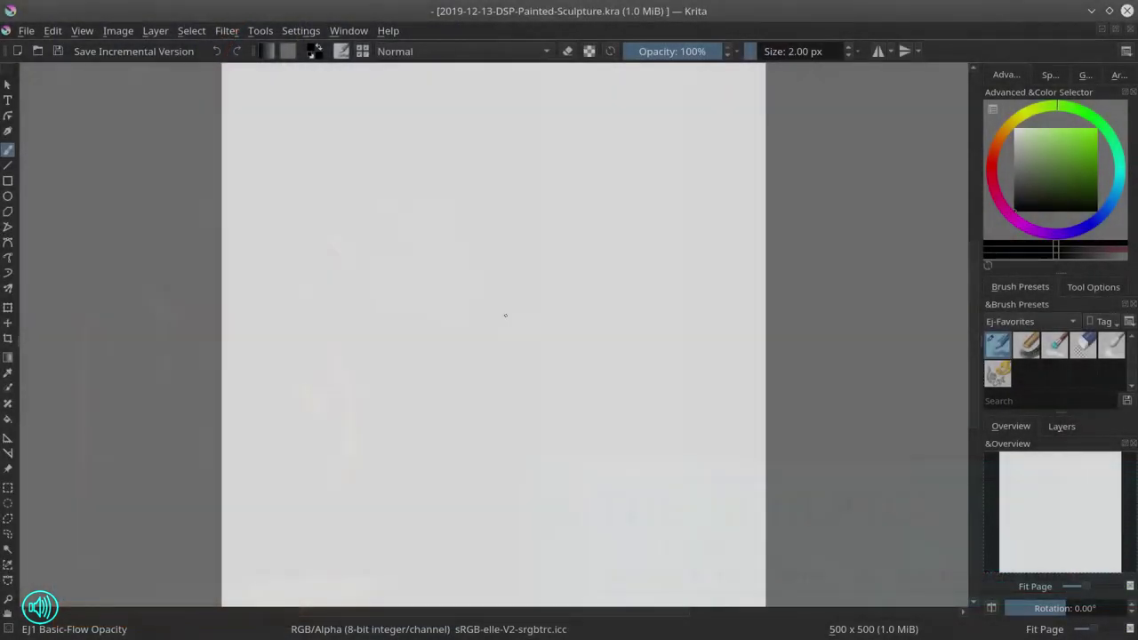
Trace a thin outline stroke of the tall figure over the faded reference
{"action": "left_click_drag", "start_coordinate": [511, 309], "coordinate": [516, 267]}
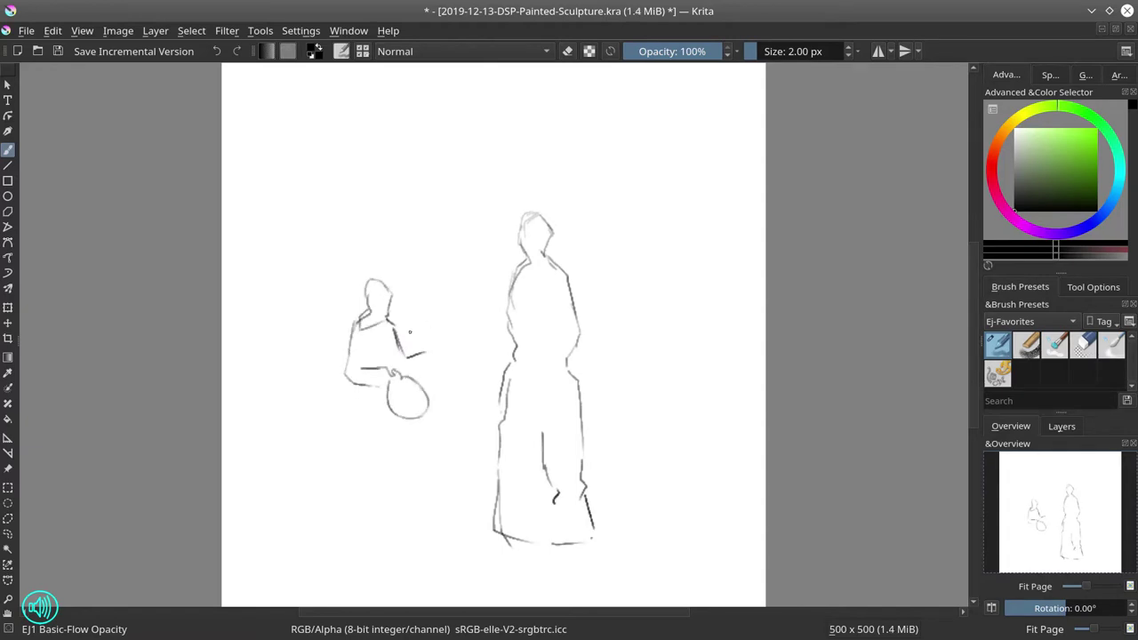
Erase the stray arm stroke from the sketch
{"action": "key", "text": "e"}
{"action": "left_click_drag", "start_coordinate": [398, 342], "coordinate": [426, 351]}
{"action": "key", "text": "e"}
Lasso the smaller figure, shift it about 50 px right, and deselect
{"action": "left_click", "coordinate": [8, 518]}
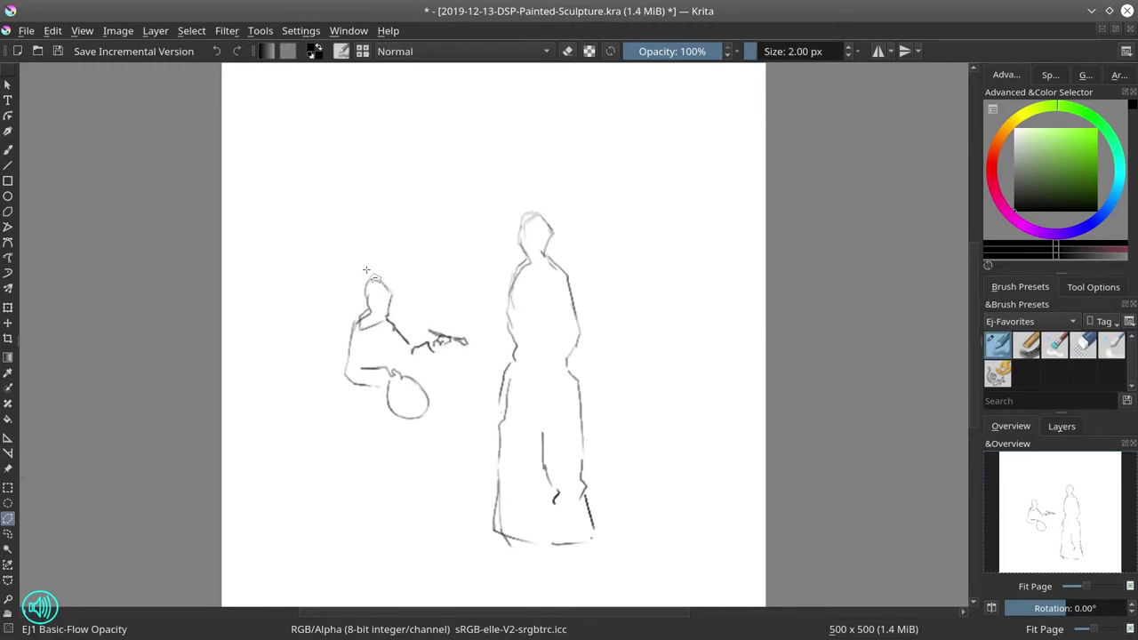
{"action": "left_click_drag", "start_coordinate": [305, 246], "coordinate": [300, 251]}
{"action": "left_click", "coordinate": [8, 323]}
{"action": "left_click_drag", "start_coordinate": [399, 414], "coordinate": [445, 417]}
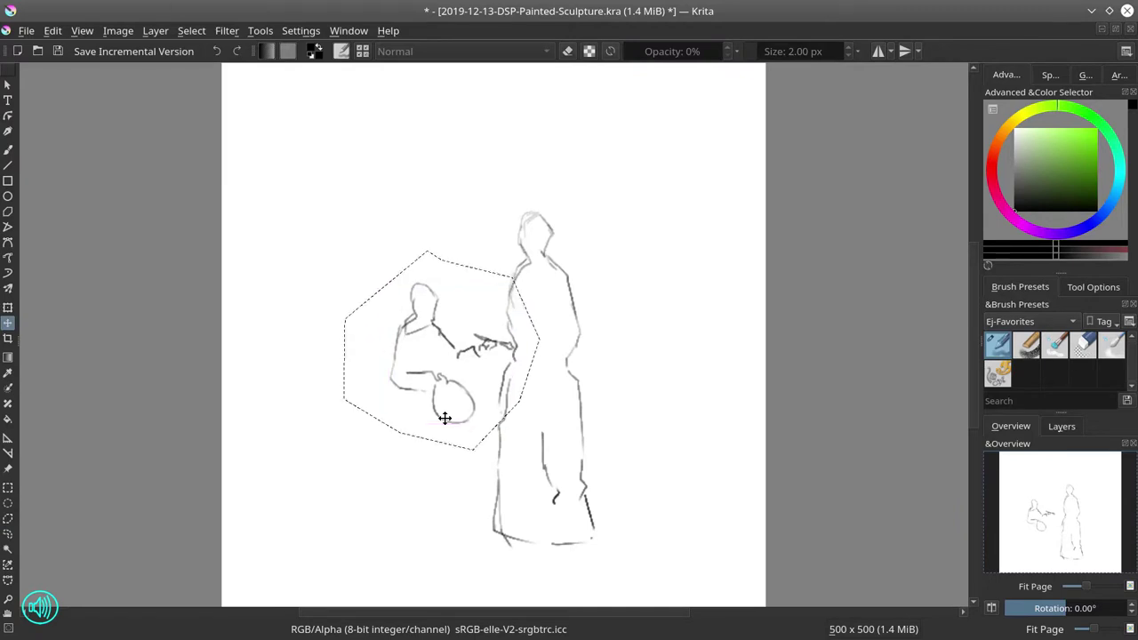
{"action": "left_click", "coordinate": [191, 30]}
{"action": "left_click", "coordinate": [199, 69]}
{"action": "left_click", "coordinate": [8, 151]}
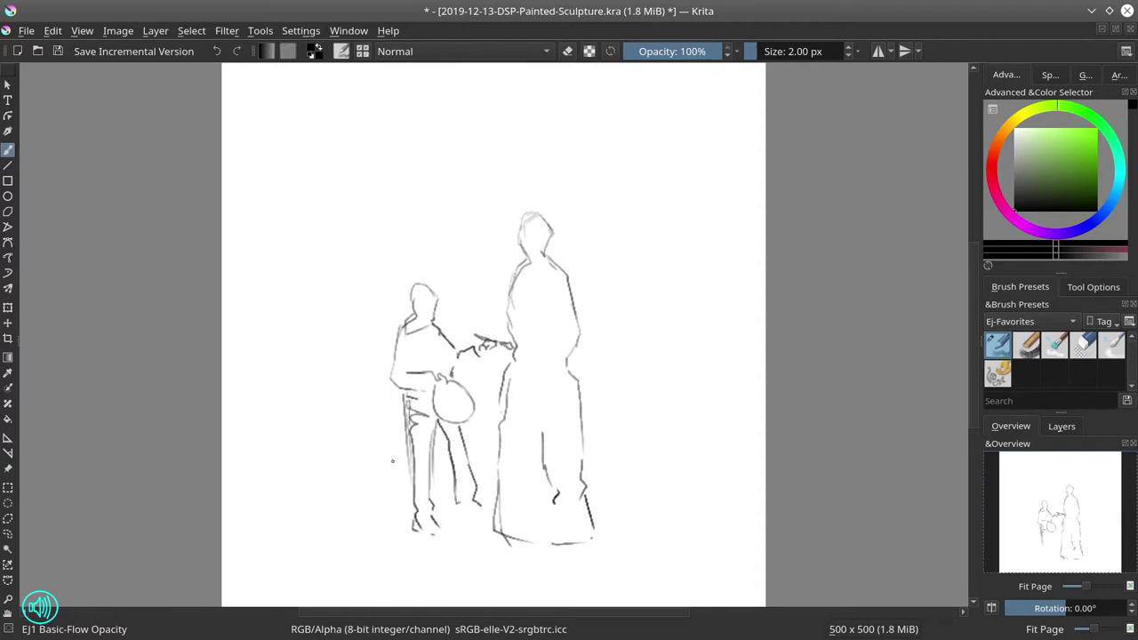
Erase the smaller figure's feet with an eraser preset
{"action": "left_click", "coordinate": [1082, 345]}
{"action": "left_click_drag", "start_coordinate": [414, 526], "coordinate": [438, 521]}
{"action": "left_click", "coordinate": [997, 345]}
Mirror the canvas view and rotate the whole sketch layer slightly
{"action": "key", "text": "m"}
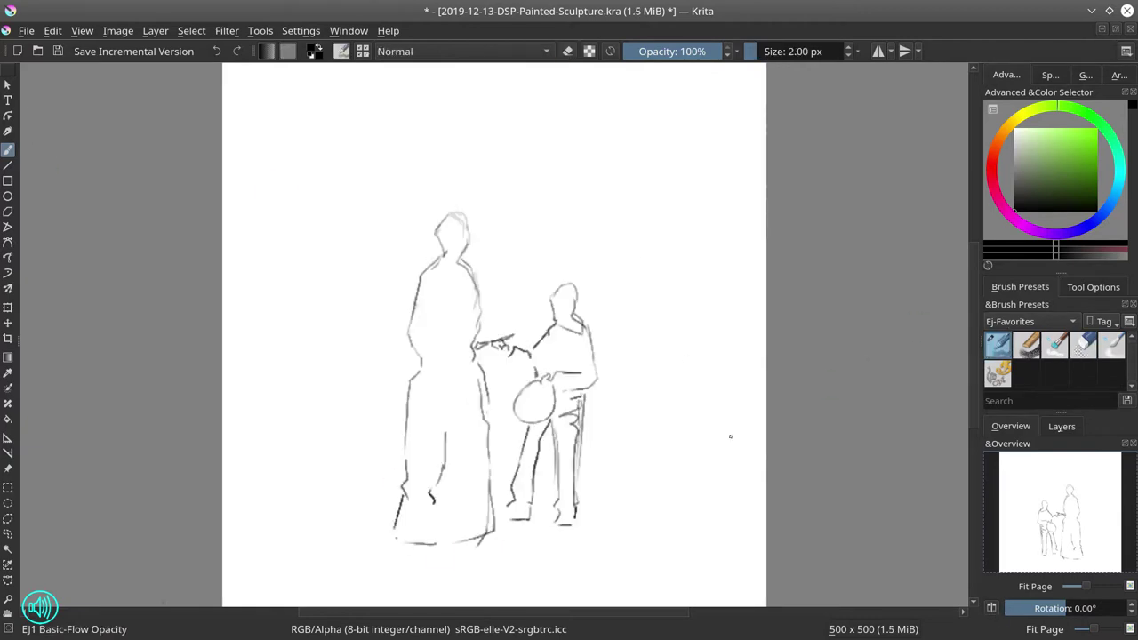
{"action": "key", "text": "ctrl+t"}
{"action": "left_click_drag", "start_coordinate": [677, 407], "coordinate": [675, 391]}
{"action": "key", "text": "Return"}
Draw a polygon selection around the tall figure
{"action": "left_click", "coordinate": [7, 518]}
{"action": "left_click", "coordinate": [512, 238]}
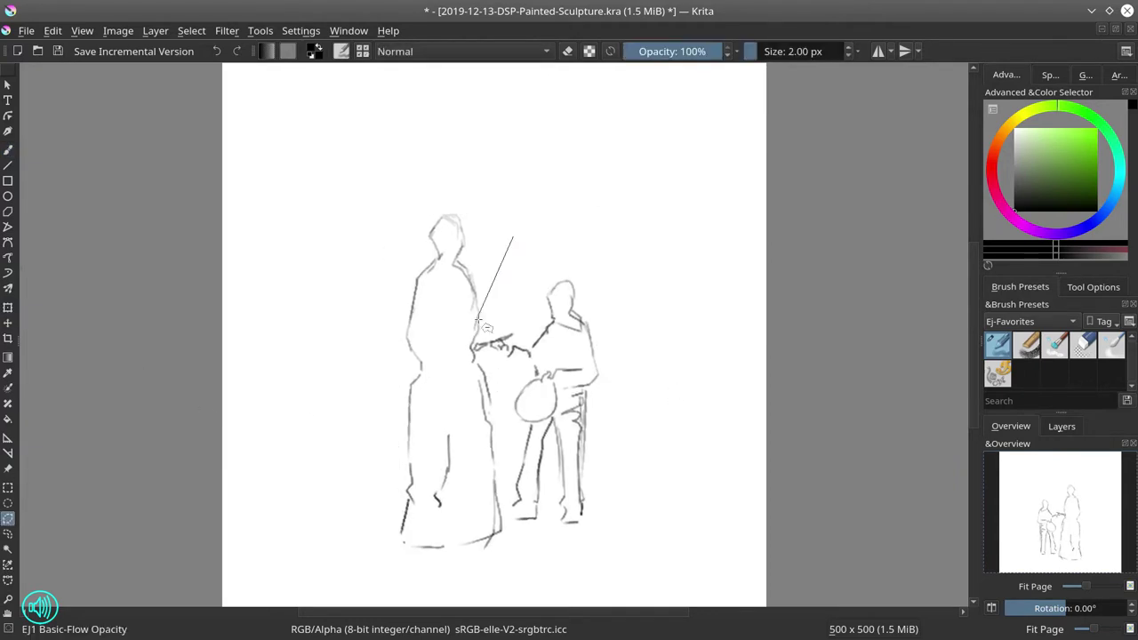
{"action": "left_click", "coordinate": [472, 349]}
{"action": "left_click", "coordinate": [503, 549]}
{"action": "left_click", "coordinate": [418, 563]}
{"action": "left_click", "coordinate": [361, 514]}
{"action": "left_click", "coordinate": [364, 124]}
{"action": "double_click", "coordinate": [486, 90]}
Rotate the tall figure slightly clockwise and move it up, then resume the brush
{"action": "key", "text": "ctrl+t"}
{"action": "left_click_drag", "start_coordinate": [578, 417], "coordinate": [638, 454]}
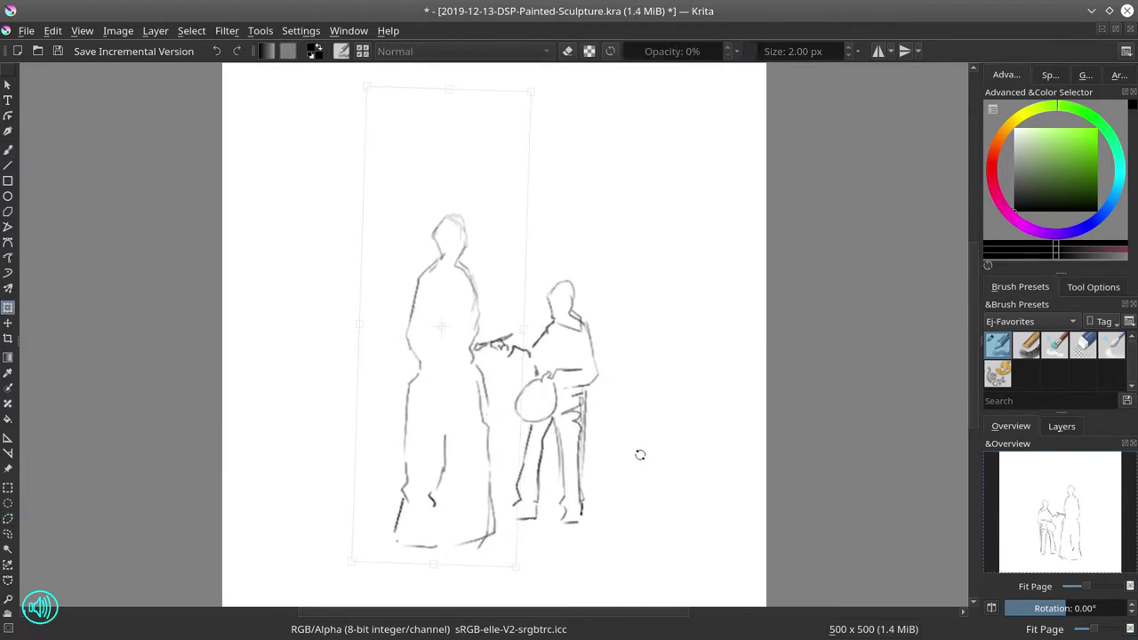
{"action": "left_click_drag", "start_coordinate": [495, 447], "coordinate": [492, 435]}
{"action": "key", "text": "Return"}
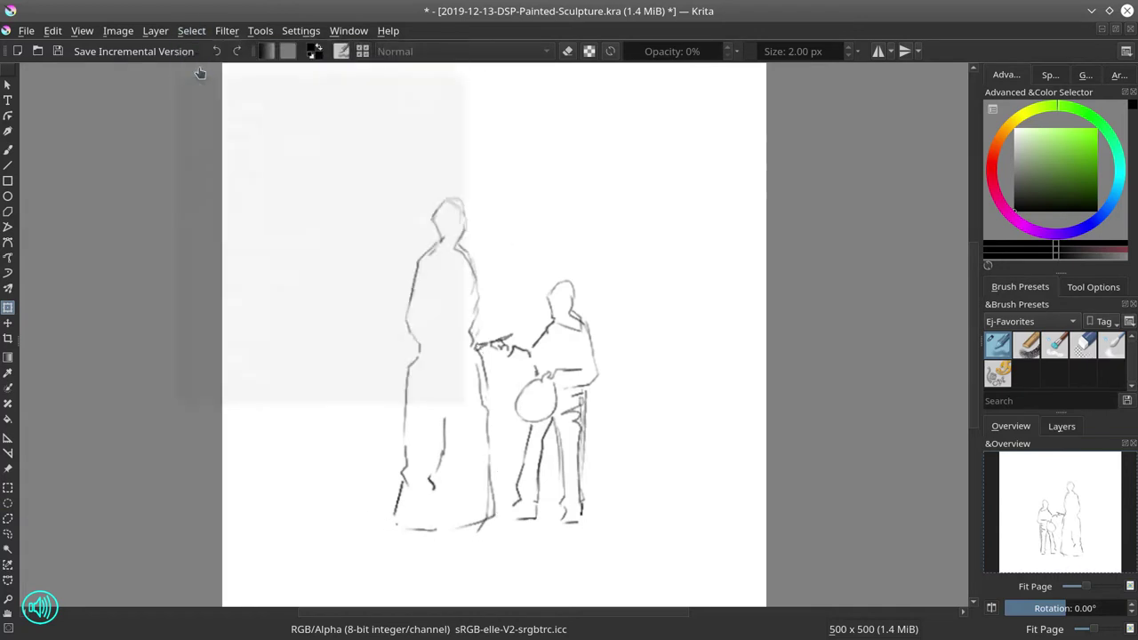
{"action": "key", "text": "b"}
{"action": "left_click_drag", "start_coordinate": [480, 285], "coordinate": [449, 233]}
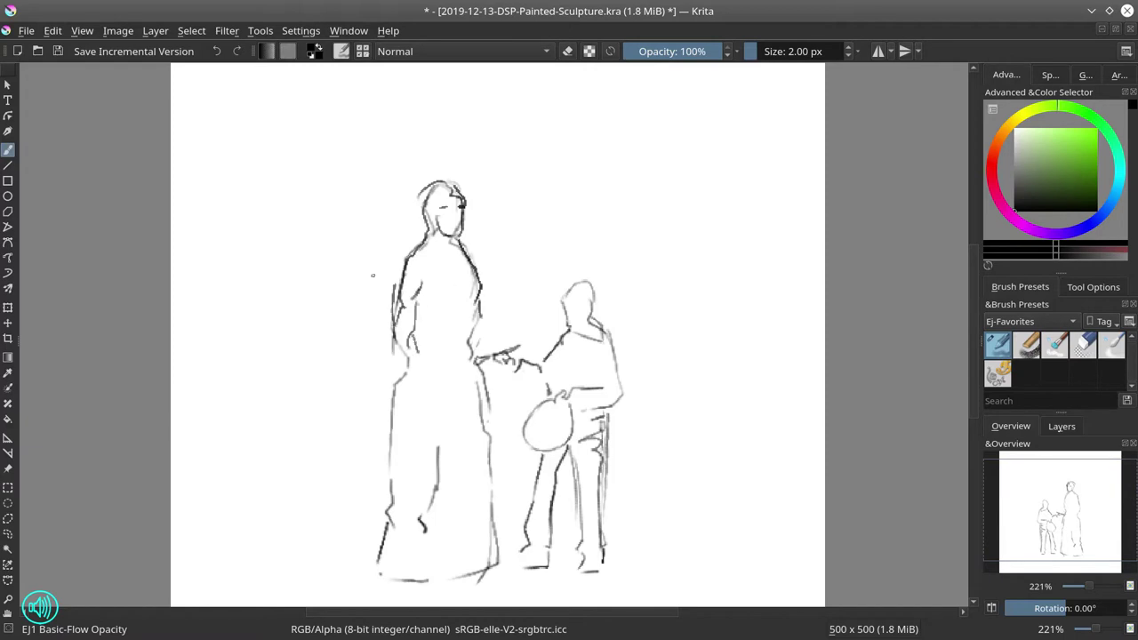
{"action": "key", "text": "minus"}
Flatten the sketch layer, select the Background layer, and save
{"action": "left_click", "coordinate": [1061, 426]}
{"action": "right_click", "coordinate": [1049, 498]}
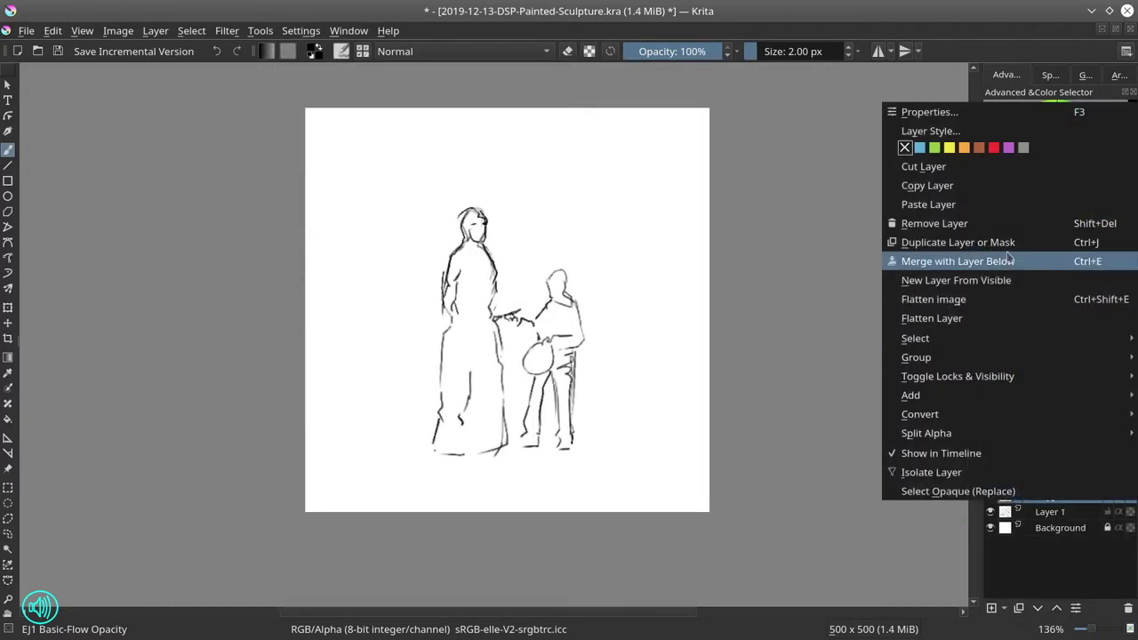
{"action": "left_click", "coordinate": [931, 317]}
{"action": "left_click", "coordinate": [1100, 529]}
{"action": "key", "text": "ctrl+s"}
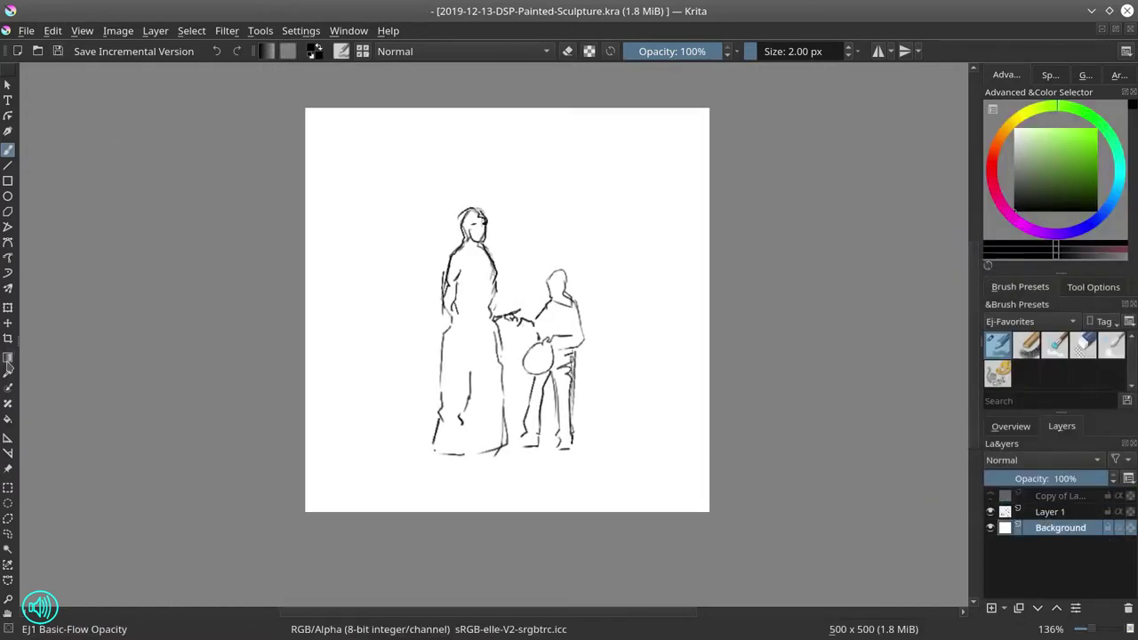
Edit the Foreground to Background gradient stops to very dark green and dark teal
{"action": "key", "text": "g"}
{"action": "left_click", "coordinate": [267, 50]}
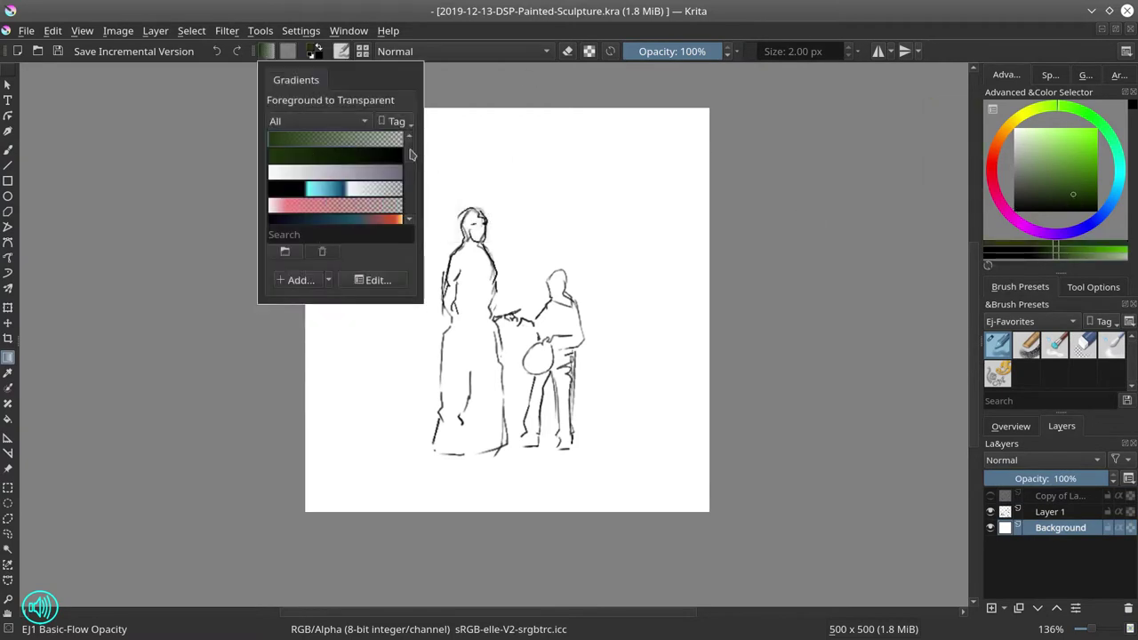
{"action": "scroll", "coordinate": [319, 156], "scroll_direction": "down", "scroll_amount": 3}
{"action": "scroll", "coordinate": [319, 156], "scroll_direction": "up", "scroll_amount": 3}
{"action": "left_click", "coordinate": [320, 155]}
{"action": "left_click", "coordinate": [362, 282]}
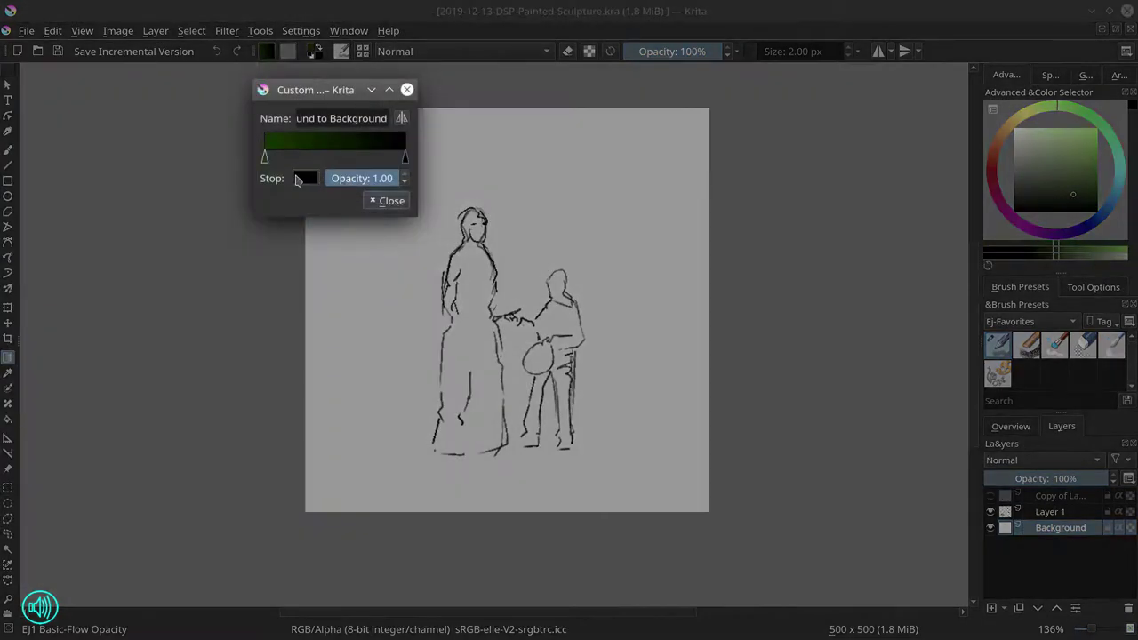
{"action": "left_click", "coordinate": [305, 175]}
{"action": "left_click_drag", "start_coordinate": [258, 109], "coordinate": [260, 111]}
{"action": "left_click", "coordinate": [391, 292]}
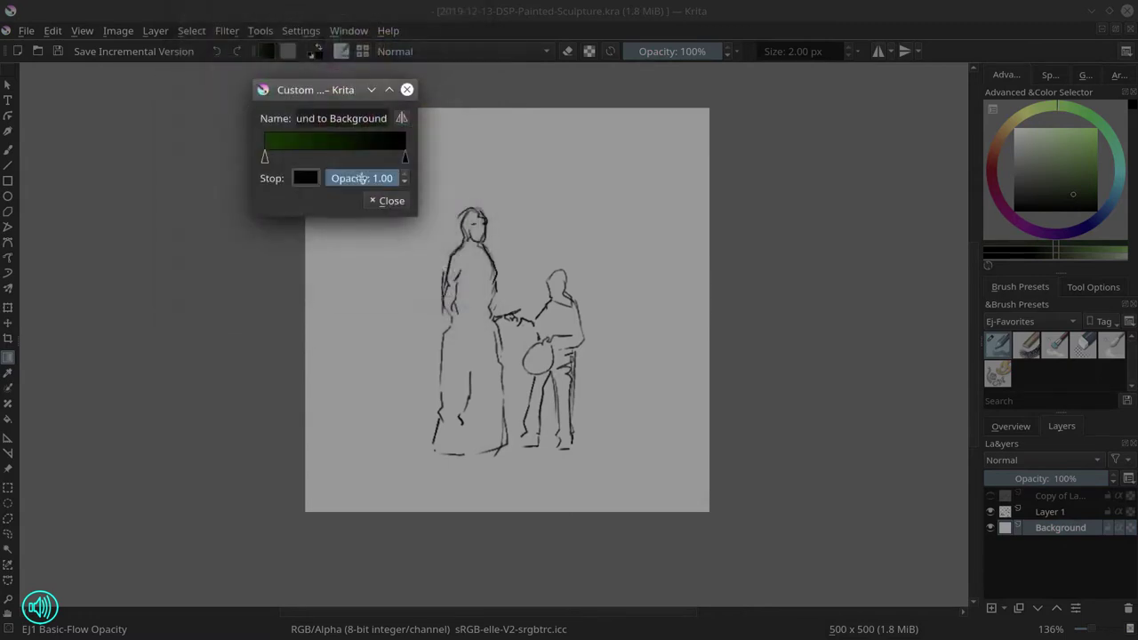
{"action": "left_click", "coordinate": [305, 181]}
{"action": "left_click", "coordinate": [395, 131]}
{"action": "left_click", "coordinate": [391, 291]}
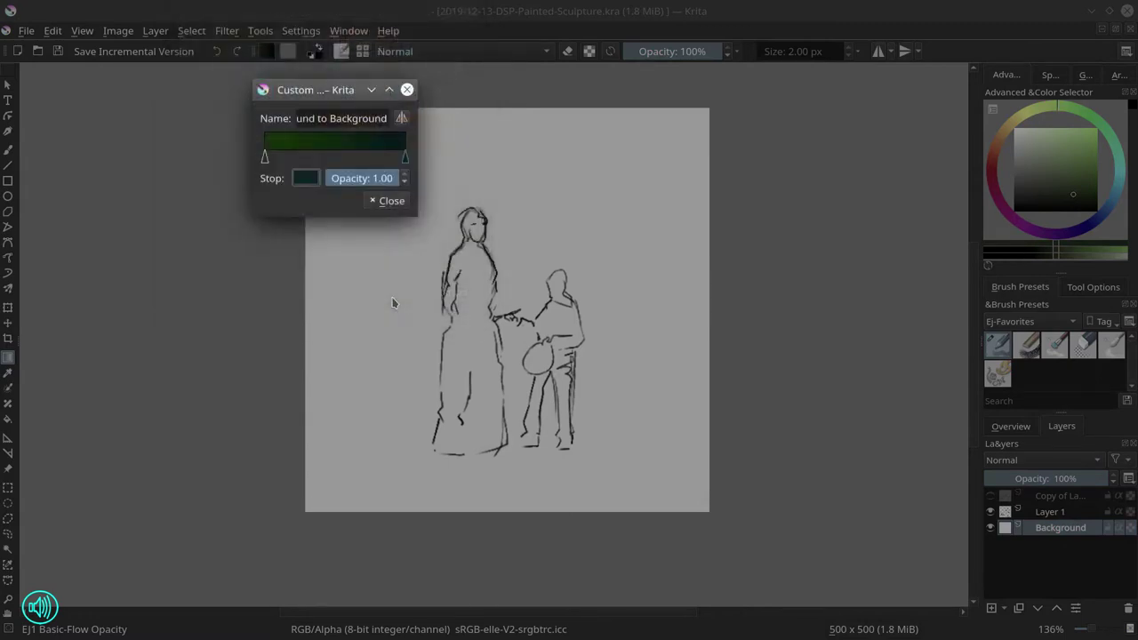
{"action": "left_click", "coordinate": [381, 204]}
Change the gradient's start colour to light green and fill a green-to-teal gradient
{"action": "left_click", "coordinate": [1092, 286]}
{"action": "left_click_drag", "start_coordinate": [356, 151], "coordinate": [655, 388]}
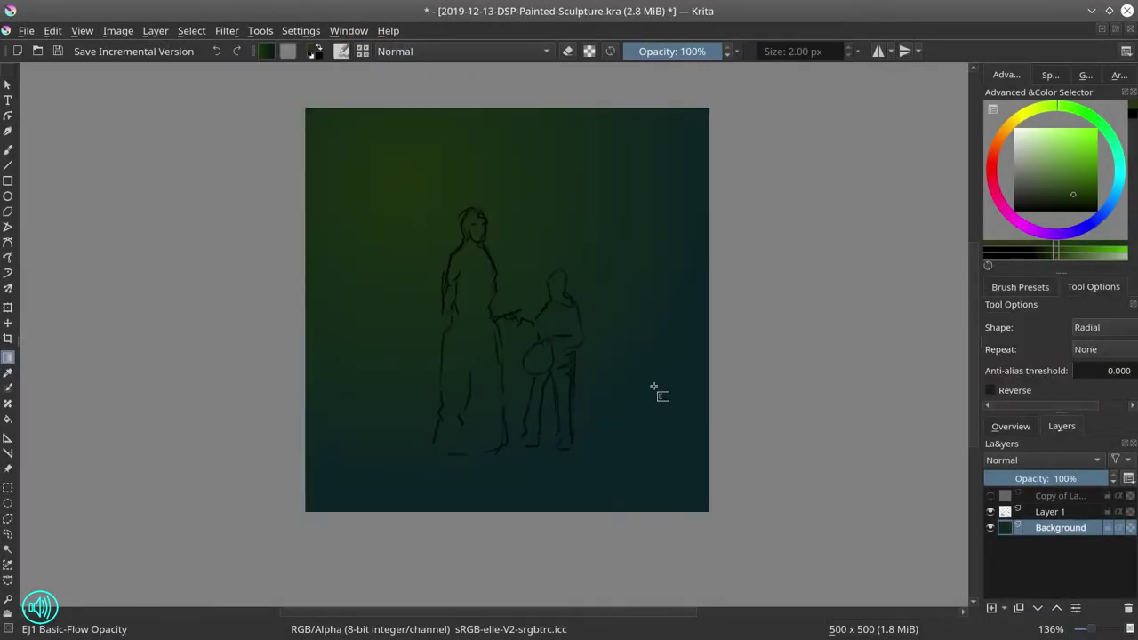
{"action": "key", "text": "ctrl+z"}
{"action": "left_click", "coordinate": [266, 50]}
{"action": "left_click", "coordinate": [373, 279]}
{"action": "left_click", "coordinate": [304, 181]}
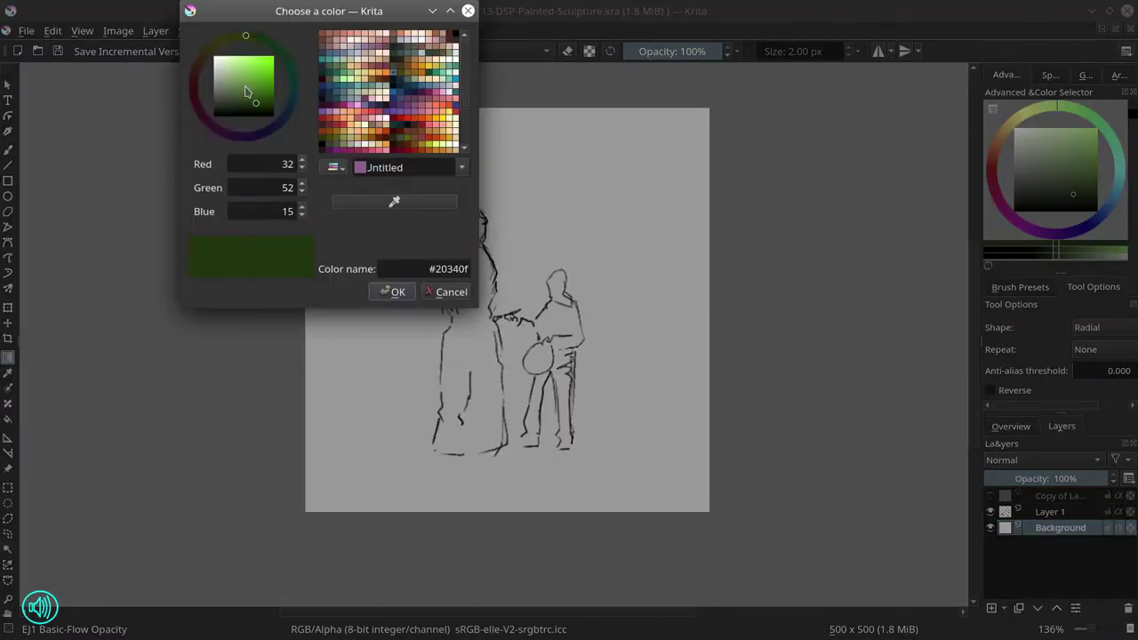
{"action": "left_click", "coordinate": [237, 82]}
{"action": "left_click", "coordinate": [391, 291]}
{"action": "left_click_drag", "start_coordinate": [386, 190], "coordinate": [538, 379]}
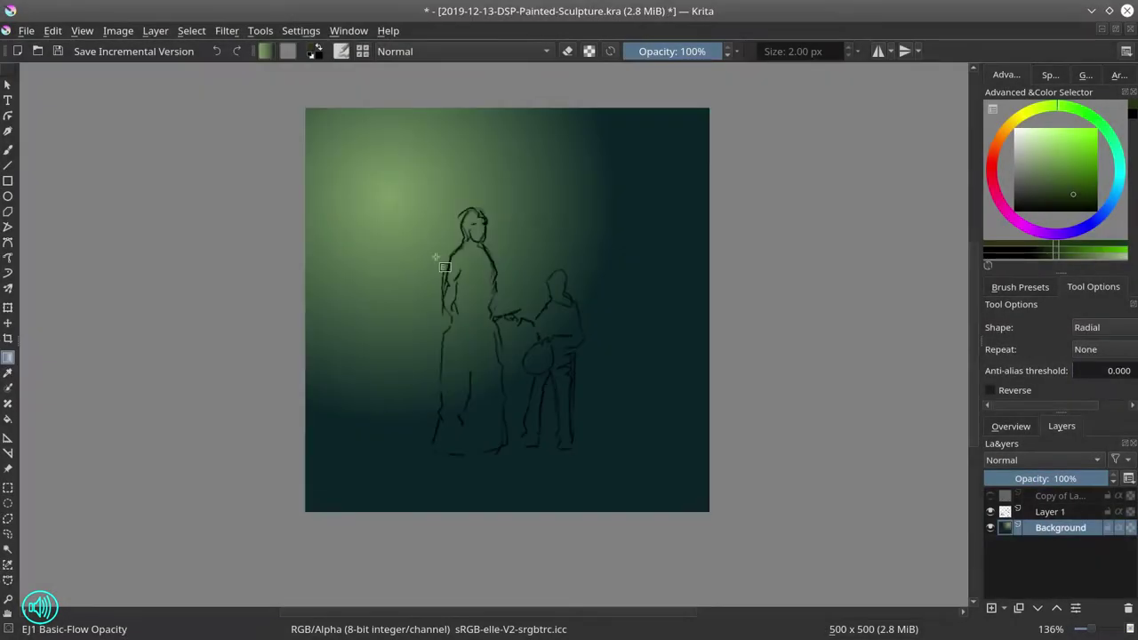
Redo the fill as a linear gradient from top-left to lower right
{"action": "left_click", "coordinate": [265, 50]}
{"action": "left_click", "coordinate": [368, 279]}
{"action": "left_click", "coordinate": [302, 176]}
{"action": "left_click", "coordinate": [388, 292]}
{"action": "left_click_drag", "start_coordinate": [421, 252], "coordinate": [631, 428]}
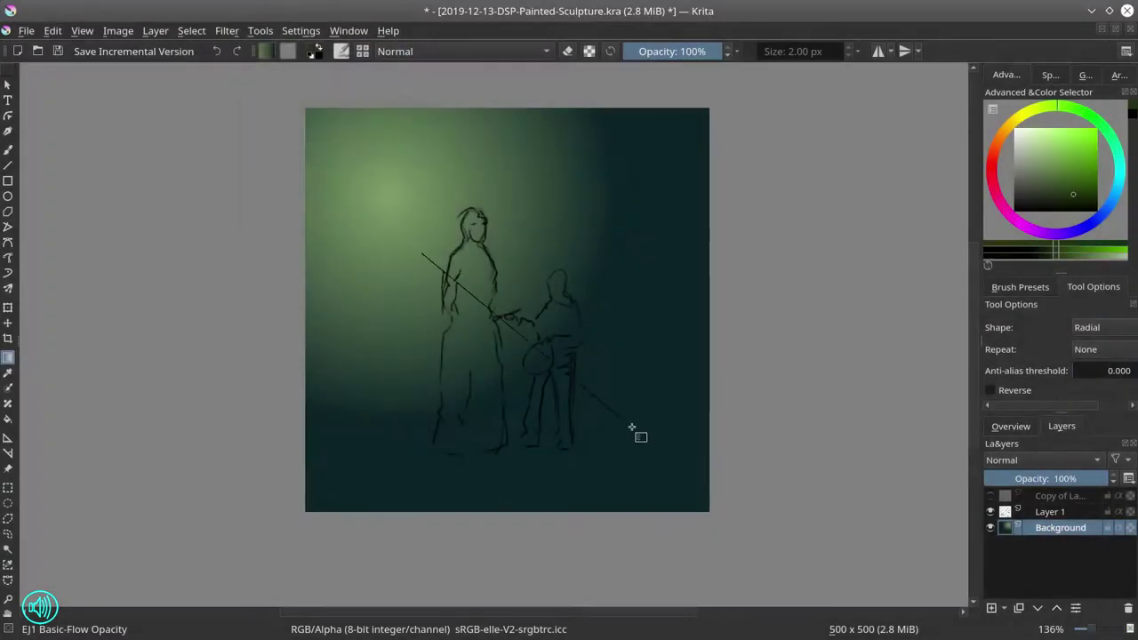
{"action": "key", "text": "ctrl+z"}
{"action": "left_click_drag", "start_coordinate": [332, 131], "coordinate": [663, 436]}
Choose the EJ2 Chalk Grainy brush preset
{"action": "left_click", "coordinate": [7, 149]}
{"action": "left_click", "coordinate": [1020, 286]}
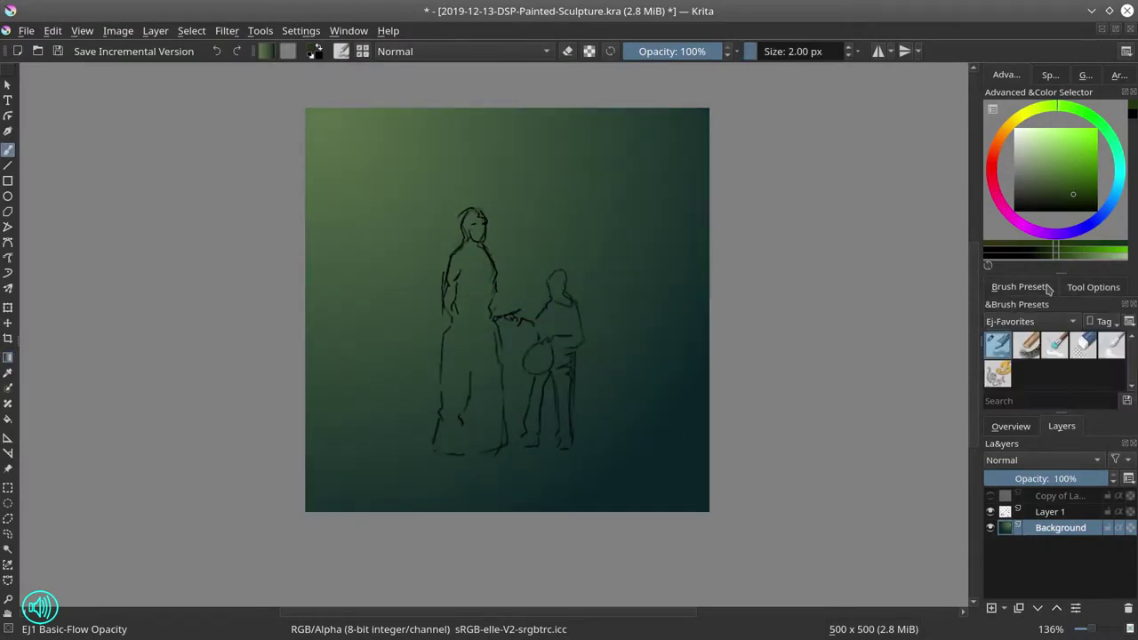
{"action": "left_click", "coordinate": [1025, 344]}
Paint dark grainy vertical bands, soften them with EJ5 Blender Blur Copy, then load orange chalk
{"action": "left_click", "coordinate": [1045, 211]}
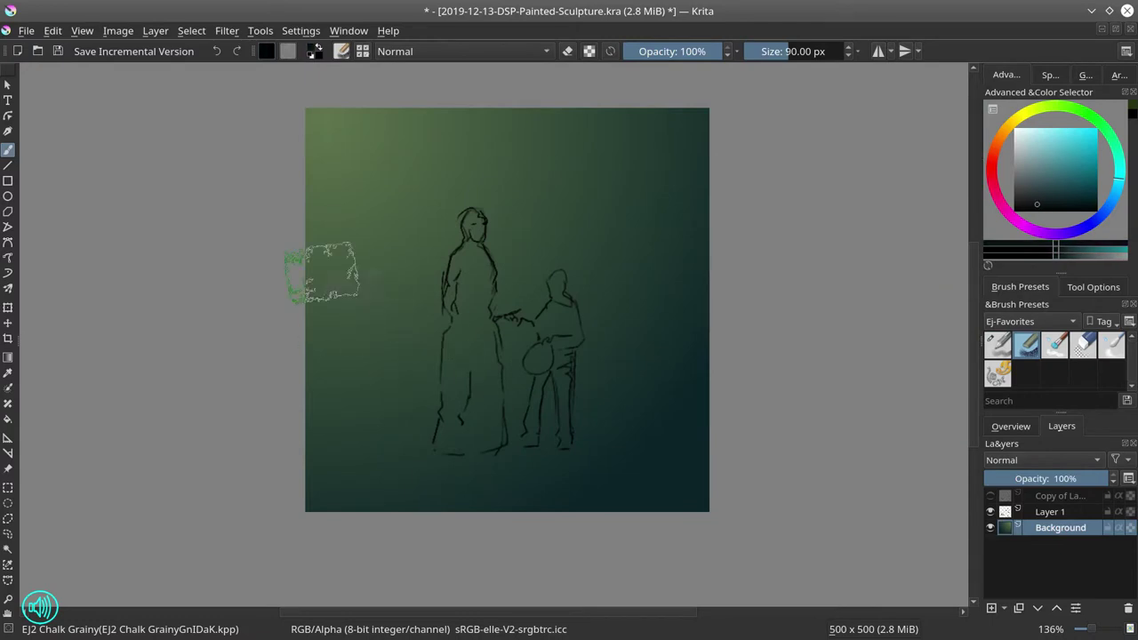
{"action": "mouse_move", "coordinate": [323, 262]}
{"action": "left_mouse_down"}
{"action": "mouse_move", "coordinate": [315, 367]}
{"action": "mouse_move", "coordinate": [458, 367]}
{"action": "mouse_move", "coordinate": [407, 204]}
{"action": "mouse_move", "coordinate": [517, 336]}
{"action": "mouse_move", "coordinate": [571, 178]}
{"action": "mouse_move", "coordinate": [652, 156]}
{"action": "mouse_move", "coordinate": [687, 340]}
{"action": "mouse_move", "coordinate": [636, 447]}
{"action": "mouse_move", "coordinate": [671, 487]}
{"action": "mouse_move", "coordinate": [717, 500]}
{"action": "mouse_move", "coordinate": [334, 252]}
{"action": "mouse_move", "coordinate": [484, 317]}
{"action": "mouse_move", "coordinate": [567, 300]}
{"action": "left_mouse_up"}
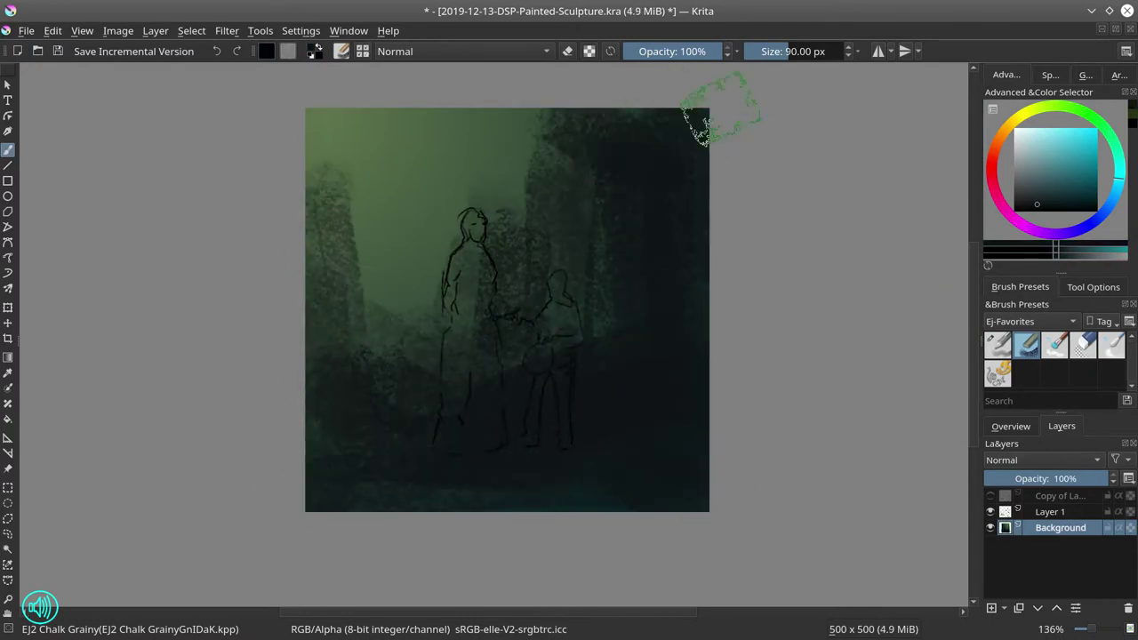
{"action": "left_click", "coordinate": [1111, 344]}
{"action": "left_click_drag", "start_coordinate": [356, 223], "coordinate": [316, 142]}
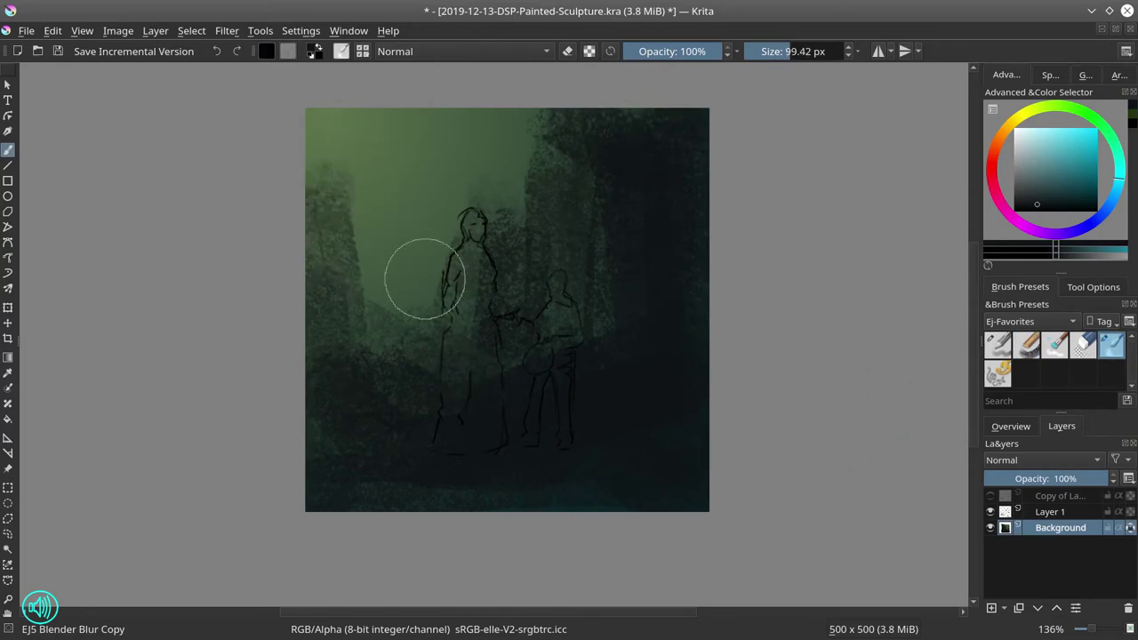
{"action": "mouse_move", "coordinate": [419, 267]}
{"action": "left_mouse_down"}
{"action": "mouse_move", "coordinate": [380, 231]}
{"action": "mouse_move", "coordinate": [360, 185]}
{"action": "mouse_move", "coordinate": [329, 169]}
{"action": "mouse_move", "coordinate": [373, 287]}
{"action": "left_mouse_up"}
{"action": "mouse_move", "coordinate": [560, 165]}
{"action": "left_mouse_down"}
{"action": "mouse_move", "coordinate": [401, 363]}
{"action": "mouse_move", "coordinate": [363, 359]}
{"action": "mouse_move", "coordinate": [340, 378]}
{"action": "mouse_move", "coordinate": [398, 364]}
{"action": "mouse_move", "coordinate": [475, 382]}
{"action": "mouse_move", "coordinate": [565, 270]}
{"action": "mouse_move", "coordinate": [670, 282]}
{"action": "mouse_move", "coordinate": [676, 161]}
{"action": "mouse_move", "coordinate": [616, 385]}
{"action": "mouse_move", "coordinate": [400, 293]}
{"action": "left_mouse_up"}
{"action": "left_click", "coordinate": [1026, 345]}
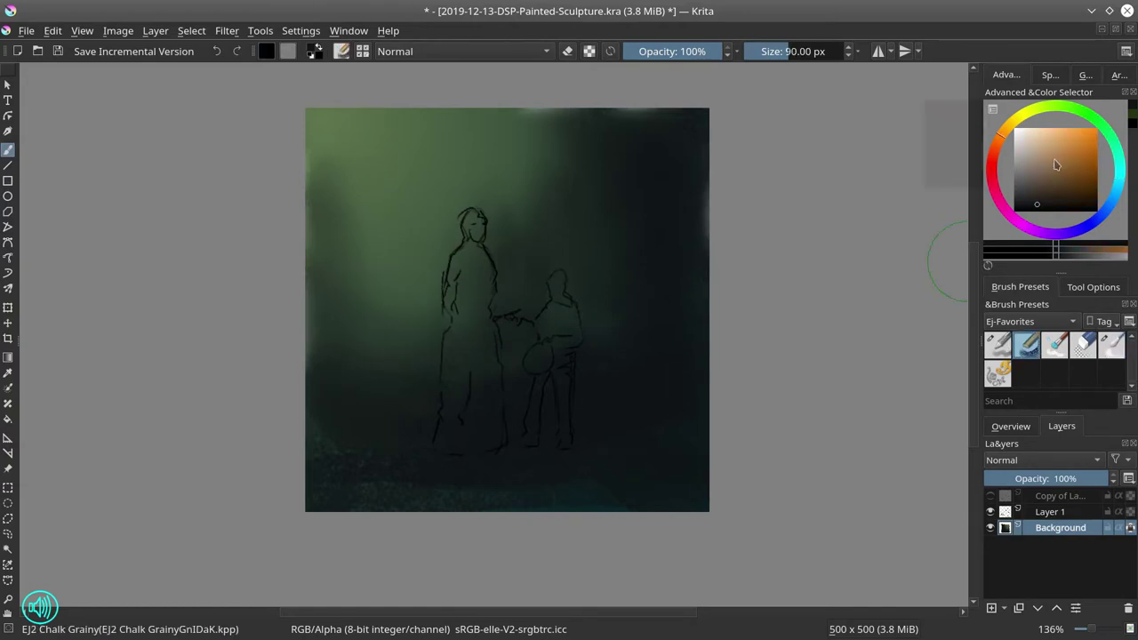
{"action": "left_click", "coordinate": [462, 51]}
Paint orange Color Dodge glow on both figures with a ~15 px brush, undoing the oversized stroke
{"action": "left_click", "coordinate": [406, 106]}
{"action": "mouse_move", "coordinate": [476, 330]}
{"action": "left_mouse_down"}
{"action": "mouse_move", "coordinate": [455, 266]}
{"action": "mouse_move", "coordinate": [448, 320]}
{"action": "left_mouse_up"}
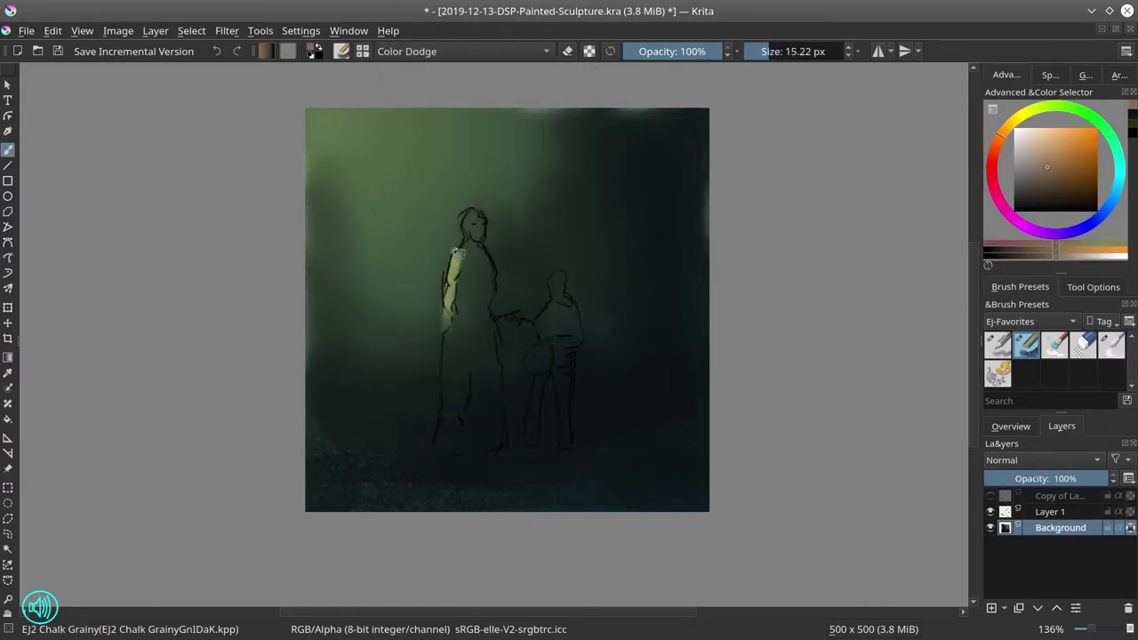
{"action": "left_click_drag", "start_coordinate": [453, 267], "coordinate": [471, 218]}
{"action": "mouse_move", "coordinate": [551, 274]}
{"action": "left_mouse_down"}
{"action": "mouse_move", "coordinate": [546, 324]}
{"action": "mouse_move", "coordinate": [547, 352]}
{"action": "left_mouse_up"}
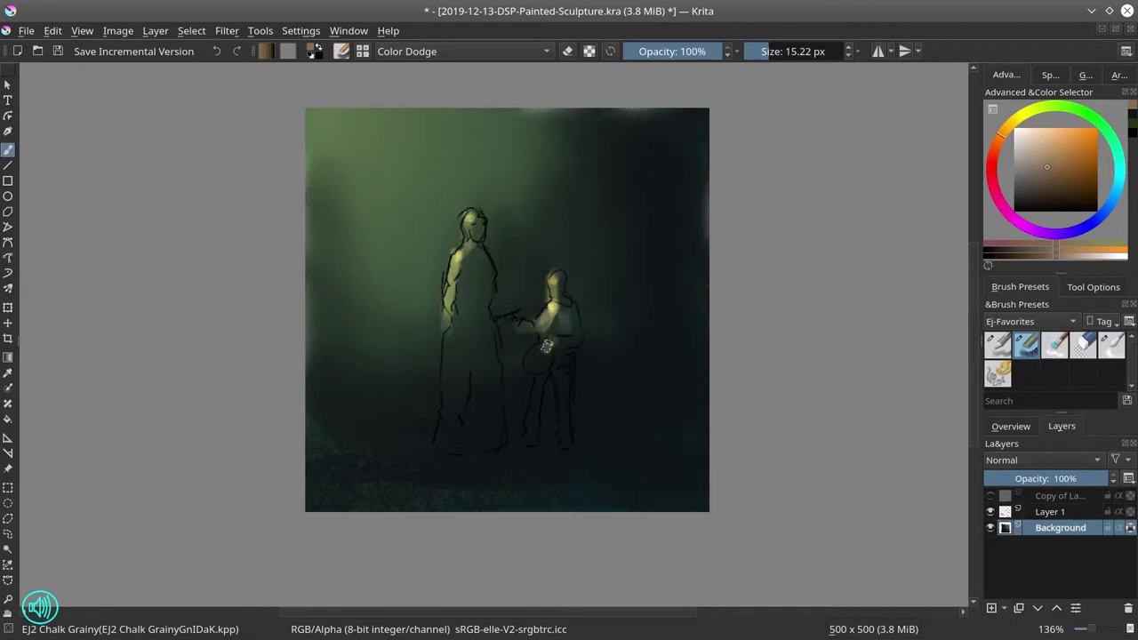
{"action": "mouse_move", "coordinate": [466, 267]}
{"action": "left_mouse_down"}
{"action": "mouse_move", "coordinate": [452, 338]}
{"action": "mouse_move", "coordinate": [533, 364]}
{"action": "mouse_move", "coordinate": [635, 133]}
{"action": "left_mouse_up"}
{"action": "key", "text": "ctrl+z"}
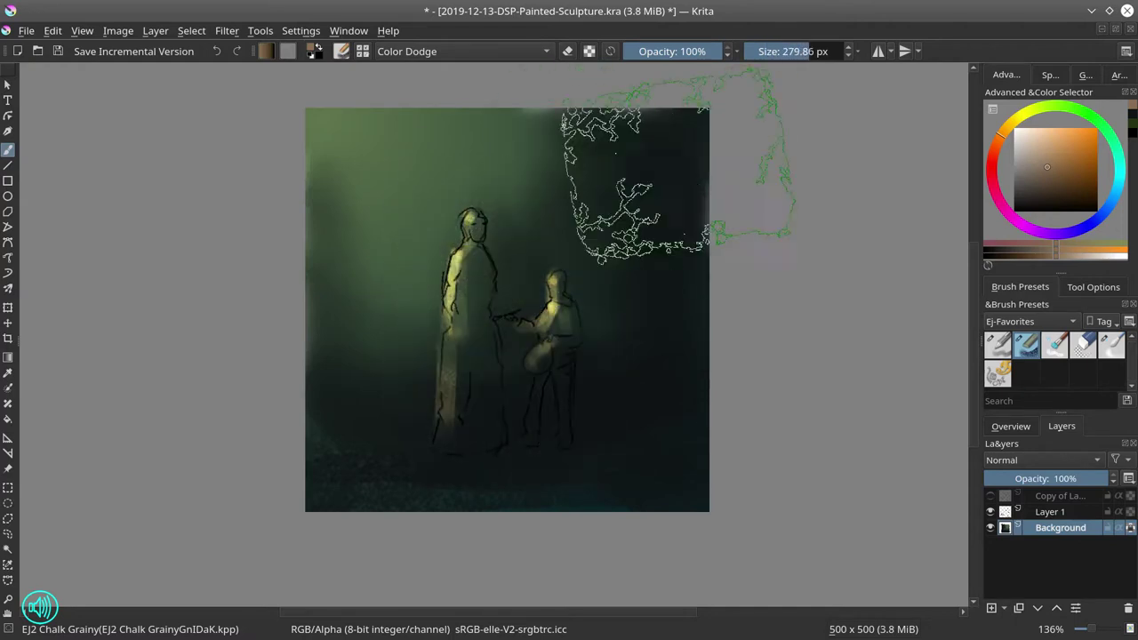
Draw a polygon selection around the left figure
{"action": "key", "text": "ctrl+r"}
{"action": "left_click", "coordinate": [507, 448]}
{"action": "left_click", "coordinate": [507, 331]}
{"action": "left_click", "coordinate": [491, 290]}
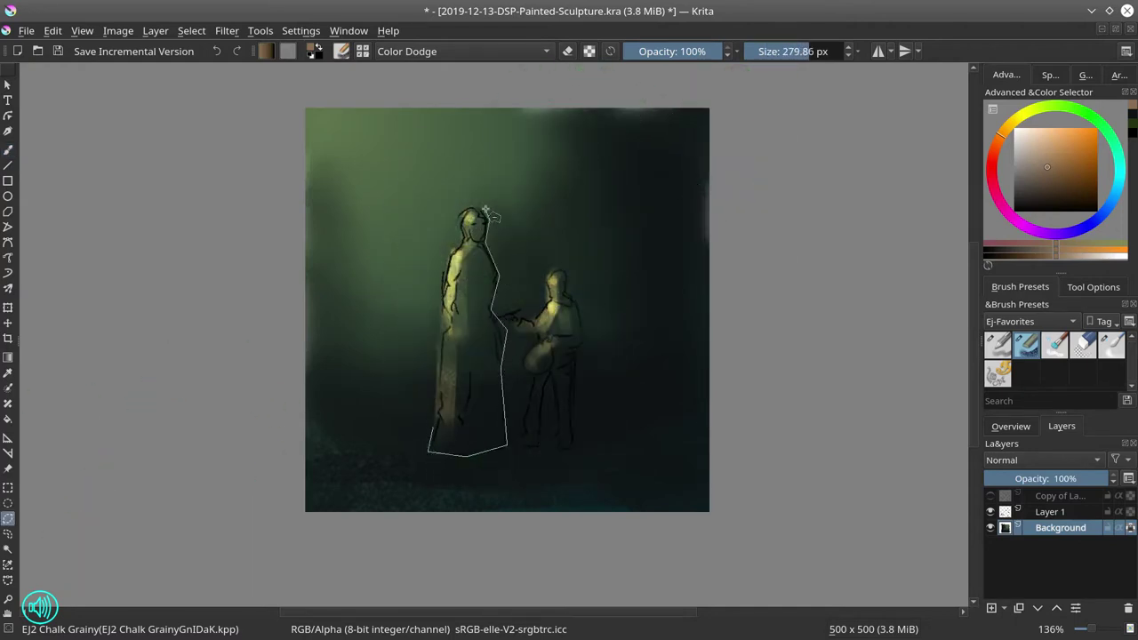
{"action": "double_click", "coordinate": [438, 287]}
Extend the polygon selection around the right figure
{"action": "left_click", "coordinate": [485, 320]}
{"action": "left_click", "coordinate": [552, 398]}
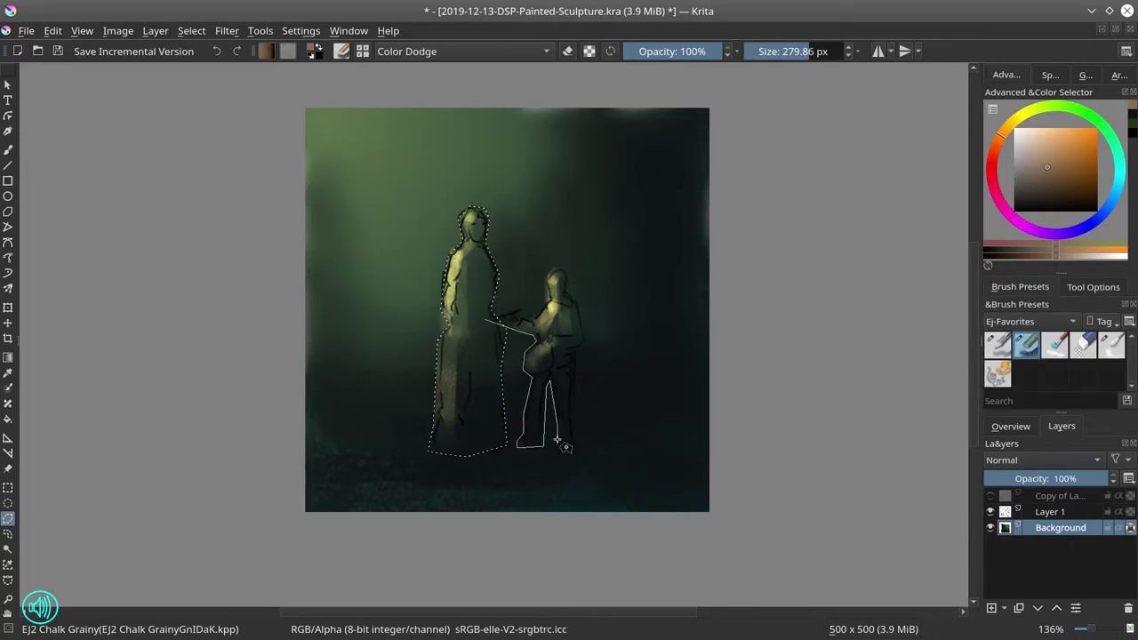
{"action": "left_click", "coordinate": [558, 447]}
{"action": "left_click", "coordinate": [574, 447]}
{"action": "left_click", "coordinate": [573, 391]}
{"action": "left_click", "coordinate": [583, 336]}
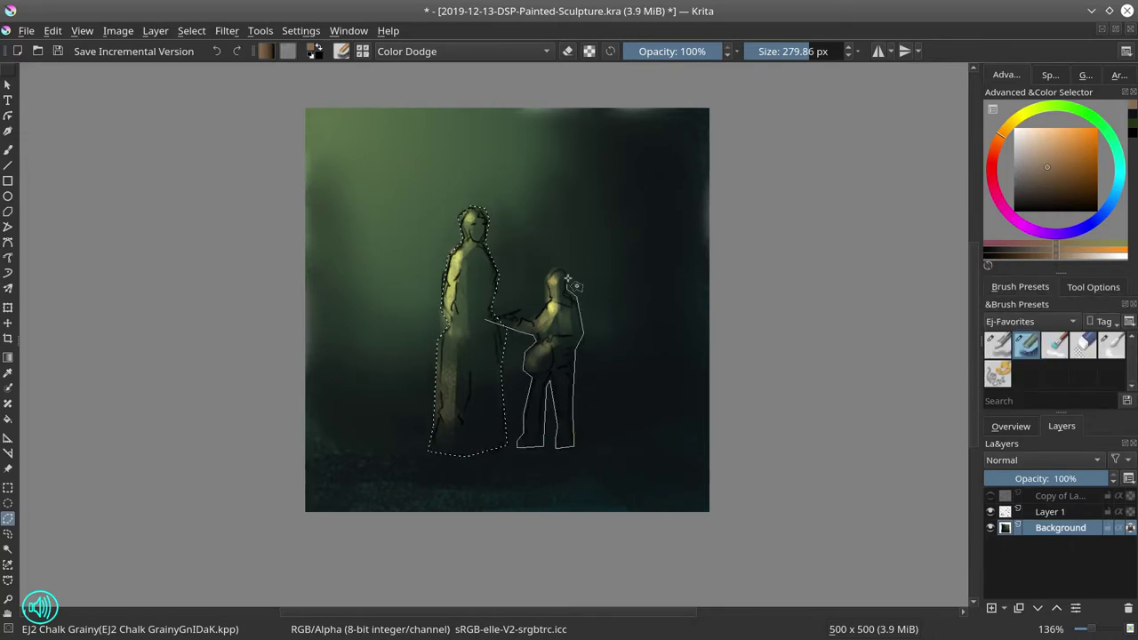
{"action": "double_click", "coordinate": [510, 312]}
Brush a broad glowing stroke across both selected figures
{"action": "key", "text": "b"}
{"action": "mouse_move", "coordinate": [144, 234]}
{"action": "left_mouse_down"}
{"action": "mouse_move", "coordinate": [330, 318]}
{"action": "mouse_move", "coordinate": [452, 178]}
{"action": "mouse_move", "coordinate": [902, 383]}
{"action": "left_mouse_up"}
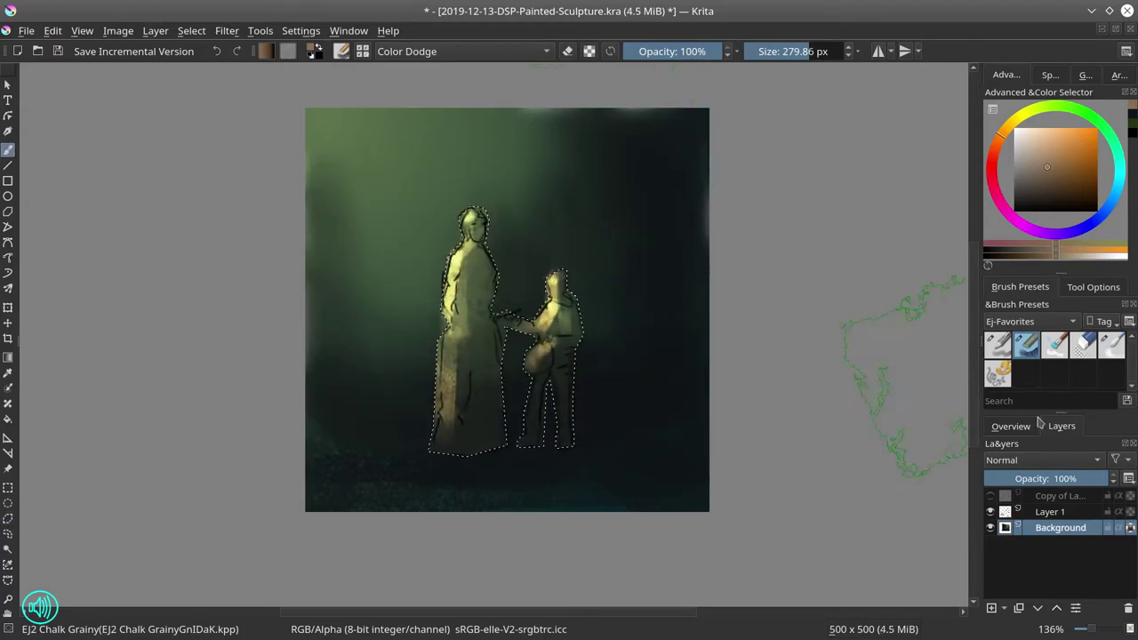
{"action": "left_click", "coordinate": [1033, 425]}
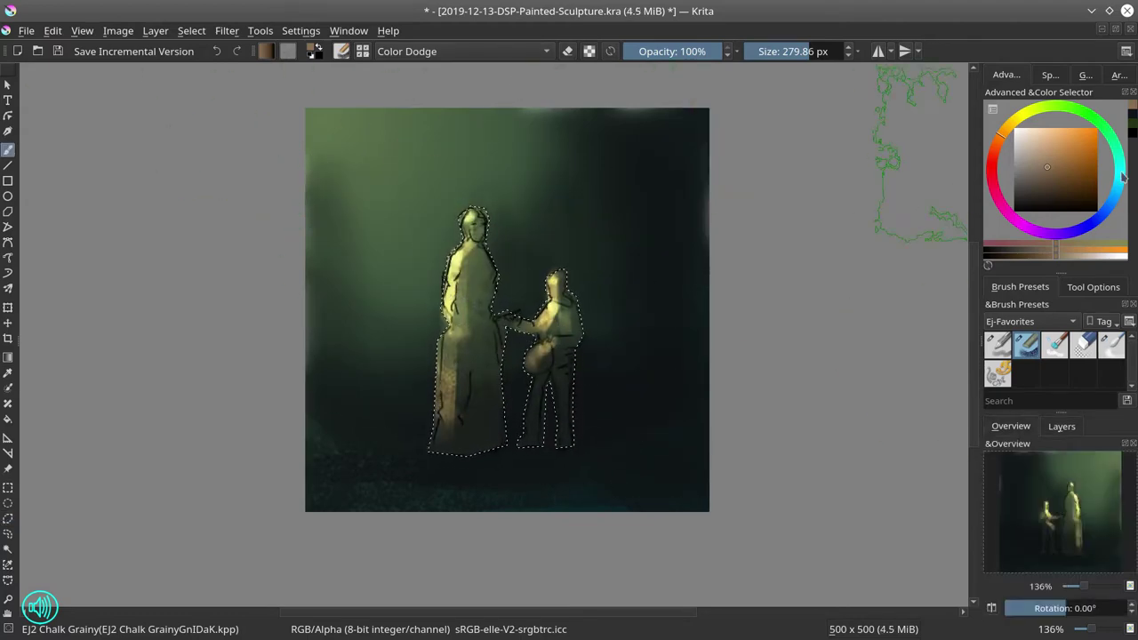
{"action": "left_click", "coordinate": [1122, 178]}
Shade the figures' robes with teal in Multiply mode using a much smaller brush
{"action": "left_click", "coordinate": [462, 51]}
{"action": "left_click", "coordinate": [419, 186]}
{"action": "left_click", "coordinate": [769, 50]}
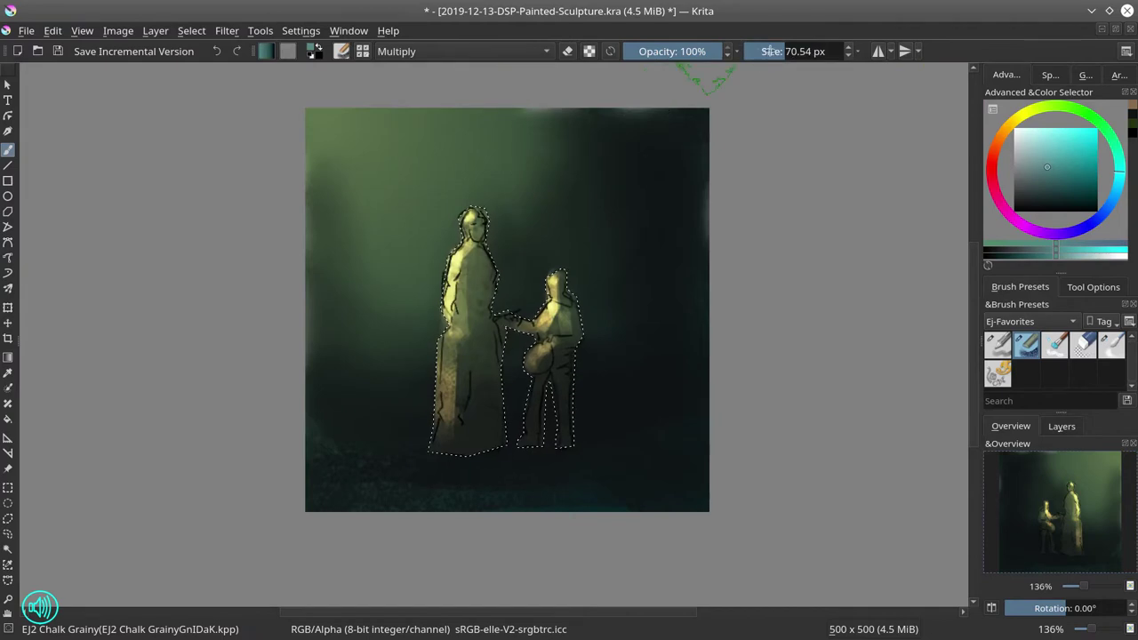
{"action": "key", "text": "bracketleft"}
{"action": "key", "text": "bracketleft"}
{"action": "key", "text": "bracketleft"}
{"action": "key", "text": "bracketleft"}
{"action": "mouse_move", "coordinate": [480, 258]}
{"action": "left_mouse_down"}
{"action": "mouse_move", "coordinate": [458, 391]}
{"action": "mouse_move", "coordinate": [469, 452]}
{"action": "left_mouse_up"}
{"action": "left_click_drag", "start_coordinate": [556, 295], "coordinate": [565, 440]}
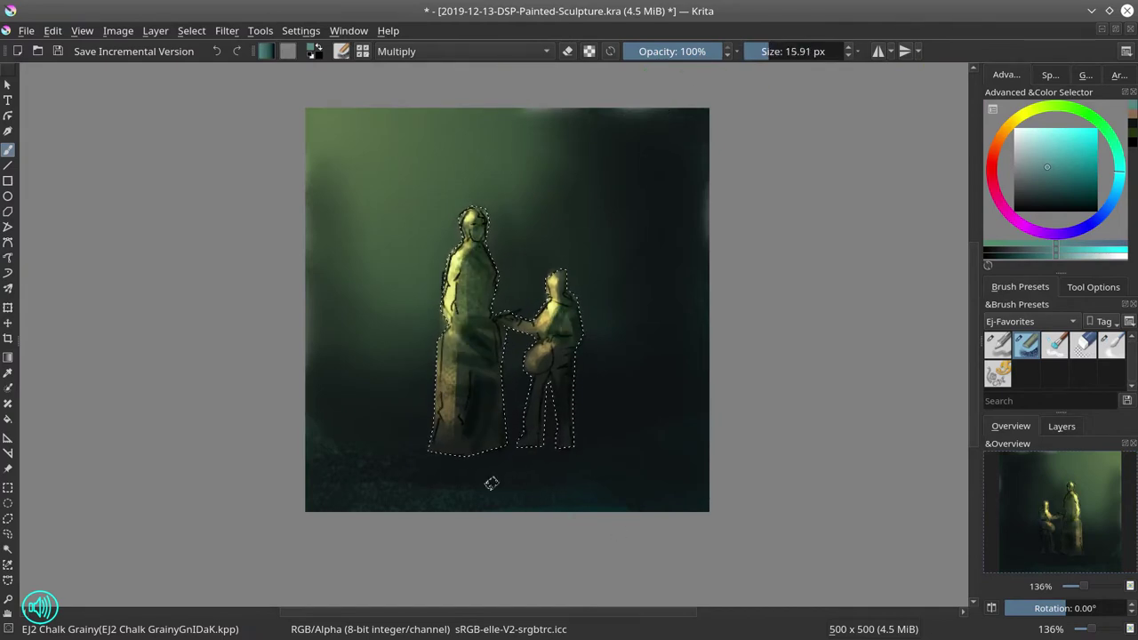
Deselect the figures and set the brush to dark red with Normal blending
{"action": "left_click", "coordinate": [191, 30]}
{"action": "left_click", "coordinate": [214, 71]}
{"action": "left_click", "coordinate": [994, 158]}
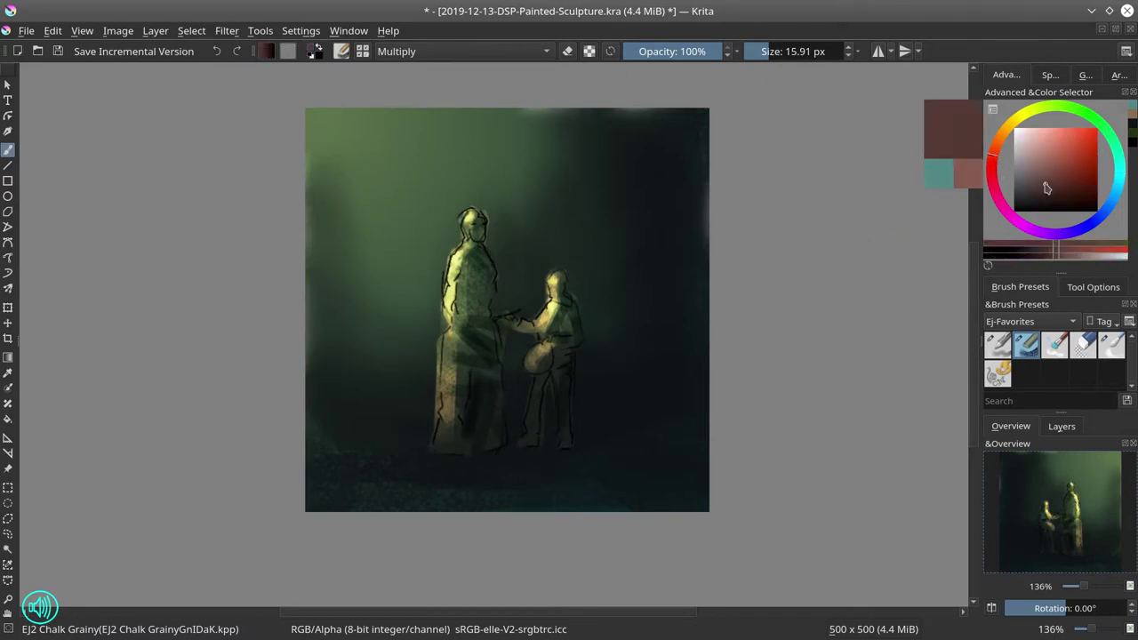
{"action": "left_click", "coordinate": [427, 51]}
{"action": "left_click", "coordinate": [426, 203]}
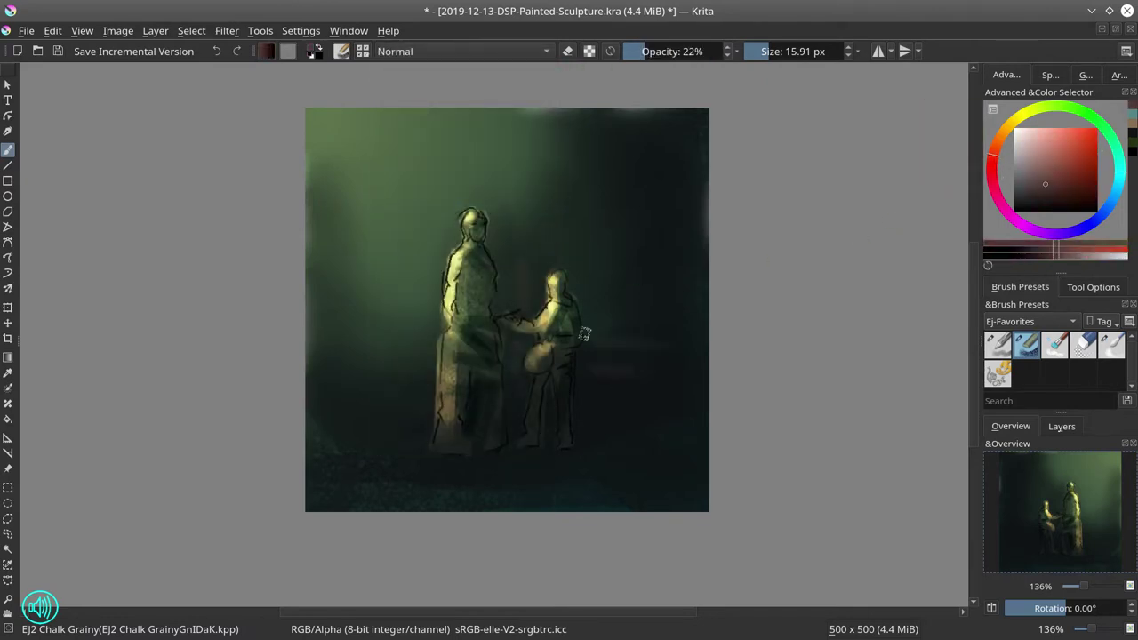
Paint bright Color Dodge strokes left of the figures at 100% opacity, ~12 px, then reset to Normal
{"action": "left_click", "coordinate": [427, 51]}
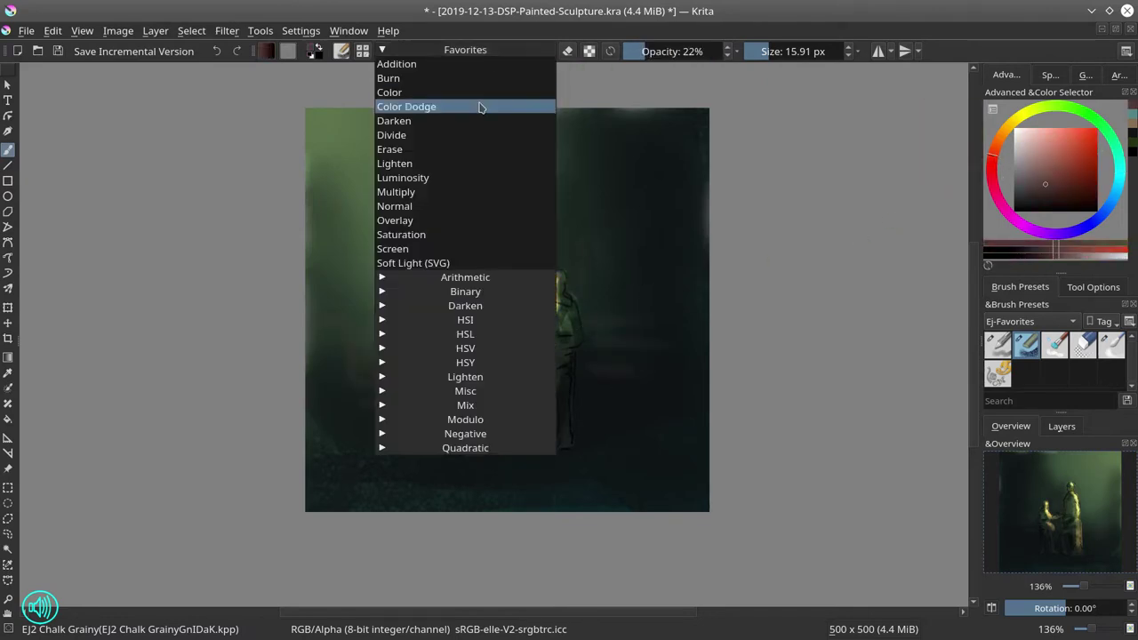
{"action": "left_click", "coordinate": [480, 107]}
{"action": "left_click", "coordinate": [722, 50]}
{"action": "mouse_move", "coordinate": [546, 246]}
{"action": "left_mouse_down"}
{"action": "mouse_move", "coordinate": [567, 227]}
{"action": "mouse_move", "coordinate": [516, 282]}
{"action": "left_mouse_up"}
{"action": "left_click_drag", "start_coordinate": [409, 363], "coordinate": [366, 363]}
{"action": "mouse_move", "coordinate": [373, 356]}
{"action": "left_mouse_down"}
{"action": "mouse_move", "coordinate": [373, 322]}
{"action": "mouse_move", "coordinate": [337, 376]}
{"action": "mouse_move", "coordinate": [393, 368]}
{"action": "left_mouse_up"}
{"action": "key", "text": "d"}
{"action": "key", "text": "alt+shift+n"}
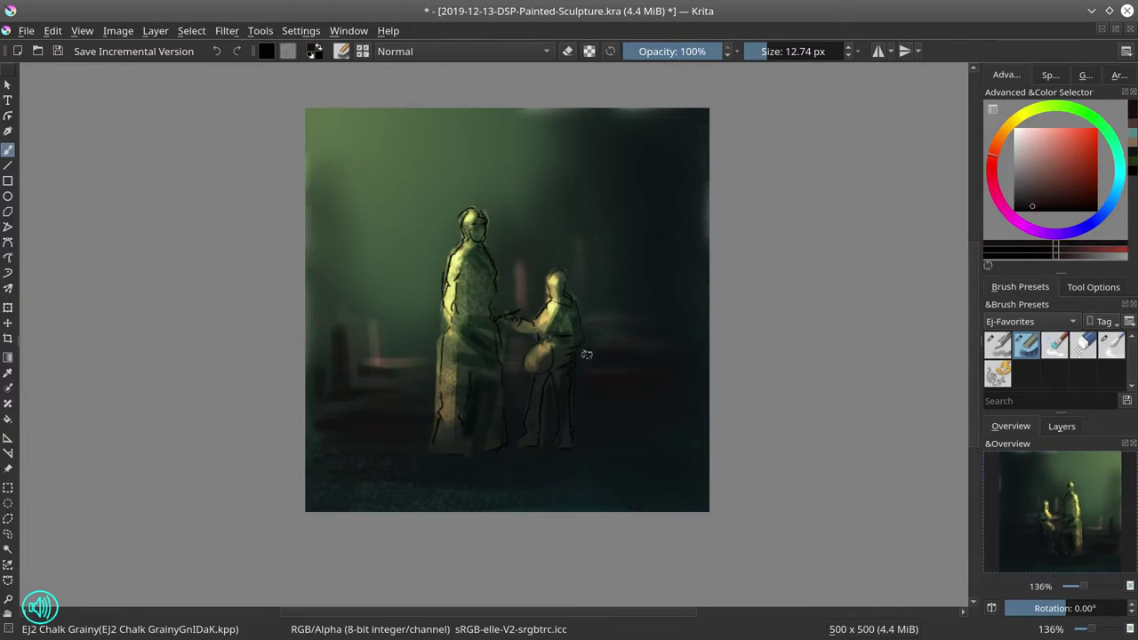
Sample pale yellow and paint light streaks on the floor around the figures' feet
{"action": "left_click", "coordinate": [445, 321], "text": "ctrl"}
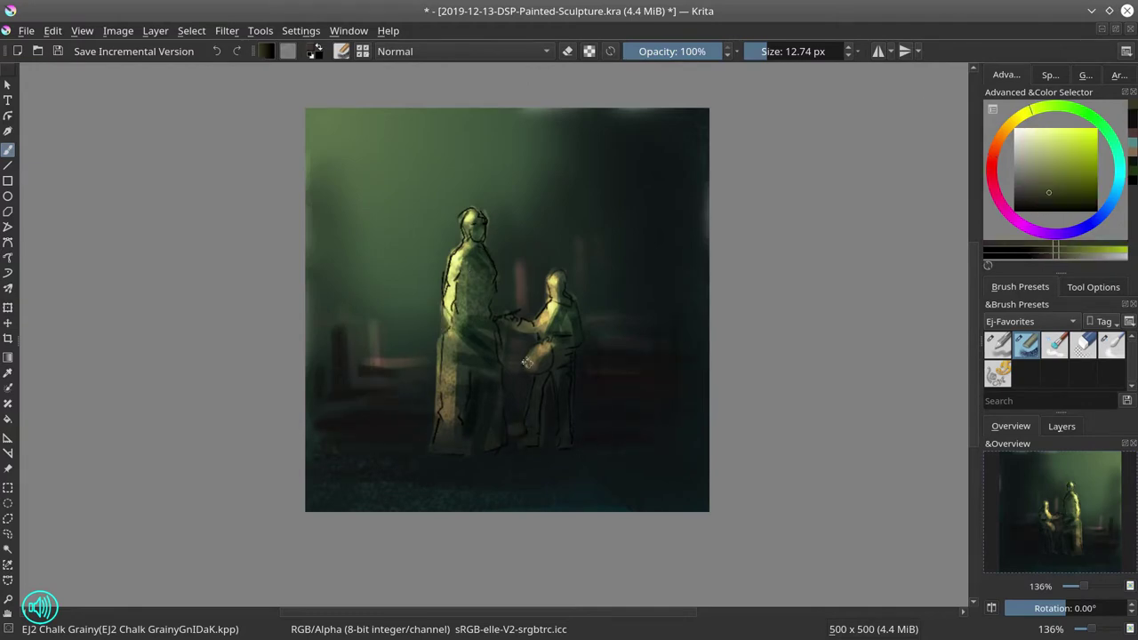
{"action": "left_click_drag", "start_coordinate": [506, 434], "coordinate": [640, 448]}
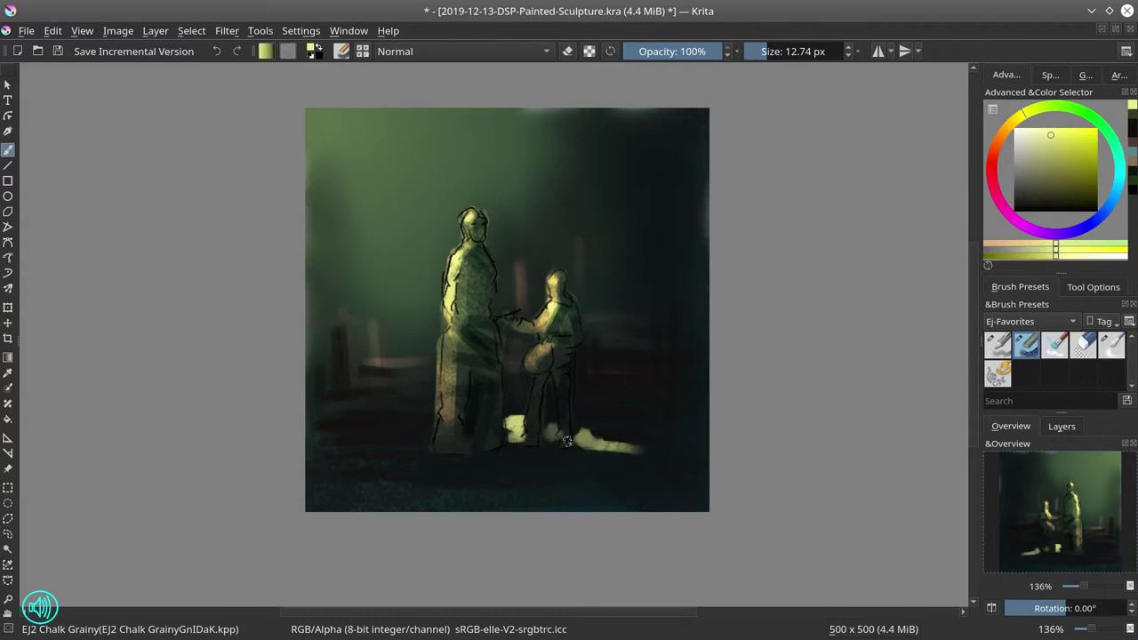
{"action": "mouse_move", "coordinate": [431, 435]}
{"action": "left_mouse_down"}
{"action": "mouse_move", "coordinate": [384, 439]}
{"action": "mouse_move", "coordinate": [455, 483]}
{"action": "left_mouse_up"}
{"action": "mouse_move", "coordinate": [577, 444]}
{"action": "left_mouse_down"}
{"action": "mouse_move", "coordinate": [640, 471]}
{"action": "mouse_move", "coordinate": [658, 449]}
{"action": "mouse_move", "coordinate": [584, 427]}
{"action": "left_mouse_up"}
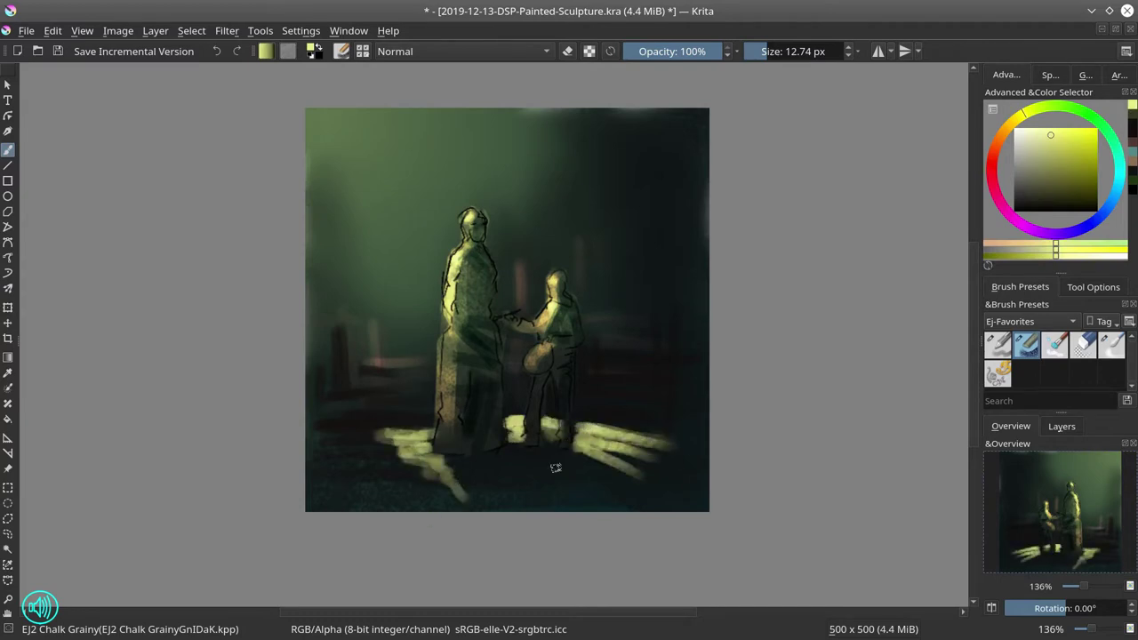
Crop the image to 275 x 382 px tightly around the two figures
{"action": "key", "text": "c"}
{"action": "left_click_drag", "start_coordinate": [397, 176], "coordinate": [619, 485]}
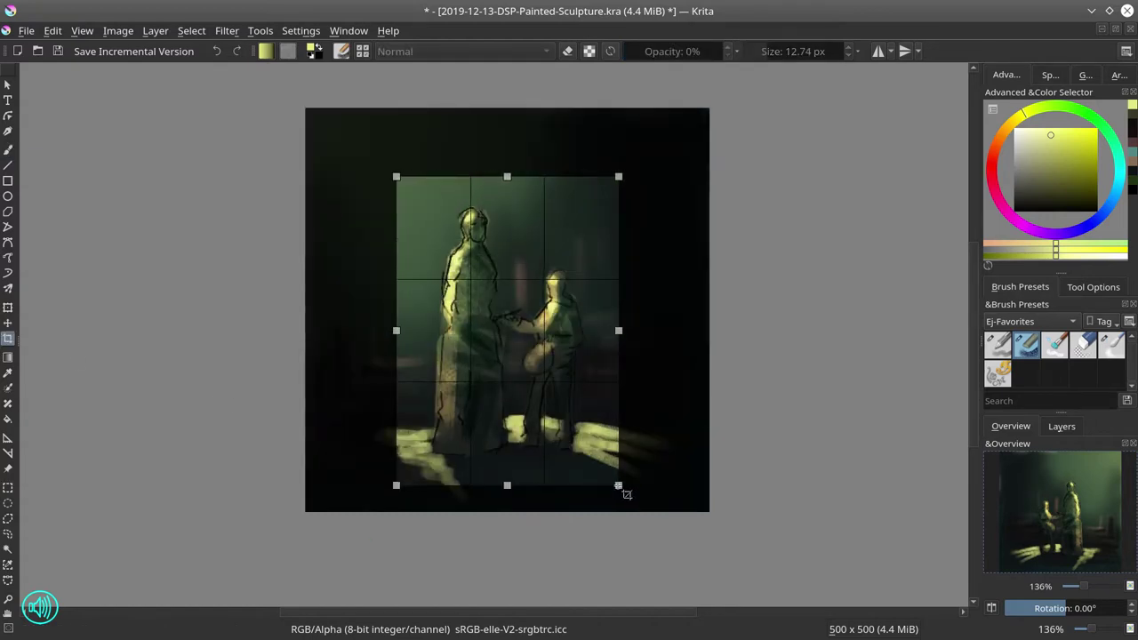
{"action": "key", "text": "Return"}
Add near-black and pale touch-up strokes near the top, save, and check the mirrored view
{"action": "key", "text": "b"}
{"action": "left_click", "coordinate": [613, 405], "text": "ctrl"}
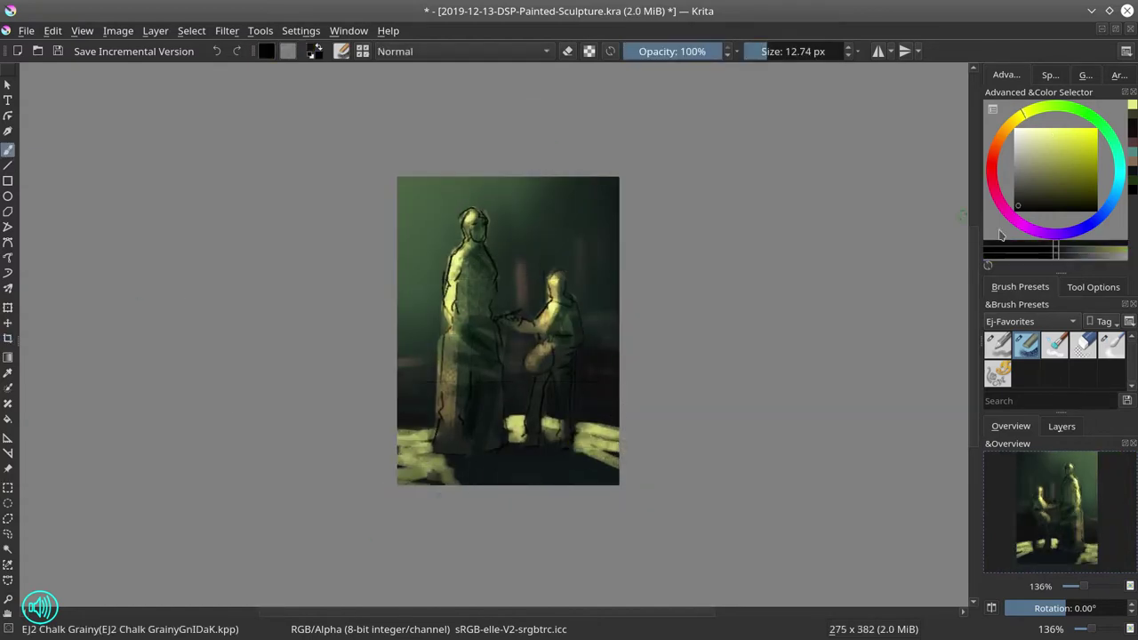
{"action": "mouse_move", "coordinate": [542, 209]}
{"action": "left_mouse_down"}
{"action": "mouse_move", "coordinate": [571, 177]}
{"action": "mouse_move", "coordinate": [533, 258]}
{"action": "mouse_move", "coordinate": [560, 217]}
{"action": "left_mouse_up"}
{"action": "left_click", "coordinate": [524, 267], "text": "ctrl"}
{"action": "key", "text": "bracketleft"}
{"action": "key", "text": "bracketleft"}
{"action": "key", "text": "bracketleft"}
{"action": "mouse_move", "coordinate": [500, 199]}
{"action": "left_mouse_down"}
{"action": "mouse_move", "coordinate": [552, 190]}
{"action": "mouse_move", "coordinate": [517, 192]}
{"action": "left_mouse_up"}
{"action": "left_click", "coordinate": [435, 302], "text": "ctrl"}
{"action": "key", "text": "bracketleft"}
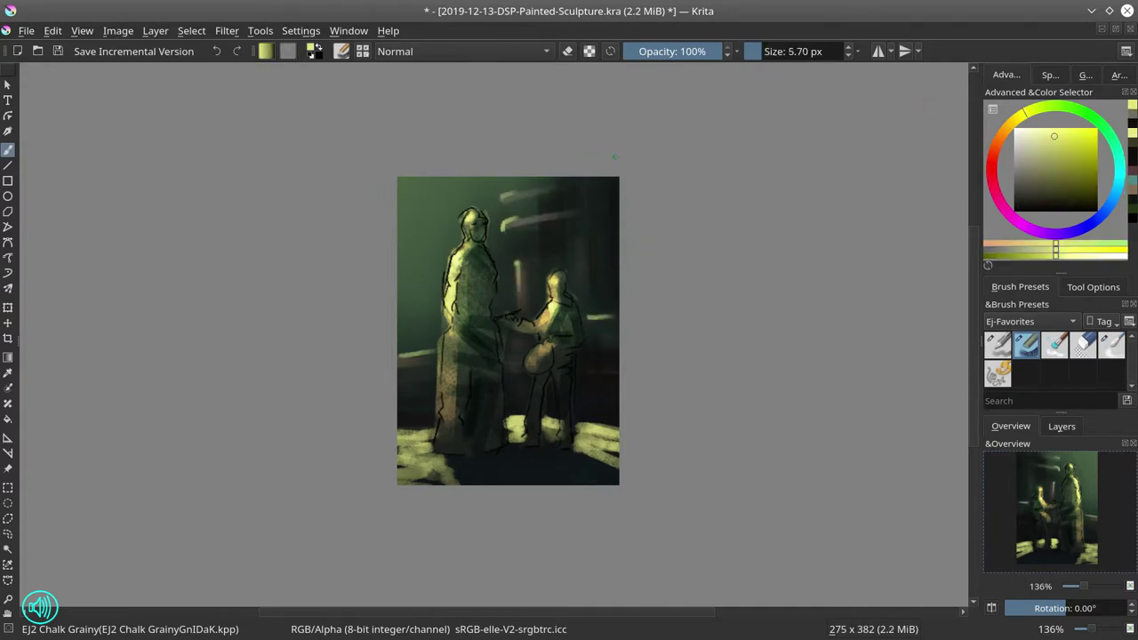
{"action": "left_click", "coordinate": [57, 52]}
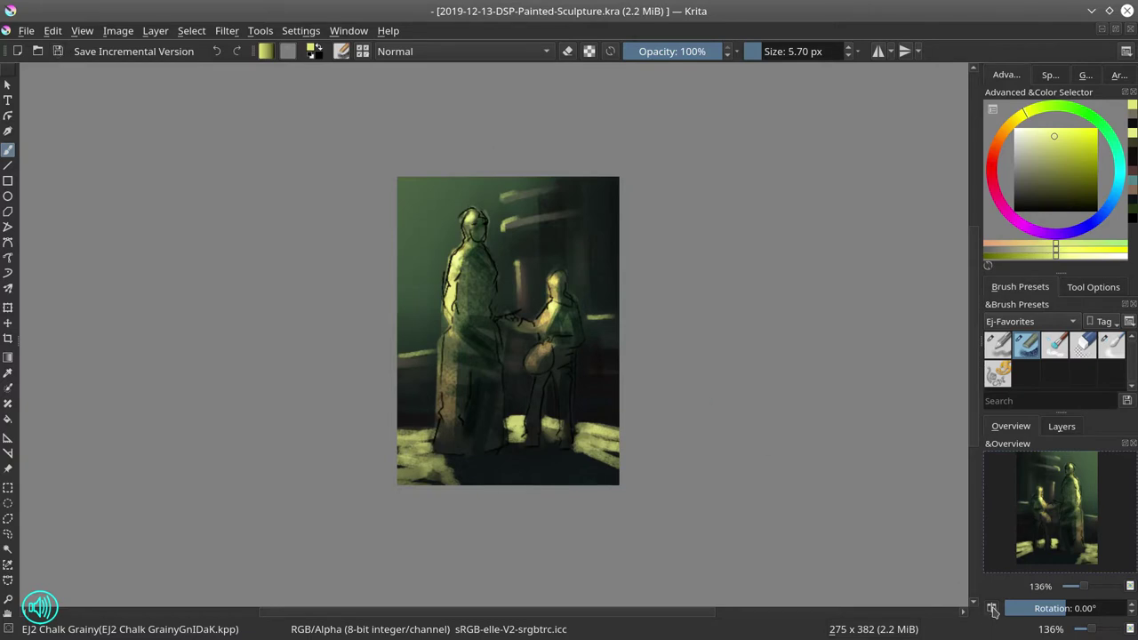
{"action": "left_click", "coordinate": [992, 608]}
Switch to the EJ3 Blender Textured Soft brush and delete the unused Copy layer
{"action": "left_click", "coordinate": [1054, 346]}
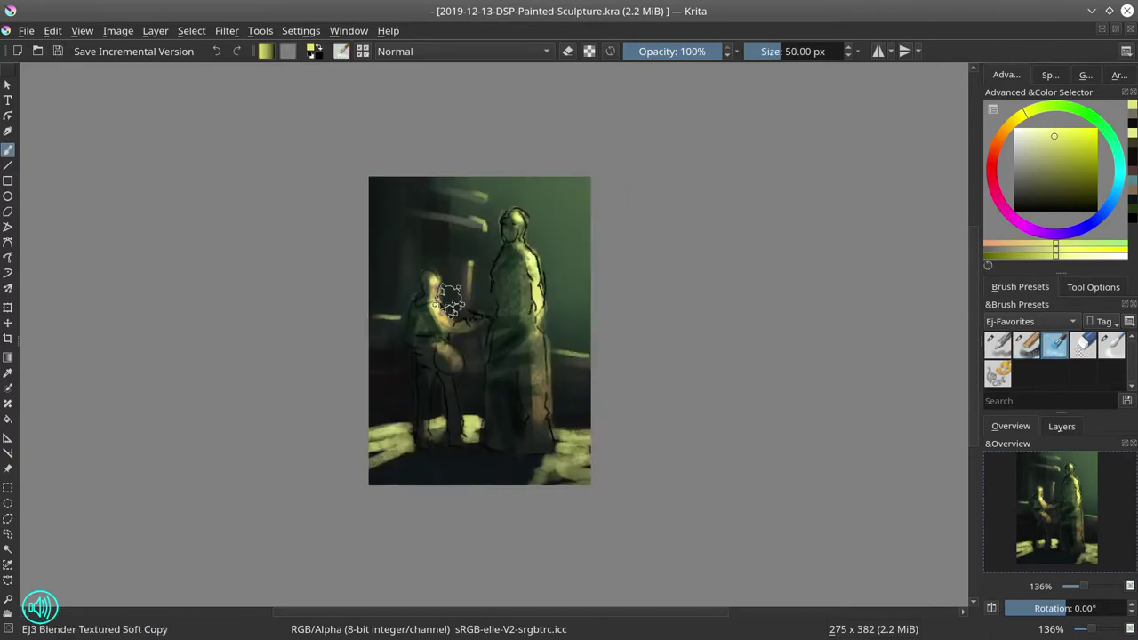
{"action": "left_click", "coordinate": [425, 299]}
{"action": "left_click", "coordinate": [1061, 426]}
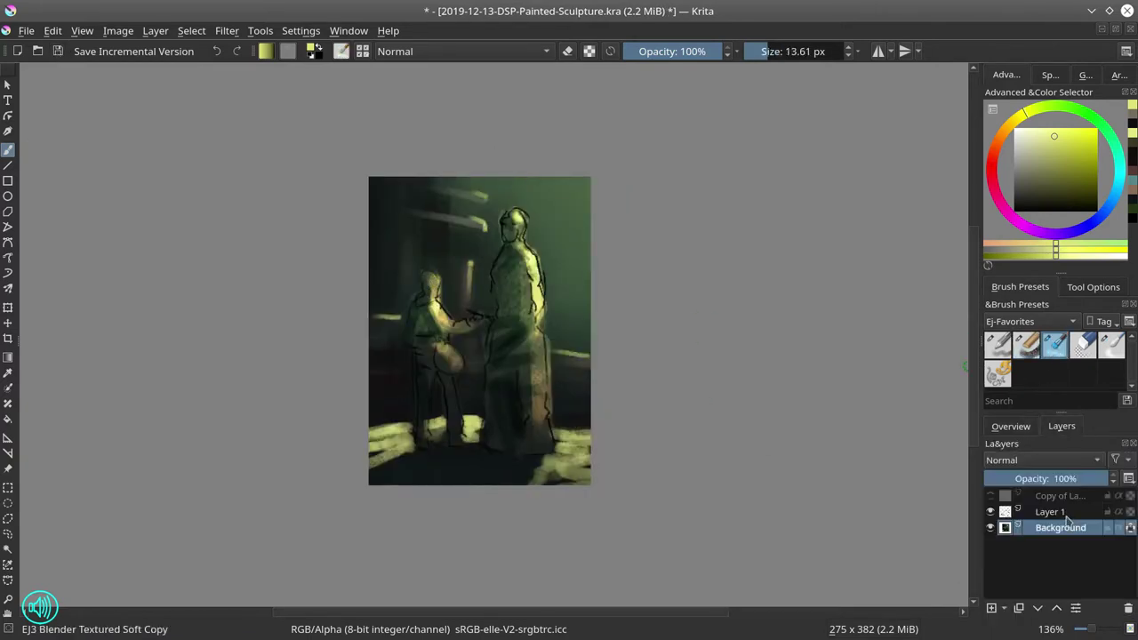
{"action": "right_click", "coordinate": [1048, 508]}
{"action": "left_click", "coordinate": [978, 356]}
{"action": "left_click", "coordinate": [1011, 426]}
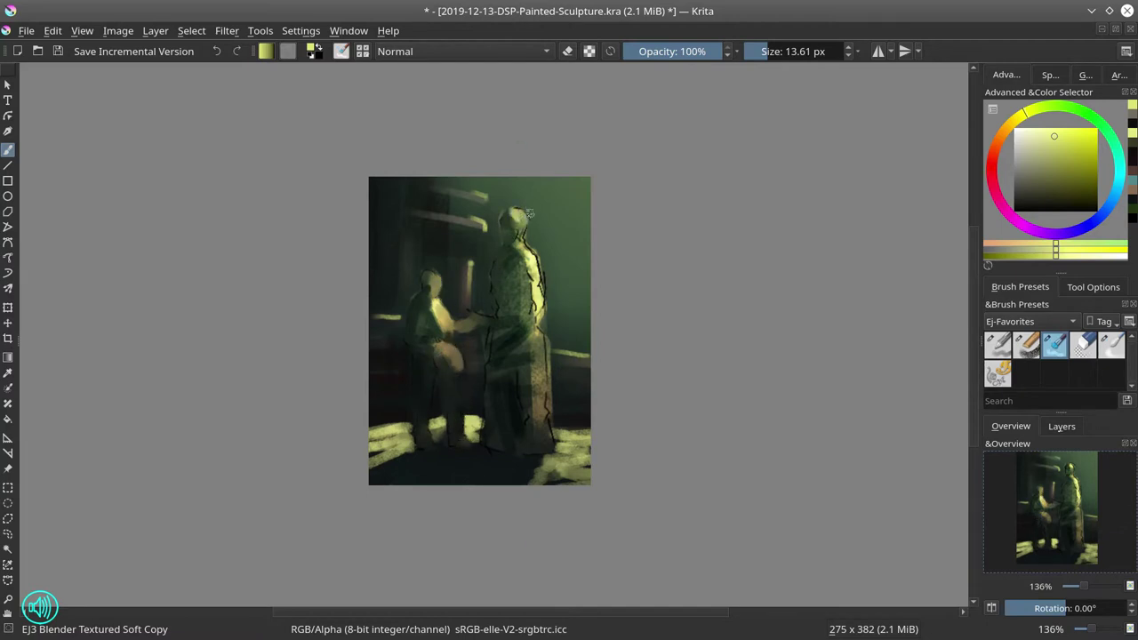
Sample a dark green and paint short dark chalk strokes over the figures
{"action": "key", "text": "slash"}
{"action": "left_click", "coordinate": [515, 267], "text": "ctrl"}
{"action": "left_click_drag", "start_coordinate": [520, 271], "coordinate": [526, 364]}
{"action": "left_click", "coordinate": [1054, 347]}
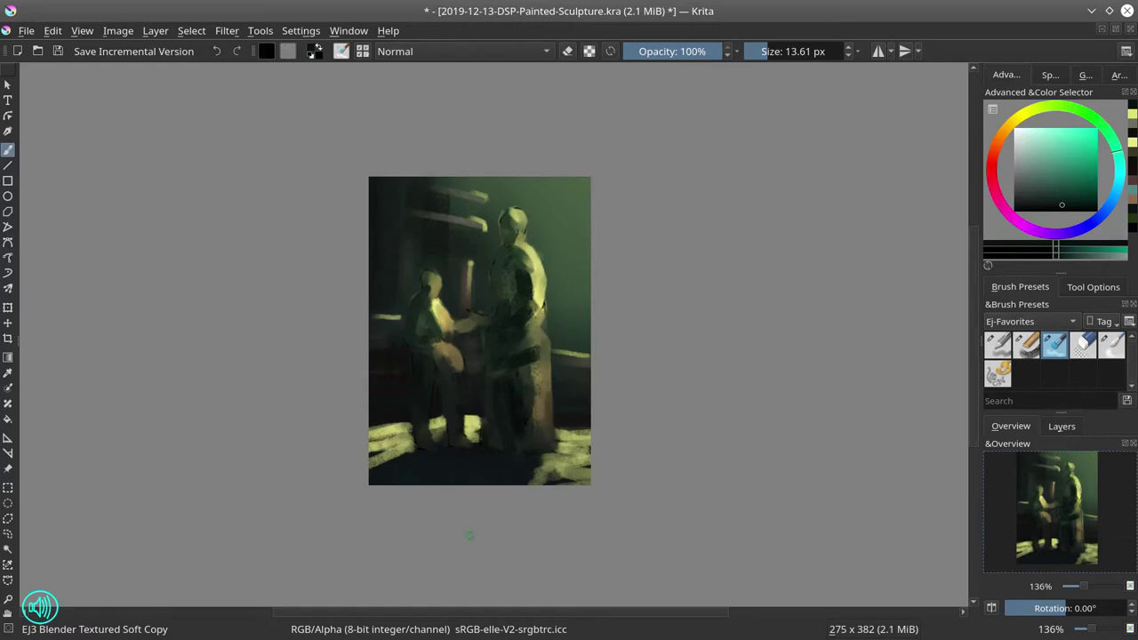
Save, then scale the image to 2750 × 3820 px and fit the page in view
{"action": "key", "text": "ctrl+s"}
{"action": "left_click", "coordinate": [118, 30]}
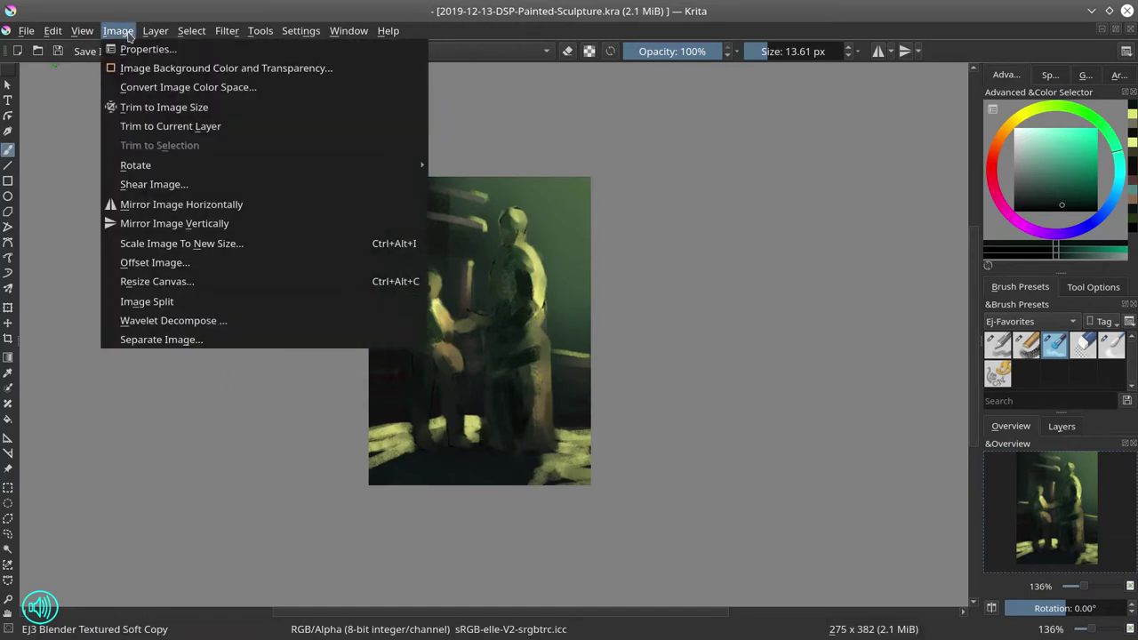
{"action": "left_click", "coordinate": [160, 243]}
{"action": "type", "text": "0"}
{"action": "key", "text": "Return"}
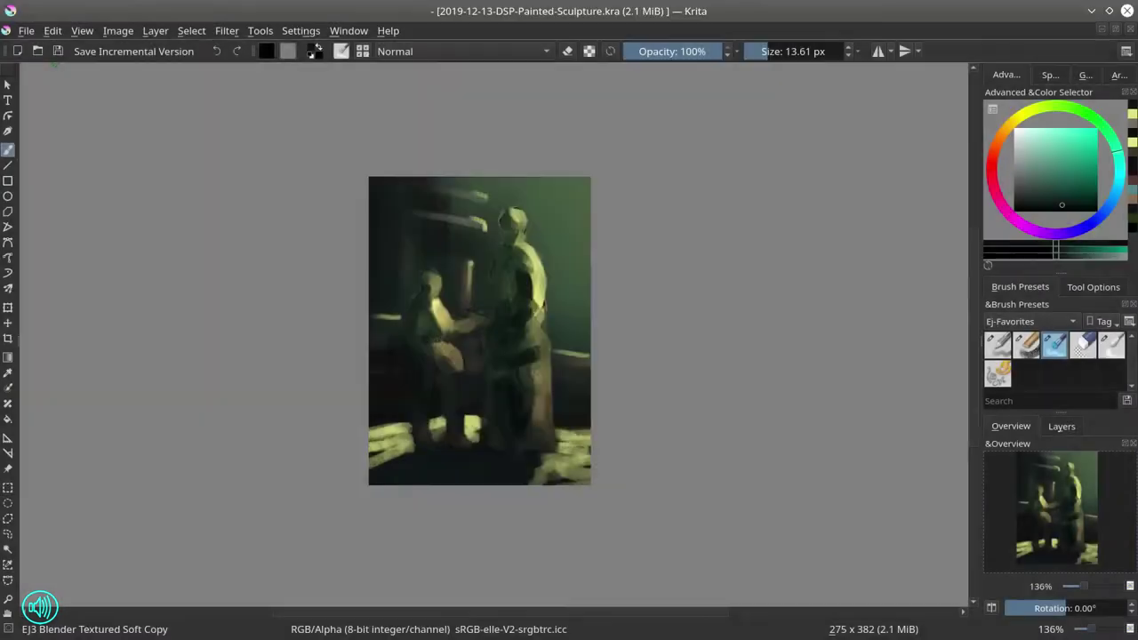
{"action": "key", "text": "2"}
Resize the canvas, trim it to 2750 × 3800 px, and save again
{"action": "left_click", "coordinate": [156, 30]}
{"action": "key", "text": "ctrl+alt+c"}
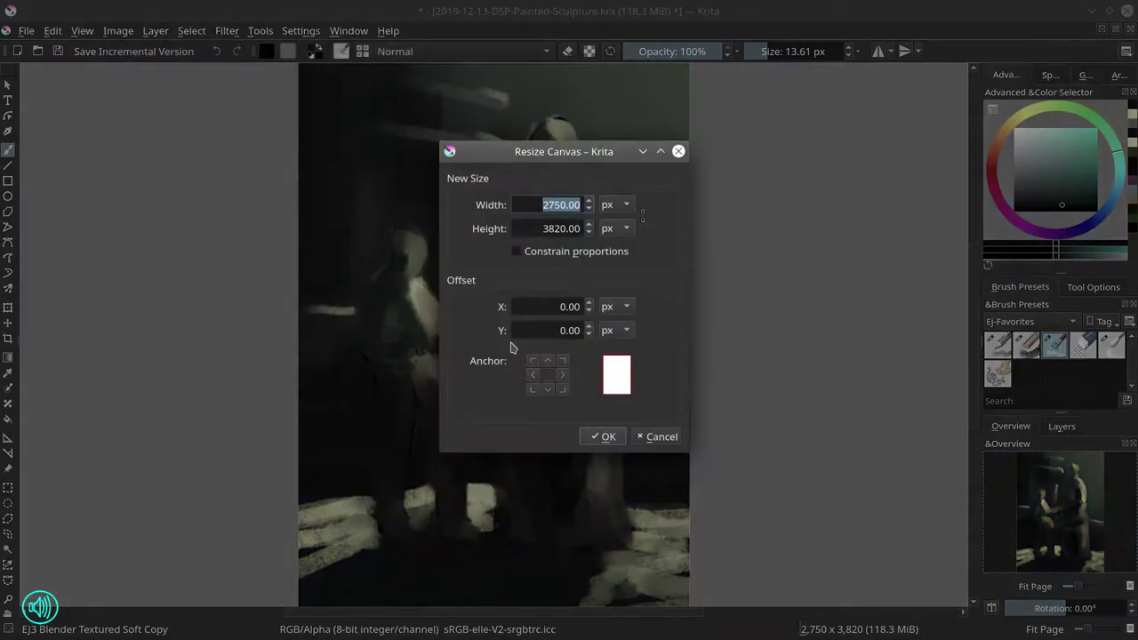
{"action": "key", "text": "Tab"}
{"action": "key", "text": "Return"}
{"action": "left_click", "coordinate": [118, 31]}
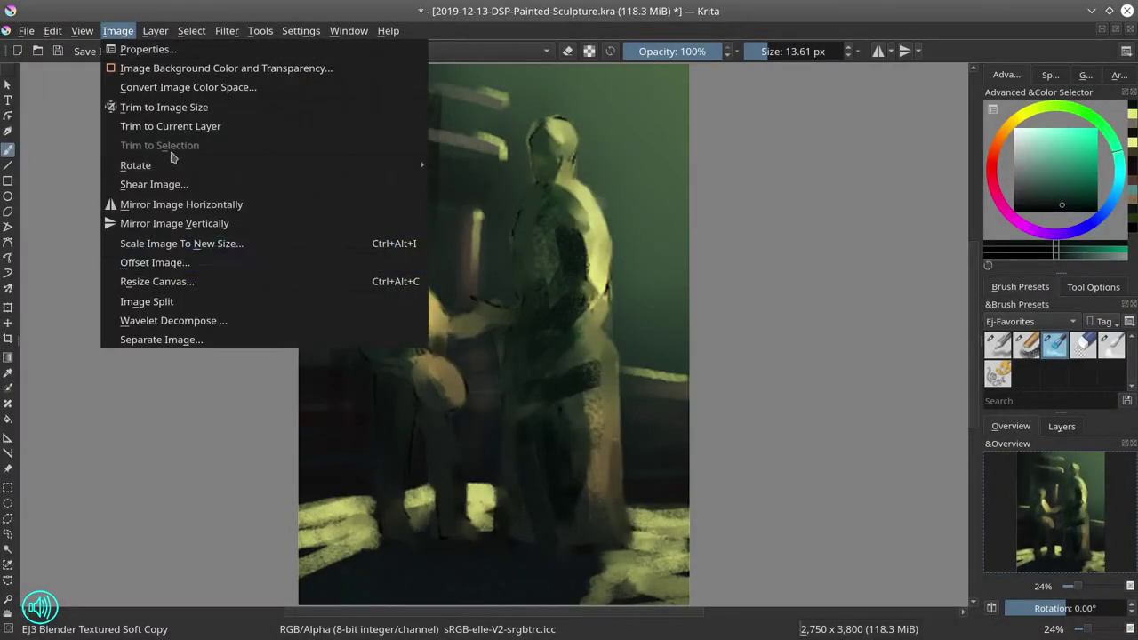
{"action": "left_click", "coordinate": [165, 125]}
{"action": "key", "text": "ctrl+s"}
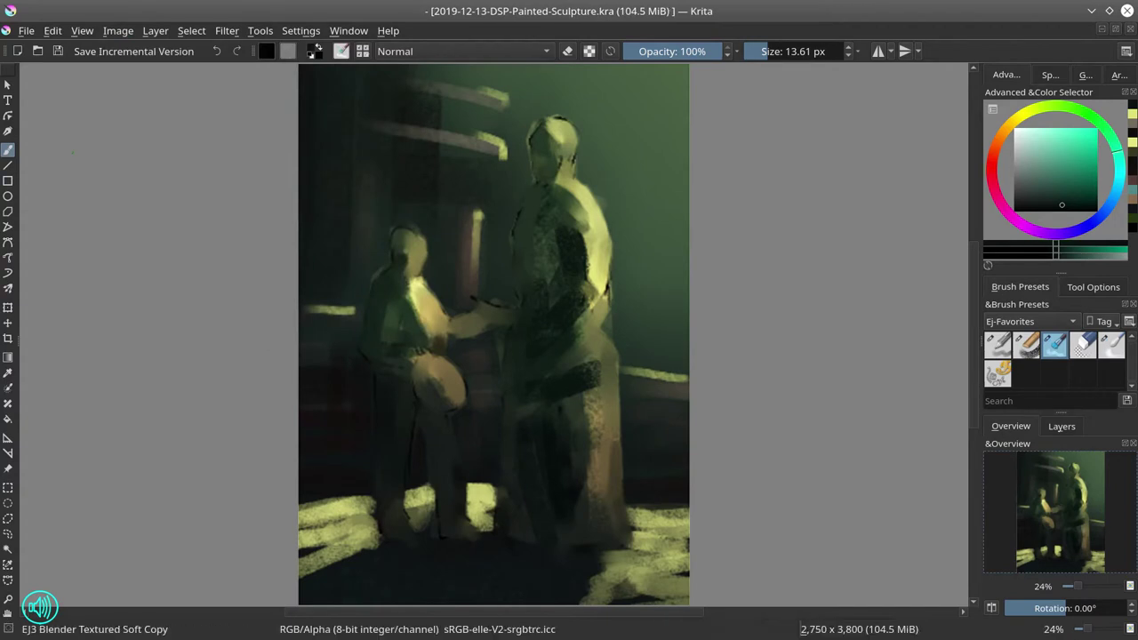
Select both figures, then switch to a larger grainy chalk brush
{"action": "left_click", "coordinate": [8, 519]}
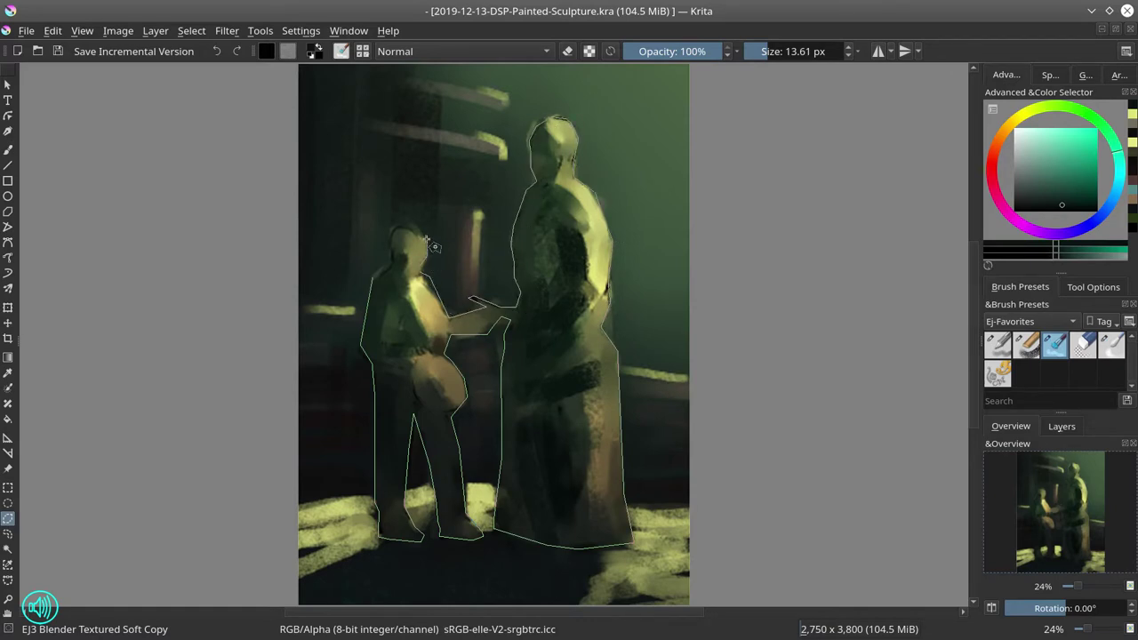
{"action": "key", "text": "ctrl+shift+a"}
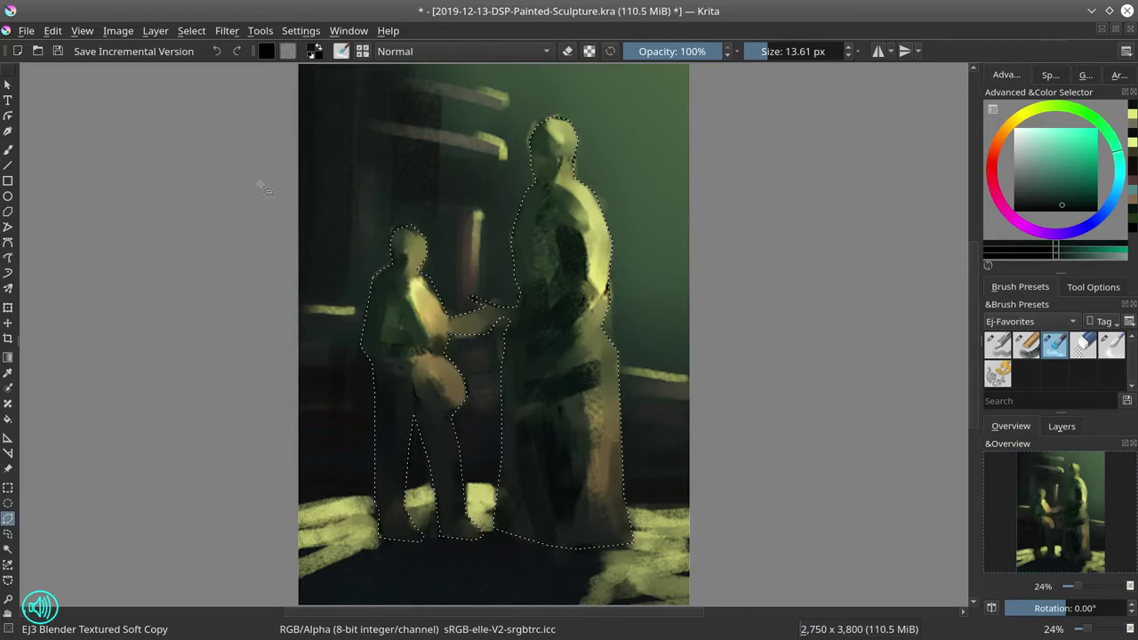
{"action": "left_click", "coordinate": [345, 228], "text": "ctrl"}
{"action": "key", "text": "/"}
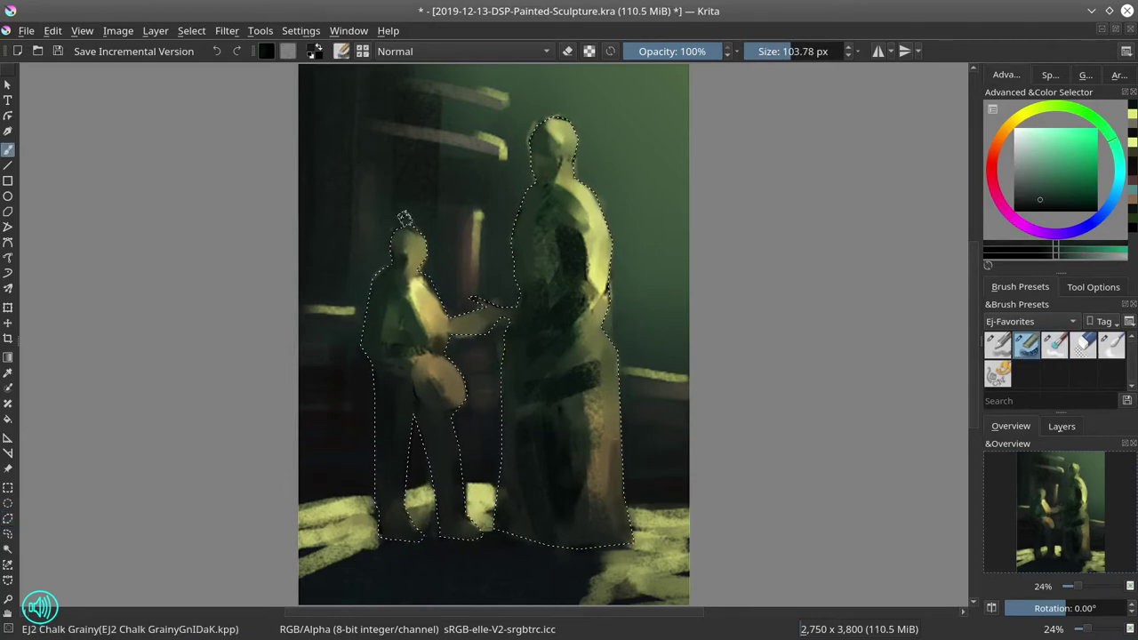
{"action": "key", "text": "ctrl+shift+i"}
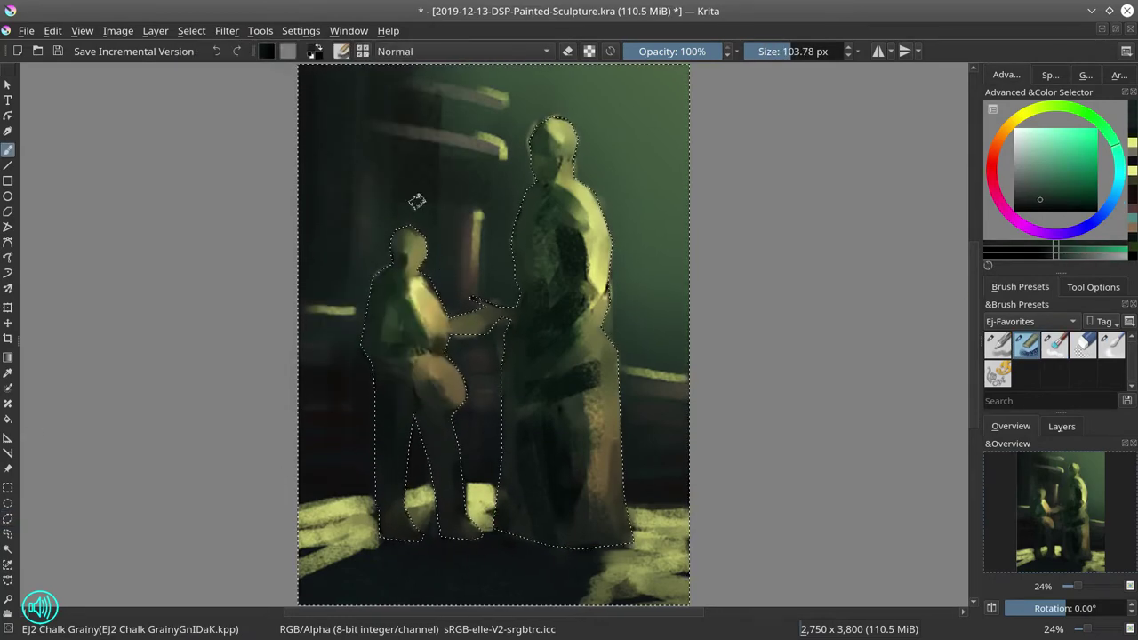
Sample yellow-green, teal and green tones from the painting, then save
{"action": "left_click", "coordinate": [376, 502], "text": "ctrl"}
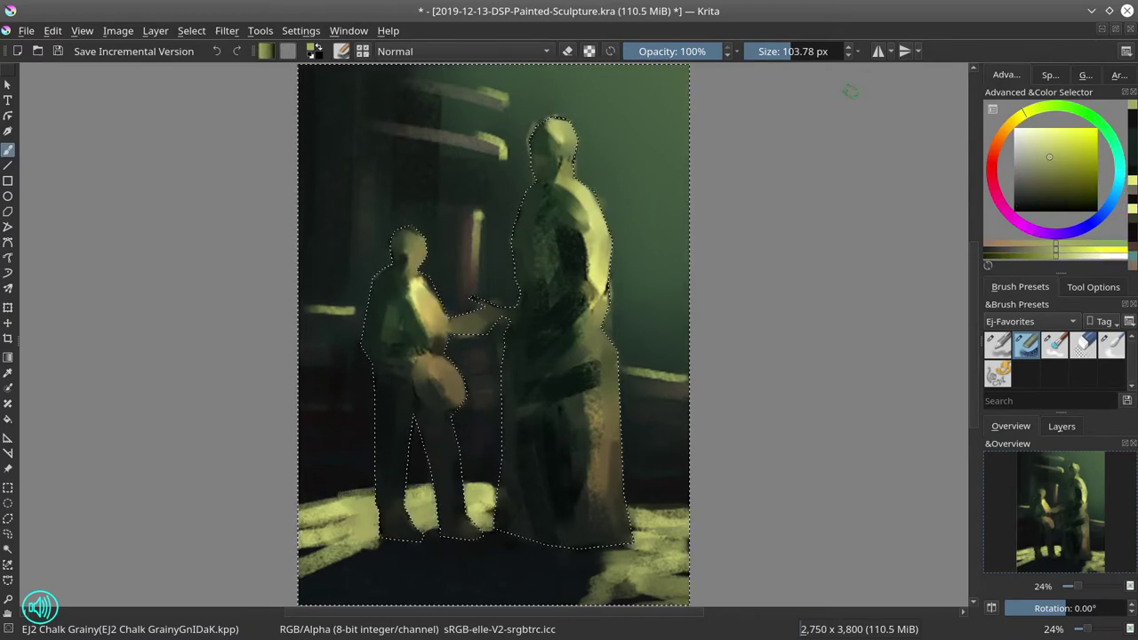
{"action": "left_click", "coordinate": [513, 329], "text": "ctrl"}
{"action": "left_click", "coordinate": [481, 406], "text": "ctrl"}
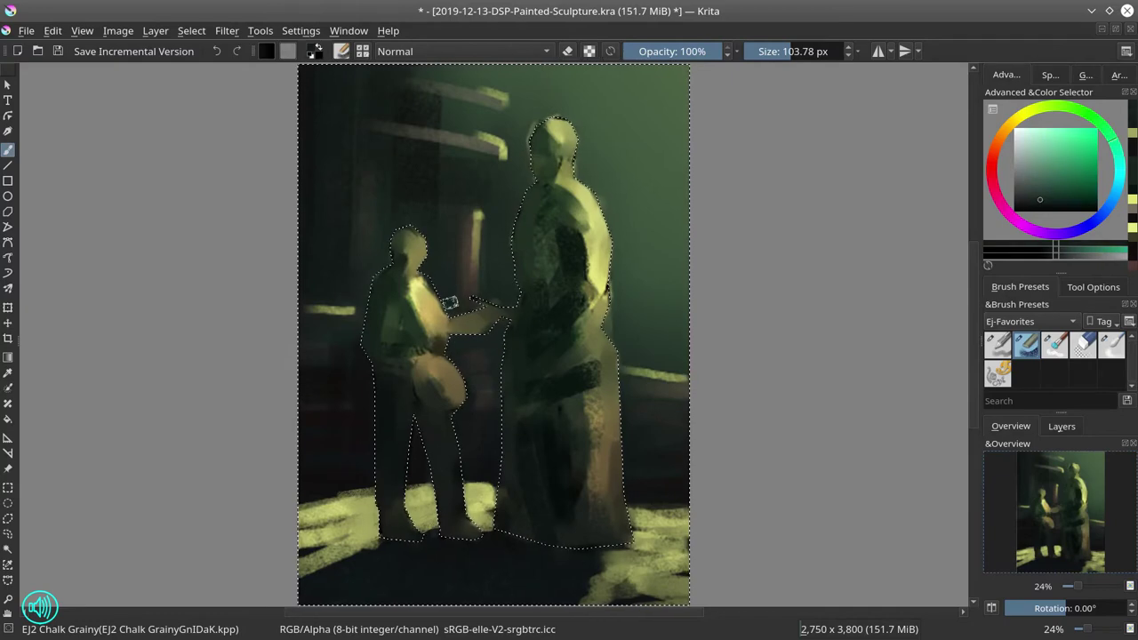
{"action": "left_click", "coordinate": [515, 261], "text": "ctrl"}
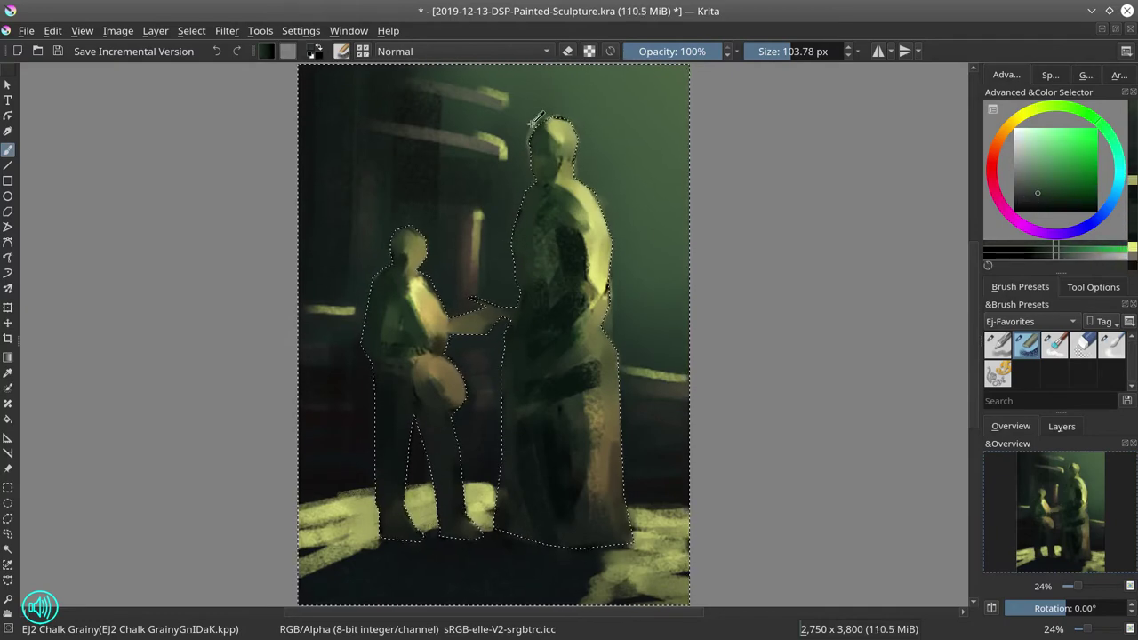
{"action": "left_click", "coordinate": [606, 181], "text": "ctrl"}
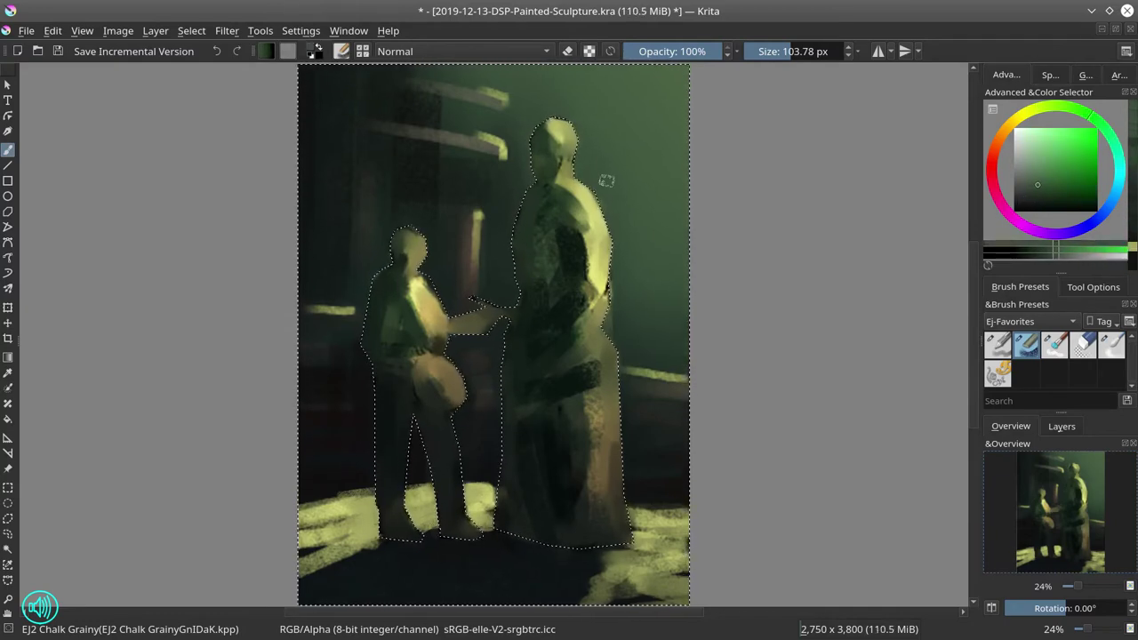
{"action": "left_click", "coordinate": [611, 222], "text": "ctrl"}
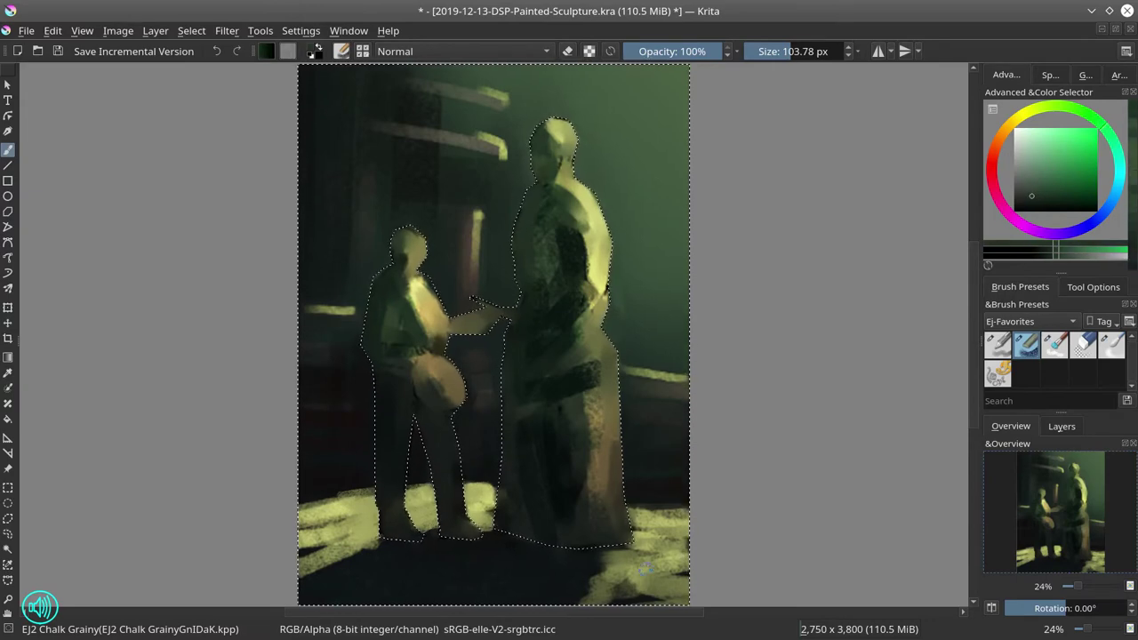
{"action": "left_click", "coordinate": [57, 51]}
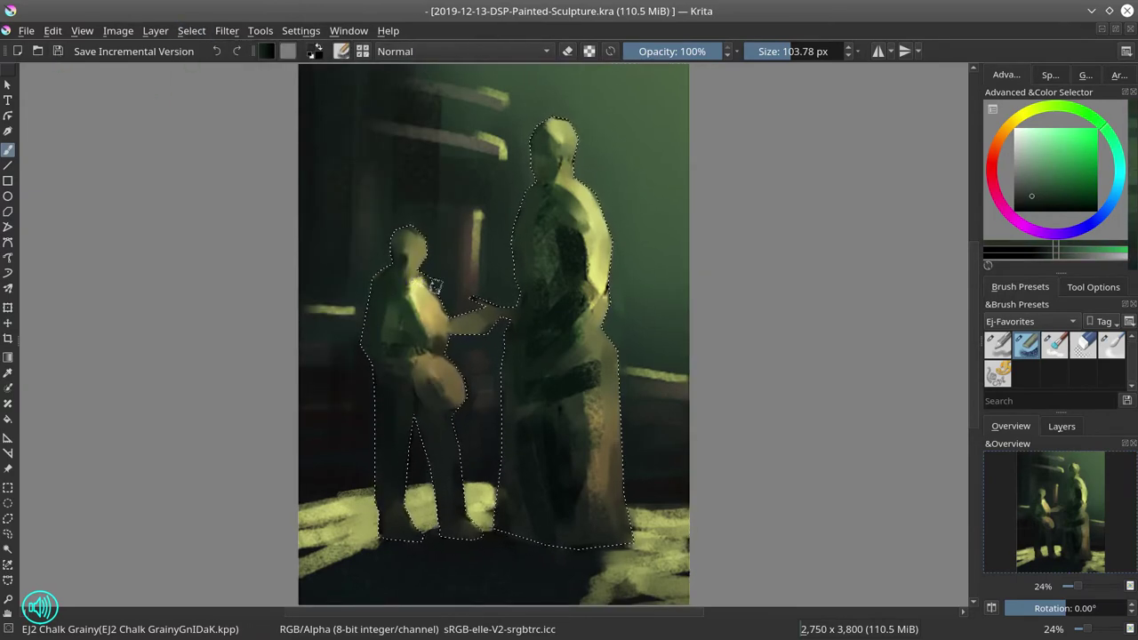
Repaint the left figure's head into blockier shapes and sample shades from the figure
{"action": "left_click", "coordinate": [436, 284], "text": "ctrl"}
{"action": "left_click_drag", "start_coordinate": [418, 245], "coordinate": [363, 282]}
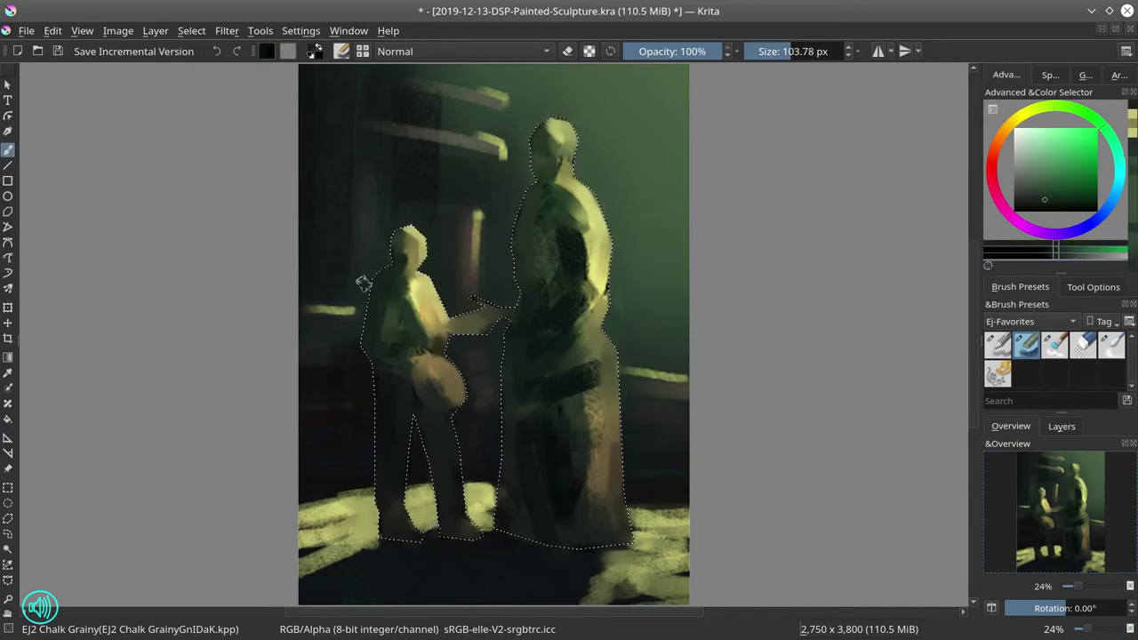
{"action": "left_click", "coordinate": [375, 482], "text": "ctrl"}
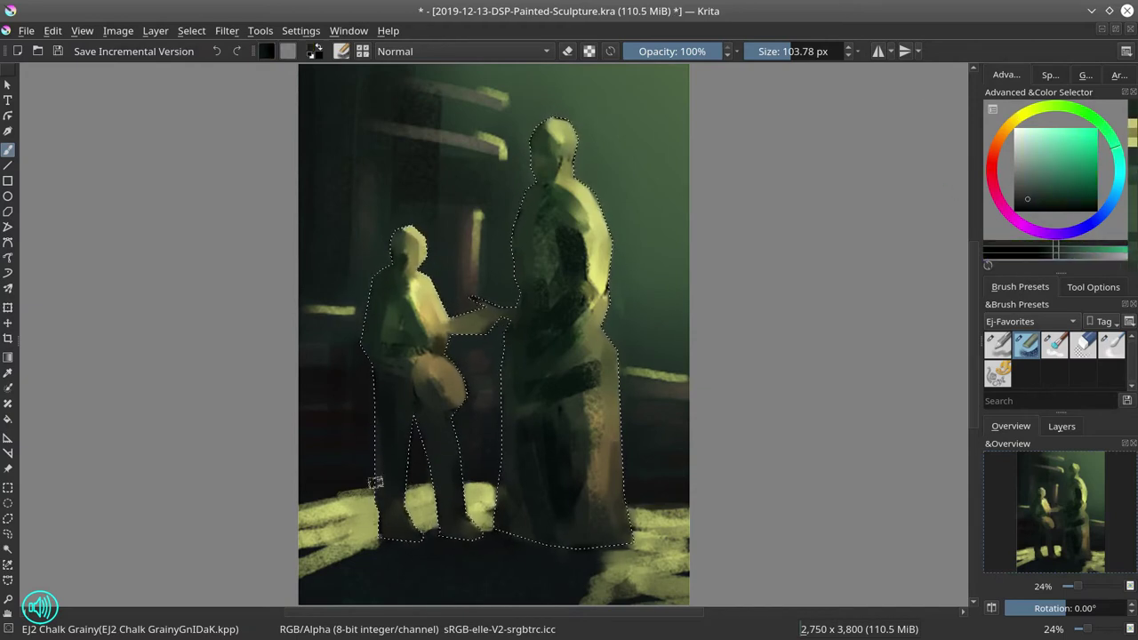
{"action": "left_click", "coordinate": [411, 498], "text": "ctrl"}
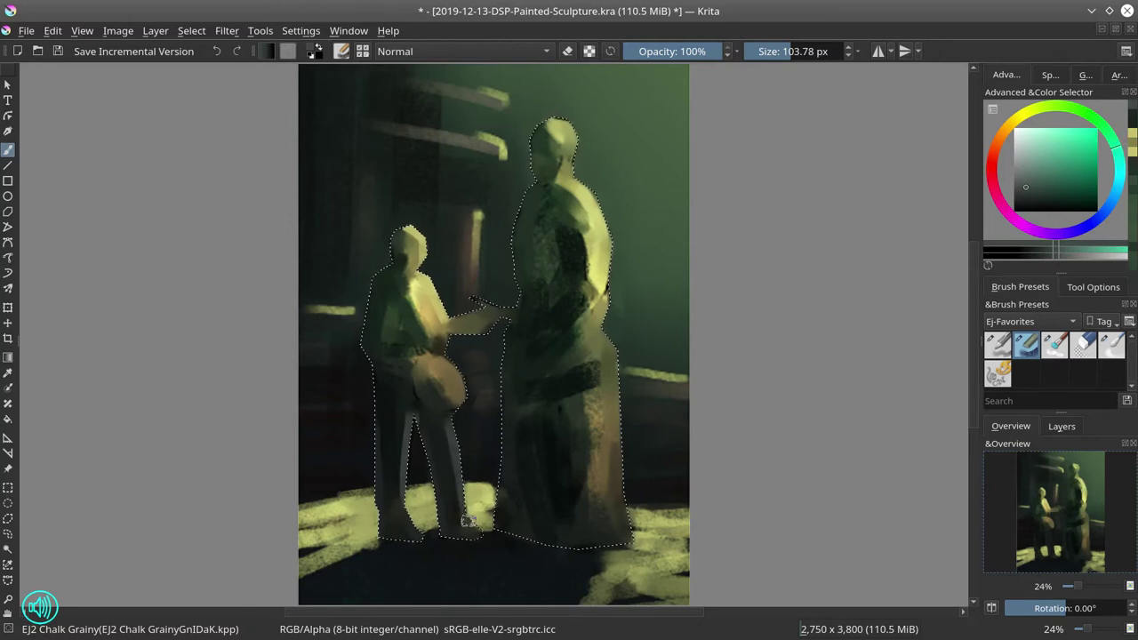
{"action": "left_click", "coordinate": [402, 435], "text": "ctrl"}
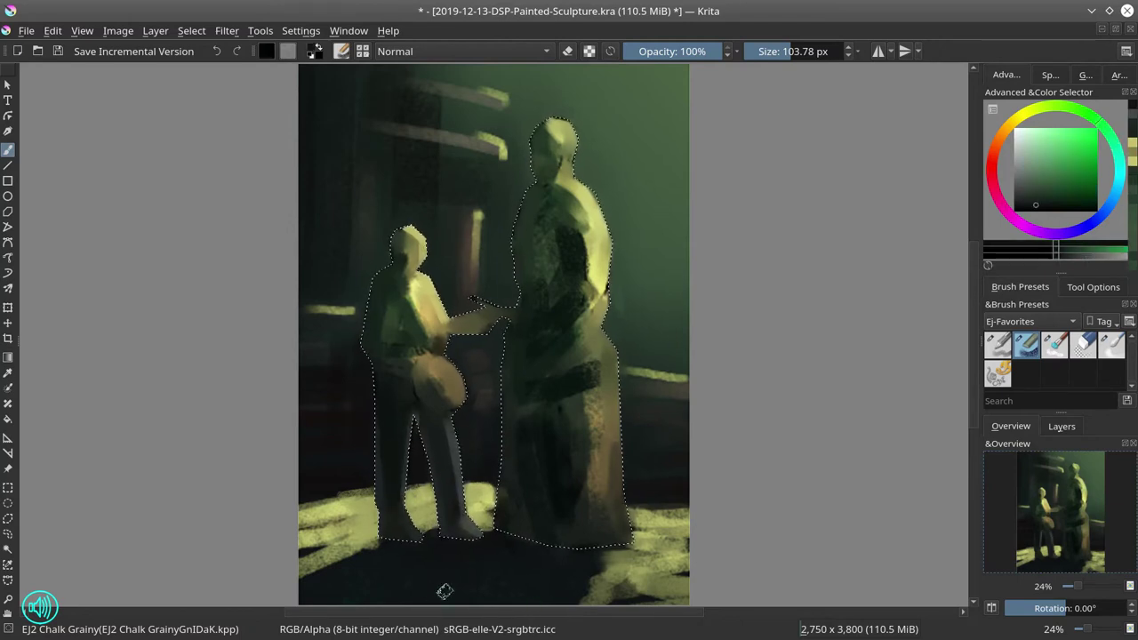
{"action": "left_click", "coordinate": [467, 394], "text": "ctrl"}
Paint a light stroke on the left figure's torso with an 85 px brush, then save
{"action": "key", "text": "bracketleft"}
{"action": "left_click_drag", "start_coordinate": [382, 348], "coordinate": [416, 346]}
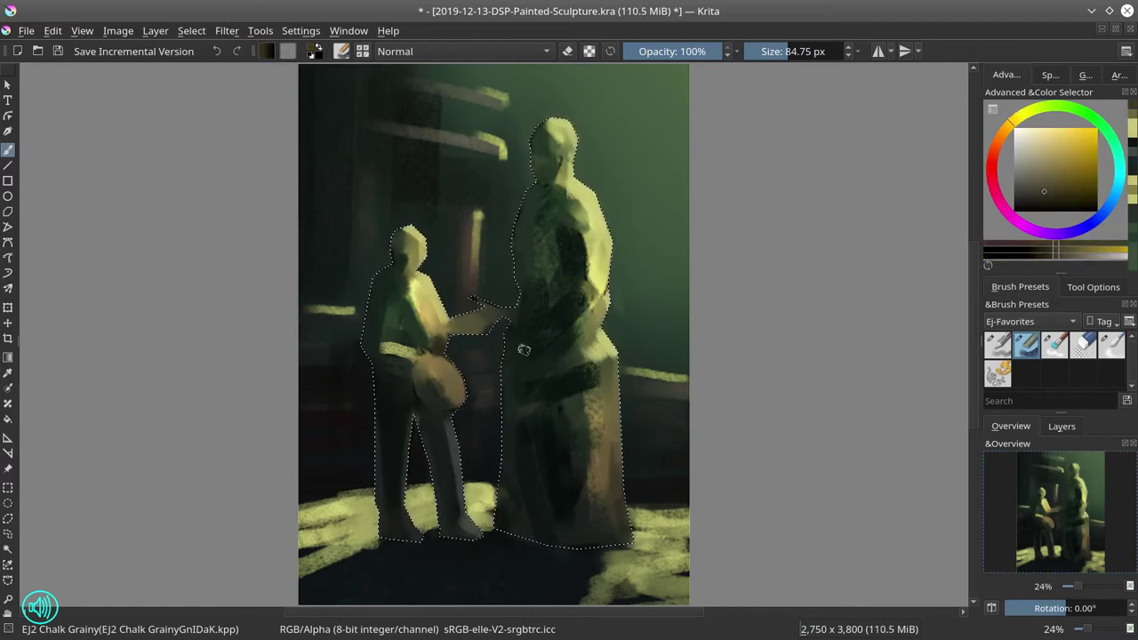
{"action": "left_click", "coordinate": [505, 425], "text": "ctrl"}
{"action": "left_click", "coordinate": [634, 454], "text": "ctrl"}
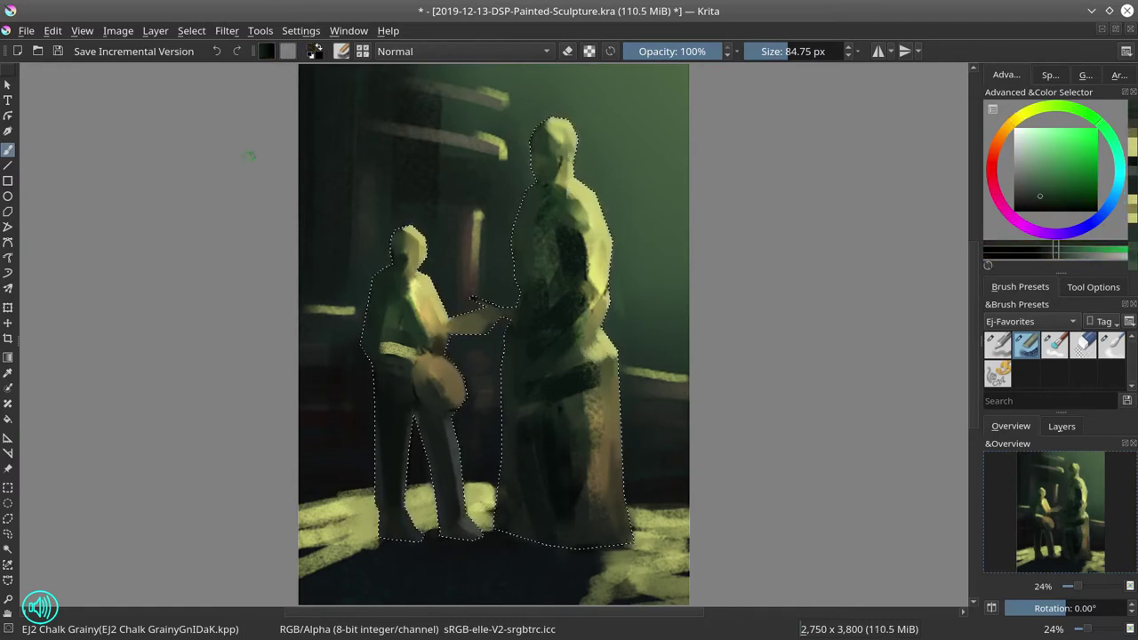
{"action": "left_click", "coordinate": [58, 52]}
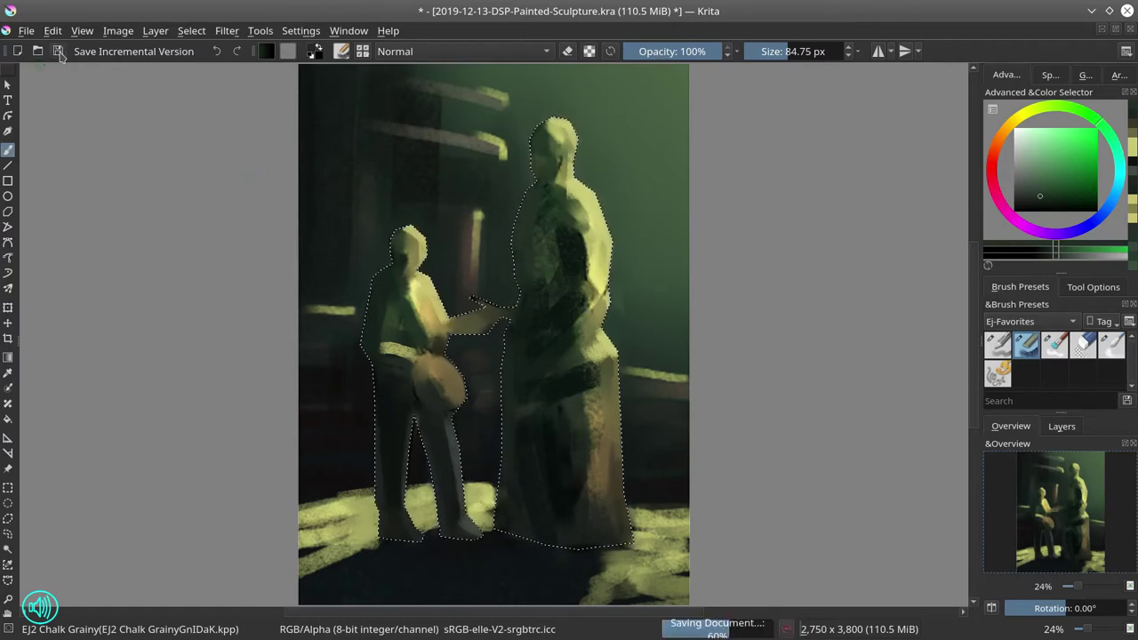
Zoom in to paint eyes and mouth, darken the head top, and add a light left edge
{"action": "scroll", "coordinate": [406, 254], "scroll_direction": "up", "scroll_amount": 5}
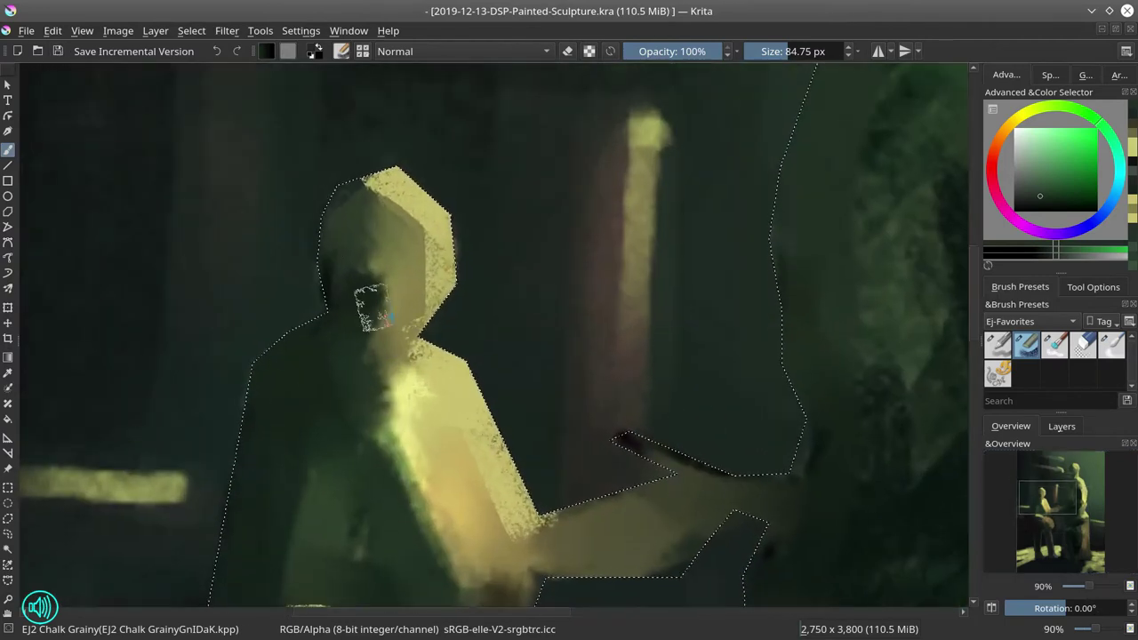
{"action": "mouse_move", "coordinate": [391, 303]}
{"action": "left_mouse_down", "text": "shift"}
{"action": "mouse_move", "coordinate": [356, 303]}
{"action": "mouse_move", "coordinate": [420, 331]}
{"action": "left_mouse_up", "text": "shift"}
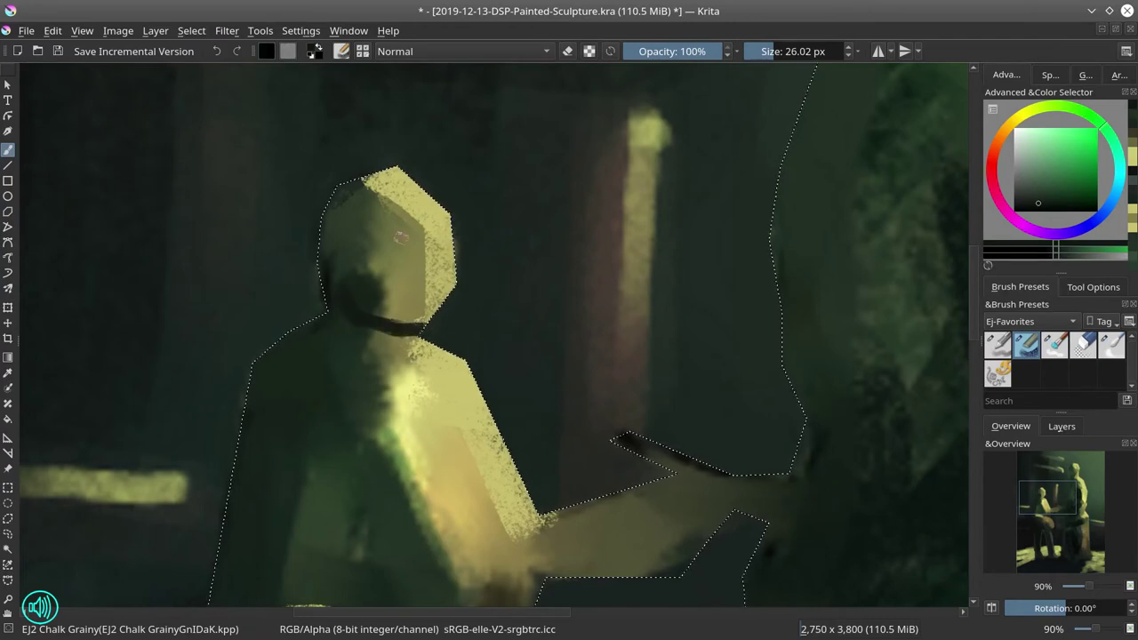
{"action": "mouse_move", "coordinate": [368, 240]}
{"action": "left_mouse_down"}
{"action": "mouse_move", "coordinate": [446, 244]}
{"action": "mouse_move", "coordinate": [356, 273]}
{"action": "mouse_move", "coordinate": [391, 271]}
{"action": "left_mouse_up"}
{"action": "key", "text": "ctrl+shift+a"}
{"action": "left_click", "coordinate": [351, 178], "text": "ctrl"}
{"action": "mouse_move", "coordinate": [338, 177]}
{"action": "left_mouse_down"}
{"action": "mouse_move", "coordinate": [445, 184]}
{"action": "mouse_move", "coordinate": [337, 207]}
{"action": "mouse_move", "coordinate": [327, 226]}
{"action": "mouse_move", "coordinate": [306, 202]}
{"action": "left_mouse_up"}
{"action": "left_click_drag", "start_coordinate": [317, 186], "coordinate": [321, 277]}
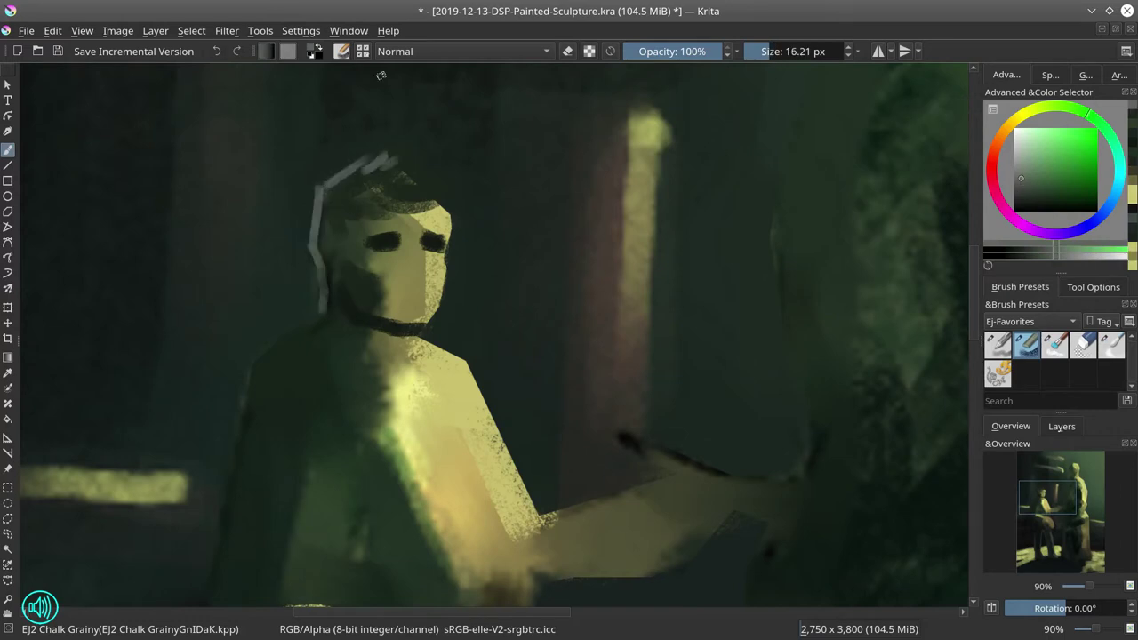
Add light hair strokes on top and a deepened dark shadow beside the nose
{"action": "left_click", "coordinate": [418, 217], "text": "ctrl"}
{"action": "left_click_drag", "start_coordinate": [398, 175], "coordinate": [437, 165]}
{"action": "left_click", "coordinate": [436, 236], "text": "ctrl"}
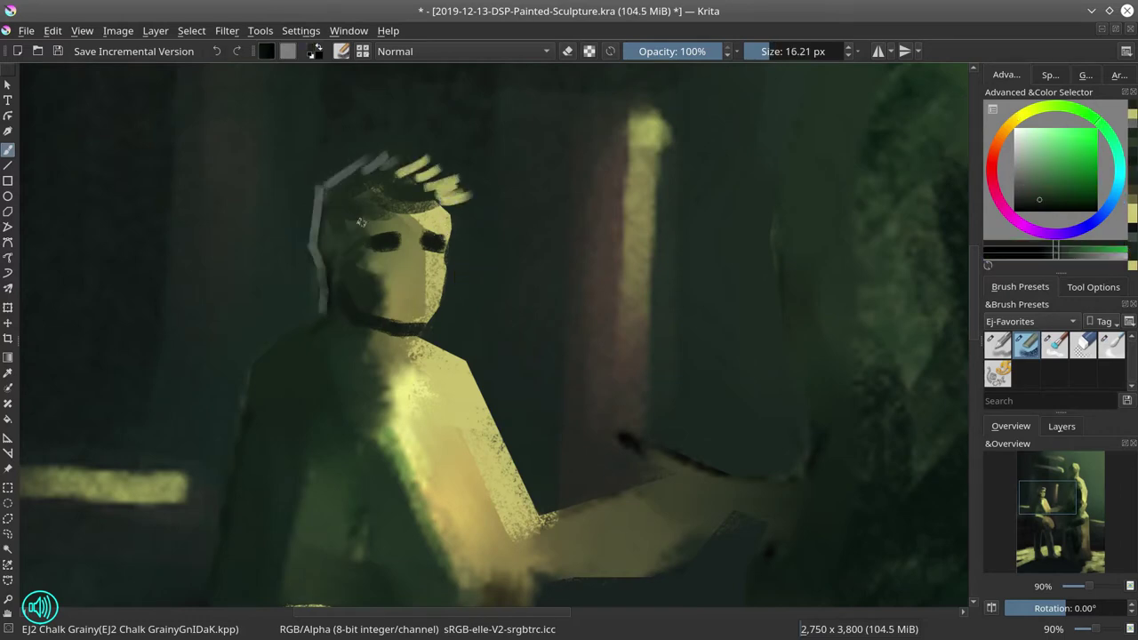
{"action": "left_click", "coordinate": [447, 213], "text": "ctrl"}
{"action": "left_click", "coordinate": [418, 293], "text": "ctrl"}
{"action": "left_click_drag", "start_coordinate": [418, 294], "coordinate": [445, 293], "text": "shift"}
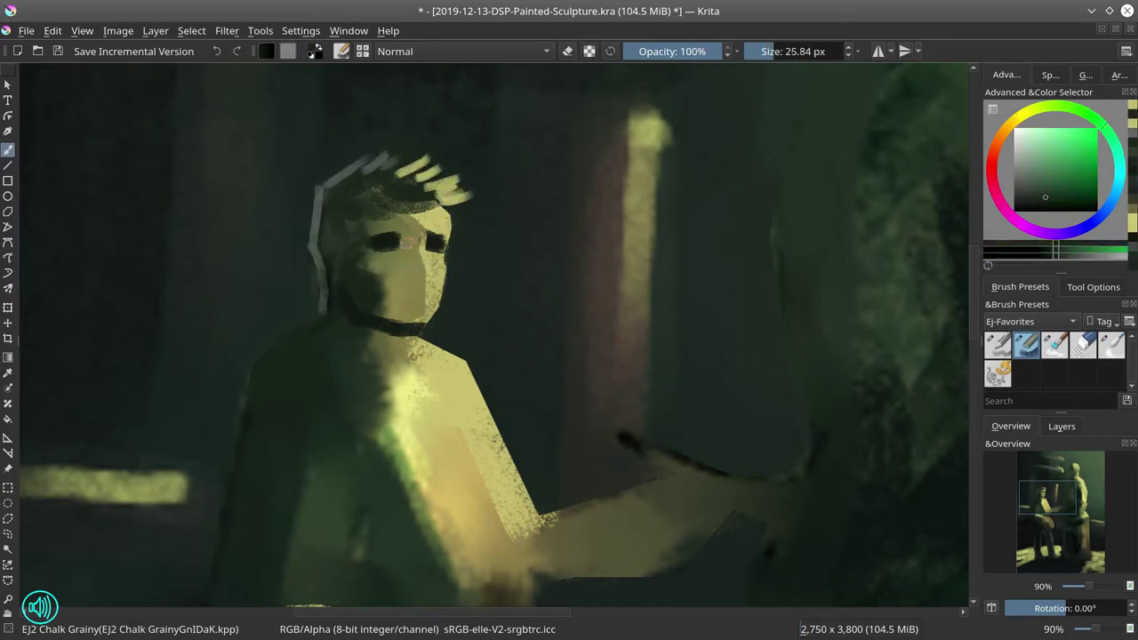
{"action": "left_click", "coordinate": [436, 374], "text": "ctrl"}
{"action": "left_click_drag", "start_coordinate": [405, 254], "coordinate": [414, 292]}
Paint a dark stroke along the face's right edge and cut into the lit shoulder edge
{"action": "left_click", "coordinate": [444, 256], "text": "ctrl"}
{"action": "left_click_drag", "start_coordinate": [444, 256], "coordinate": [425, 256], "text": "shift"}
{"action": "left_click", "coordinate": [454, 214], "text": "ctrl"}
{"action": "left_click_drag", "start_coordinate": [450, 209], "coordinate": [449, 258]}
{"action": "left_click", "coordinate": [446, 228], "text": "ctrl"}
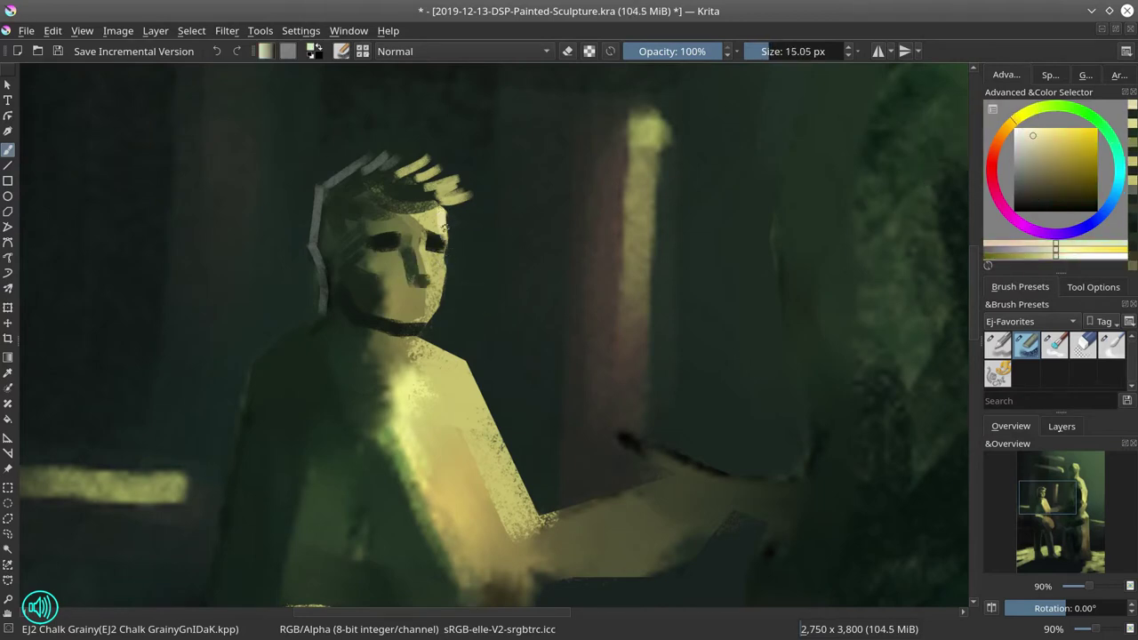
{"action": "left_click", "coordinate": [433, 307], "text": "ctrl"}
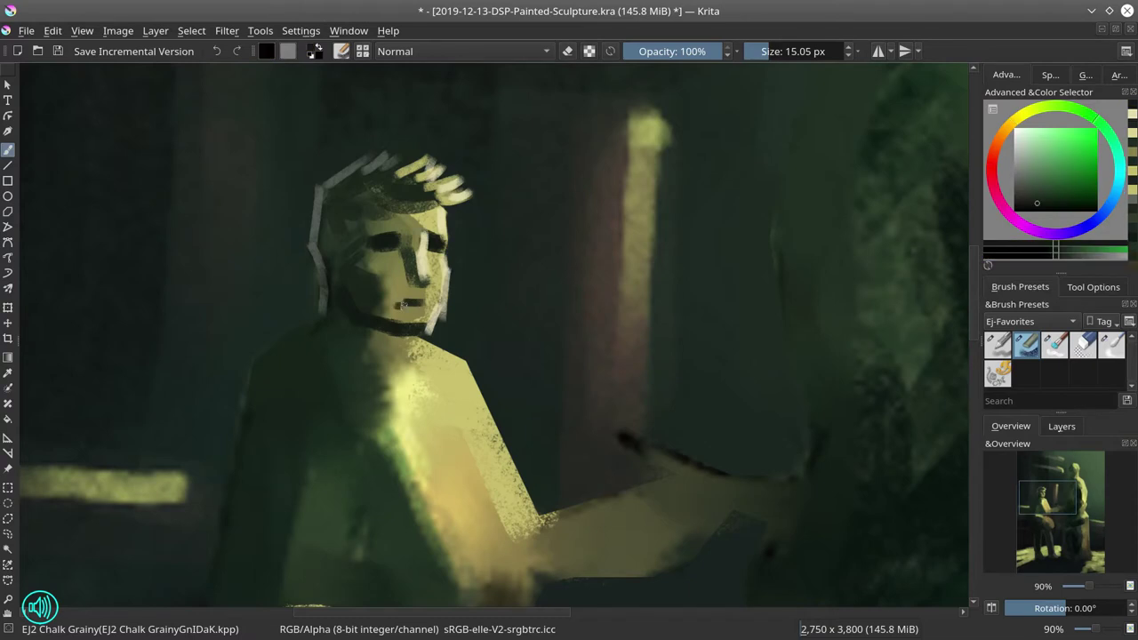
{"action": "left_click", "coordinate": [373, 360], "text": "ctrl"}
{"action": "left_click_drag", "start_coordinate": [458, 359], "coordinate": [472, 380]}
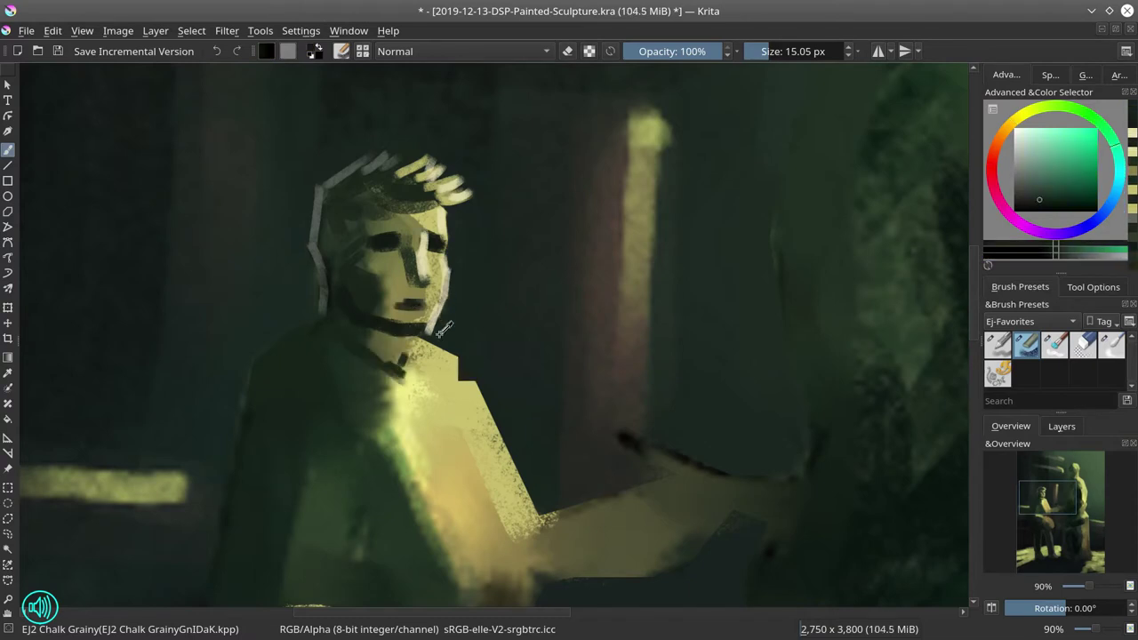
Paint dark strokes along the figure's left edge and a brown shoulder stroke at 20 px
{"action": "scroll", "coordinate": [492, 280], "scroll_direction": "down", "scroll_amount": 3}
{"action": "left_click", "coordinate": [236, 353], "text": "ctrl"}
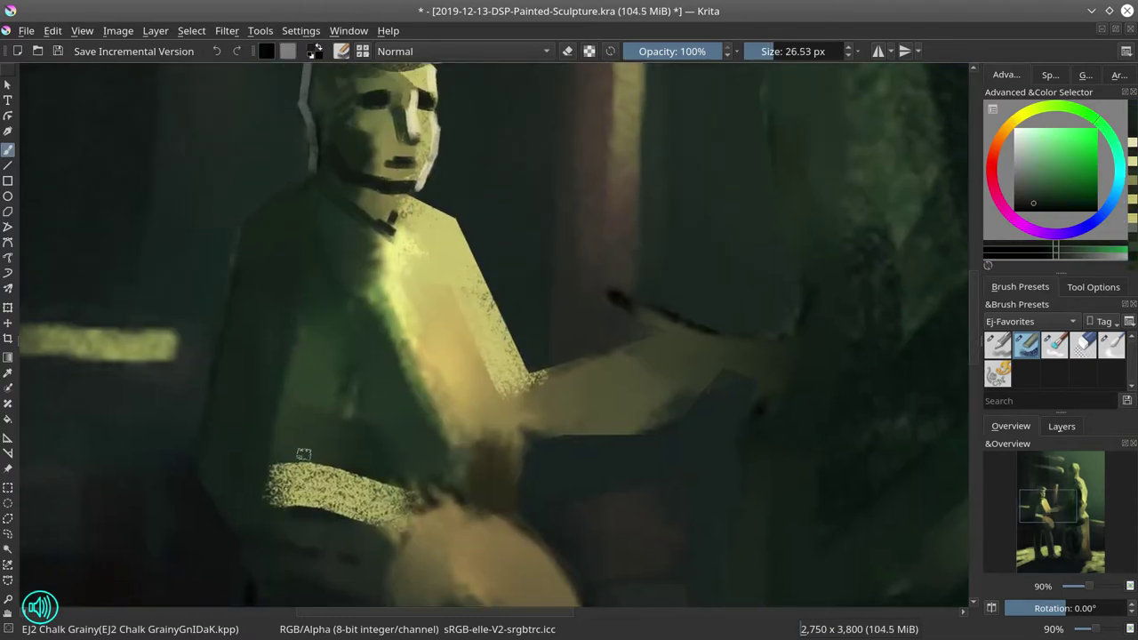
{"action": "mouse_move", "coordinate": [303, 454]}
{"action": "left_mouse_down"}
{"action": "mouse_move", "coordinate": [300, 368]}
{"action": "mouse_move", "coordinate": [333, 467]}
{"action": "left_mouse_up"}
{"action": "left_click", "coordinate": [506, 439], "text": "ctrl"}
{"action": "key", "text": "["}
{"action": "left_click_drag", "start_coordinate": [475, 340], "coordinate": [511, 446]}
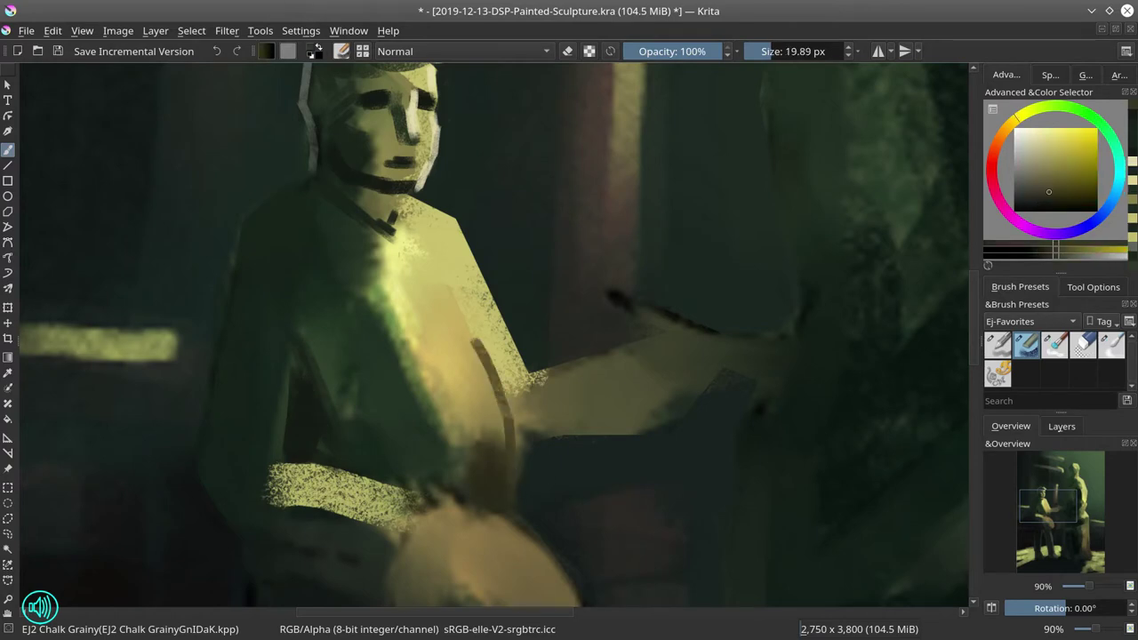
Paint light 15 px strokes along the shoulder's right edge and the lower arm's top
{"action": "left_click", "coordinate": [592, 444], "text": "ctrl"}
{"action": "left_click", "coordinate": [471, 217], "text": "ctrl"}
{"action": "key", "text": "["}
{"action": "key", "text": "["}
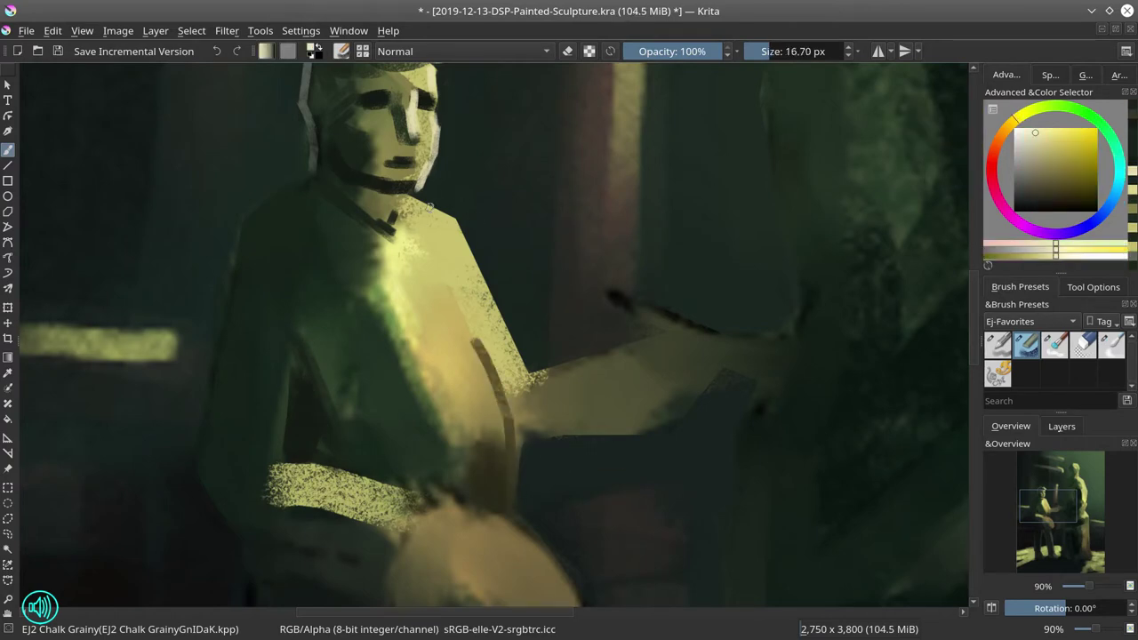
{"action": "mouse_move", "coordinate": [413, 200]}
{"action": "left_mouse_down"}
{"action": "mouse_move", "coordinate": [460, 222]}
{"action": "mouse_move", "coordinate": [526, 371]}
{"action": "left_mouse_up"}
{"action": "left_click_drag", "start_coordinate": [267, 463], "coordinate": [424, 507]}
{"action": "mouse_move", "coordinate": [423, 506]}
{"action": "left_mouse_down"}
{"action": "mouse_move", "coordinate": [384, 417]}
{"action": "mouse_move", "coordinate": [374, 459]}
{"action": "left_mouse_up"}
Paint a bright yellow curve along the round palette's right edge with an 18 px brush
{"action": "left_click", "coordinate": [401, 389], "text": "ctrl"}
{"action": "key", "text": "]"}
{"action": "key", "text": "]"}
{"action": "left_click", "coordinate": [330, 508], "text": "ctrl"}
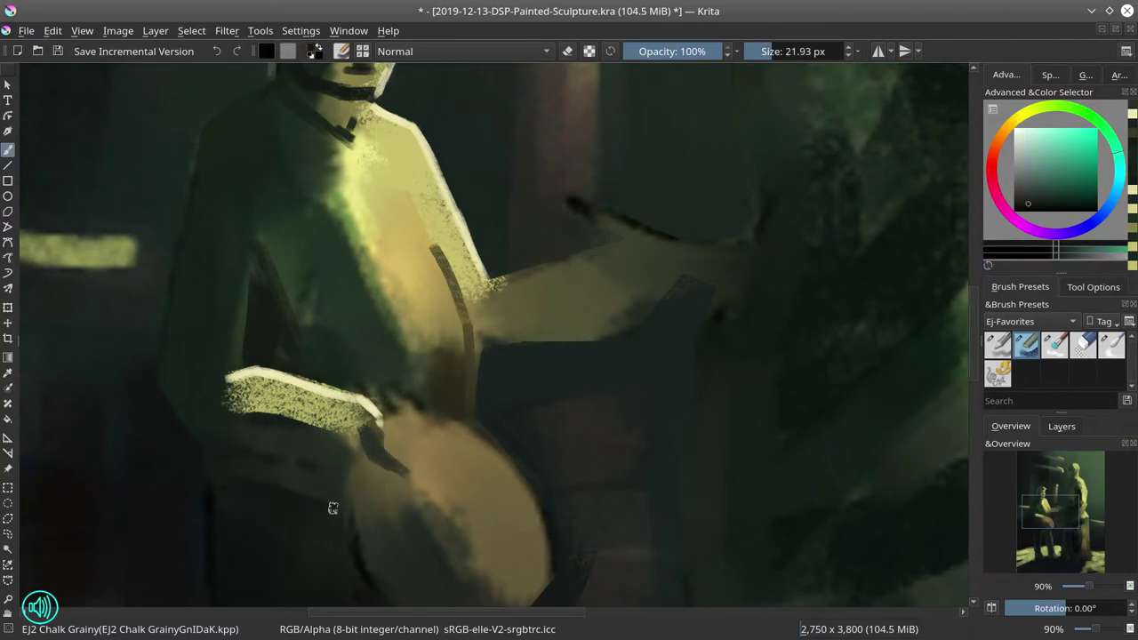
{"action": "left_click", "coordinate": [355, 472], "text": "ctrl"}
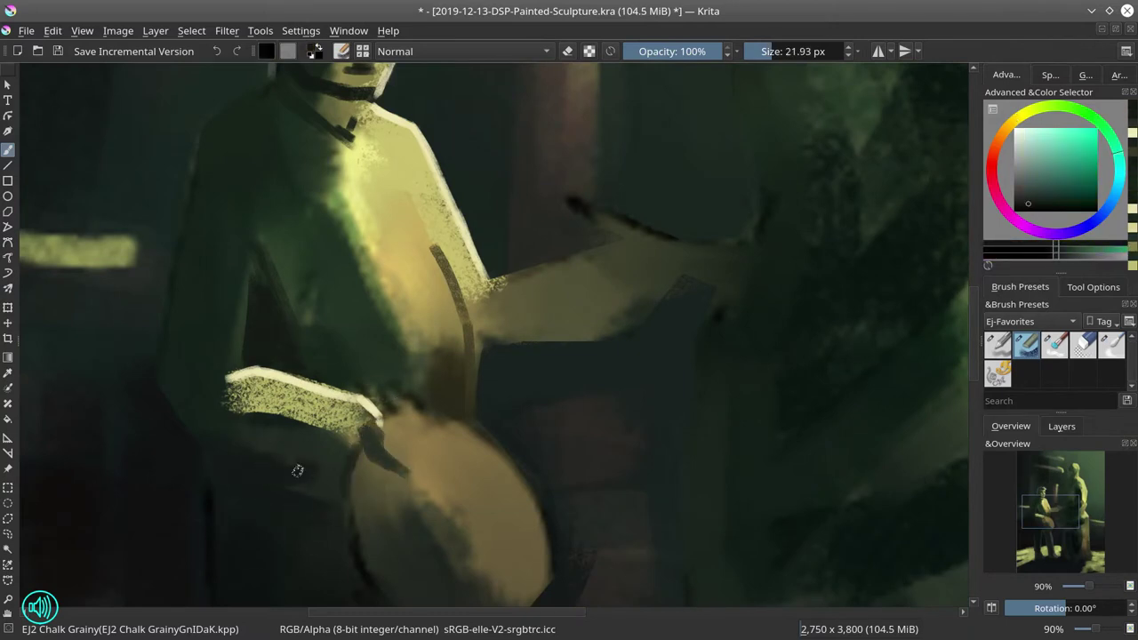
{"action": "left_click_drag", "start_coordinate": [431, 530], "coordinate": [402, 424]}
{"action": "left_click", "coordinate": [325, 399], "text": "ctrl"}
{"action": "key", "text": "["}
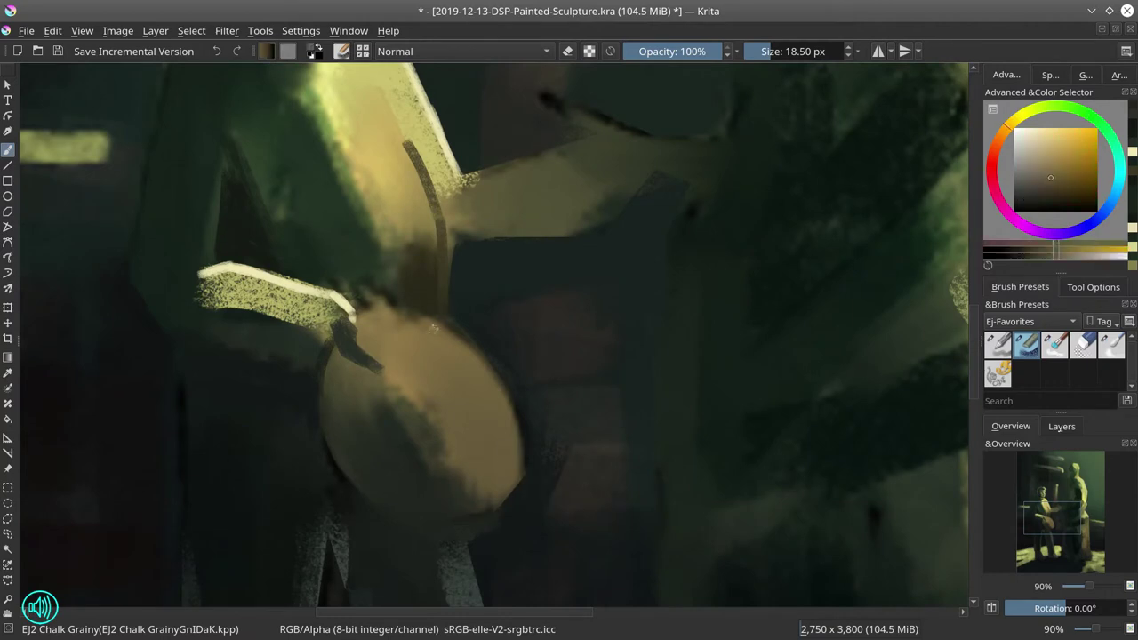
{"action": "left_click", "coordinate": [462, 173], "text": "ctrl"}
{"action": "mouse_move", "coordinate": [367, 311]}
{"action": "left_mouse_down"}
{"action": "mouse_move", "coordinate": [454, 355]}
{"action": "mouse_move", "coordinate": [513, 511]}
{"action": "left_mouse_up"}
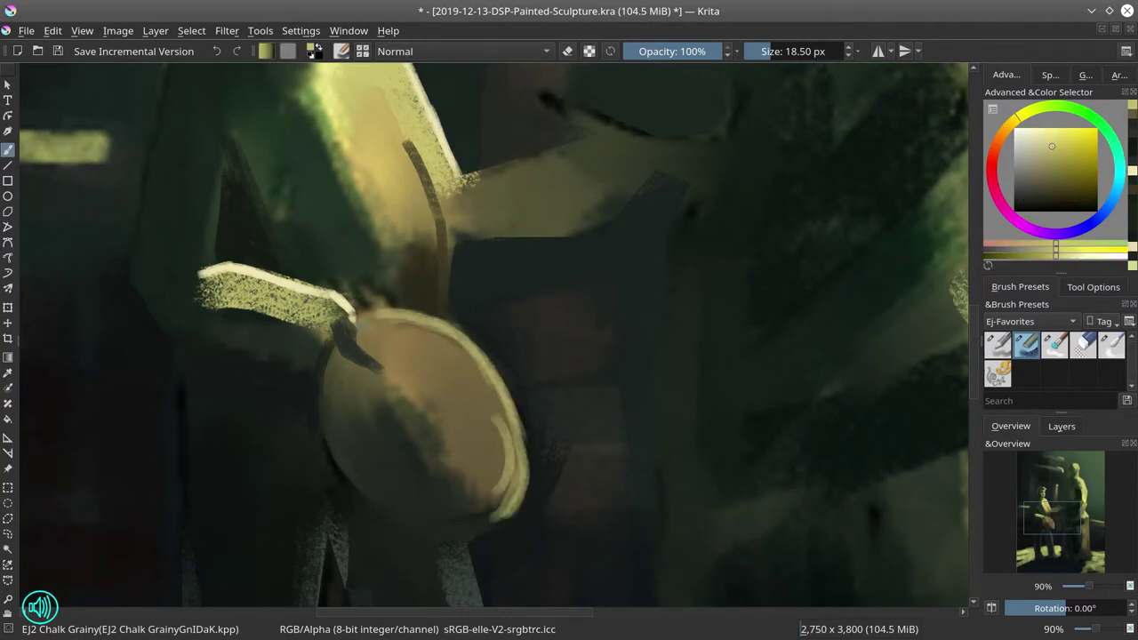
Add 14 px light highlights along the outstretched arm, then sample a muted yellow-brown near the palette
{"action": "left_click", "coordinate": [373, 267], "text": "ctrl"}
{"action": "mouse_move", "coordinate": [467, 172]}
{"action": "left_mouse_down"}
{"action": "mouse_move", "coordinate": [416, 315]}
{"action": "mouse_move", "coordinate": [546, 284]}
{"action": "left_mouse_up"}
{"action": "left_click", "coordinate": [439, 351], "text": "ctrl"}
{"action": "key", "text": "["}
{"action": "left_click_drag", "start_coordinate": [494, 238], "coordinate": [611, 281]}
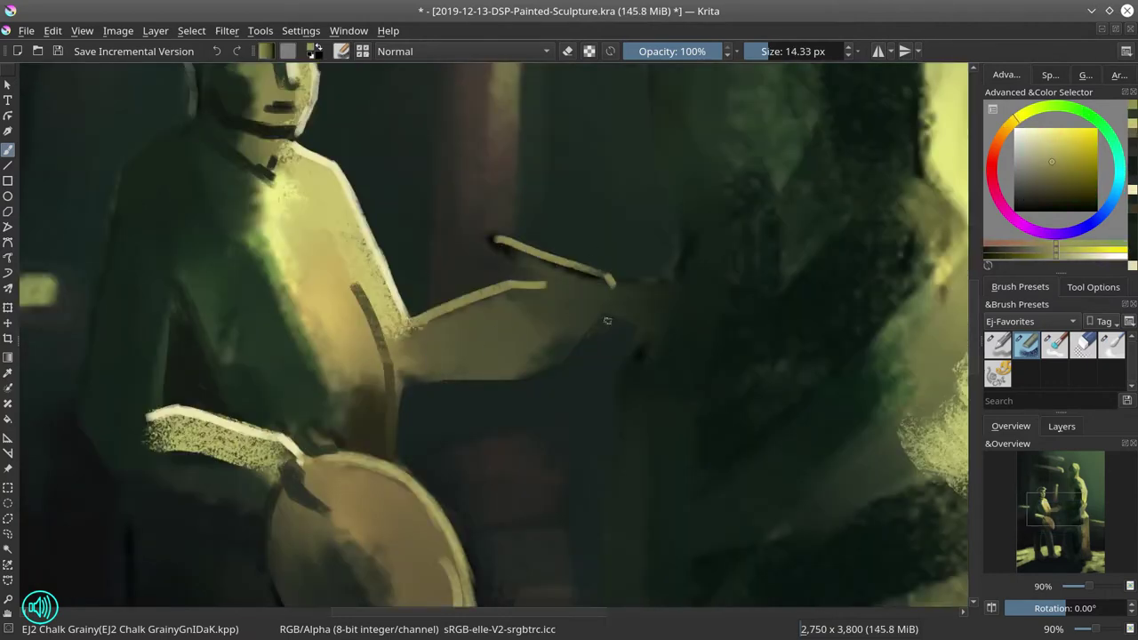
{"action": "left_click", "coordinate": [601, 261], "text": "ctrl"}
{"action": "key", "text": "minus"}
{"action": "key", "text": "minus"}
{"action": "key", "text": "minus"}
{"action": "key", "text": "minus"}
{"action": "key", "text": "minus"}
{"action": "key", "text": "minus"}
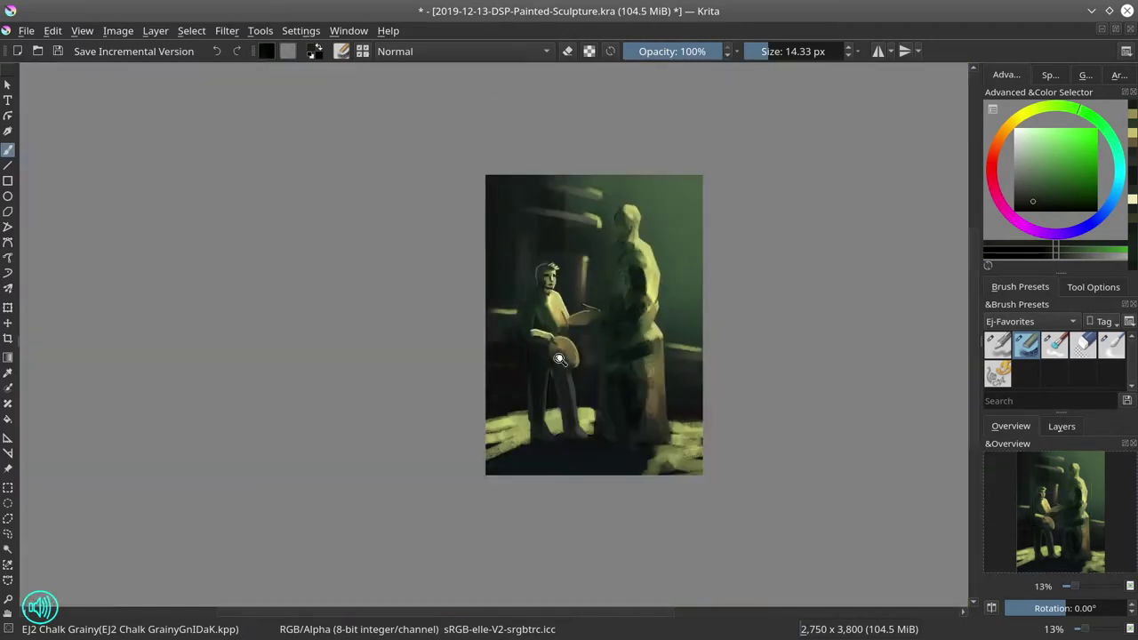
{"action": "left_click_drag", "start_coordinate": [559, 359], "coordinate": [588, 238]}
{"action": "key", "text": "]"}
{"action": "left_click", "coordinate": [589, 239], "text": "ctrl"}
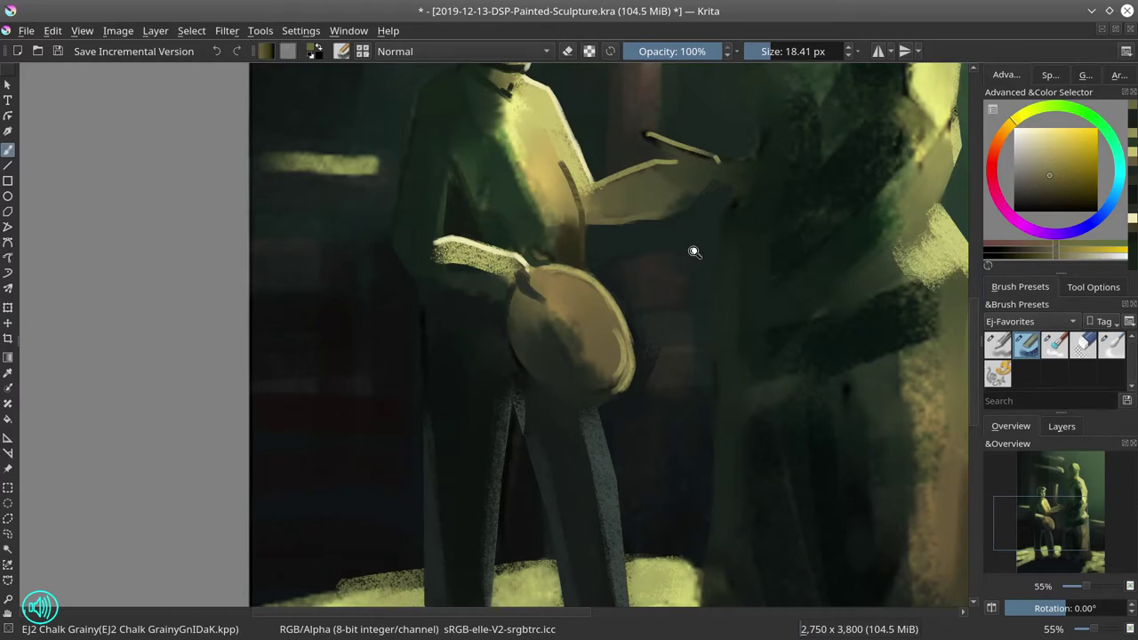
Zoom in on the statue's head, add a dark stroke and reshape its left edge with light
{"action": "key", "text": "minus"}
{"action": "key", "text": "minus"}
{"action": "key", "text": "minus"}
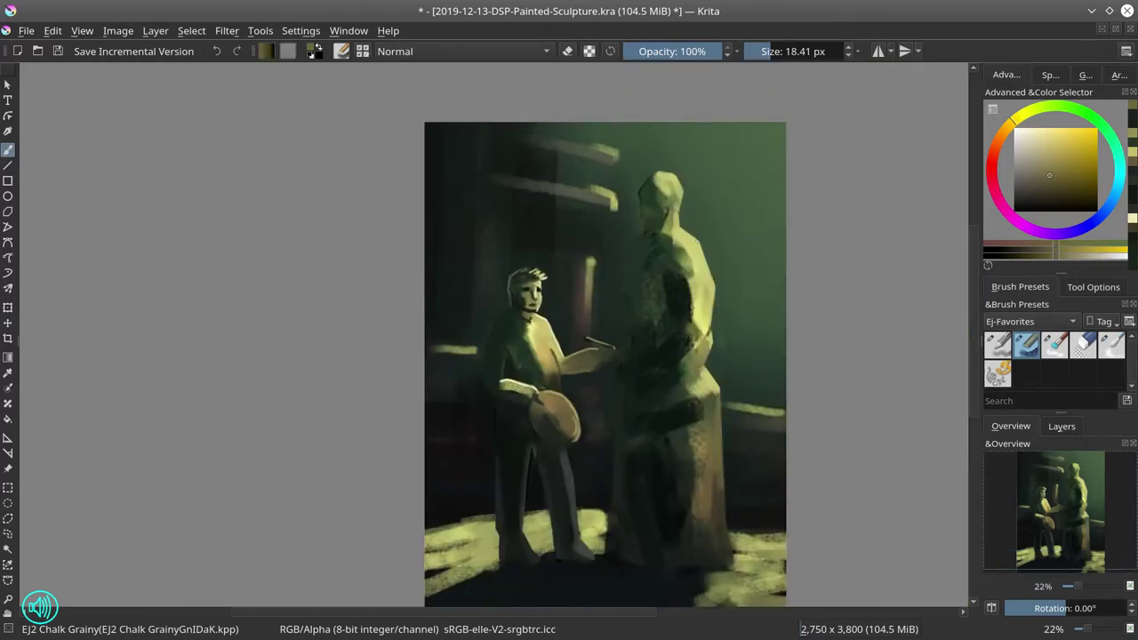
{"action": "left_click_drag", "start_coordinate": [638, 359], "coordinate": [610, 373]}
{"action": "key", "text": "]"}
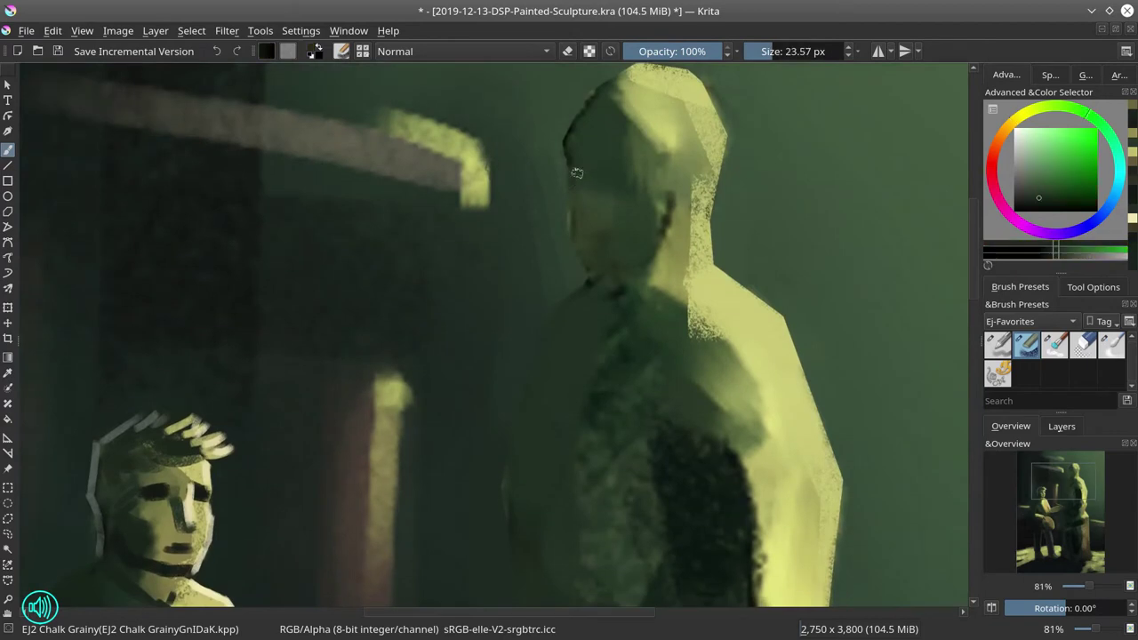
{"action": "left_click", "coordinate": [164, 484], "text": "ctrl"}
{"action": "left_click_drag", "start_coordinate": [592, 183], "coordinate": [561, 168]}
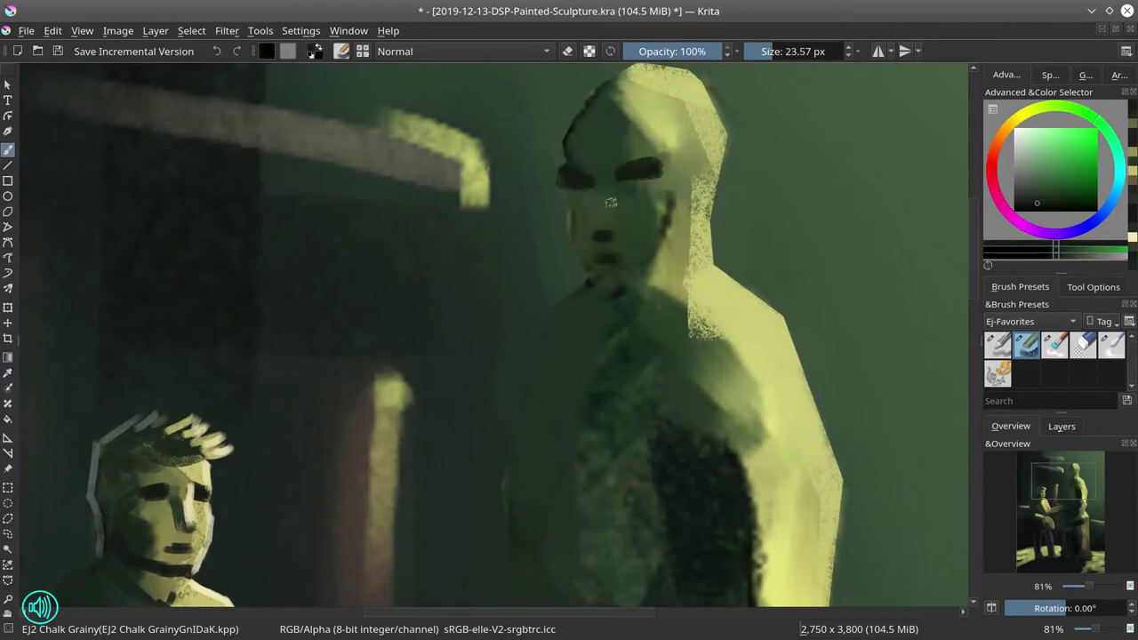
{"action": "left_click", "coordinate": [546, 191], "text": "ctrl"}
{"action": "left_click_drag", "start_coordinate": [568, 124], "coordinate": [608, 286]}
Darken under the chin and neck and paint a light diagonal stroke beside the neck
{"action": "left_click", "coordinate": [622, 267], "text": "ctrl"}
{"action": "key", "text": "["}
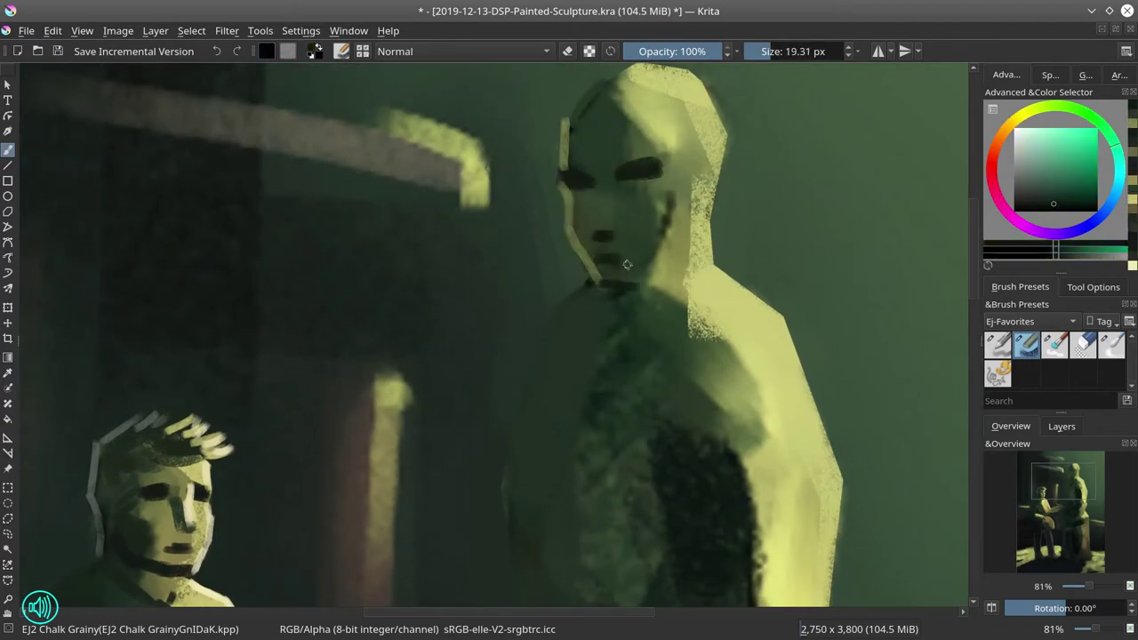
{"action": "mouse_move", "coordinate": [659, 208]}
{"action": "left_mouse_down"}
{"action": "mouse_move", "coordinate": [683, 252]}
{"action": "mouse_move", "coordinate": [662, 289]}
{"action": "left_mouse_up"}
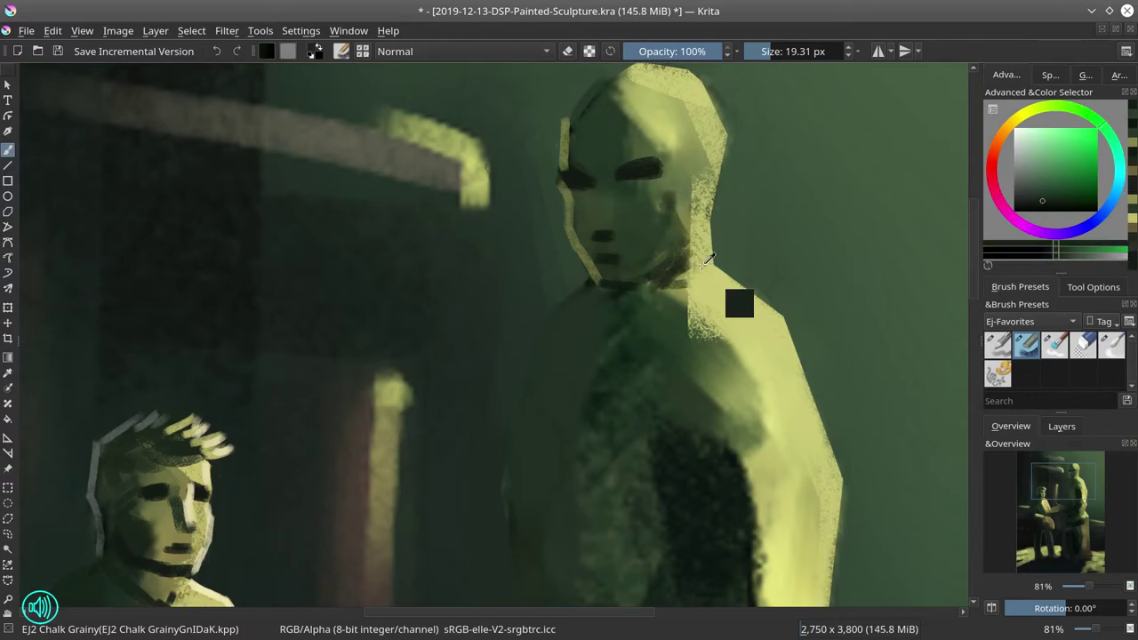
{"action": "left_click", "coordinate": [737, 302], "text": "ctrl"}
{"action": "key", "text": "["}
{"action": "mouse_move", "coordinate": [554, 309]}
{"action": "left_mouse_down"}
{"action": "mouse_move", "coordinate": [587, 282]}
{"action": "mouse_move", "coordinate": [505, 492]}
{"action": "left_mouse_up"}
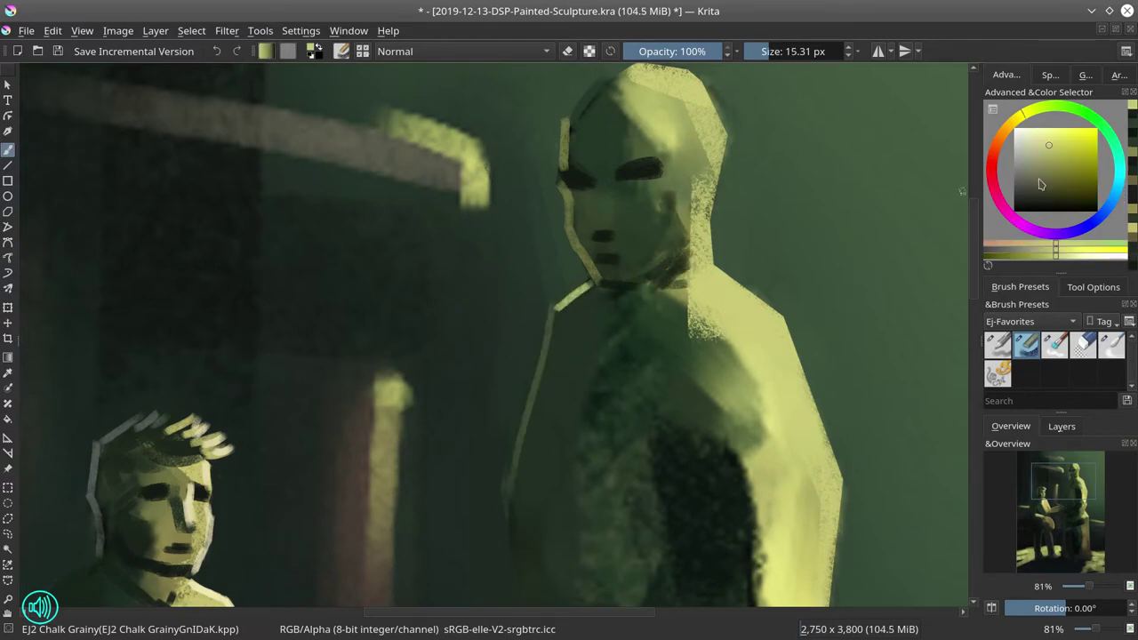
{"action": "left_click", "coordinate": [1041, 169]}
{"action": "left_click_drag", "start_coordinate": [591, 572], "coordinate": [609, 465]}
{"action": "scroll", "coordinate": [678, 282], "scroll_direction": "down", "scroll_amount": 6}
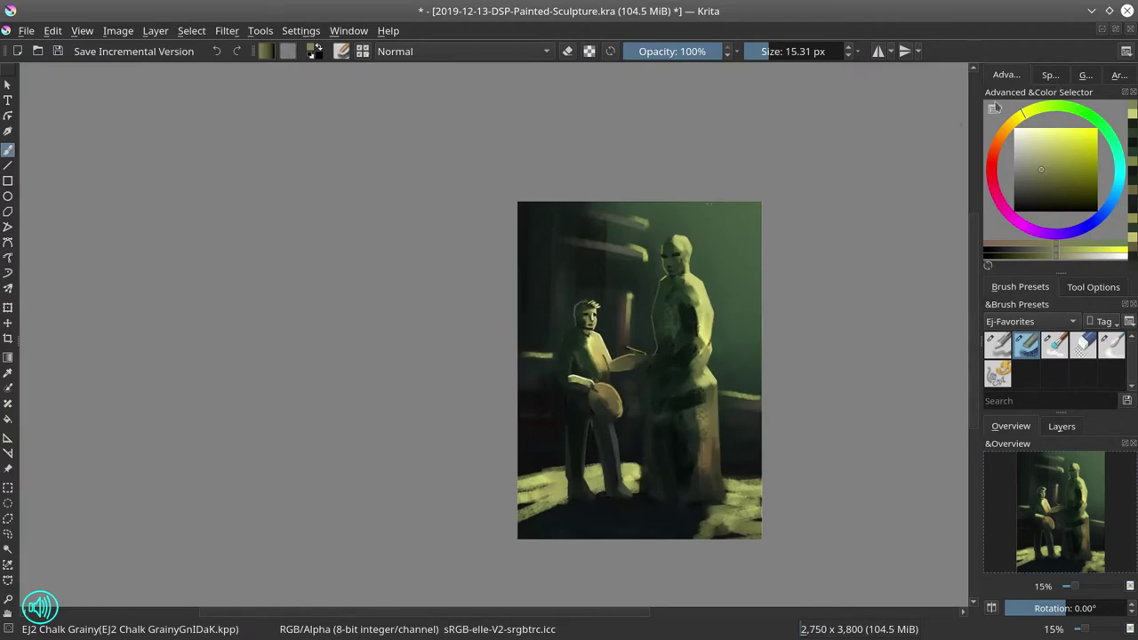
Resize the canvas to 2700 px wide and save the painting
{"action": "left_click", "coordinate": [191, 30]}
{"action": "left_click", "coordinate": [190, 282]}
{"action": "type", "text": "2700"}
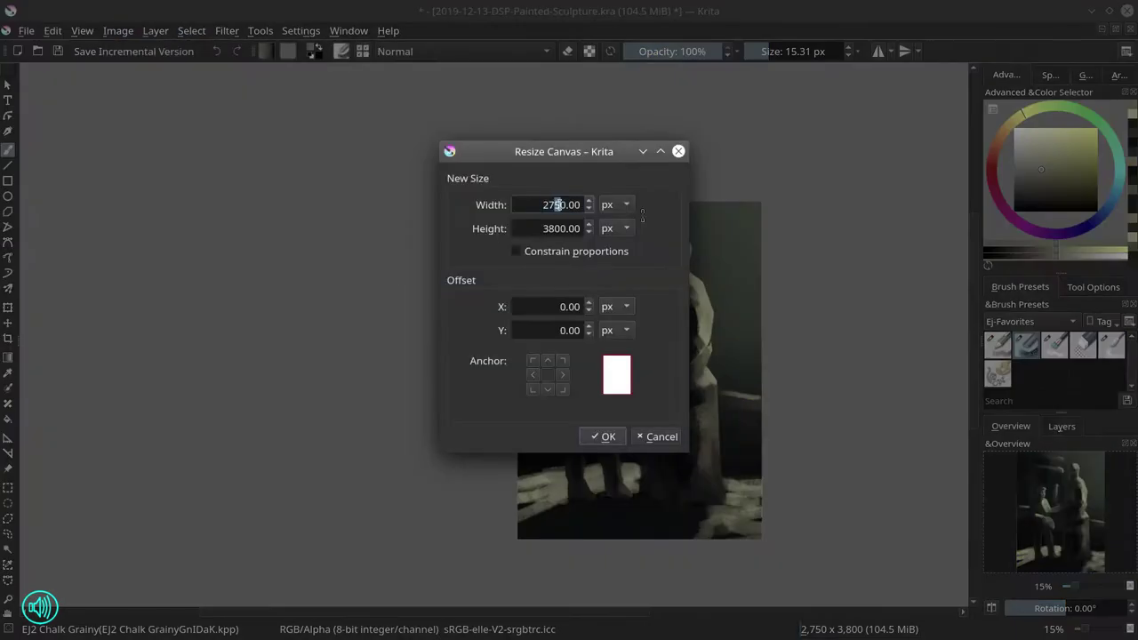
{"action": "left_click", "coordinate": [601, 436]}
{"action": "left_click", "coordinate": [57, 50]}
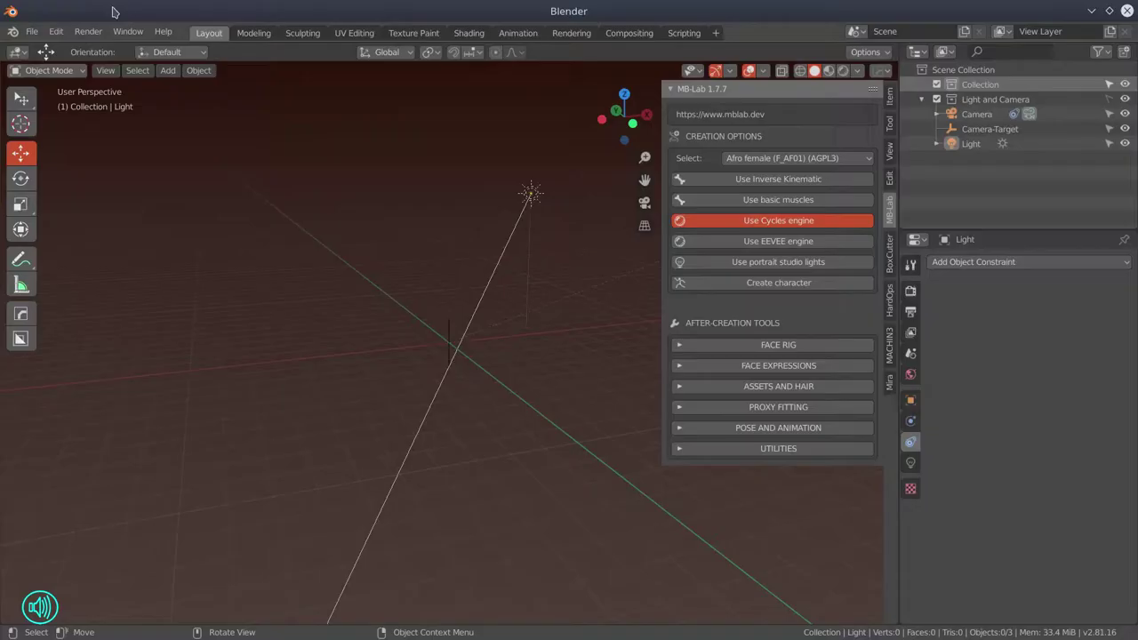
Set the render resolution width to 2000 px in Output Properties
{"action": "left_click", "coordinate": [910, 311]}
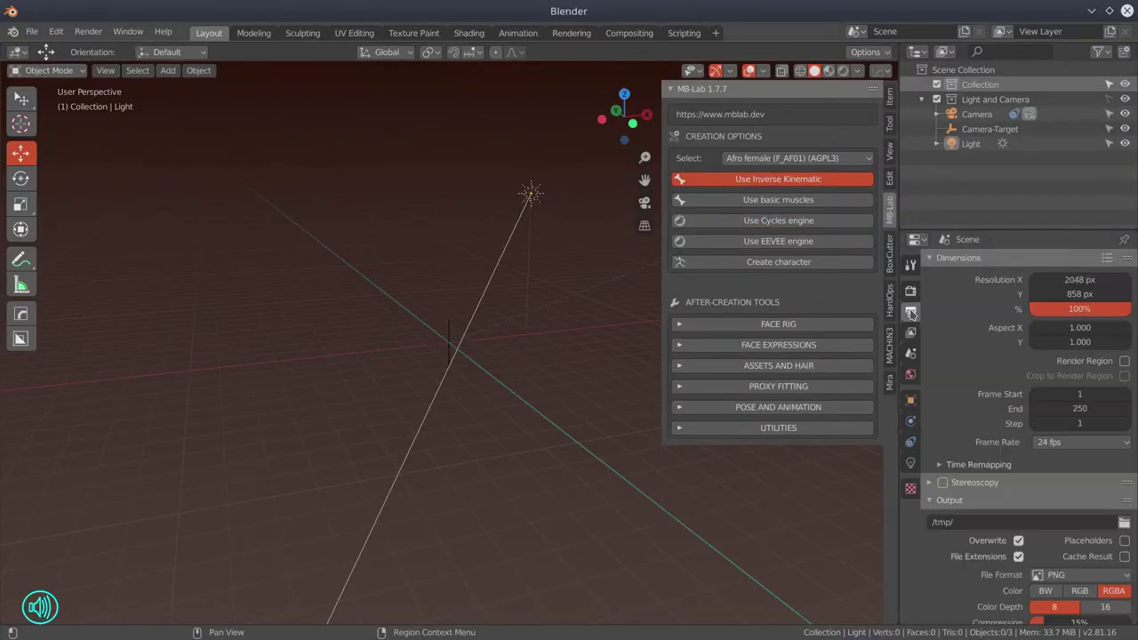
{"action": "left_click", "coordinate": [1072, 281]}
{"action": "type", "text": "2000"}
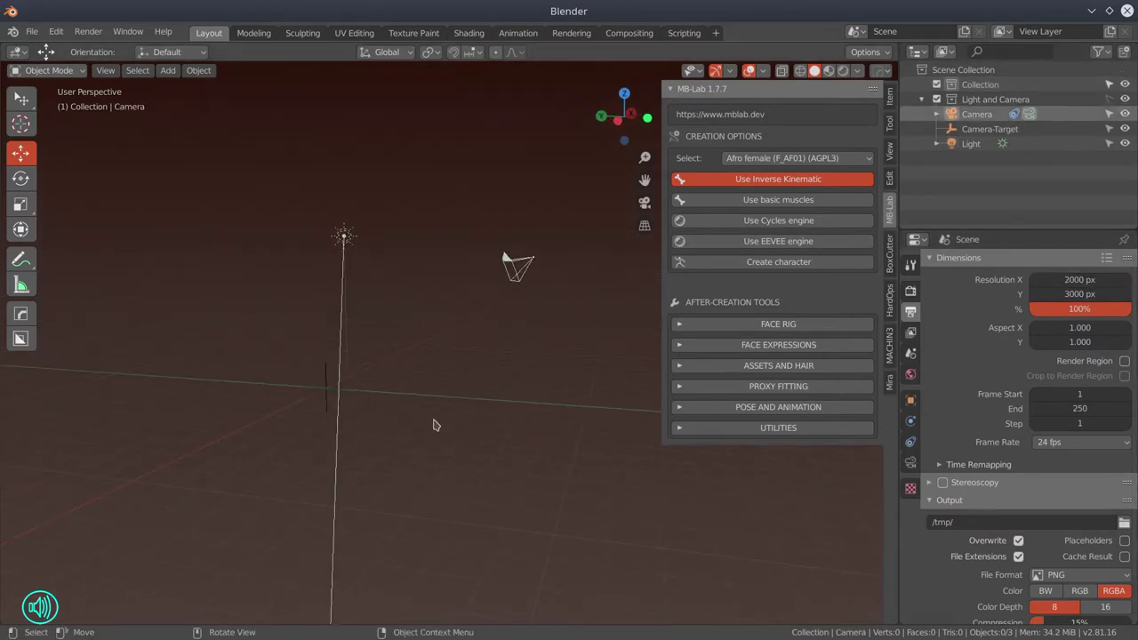
Create the Afro female character and finalize it with textures into new folder 2019-12-13-Sculptor
{"action": "left_click", "coordinate": [779, 261]}
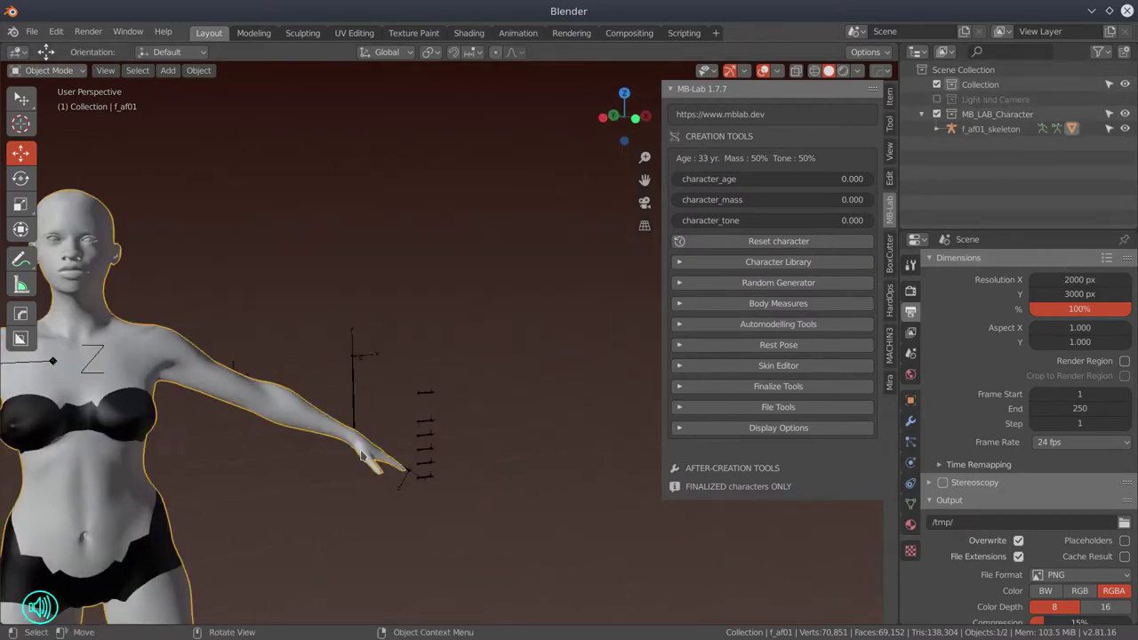
{"action": "left_click", "coordinate": [778, 386]}
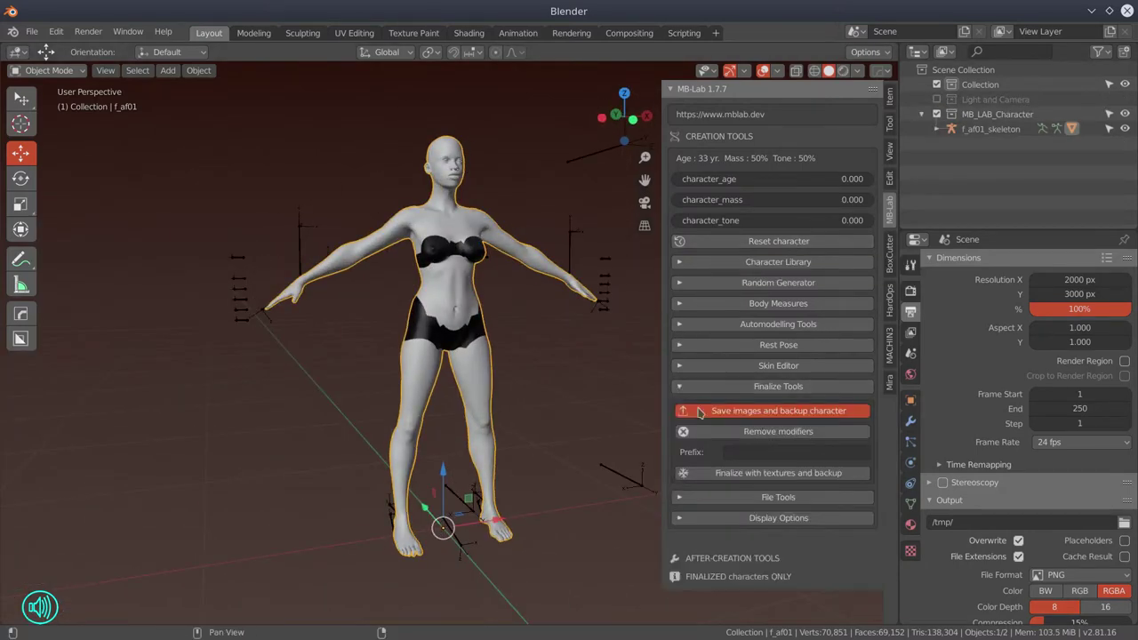
{"action": "left_click", "coordinate": [738, 476]}
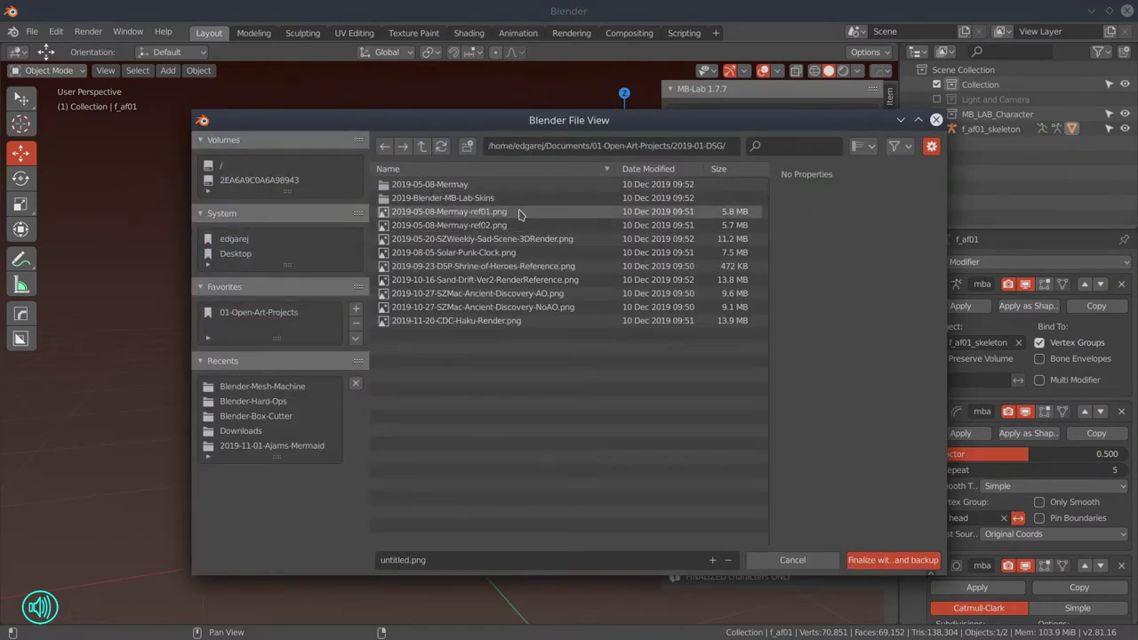
{"action": "left_click", "coordinate": [468, 148]}
{"action": "type", "text": "2019-12-13-Sculptr"}
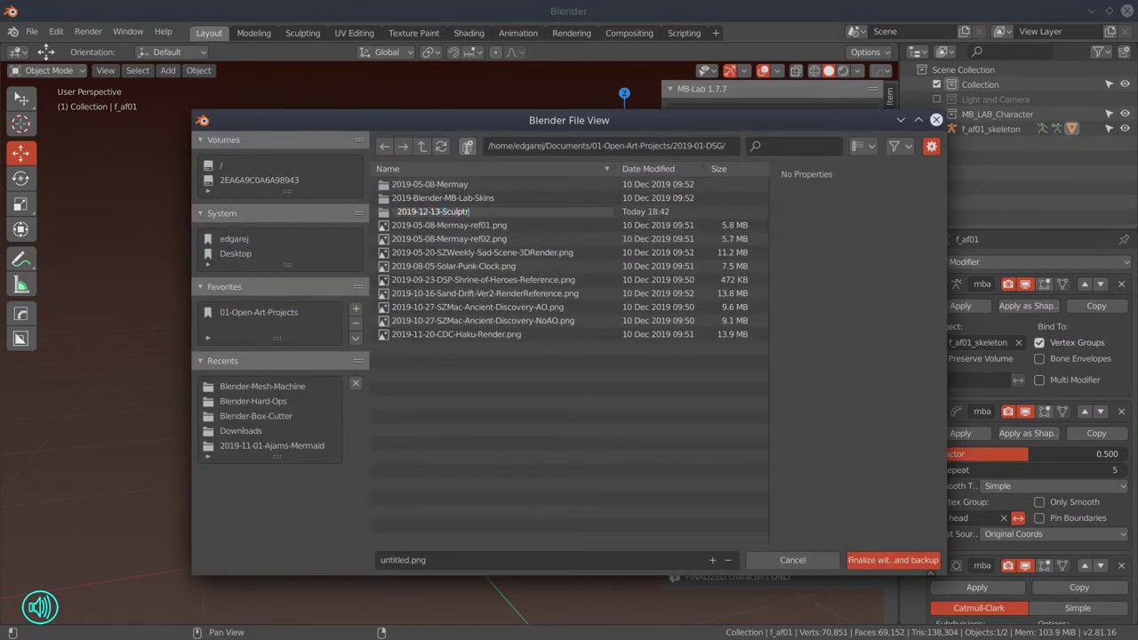
{"action": "key", "text": "Escape"}
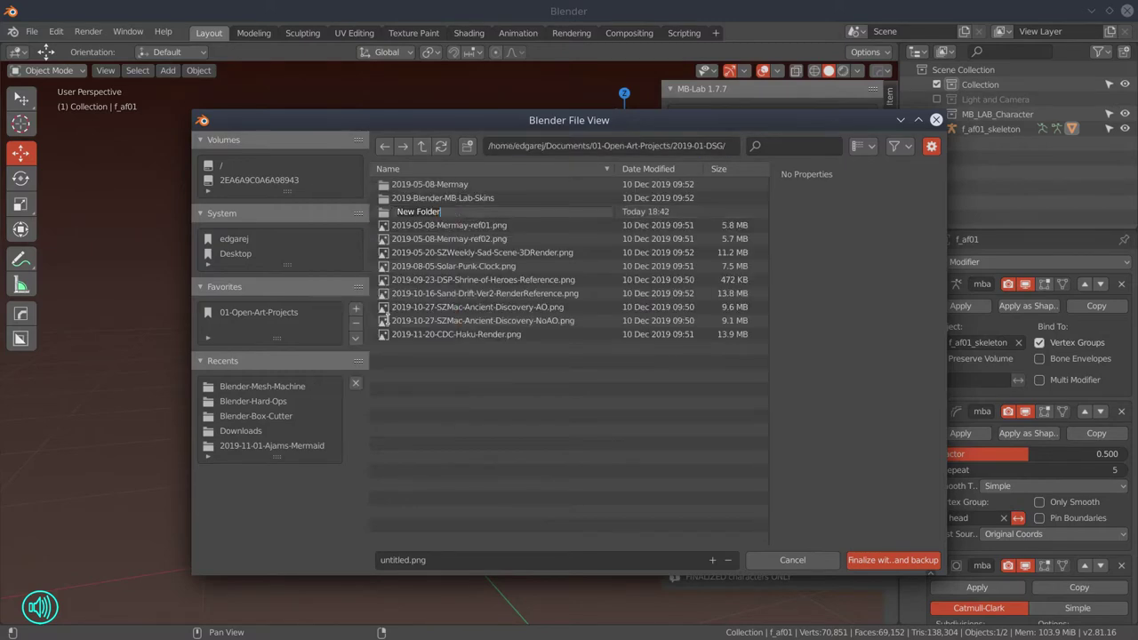
{"action": "key", "text": "Return"}
{"action": "left_click", "coordinate": [851, 560]}
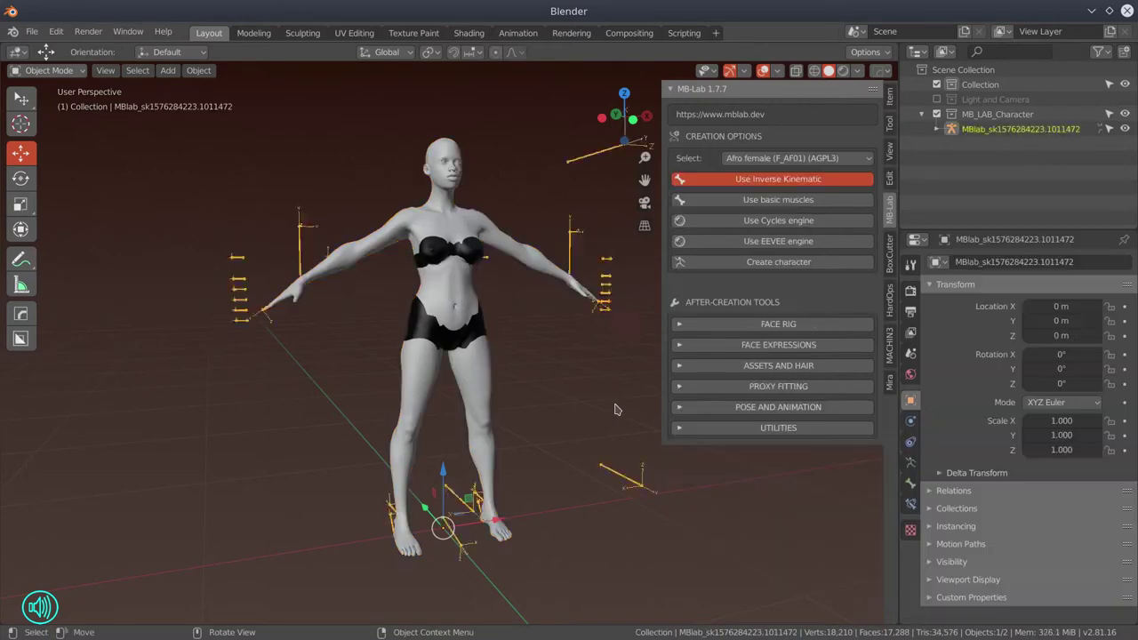
Save the Blender scene as 2019-12-13-Sculptor.blend
{"action": "left_click", "coordinate": [32, 31]}
{"action": "left_click", "coordinate": [51, 130]}
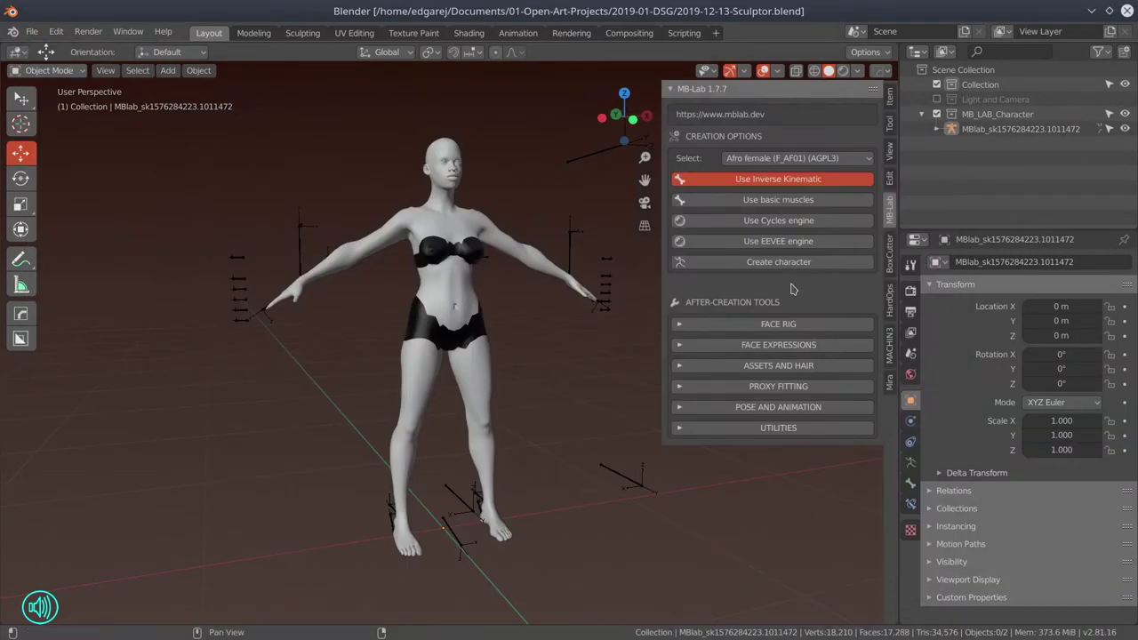
{"action": "left_click", "coordinate": [701, 347]}
{"action": "left_click", "coordinate": [702, 346]}
Try the shojo_classic03, shojo_classic02 and sit_sexy female poses, nudging the left arm IK control
{"action": "left_click", "coordinate": [702, 406]}
{"action": "left_click", "coordinate": [796, 431]}
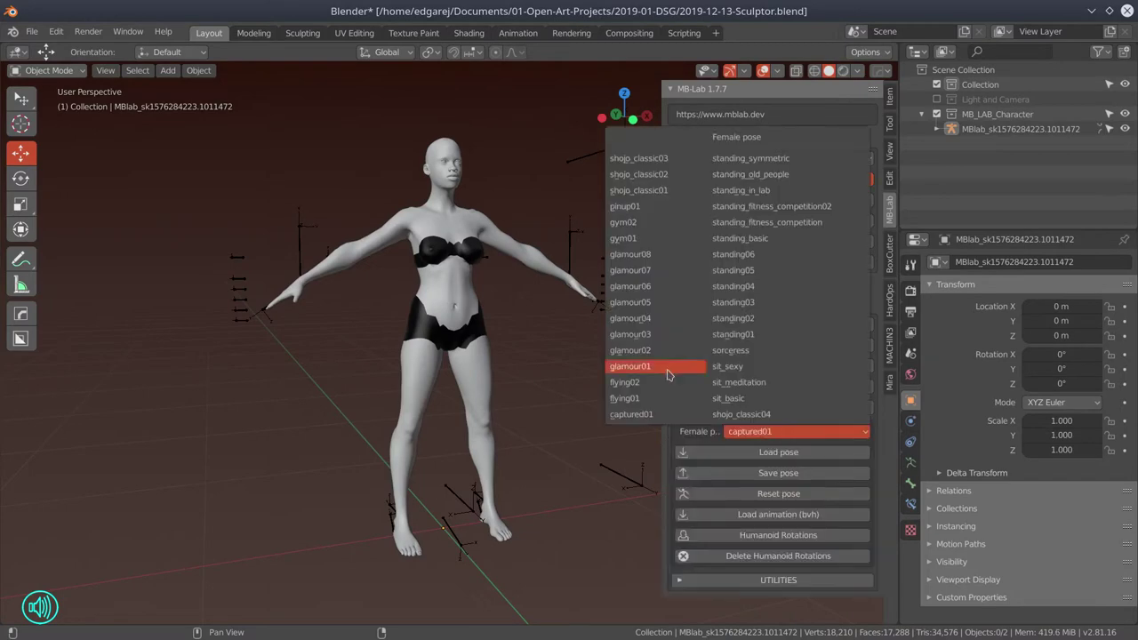
{"action": "left_click", "coordinate": [693, 371]}
{"action": "key", "text": "ctrl+z"}
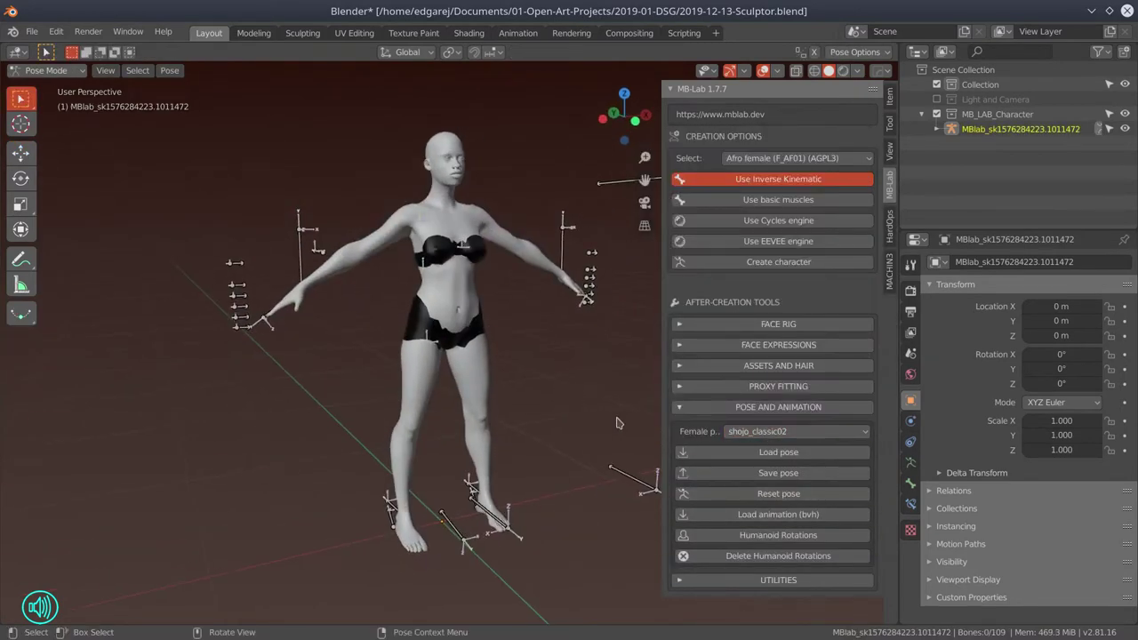
{"action": "key", "text": "ctrl+z"}
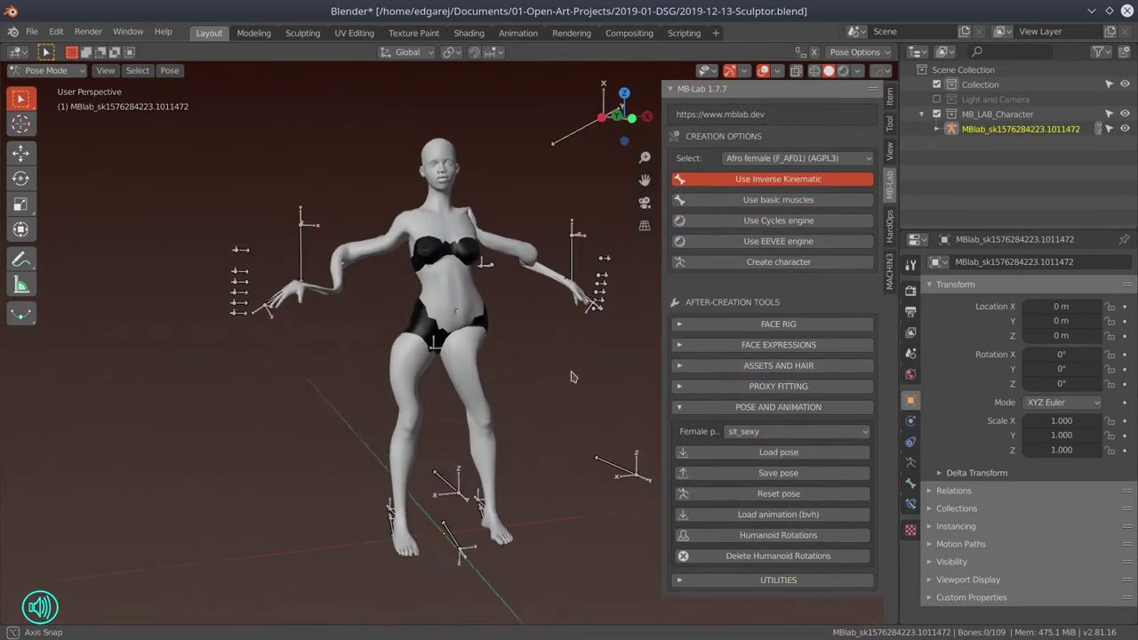
{"action": "key", "text": "ctrl+z"}
{"action": "key", "text": "ctrl+z"}
{"action": "key", "text": "ctrl+z"}
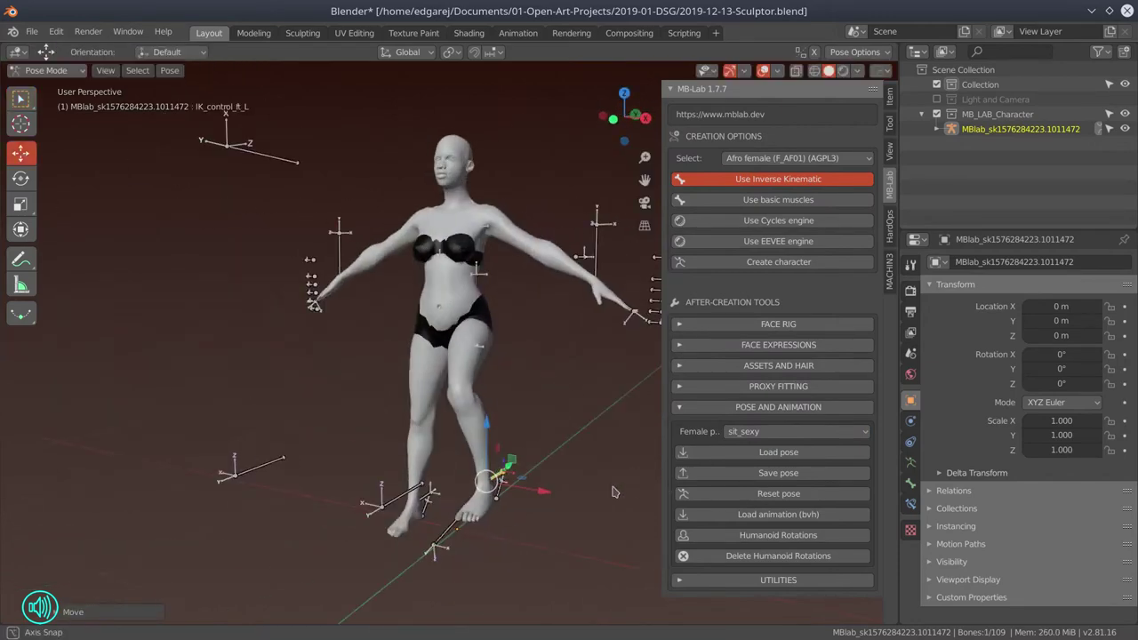
{"action": "left_click_drag", "start_coordinate": [510, 359], "coordinate": [509, 364]}
{"action": "key", "text": "ctrl+z"}
Try the glamour04 and sorceress poses, then return the character to its rest pose
{"action": "left_click", "coordinate": [795, 431]}
{"action": "left_click", "coordinate": [699, 257]}
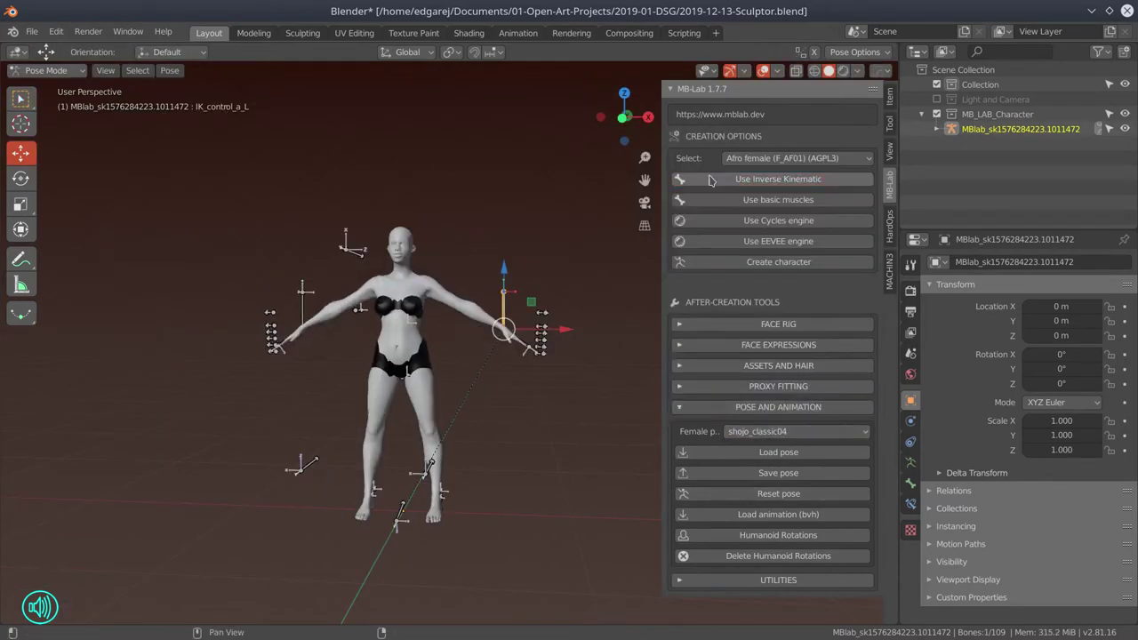
{"action": "key", "text": "ctrl+z"}
{"action": "key", "text": "ctrl+z"}
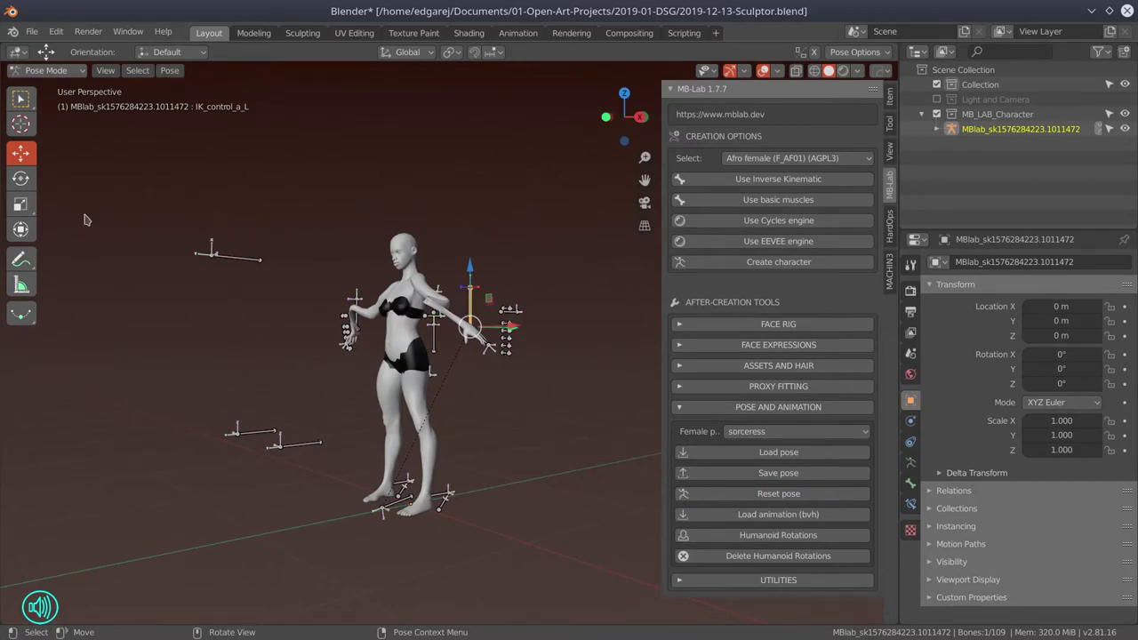
{"action": "key", "text": "ctrl+z"}
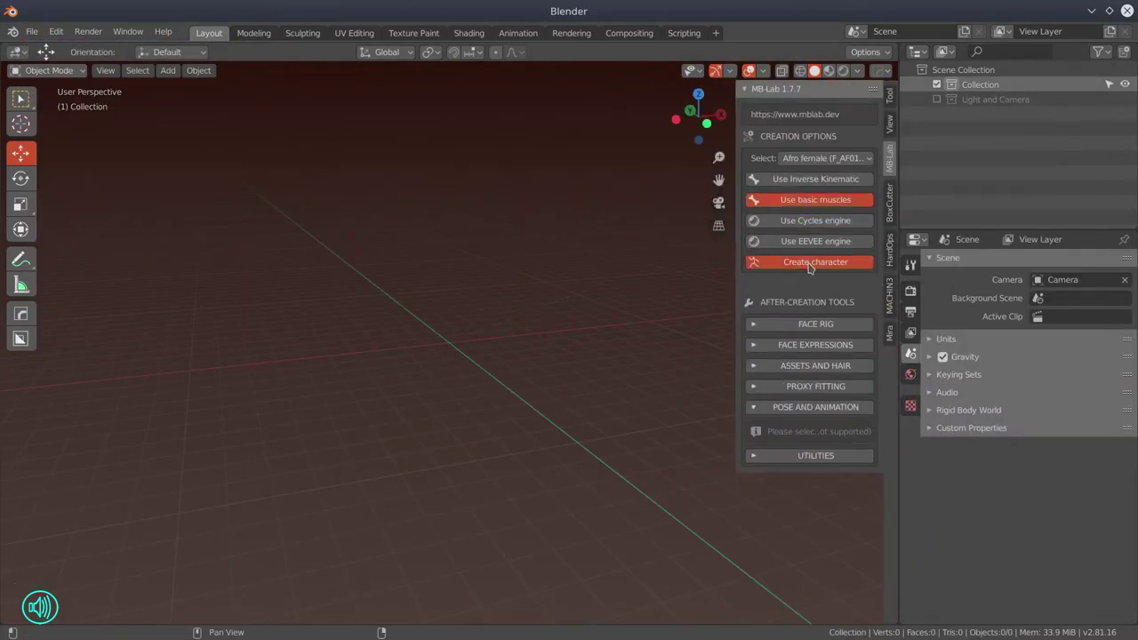
Create a new MB-Lab character and name the file 2019-12-13-Sculptor
{"action": "left_click", "coordinate": [810, 263]}
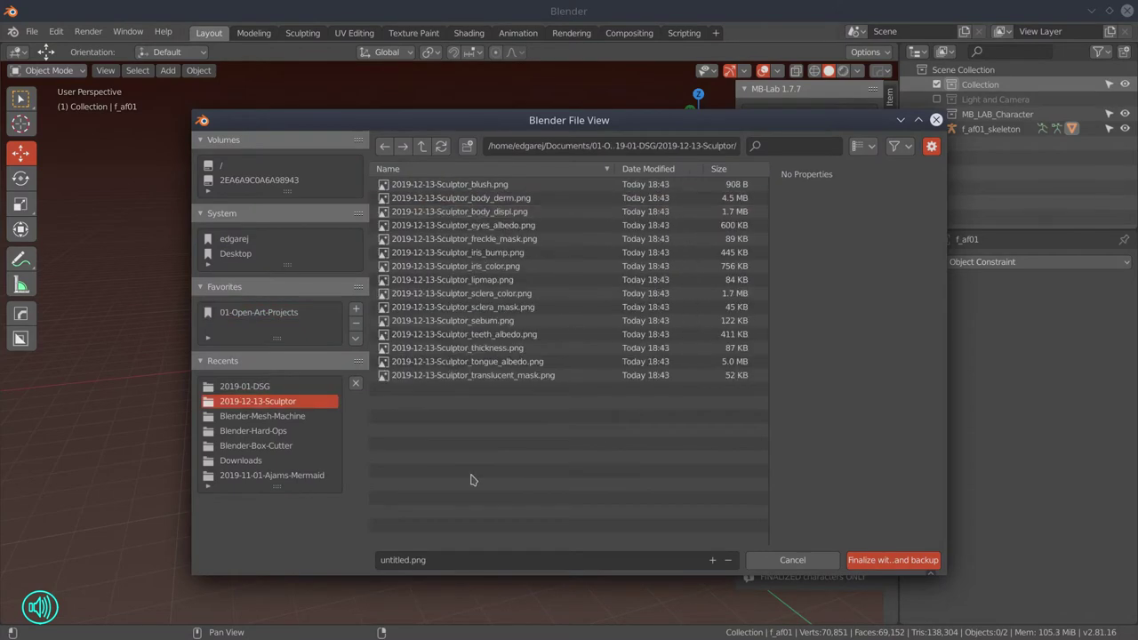
{"action": "double_click", "coordinate": [408, 559]}
{"action": "type", "text": "2019-12-13-Sculptor"}
{"action": "key", "text": "Return"}
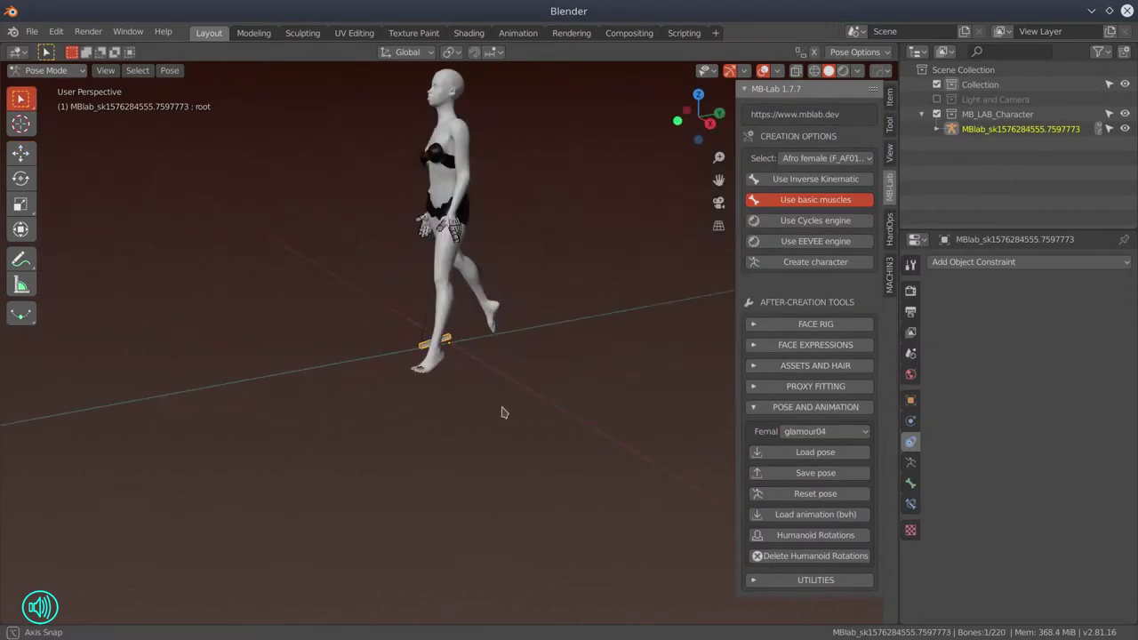
View the figure from the front and rotate its left forearm
{"action": "key", "text": "KP_1"}
{"action": "scroll", "coordinate": [507, 330], "scroll_direction": "up", "scroll_amount": 5}
{"action": "key", "text": "r"}
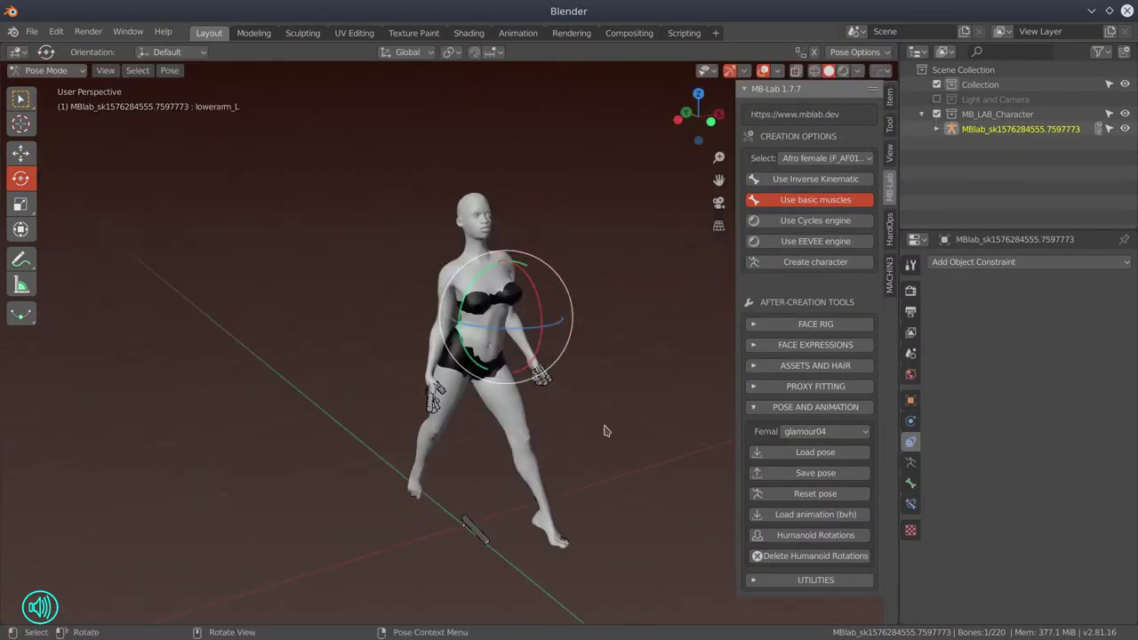
{"action": "left_click", "coordinate": [605, 427]}
Try the pinup01, standing01, standing06 and shojo_classic04 female poses
{"action": "left_click", "coordinate": [809, 431]}
{"action": "left_click", "coordinate": [649, 395]}
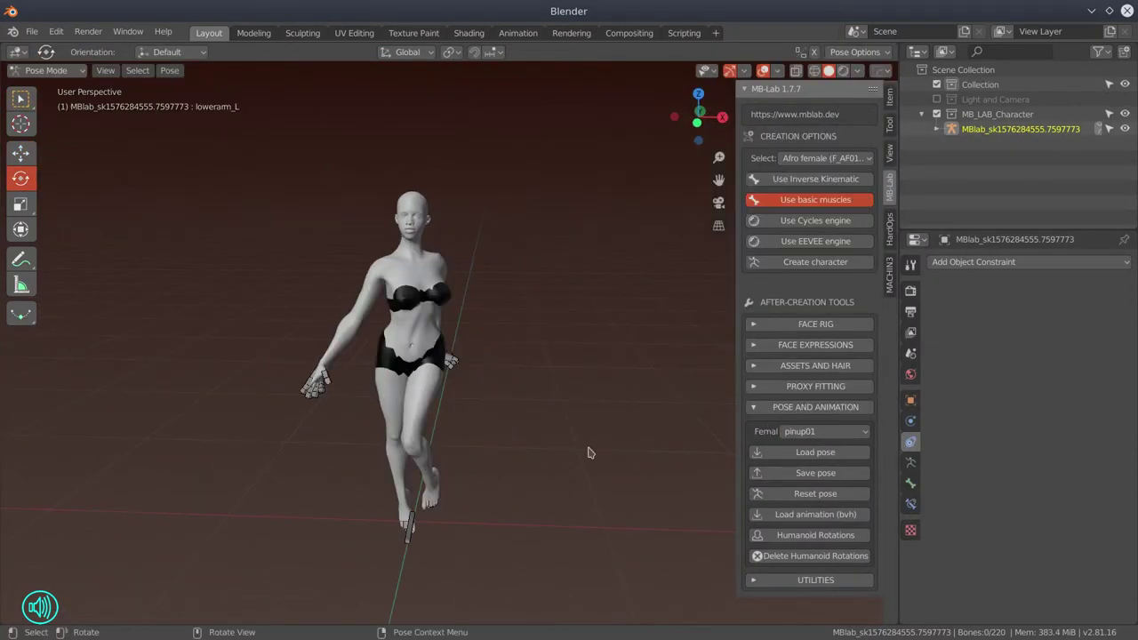
{"action": "left_click", "coordinate": [825, 431]}
{"action": "left_click", "coordinate": [631, 414]}
{"action": "left_click", "coordinate": [824, 431]}
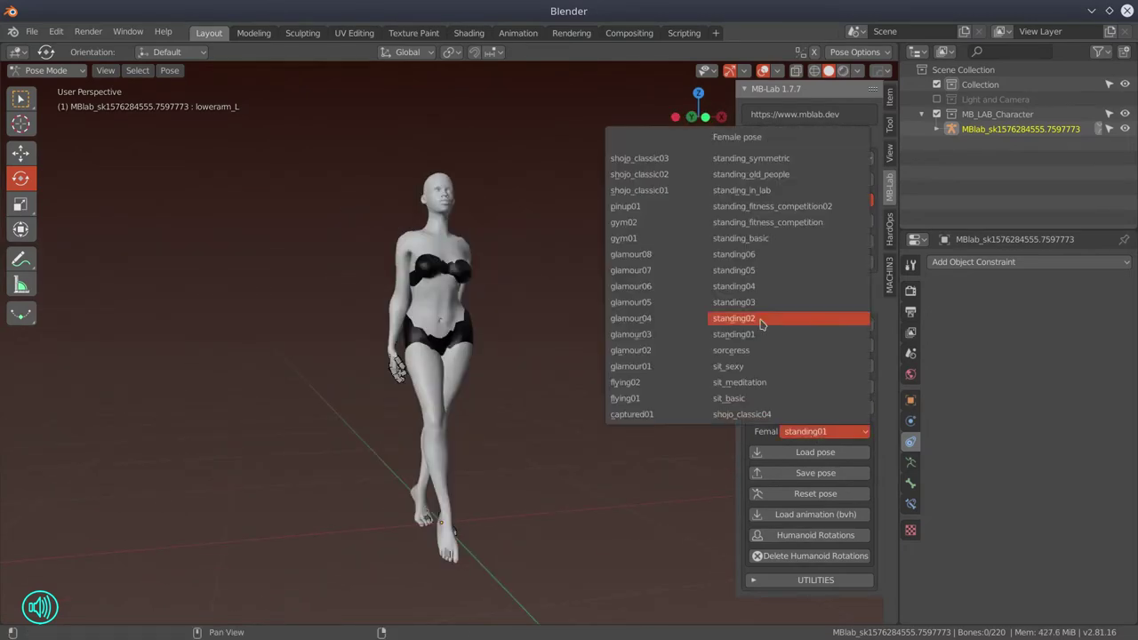
{"action": "left_click", "coordinate": [761, 324]}
{"action": "left_click", "coordinate": [824, 432]}
{"action": "left_click", "coordinate": [787, 350]}
{"action": "left_click", "coordinate": [825, 431]}
{"action": "left_click", "coordinate": [782, 270]}
{"action": "left_click", "coordinate": [818, 434]}
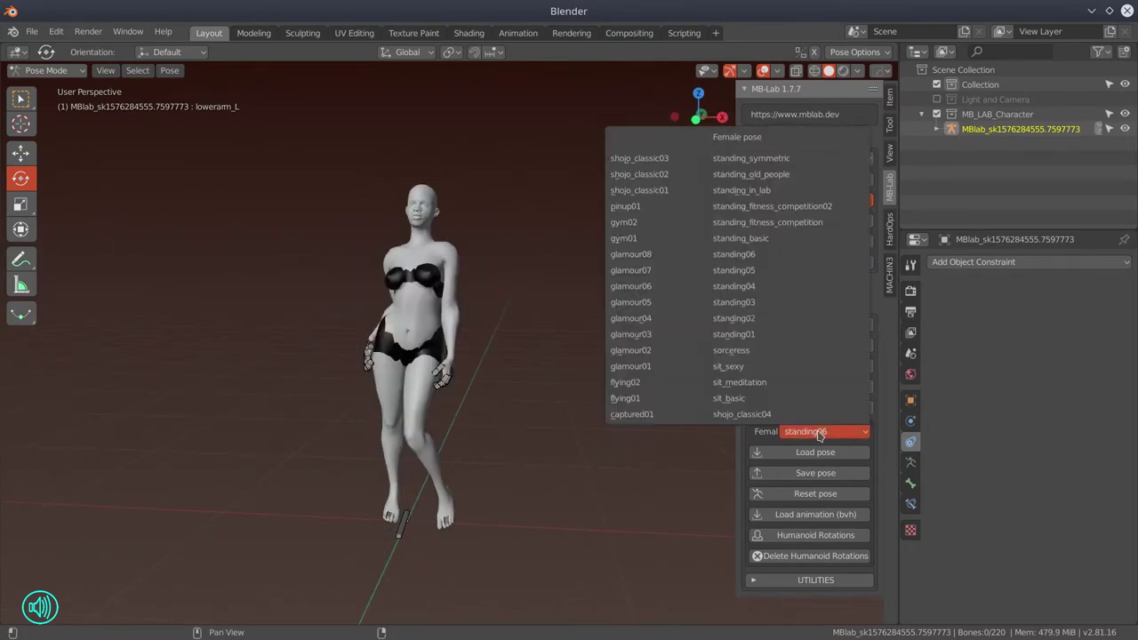
{"action": "left_click", "coordinate": [782, 222]}
Try the sit_basic, sit_meditation, sit_sexy and sorceress poses
{"action": "left_click", "coordinate": [825, 431]}
{"action": "left_click", "coordinate": [782, 176]}
{"action": "left_click", "coordinate": [825, 431]}
{"action": "left_click", "coordinate": [755, 414]}
{"action": "left_click", "coordinate": [824, 431]}
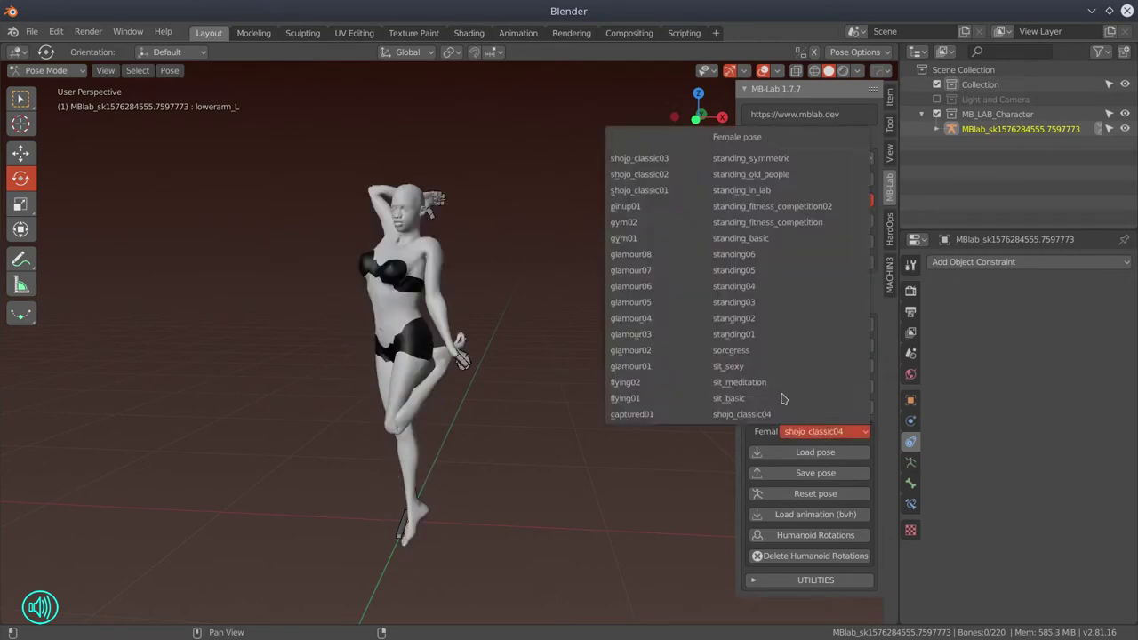
{"action": "left_click", "coordinate": [782, 398]}
{"action": "left_click", "coordinate": [824, 431]}
{"action": "left_click", "coordinate": [743, 382]}
{"action": "left_click", "coordinate": [825, 431]}
{"action": "left_click", "coordinate": [730, 366]}
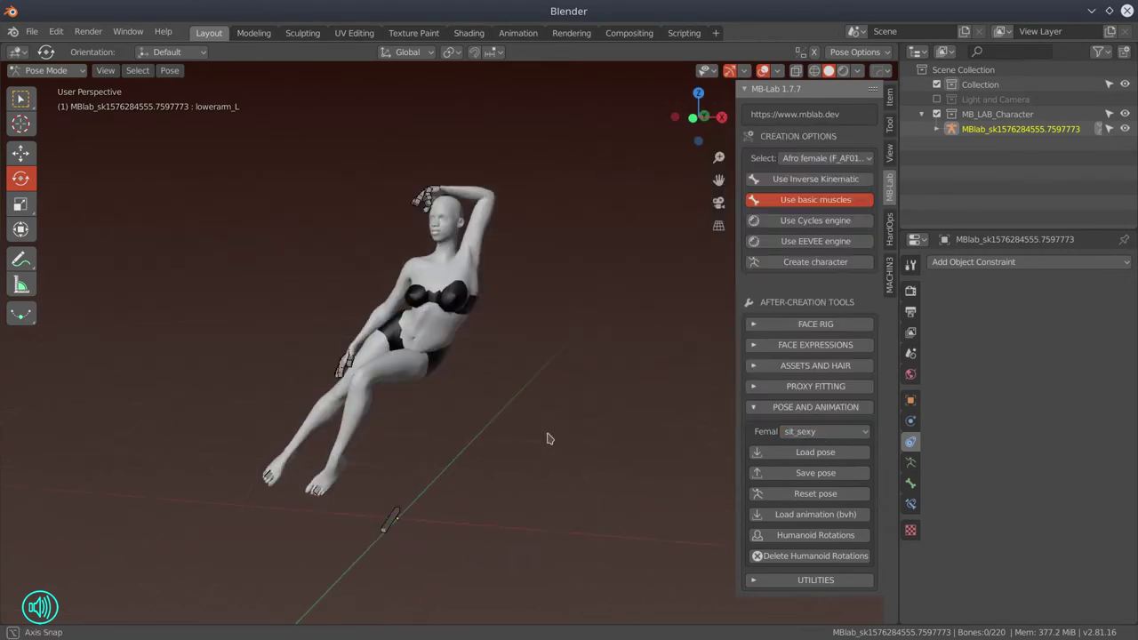
Try glamour07, glamour06, glamour01 and gym01 splits, finishing on the pinup01 pose
{"action": "left_click", "coordinate": [825, 431]}
{"action": "left_click", "coordinate": [764, 449]}
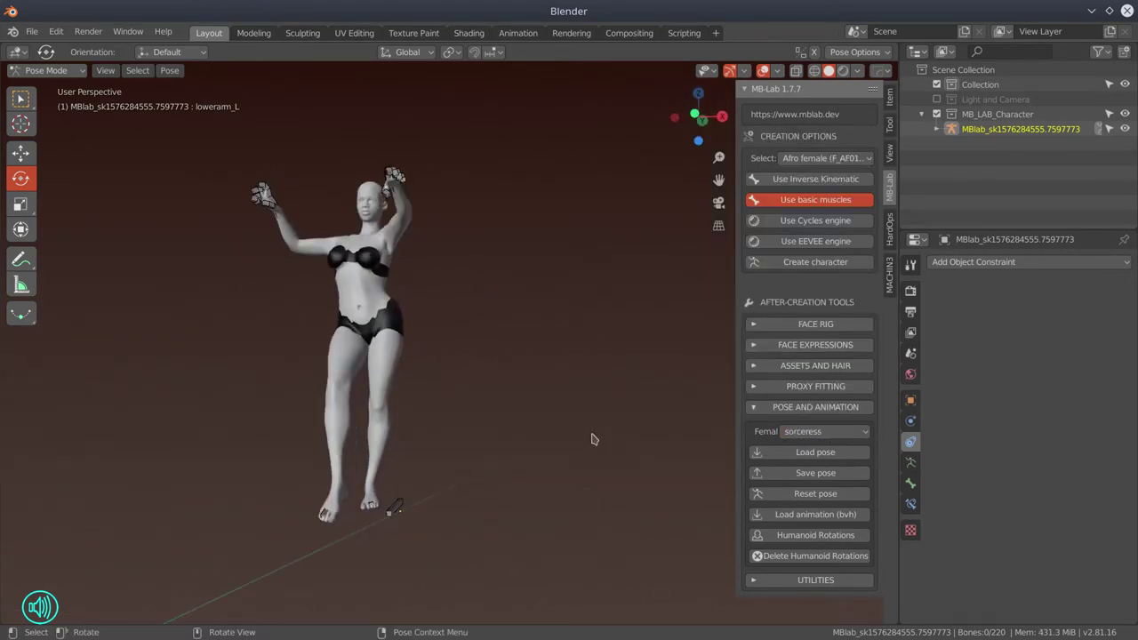
{"action": "left_click", "coordinate": [825, 431]}
{"action": "left_click", "coordinate": [630, 270]}
{"action": "left_click", "coordinate": [825, 431]}
{"action": "left_click", "coordinate": [630, 286]}
{"action": "left_click", "coordinate": [824, 431]}
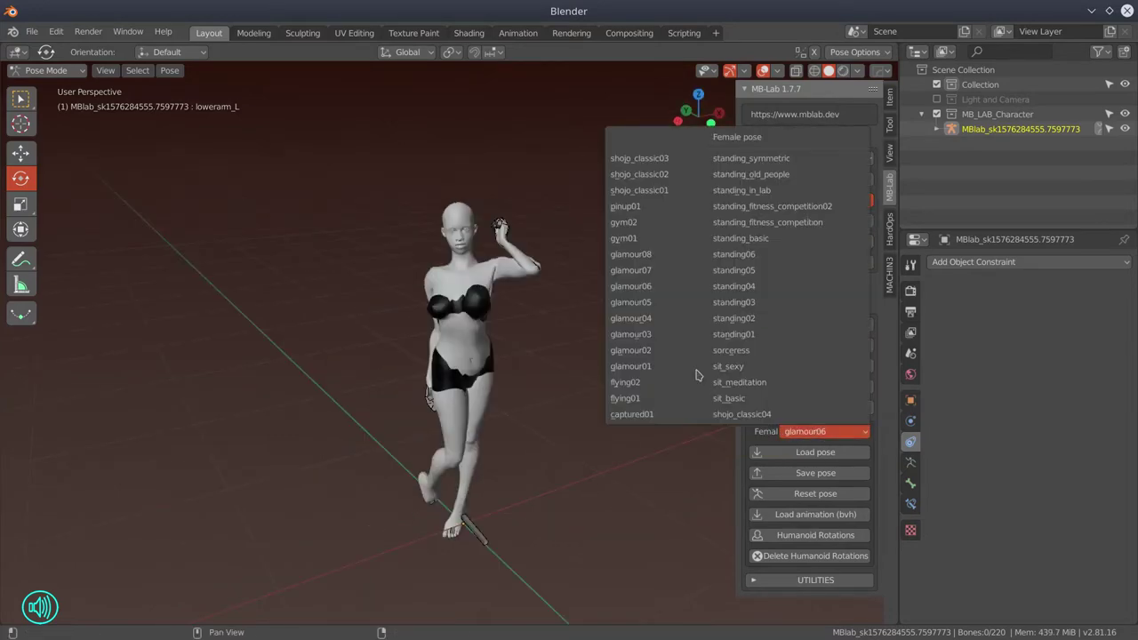
{"action": "left_click", "coordinate": [696, 369]}
{"action": "left_click", "coordinate": [818, 432]}
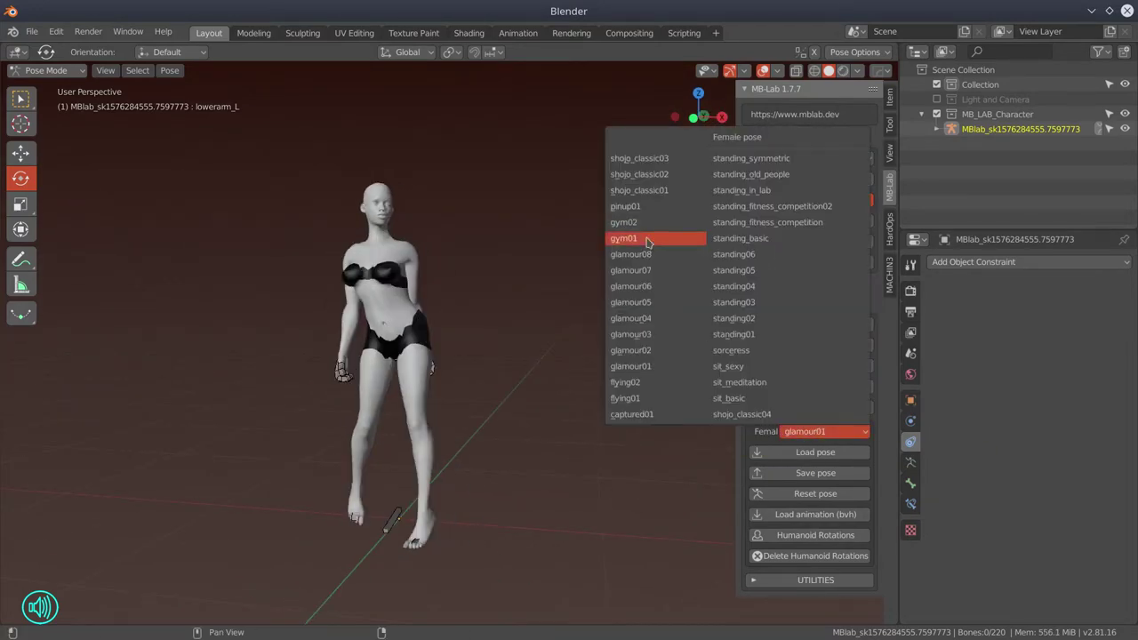
{"action": "left_click", "coordinate": [647, 238]}
{"action": "left_click", "coordinate": [825, 431]}
{"action": "left_click", "coordinate": [625, 207]}
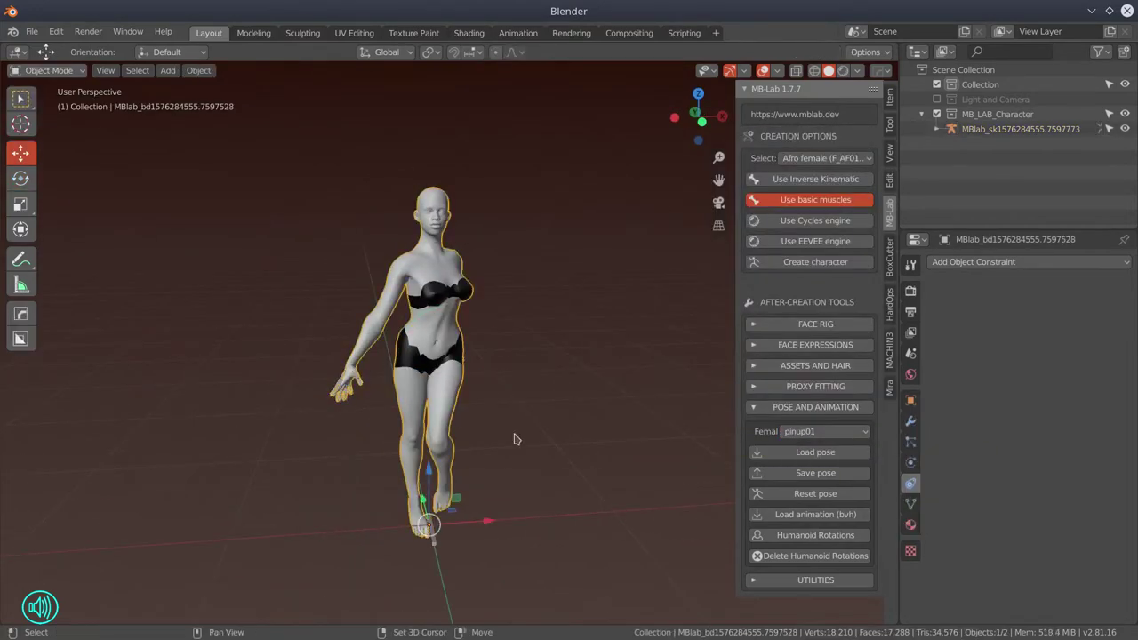
Duplicate the posed character mesh and remove three shape keys from the copy
{"action": "key", "text": "alt+c"}
{"action": "left_click", "coordinate": [521, 436]}
{"action": "left_click", "coordinate": [910, 422]}
{"action": "left_click", "coordinate": [945, 305]}
{"action": "left_click", "coordinate": [910, 503]}
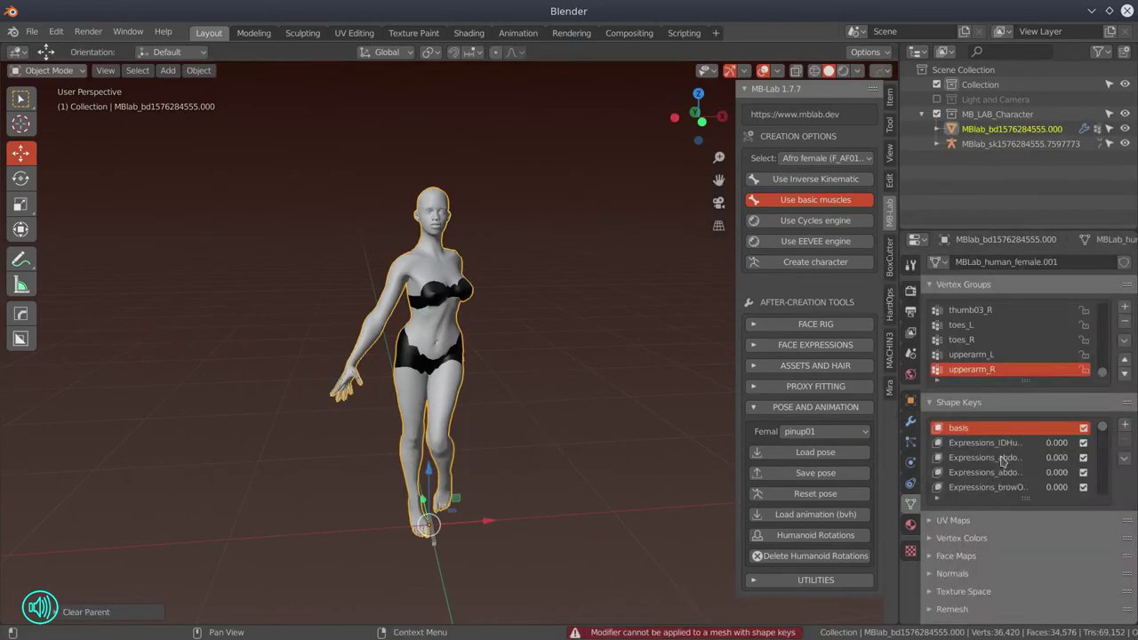
{"action": "left_click", "coordinate": [1125, 443]}
{"action": "left_click", "coordinate": [1124, 443]}
{"action": "left_click", "coordinate": [1124, 443]}
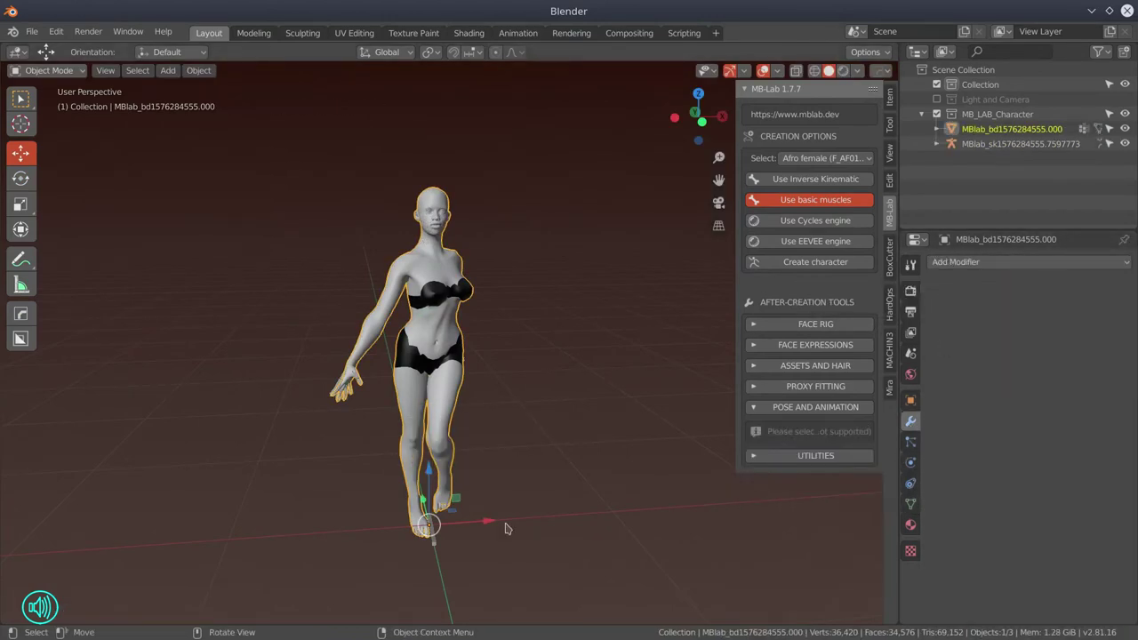
Move the copy behind the original, save the blend file, and apply glamour01
{"action": "scroll", "coordinate": [505, 529], "scroll_direction": "down", "scroll_amount": 3}
{"action": "key", "text": "g"}
{"action": "left_click", "coordinate": [523, 368]}
{"action": "left_click", "coordinate": [859, 569]}
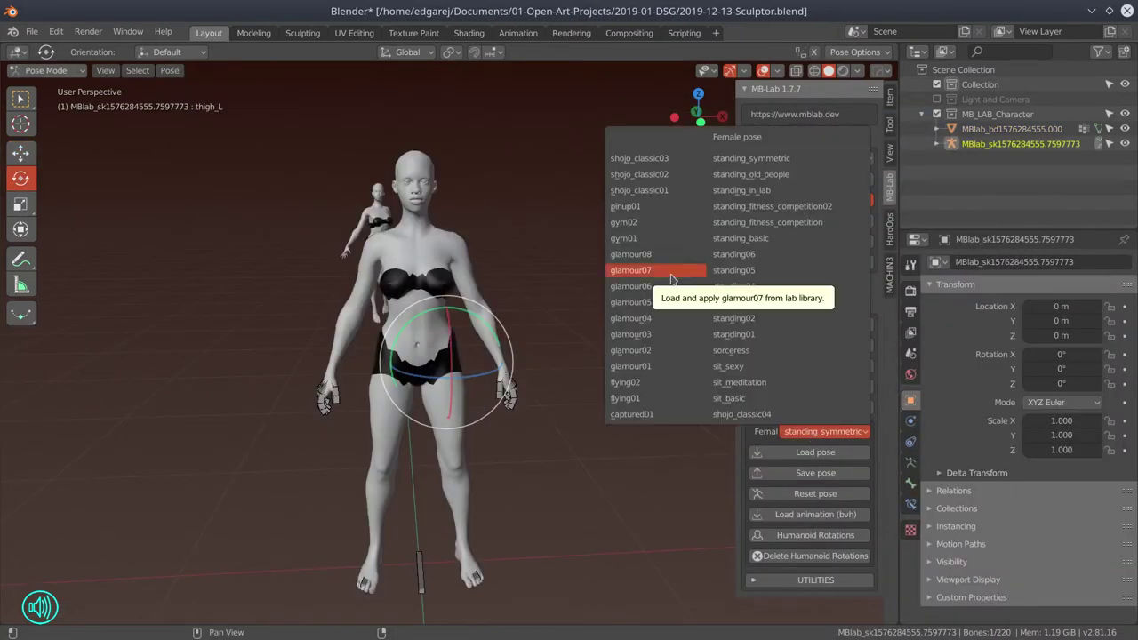
{"action": "left_click", "coordinate": [635, 259]}
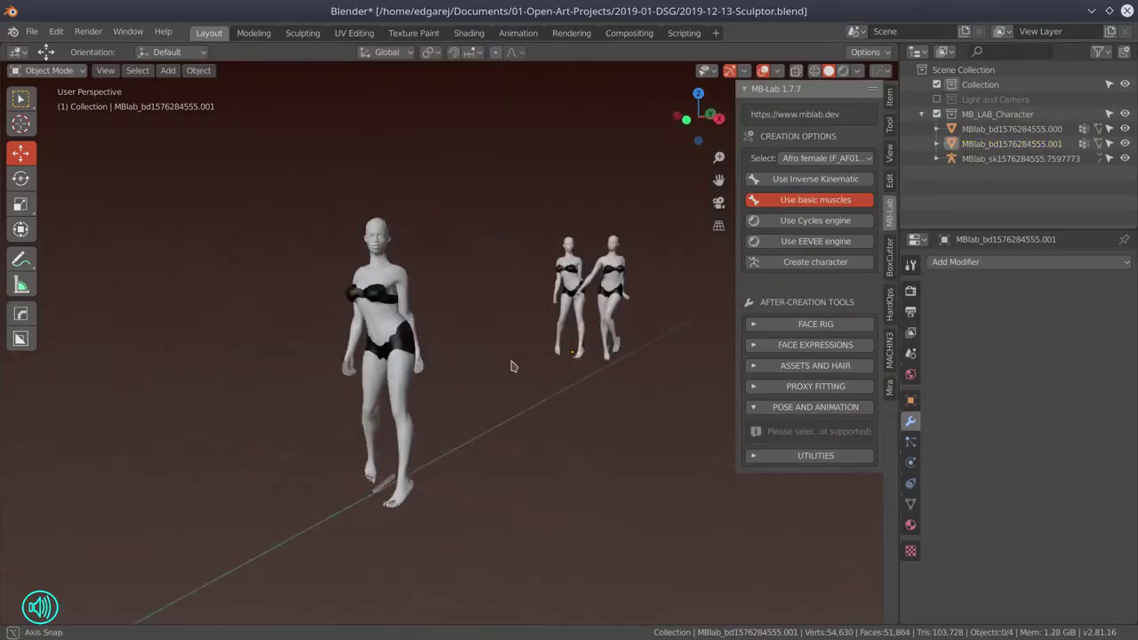
Apply the flying01 and then sorceress poses to the character
{"action": "left_click", "coordinate": [807, 433]}
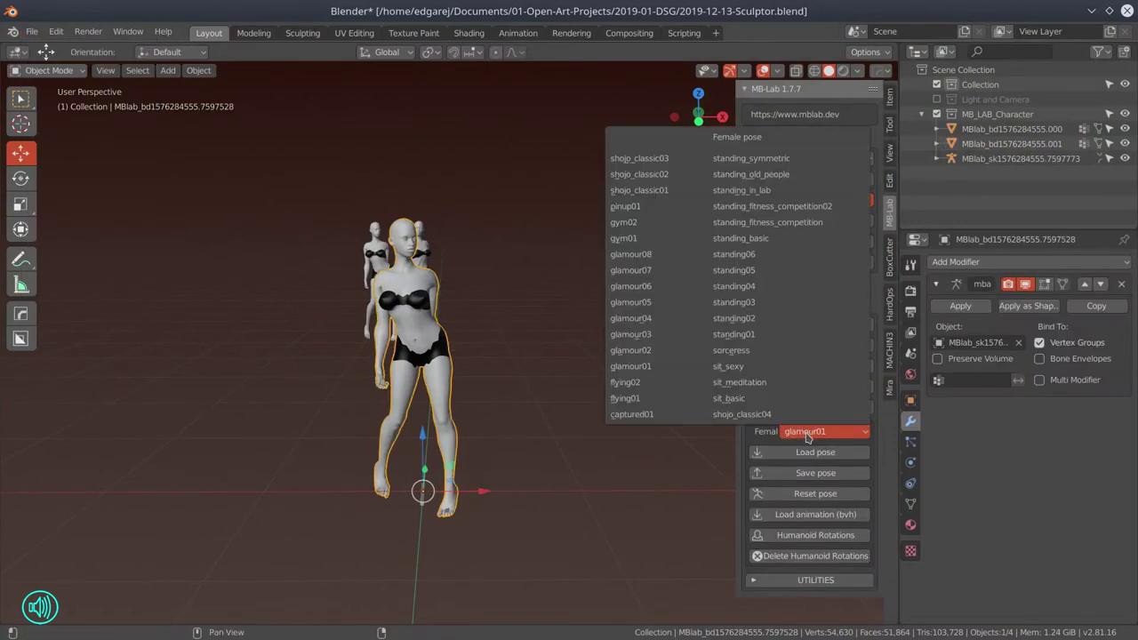
{"action": "left_click", "coordinate": [622, 398]}
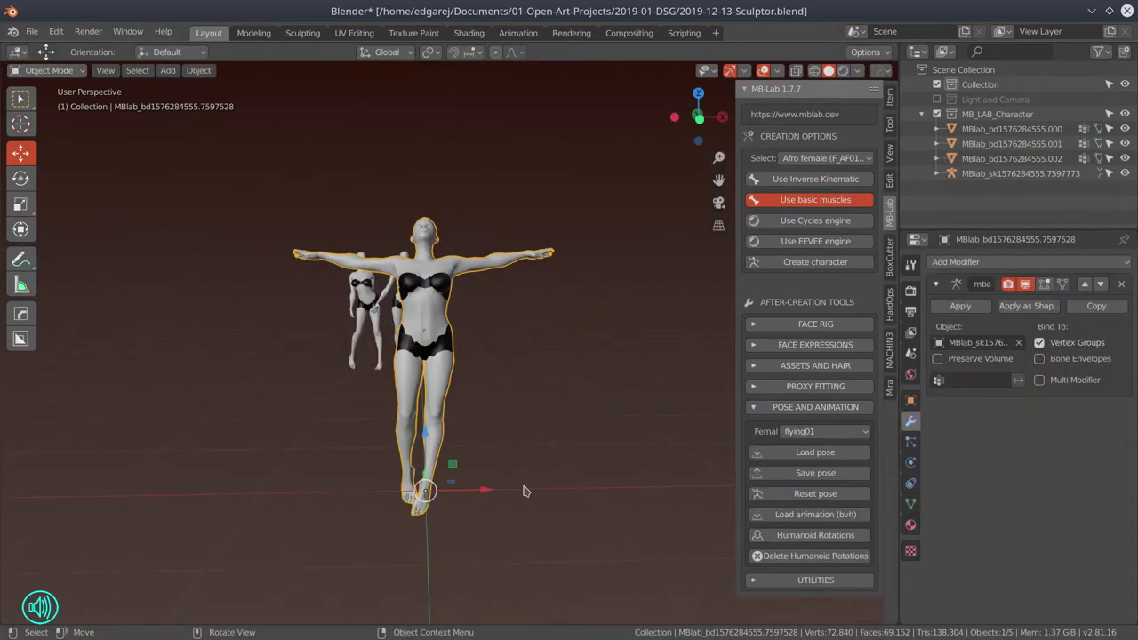
{"action": "left_click", "coordinate": [807, 431]}
{"action": "left_click", "coordinate": [747, 383]}
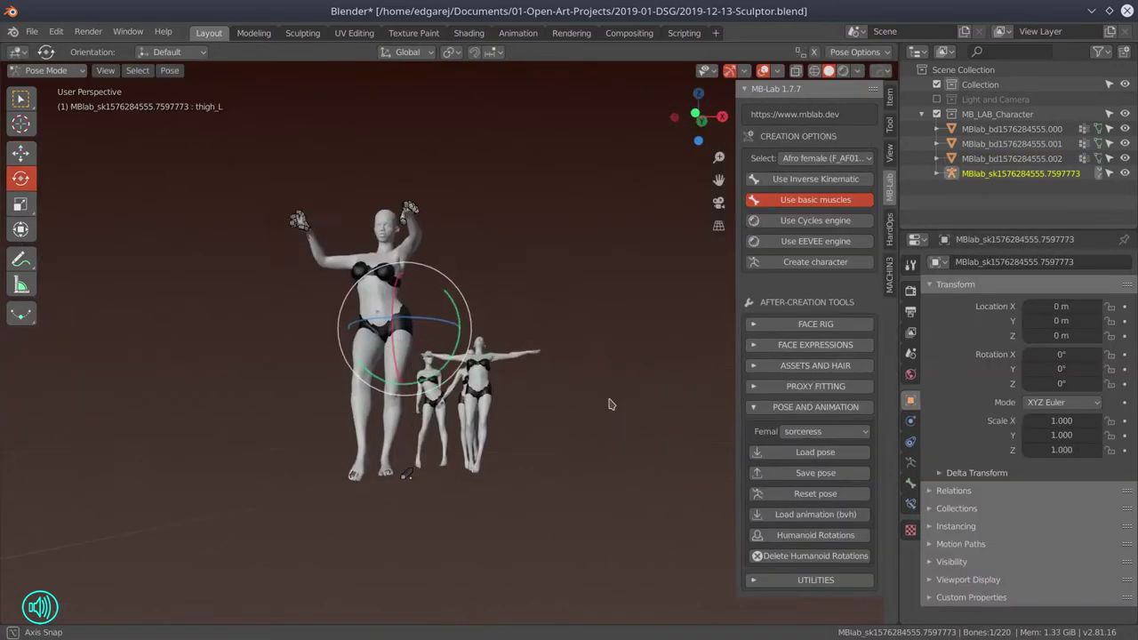
{"action": "left_click_drag", "start_coordinate": [608, 405], "coordinate": [613, 402]}
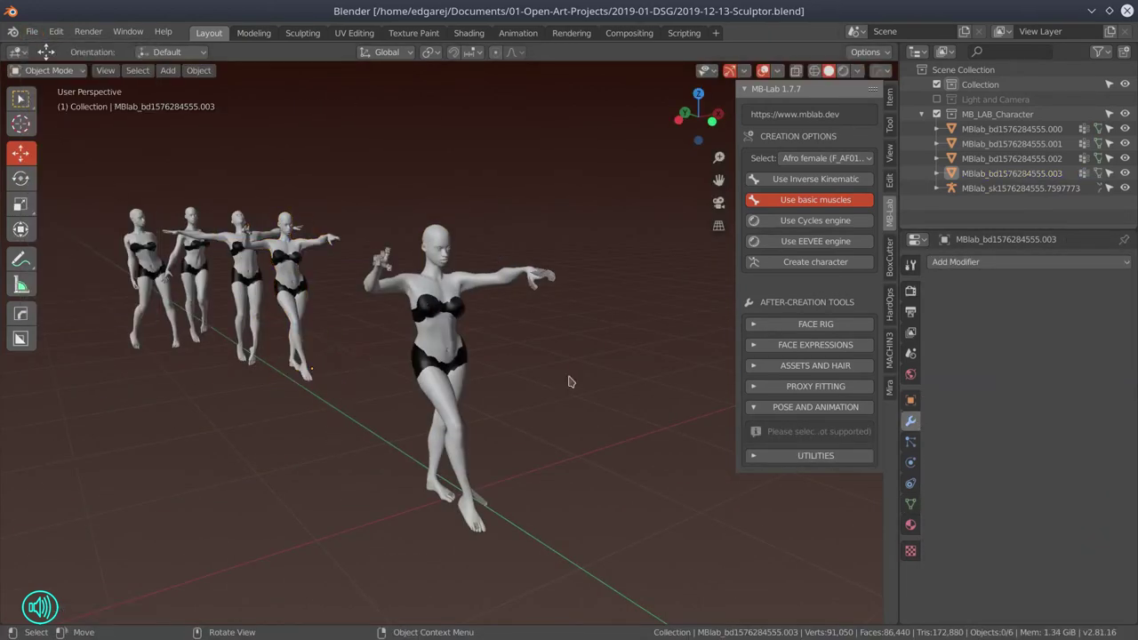
{"action": "left_click", "coordinate": [49, 70]}
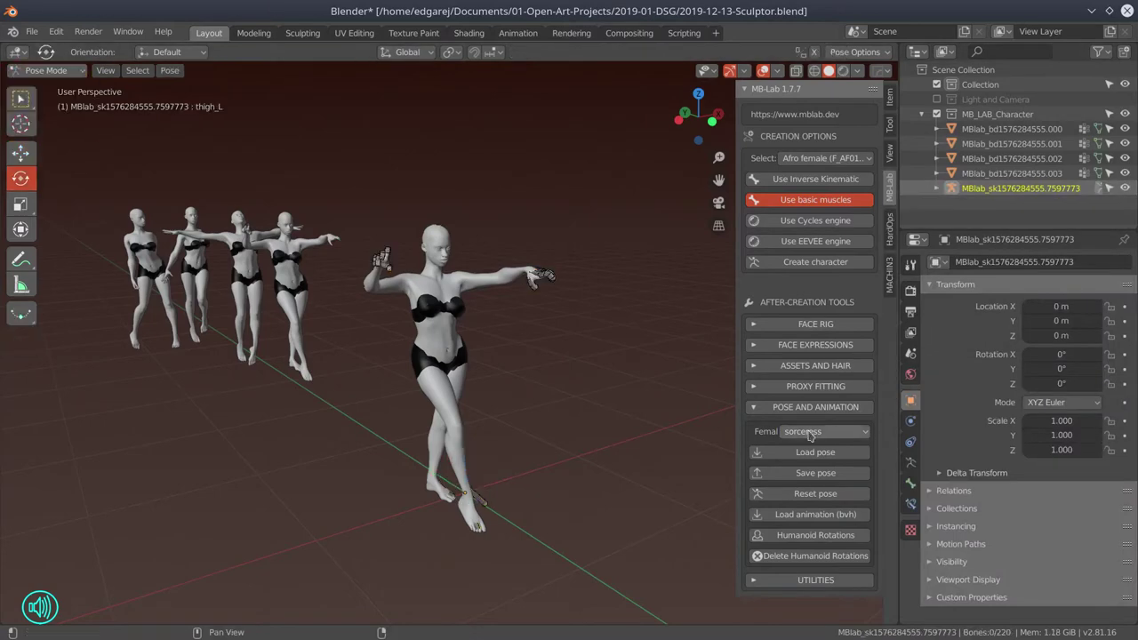
Try standing03 and standing04, settling on the standing_in_lab pose
{"action": "left_click", "coordinate": [825, 431]}
{"action": "left_click", "coordinate": [838, 323]}
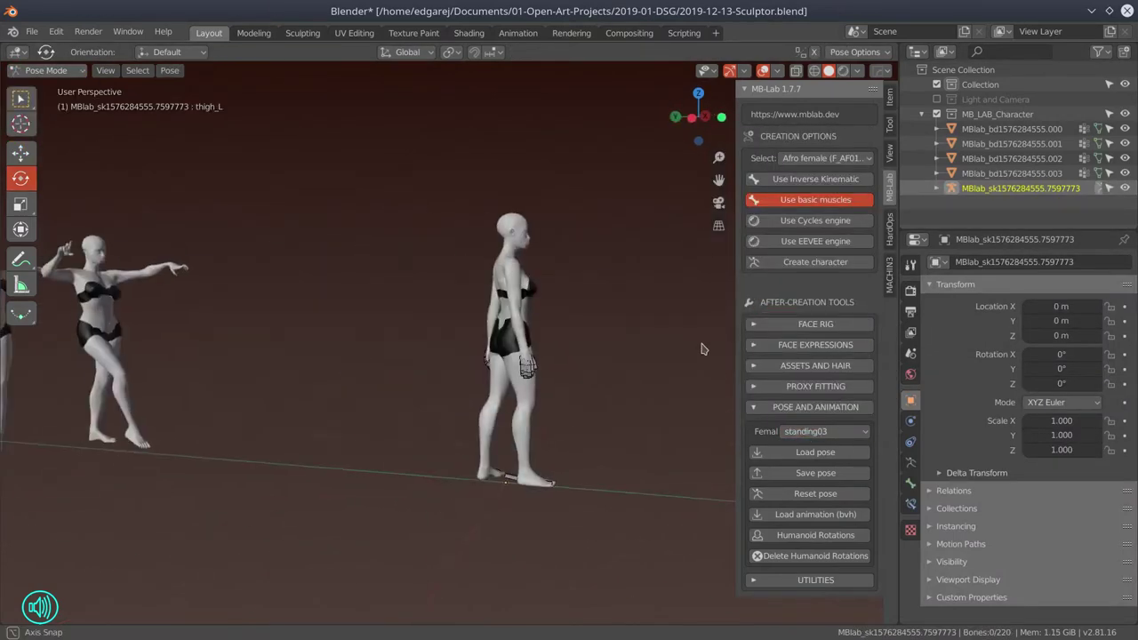
{"action": "left_click", "coordinate": [825, 431]}
{"action": "left_click", "coordinate": [791, 293]}
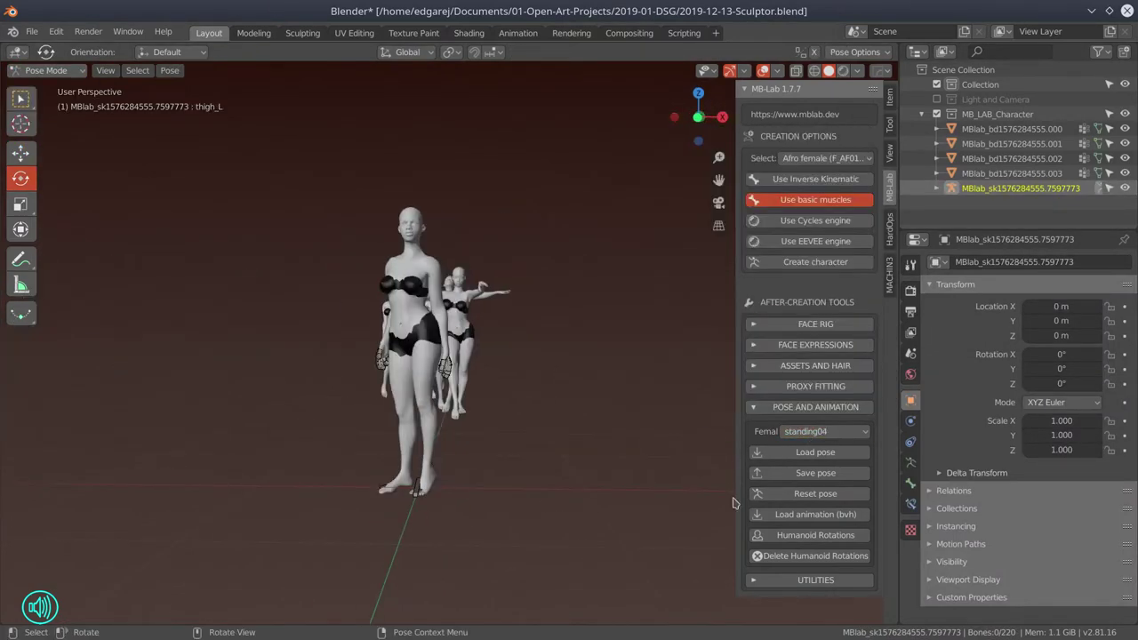
{"action": "left_click", "coordinate": [824, 431]}
{"action": "left_click", "coordinate": [791, 192]}
Rotate the right toes bone, briefly hiding the mesh to see the skeleton
{"action": "left_click_drag", "start_coordinate": [489, 474], "coordinate": [590, 465]}
{"action": "scroll", "coordinate": [589, 465], "scroll_direction": "up", "scroll_amount": 5}
{"action": "scroll", "coordinate": [589, 465], "scroll_direction": "down", "scroll_amount": 4}
{"action": "left_click", "coordinate": [440, 466]}
{"action": "key", "text": "r"}
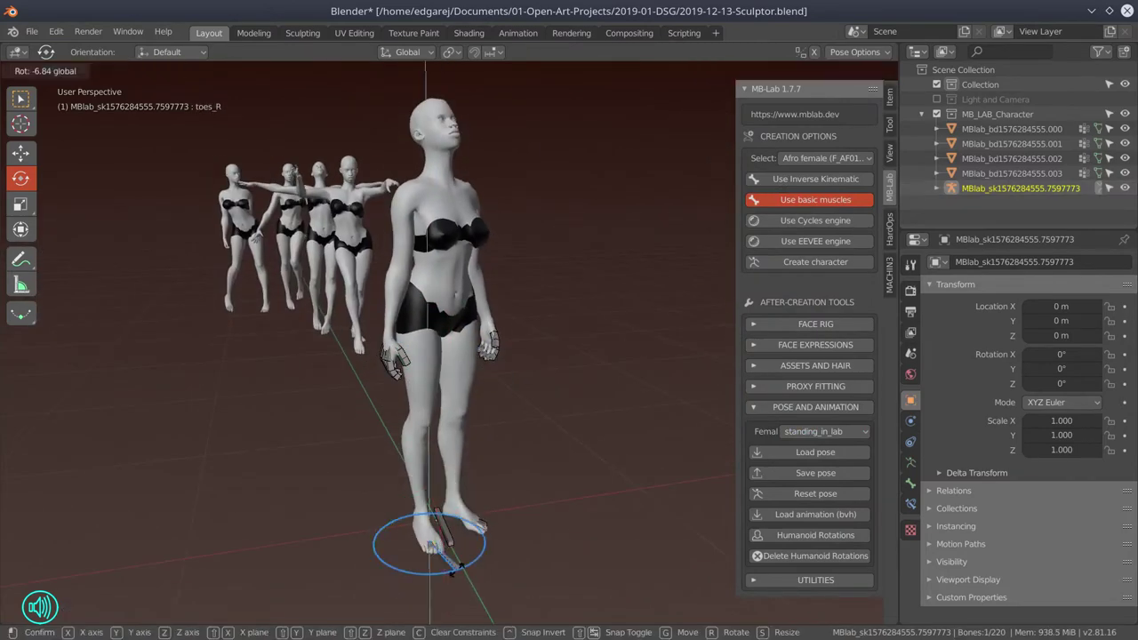
{"action": "left_click", "coordinate": [416, 445]}
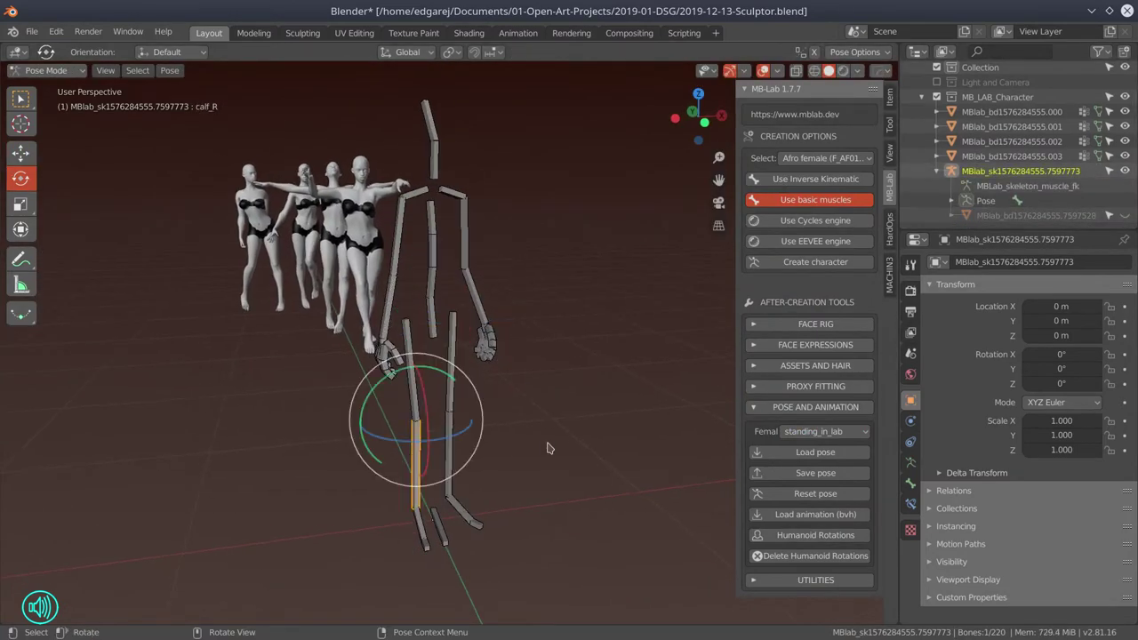
{"action": "left_click", "coordinate": [1122, 216]}
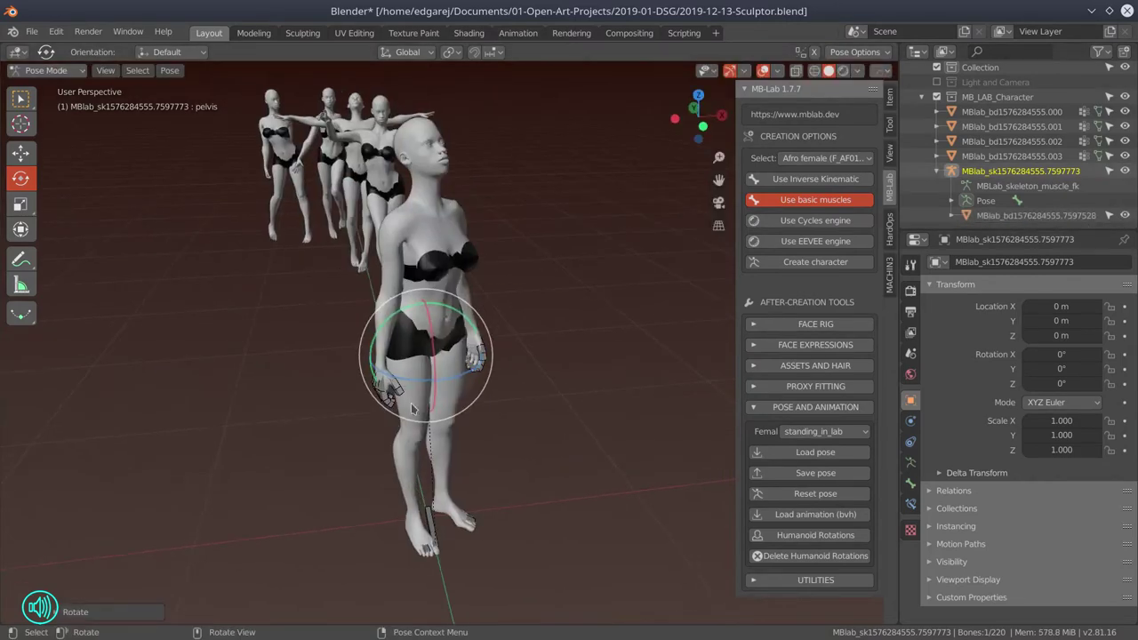
Adjust the right calf and left thigh bones, undoing and redoing recent pose changes
{"action": "left_click", "coordinate": [382, 427]}
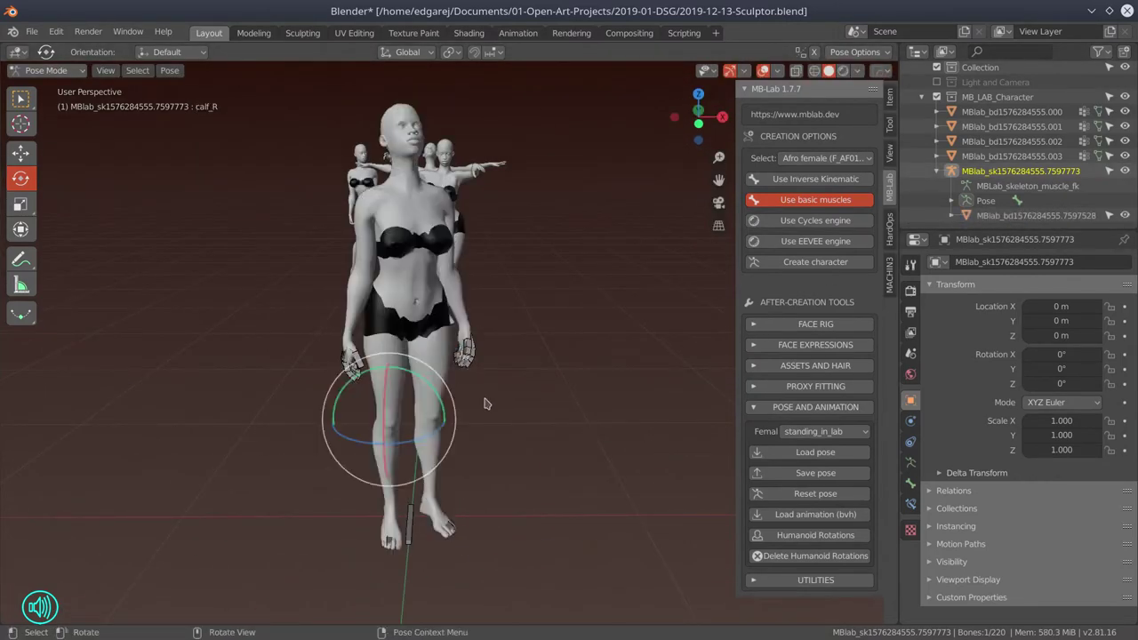
{"action": "mouse_move", "coordinate": [500, 414]}
{"action": "left_mouse_down"}
{"action": "mouse_move", "coordinate": [551, 405]}
{"action": "mouse_move", "coordinate": [480, 409]}
{"action": "left_mouse_up"}
{"action": "left_click", "coordinate": [427, 418]}
{"action": "key", "text": "r"}
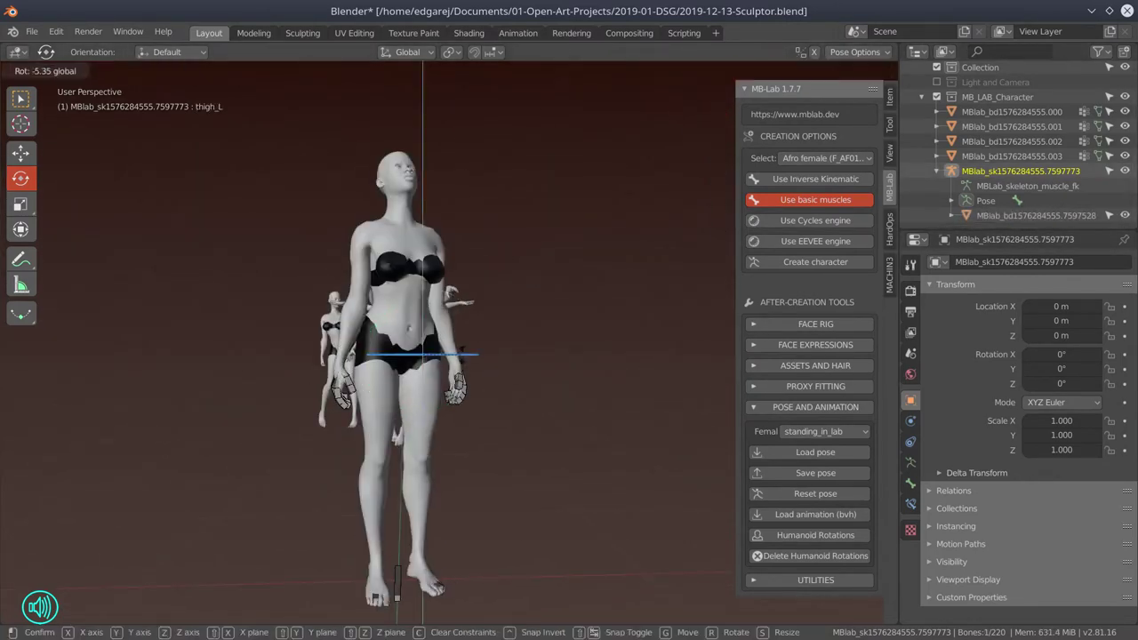
{"action": "key", "text": "ctrl+z"}
{"action": "key", "text": "ctrl+z"}
{"action": "key", "text": "ctrl+z"}
{"action": "key", "text": "ctrl+z"}
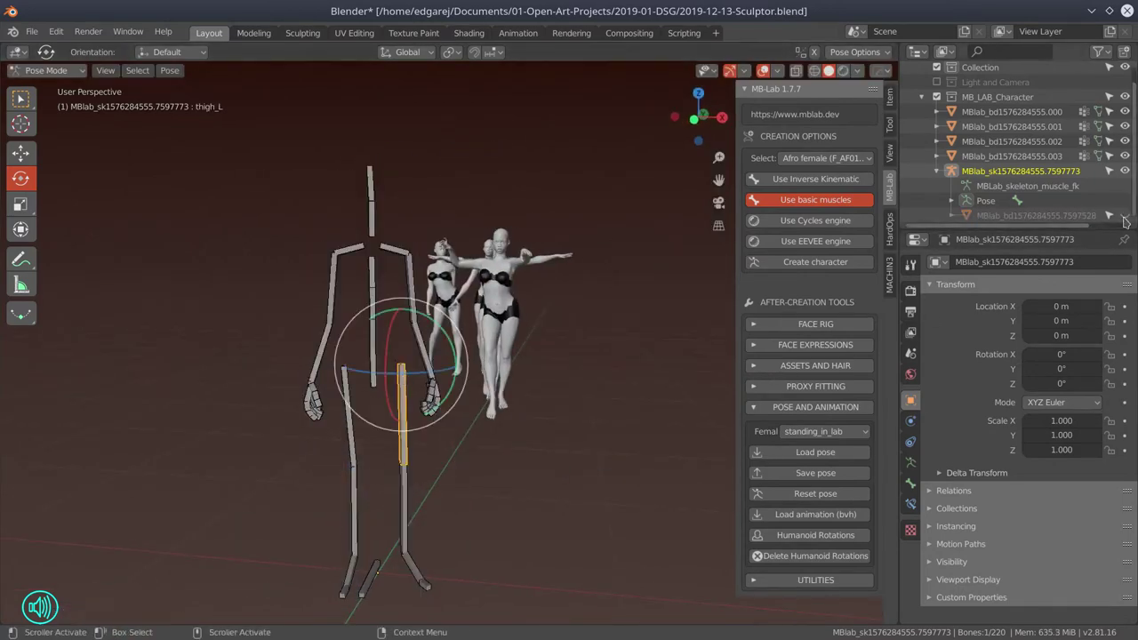
{"action": "key", "text": "ctrl+shift+z"}
{"action": "key", "text": "ctrl+shift+z"}
{"action": "key", "text": "ctrl+shift+z"}
{"action": "key", "text": "ctrl+z"}
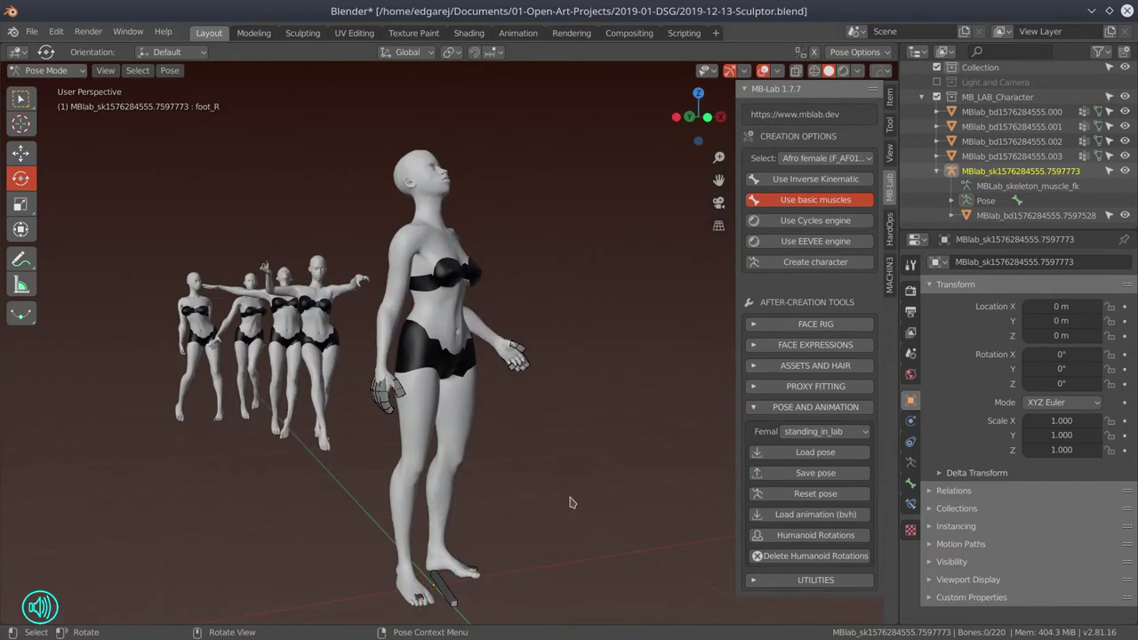
{"action": "scroll", "coordinate": [570, 502], "scroll_direction": "down", "scroll_amount": 3}
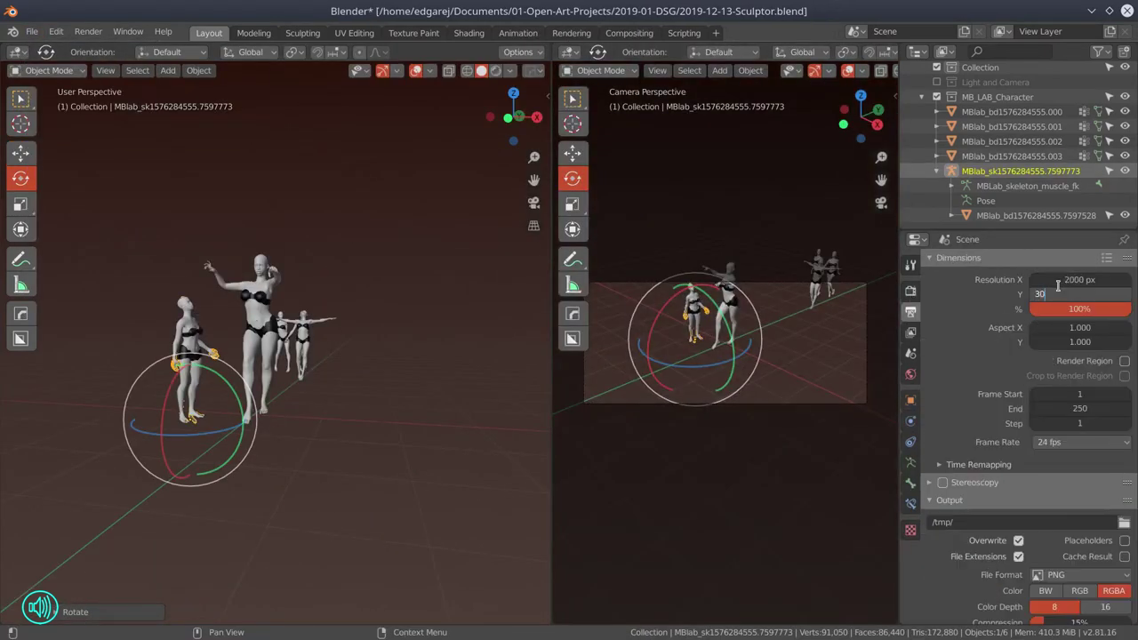
Set the output image height to 3000 px and move the camera to reframe
{"action": "type", "text": "00"}
{"action": "key", "text": "Return"}
{"action": "left_click", "coordinate": [936, 82]}
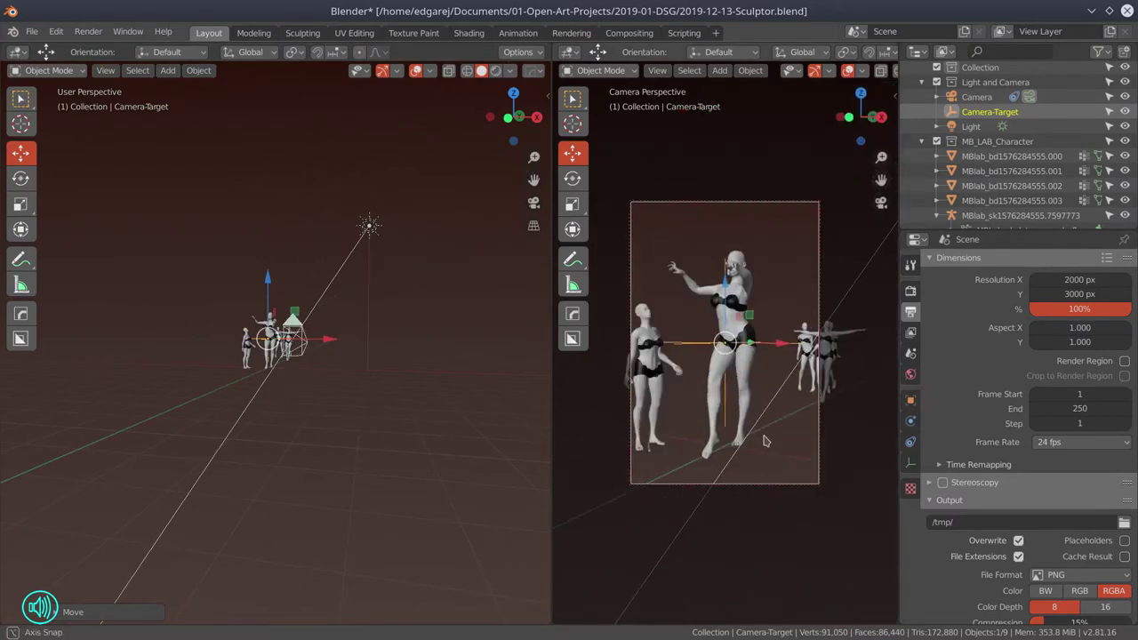
{"action": "left_click", "coordinate": [955, 100]}
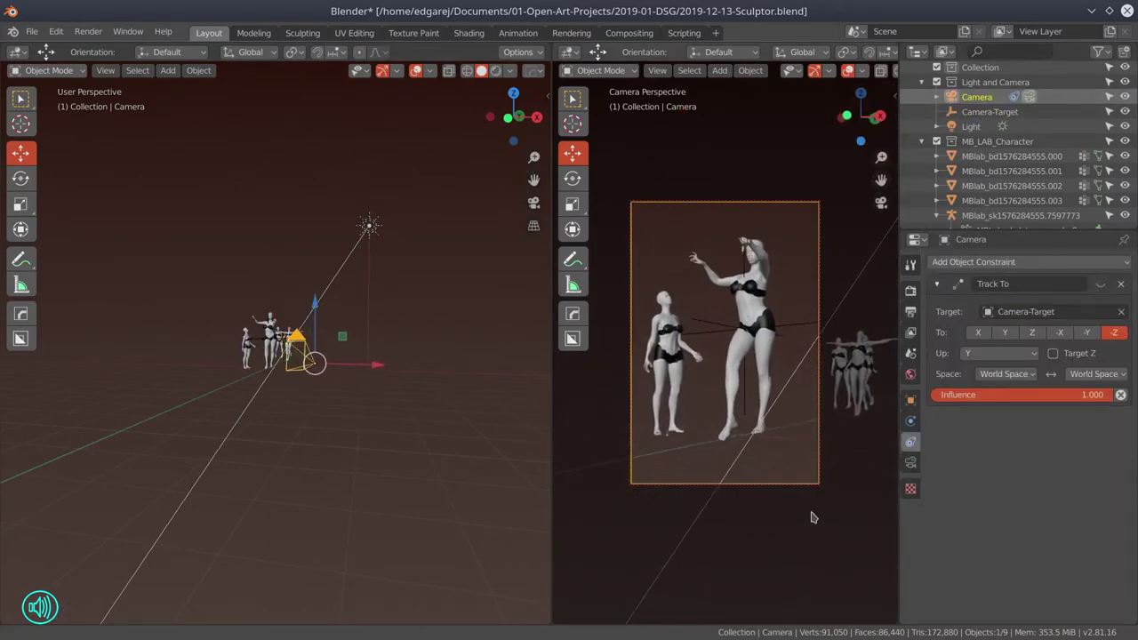
{"action": "key", "text": "g"}
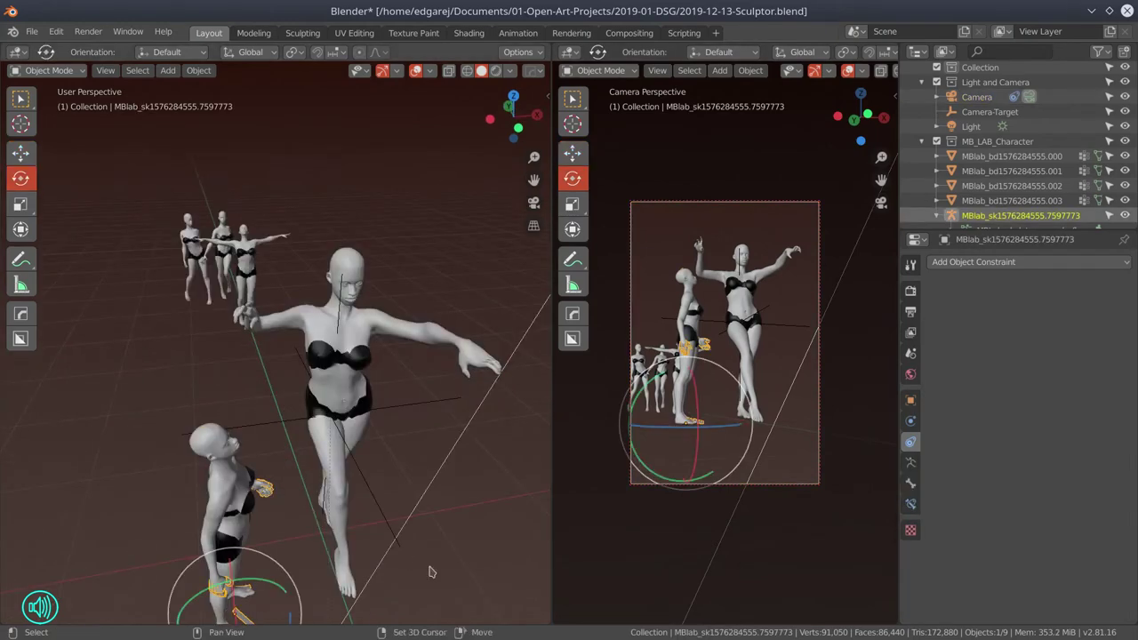
{"action": "scroll", "coordinate": [429, 572], "scroll_direction": "up", "scroll_amount": 3}
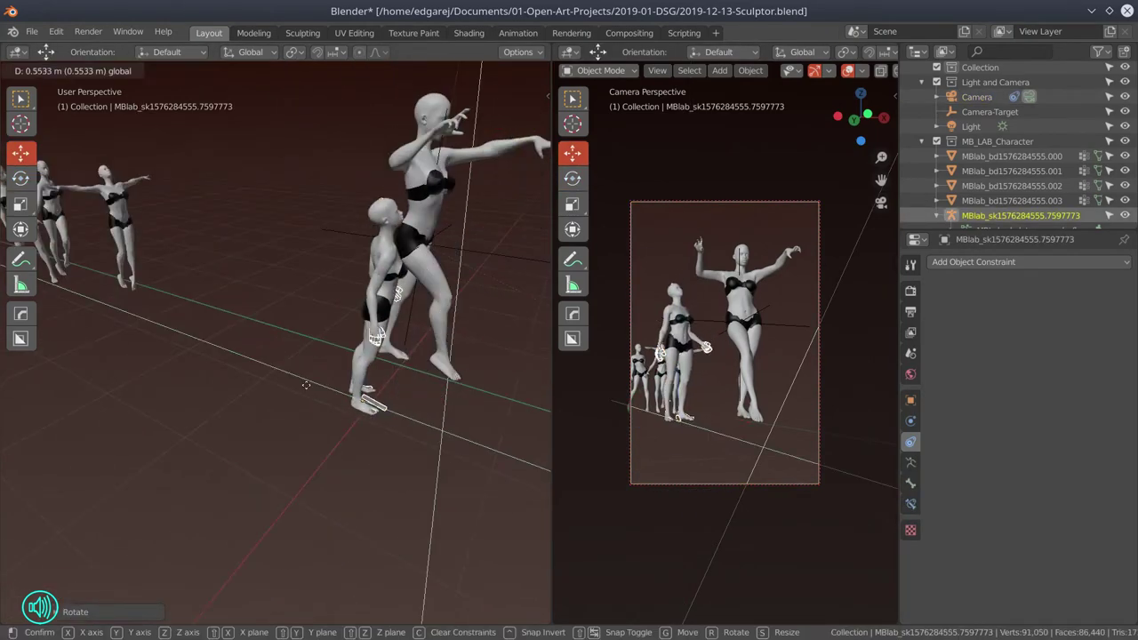
Lower the Camera-Target so the figures appear larger in frame
{"action": "left_click", "coordinate": [21, 153]}
{"action": "left_click", "coordinate": [724, 342]}
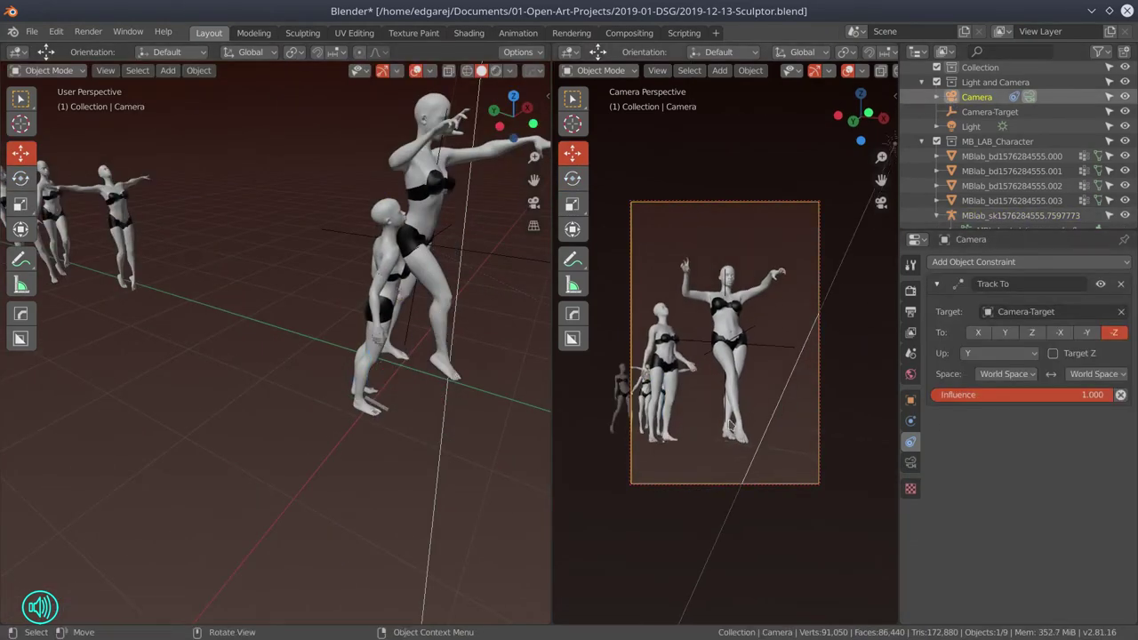
{"action": "left_click_drag", "start_coordinate": [724, 343], "coordinate": [702, 462]}
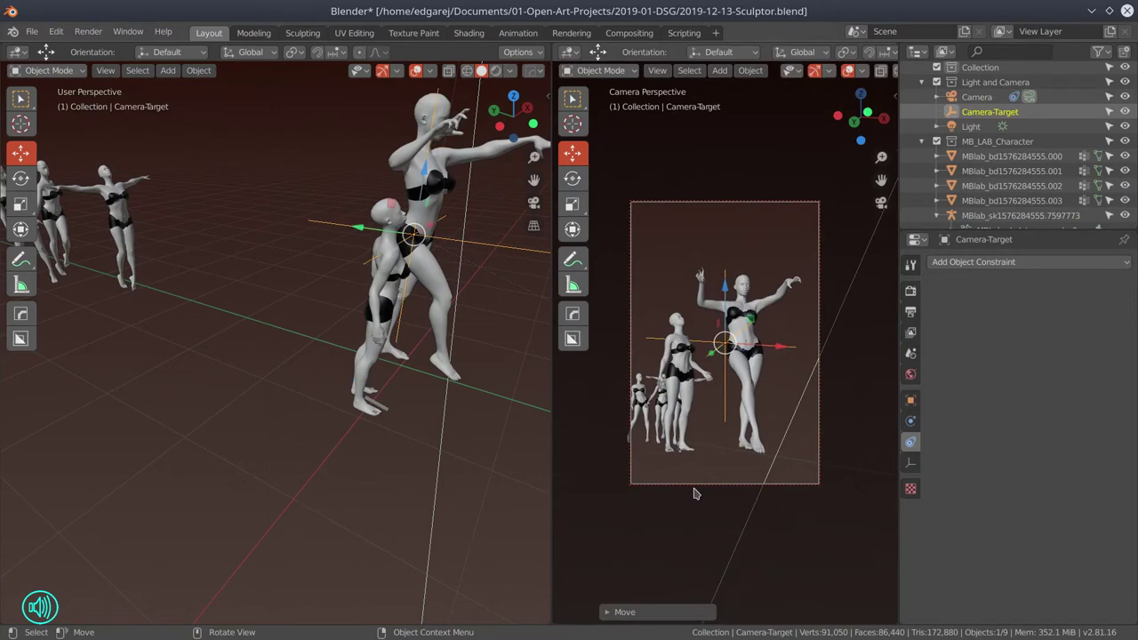
{"action": "left_click_drag", "start_coordinate": [695, 493], "coordinate": [732, 362]}
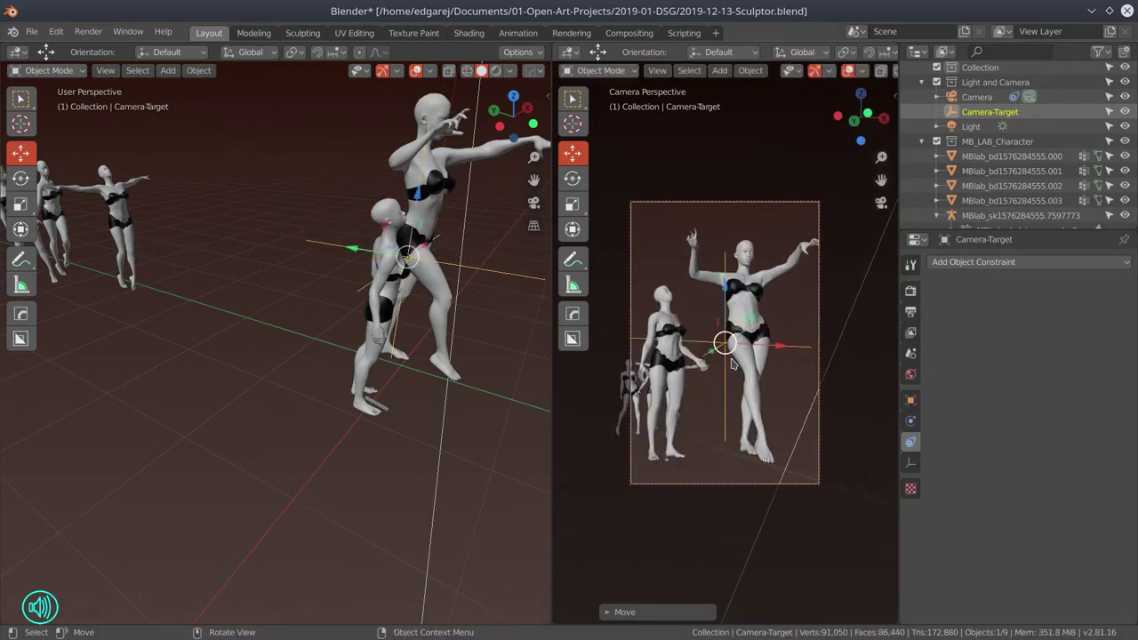
{"action": "scroll", "coordinate": [291, 460], "scroll_direction": "down", "scroll_amount": 4}
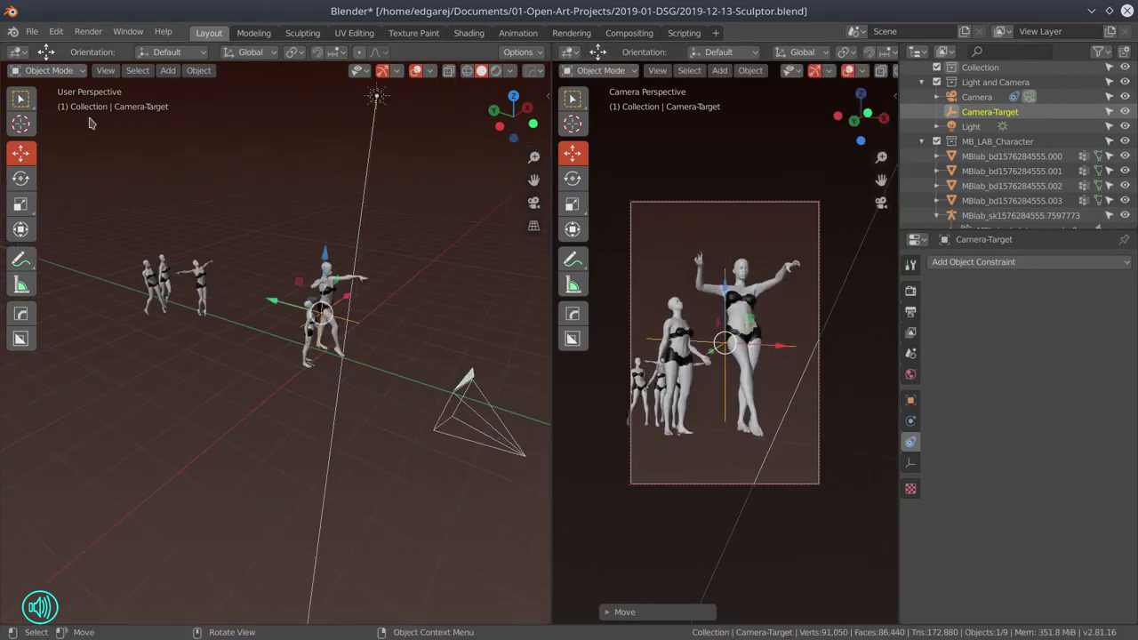
Select the onlooker's MBlab_sk armature and enter Pose Mode with Ctrl+Tab
{"action": "left_click", "coordinate": [978, 215]}
{"action": "scroll", "coordinate": [311, 374], "scroll_direction": "up", "scroll_amount": 3}
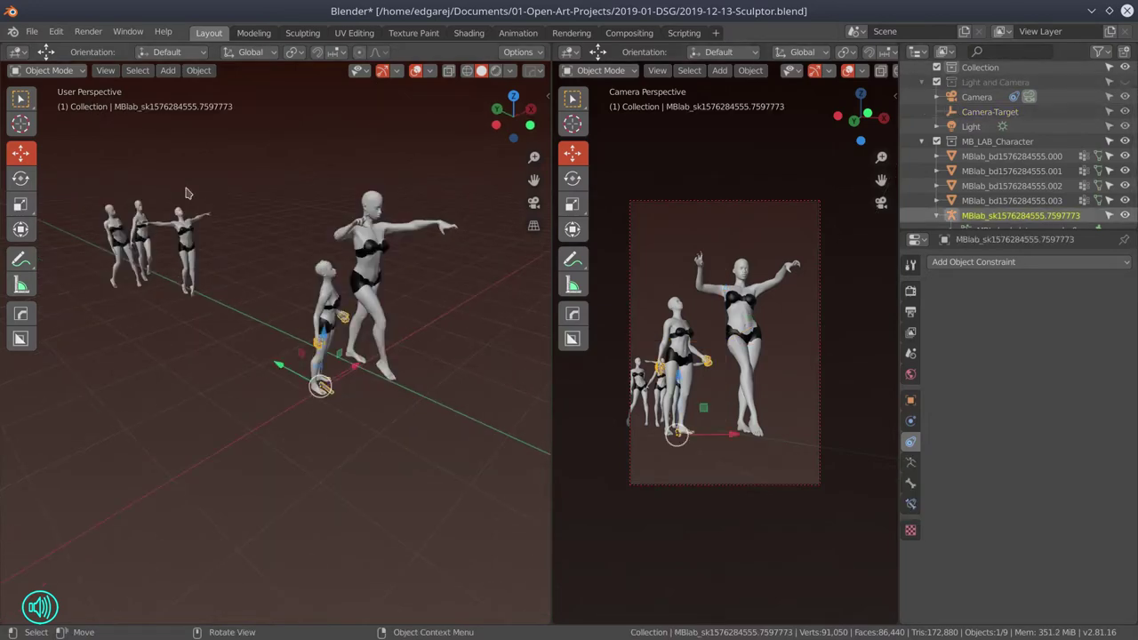
{"action": "key", "text": "ctrl+Tab"}
{"action": "scroll", "coordinate": [222, 327], "scroll_direction": "up", "scroll_amount": 4}
Rotate the onlooker's left calf and left foot bones
{"action": "left_click", "coordinate": [238, 409]}
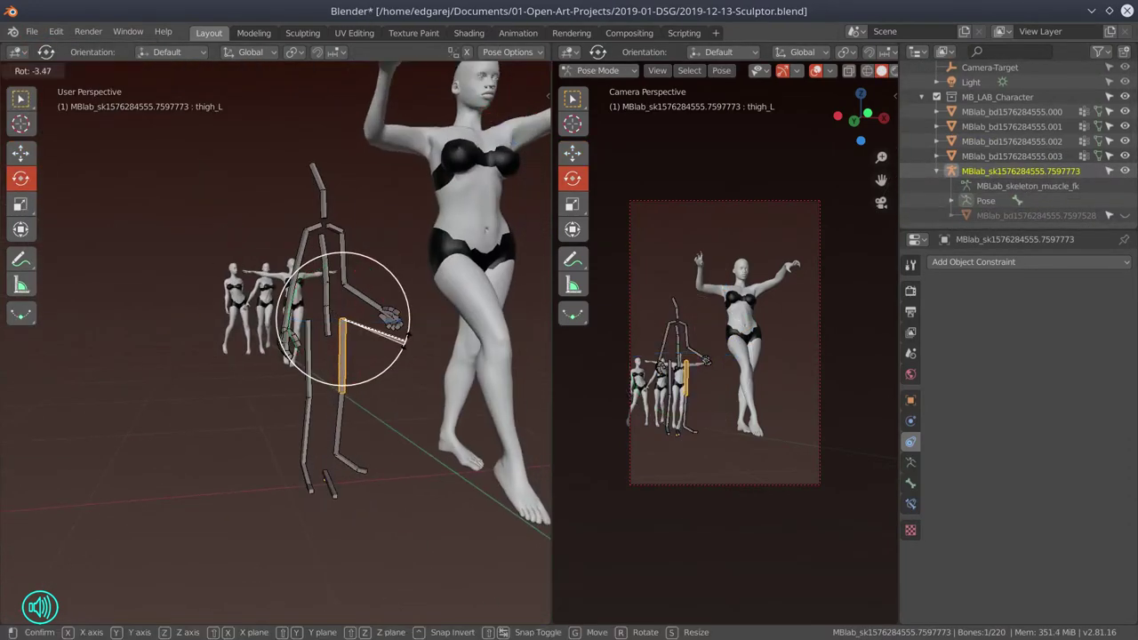
{"action": "left_click_drag", "start_coordinate": [238, 409], "coordinate": [408, 485]}
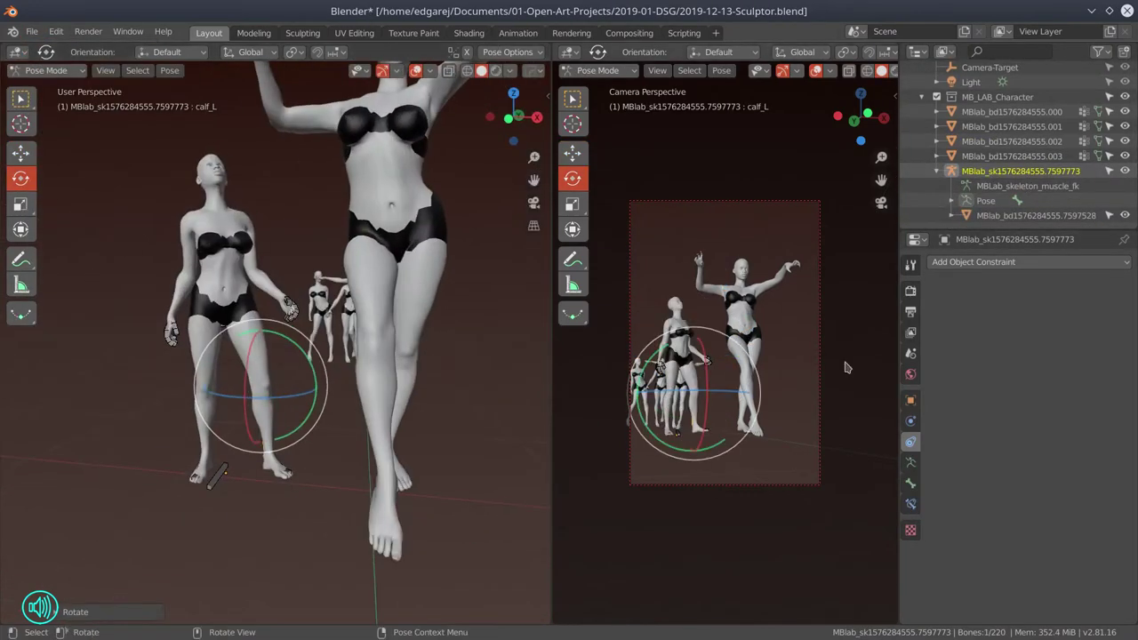
{"action": "key", "text": "ctrl+z"}
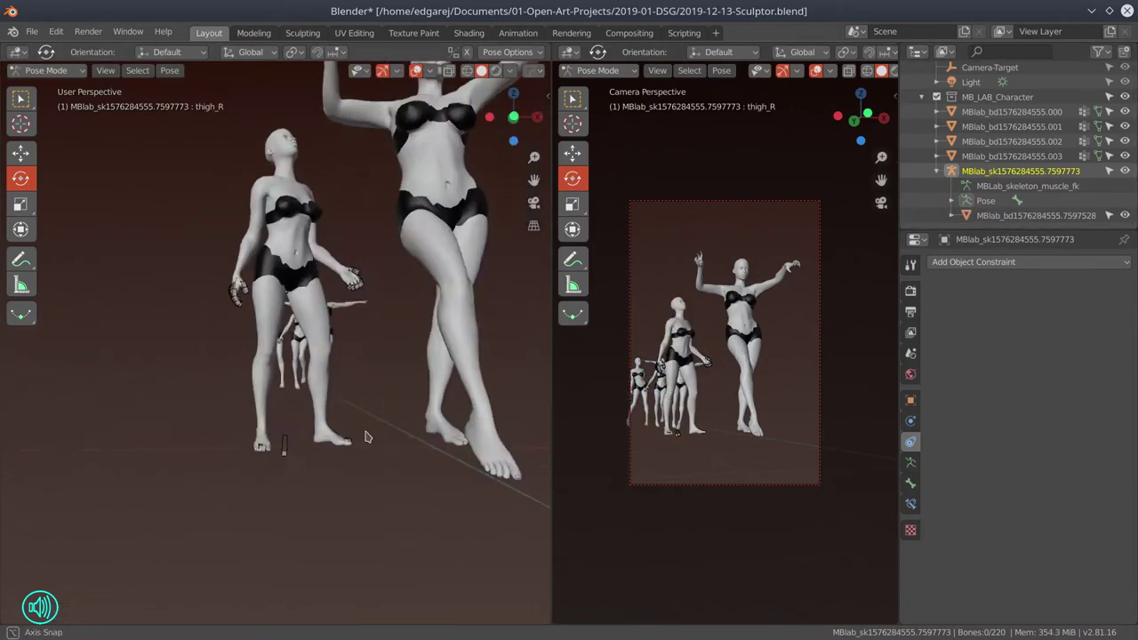
{"action": "left_click", "coordinate": [267, 418]}
{"action": "left_click_drag", "start_coordinate": [267, 417], "coordinate": [388, 477]}
{"action": "left_click_drag", "start_coordinate": [198, 548], "coordinate": [267, 498]}
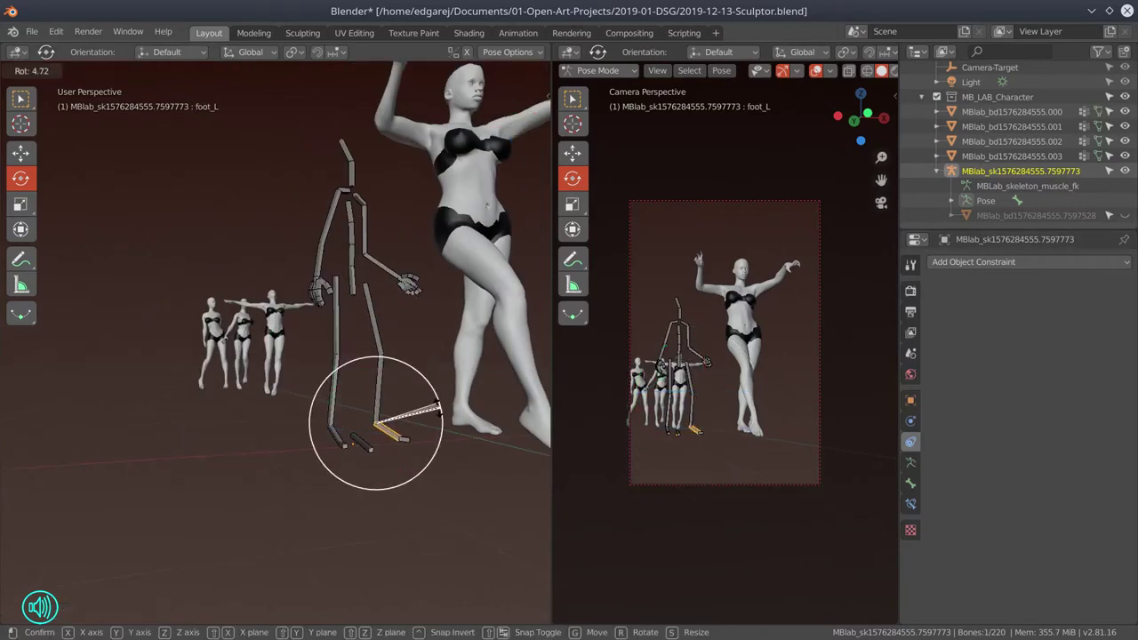
Tilt the neck and rotate the head to look upward
{"action": "left_click", "coordinate": [364, 217]}
{"action": "key", "text": "r"}
{"action": "key", "text": "r"}
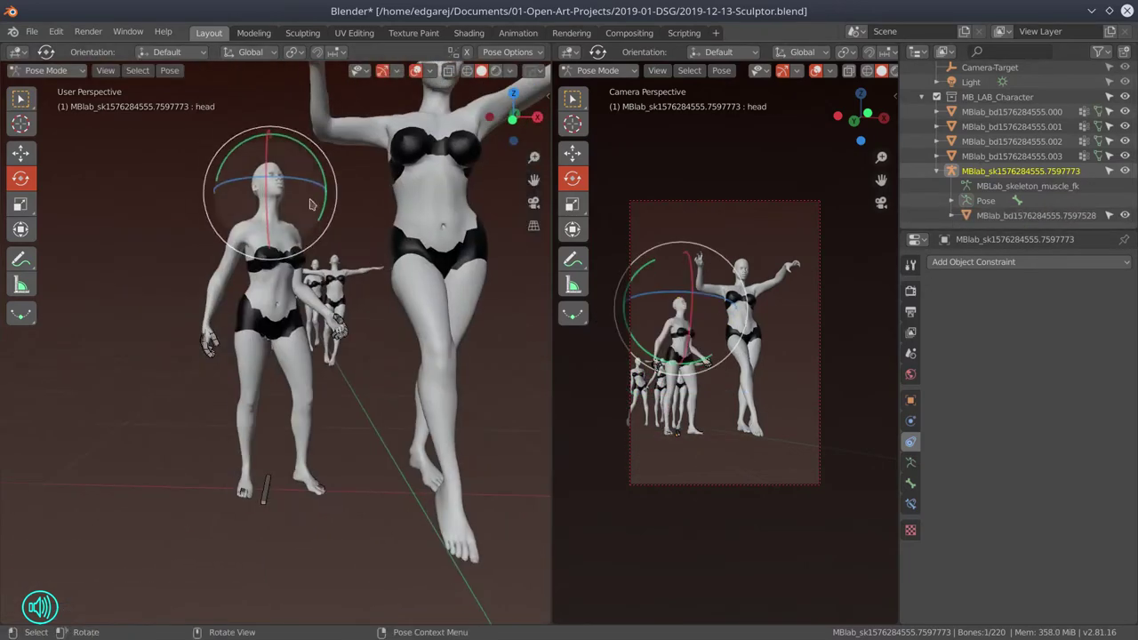
{"action": "key", "text": "r"}
{"action": "left_click_drag", "start_coordinate": [217, 409], "coordinate": [308, 133]}
Rotate the onlooker's right forearm
{"action": "key", "text": "shift+space"}
{"action": "key", "text": "g"}
{"action": "left_click_drag", "start_coordinate": [288, 287], "coordinate": [240, 356]}
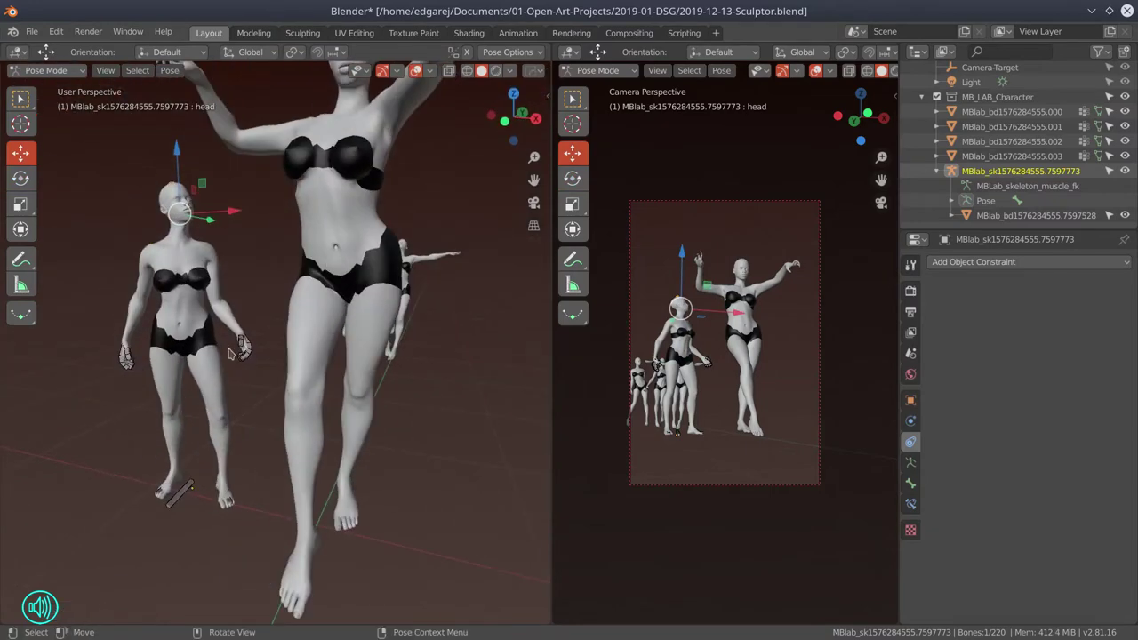
{"action": "left_click", "coordinate": [169, 293]}
{"action": "key", "text": "r"}
{"action": "left_click_drag", "start_coordinate": [86, 391], "coordinate": [267, 400]}
Pose the upper spine and rotate the left thigh, then check the leg
{"action": "left_click", "coordinate": [205, 418]}
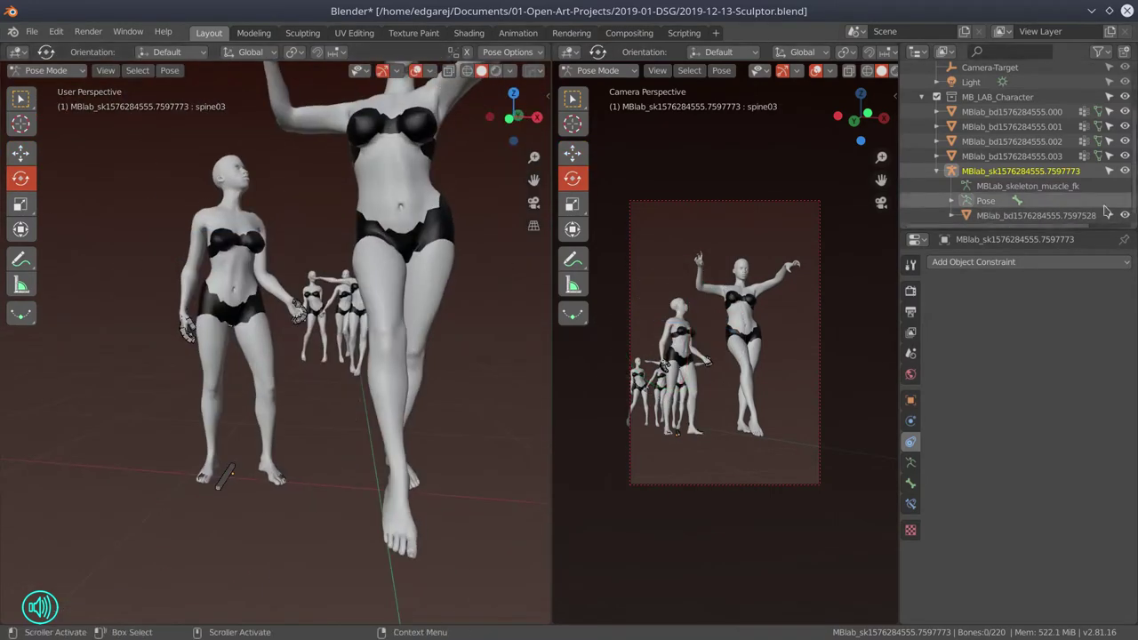
{"action": "left_click", "coordinate": [190, 436]}
{"action": "scroll", "coordinate": [267, 356], "scroll_direction": "up", "scroll_amount": 3}
{"action": "key", "text": "r"}
{"action": "left_click", "coordinate": [320, 350]}
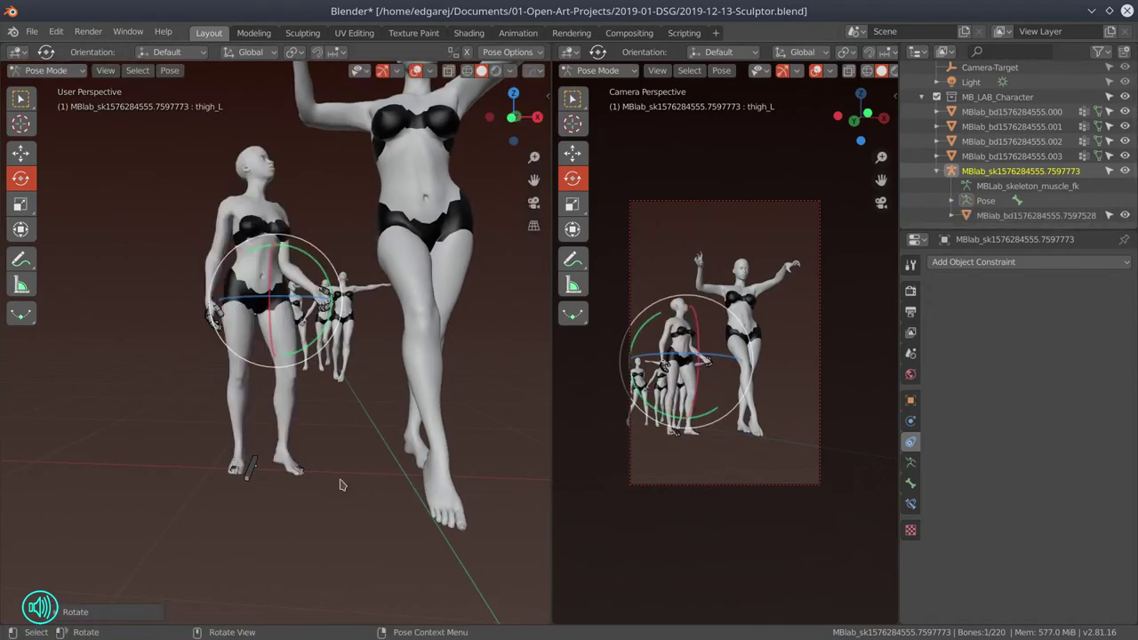
{"action": "left_click", "coordinate": [190, 602]}
{"action": "left_click_drag", "start_coordinate": [191, 601], "coordinate": [387, 478]}
{"action": "left_click_drag", "start_coordinate": [202, 454], "coordinate": [175, 454]}
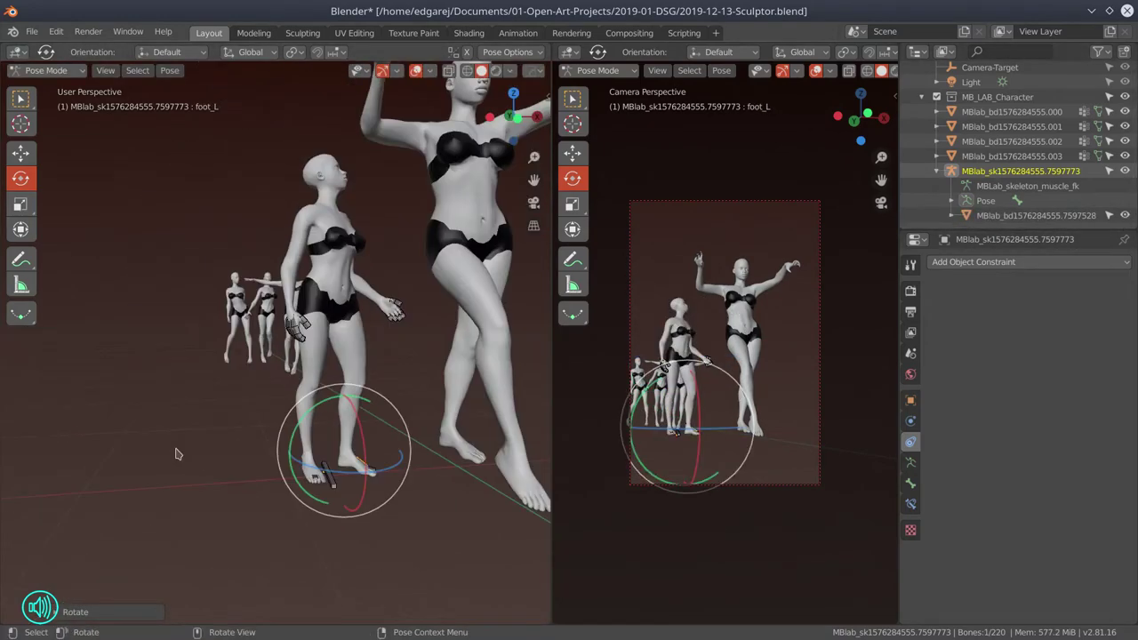
Show the camera view in Rendered shading with Ambient Occlusion on and a higher Sun contact-shadow bias
{"action": "key", "text": "ctrl+Tab"}
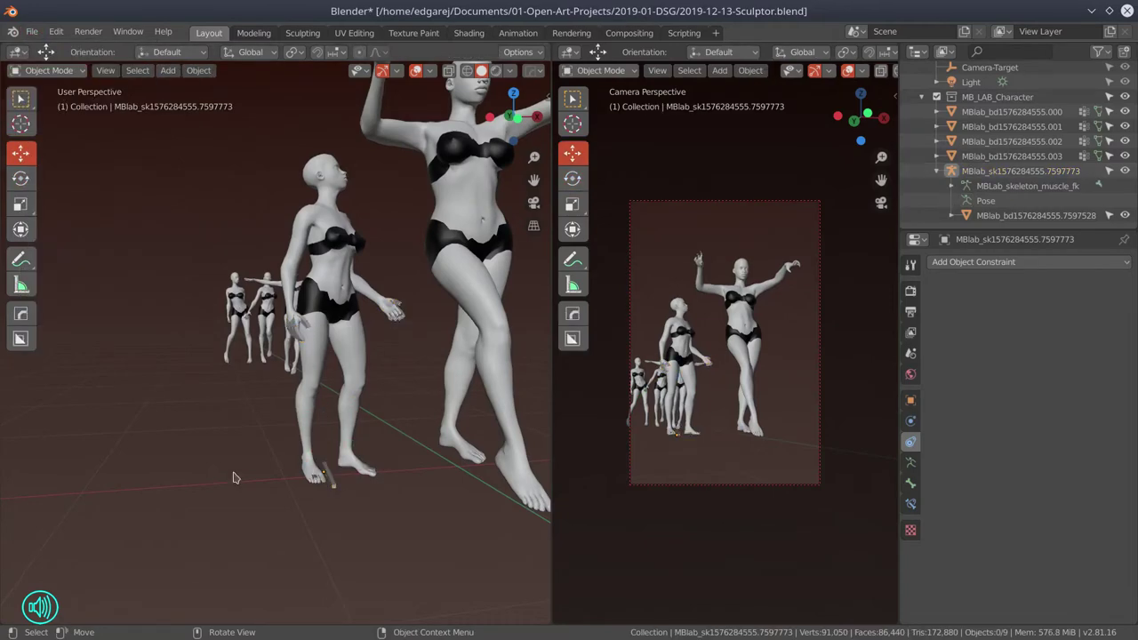
{"action": "key", "text": "Home"}
{"action": "scroll", "coordinate": [135, 303], "scroll_direction": "down", "scroll_amount": 2}
{"action": "left_click", "coordinate": [167, 70]}
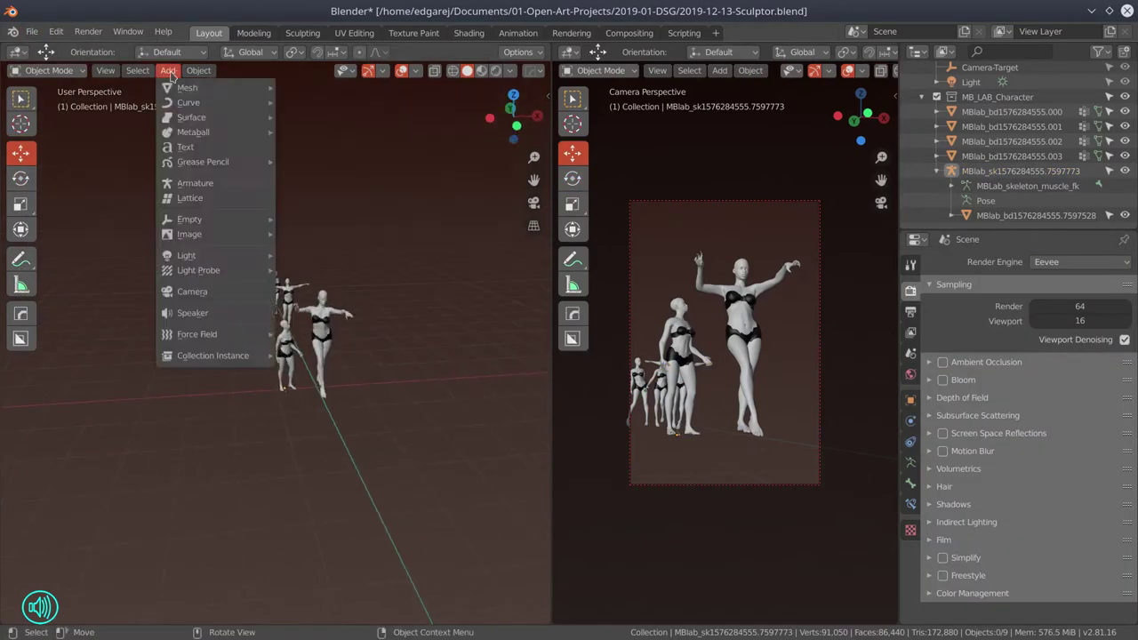
{"action": "scroll", "coordinate": [711, 70], "scroll_direction": "down", "scroll_amount": 3}
{"action": "left_click", "coordinate": [843, 70]}
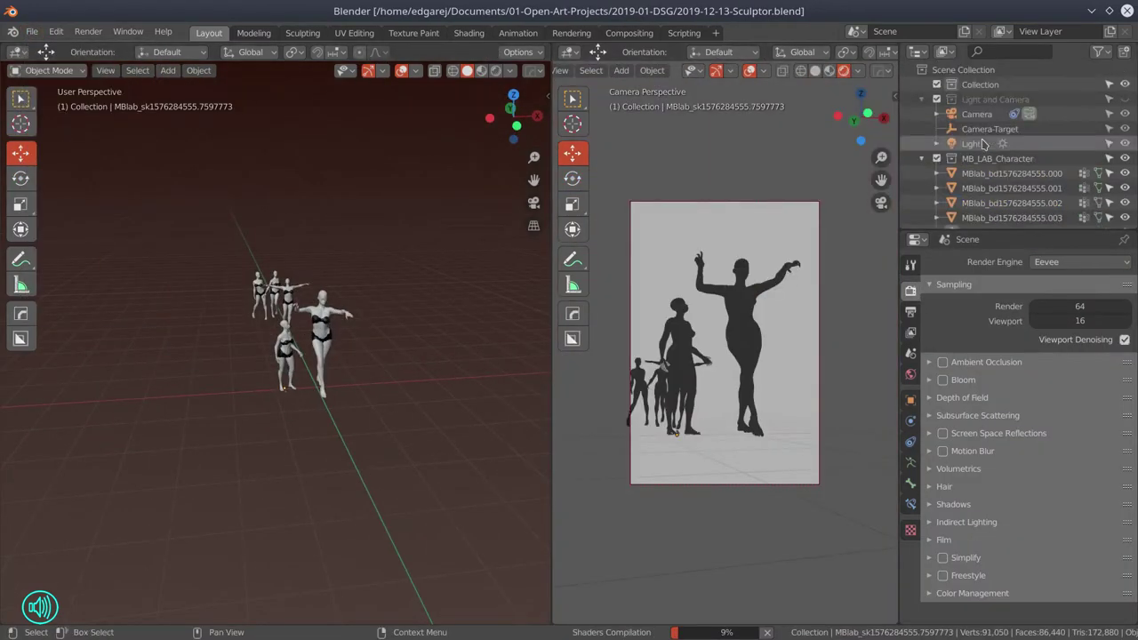
{"action": "left_click", "coordinate": [1124, 100]}
{"action": "left_click", "coordinate": [945, 366]}
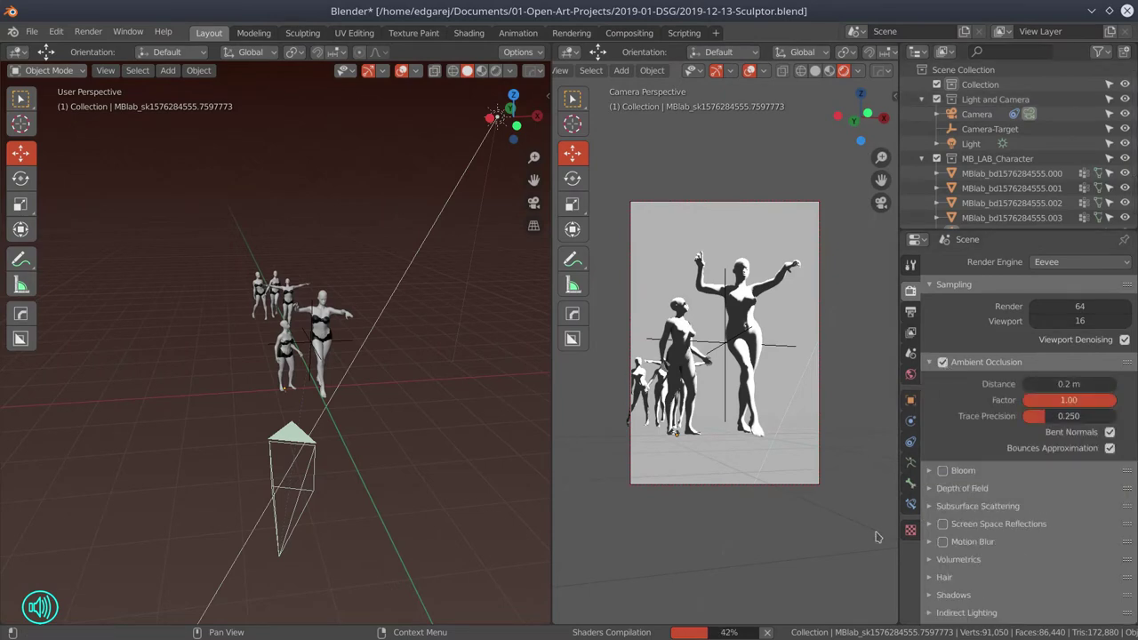
{"action": "left_click", "coordinate": [911, 464]}
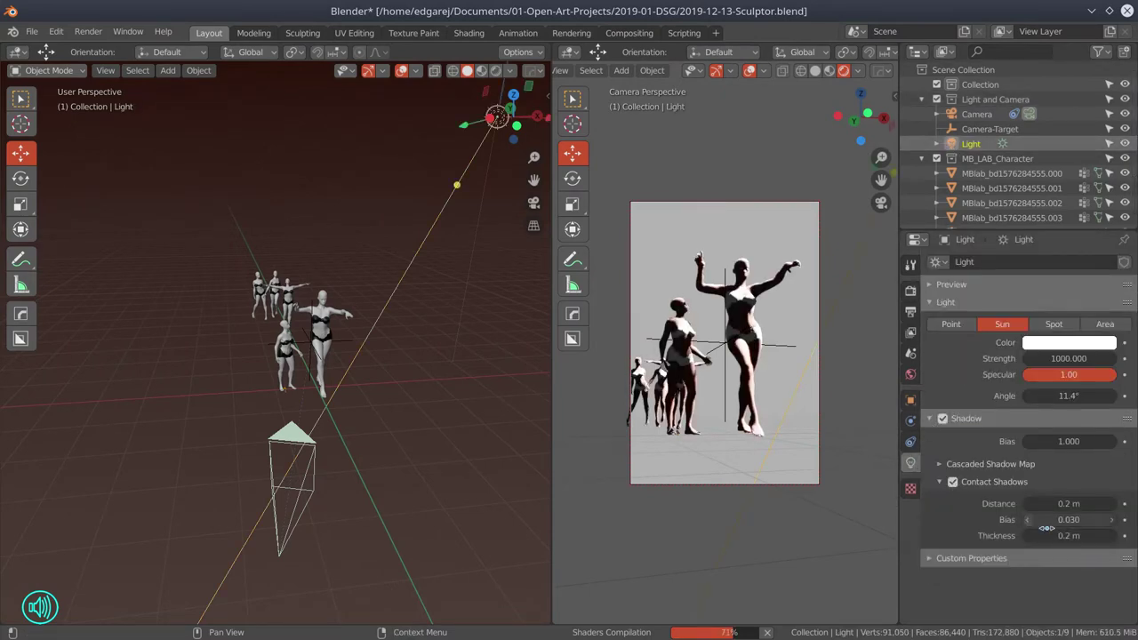
{"action": "left_click_drag", "start_coordinate": [1046, 526], "coordinate": [1040, 519]}
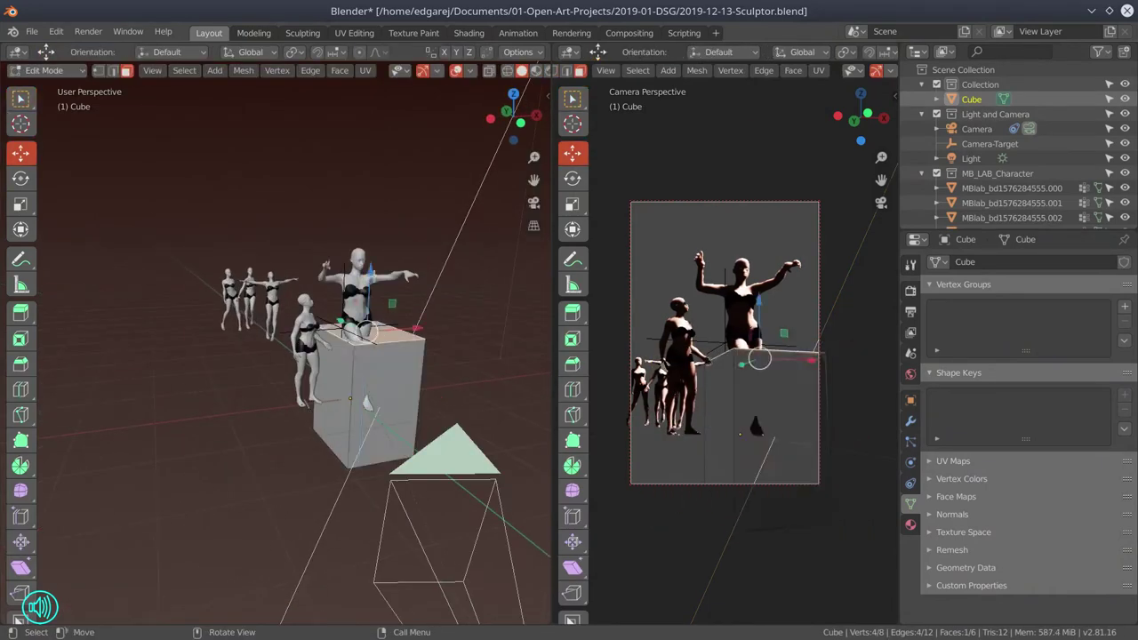
Finish the pedestal box, then add a floor plane turned into a wireframe grid
{"action": "key", "text": "Tab"}
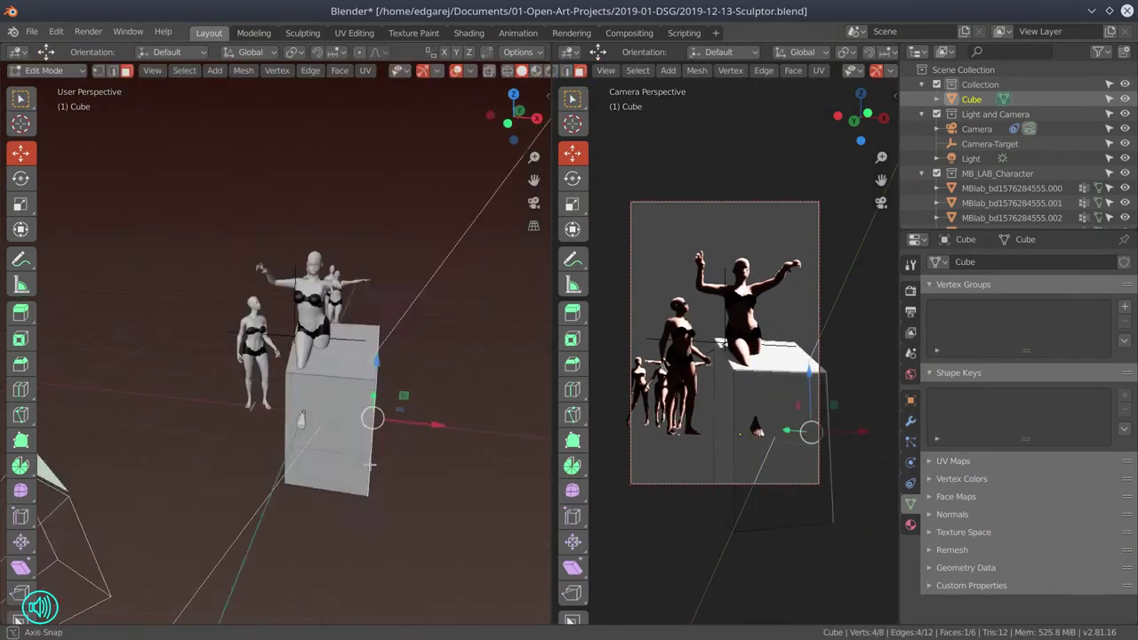
{"action": "left_click", "coordinate": [167, 70]}
{"action": "left_click", "coordinate": [317, 119]}
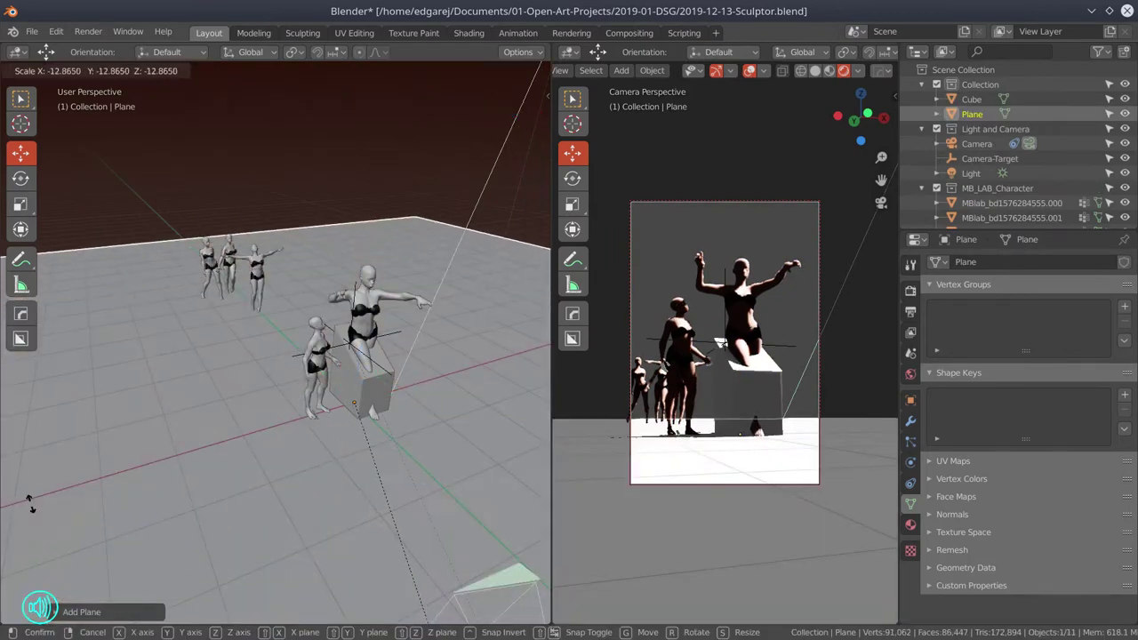
{"action": "key", "text": "Tab"}
{"action": "right_click", "coordinate": [204, 344]}
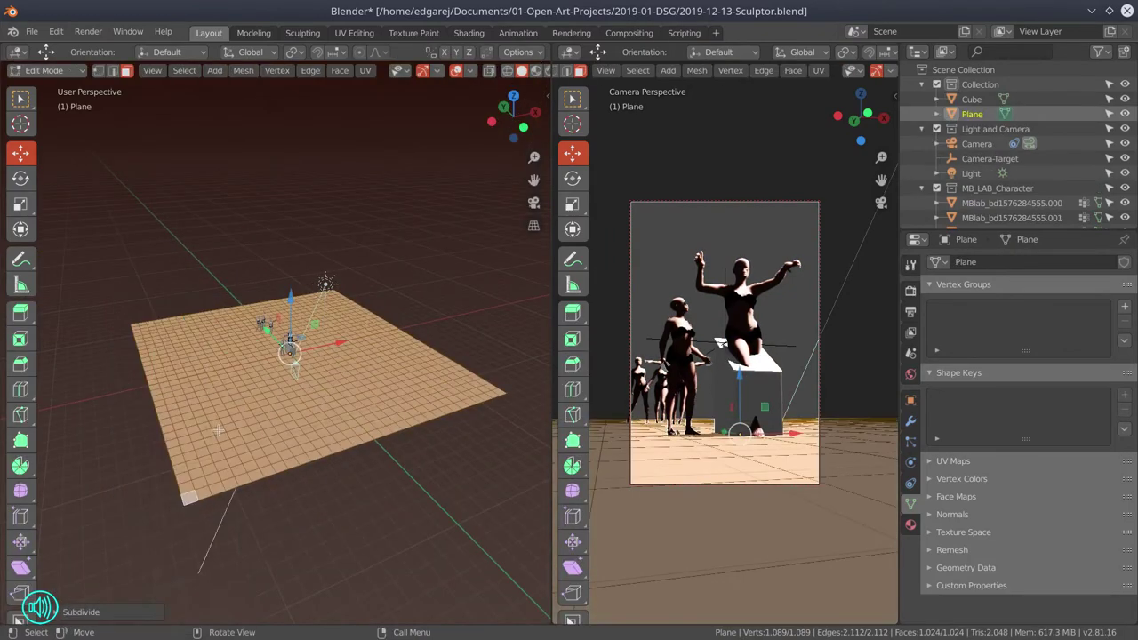
{"action": "key", "text": "Tab"}
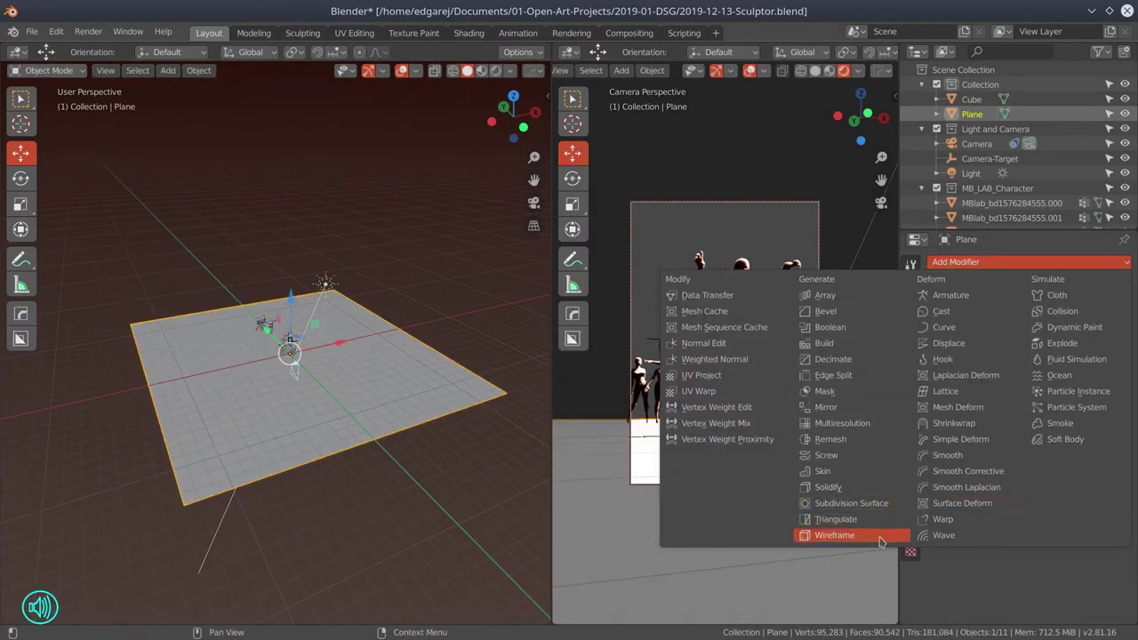
{"action": "left_click", "coordinate": [880, 535]}
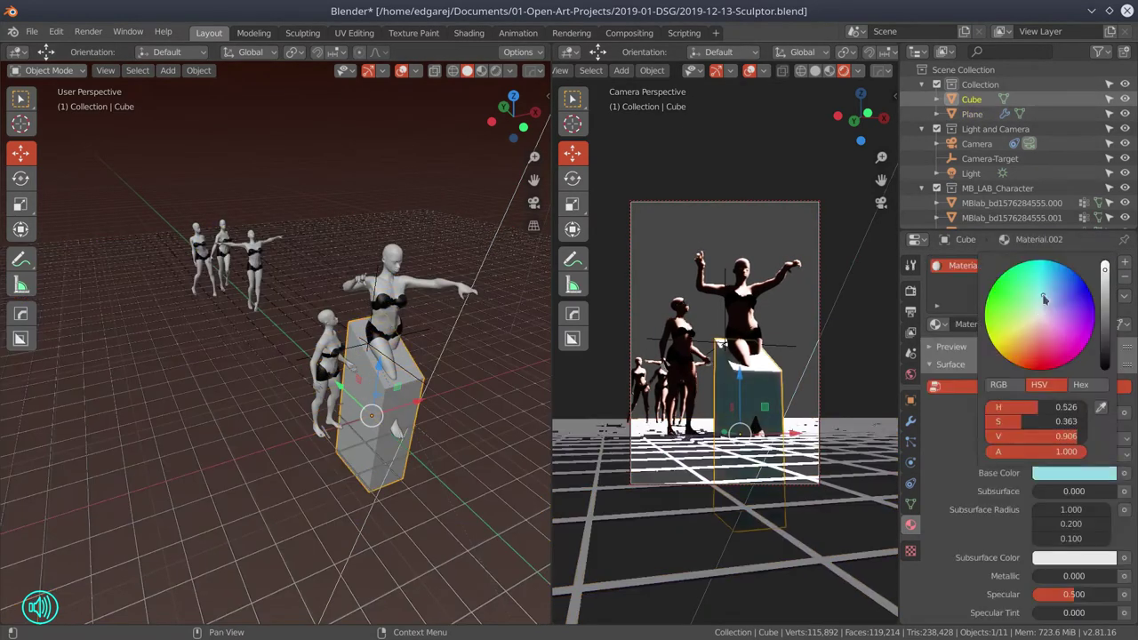
{"action": "left_click", "coordinate": [310, 190]}
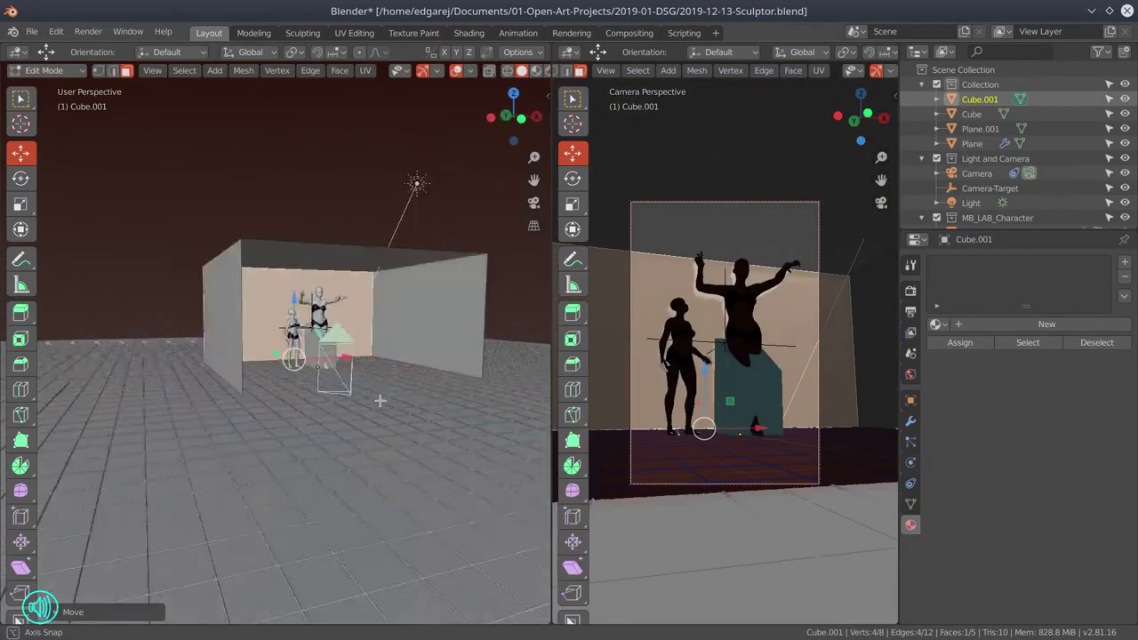
Add two loop cuts around the box and select one of its faces
{"action": "left_click_drag", "start_coordinate": [380, 401], "coordinate": [352, 400]}
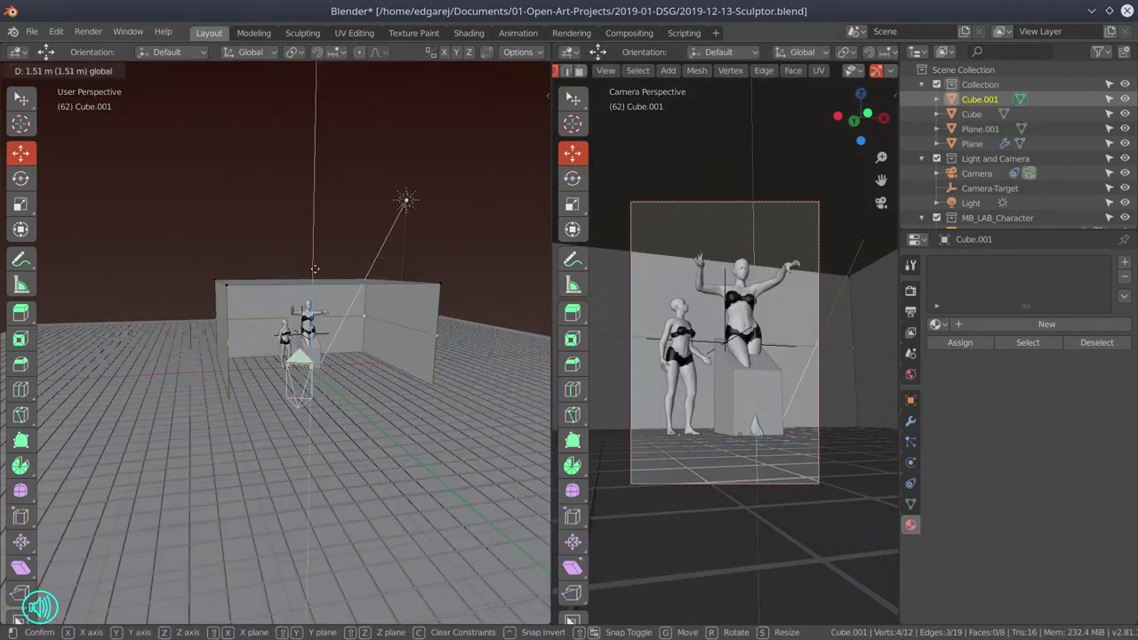
{"action": "key", "text": "ctrl+r"}
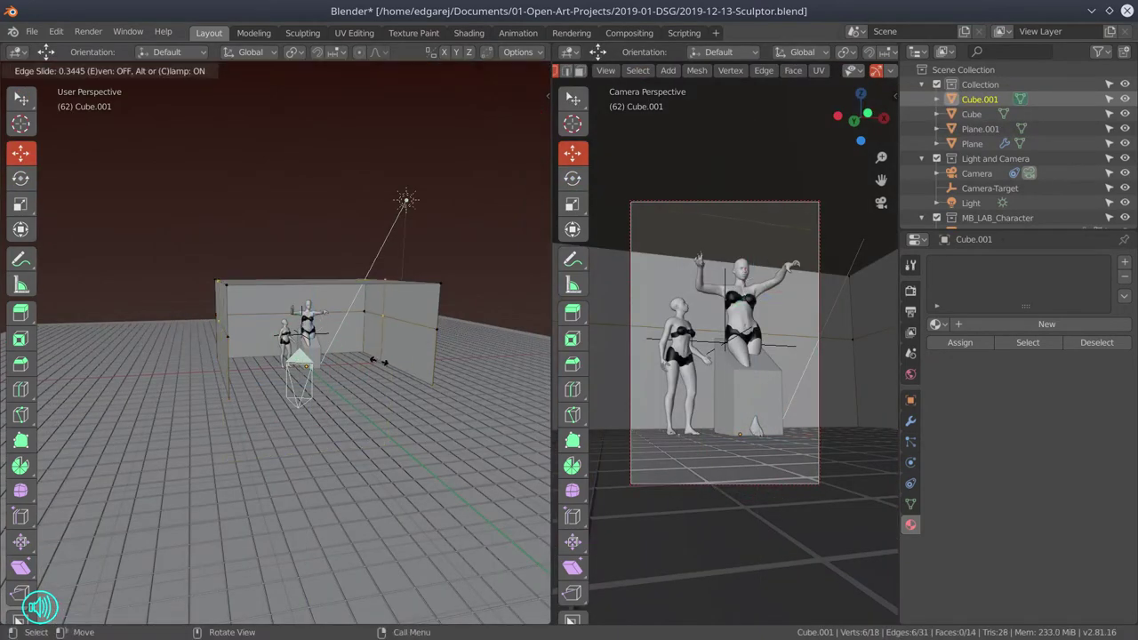
{"action": "left_click", "coordinate": [379, 361]}
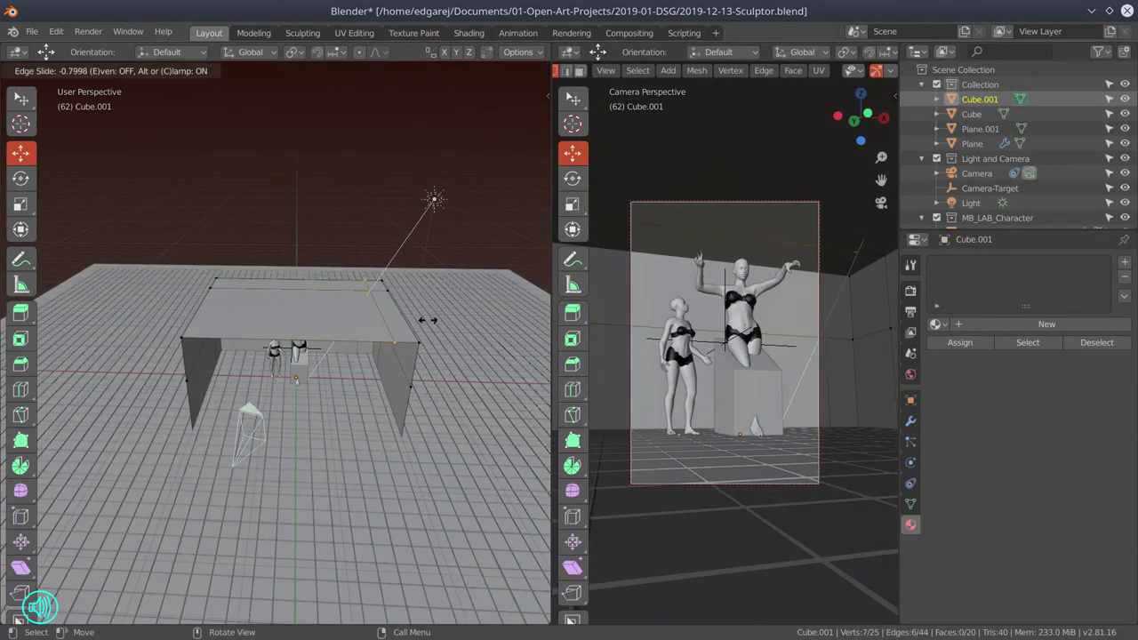
{"action": "left_click", "coordinate": [427, 319]}
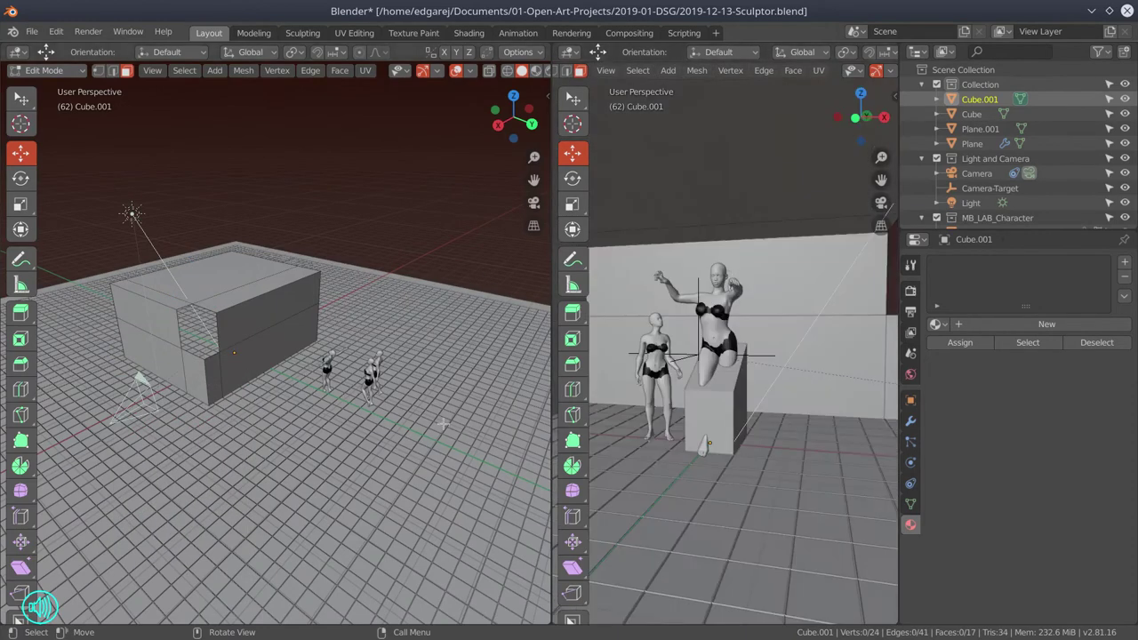
{"action": "left_click", "coordinate": [192, 329]}
Move the camera target to reframe the shot of the figures
{"action": "left_click_drag", "start_coordinate": [816, 402], "coordinate": [805, 366]}
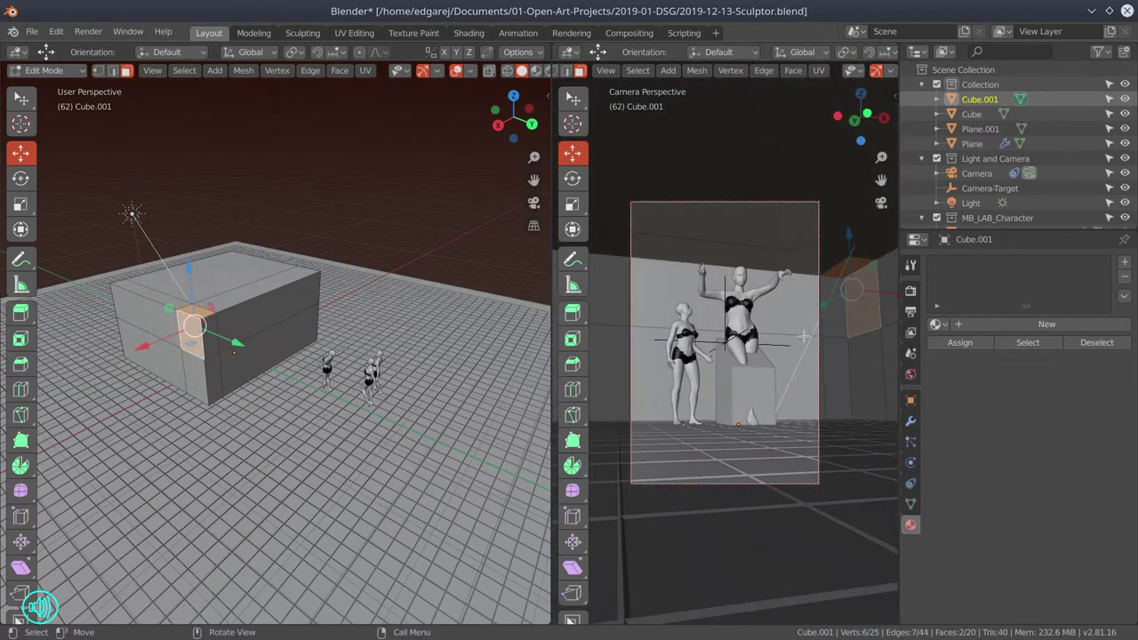
{"action": "left_click", "coordinate": [989, 188]}
{"action": "key", "text": "Tab"}
{"action": "key", "text": "g"}
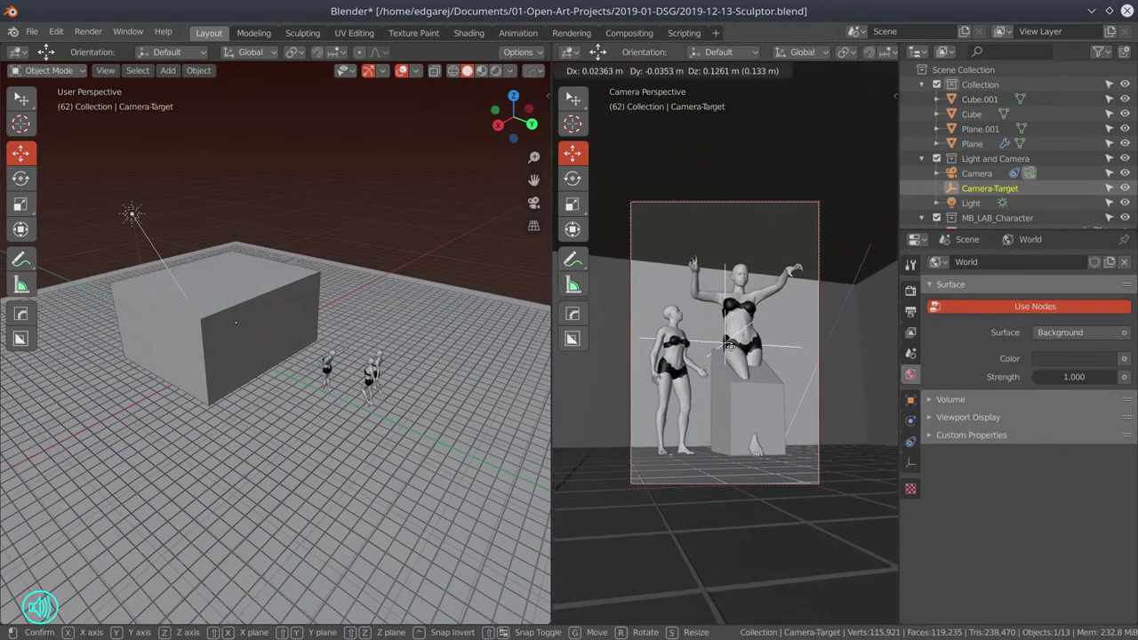
{"action": "left_click", "coordinate": [727, 345]}
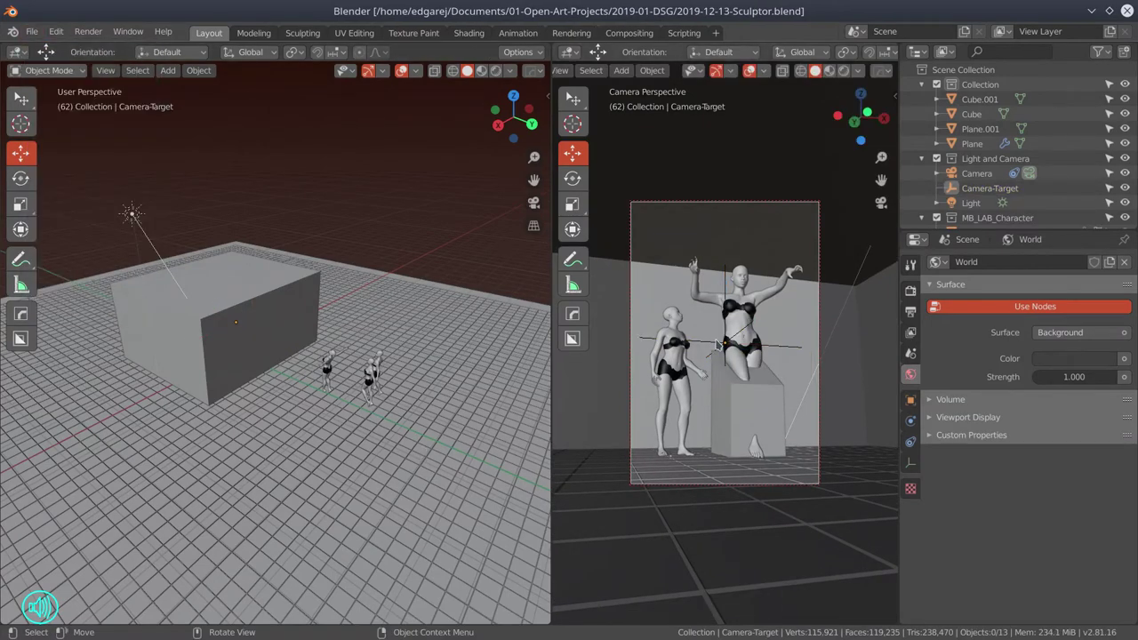
Toggle Cube.001 in and out of Edit Mode, select the sun light, and orbit the left view
{"action": "left_click", "coordinate": [979, 98]}
{"action": "key", "text": "Tab"}
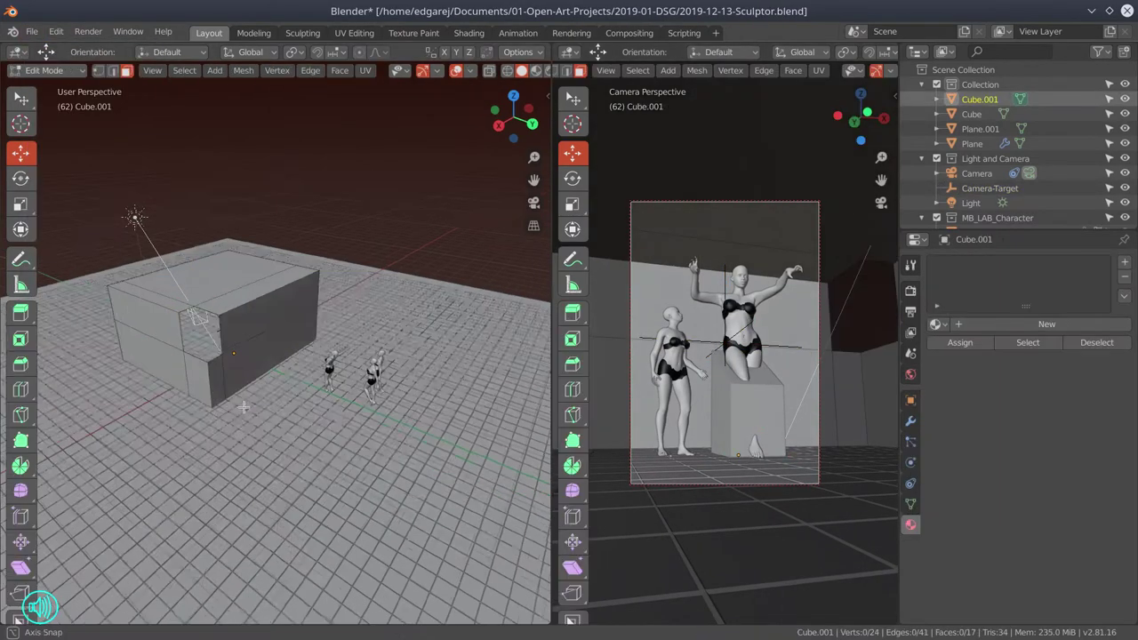
{"action": "key", "text": "Tab"}
{"action": "left_click", "coordinate": [970, 203]}
{"action": "left_click_drag", "start_coordinate": [294, 355], "coordinate": [410, 373]}
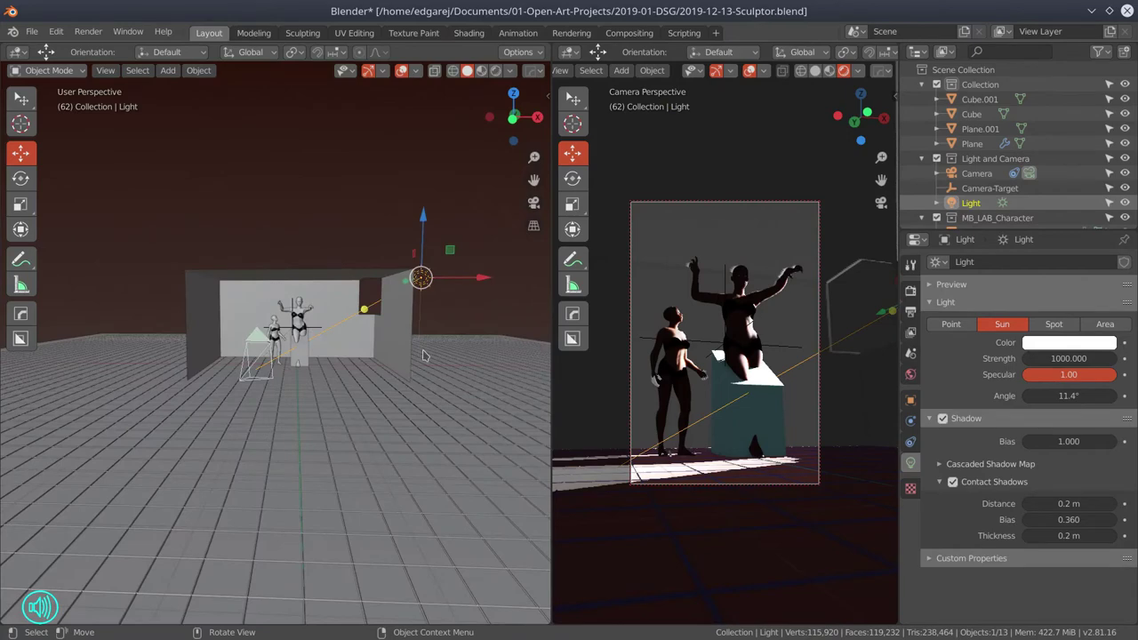
Review the render settings, including Volumetrics and the Sun light options, then bring up the render engine choices
{"action": "left_click", "coordinate": [910, 353]}
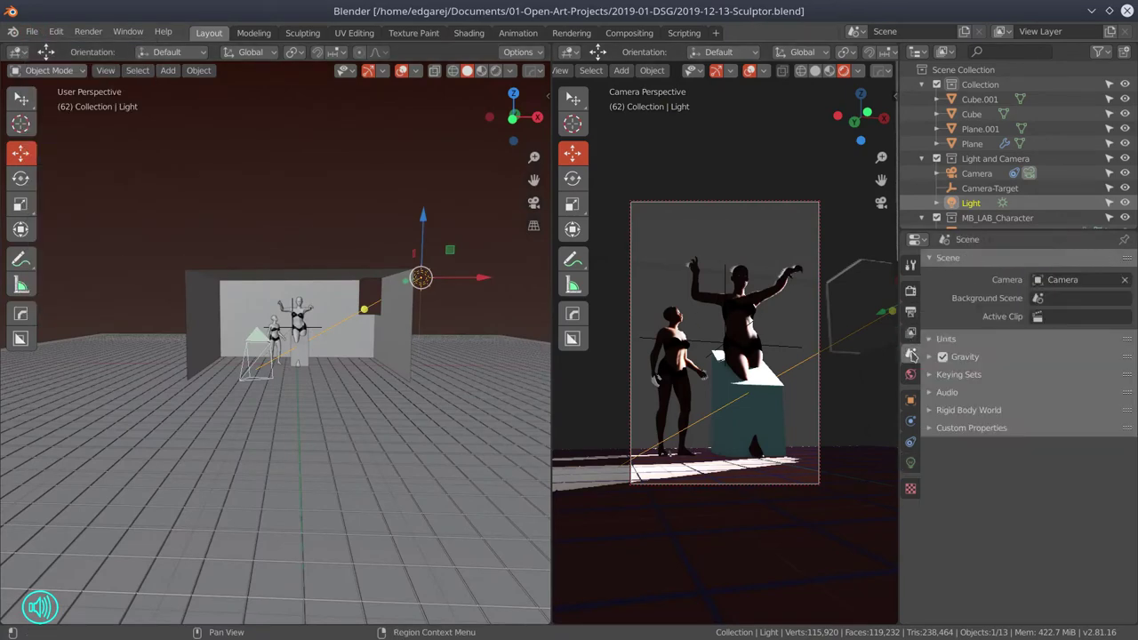
{"action": "left_click", "coordinate": [910, 289]}
{"action": "left_click", "coordinate": [958, 559]}
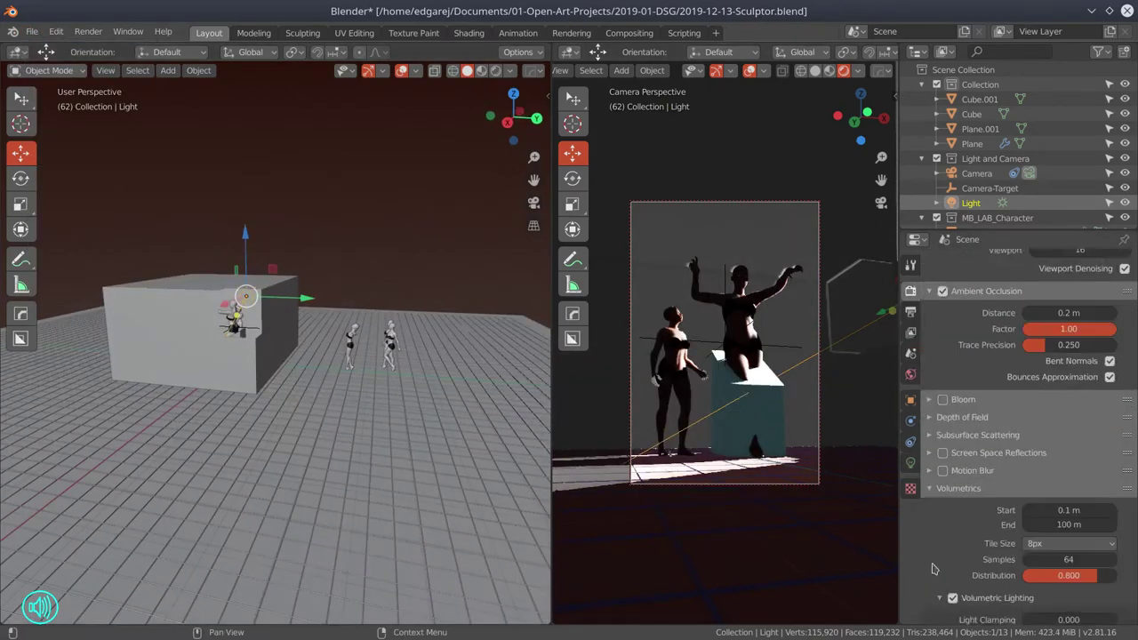
{"action": "scroll", "coordinate": [1022, 445], "scroll_direction": "down", "scroll_amount": 5}
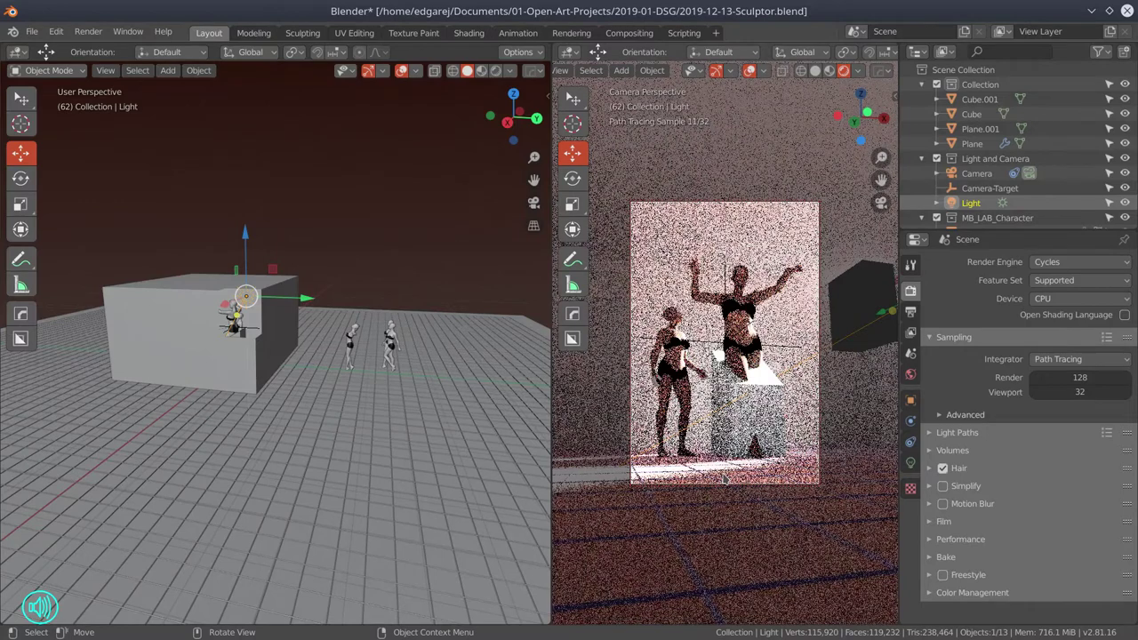
{"action": "left_click_drag", "start_coordinate": [952, 449], "coordinate": [957, 432]}
{"action": "scroll", "coordinate": [1006, 505], "scroll_direction": "down", "scroll_amount": 7}
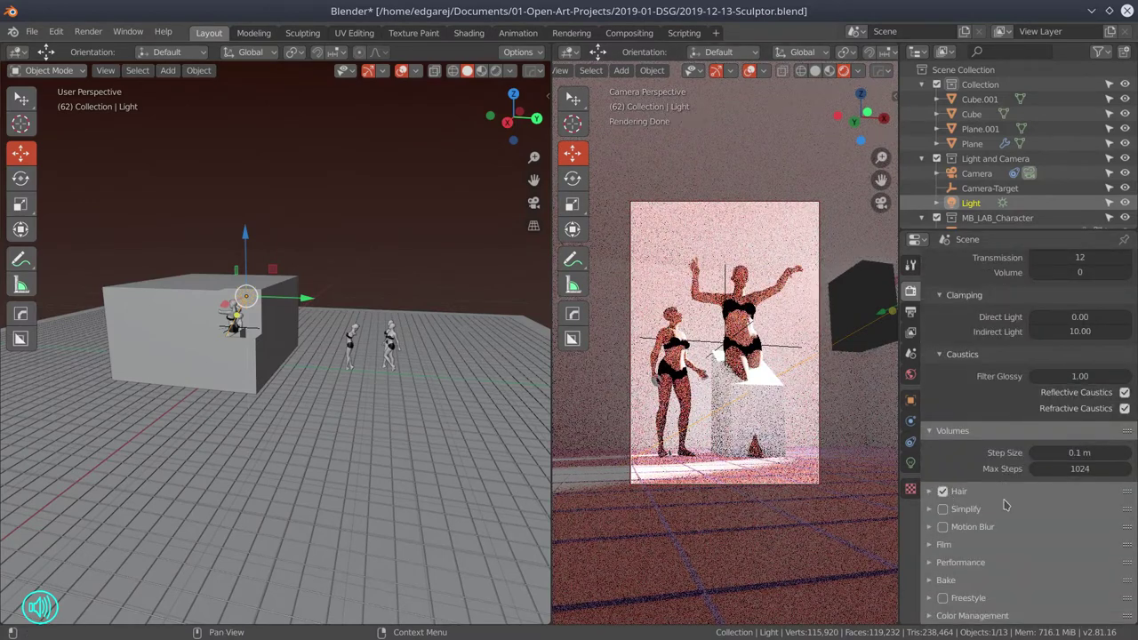
{"action": "left_click", "coordinate": [910, 462]}
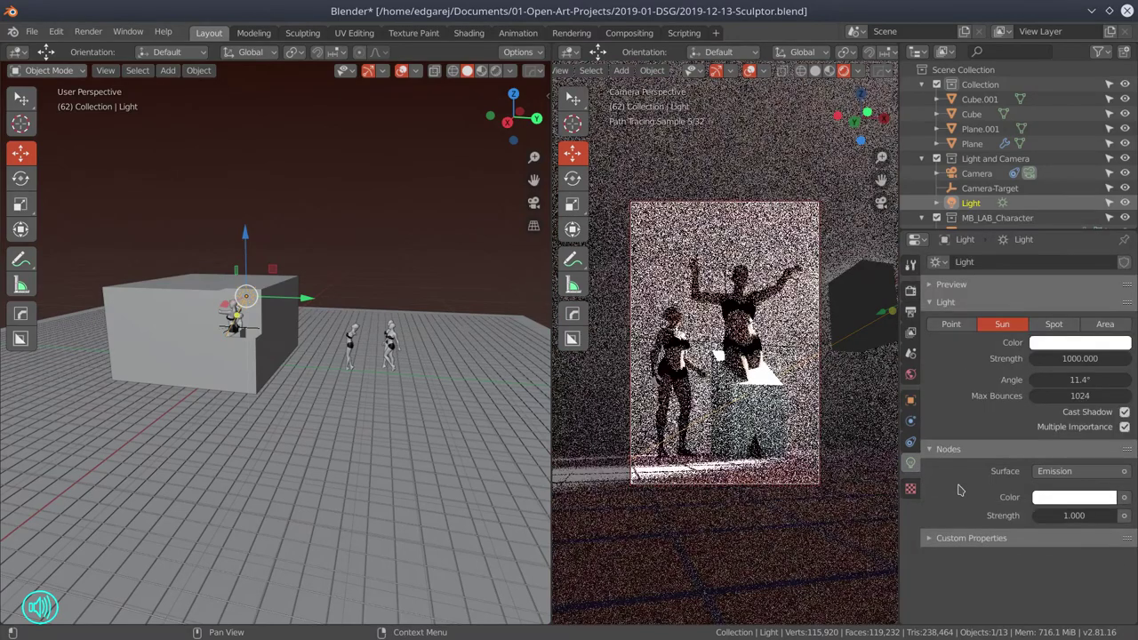
{"action": "left_click", "coordinate": [910, 292]}
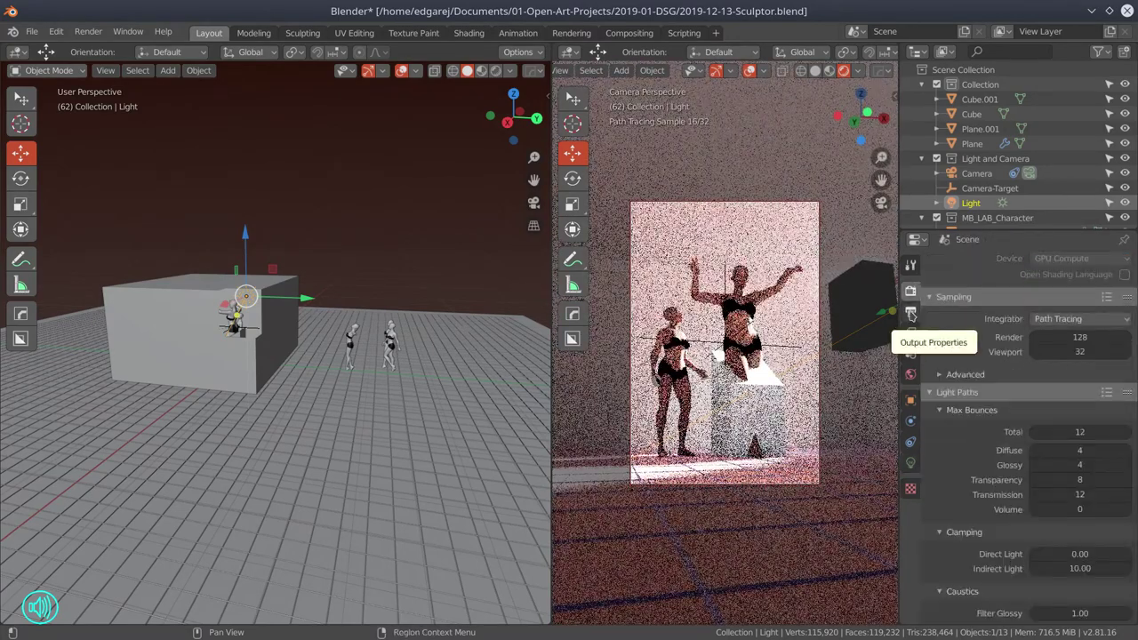
{"action": "left_click", "coordinate": [1080, 261]}
Switch back to Eevee and set the volumetric tile size to 16px
{"action": "left_click", "coordinate": [1080, 224]}
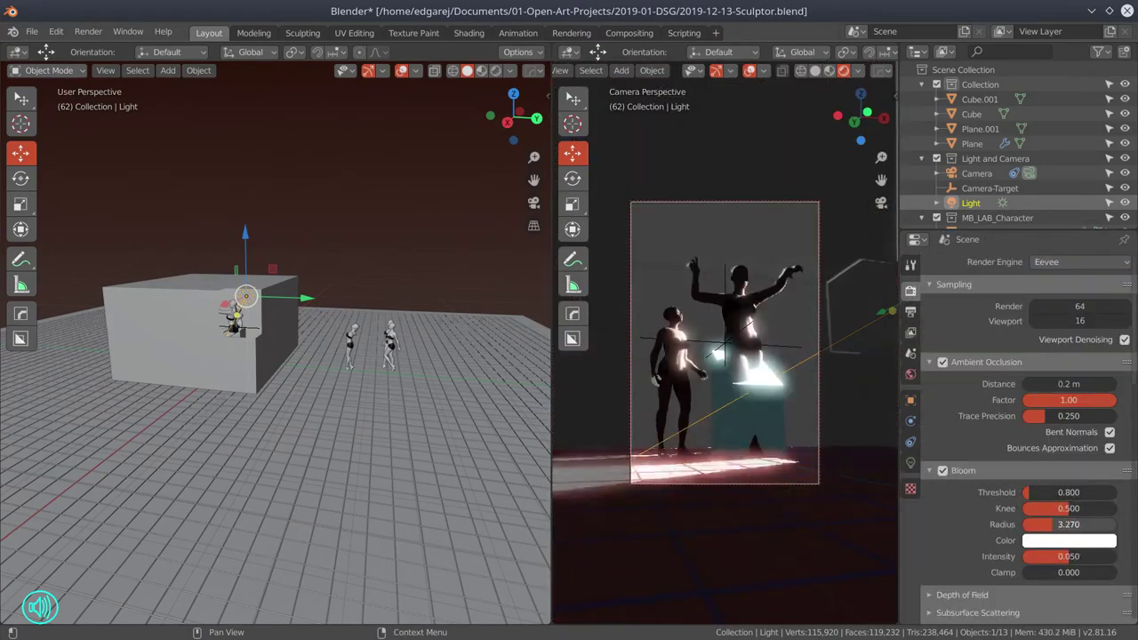
{"action": "left_click", "coordinate": [937, 595]}
{"action": "scroll", "coordinate": [938, 595], "scroll_direction": "down", "scroll_amount": 2}
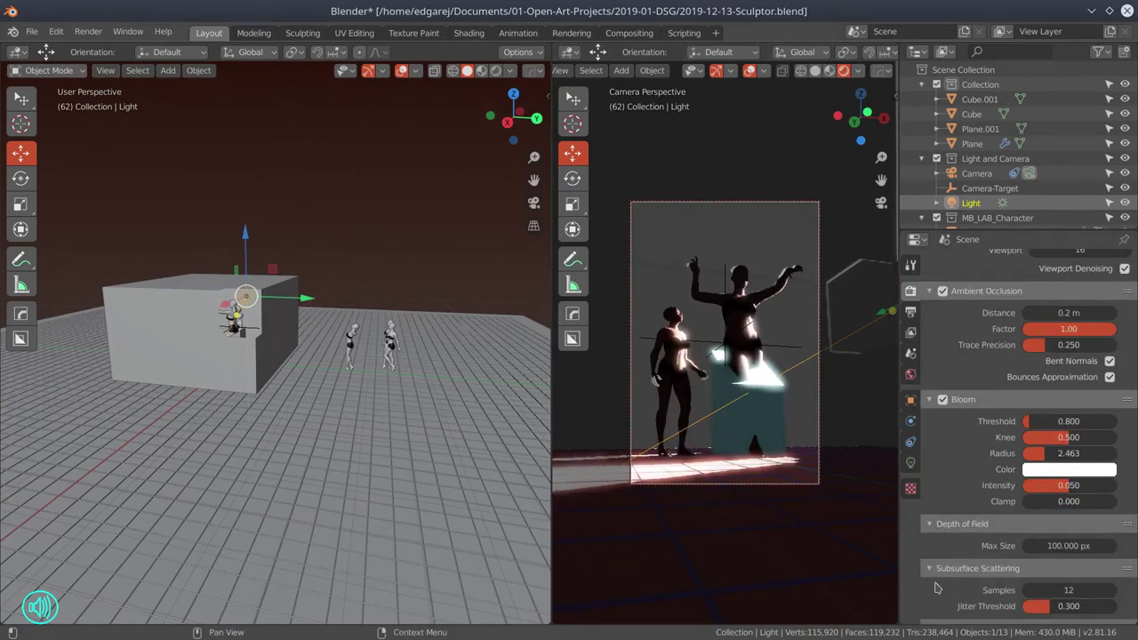
{"action": "scroll", "coordinate": [935, 589], "scroll_direction": "down", "scroll_amount": 8}
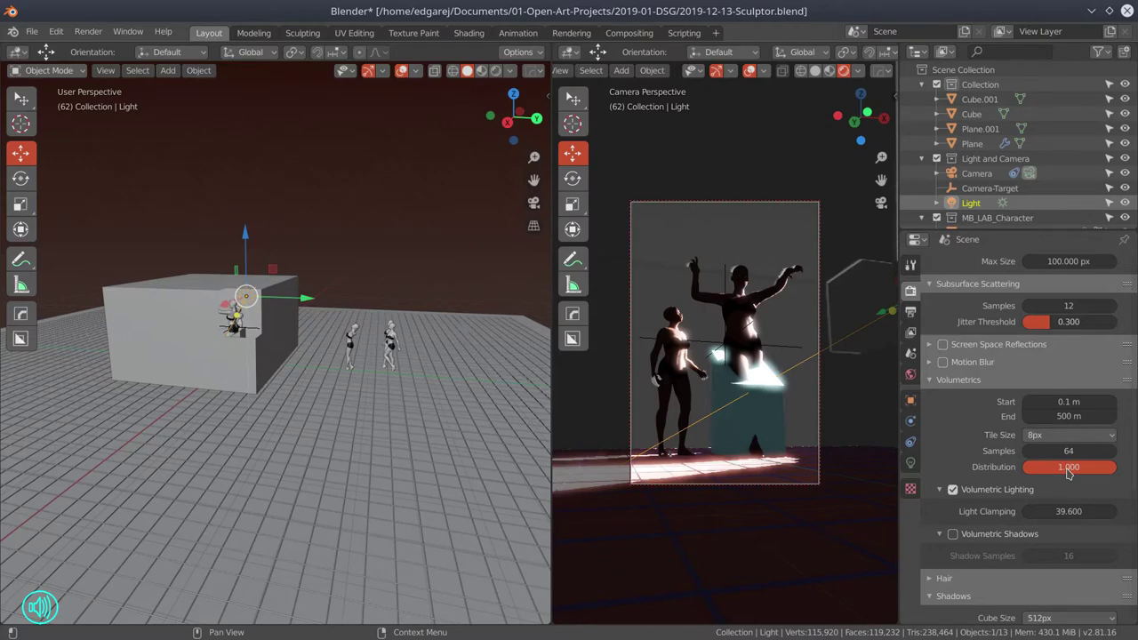
{"action": "left_click", "coordinate": [1037, 499]}
{"action": "scroll", "coordinate": [935, 394], "scroll_direction": "down", "scroll_amount": 7}
{"action": "scroll", "coordinate": [935, 394], "scroll_direction": "up", "scroll_amount": 6}
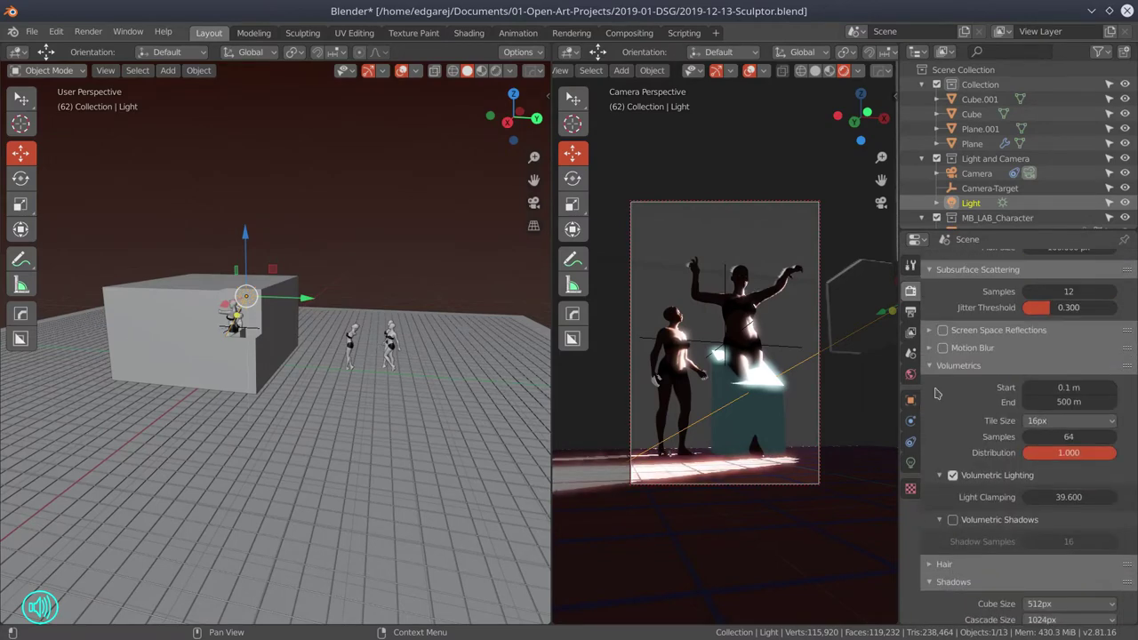
{"action": "scroll", "coordinate": [1041, 406], "scroll_direction": "up", "scroll_amount": 4}
{"action": "scroll", "coordinate": [1058, 458], "scroll_direction": "up", "scroll_amount": 2}
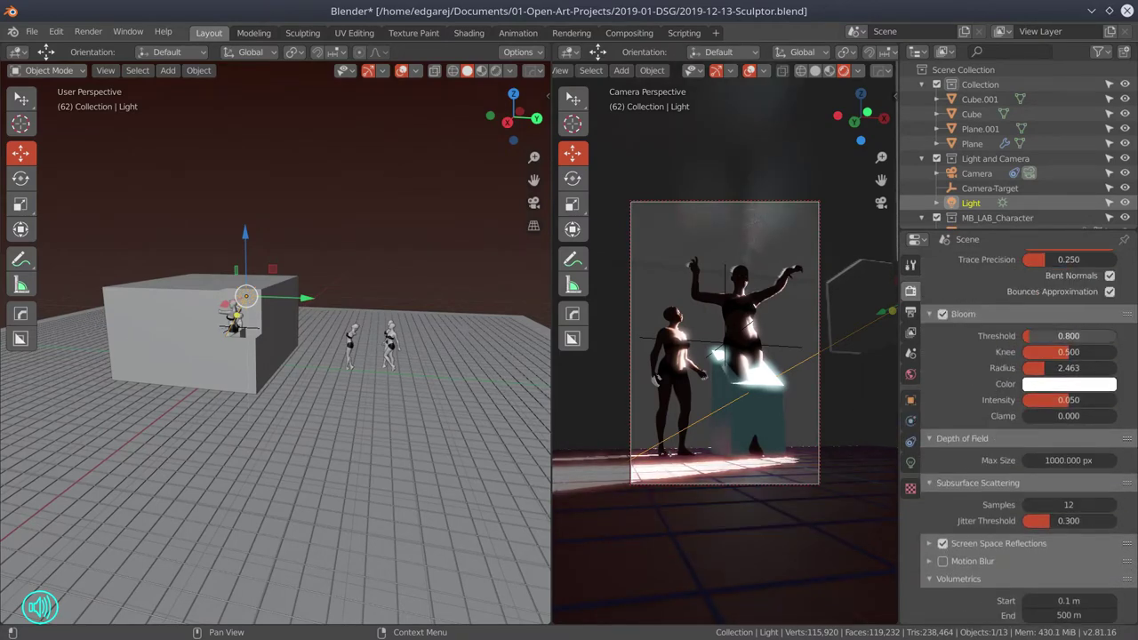
Give the bloom a warm orange colour with threshold 0.870 and radius 1.988
{"action": "left_click_drag", "start_coordinate": [1068, 336], "coordinate": [1071, 367]}
{"action": "left_click_drag", "start_coordinate": [1042, 355], "coordinate": [1090, 355]}
{"action": "left_click", "coordinate": [1068, 384]}
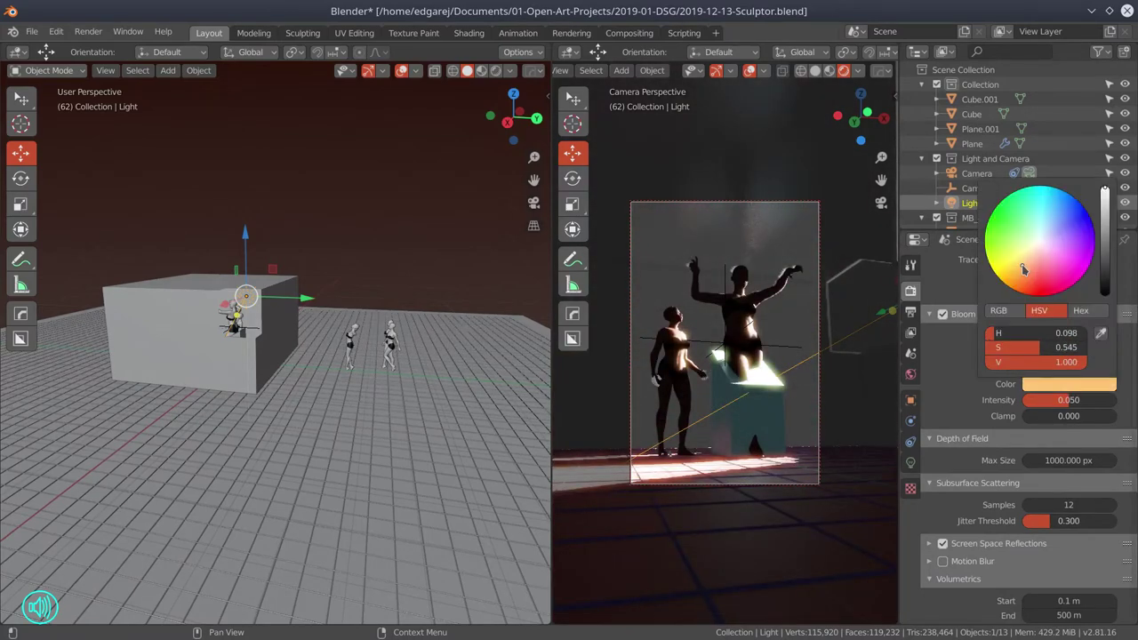
{"action": "left_click", "coordinate": [1021, 264]}
{"action": "left_click_drag", "start_coordinate": [1031, 416], "coordinate": [1066, 416]}
{"action": "scroll", "coordinate": [1053, 369], "scroll_direction": "up", "scroll_amount": 4}
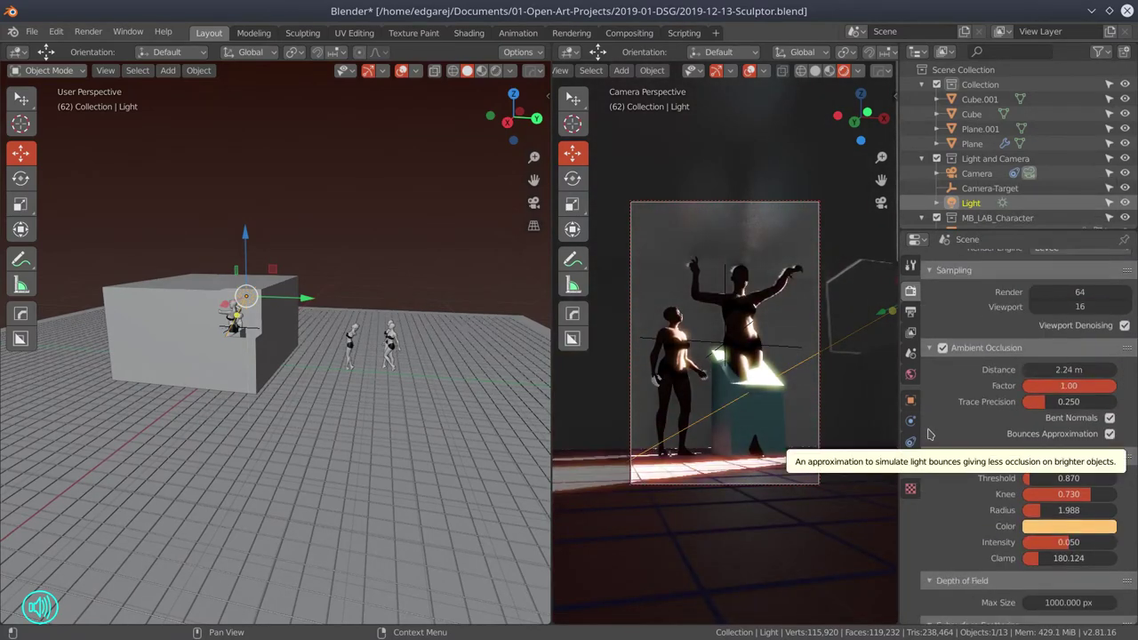
Bake indirect lighting with 15 diffuse bounces and save the blend file
{"action": "scroll", "coordinate": [1053, 369], "scroll_direction": "down", "scroll_amount": 15}
{"action": "scroll", "coordinate": [951, 569], "scroll_direction": "down", "scroll_amount": 2}
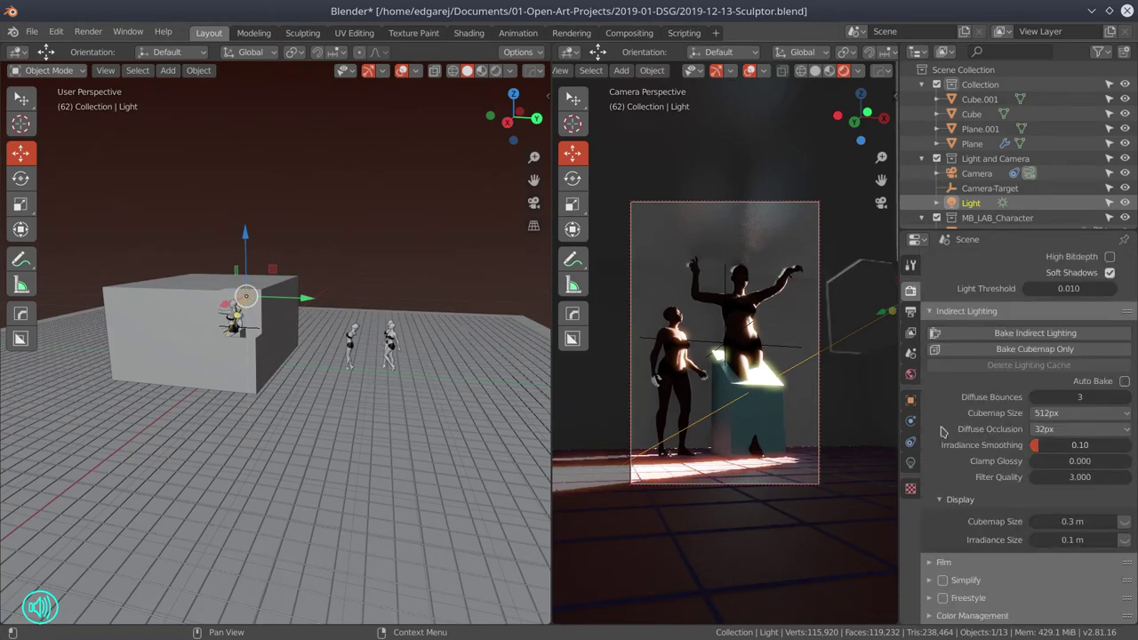
{"action": "left_click", "coordinate": [1033, 333]}
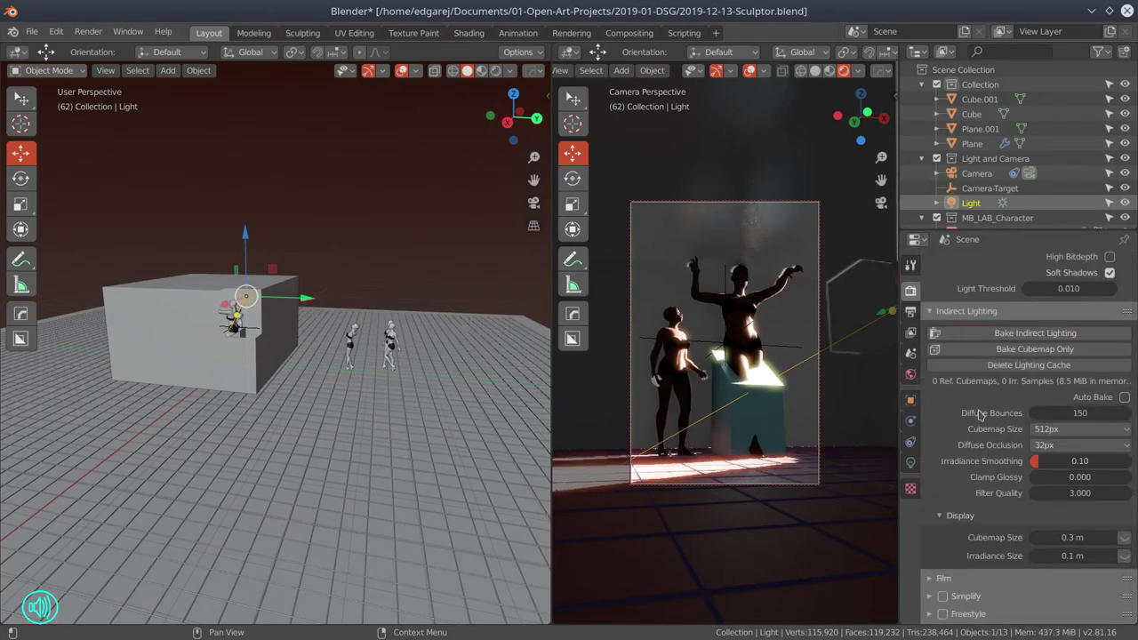
{"action": "scroll", "coordinate": [1081, 412], "scroll_direction": "down", "scroll_amount": 1}
{"action": "left_click", "coordinate": [31, 31]}
{"action": "left_click", "coordinate": [67, 131]}
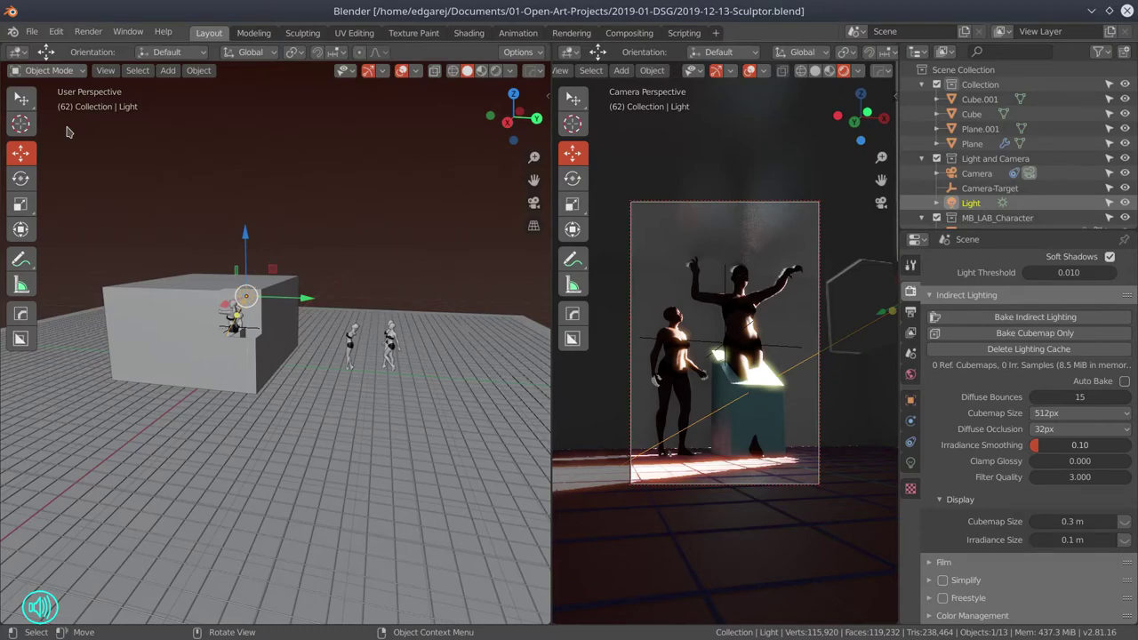
Hide the large box Cube.001 and add a new cube
{"action": "left_click", "coordinate": [216, 305]}
{"action": "key", "text": "h"}
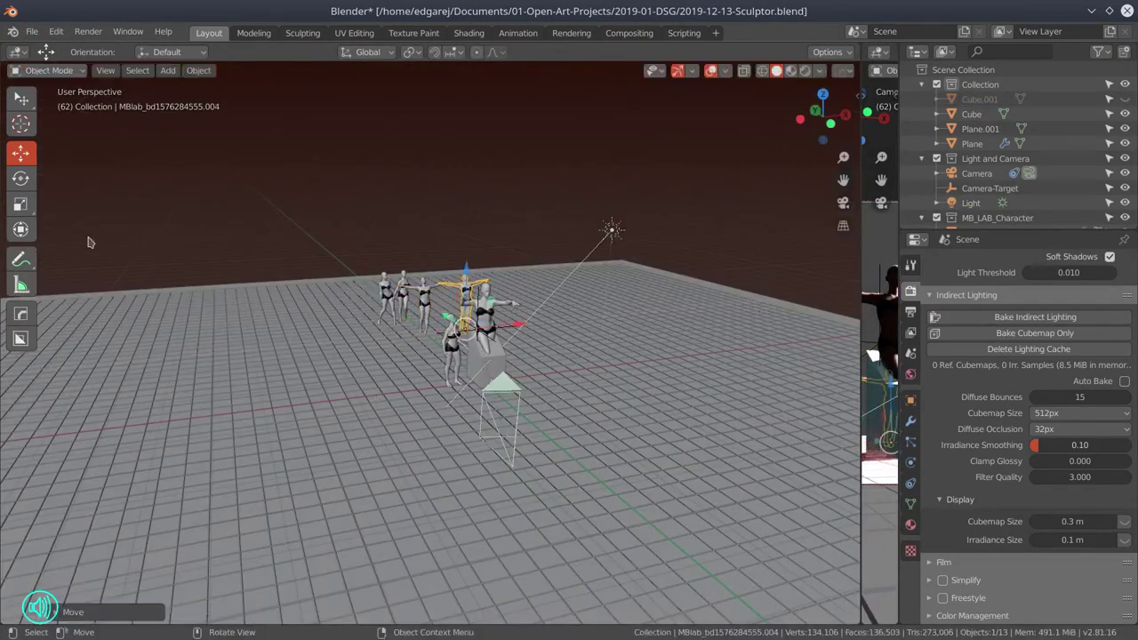
{"action": "left_click", "coordinate": [167, 70]}
{"action": "mouse_move", "coordinate": [195, 76]}
{"action": "left_click", "coordinate": [307, 103]}
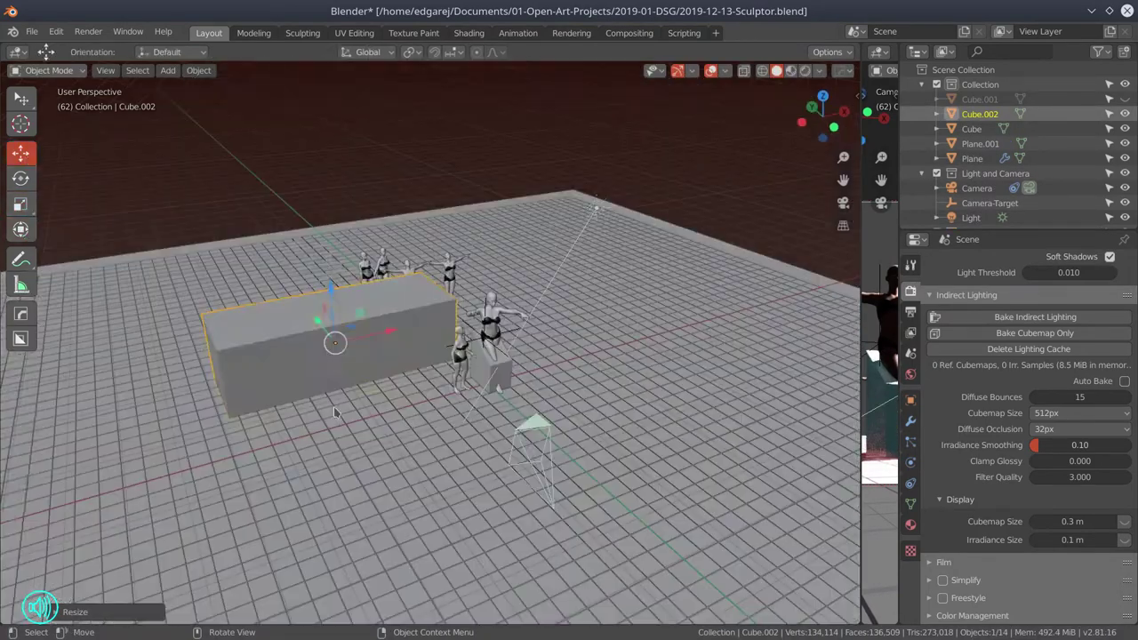
Bevel a vertical edge of the new cube and add loop cuts across it
{"action": "key", "text": "Tab"}
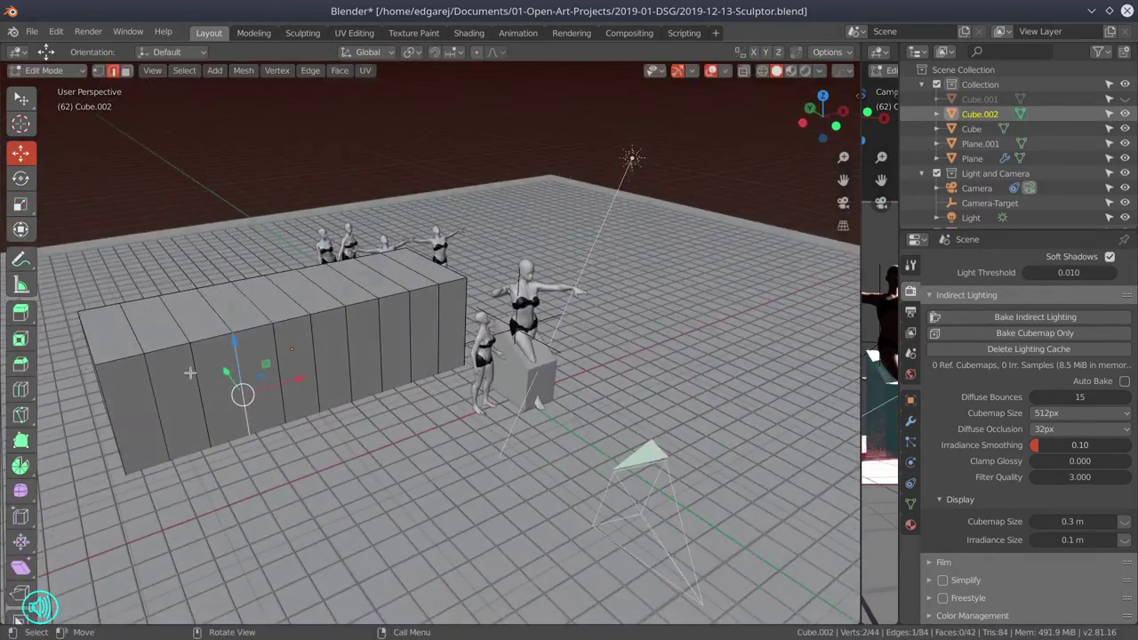
{"action": "left_click", "coordinate": [190, 371]}
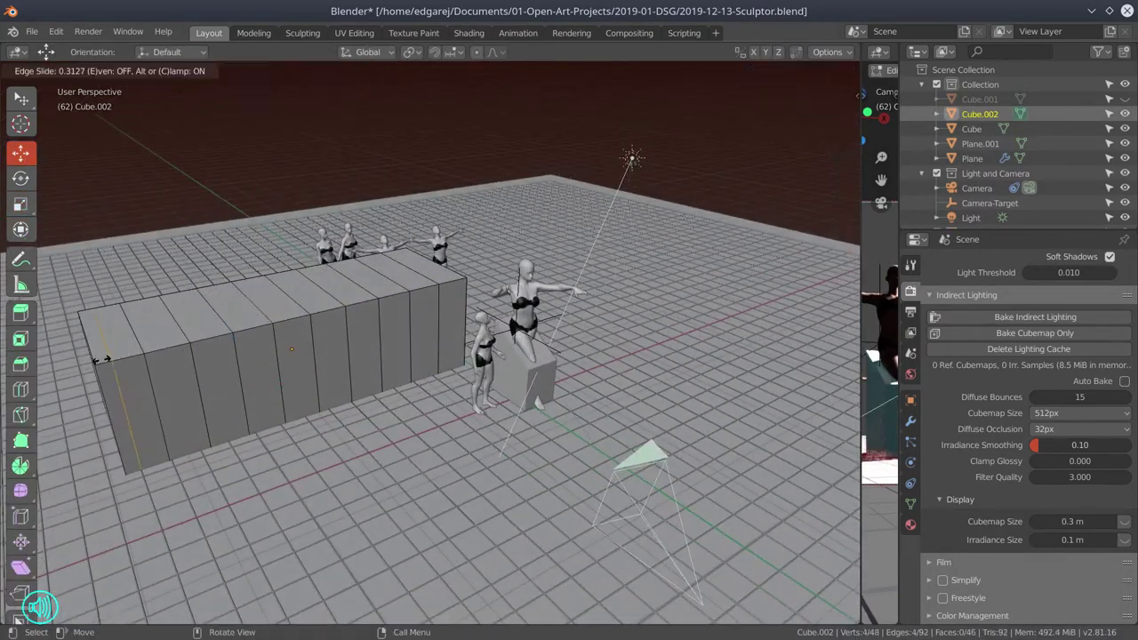
{"action": "key", "text": "ctrl+b"}
{"action": "key", "text": "Escape"}
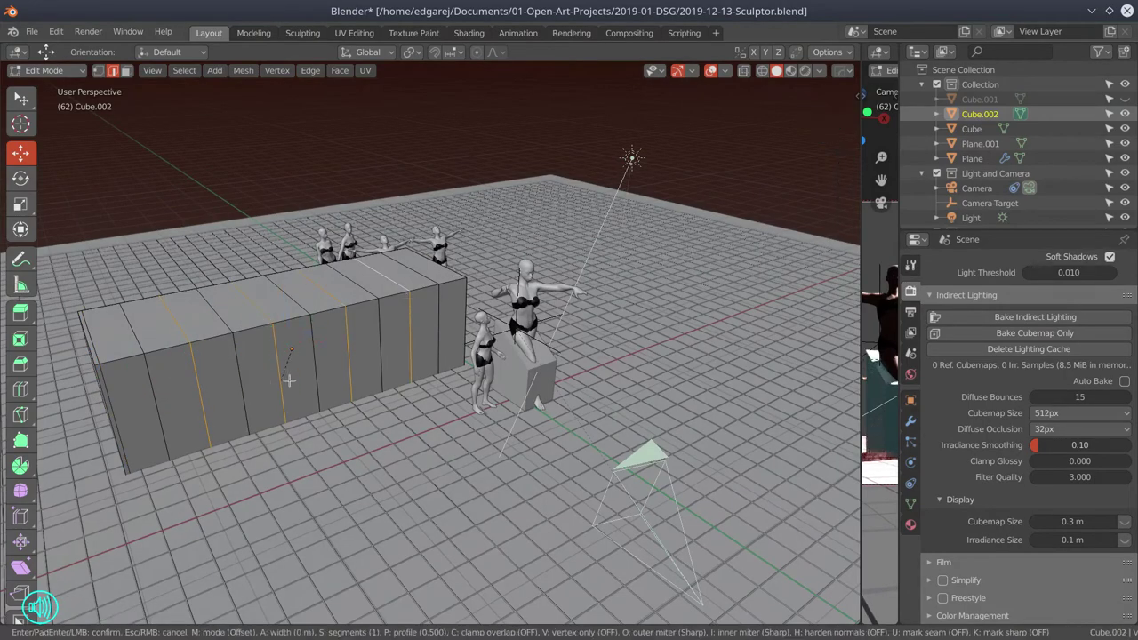
{"action": "key", "text": "ctrl+r"}
{"action": "left_click", "coordinate": [278, 342]}
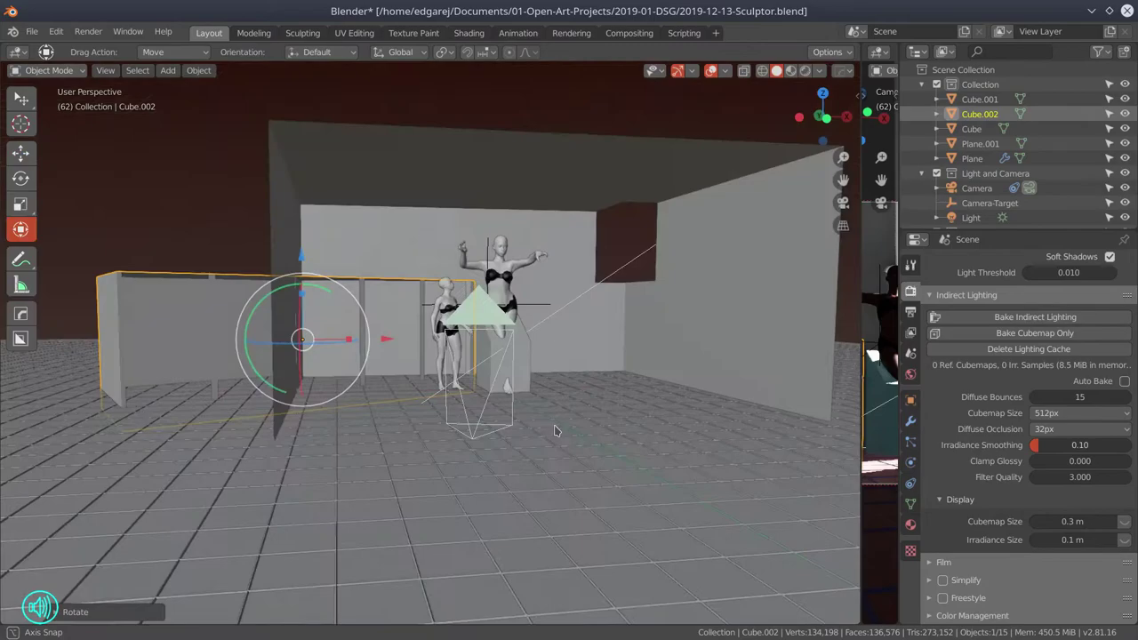
Enlarge the camera view and duplicate a figure, placing the copy further away
{"action": "left_click_drag", "start_coordinate": [861, 469], "coordinate": [422, 468]}
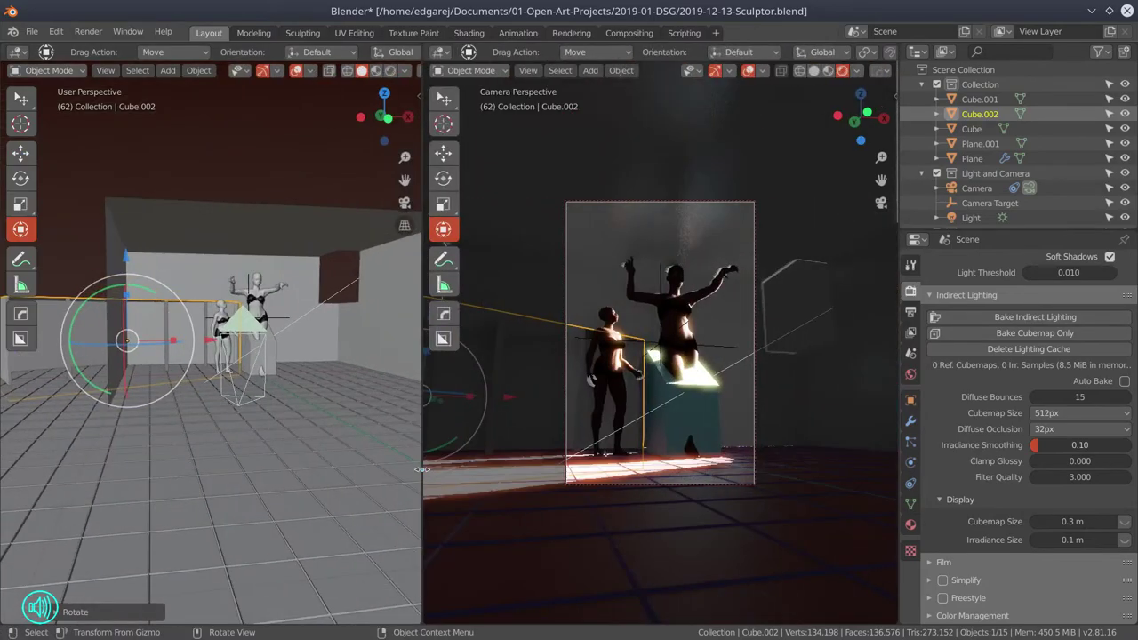
{"action": "left_click", "coordinate": [910, 524]}
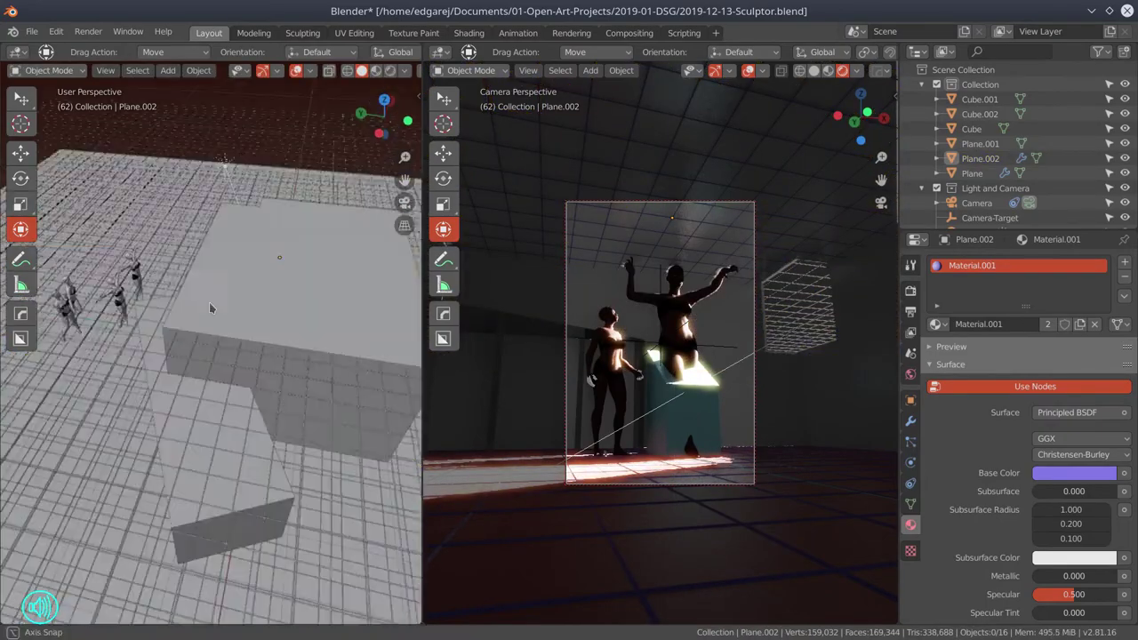
{"action": "key", "text": "shift+d"}
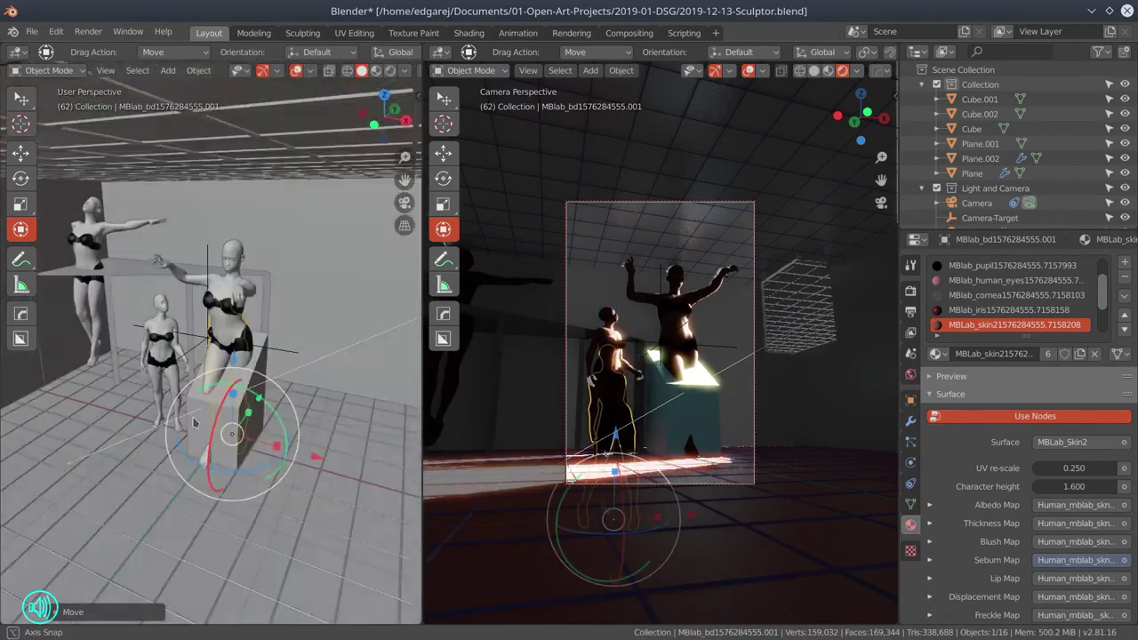
{"action": "key", "text": "g"}
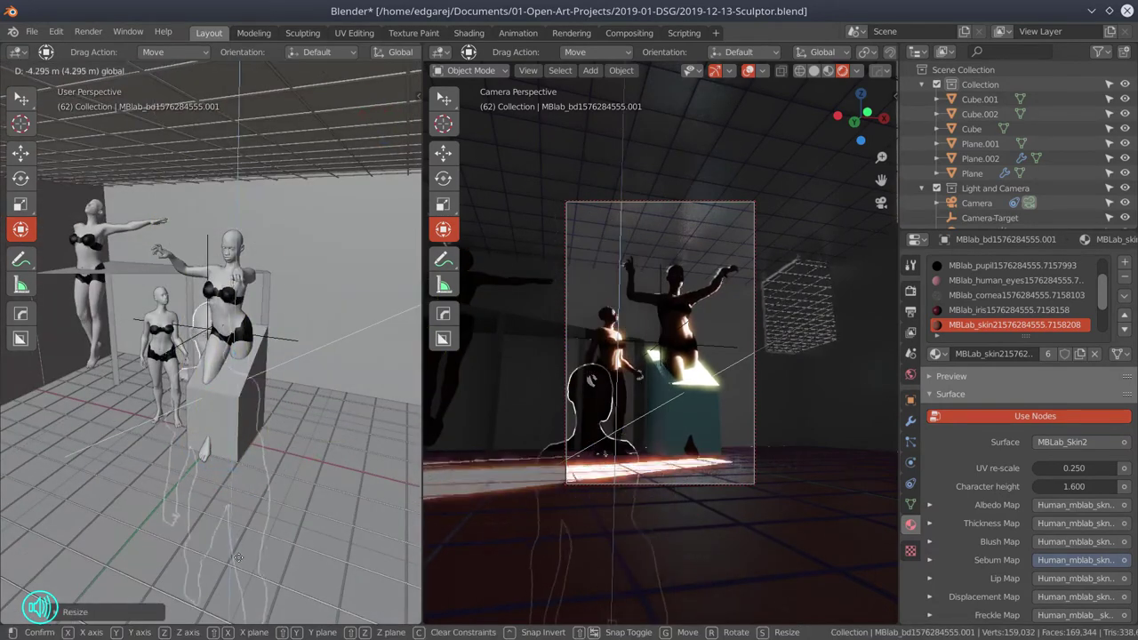
{"action": "left_click", "coordinate": [237, 558]}
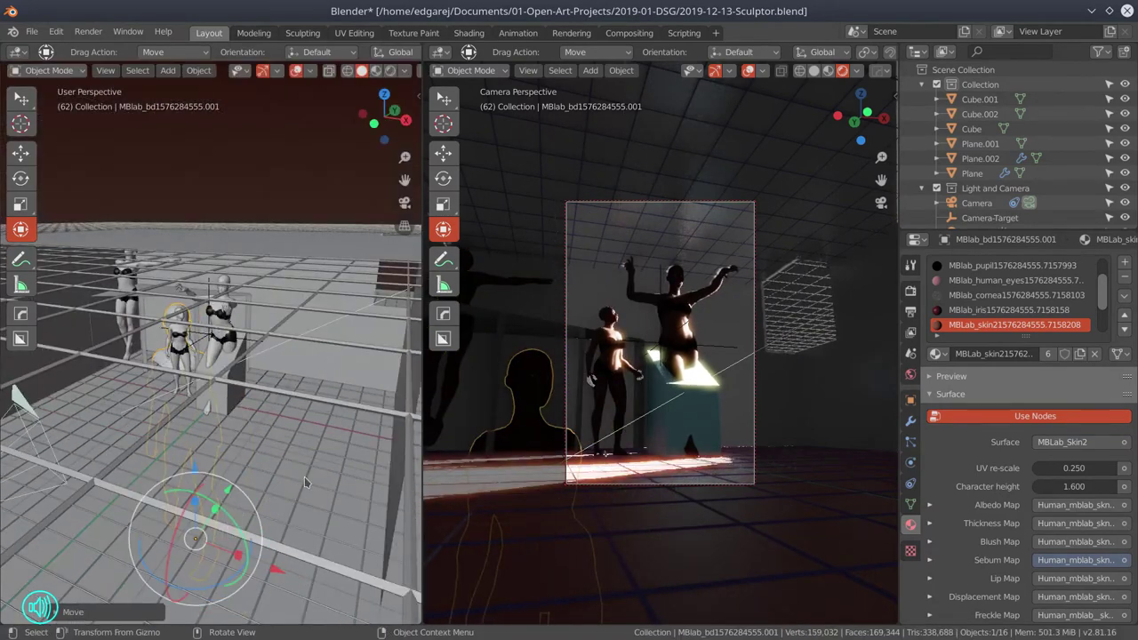
{"action": "left_click", "coordinate": [286, 225]}
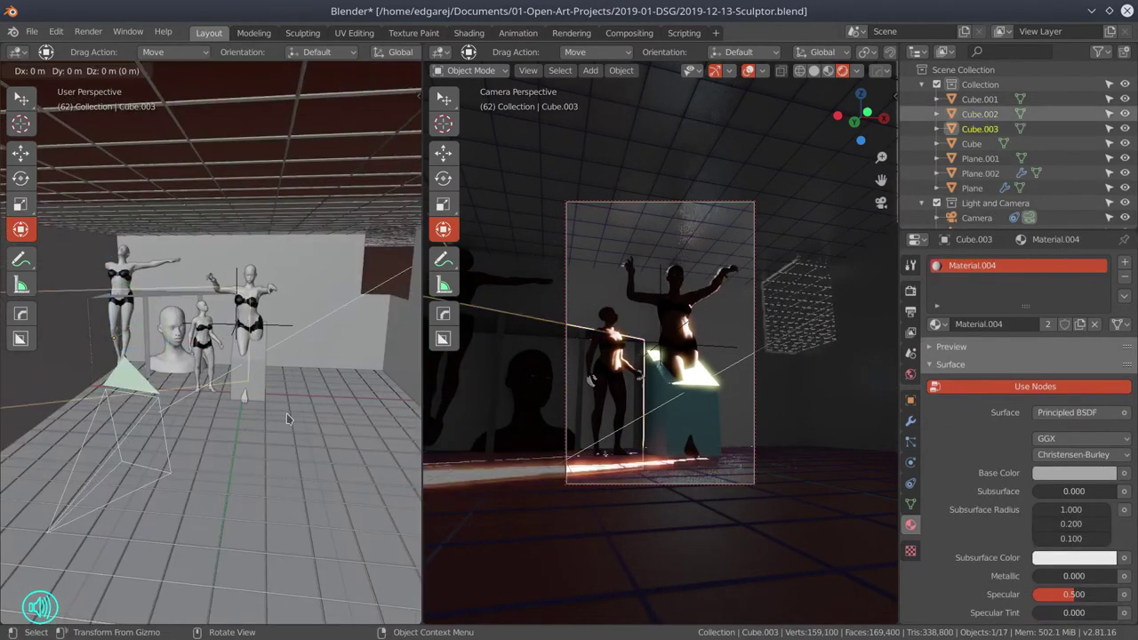
Shift the duplicated block left and move one MBlab figure to a new spot
{"action": "key", "text": "g"}
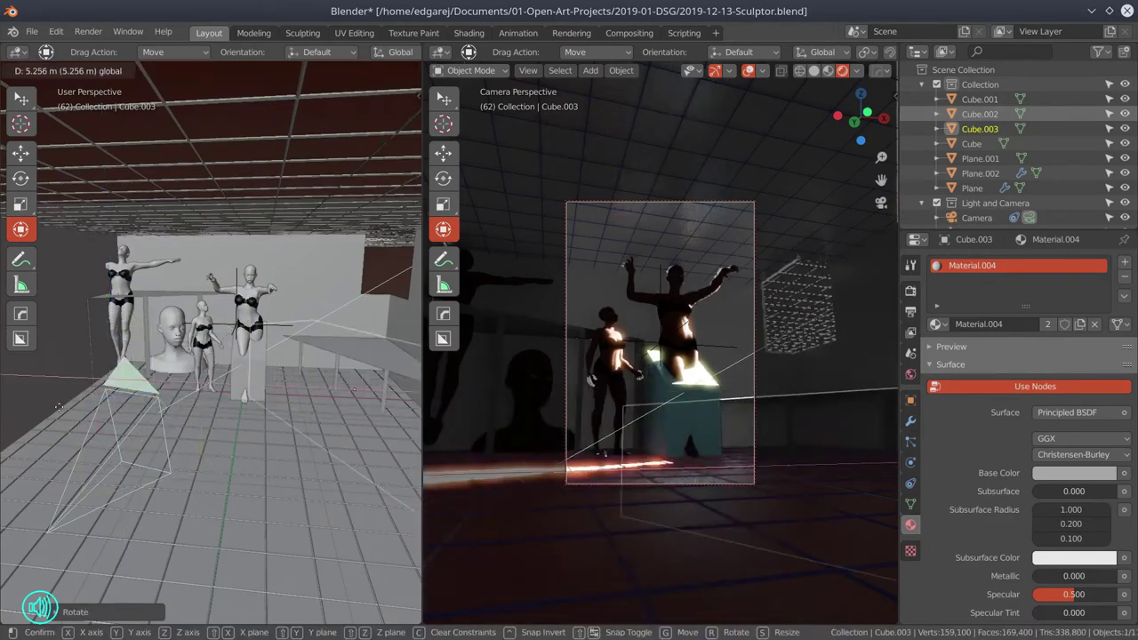
{"action": "left_click", "coordinate": [390, 413]}
{"action": "left_click_drag", "start_coordinate": [390, 413], "coordinate": [297, 500]}
{"action": "left_click", "coordinate": [76, 291]}
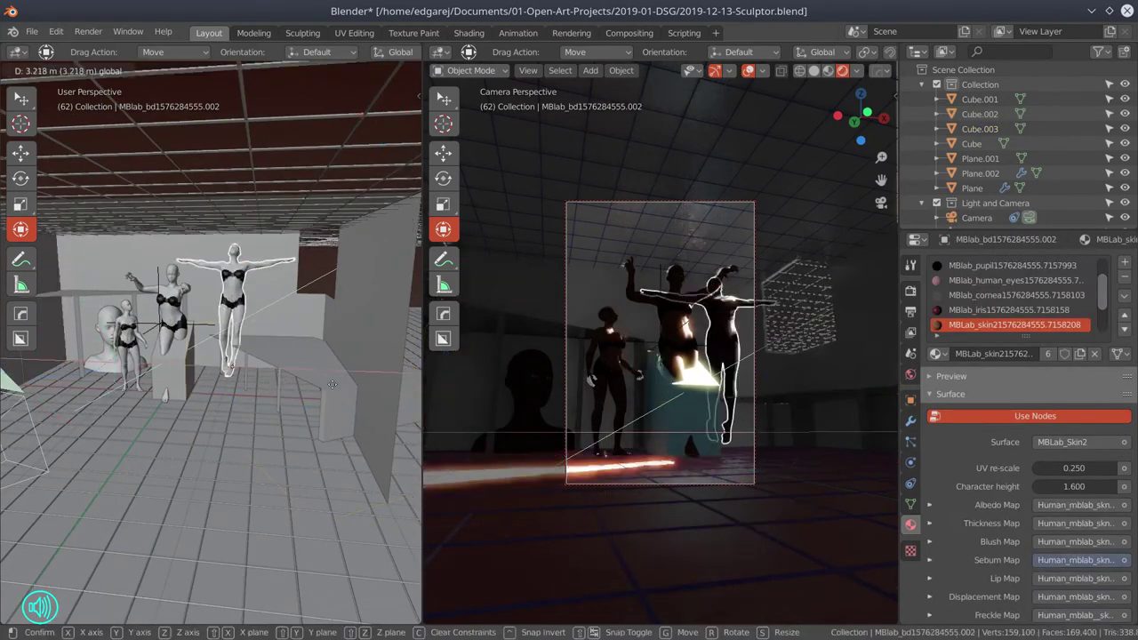
{"action": "key", "text": "g"}
{"action": "left_click", "coordinate": [311, 262]}
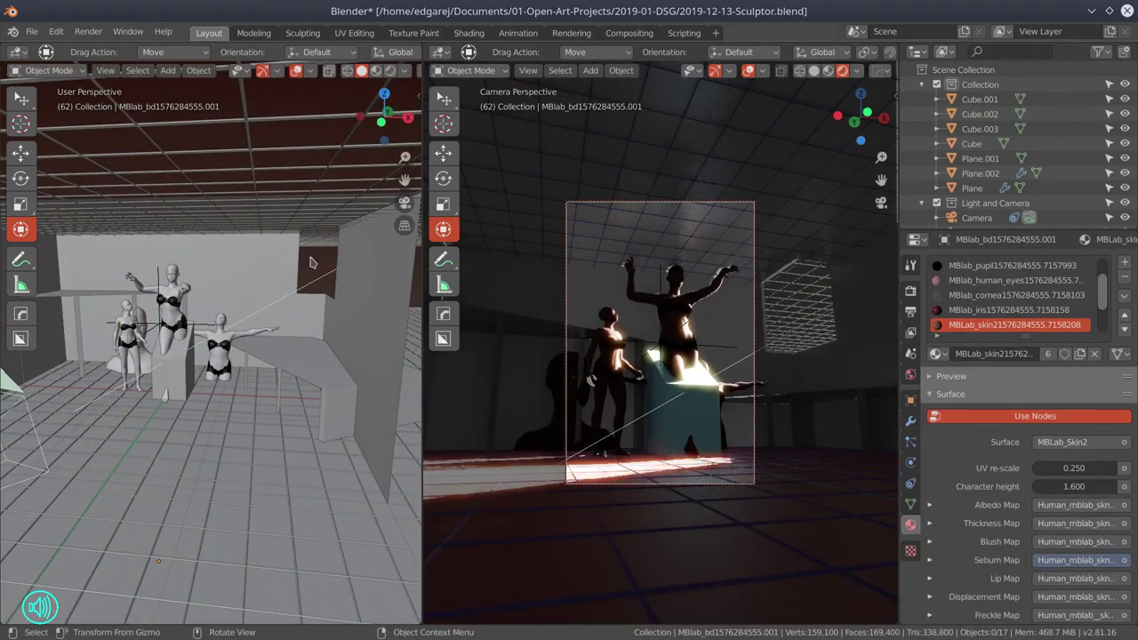
{"action": "left_click", "coordinate": [32, 31]}
Save the file and switch the render engine to Cycles with solid viewport shading
{"action": "left_click", "coordinate": [40, 111]}
{"action": "left_click", "coordinate": [910, 290]}
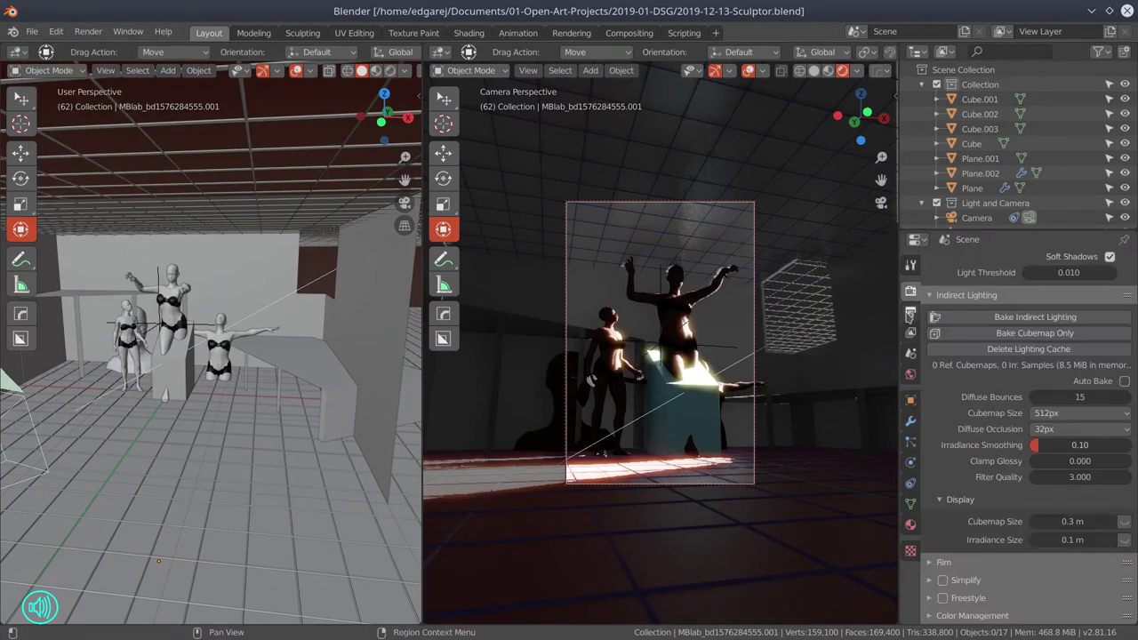
{"action": "scroll", "coordinate": [1022, 400], "scroll_direction": "up", "scroll_amount": 5}
{"action": "left_click", "coordinate": [1080, 261]}
{"action": "left_click", "coordinate": [1066, 311]}
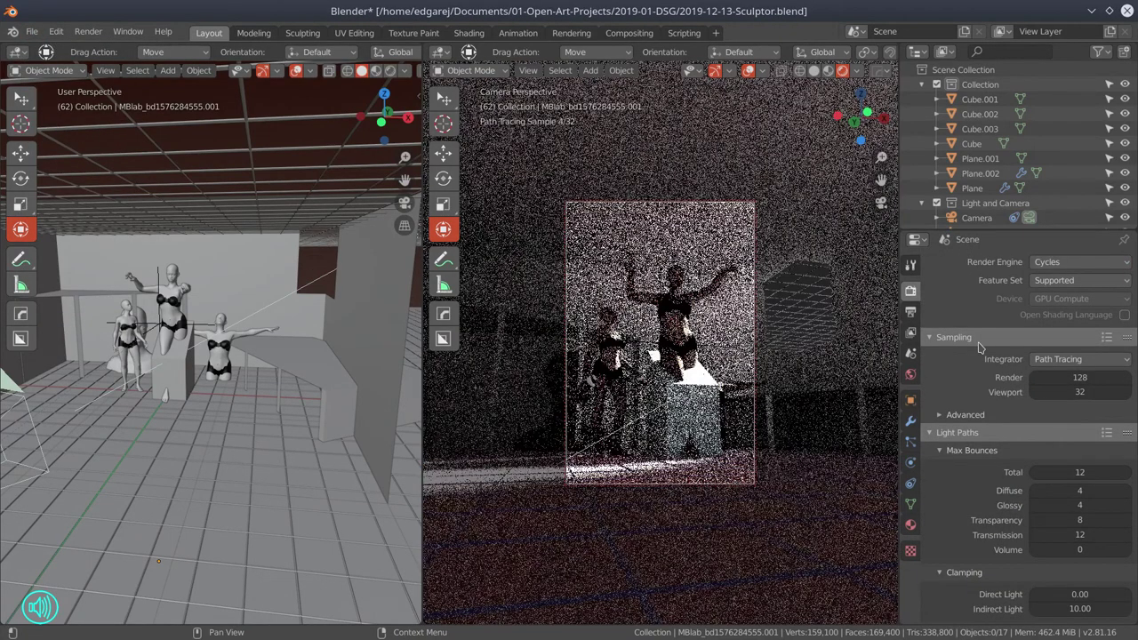
{"action": "left_click", "coordinate": [814, 70]}
Set the output resolution to 10% and render the scene with F12
{"action": "left_click", "coordinate": [910, 311]}
{"action": "left_click", "coordinate": [1079, 308]}
{"action": "type", "text": "10"}
{"action": "key", "text": "Return"}
{"action": "left_click", "coordinate": [32, 31]}
{"action": "left_click", "coordinate": [40, 125]}
{"action": "key", "text": "F12"}
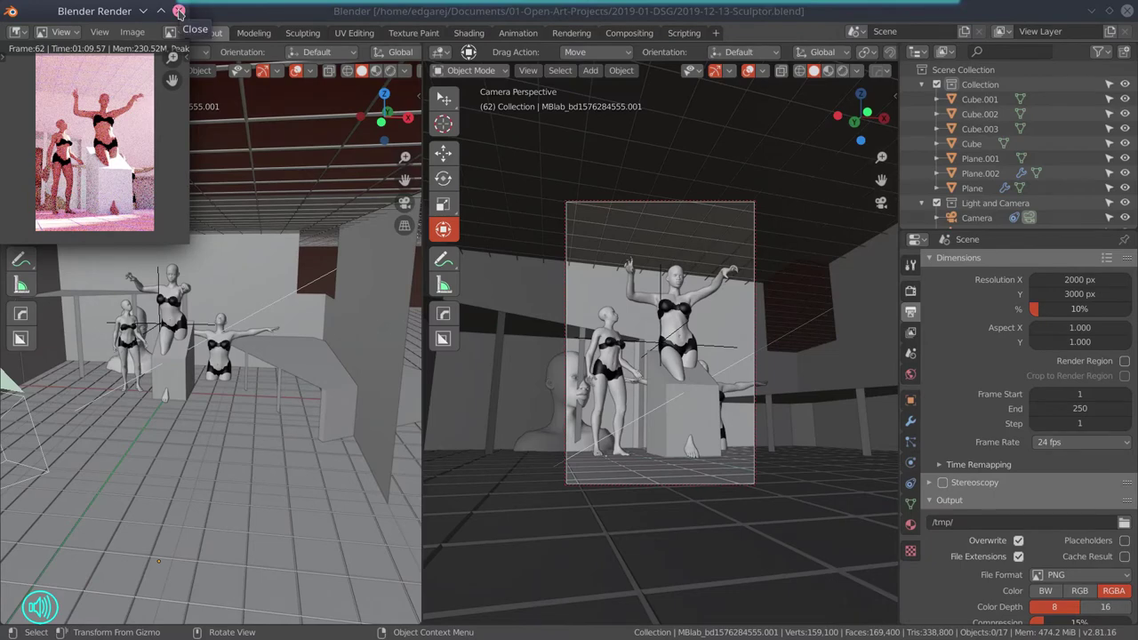
Close the render preview and bring up the editor type list for the camera view area
{"action": "left_click", "coordinate": [179, 11]}
{"action": "left_click", "coordinate": [32, 32]}
{"action": "left_click", "coordinate": [439, 51]}
Turn the camera area into the Compositor, add a Viewer node, and render the image again
{"action": "left_click", "coordinate": [498, 158]}
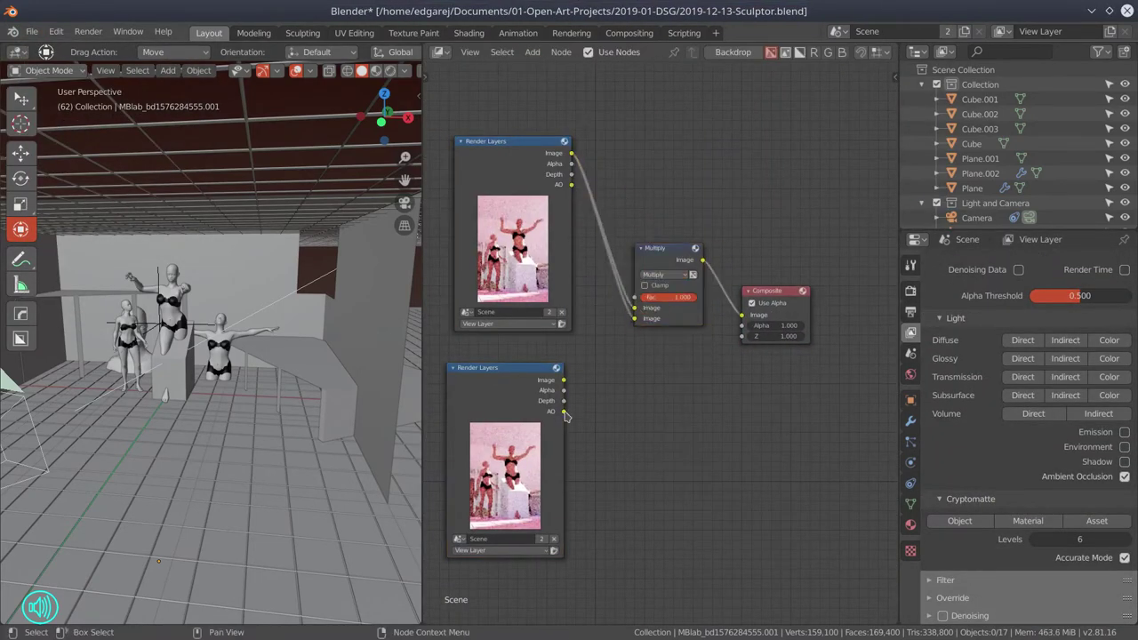
{"action": "left_click", "coordinate": [531, 52]}
{"action": "mouse_move", "coordinate": [553, 105]}
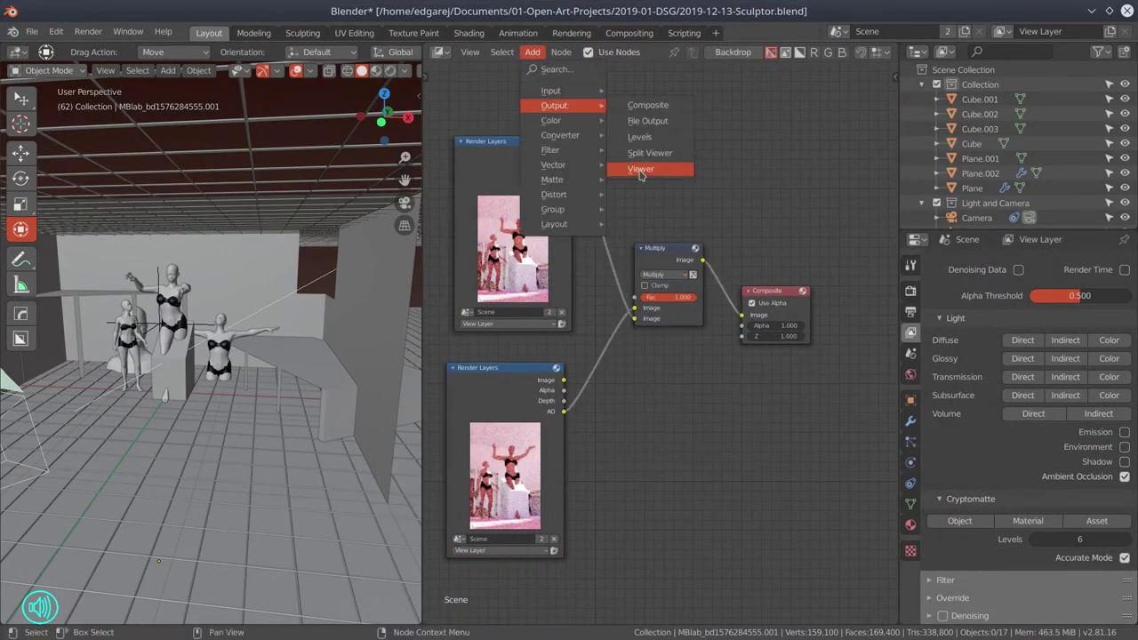
{"action": "left_click", "coordinate": [640, 169]}
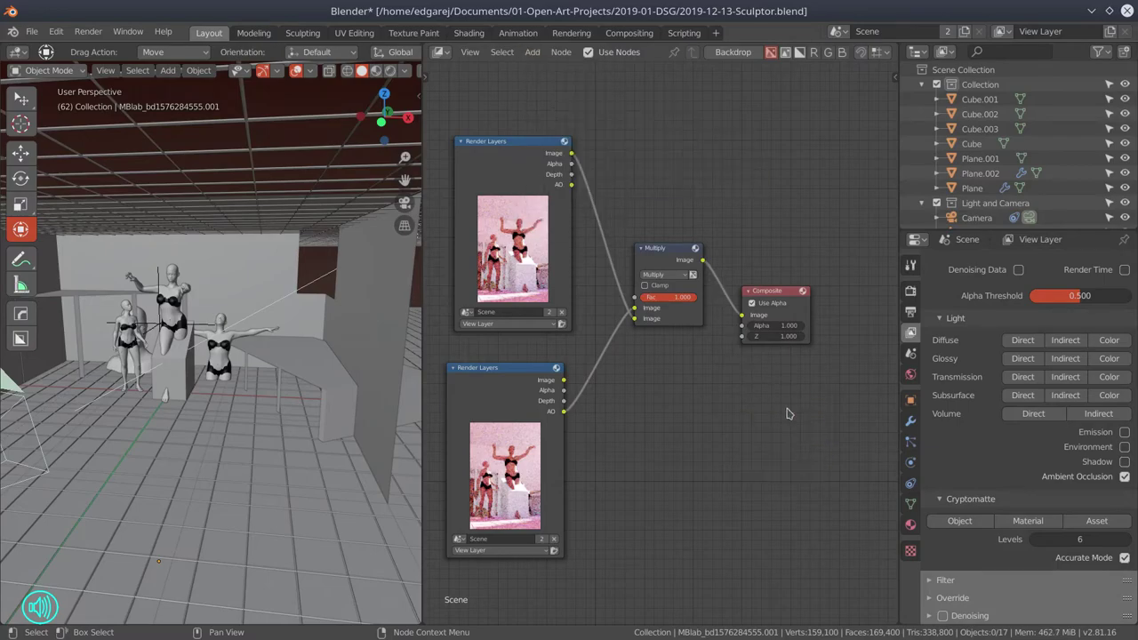
{"action": "left_click", "coordinate": [88, 32]}
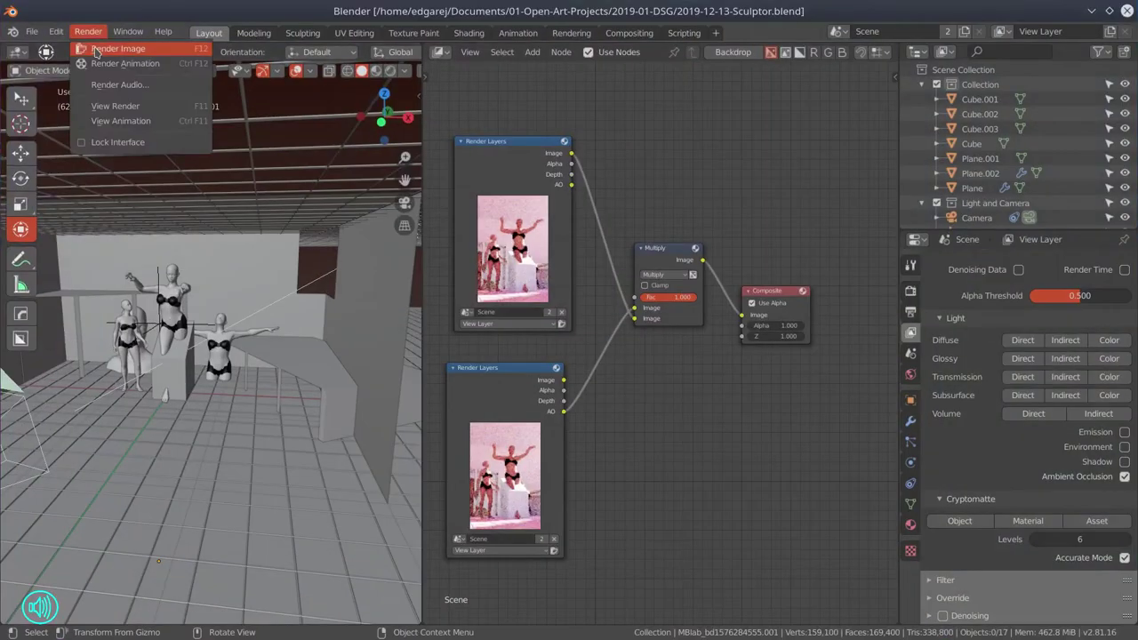
{"action": "left_click", "coordinate": [101, 45]}
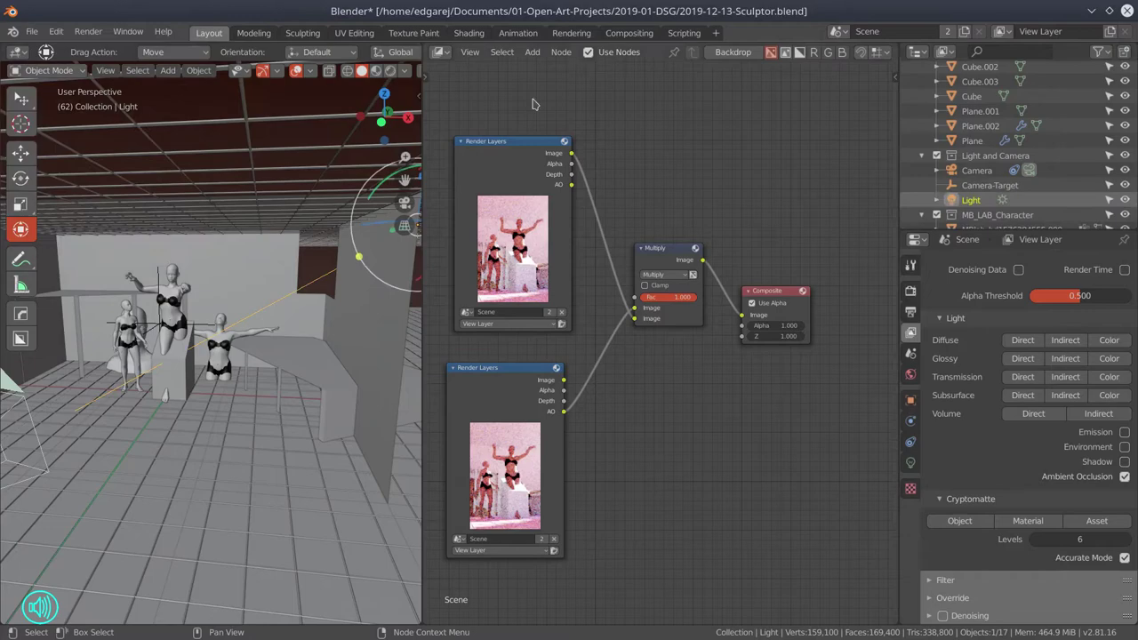
Restore the sun strength to 500, re-render the image, and save the blend file
{"action": "key", "text": "shift+F5"}
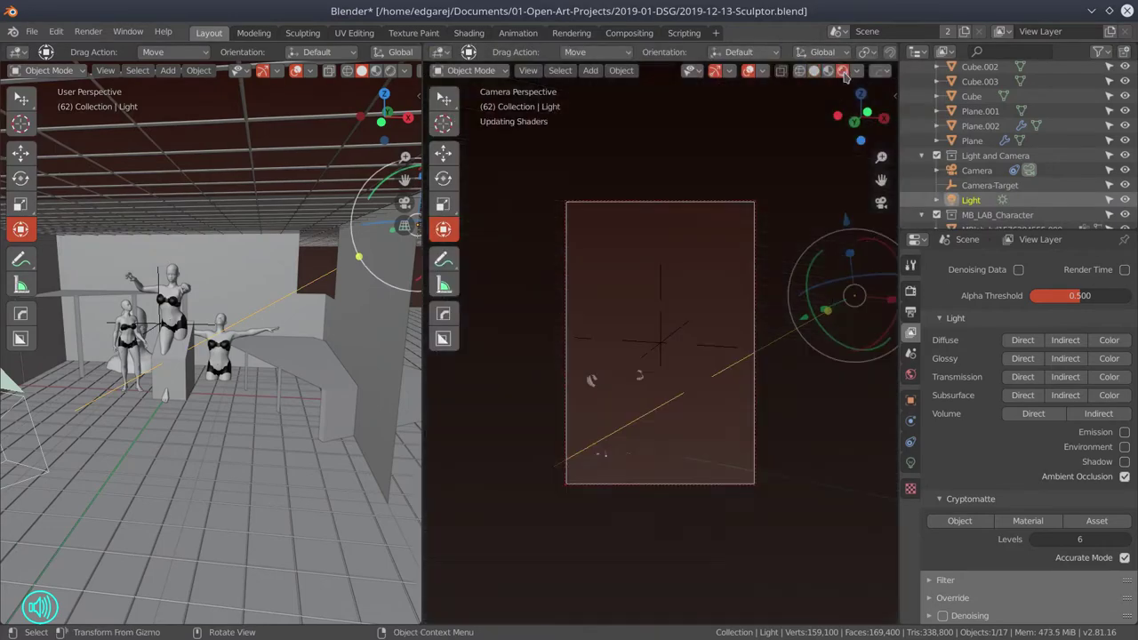
{"action": "left_click", "coordinate": [910, 462]}
{"action": "key", "text": "ctrl+z"}
{"action": "key", "text": "F12"}
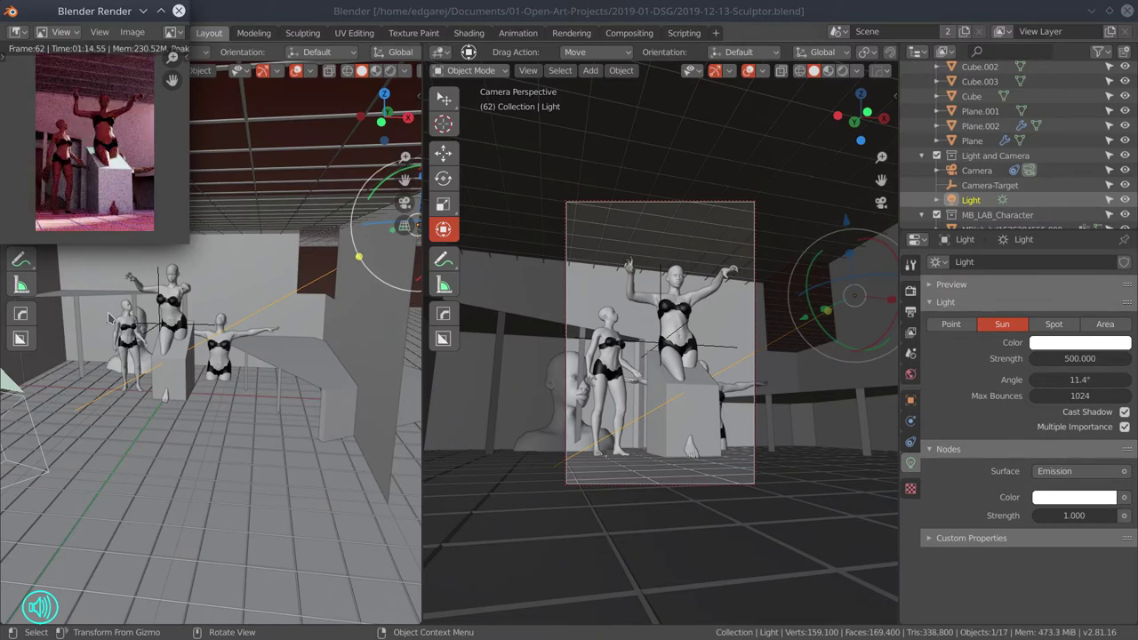
{"action": "key", "text": "F11"}
{"action": "left_click", "coordinate": [910, 311]}
{"action": "left_click", "coordinate": [910, 291]}
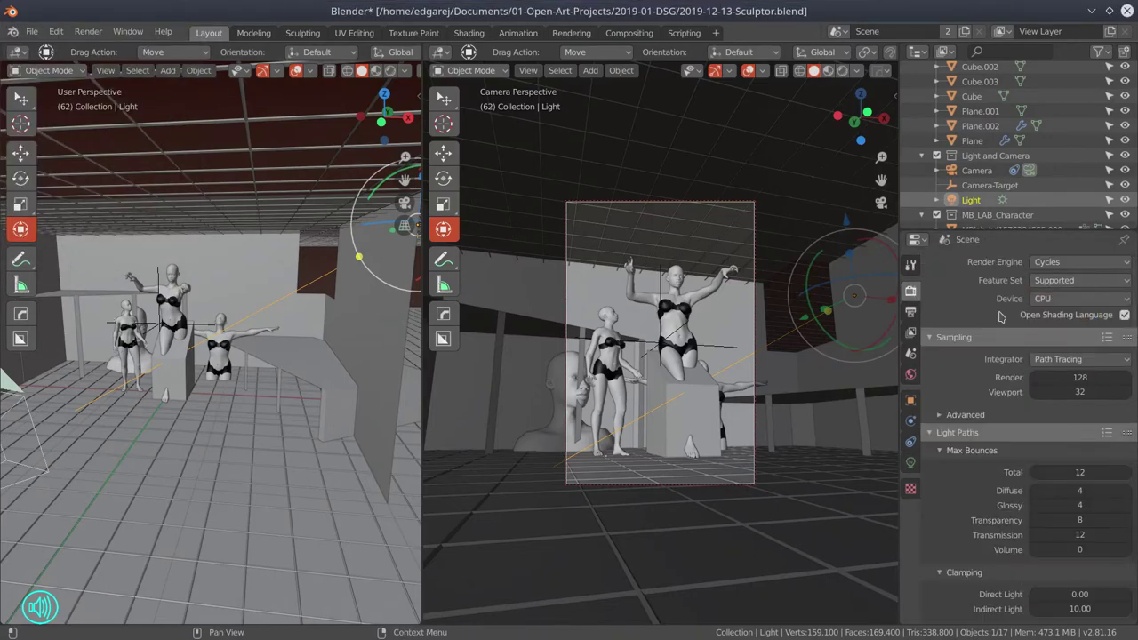
{"action": "left_click", "coordinate": [31, 31]}
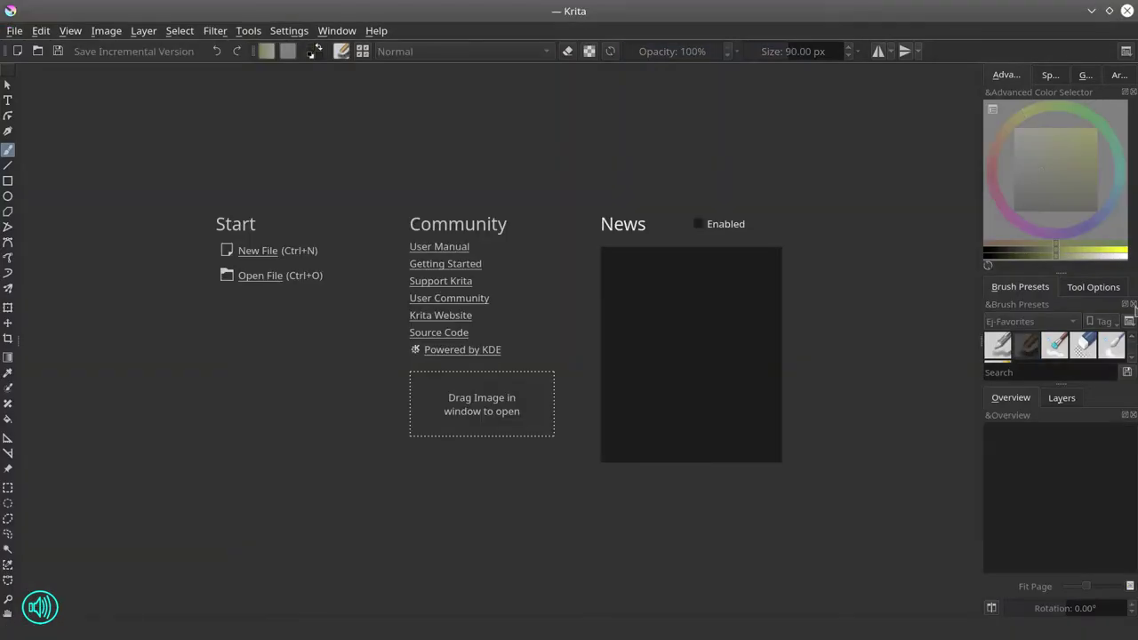
In Krita, open 2019-12-13-Sculptor-AO.png, import a layer, add an empty layer, and start saving as .kra
{"action": "left_click", "coordinate": [260, 275]}
{"action": "double_click", "coordinate": [432, 356]}
{"action": "left_click", "coordinate": [156, 30]}
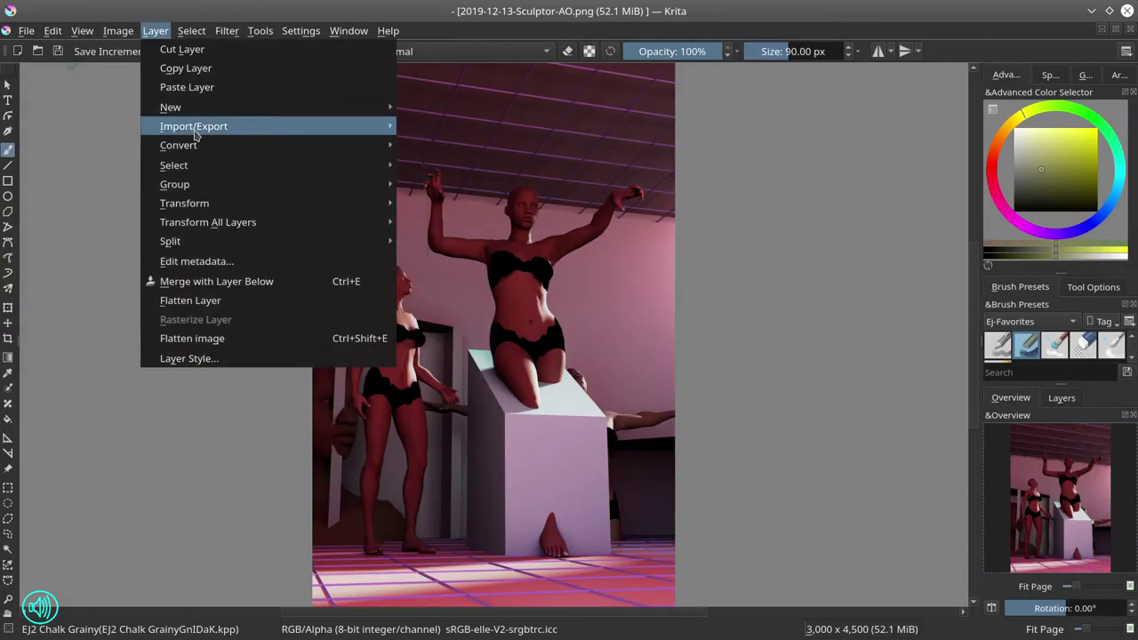
{"action": "left_click", "coordinate": [462, 205]}
{"action": "double_click", "coordinate": [554, 343]}
{"action": "left_click", "coordinate": [1061, 397]}
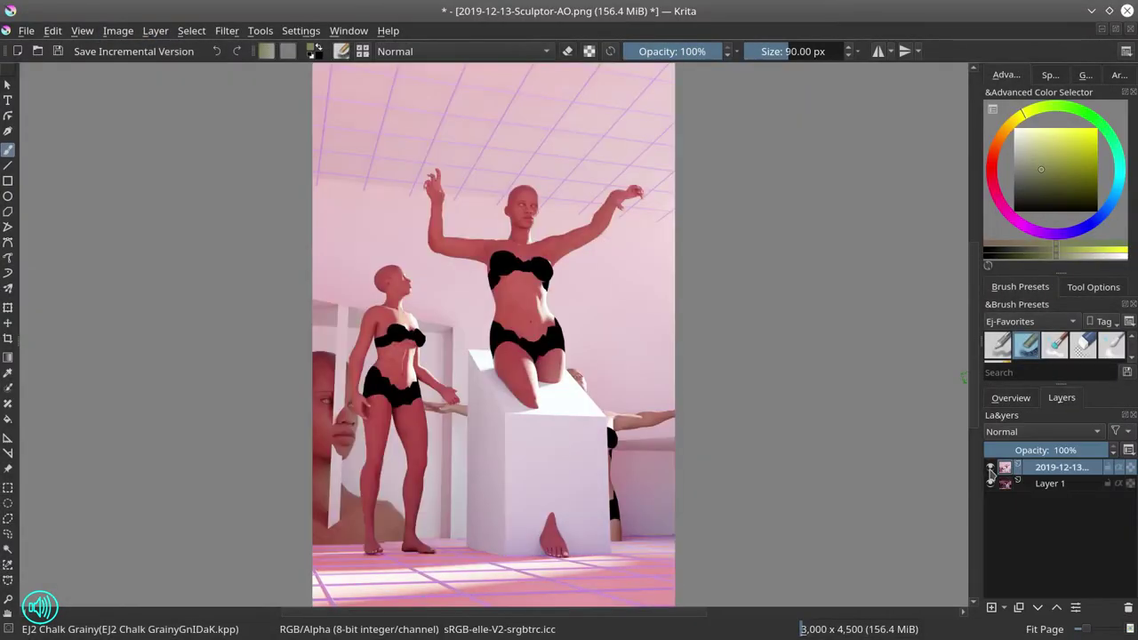
{"action": "left_click", "coordinate": [991, 607]}
{"action": "left_click", "coordinate": [58, 50]}
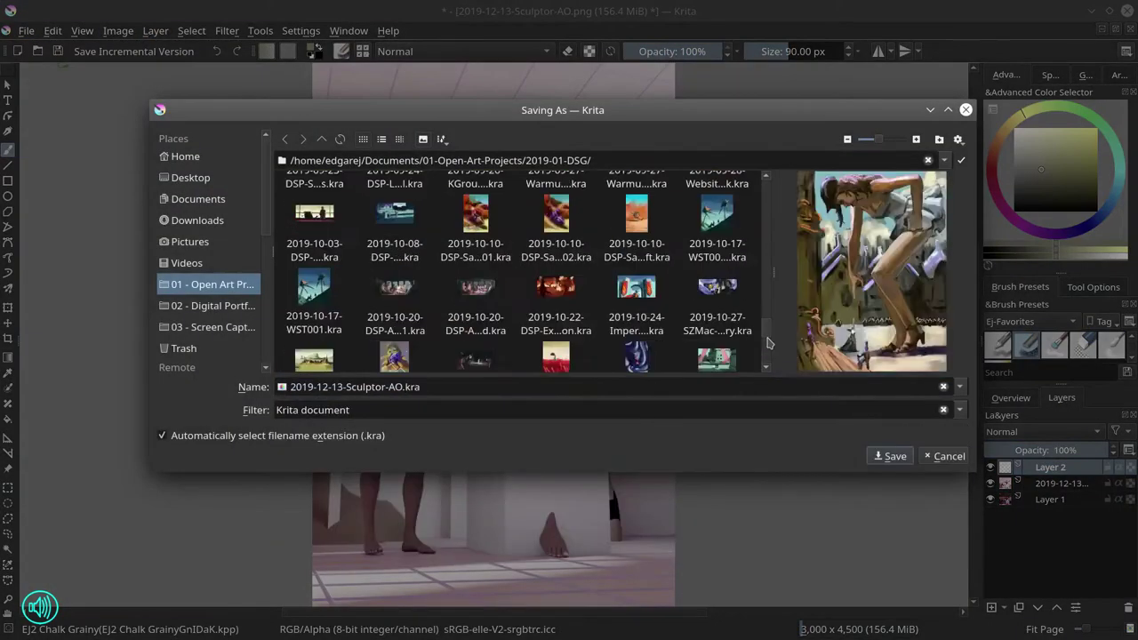
Save the document as 2019-12-13-DSP-Sculptor_001.kra
{"action": "scroll", "coordinate": [769, 343], "scroll_direction": "down", "scroll_amount": 5}
{"action": "left_click", "coordinate": [555, 329]}
{"action": "left_click_drag", "start_coordinate": [510, 386], "coordinate": [366, 387]}
{"action": "type", "text": "Sc"}
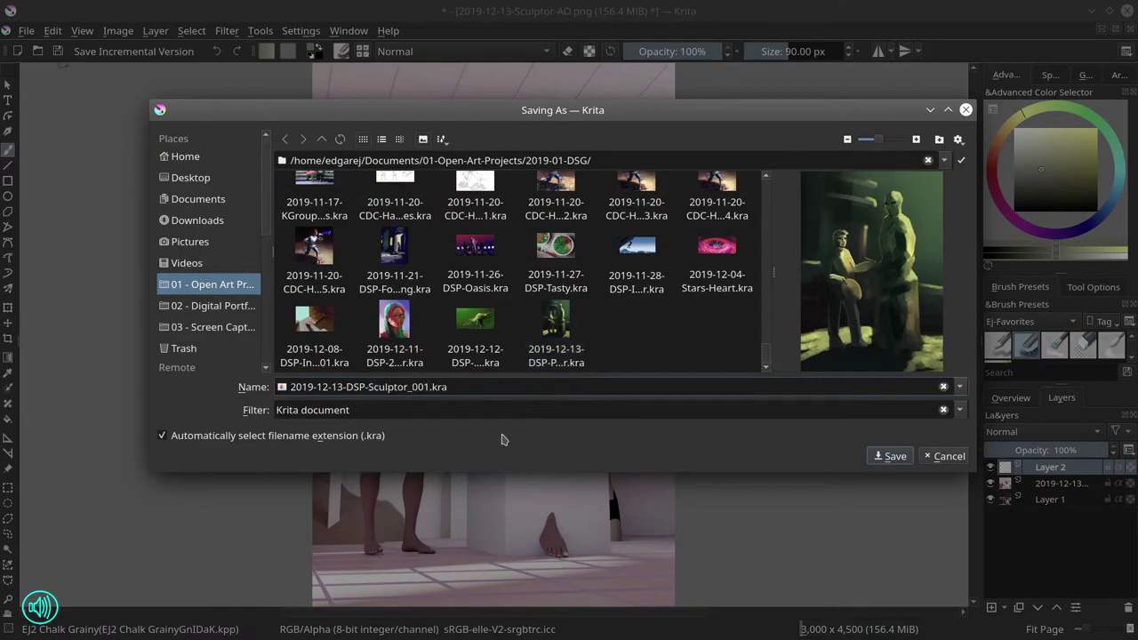
{"action": "left_click", "coordinate": [890, 456]}
Scale the image down to 750 × 1125 px and save it
{"action": "left_click", "coordinate": [118, 30]}
{"action": "left_click", "coordinate": [178, 224]}
{"action": "type", "text": "1500"}
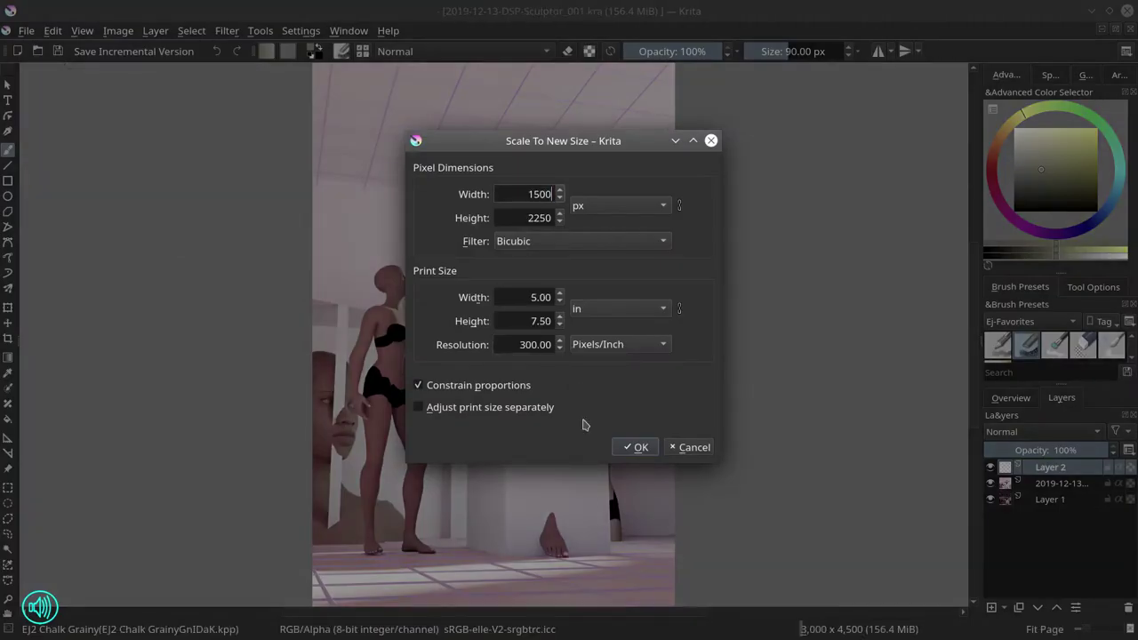
{"action": "left_click", "coordinate": [635, 448]}
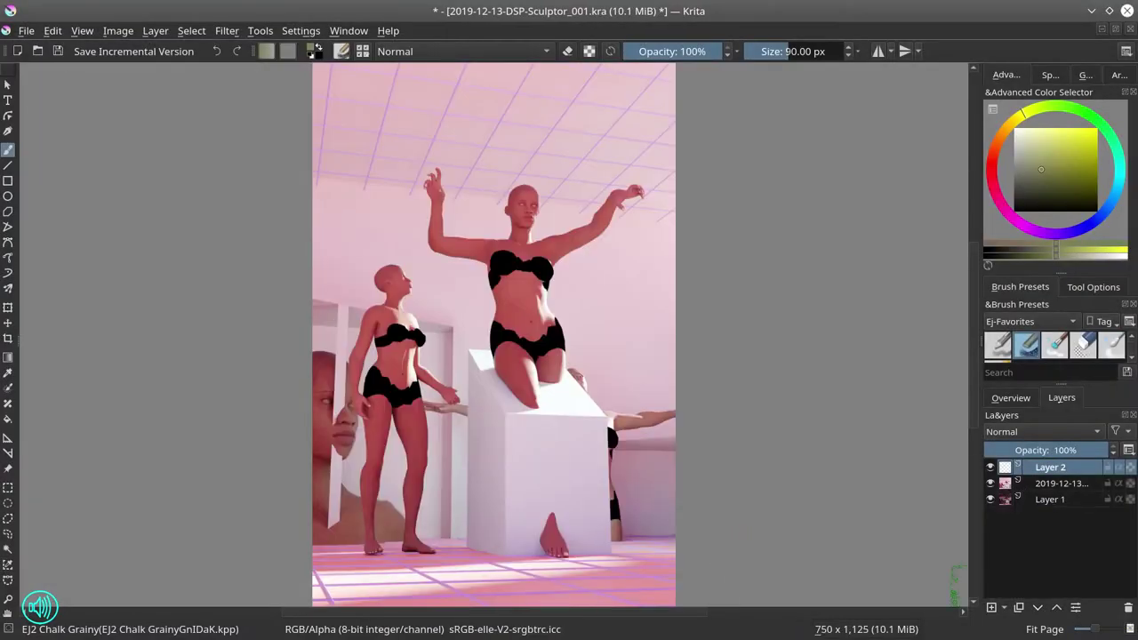
{"action": "key", "text": "ctrl+s"}
Fill Layer 2 with light grey at 77% opacity and add an empty Layer 3 with default colours
{"action": "key", "text": "slash"}
{"action": "key", "text": "f"}
{"action": "key", "text": "BackSpace"}
{"action": "left_click", "coordinate": [1080, 451]}
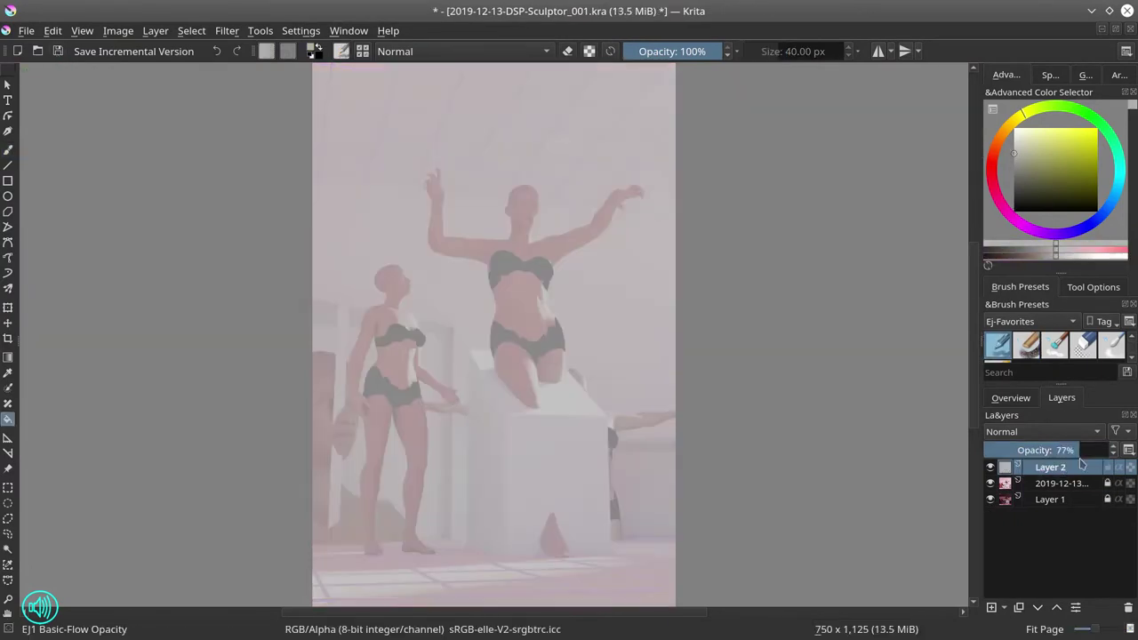
{"action": "key", "text": "Insert"}
{"action": "key", "text": "d"}
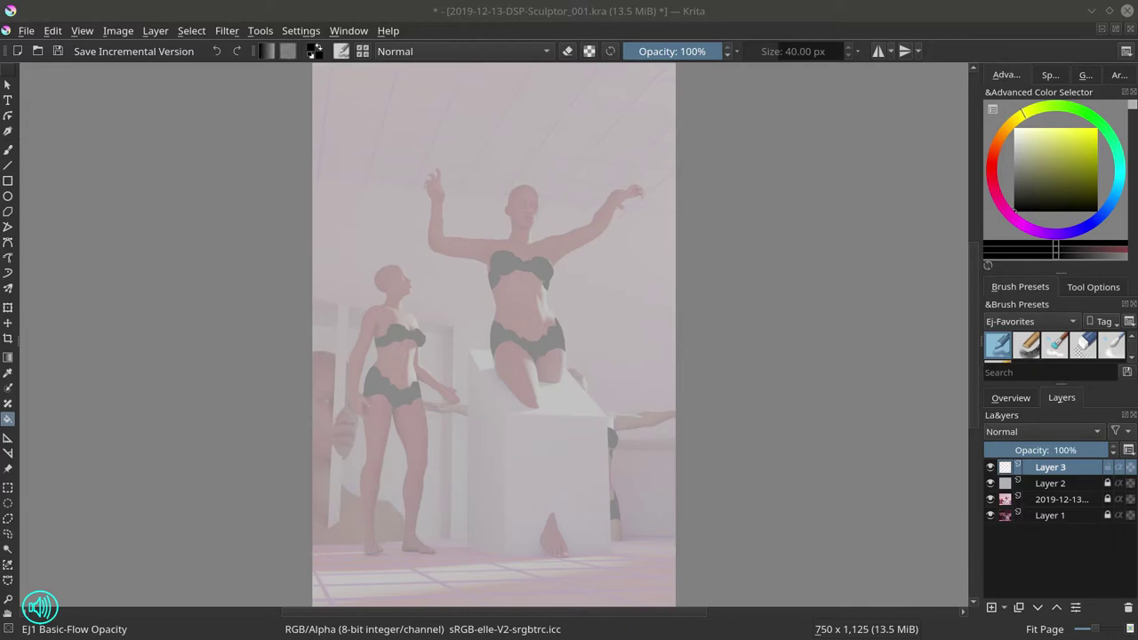
Take a thin brush and ink the statue's hair, undoing a stray torso stroke
{"action": "key", "text": "b"}
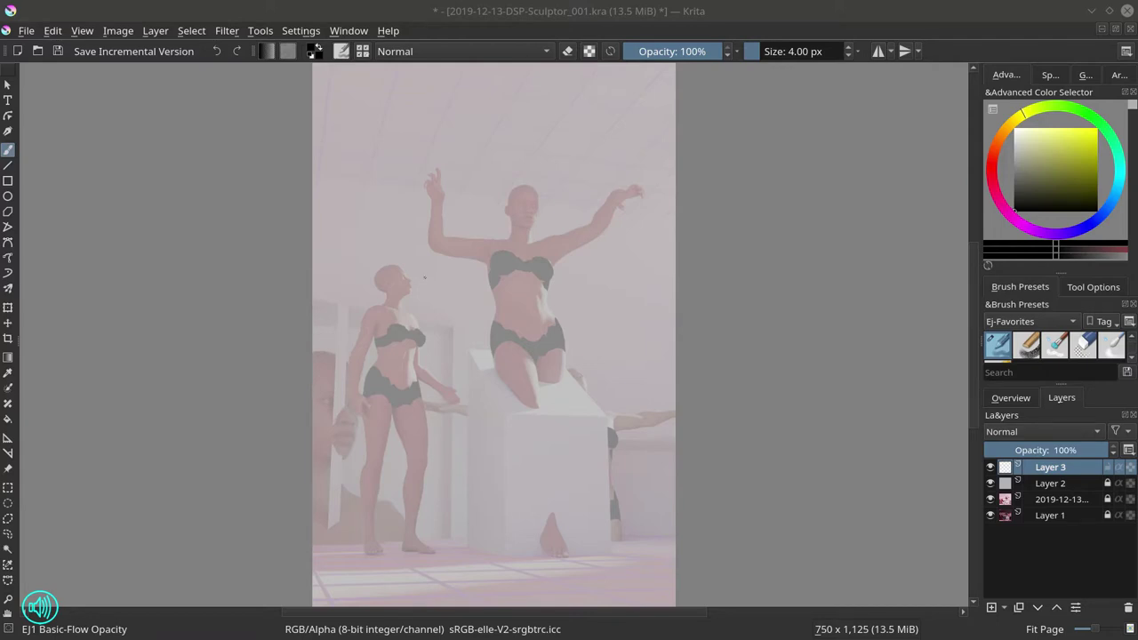
{"action": "scroll", "coordinate": [424, 276], "scroll_direction": "up", "scroll_amount": 5}
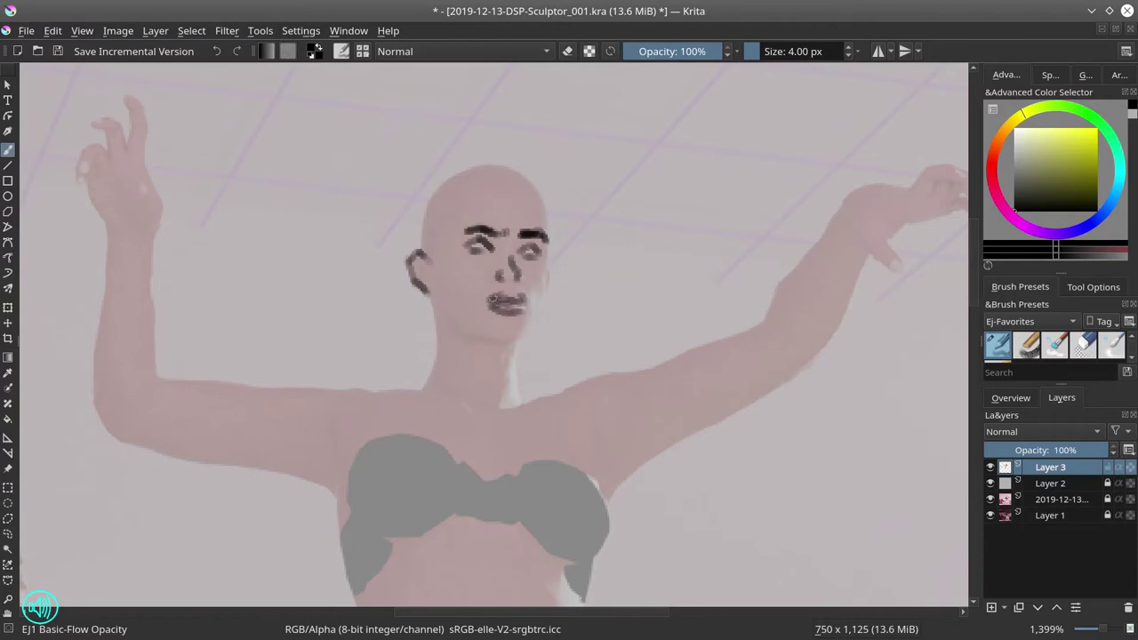
{"action": "left_click_drag", "start_coordinate": [447, 199], "coordinate": [510, 168]}
{"action": "mouse_move", "coordinate": [510, 167]}
{"action": "left_mouse_down"}
{"action": "mouse_move", "coordinate": [557, 217]}
{"action": "mouse_move", "coordinate": [556, 257]}
{"action": "left_mouse_up"}
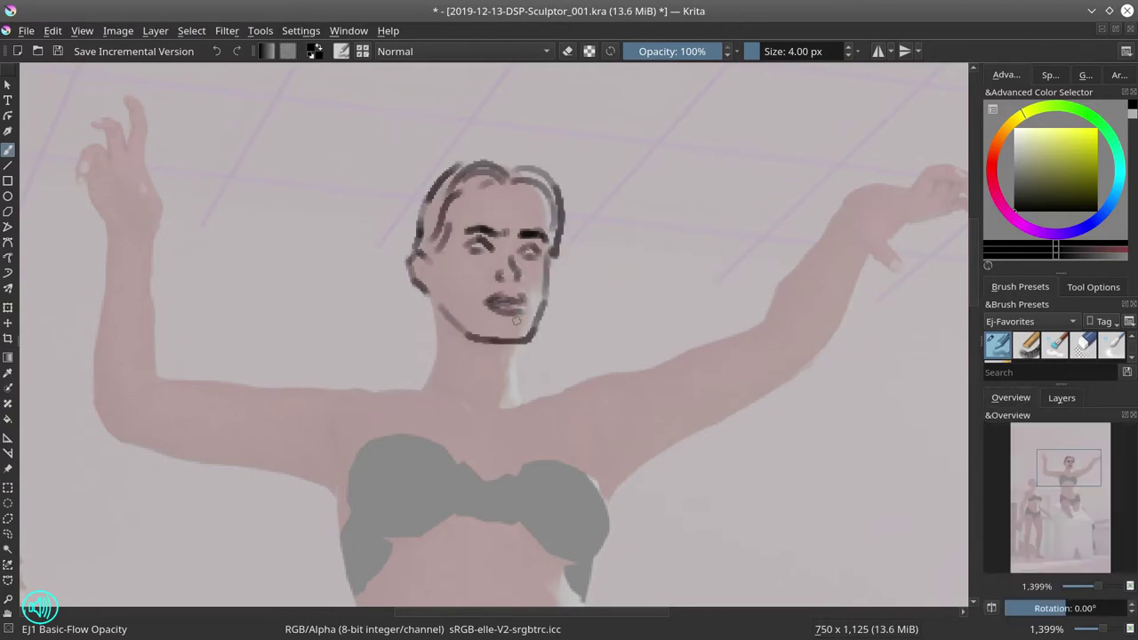
{"action": "scroll", "coordinate": [389, 346], "scroll_direction": "down", "scroll_amount": 2}
{"action": "left_click_drag", "start_coordinate": [514, 357], "coordinate": [542, 382]}
{"action": "left_click_drag", "start_coordinate": [422, 373], "coordinate": [415, 542]}
{"action": "scroll", "coordinate": [449, 434], "scroll_direction": "down", "scroll_amount": 2}
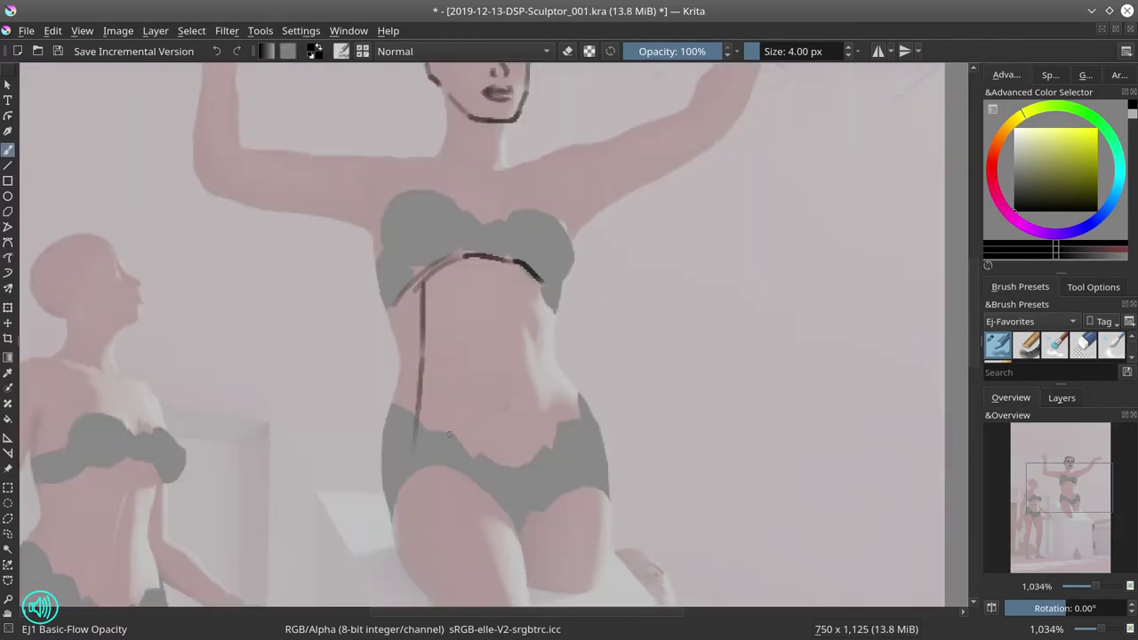
{"action": "key", "text": "ctrl+z"}
Trace the bikini bottom, both torso sides and the bra edges, erasing part of the right waist
{"action": "left_click_drag", "start_coordinate": [388, 413], "coordinate": [448, 435]}
{"action": "left_click_drag", "start_coordinate": [587, 395], "coordinate": [525, 451]}
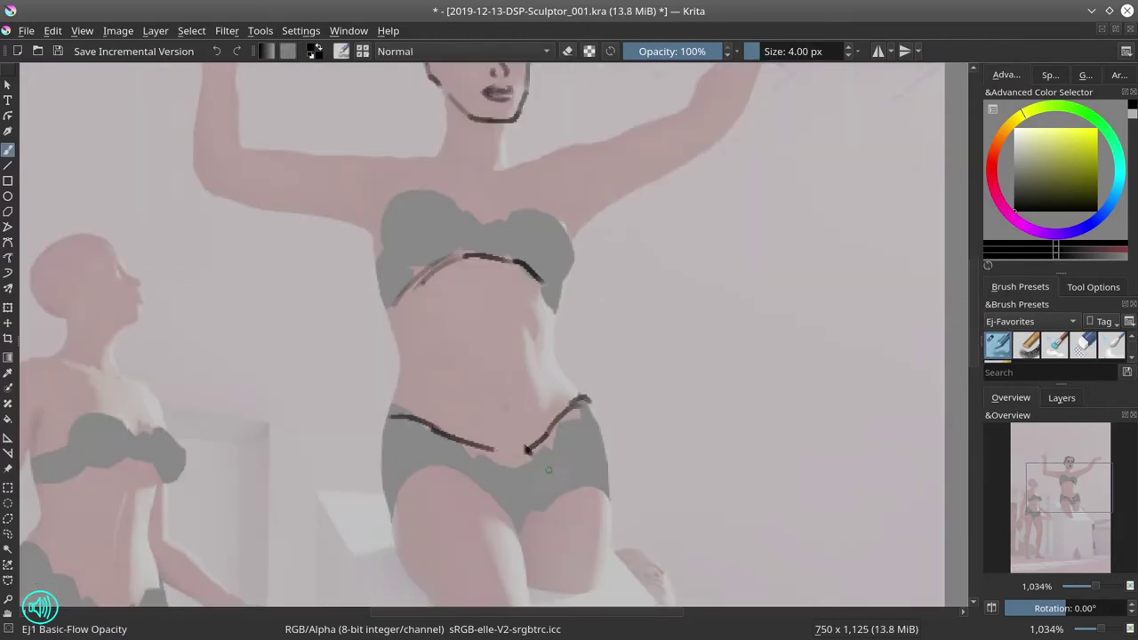
{"action": "left_click_drag", "start_coordinate": [418, 283], "coordinate": [388, 416]}
{"action": "left_click_drag", "start_coordinate": [539, 281], "coordinate": [606, 418]}
{"action": "left_click_drag", "start_coordinate": [384, 251], "coordinate": [378, 302]}
{"action": "mouse_move", "coordinate": [422, 165]}
{"action": "left_mouse_down"}
{"action": "mouse_move", "coordinate": [388, 224]}
{"action": "mouse_move", "coordinate": [511, 216]}
{"action": "left_mouse_up"}
{"action": "left_click", "coordinate": [1061, 397]}
{"action": "key", "text": "e"}
{"action": "mouse_move", "coordinate": [589, 333]}
{"action": "left_mouse_down"}
{"action": "mouse_move", "coordinate": [599, 343]}
{"action": "mouse_move", "coordinate": [593, 418]}
{"action": "left_mouse_up"}
{"action": "key", "text": "e"}
Ink the neck, shoulder straps, right bra side, left hip and both legs
{"action": "scroll", "coordinate": [498, 338], "scroll_direction": "up", "scroll_amount": 2}
{"action": "left_click_drag", "start_coordinate": [495, 211], "coordinate": [520, 252]}
{"action": "left_click_drag", "start_coordinate": [421, 241], "coordinate": [435, 227]}
{"action": "left_click_drag", "start_coordinate": [526, 242], "coordinate": [533, 284]}
{"action": "left_click_drag", "start_coordinate": [553, 271], "coordinate": [555, 380]}
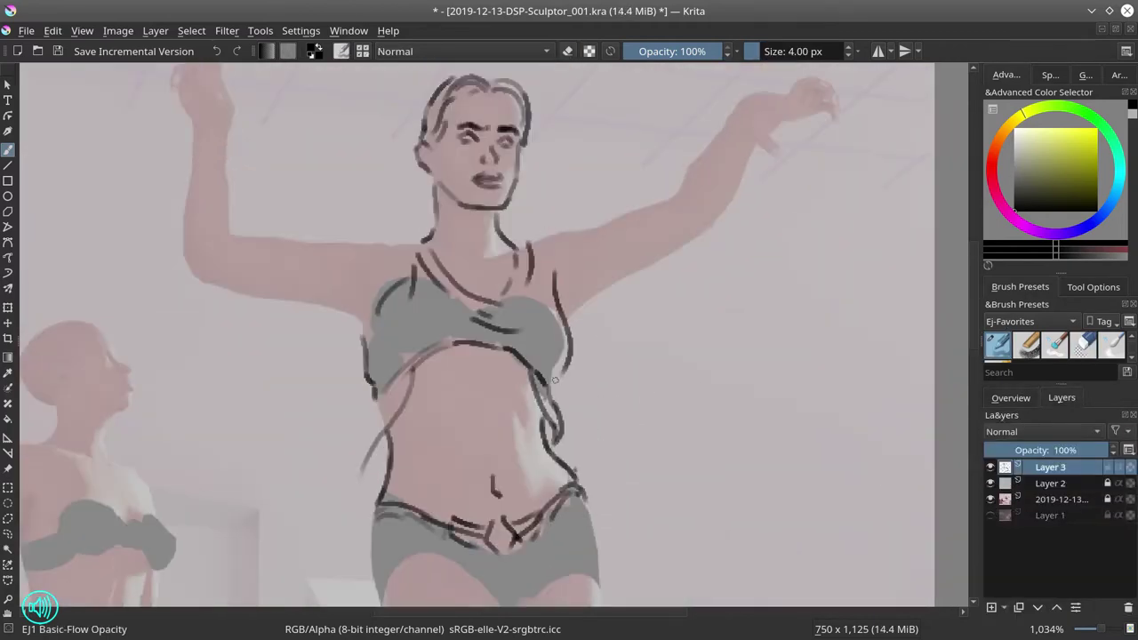
{"action": "scroll", "coordinate": [498, 338], "scroll_direction": "down", "scroll_amount": 3}
{"action": "left_click_drag", "start_coordinate": [365, 414], "coordinate": [336, 530]}
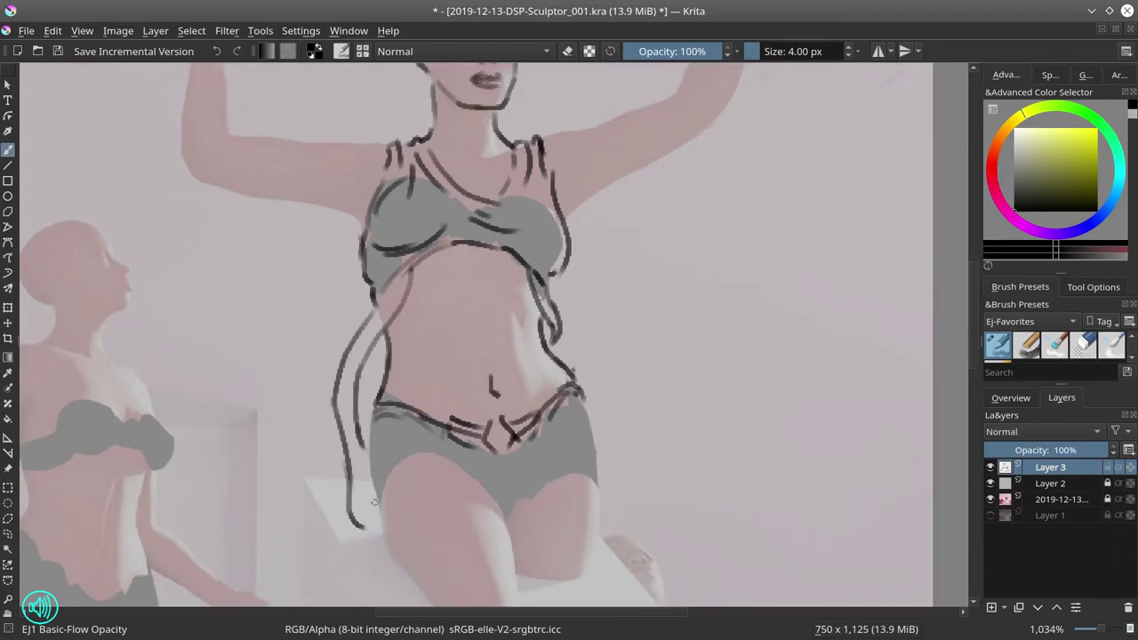
{"action": "scroll", "coordinate": [498, 338], "scroll_direction": "down", "scroll_amount": 1}
{"action": "left_click_drag", "start_coordinate": [446, 396], "coordinate": [482, 509]}
{"action": "left_click_drag", "start_coordinate": [341, 451], "coordinate": [384, 506]}
Hide the reference render layer to view the ink lines alone
{"action": "left_click", "coordinate": [1010, 398]}
{"action": "left_click", "coordinate": [1061, 397]}
{"action": "left_click", "coordinate": [990, 498]}
Add strokes along the bust, the left strap and under the legs, then hide the render
{"action": "key", "text": "2"}
{"action": "scroll", "coordinate": [462, 355], "scroll_direction": "up", "scroll_amount": 3}
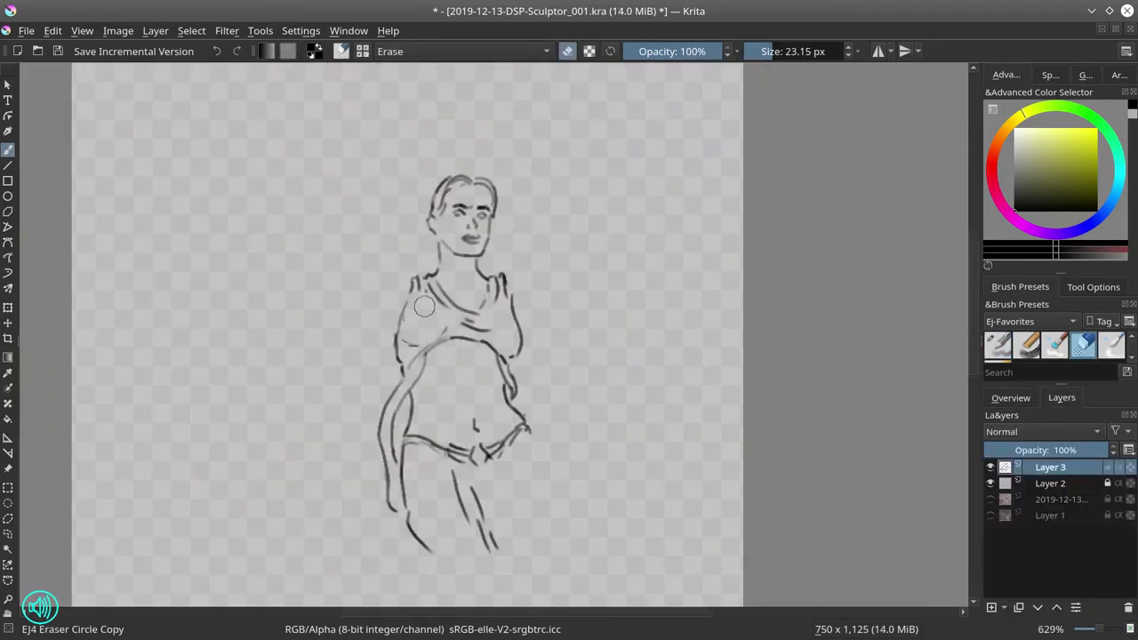
{"action": "left_click_drag", "start_coordinate": [446, 348], "coordinate": [483, 341]}
{"action": "key", "text": "slash"}
{"action": "key", "text": "slash"}
{"action": "left_click_drag", "start_coordinate": [430, 289], "coordinate": [428, 317]}
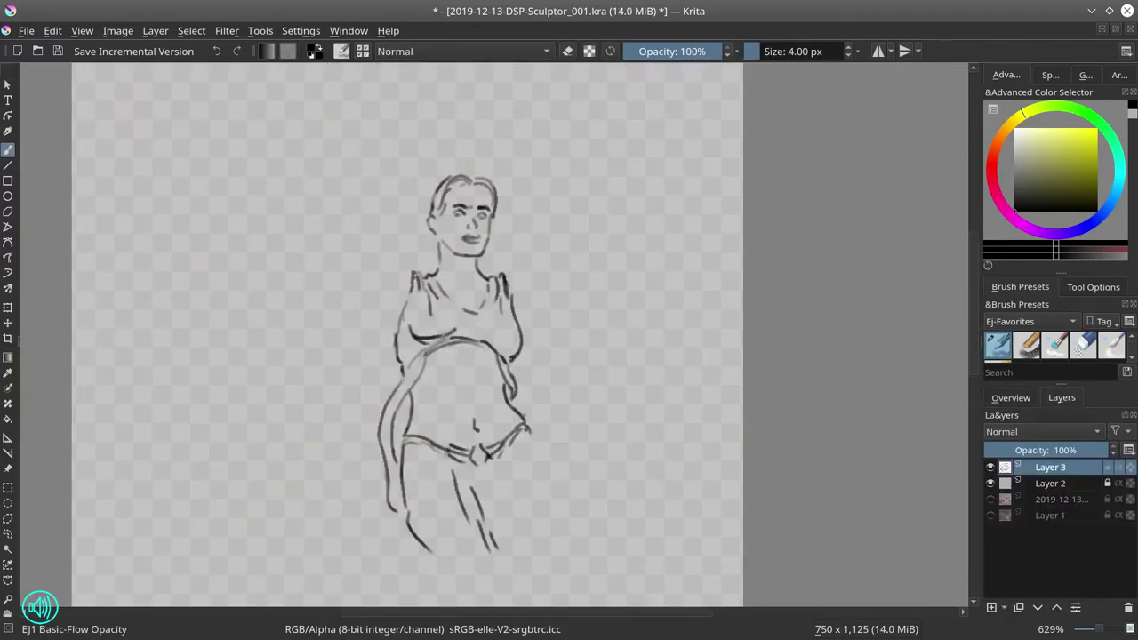
{"action": "key", "text": "slash"}
{"action": "key", "text": "slash"}
{"action": "left_click_drag", "start_coordinate": [427, 559], "coordinate": [518, 548]}
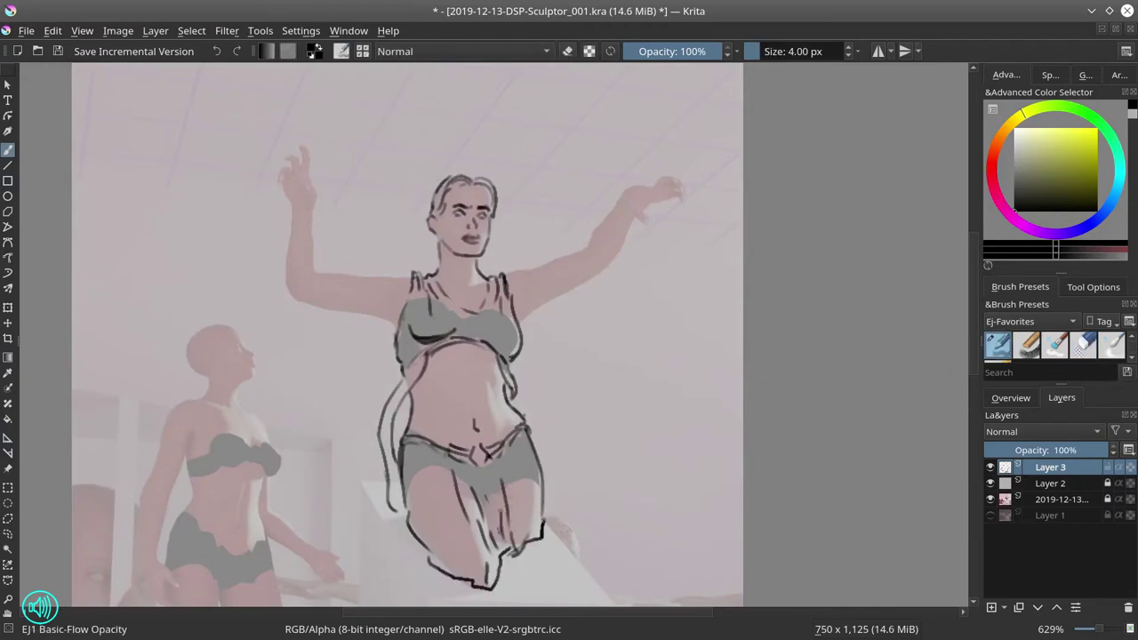
{"action": "key", "text": "slash"}
{"action": "key", "text": "slash"}
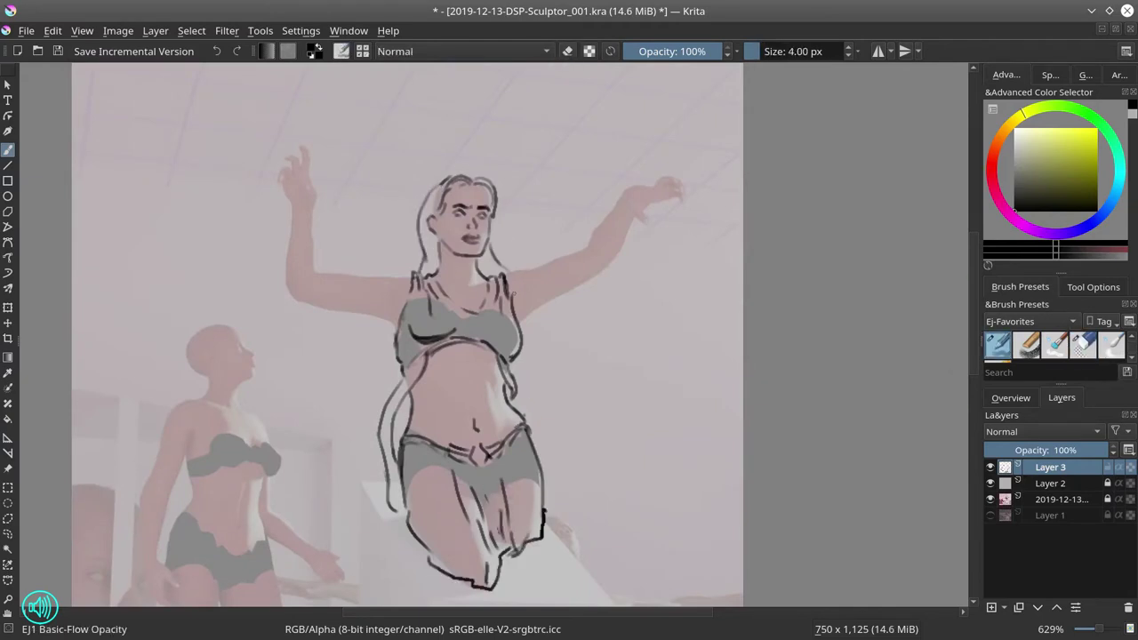
{"action": "key", "text": "slash"}
{"action": "key", "text": "slash"}
{"action": "left_click", "coordinate": [991, 499]}
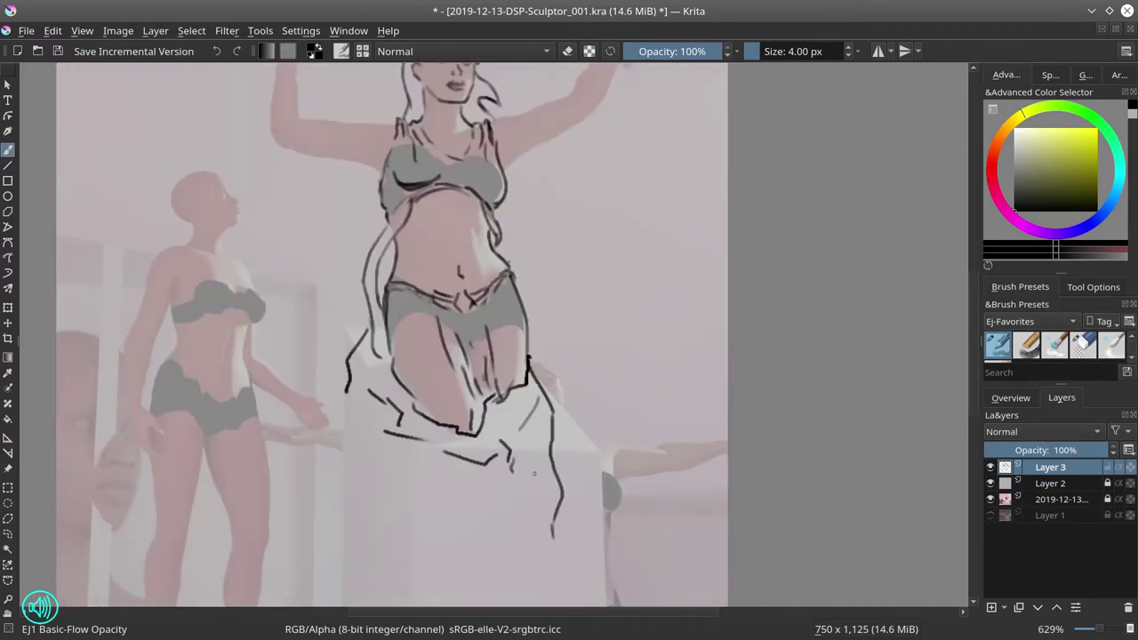
Ink the drapery, the pedestal's left side and its base along the floor
{"action": "left_click_drag", "start_coordinate": [365, 271], "coordinate": [354, 445]}
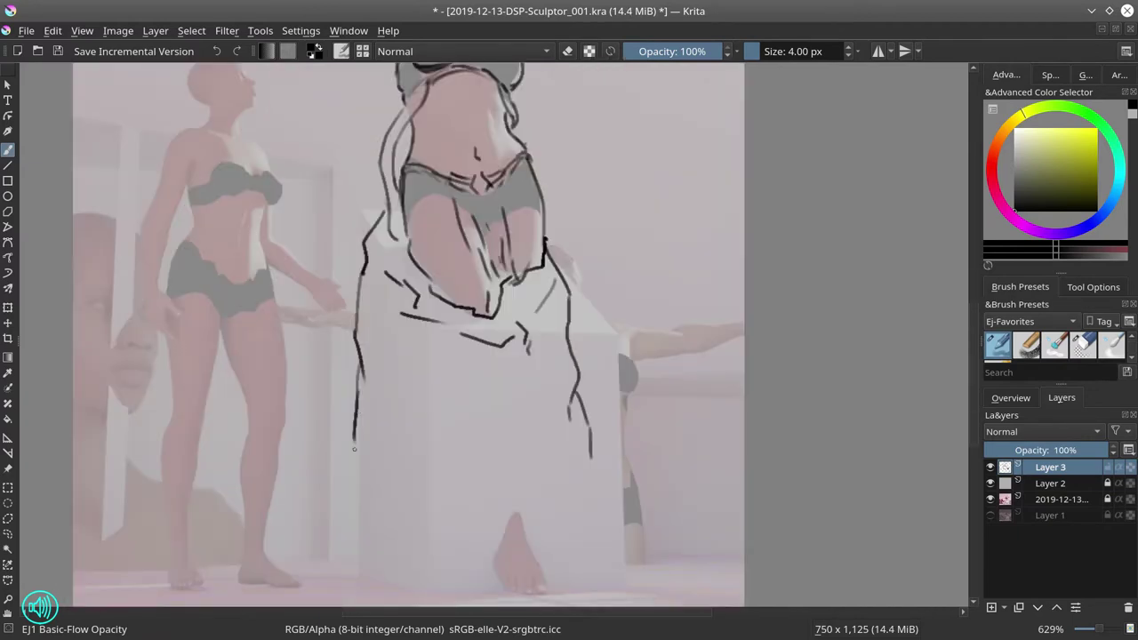
{"action": "left_click", "coordinate": [1011, 397]}
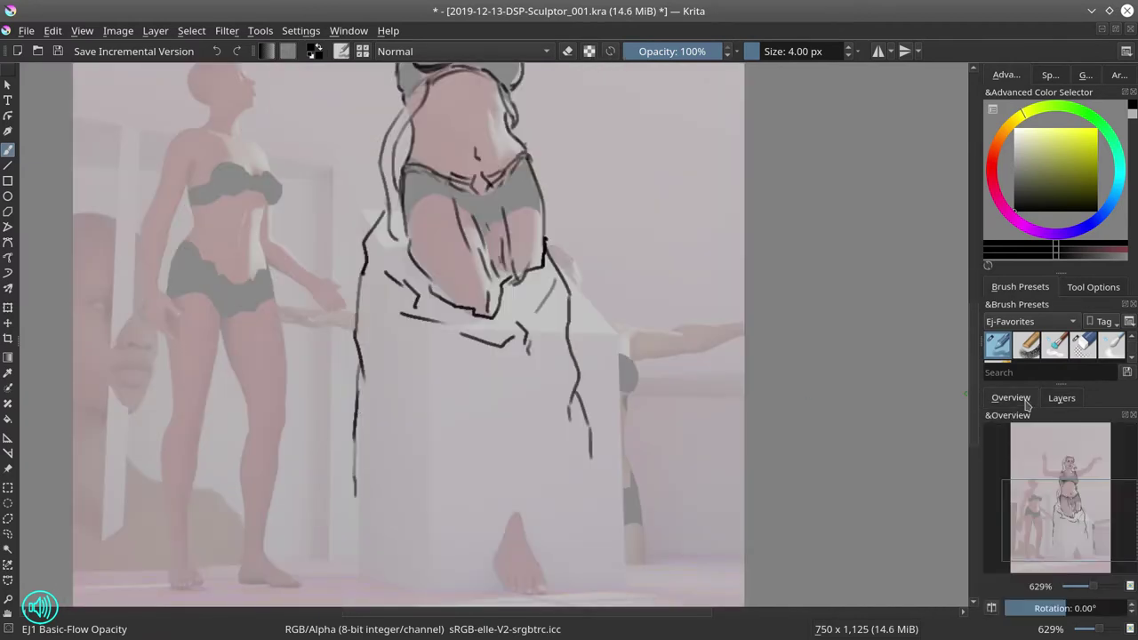
{"action": "left_click", "coordinate": [1059, 398]}
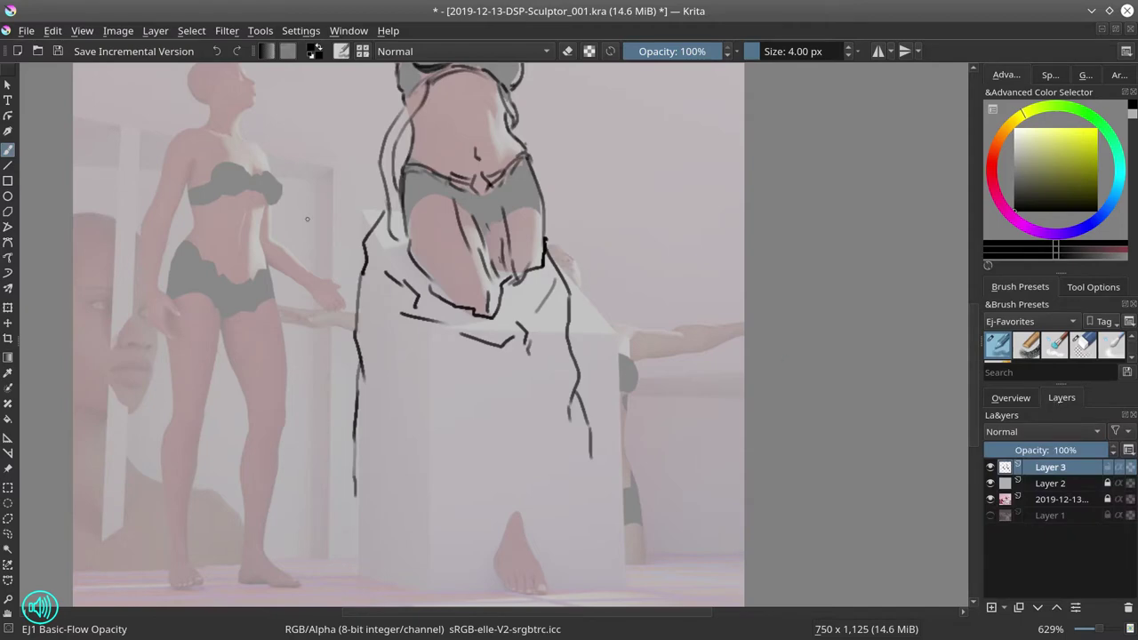
{"action": "scroll", "coordinate": [364, 444], "scroll_direction": "down", "scroll_amount": 3}
{"action": "left_click_drag", "start_coordinate": [365, 449], "coordinate": [597, 445]}
{"action": "left_click_drag", "start_coordinate": [424, 465], "coordinate": [603, 463]}
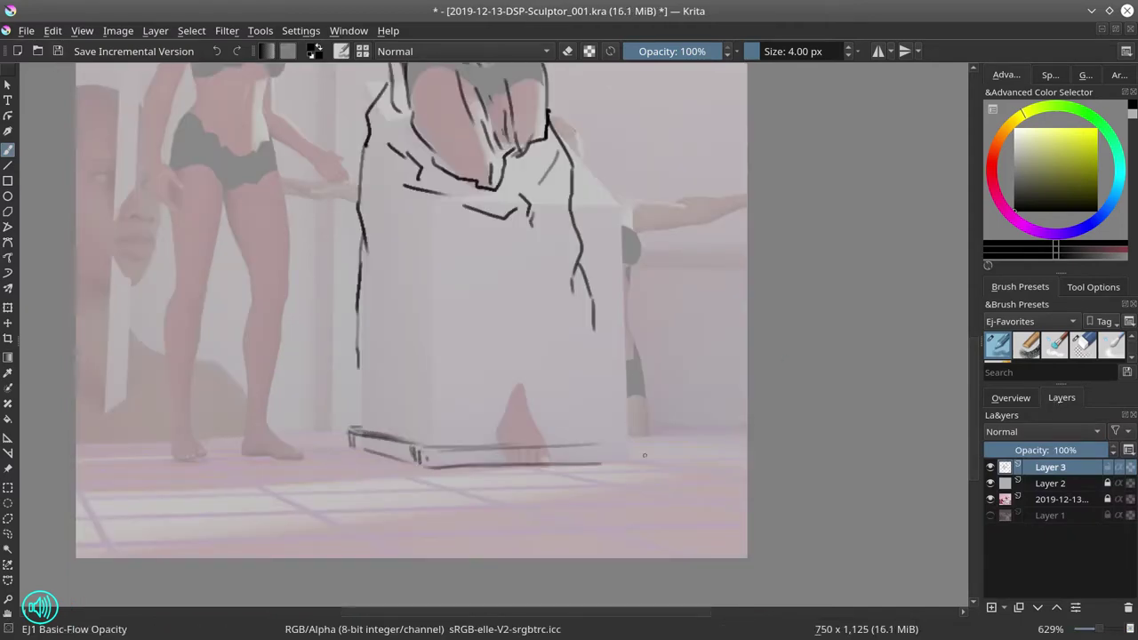
Ink the left and top edges of the statue's raised arm
{"action": "scroll", "coordinate": [453, 445], "scroll_direction": "up", "scroll_amount": 5}
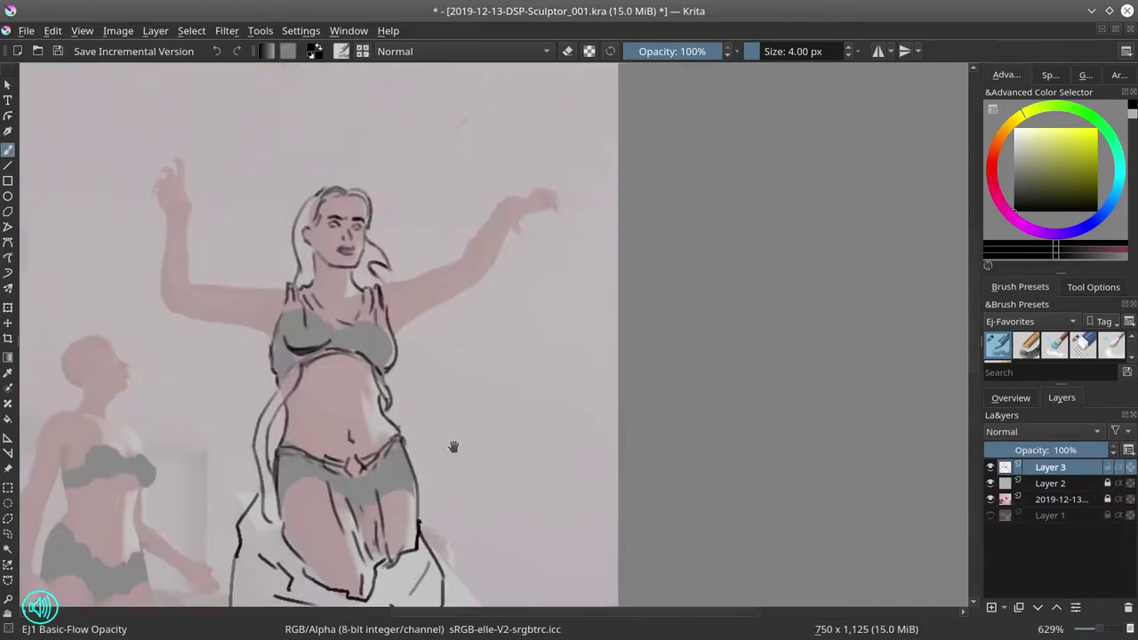
{"action": "scroll", "coordinate": [453, 445], "scroll_direction": "up", "scroll_amount": 2}
{"action": "left_click_drag", "start_coordinate": [519, 298], "coordinate": [531, 269]}
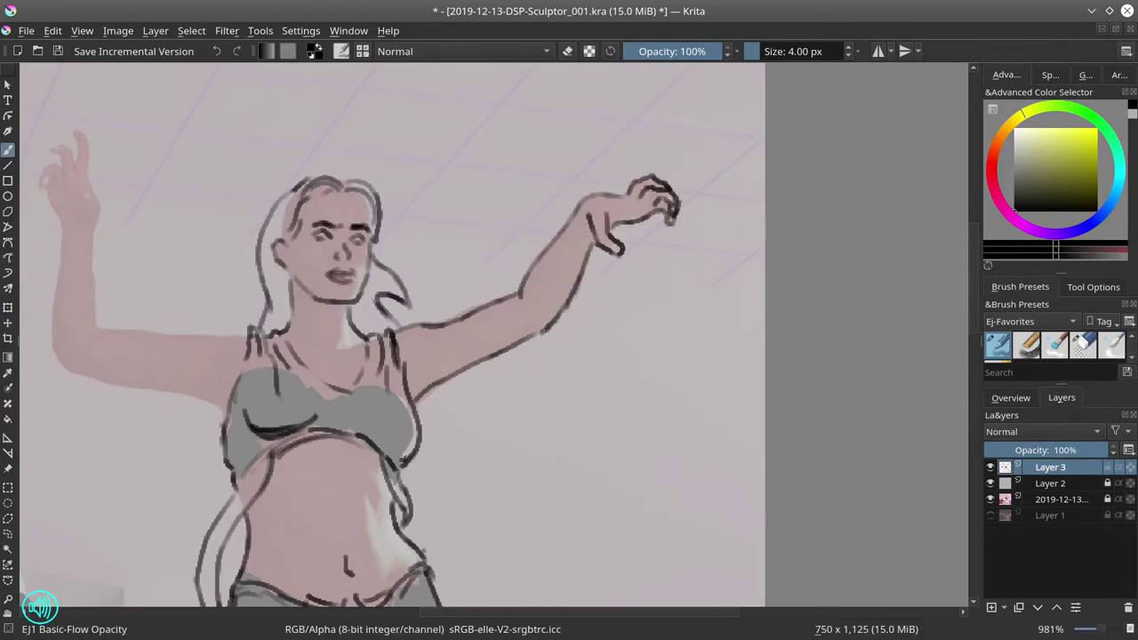
{"action": "left_click_drag", "start_coordinate": [506, 398], "coordinate": [680, 380]}
{"action": "left_click_drag", "start_coordinate": [235, 208], "coordinate": [226, 345]}
{"action": "left_click_drag", "start_coordinate": [274, 310], "coordinate": [423, 315]}
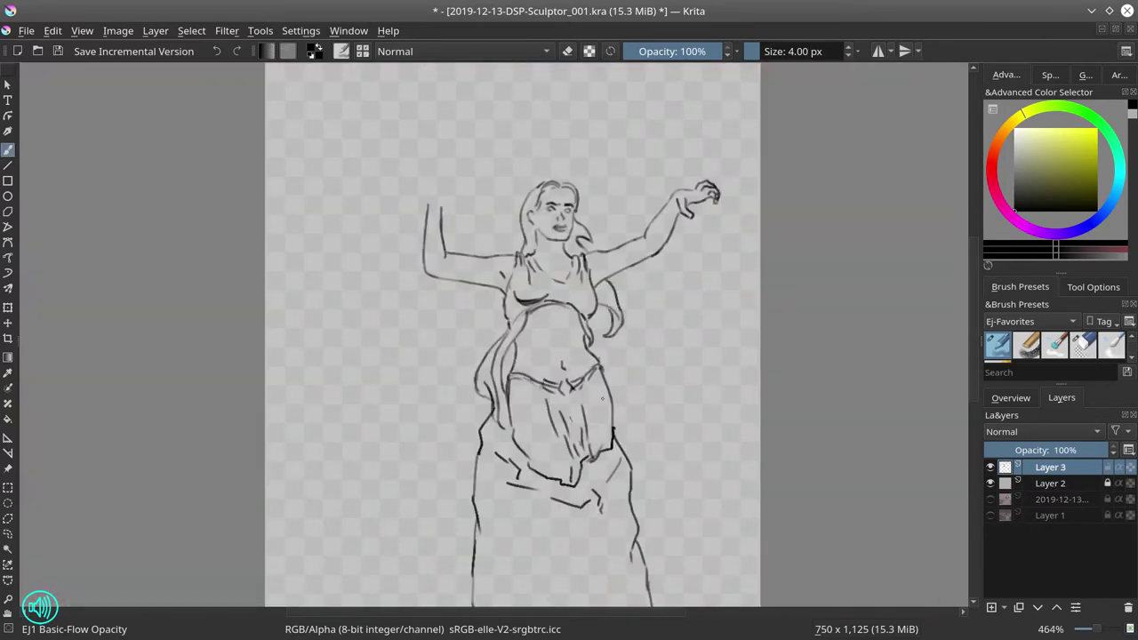
{"action": "key", "text": "minus"}
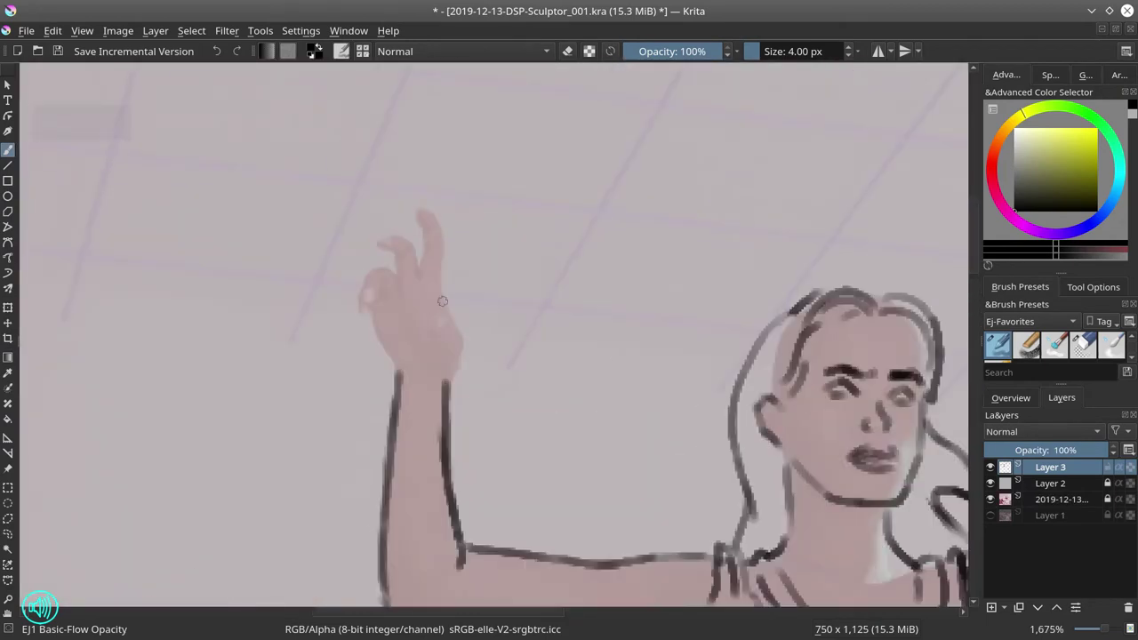
Trace the thumb and fingers of the statue's raised hand
{"action": "left_click_drag", "start_coordinate": [429, 314], "coordinate": [427, 363]}
{"action": "mouse_move", "coordinate": [360, 320]}
{"action": "left_mouse_down"}
{"action": "mouse_move", "coordinate": [379, 283]}
{"action": "mouse_move", "coordinate": [415, 272]}
{"action": "left_mouse_up"}
{"action": "mouse_move", "coordinate": [416, 230]}
{"action": "left_mouse_down"}
{"action": "mouse_move", "coordinate": [437, 197]}
{"action": "mouse_move", "coordinate": [446, 298]}
{"action": "left_mouse_up"}
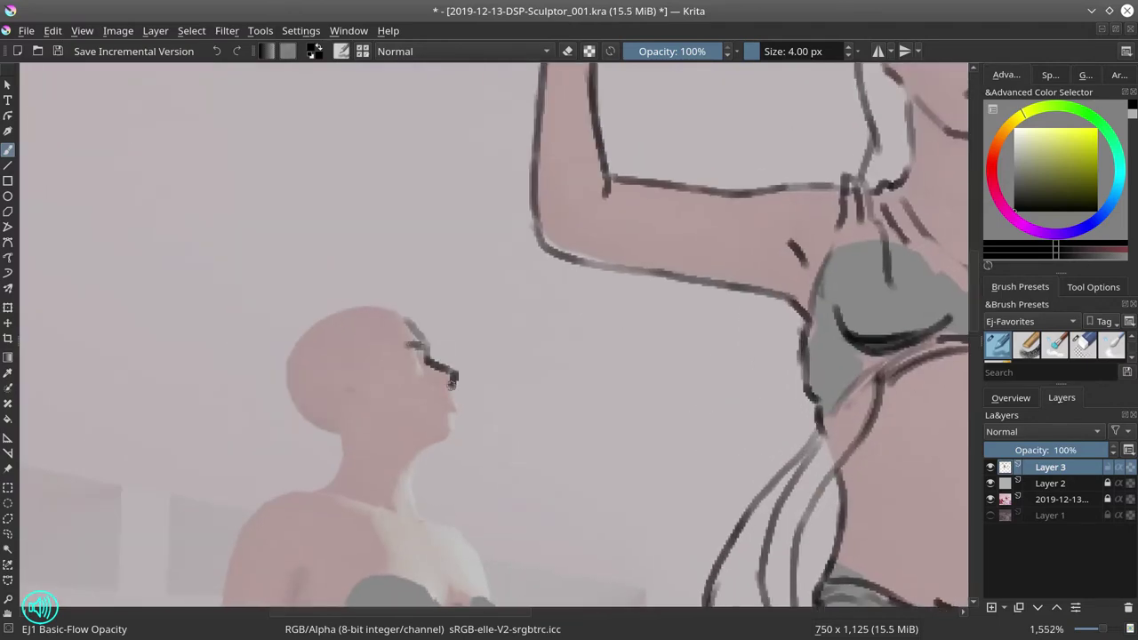
Draw the onlooker's glasses, hair, back of head and neck
{"action": "mouse_move", "coordinate": [353, 376]}
{"action": "left_mouse_down"}
{"action": "mouse_move", "coordinate": [394, 295]}
{"action": "mouse_move", "coordinate": [356, 284]}
{"action": "mouse_move", "coordinate": [356, 426]}
{"action": "mouse_move", "coordinate": [301, 449]}
{"action": "left_mouse_up"}
{"action": "left_click", "coordinate": [1024, 398]}
{"action": "mouse_move", "coordinate": [290, 400]}
{"action": "left_mouse_down"}
{"action": "mouse_move", "coordinate": [311, 432]}
{"action": "mouse_move", "coordinate": [263, 494]}
{"action": "left_mouse_up"}
{"action": "left_click_drag", "start_coordinate": [299, 423], "coordinate": [304, 487]}
{"action": "left_click_drag", "start_coordinate": [344, 448], "coordinate": [348, 491]}
{"action": "left_click_drag", "start_coordinate": [414, 451], "coordinate": [409, 516]}
Outline the onlooker's body, chest and top
{"action": "scroll", "coordinate": [504, 419], "scroll_direction": "down", "scroll_amount": 1}
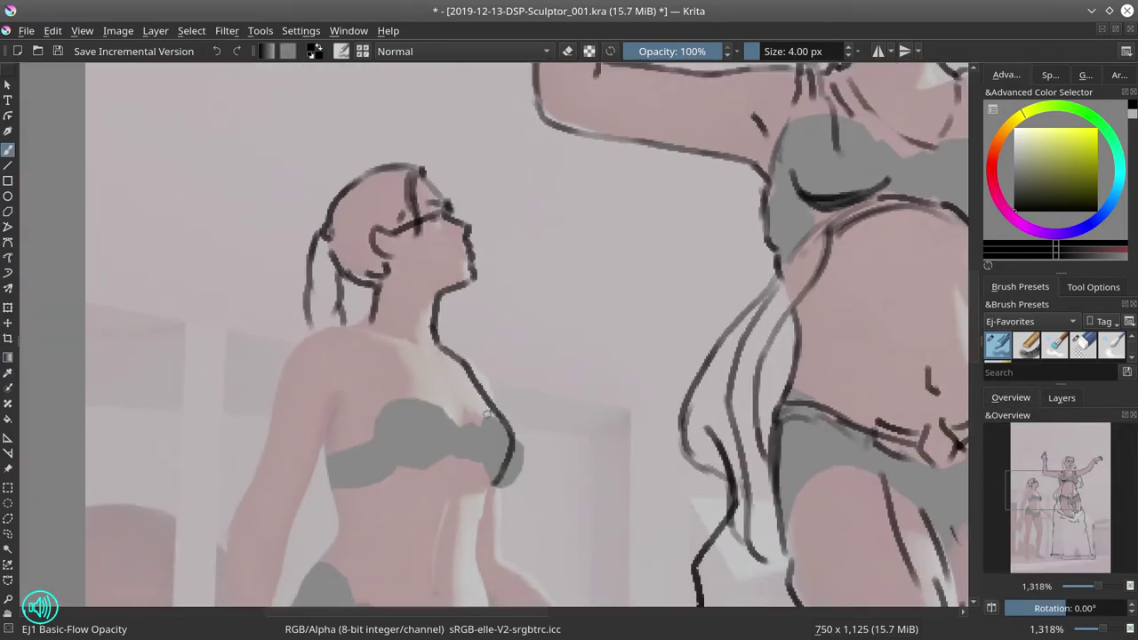
{"action": "scroll", "coordinate": [488, 424], "scroll_direction": "down", "scroll_amount": 2}
{"action": "key", "text": "e"}
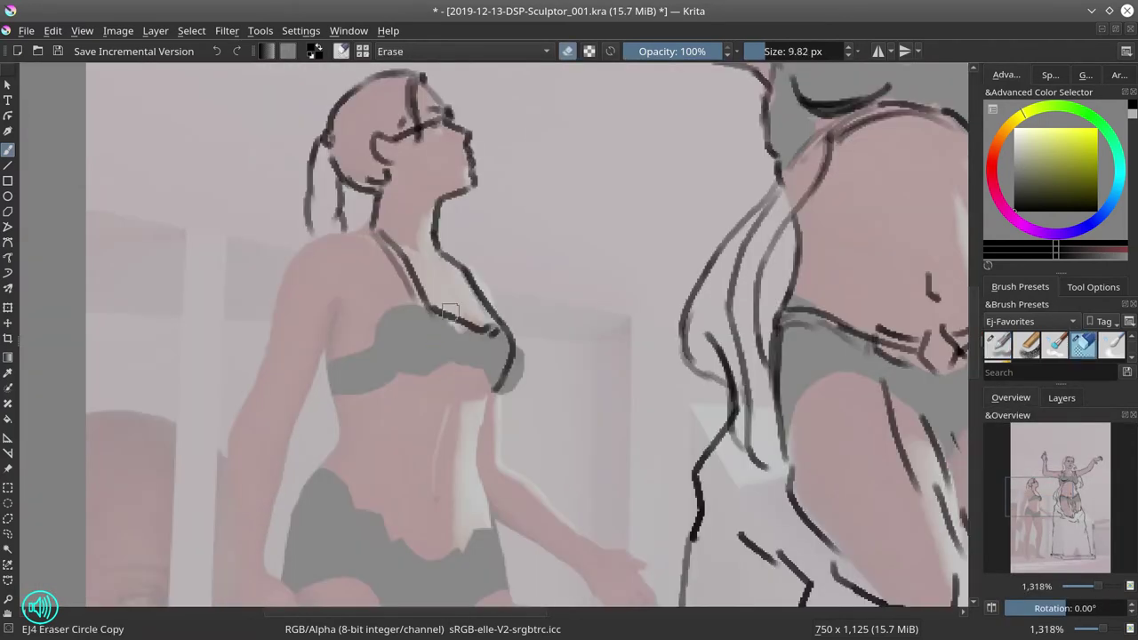
{"action": "key", "text": "e"}
{"action": "left_click_drag", "start_coordinate": [487, 359], "coordinate": [509, 477]}
{"action": "left_click_drag", "start_coordinate": [340, 349], "coordinate": [318, 485]}
{"action": "scroll", "coordinate": [497, 373], "scroll_direction": "down", "scroll_amount": 7}
{"action": "left_click", "coordinate": [1061, 398]}
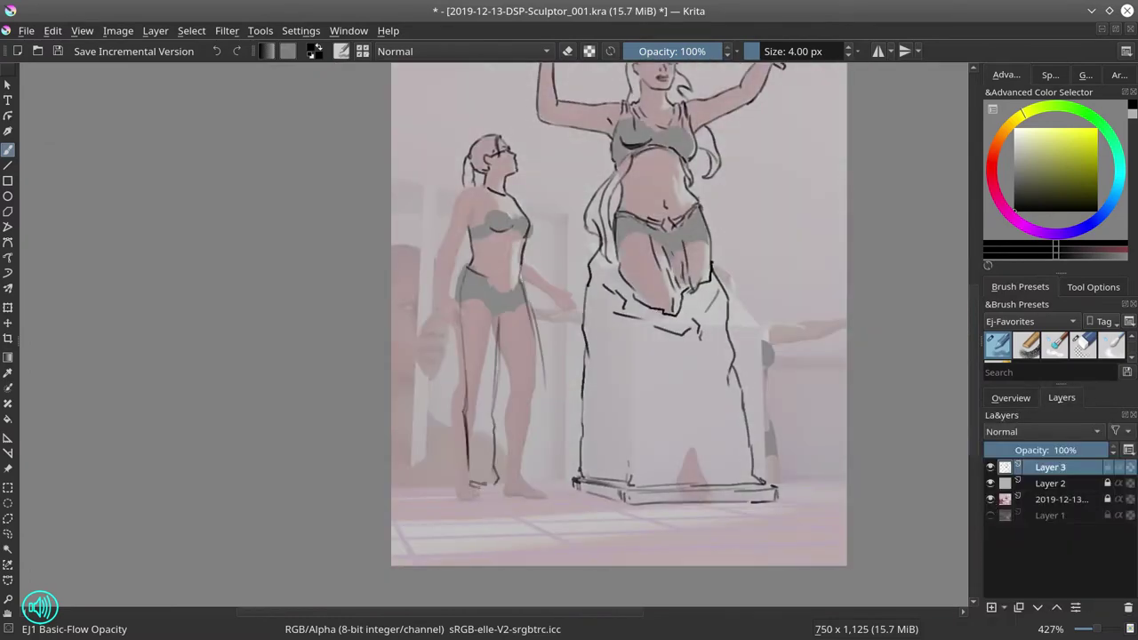
Draw the onlooker's feet and darken and clean up her leg lines
{"action": "key", "text": "e"}
{"action": "mouse_move", "coordinate": [471, 487]}
{"action": "left_mouse_down"}
{"action": "mouse_move", "coordinate": [482, 503]}
{"action": "mouse_move", "coordinate": [502, 498]}
{"action": "left_mouse_up"}
{"action": "key", "text": "e"}
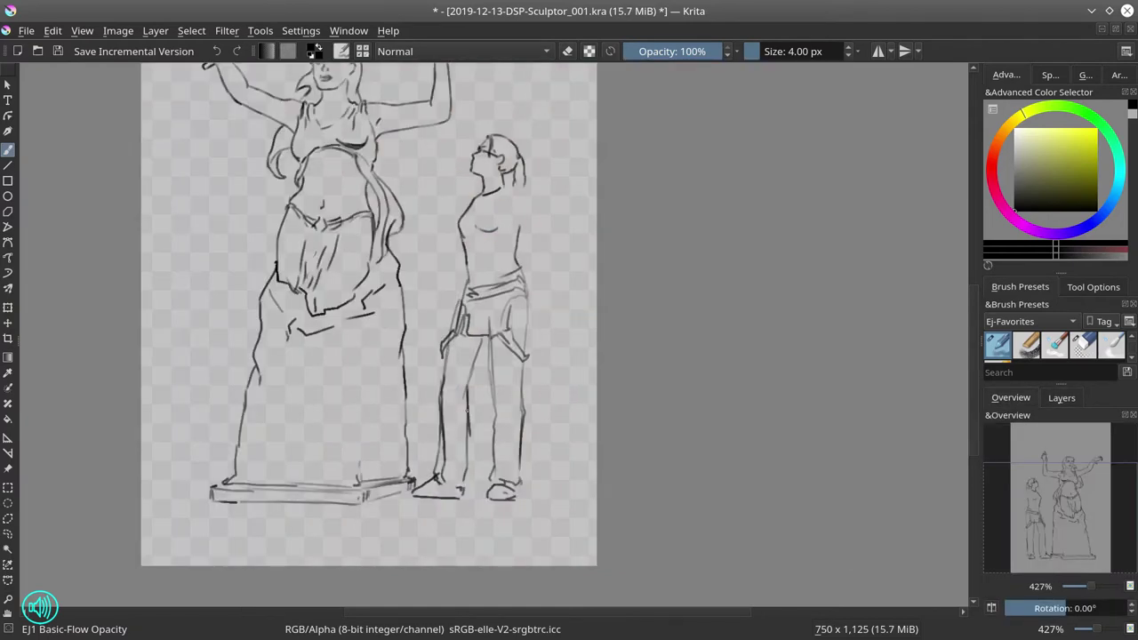
{"action": "left_click_drag", "start_coordinate": [467, 411], "coordinate": [472, 487]}
{"action": "key", "text": "e"}
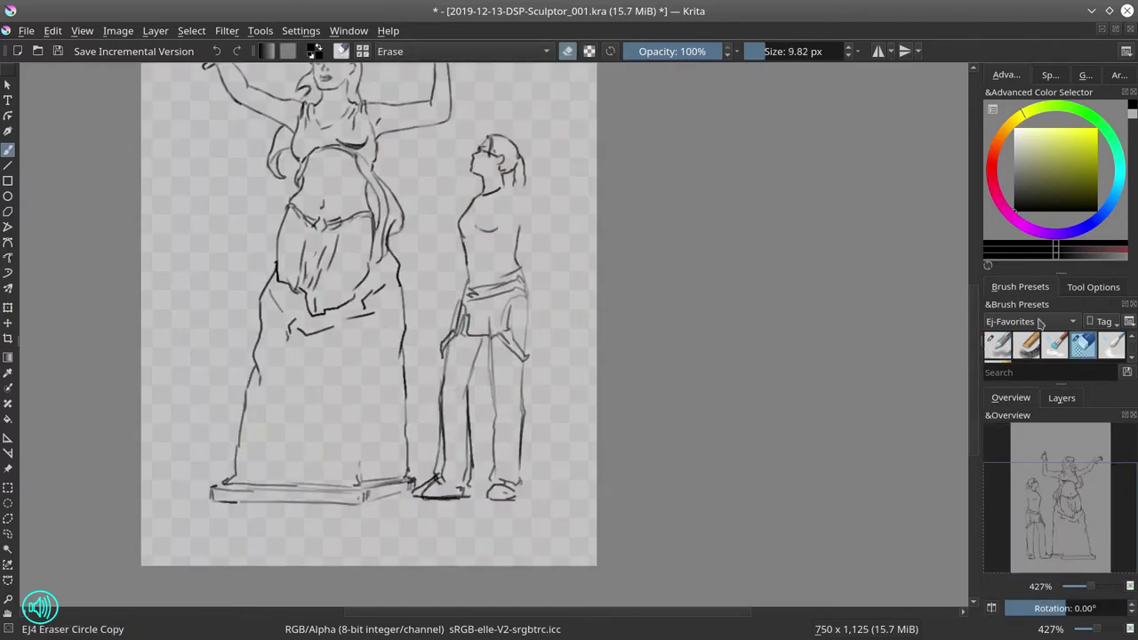
{"action": "key", "text": "e"}
{"action": "left_click_drag", "start_coordinate": [440, 425], "coordinate": [442, 486]}
{"action": "mouse_move", "coordinate": [462, 473]}
{"action": "left_mouse_down"}
{"action": "mouse_move", "coordinate": [477, 494]}
{"action": "mouse_move", "coordinate": [493, 359]}
{"action": "left_mouse_up"}
{"action": "key", "text": "e"}
{"action": "key", "text": "e"}
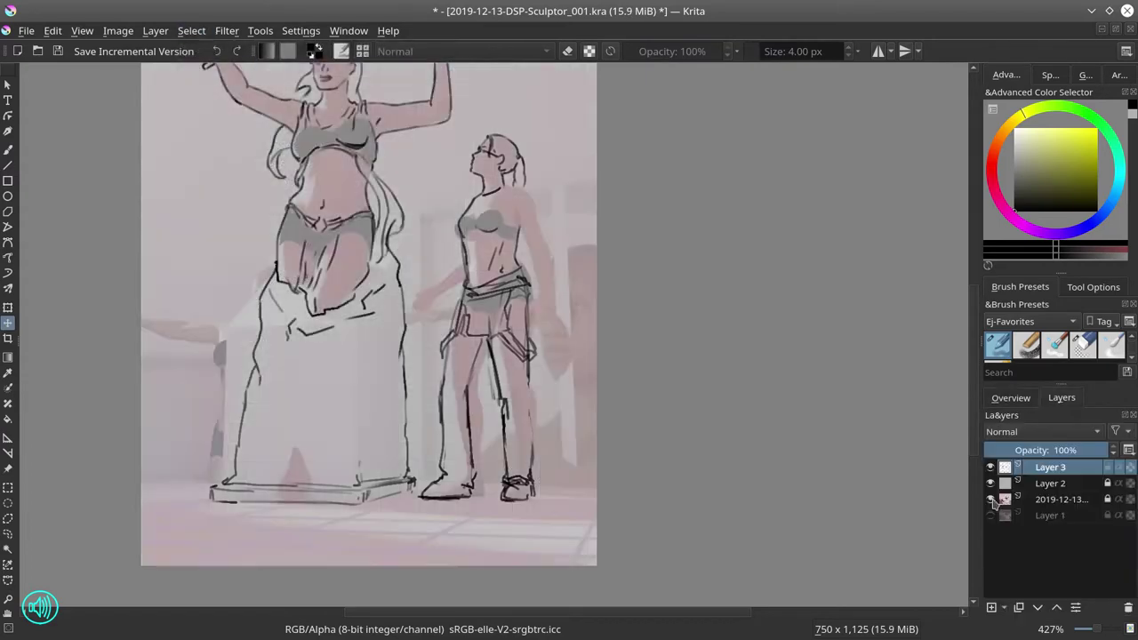
Save, show Layers 2 and 3 over the Layer 1 render, and draw the onlooker's shoulder sleeve
{"action": "left_click", "coordinate": [58, 51]}
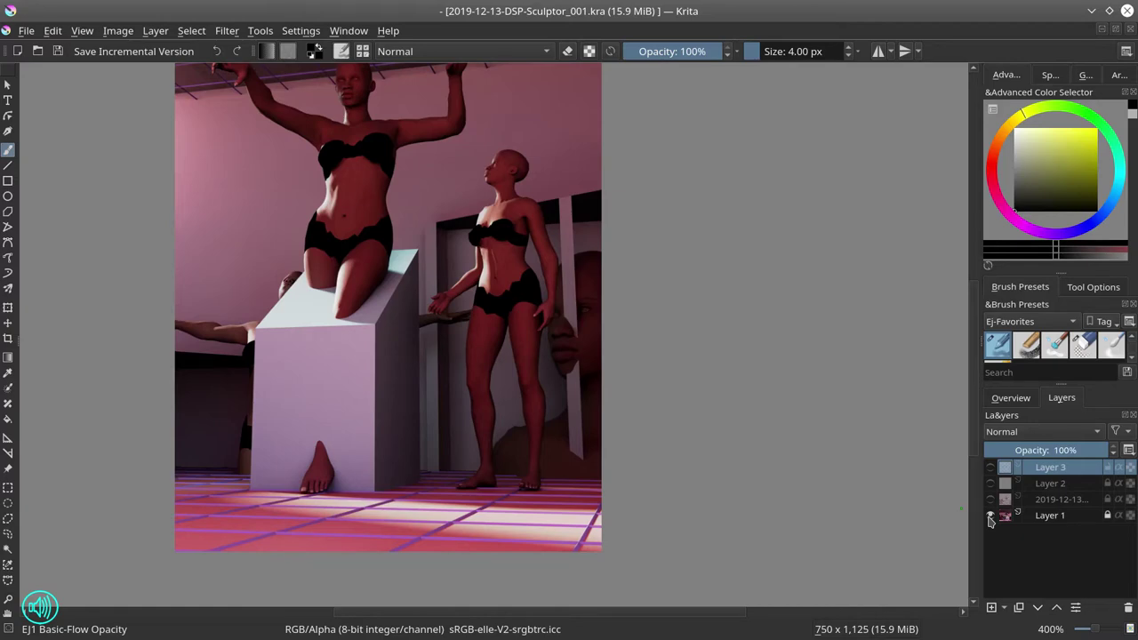
{"action": "left_click", "coordinate": [990, 466]}
{"action": "left_click", "coordinate": [991, 483]}
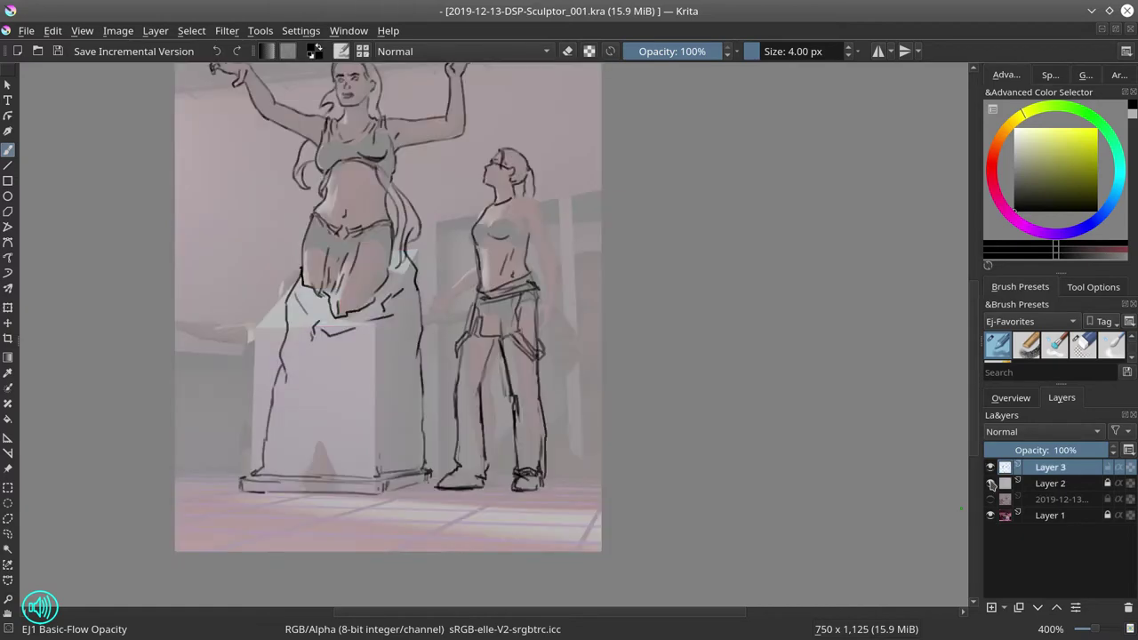
{"action": "scroll", "coordinate": [529, 170], "scroll_direction": "up", "scroll_amount": 5}
{"action": "mouse_move", "coordinate": [521, 281]}
{"action": "left_mouse_down"}
{"action": "mouse_move", "coordinate": [553, 265]}
{"action": "mouse_move", "coordinate": [576, 416]}
{"action": "left_mouse_up"}
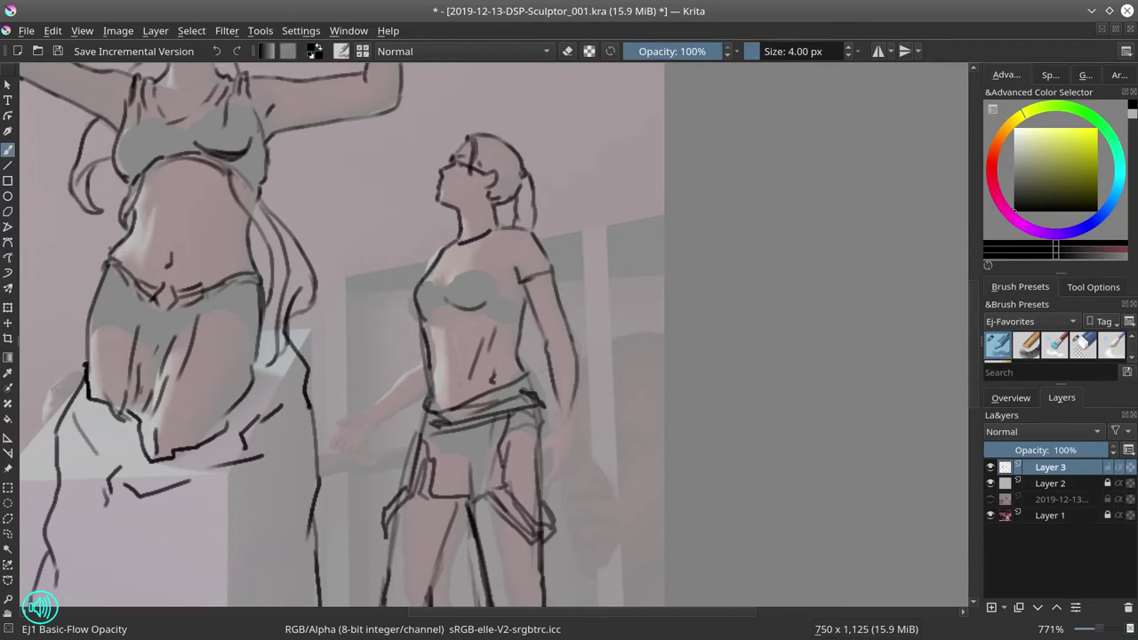
Erase the onlooker's old forearm lines and redraw her hand holding the bag
{"action": "key", "text": "e"}
{"action": "mouse_move", "coordinate": [545, 376]}
{"action": "left_mouse_down"}
{"action": "mouse_move", "coordinate": [561, 478]}
{"action": "mouse_move", "coordinate": [494, 523]}
{"action": "left_mouse_up"}
{"action": "key", "text": "slash"}
{"action": "key", "text": "slash"}
{"action": "key", "text": "slash"}
{"action": "left_click_drag", "start_coordinate": [487, 450], "coordinate": [531, 471]}
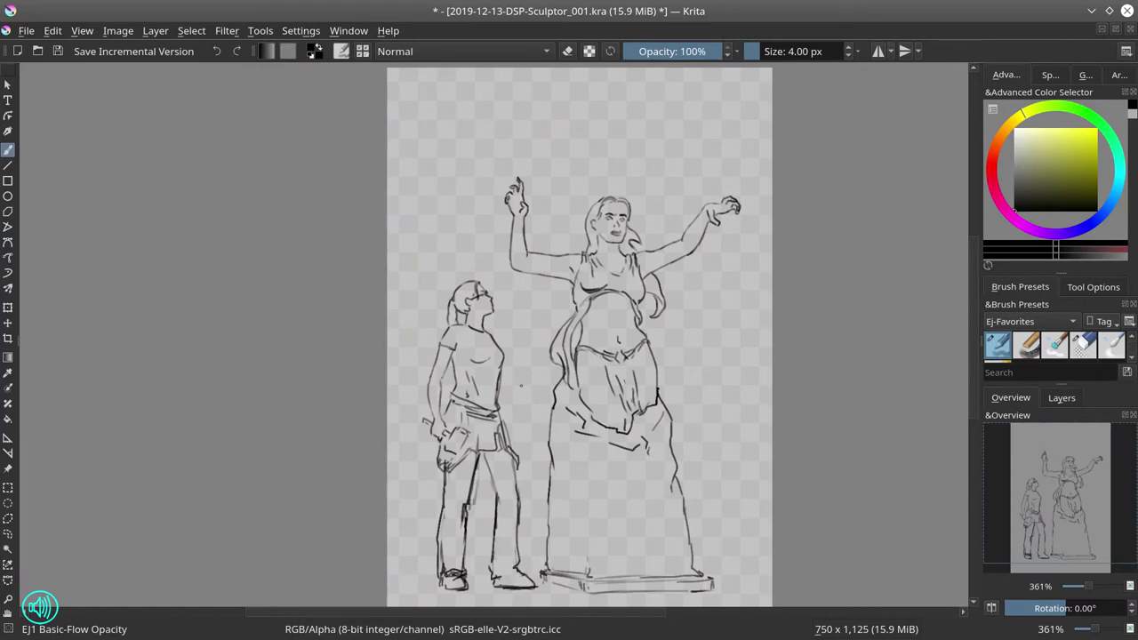
{"action": "key", "text": "slash"}
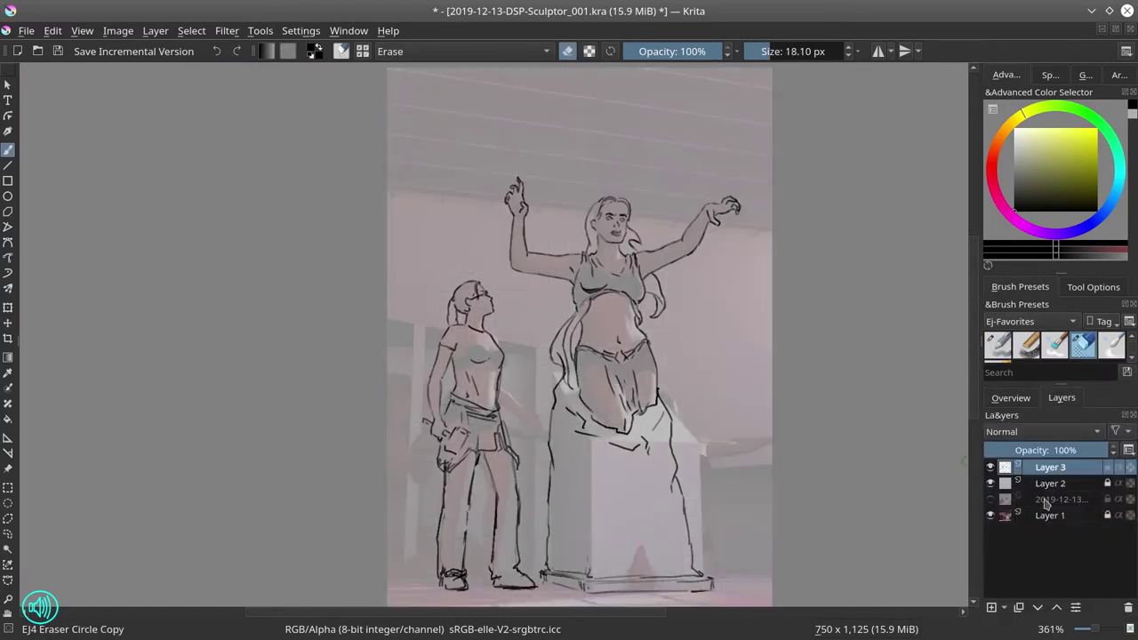
{"action": "key", "text": "slash"}
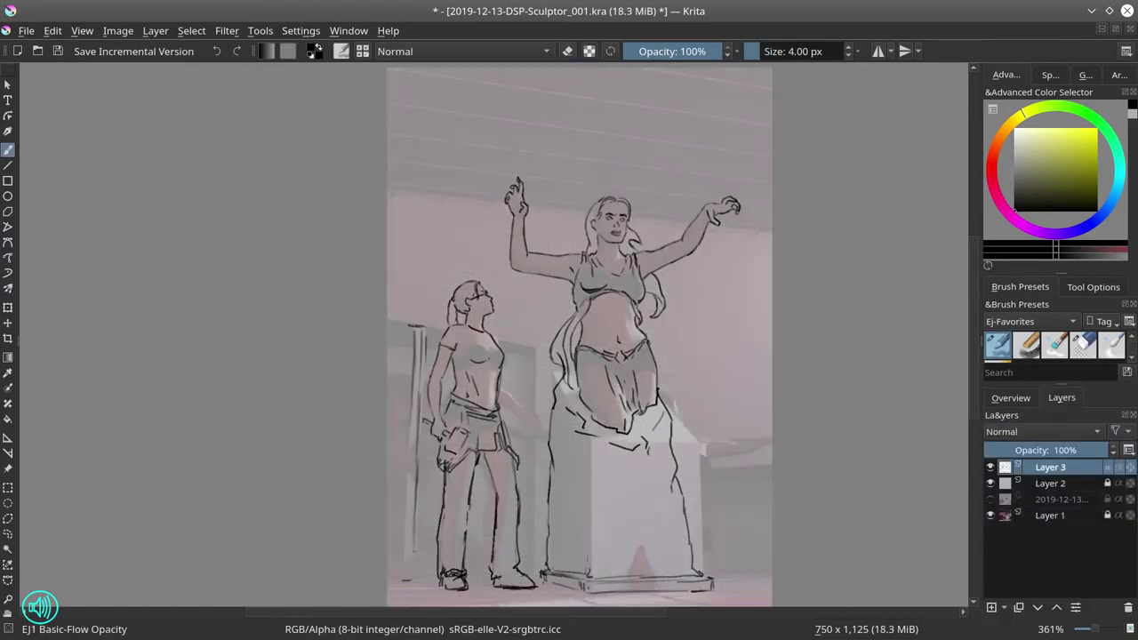
Draw vertical wall lines beside the pedestal and on the left, plus a lower-right floor edge
{"action": "left_click_drag", "start_coordinate": [533, 349], "coordinate": [535, 516]}
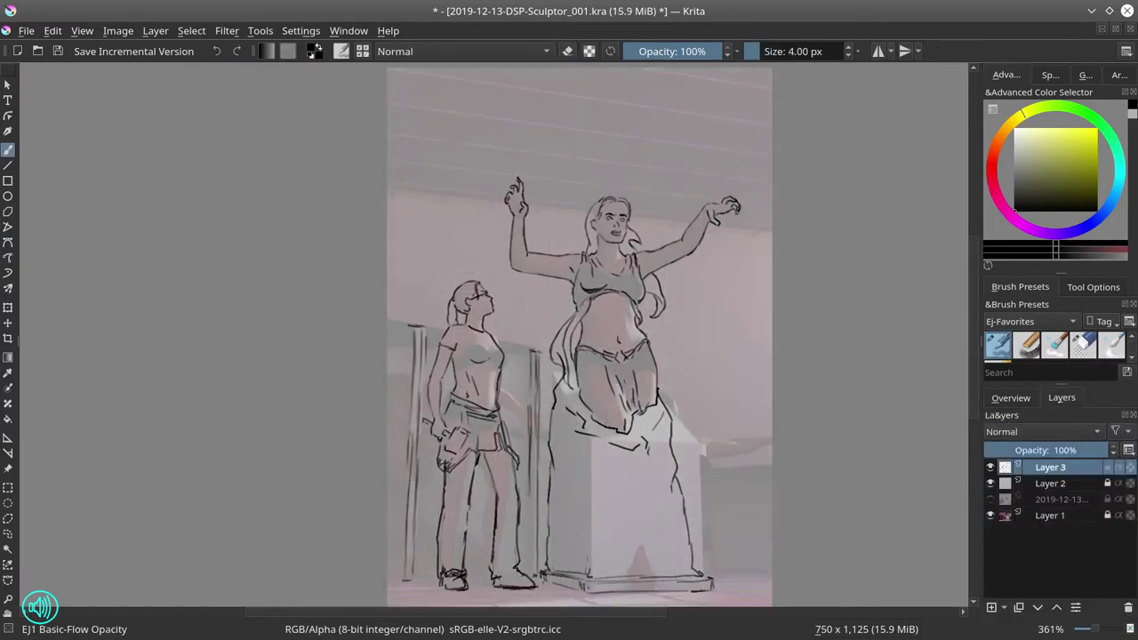
{"action": "key", "text": "4"}
{"action": "key", "text": "4"}
{"action": "key", "text": "5"}
{"action": "left_click", "coordinate": [991, 515]}
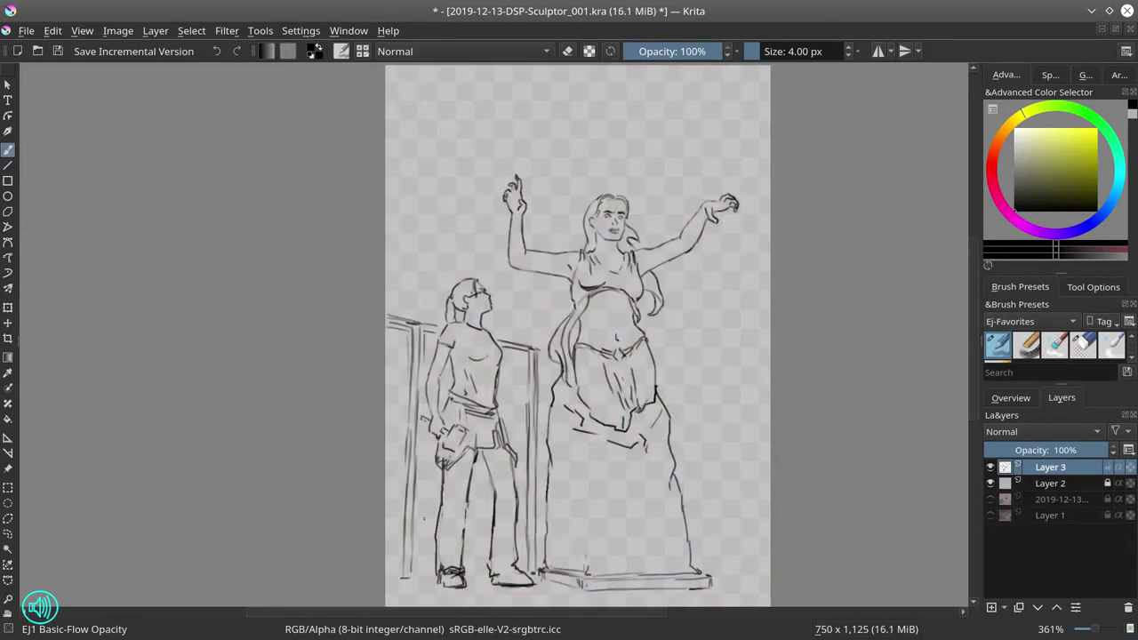
{"action": "left_click", "coordinate": [990, 514]}
{"action": "left_click_drag", "start_coordinate": [396, 355], "coordinate": [392, 458]}
{"action": "left_click_drag", "start_coordinate": [393, 432], "coordinate": [393, 519]}
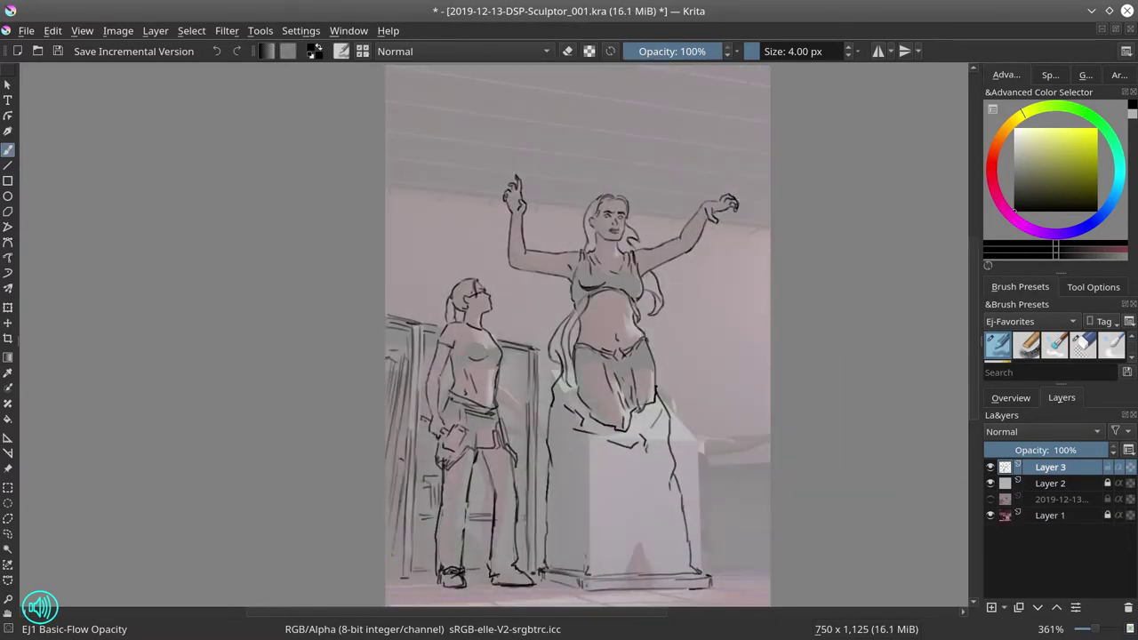
{"action": "left_click", "coordinate": [990, 515]}
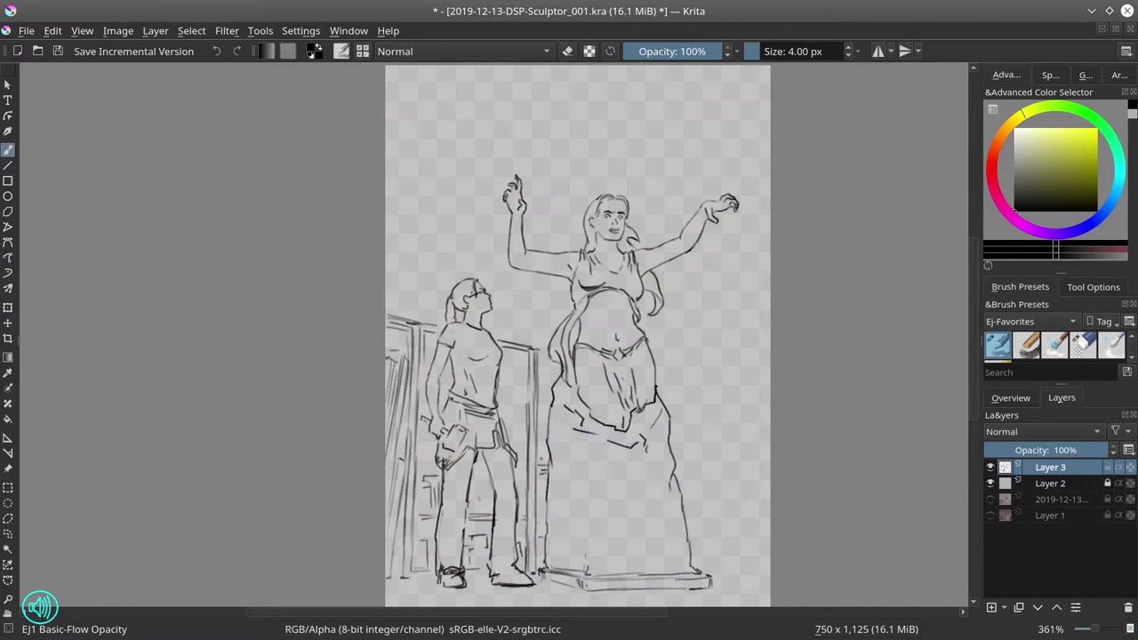
{"action": "left_click", "coordinate": [990, 515]}
{"action": "scroll", "coordinate": [569, 337], "scroll_direction": "down", "scroll_amount": 2}
{"action": "left_click_drag", "start_coordinate": [689, 526], "coordinate": [755, 523]}
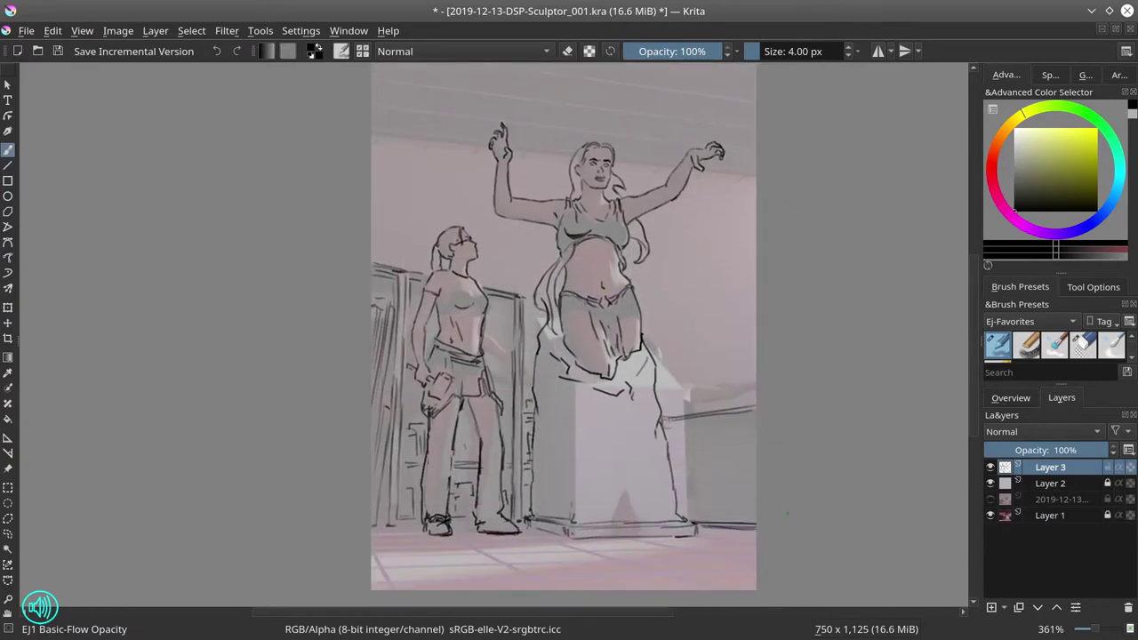
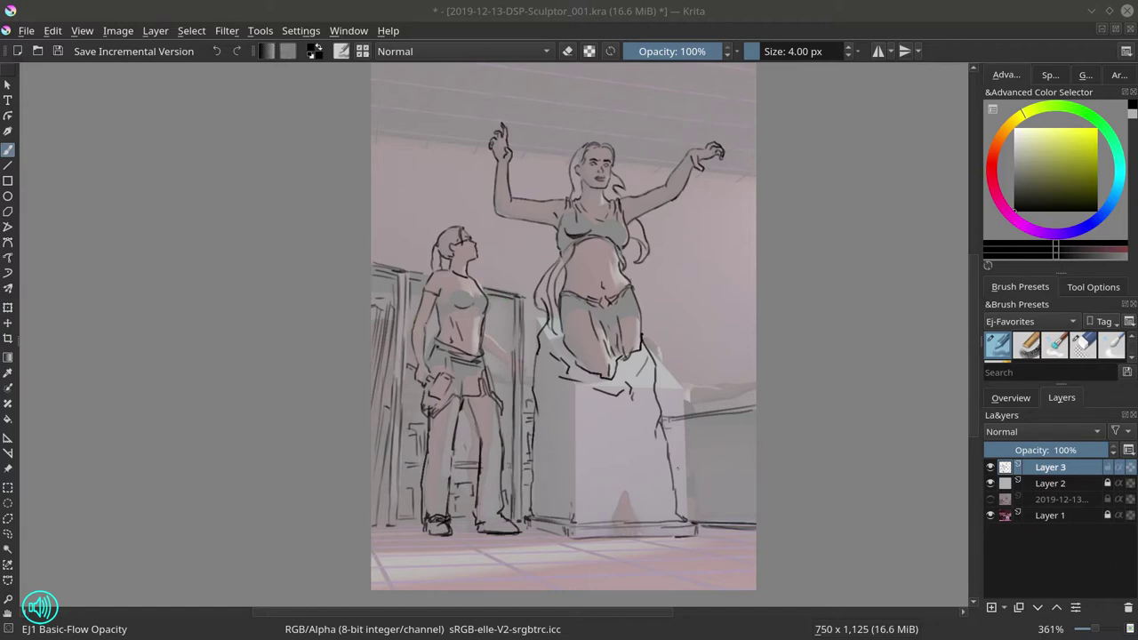
Hatch horizontal pencil lines across the right-hand shelves, briefly hiding the coloured painting to check
{"action": "left_click_drag", "start_coordinate": [755, 463], "coordinate": [674, 467]}
{"action": "left_click_drag", "start_coordinate": [755, 501], "coordinate": [686, 503]}
{"action": "mouse_move", "coordinate": [755, 488]}
{"action": "left_mouse_down"}
{"action": "mouse_move", "coordinate": [683, 491]}
{"action": "mouse_move", "coordinate": [687, 482]}
{"action": "left_mouse_up"}
{"action": "left_click_drag", "start_coordinate": [745, 517], "coordinate": [707, 518]}
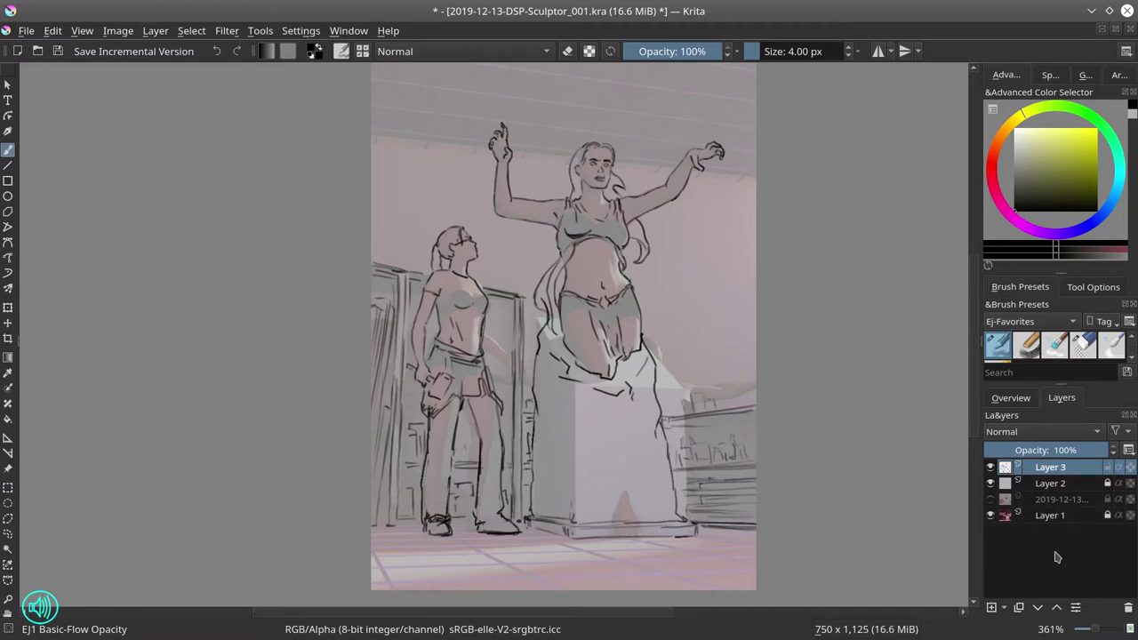
{"action": "left_click", "coordinate": [990, 515]}
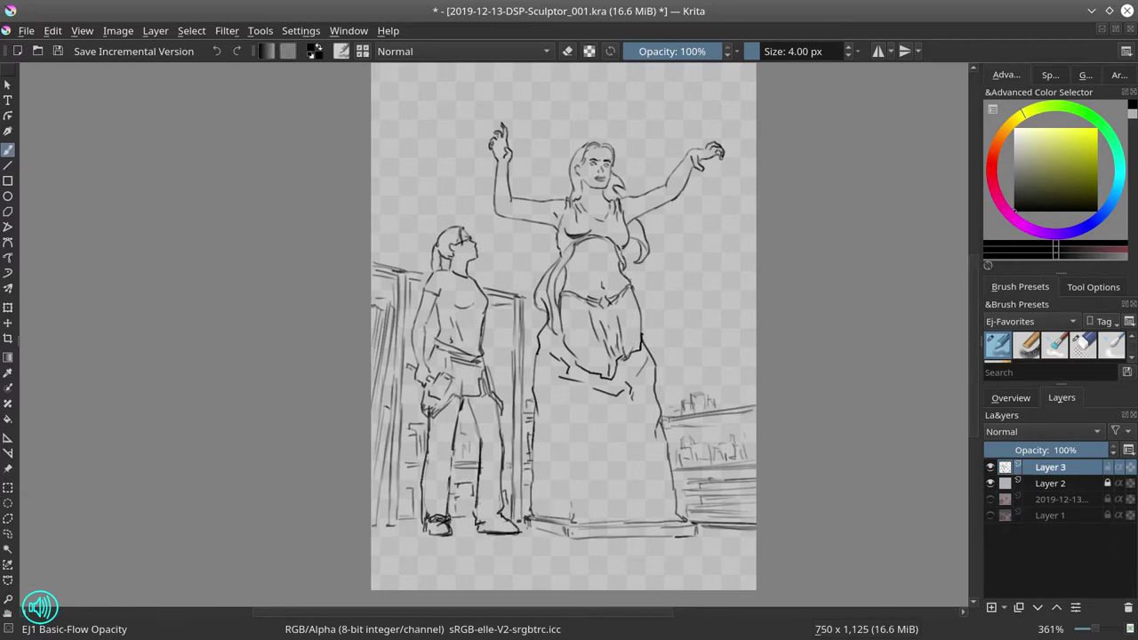
{"action": "left_click", "coordinate": [990, 500]}
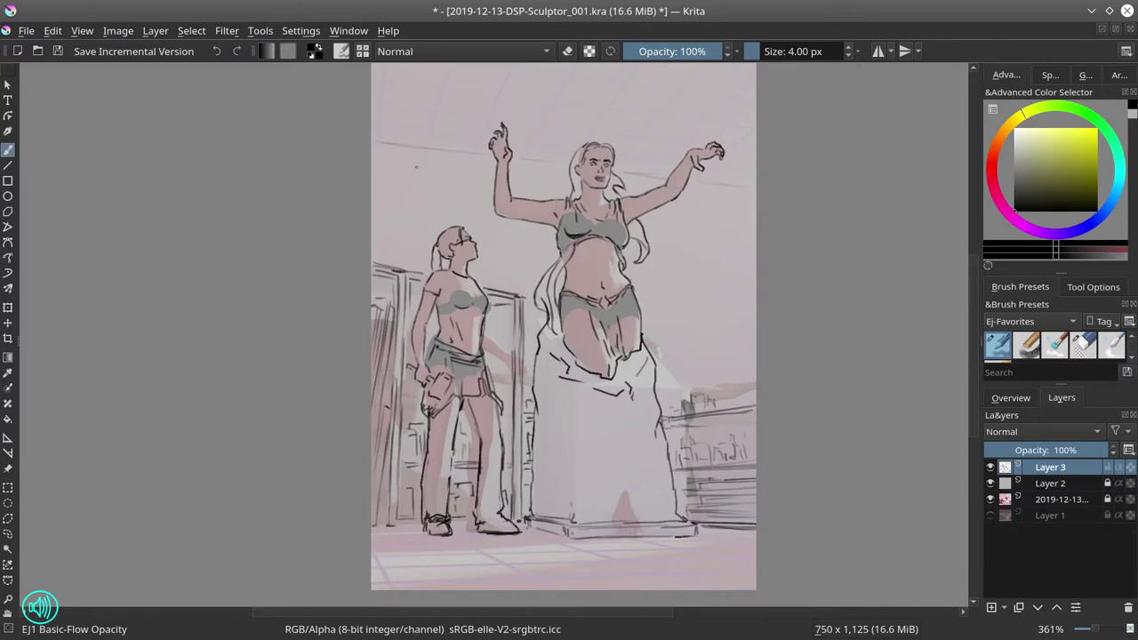
Sketch vertical lines along the drawing's left edge
{"action": "left_click_drag", "start_coordinate": [396, 151], "coordinate": [397, 239]}
{"action": "left_click_drag", "start_coordinate": [387, 199], "coordinate": [387, 260]}
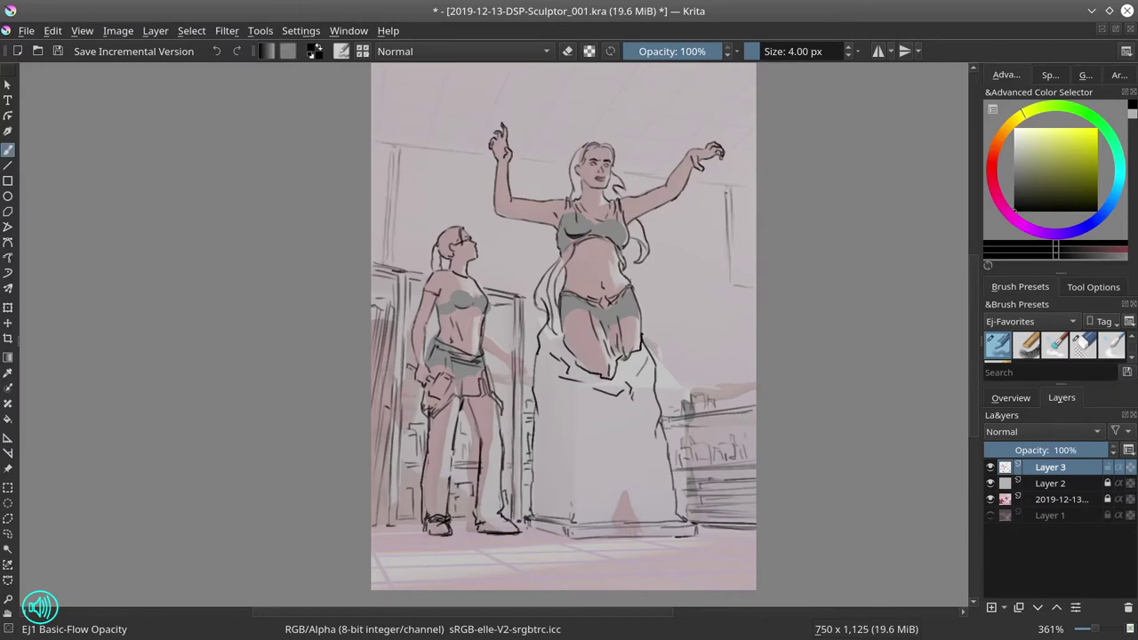
{"action": "mouse_move", "coordinate": [426, 88]}
{"action": "left_mouse_down"}
{"action": "mouse_move", "coordinate": [417, 119]}
{"action": "mouse_move", "coordinate": [471, 134]}
{"action": "left_mouse_up"}
Hatch shading around the ceiling box, add diagonal ceiling lines, and hide the coloured painting
{"action": "mouse_move", "coordinate": [421, 159]}
{"action": "left_mouse_down"}
{"action": "mouse_move", "coordinate": [455, 166]}
{"action": "mouse_move", "coordinate": [476, 187]}
{"action": "left_mouse_up"}
{"action": "left_click_drag", "start_coordinate": [421, 173], "coordinate": [464, 177]}
{"action": "left_click_drag", "start_coordinate": [428, 168], "coordinate": [448, 172]}
{"action": "left_click_drag", "start_coordinate": [424, 175], "coordinate": [441, 178]}
{"action": "left_click_drag", "start_coordinate": [514, 102], "coordinate": [500, 144]}
{"action": "mouse_move", "coordinate": [539, 100]}
{"action": "left_mouse_down"}
{"action": "mouse_move", "coordinate": [521, 144]}
{"action": "mouse_move", "coordinate": [745, 177]}
{"action": "left_mouse_up"}
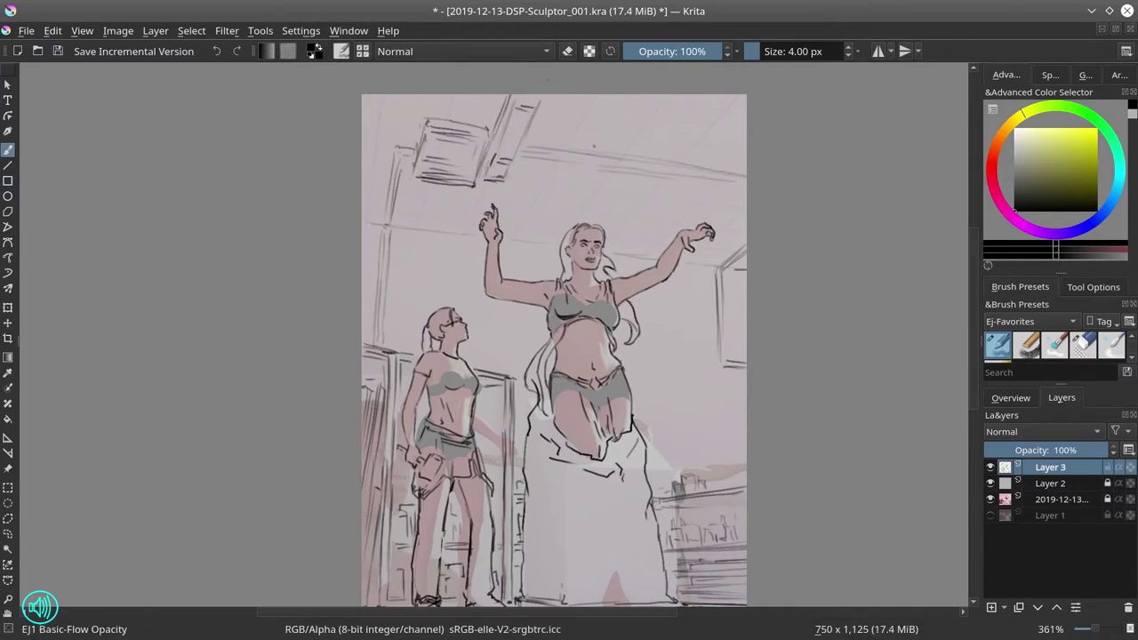
{"action": "left_click", "coordinate": [990, 499]}
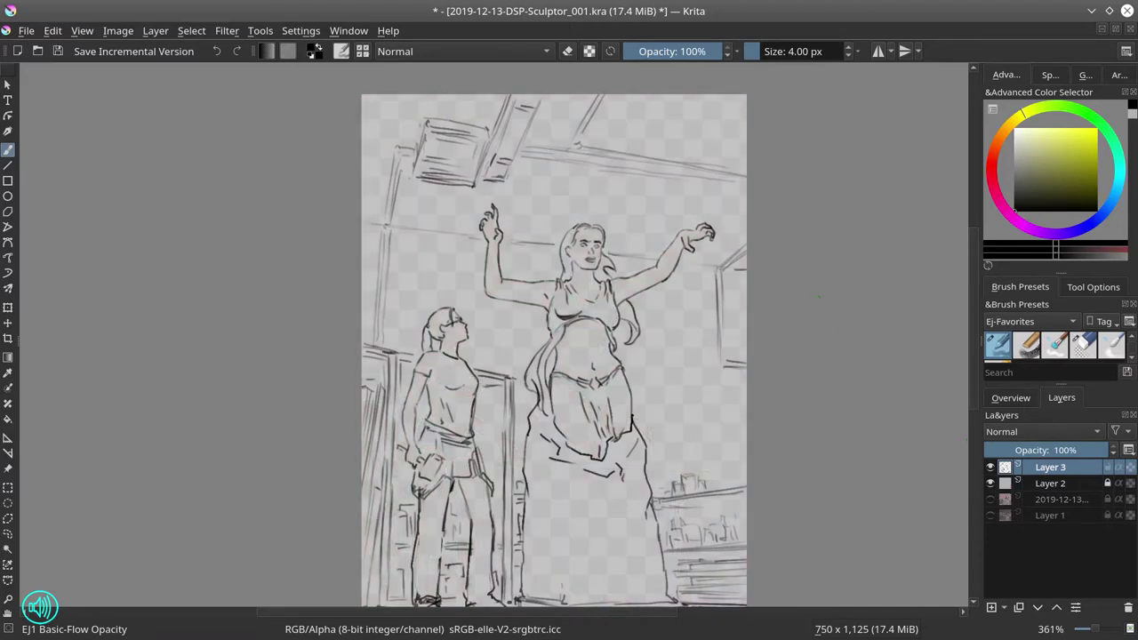
{"action": "scroll", "coordinate": [553, 280], "scroll_direction": "down", "scroll_amount": 3}
Duplicate the sketch layer, gather the original layers into an 'originals' group, and remove the extra copy
{"action": "right_click", "coordinate": [1040, 469]}
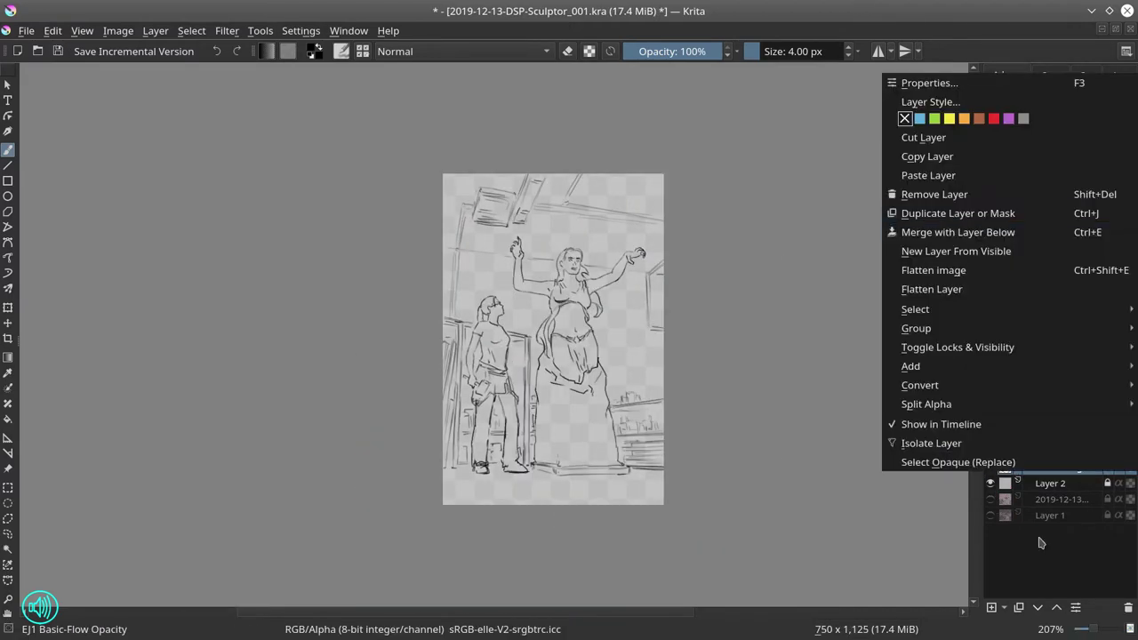
{"action": "left_click", "coordinate": [1039, 542]}
{"action": "right_click", "coordinate": [1053, 466]}
{"action": "left_click", "coordinate": [958, 213]}
{"action": "right_click", "coordinate": [1053, 483]}
{"action": "left_click", "coordinate": [737, 451]}
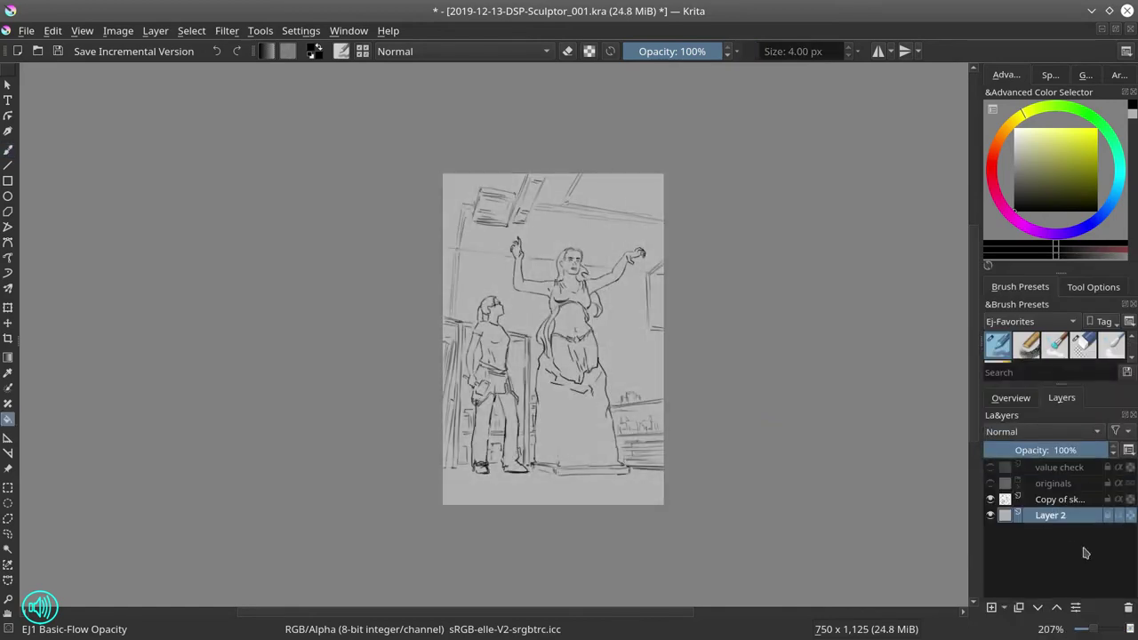
{"action": "right_click", "coordinate": [1055, 501]}
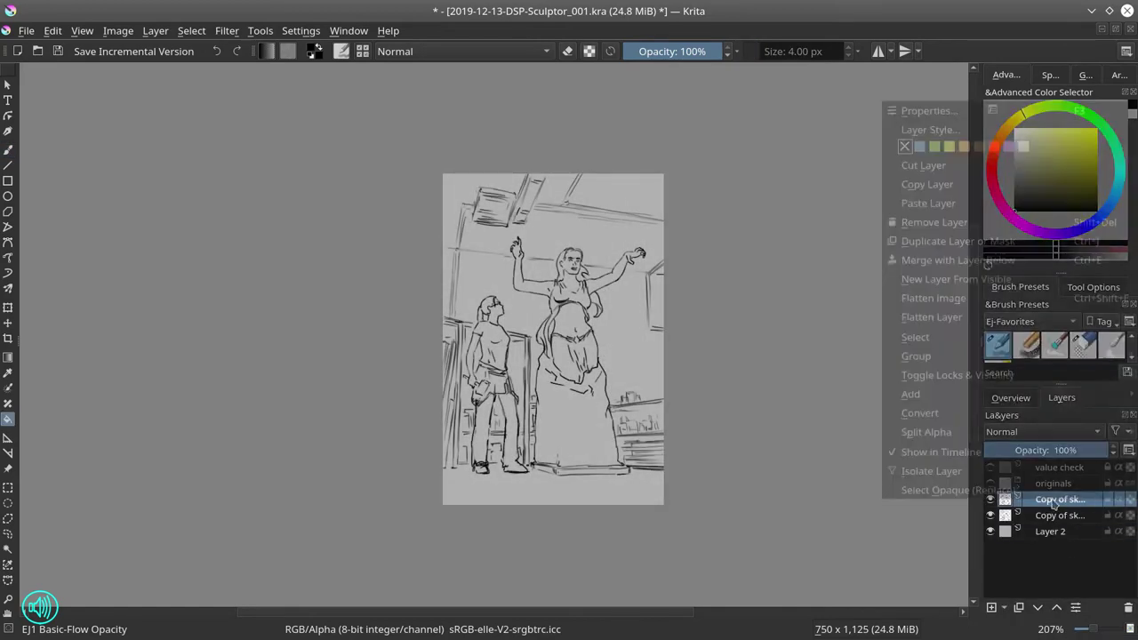
{"action": "left_click", "coordinate": [933, 222]}
Save the document, then select Layer 2 and pick a dark navy colour
{"action": "key", "text": "ctrl+s"}
{"action": "key", "text": "Page_Up"}
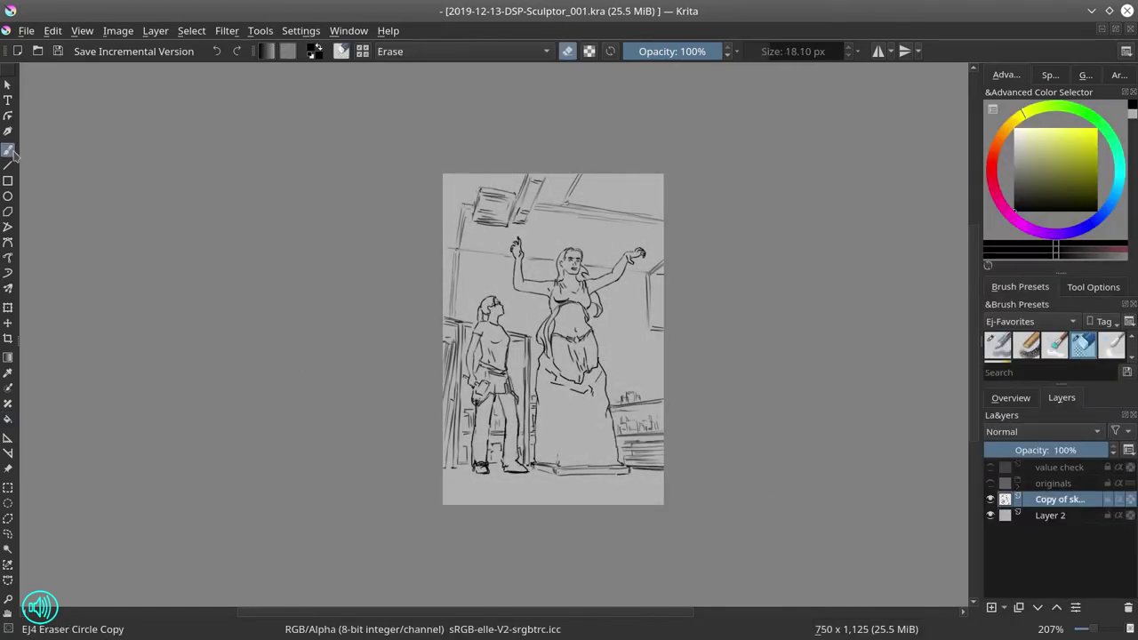
{"action": "key", "text": "b"}
{"action": "scroll", "coordinate": [579, 324], "scroll_direction": "up", "scroll_amount": 2}
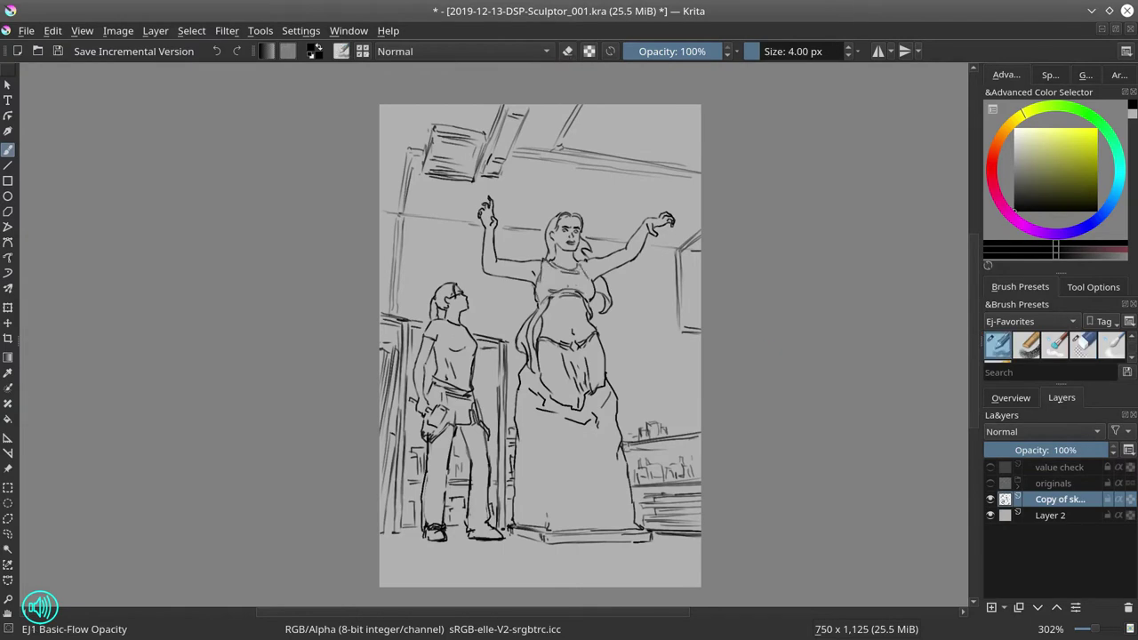
{"action": "left_click", "coordinate": [1049, 514]}
{"action": "left_click", "coordinate": [1099, 216]}
{"action": "left_click", "coordinate": [1051, 200]}
Fill Layer 2 with dark navy and turn the painting into a floating, resized window
{"action": "key", "text": "f"}
{"action": "left_click", "coordinate": [578, 460]}
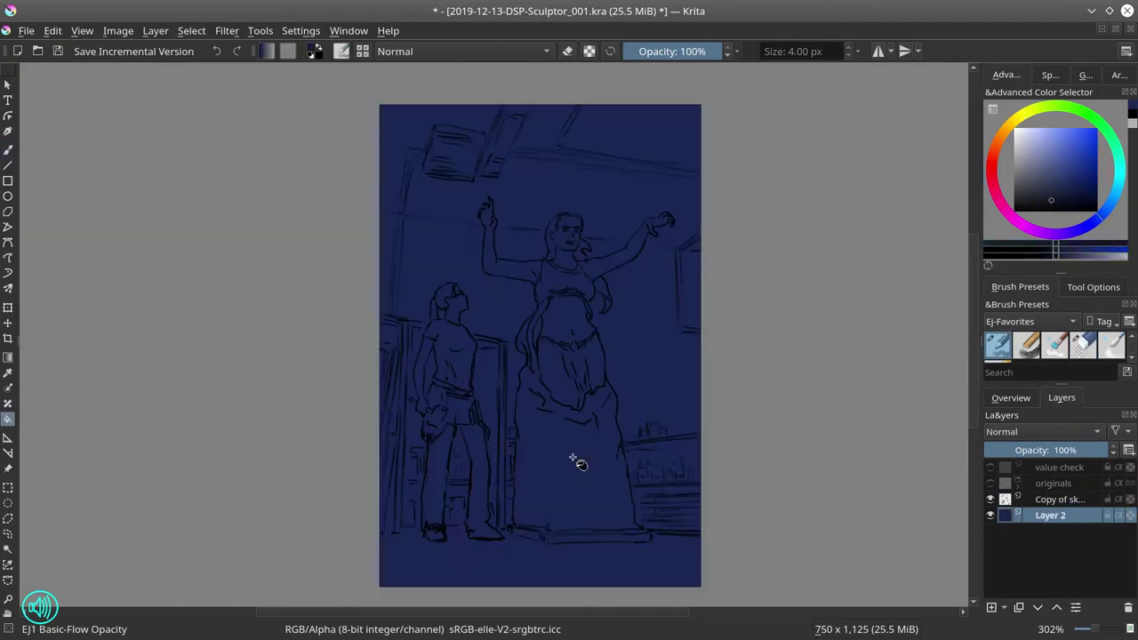
{"action": "left_click", "coordinate": [1114, 28]}
{"action": "left_click_drag", "start_coordinate": [89, 71], "coordinate": [516, 90]}
{"action": "left_click_drag", "start_coordinate": [600, 227], "coordinate": [960, 601]}
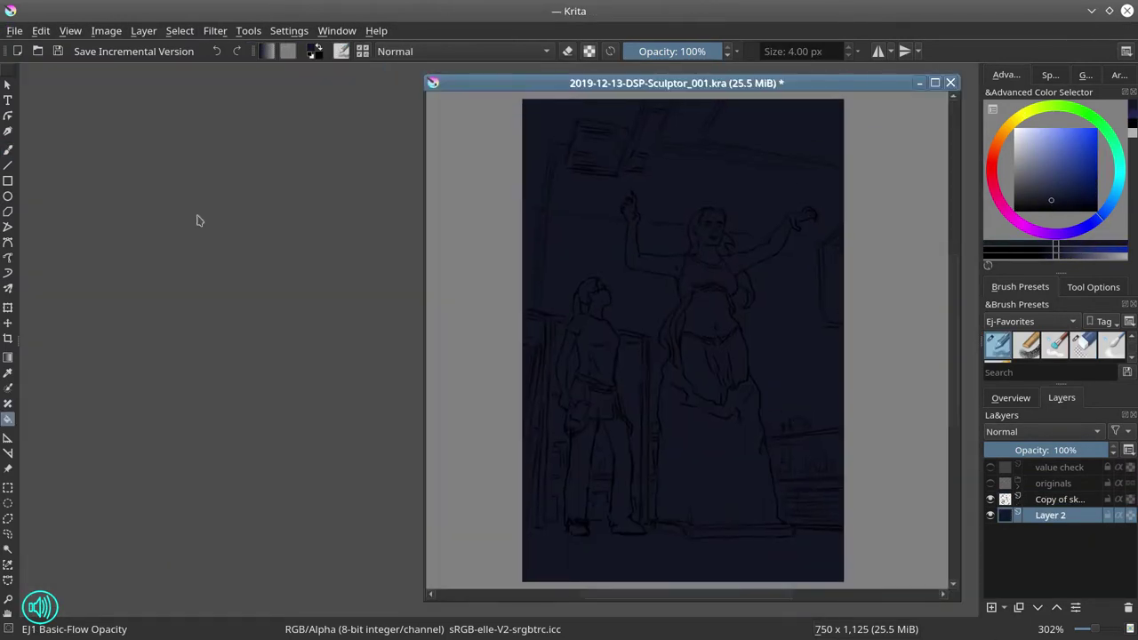
Open the 2019-12-13-Sculptor-AO.png render beside the painting as a reference
{"action": "left_click", "coordinate": [16, 31]}
{"action": "left_click", "coordinate": [40, 68]}
{"action": "key", "text": "Return"}
{"action": "left_click_drag", "start_coordinate": [170, 197], "coordinate": [401, 598]}
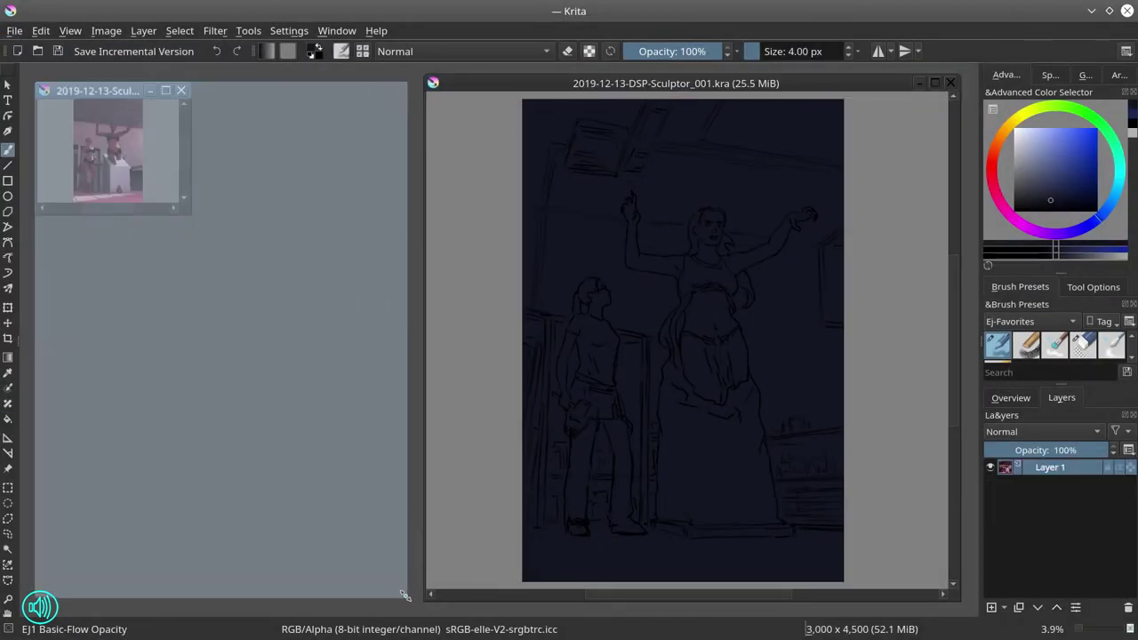
{"action": "left_click", "coordinate": [462, 399]}
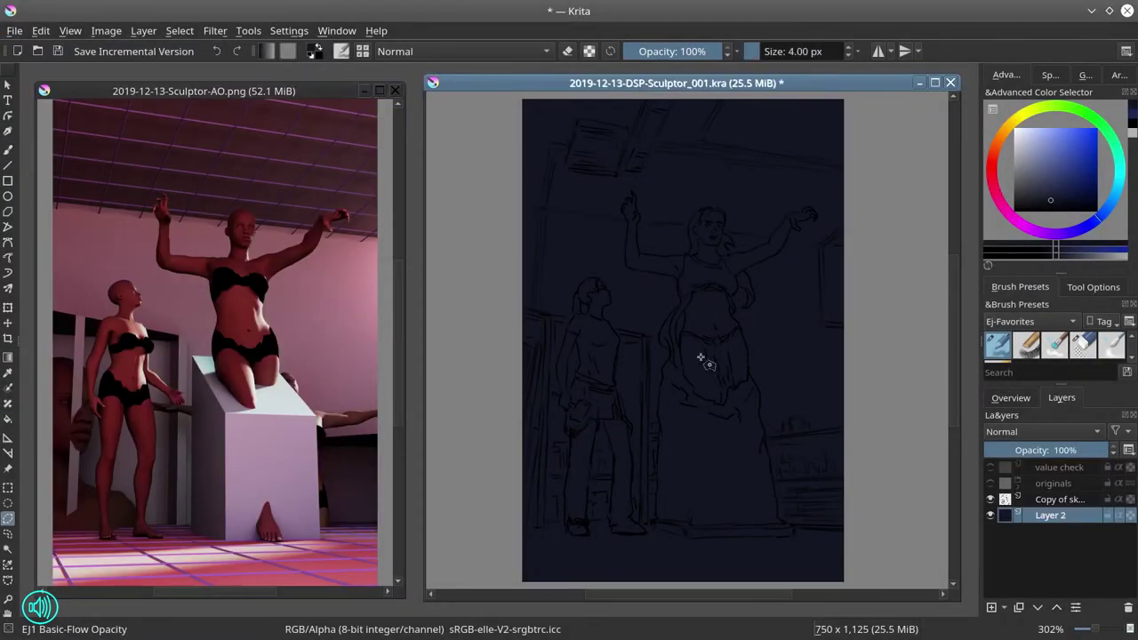
Start a polygonal selection tracing the rim edge along the statue's waist
{"action": "mouse_move", "coordinate": [752, 400]}
{"action": "left_mouse_down"}
{"action": "mouse_move", "coordinate": [713, 367]}
{"action": "mouse_move", "coordinate": [735, 329]}
{"action": "mouse_move", "coordinate": [729, 314]}
{"action": "mouse_move", "coordinate": [754, 393]}
{"action": "left_mouse_up"}
{"action": "left_click", "coordinate": [1093, 287]}
{"action": "left_click", "coordinate": [757, 438]}
{"action": "left_click", "coordinate": [737, 471]}
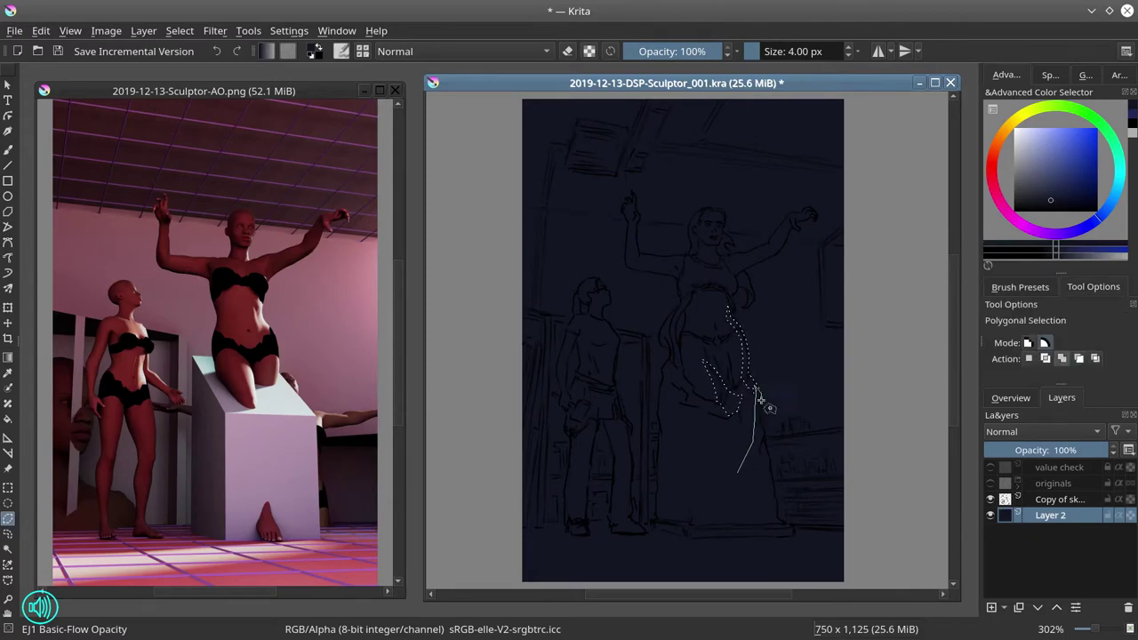
{"action": "left_click", "coordinate": [797, 422]}
{"action": "left_click", "coordinate": [852, 427]}
{"action": "scroll", "coordinate": [792, 435], "scroll_direction": "up", "scroll_amount": 2}
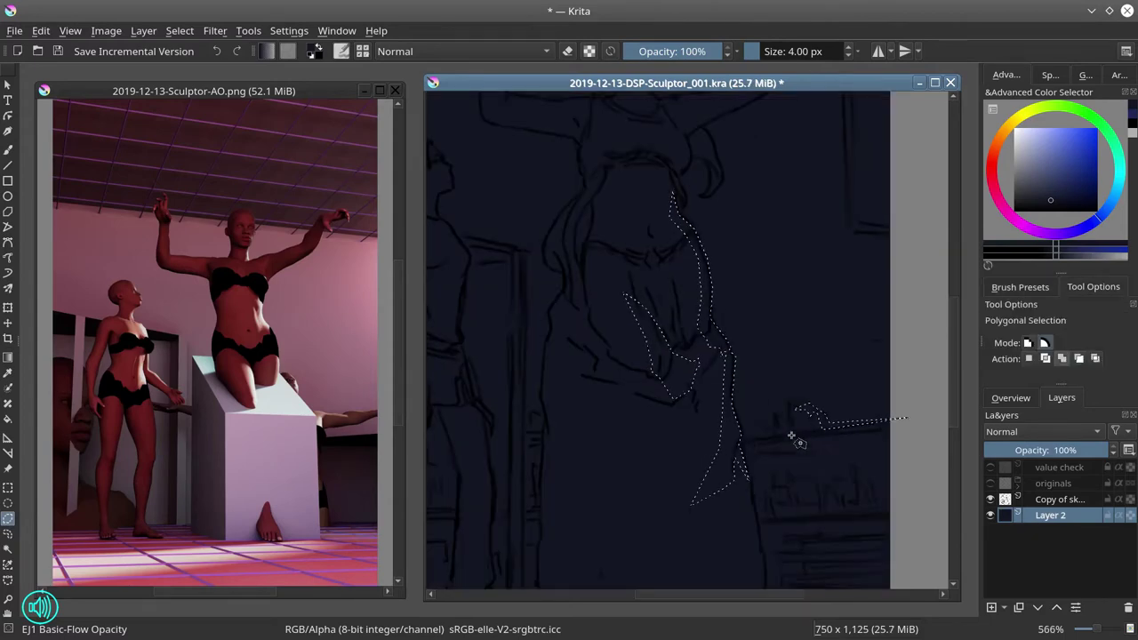
{"action": "left_click", "coordinate": [777, 434]}
{"action": "scroll", "coordinate": [738, 434], "scroll_direction": "down", "scroll_amount": 3}
{"action": "scroll", "coordinate": [604, 431], "scroll_direction": "up", "scroll_amount": 4}
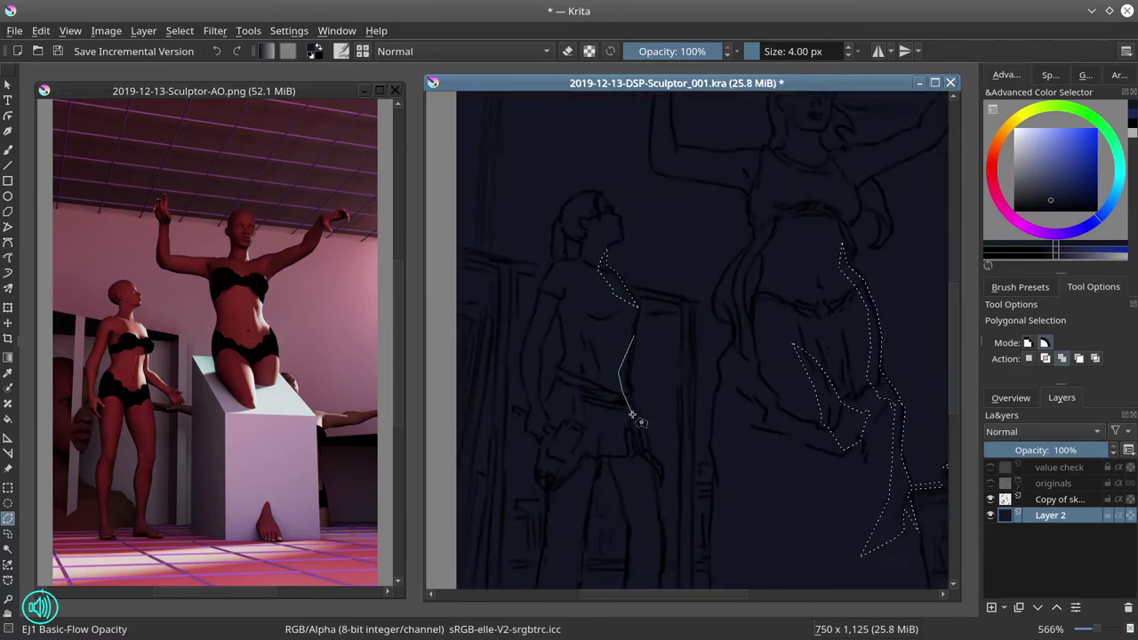
{"action": "scroll", "coordinate": [622, 409], "scroll_direction": "up", "scroll_amount": 2}
{"action": "scroll", "coordinate": [551, 293], "scroll_direction": "down", "scroll_amount": 3}
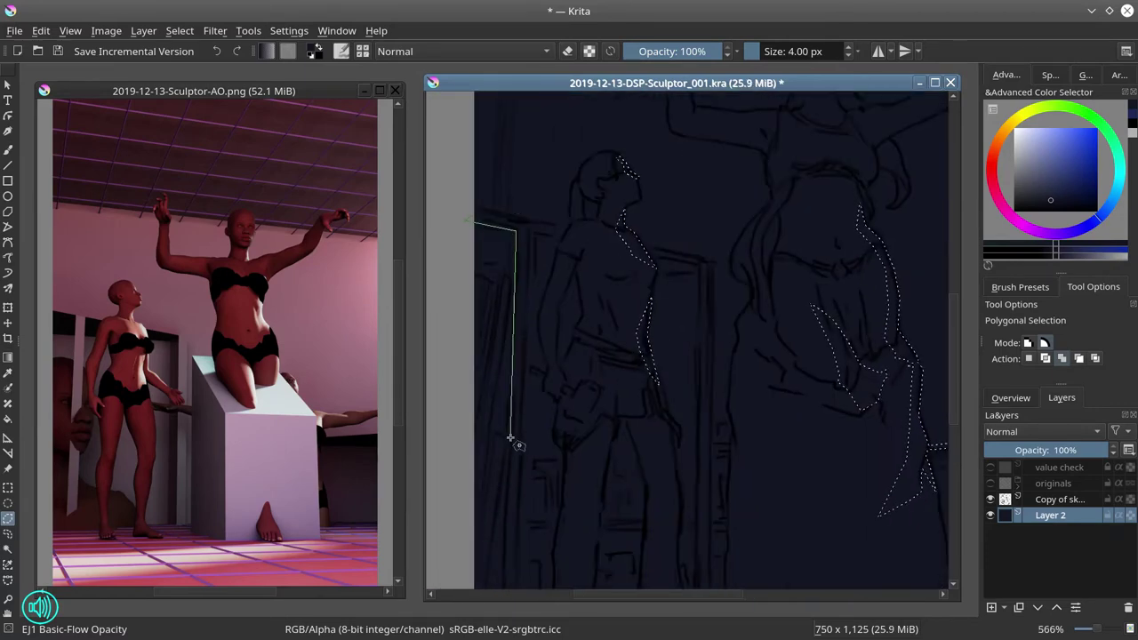
Extend the rim selection along the viewer's back and the left frame, then close it
{"action": "left_click", "coordinate": [648, 248]}
{"action": "left_click", "coordinate": [712, 258]}
{"action": "left_click", "coordinate": [708, 576]}
{"action": "double_click", "coordinate": [730, 439]}
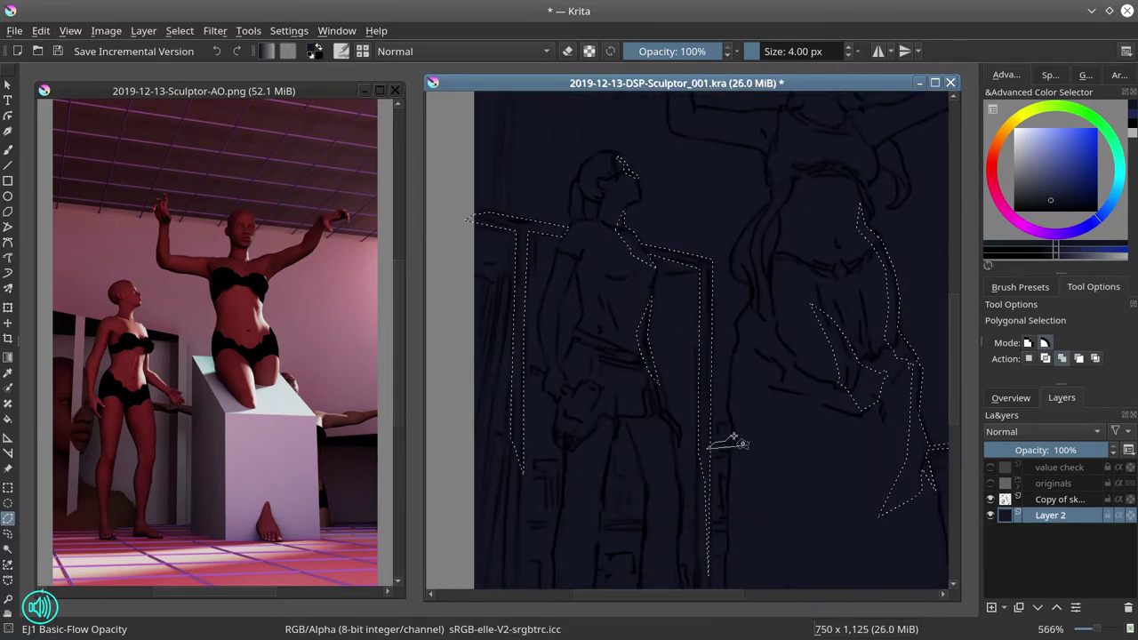
{"action": "scroll", "coordinate": [579, 229], "scroll_direction": "down", "scroll_amount": 1}
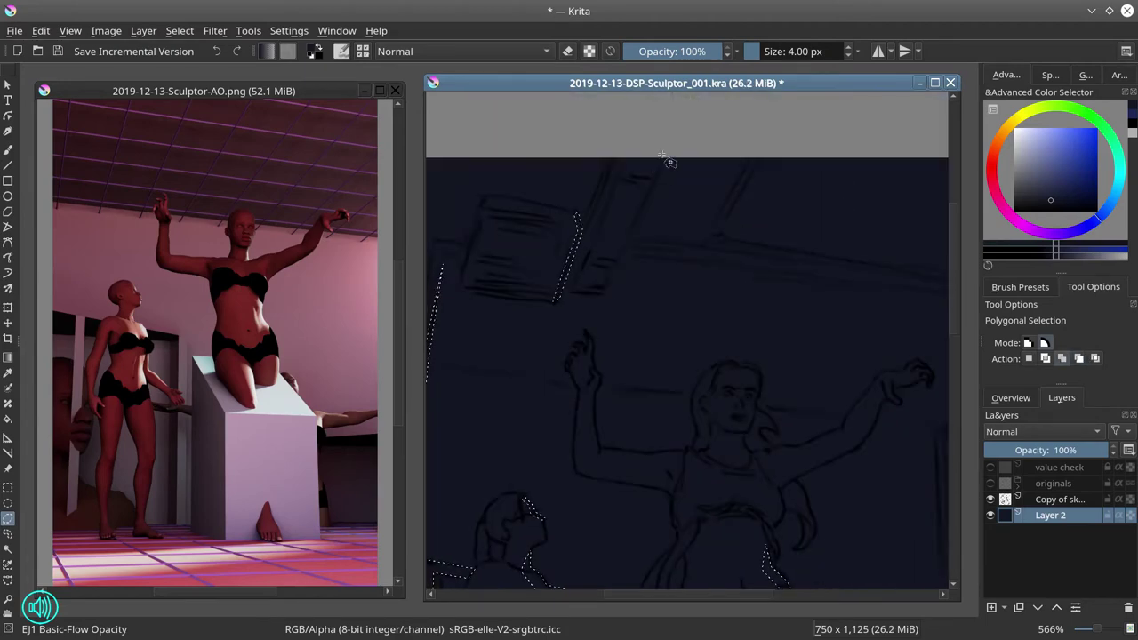
{"action": "scroll", "coordinate": [743, 372], "scroll_direction": "up", "scroll_amount": 1}
{"action": "scroll", "coordinate": [797, 311], "scroll_direction": "down", "scroll_amount": 3}
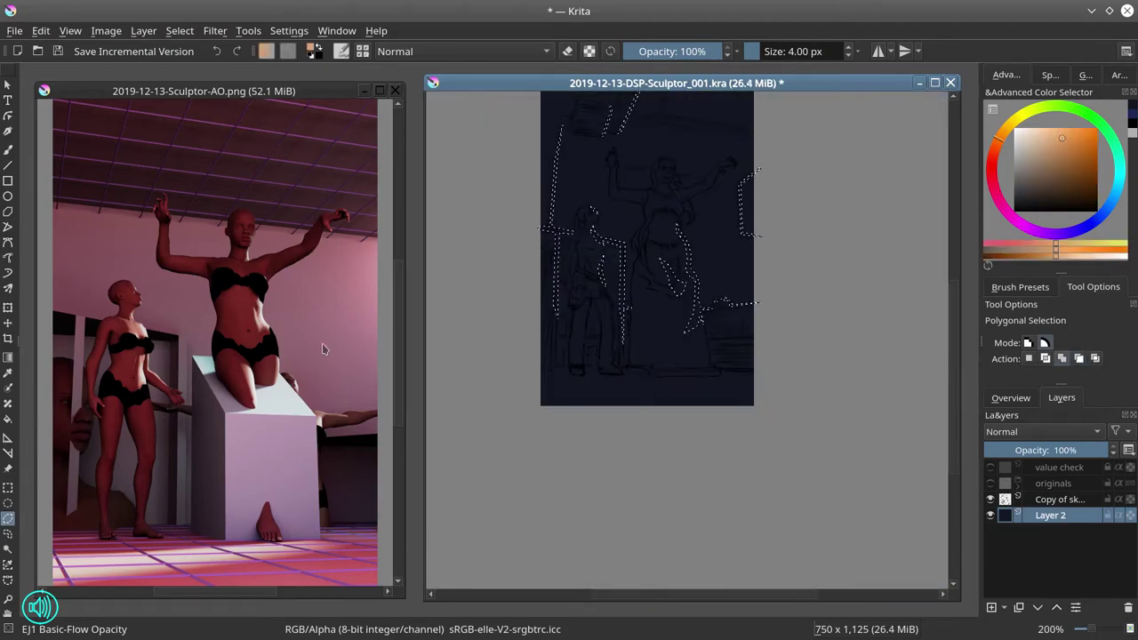
Fill the selected rim areas with orange on a new layer
{"action": "key", "text": "f"}
{"action": "left_click", "coordinate": [991, 607]}
{"action": "left_click", "coordinate": [622, 294]}
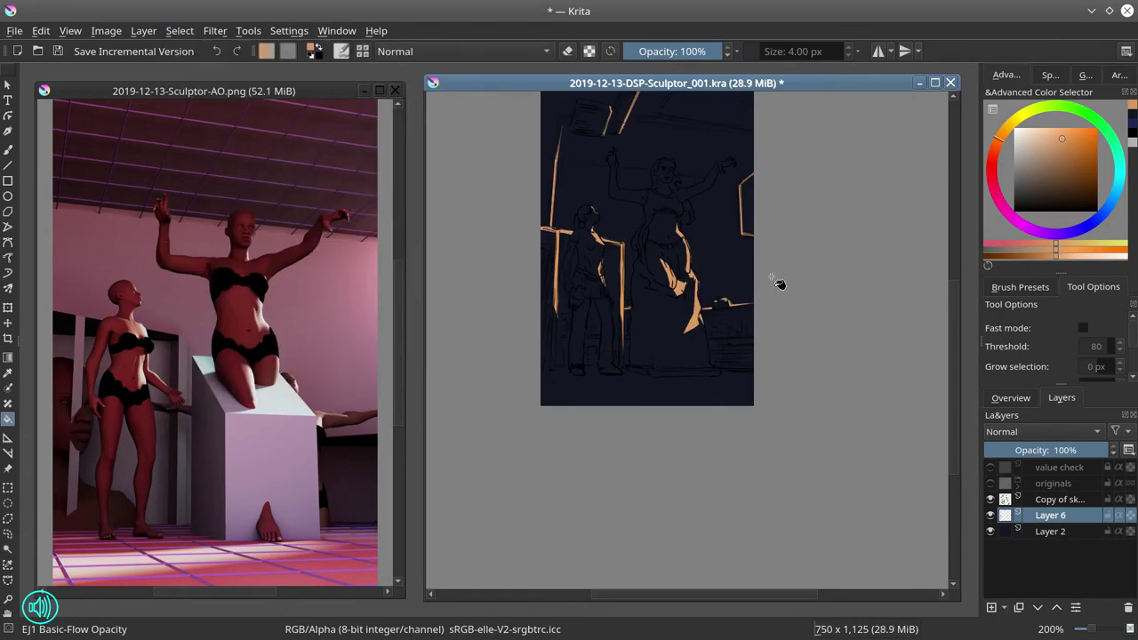
{"action": "scroll", "coordinate": [675, 178], "scroll_direction": "up", "scroll_amount": 4}
{"action": "key", "text": "ctrl+shift+p"}
{"action": "scroll", "coordinate": [690, 405], "scroll_direction": "up", "scroll_amount": 1}
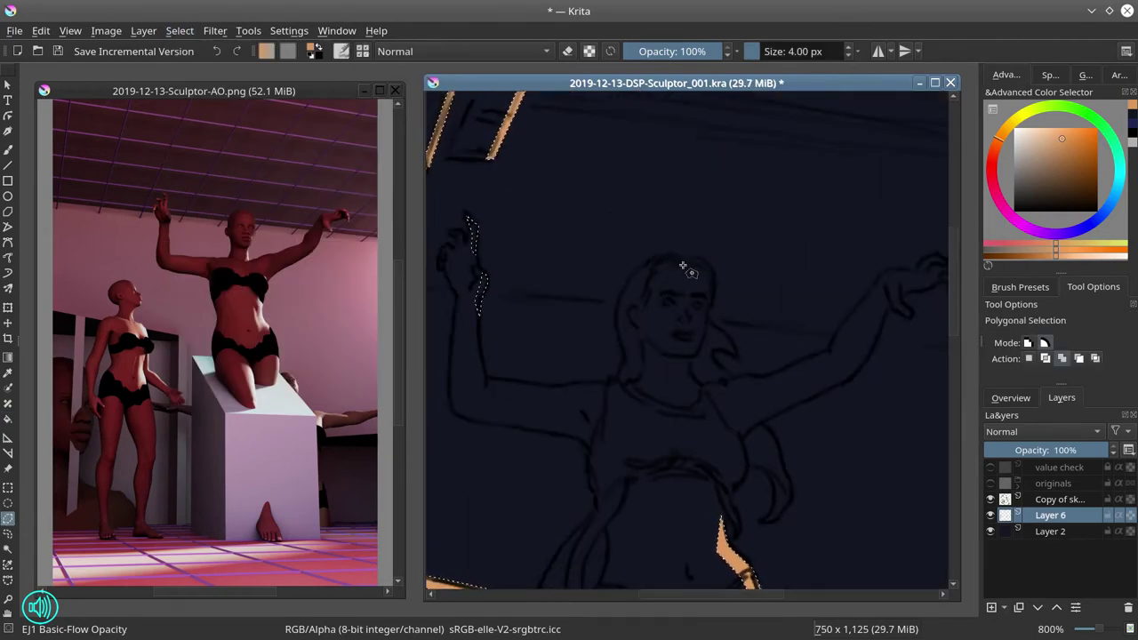
Select the rim light around the statue's hair, face, and raised hand
{"action": "left_click", "coordinate": [703, 319]}
{"action": "left_click", "coordinate": [682, 358]}
{"action": "left_click", "coordinate": [698, 384]}
{"action": "double_click", "coordinate": [736, 355]}
{"action": "scroll", "coordinate": [735, 381], "scroll_direction": "right", "scroll_amount": 4}
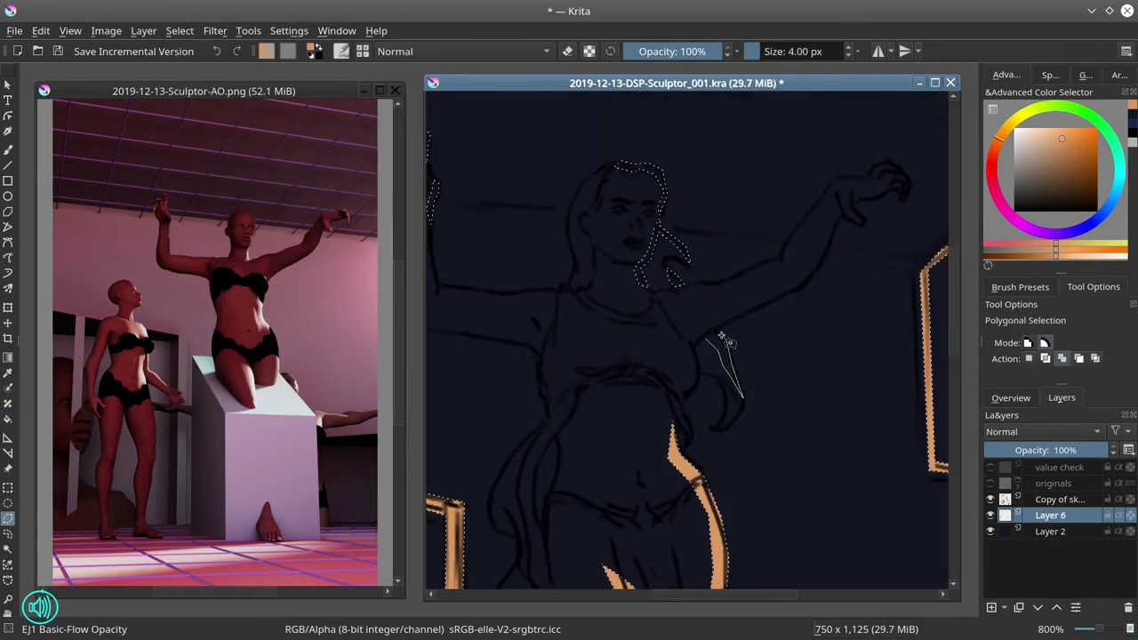
{"action": "left_click", "coordinate": [702, 348]}
{"action": "left_click", "coordinate": [734, 284]}
{"action": "left_click", "coordinate": [782, 257]}
{"action": "double_click", "coordinate": [756, 258]}
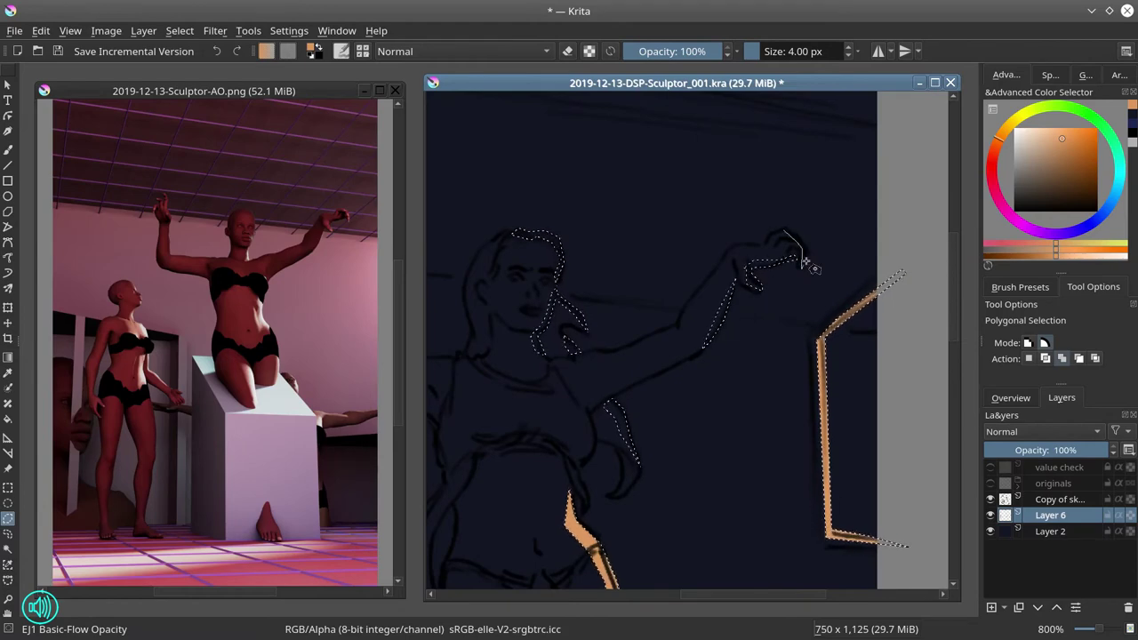
{"action": "scroll", "coordinate": [756, 258], "scroll_direction": "down", "scroll_amount": 3}
Fill the hair and hand rim selections orange, deselect, and save
{"action": "key", "text": "f"}
{"action": "key", "text": "ctrl+shift+a"}
{"action": "key", "text": "ctrl+s"}
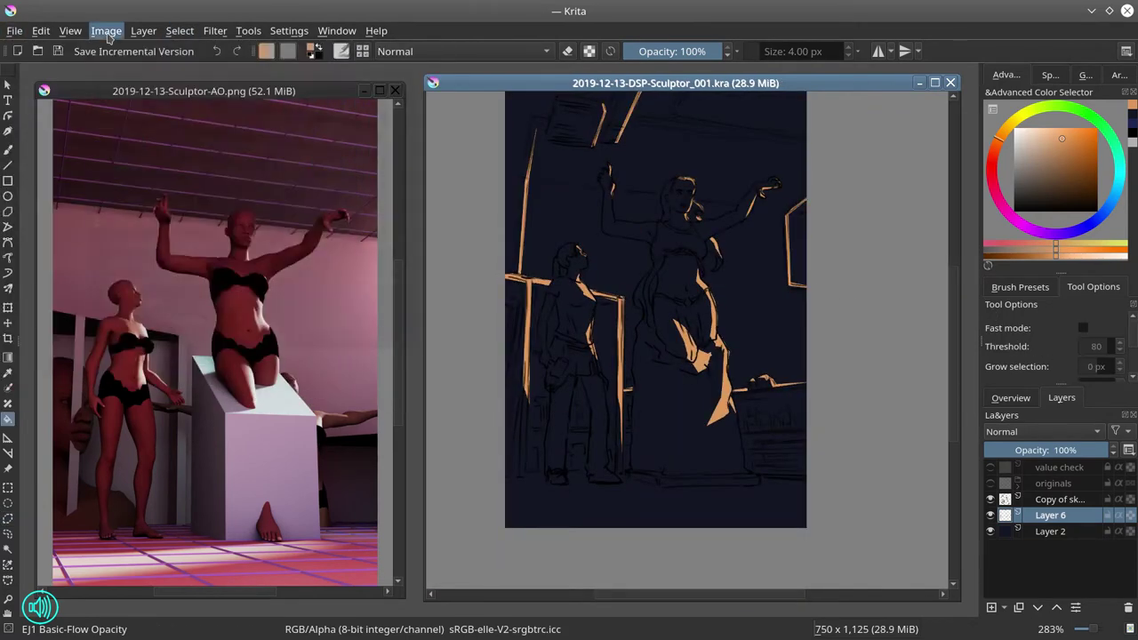
{"action": "left_click", "coordinate": [70, 30]}
Turn on out-of-gamut warnings and soft proofing, then switch soft proofing back off
{"action": "left_click", "coordinate": [69, 144]}
{"action": "left_click", "coordinate": [70, 30]}
{"action": "left_click", "coordinate": [107, 125]}
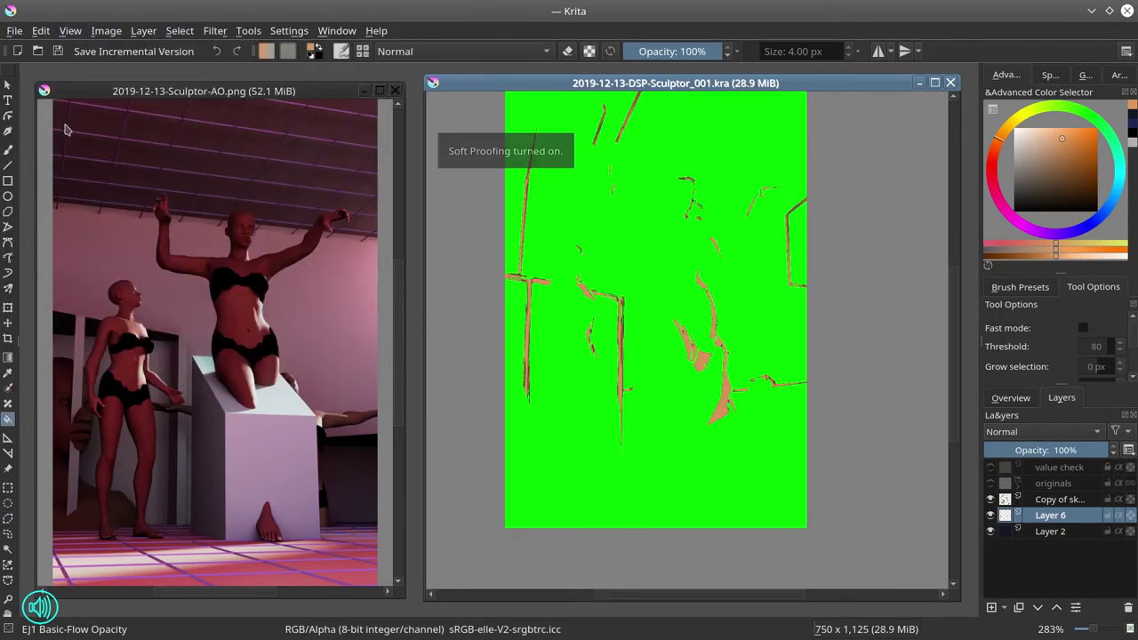
{"action": "key", "text": "ctrl+y"}
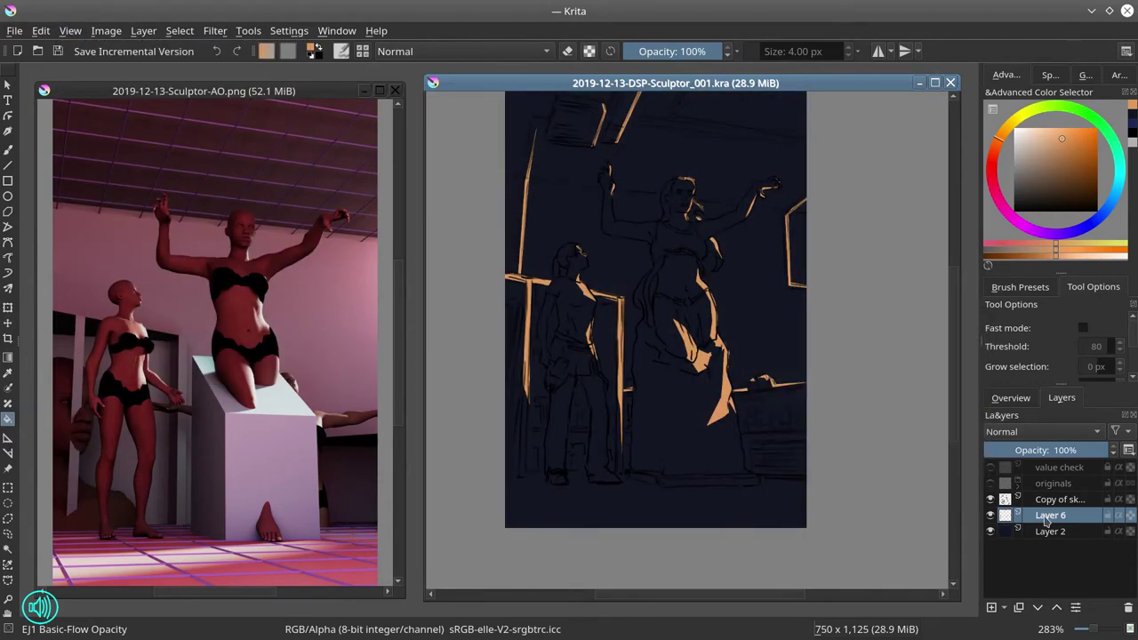
Hide Layer 6, select Layer 2, and choose the EJ7-Shapes Mecha brush preset
{"action": "right_click", "coordinate": [1010, 524]}
{"action": "left_click", "coordinate": [990, 514]}
{"action": "left_click", "coordinate": [1052, 533]}
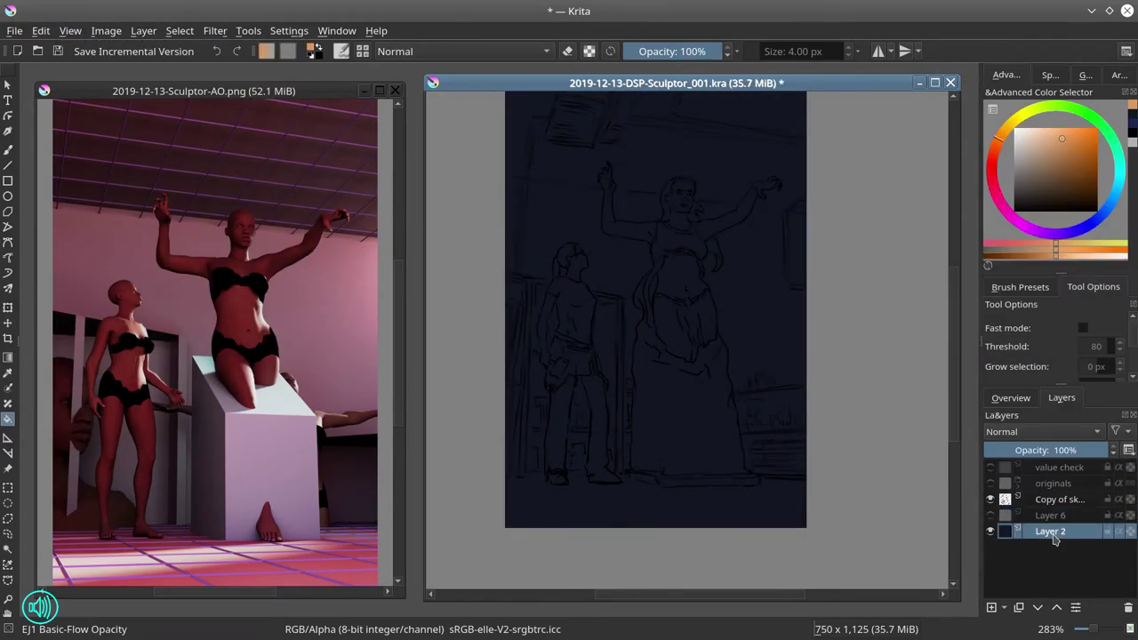
{"action": "left_click", "coordinate": [1019, 287]}
{"action": "left_click", "coordinate": [998, 347]}
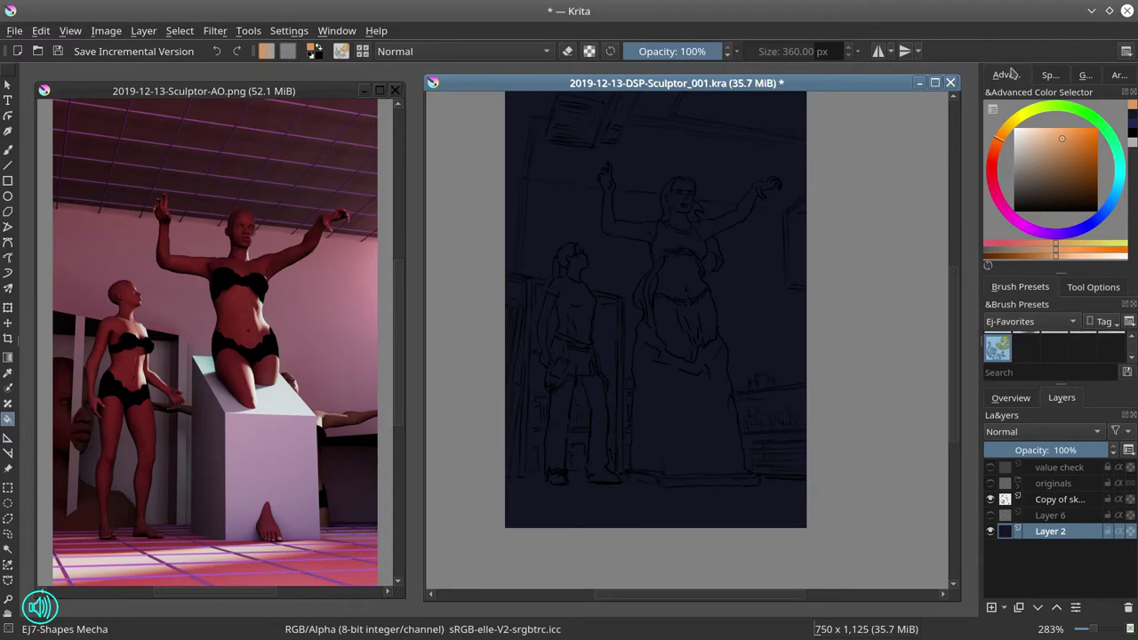
{"action": "key", "text": "b"}
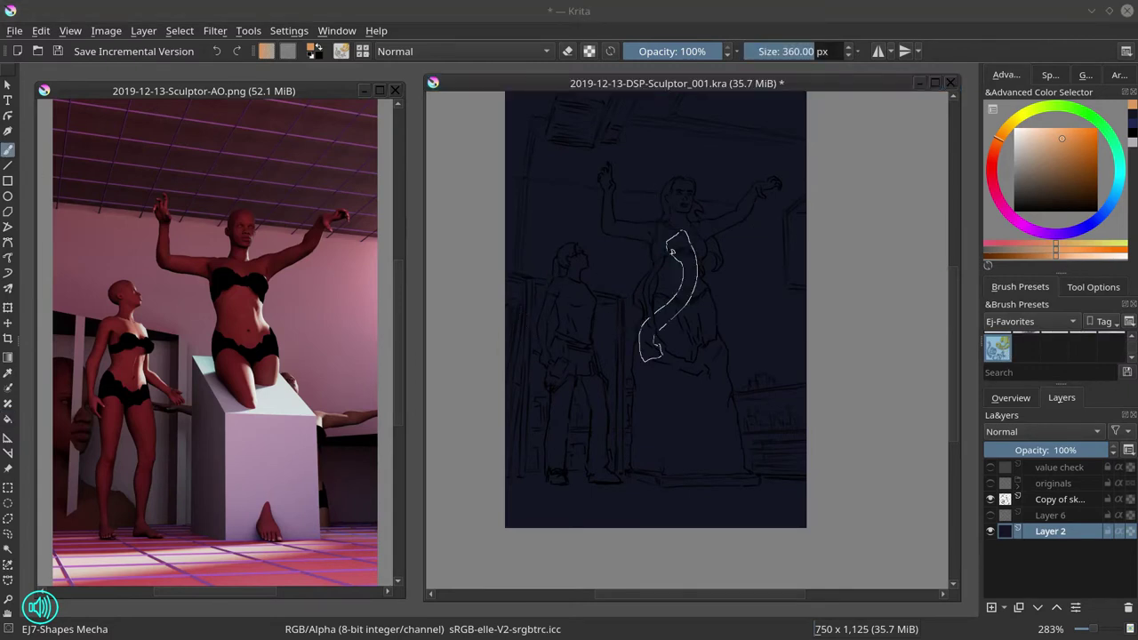
Paint cloudy teal and blue texture across the background, shrinking the brush to about 140 then 107 px
{"action": "left_click", "coordinate": [536, 225], "text": "ctrl"}
{"action": "left_click_drag", "start_coordinate": [536, 225], "coordinate": [613, 258]}
{"action": "mouse_move", "coordinate": [779, 351]}
{"action": "left_mouse_down"}
{"action": "mouse_move", "coordinate": [762, 254]}
{"action": "mouse_move", "coordinate": [800, 129]}
{"action": "left_mouse_up"}
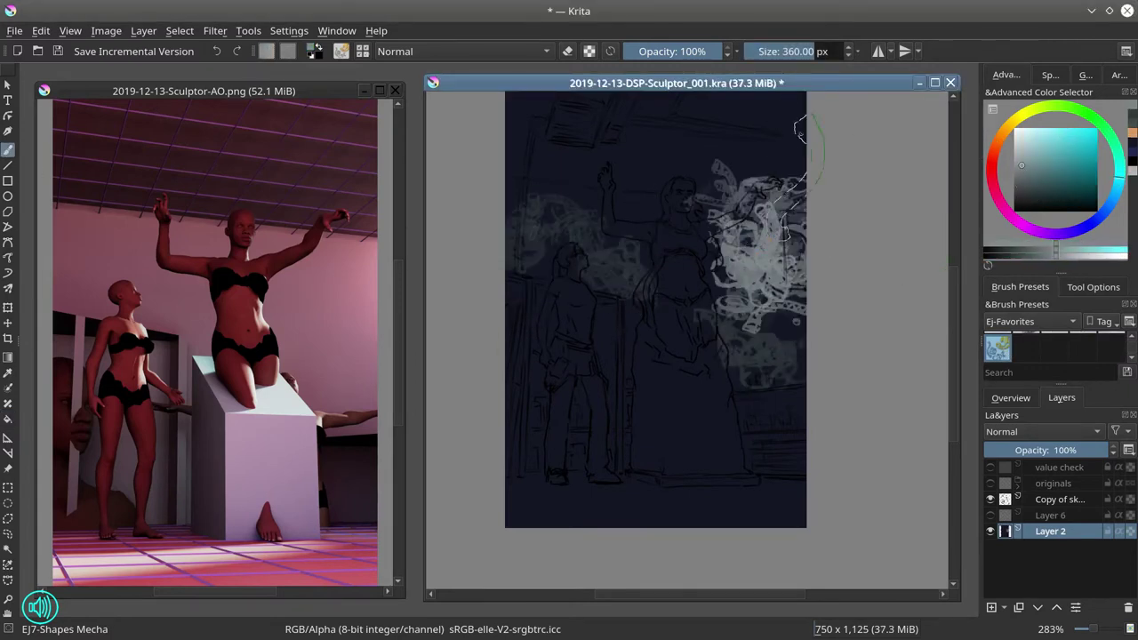
{"action": "scroll", "coordinate": [788, 190], "scroll_direction": "down", "scroll_amount": 1}
{"action": "left_click", "coordinate": [622, 160], "text": "ctrl"}
{"action": "left_click", "coordinate": [622, 160], "text": "ctrl"}
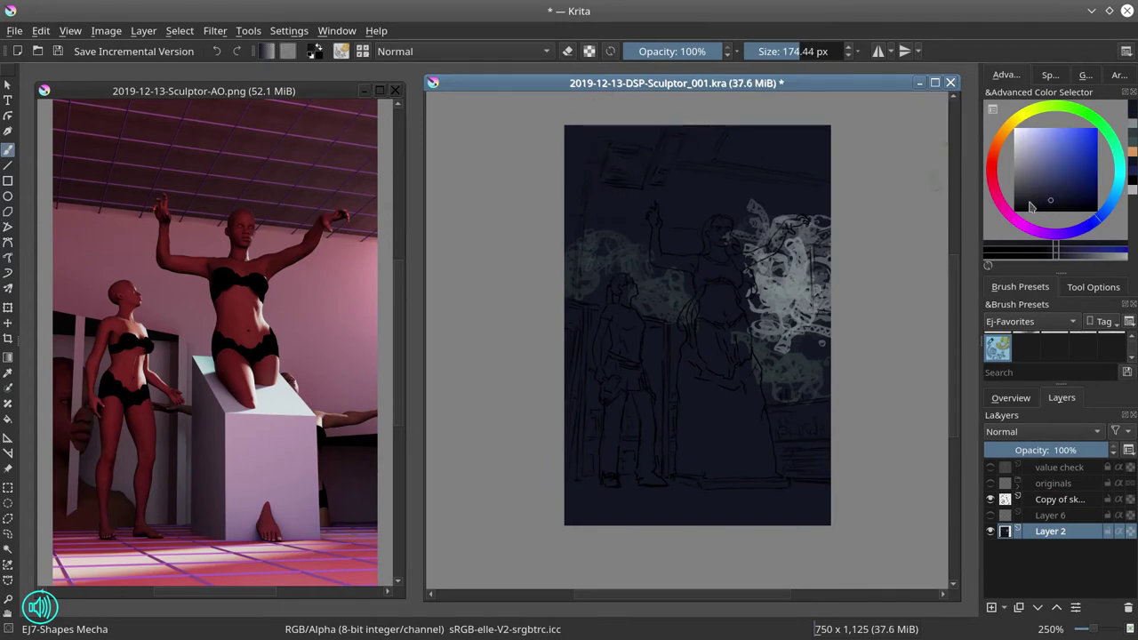
{"action": "left_click_drag", "start_coordinate": [622, 160], "coordinate": [605, 160]}
{"action": "left_click", "coordinate": [582, 316], "text": "ctrl"}
{"action": "mouse_move", "coordinate": [582, 315]}
{"action": "left_mouse_down"}
{"action": "mouse_move", "coordinate": [639, 408]}
{"action": "mouse_move", "coordinate": [720, 391]}
{"action": "mouse_move", "coordinate": [794, 431]}
{"action": "left_mouse_up"}
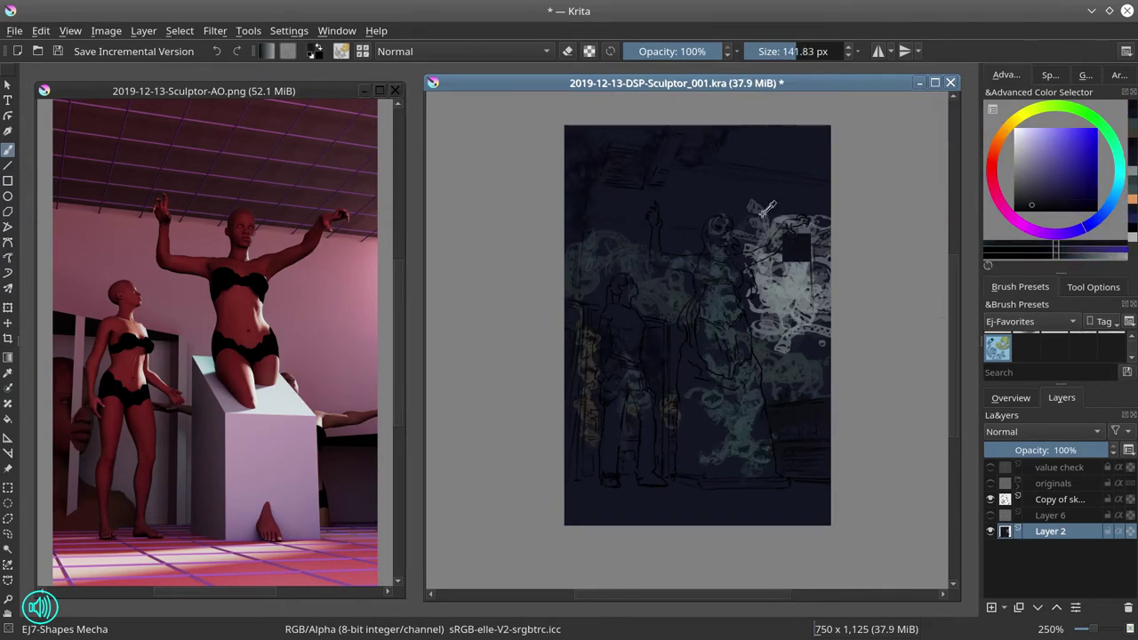
{"action": "left_click", "coordinate": [796, 248], "text": "ctrl"}
{"action": "mouse_move", "coordinate": [755, 250]}
{"action": "left_mouse_down"}
{"action": "mouse_move", "coordinate": [736, 253]}
{"action": "mouse_move", "coordinate": [772, 231]}
{"action": "left_mouse_up"}
{"action": "left_click", "coordinate": [736, 253], "text": "ctrl"}
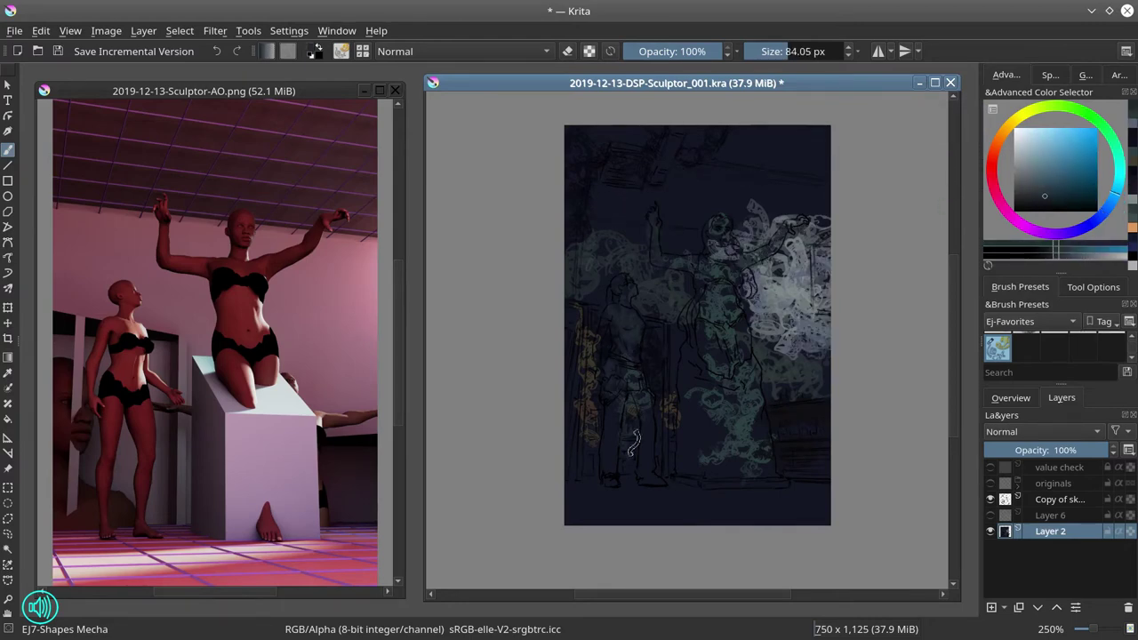
Show Layer 6's orange strokes again and hide the dark Layer 2
{"action": "left_click", "coordinate": [990, 515]}
{"action": "left_click", "coordinate": [990, 530]}
{"action": "left_click", "coordinate": [7, 517]}
Make a polygonal selection of the floor wedge below the figures
{"action": "left_click", "coordinate": [499, 508]}
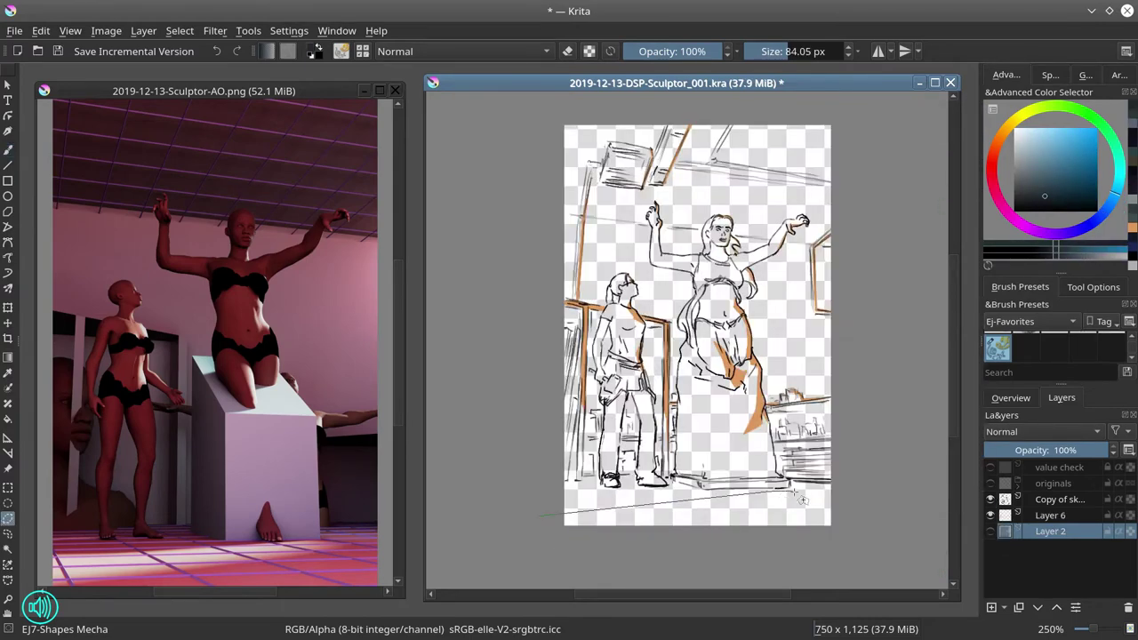
{"action": "left_click", "coordinate": [800, 493]}
{"action": "left_click", "coordinate": [622, 553]}
{"action": "left_click", "coordinate": [568, 530]}
{"action": "double_click", "coordinate": [495, 538]}
{"action": "left_click", "coordinate": [578, 480]}
{"action": "double_click", "coordinate": [491, 487]}
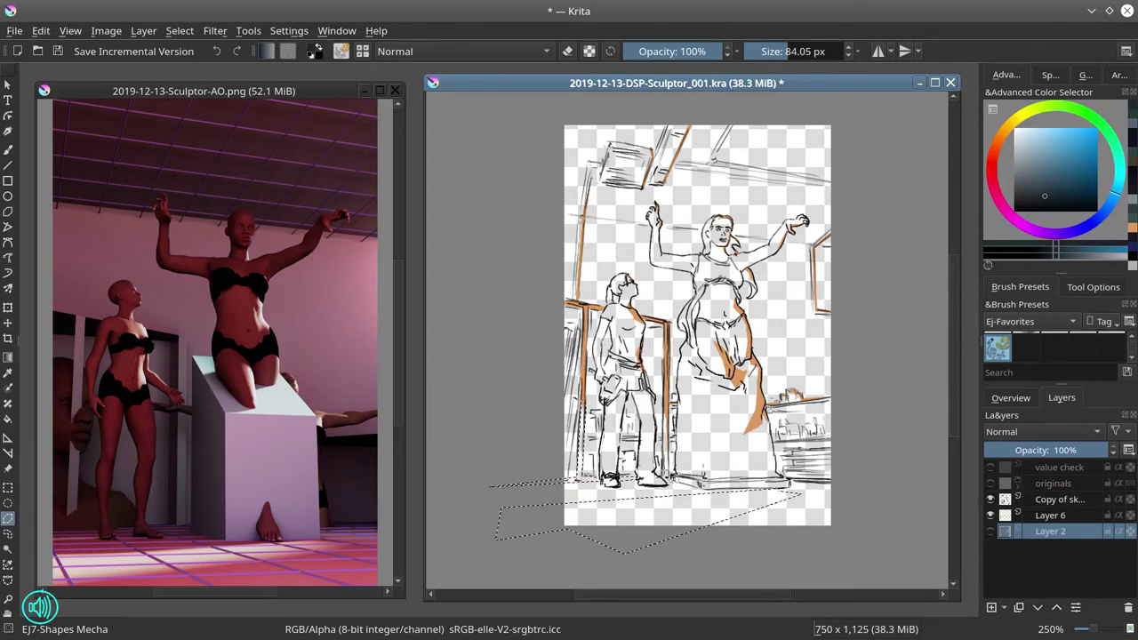
Fill the floor selection orange on Layer 6 and clear the selection
{"action": "left_click", "coordinate": [1049, 515]}
{"action": "key", "text": "f"}
{"action": "left_click", "coordinate": [667, 506], "text": "ctrl"}
{"action": "left_click", "coordinate": [675, 514]}
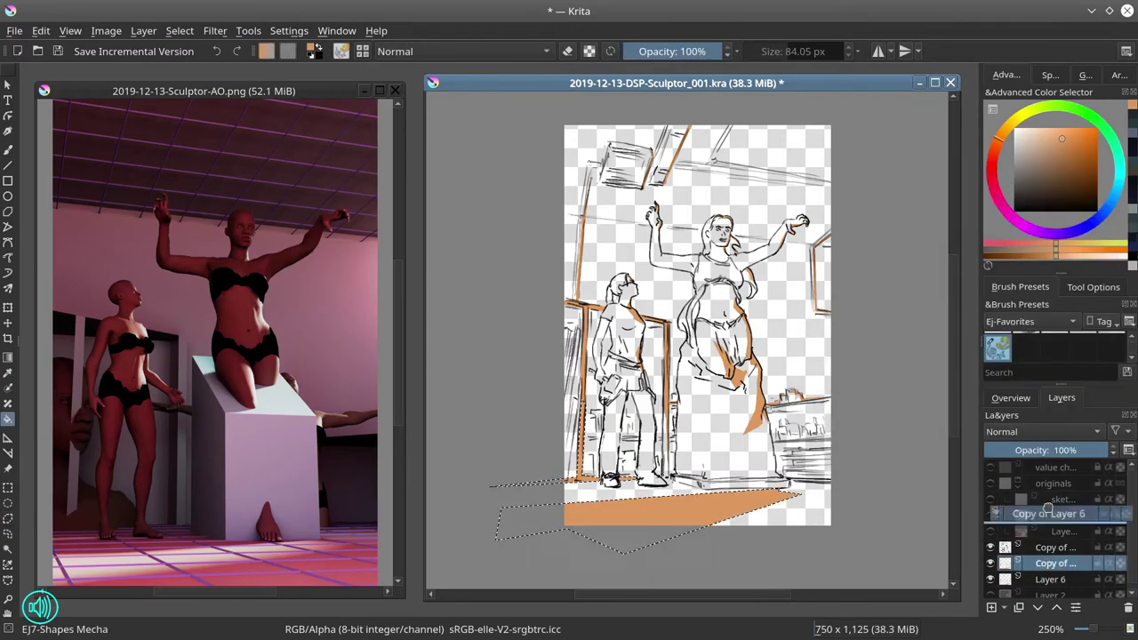
{"action": "left_click", "coordinate": [179, 30]}
{"action": "left_click", "coordinate": [177, 69]}
Show Layer 2 again and set Layer 6 to Color Dodge so it glows
{"action": "left_click", "coordinate": [990, 530]}
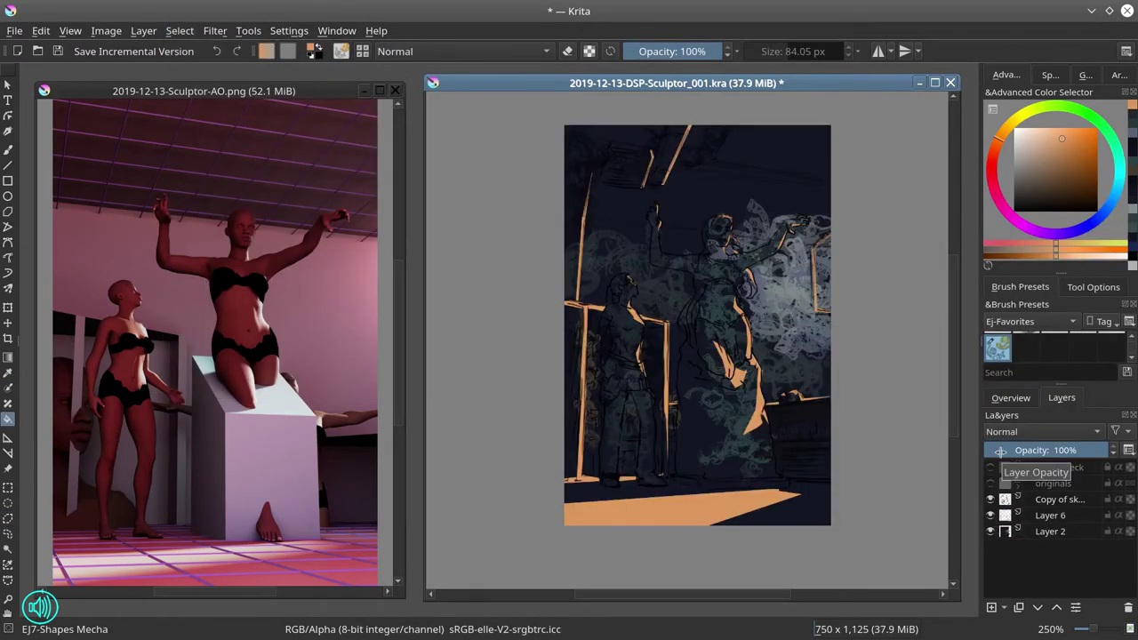
{"action": "left_click", "coordinate": [1049, 530]}
{"action": "left_click", "coordinate": [1049, 514]}
{"action": "key", "text": "alt+shift+d"}
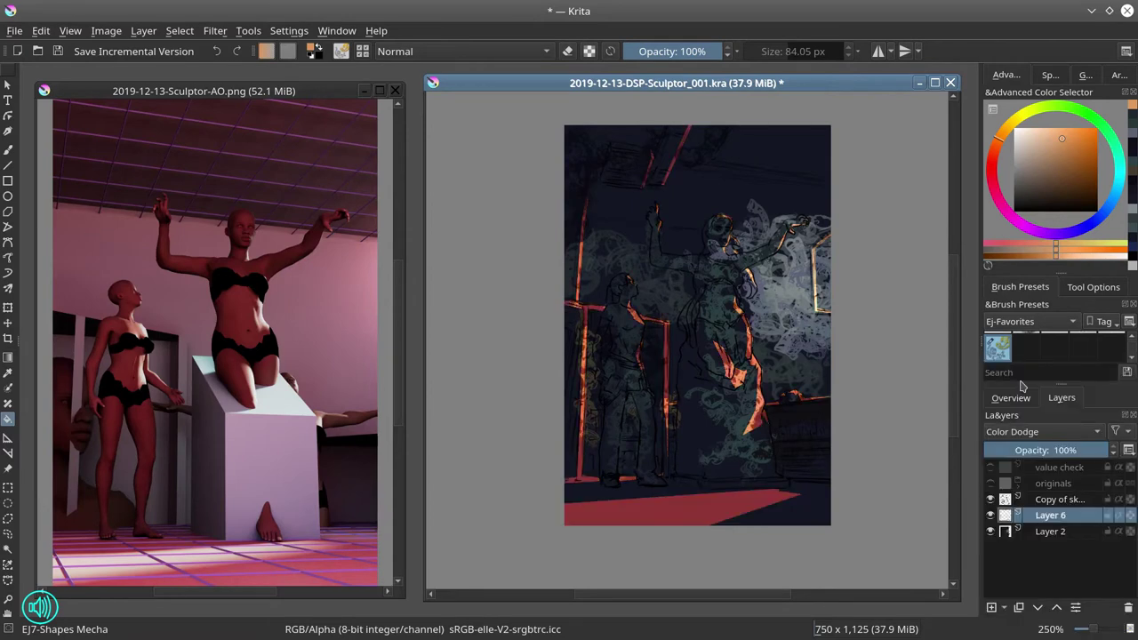
Brighten cloud patches on Layer 2 with a dark cyan Screen brush at about 210 px
{"action": "left_click", "coordinate": [1050, 530]}
{"action": "left_click", "coordinate": [883, 178], "text": "ctrl"}
{"action": "key", "text": "b"}
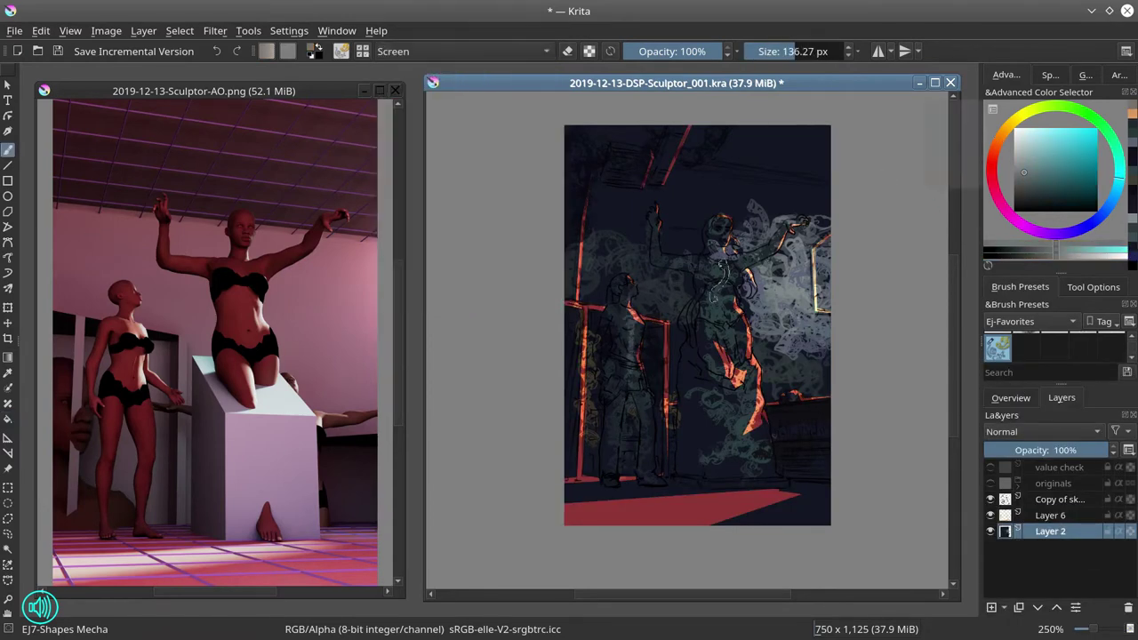
{"action": "left_click_drag", "start_coordinate": [718, 280], "coordinate": [702, 285]}
{"action": "key", "text": "bracketright"}
{"action": "key", "text": "bracketright"}
{"action": "key", "text": "bracketright"}
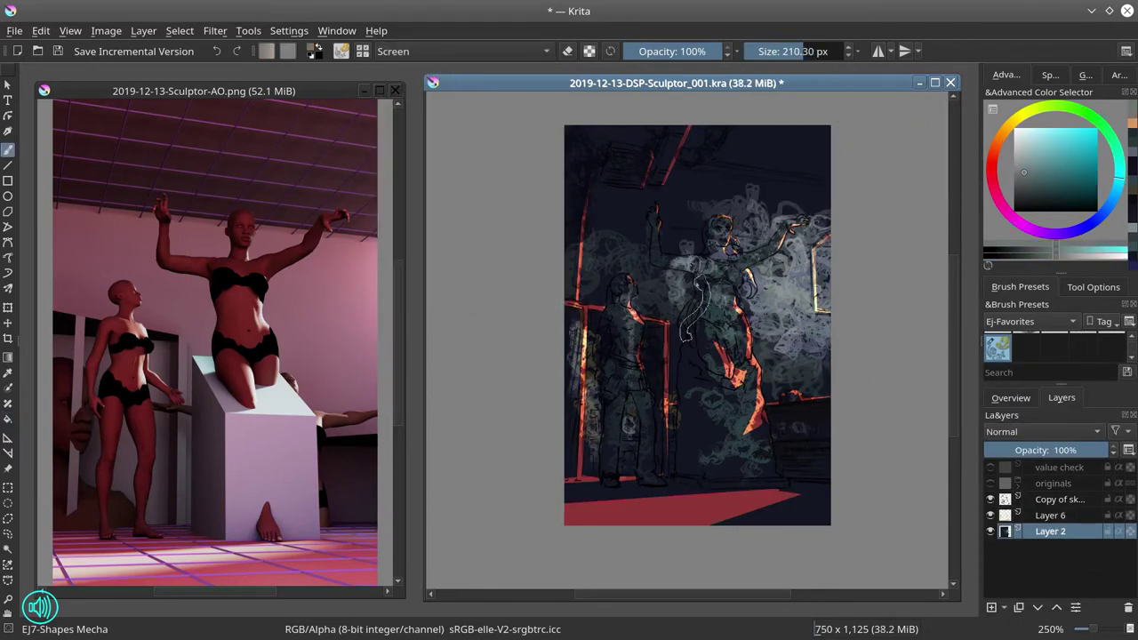
{"action": "key", "text": "alt+shift+n"}
{"action": "left_click", "coordinate": [591, 242], "text": "ctrl"}
Set the new Layer 7 to Color Dodge and paint chalky glow strokes over the statue
{"action": "left_click", "coordinate": [1025, 402]}
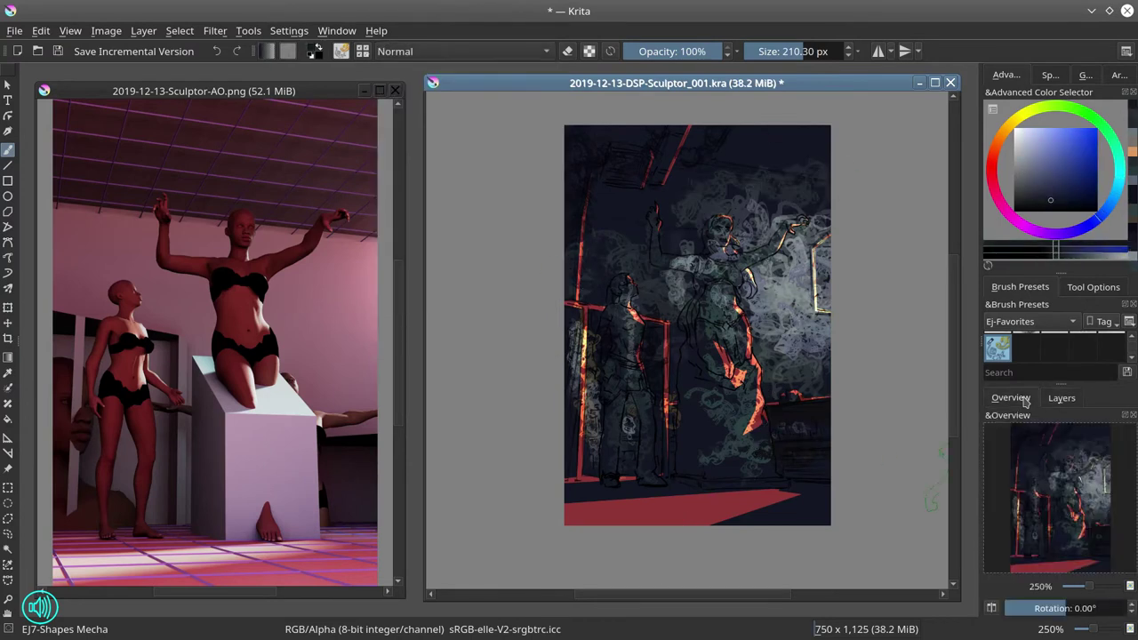
{"action": "left_click", "coordinate": [1061, 397]}
{"action": "left_click", "coordinate": [1040, 431]}
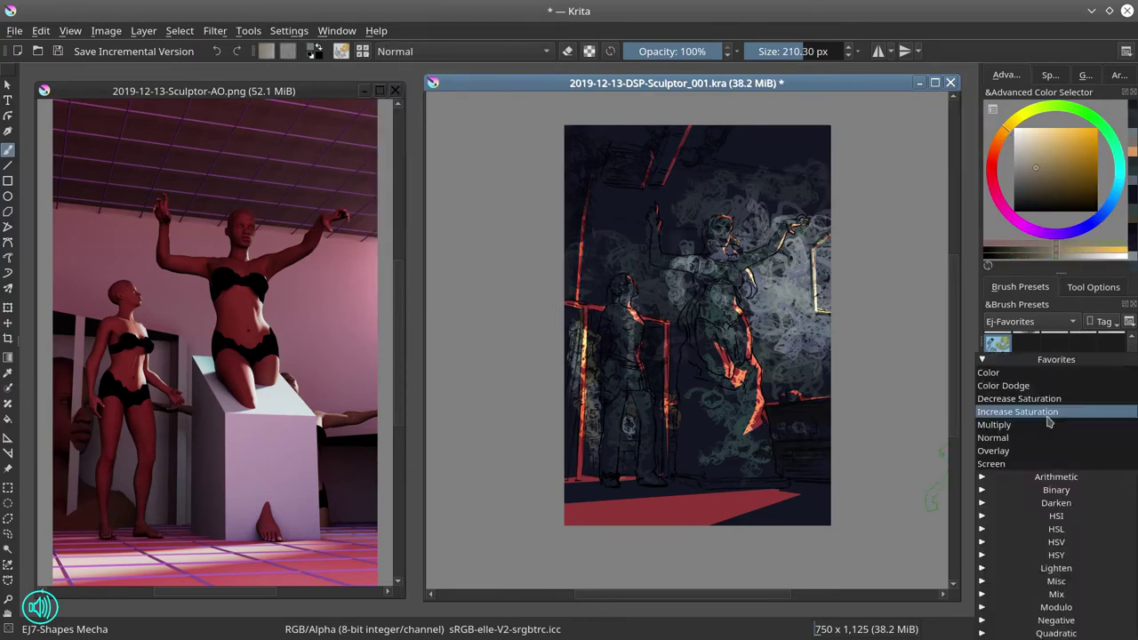
{"action": "left_click", "coordinate": [1013, 409]}
{"action": "mouse_move", "coordinate": [629, 283]}
{"action": "left_mouse_down"}
{"action": "mouse_move", "coordinate": [726, 263]}
{"action": "mouse_move", "coordinate": [690, 299]}
{"action": "mouse_move", "coordinate": [773, 233]}
{"action": "left_mouse_up"}
Make Layer 2 active and pick dark blue and grey-teal with brushes around 30–48 px
{"action": "left_click", "coordinate": [1049, 547]}
{"action": "left_click", "coordinate": [680, 382], "text": "ctrl"}
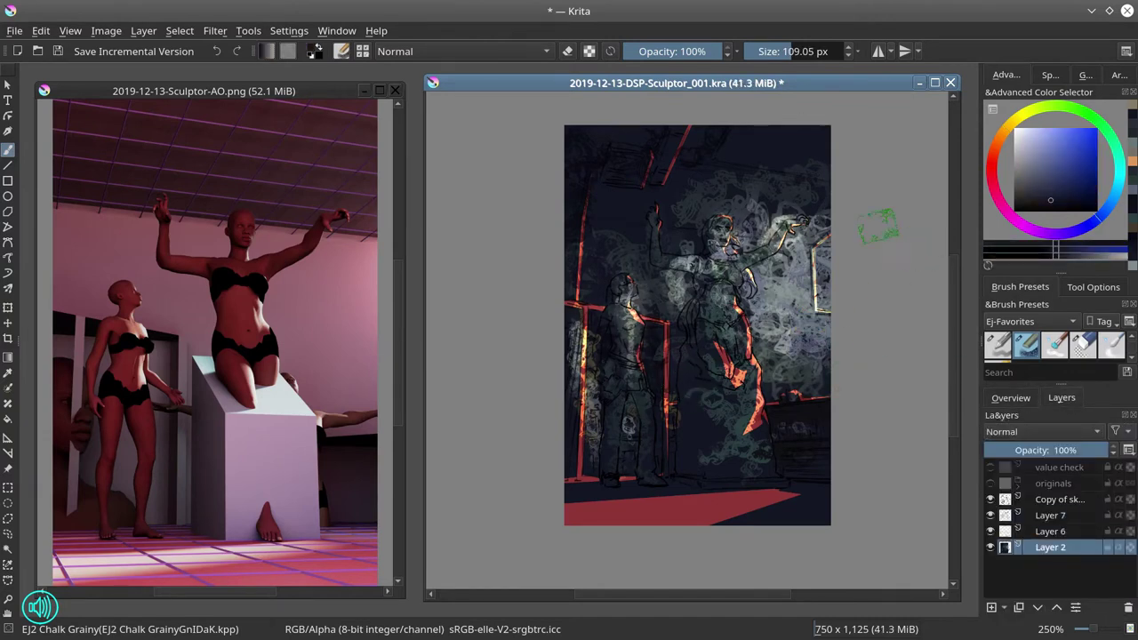
{"action": "left_click_drag", "start_coordinate": [711, 258], "coordinate": [675, 259]}
{"action": "left_click", "coordinate": [689, 393], "text": "ctrl"}
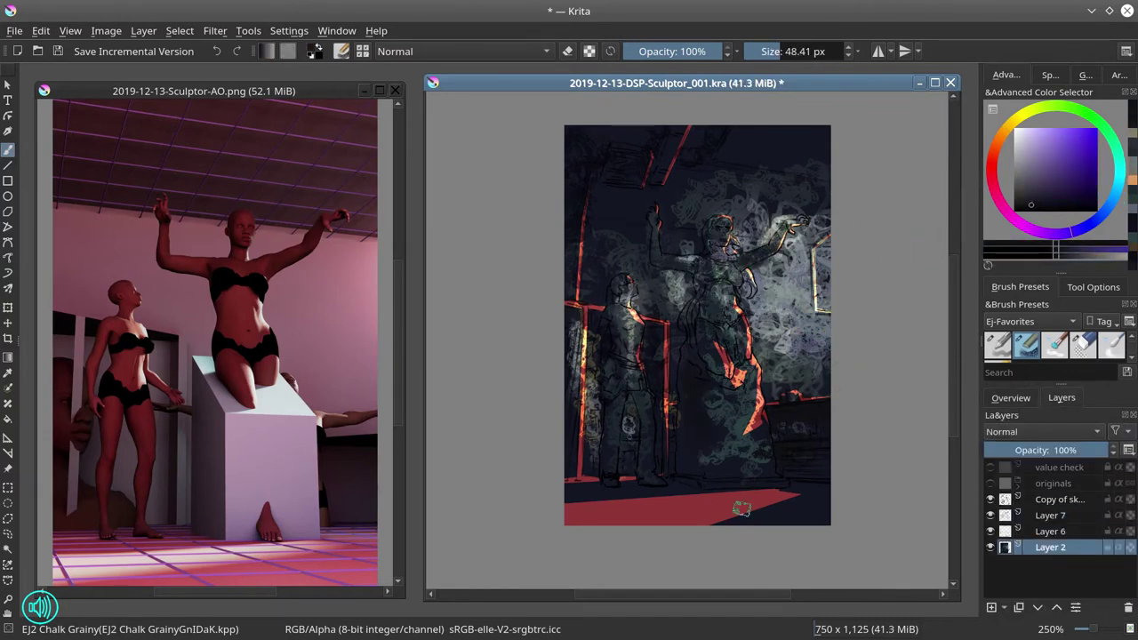
{"action": "left_click_drag", "start_coordinate": [743, 508], "coordinate": [824, 484]}
Save an incremental version, then re-save over the earlier _001 file
{"action": "key", "text": "ctrl+alt+s"}
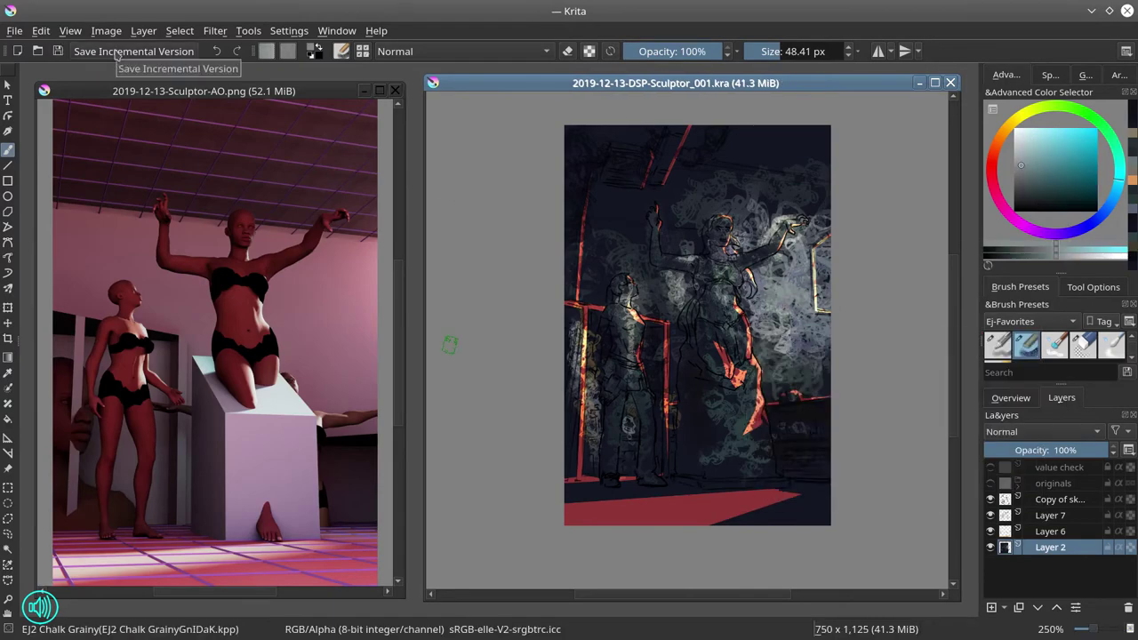
{"action": "left_click", "coordinate": [14, 31]}
{"action": "left_click", "coordinate": [51, 122]}
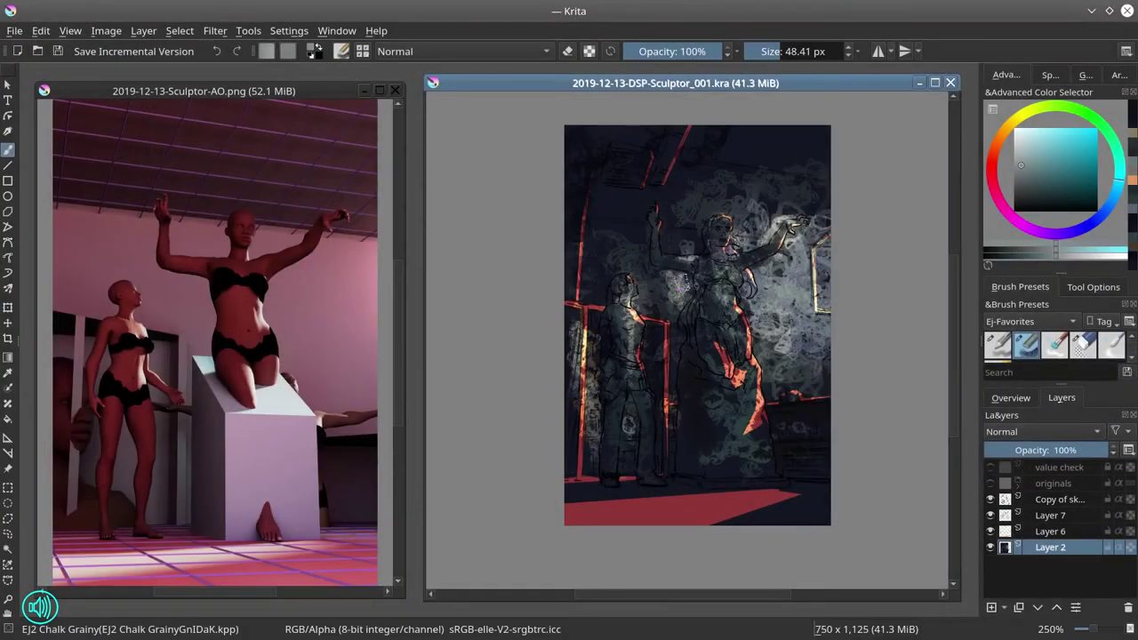
{"action": "left_click", "coordinate": [14, 31]}
{"action": "left_click", "coordinate": [52, 121]}
{"action": "left_click", "coordinate": [889, 456]}
Set the sketch copy to 84% opacity, hide it, and merge the painted layers into one
{"action": "left_click", "coordinate": [676, 285]}
{"action": "left_click", "coordinate": [1058, 498]}
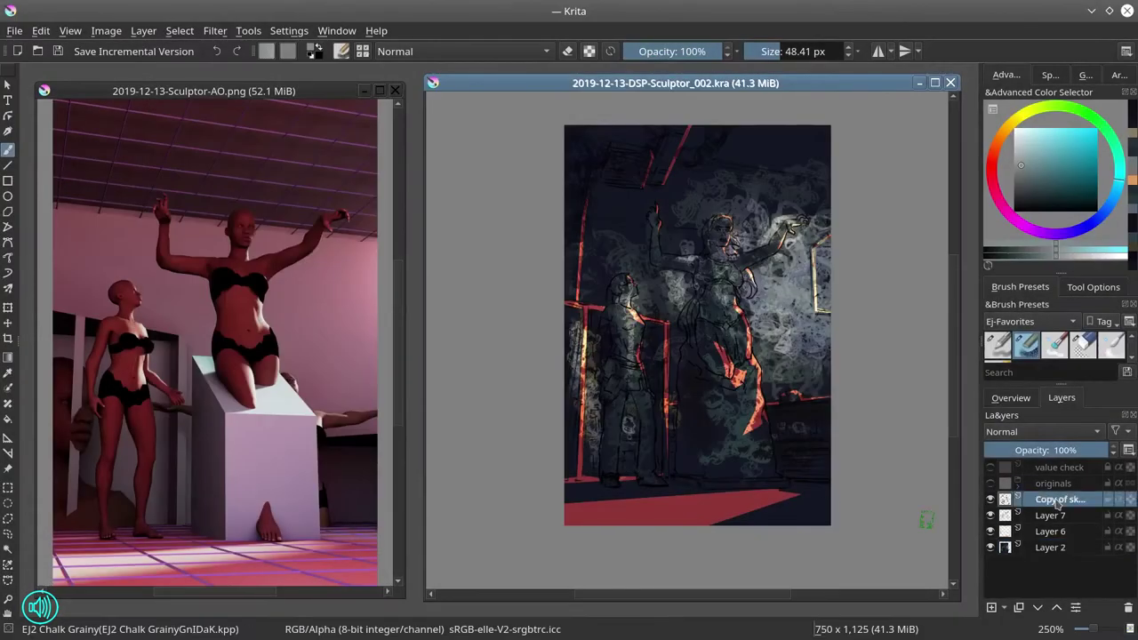
{"action": "left_click", "coordinate": [1090, 450]}
{"action": "key", "text": "ctrl+shift+e"}
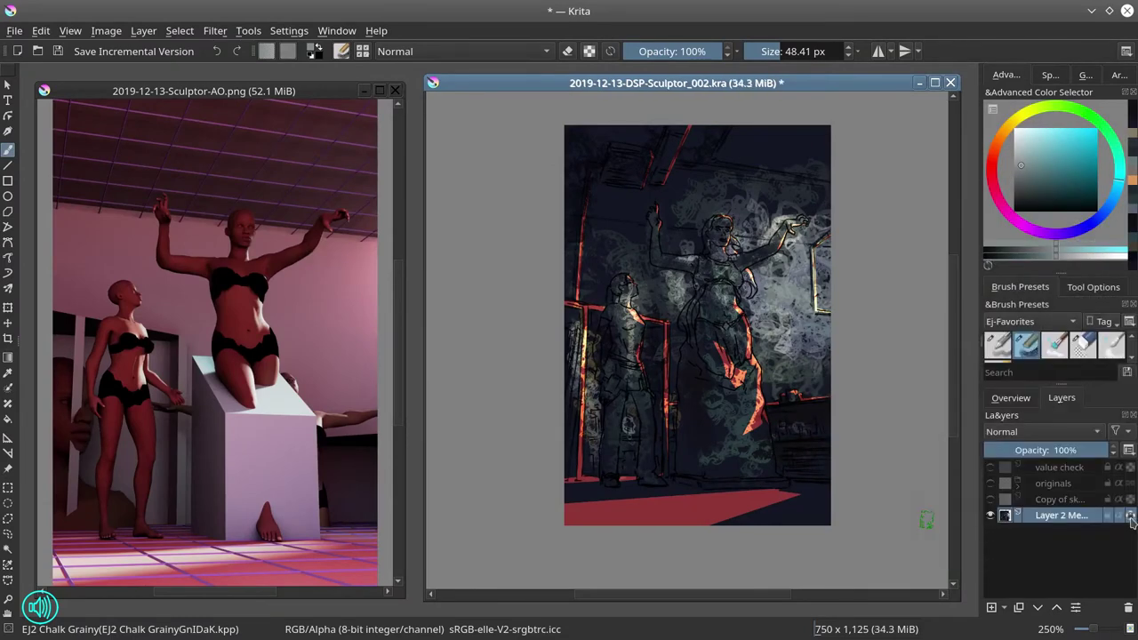
{"action": "left_click", "coordinate": [58, 51]}
{"action": "left_click", "coordinate": [749, 280], "text": "ctrl"}
Smooth the background right of the statue's skirt with the soft textured blending brush
{"action": "left_click_drag", "start_coordinate": [748, 280], "coordinate": [720, 253]}
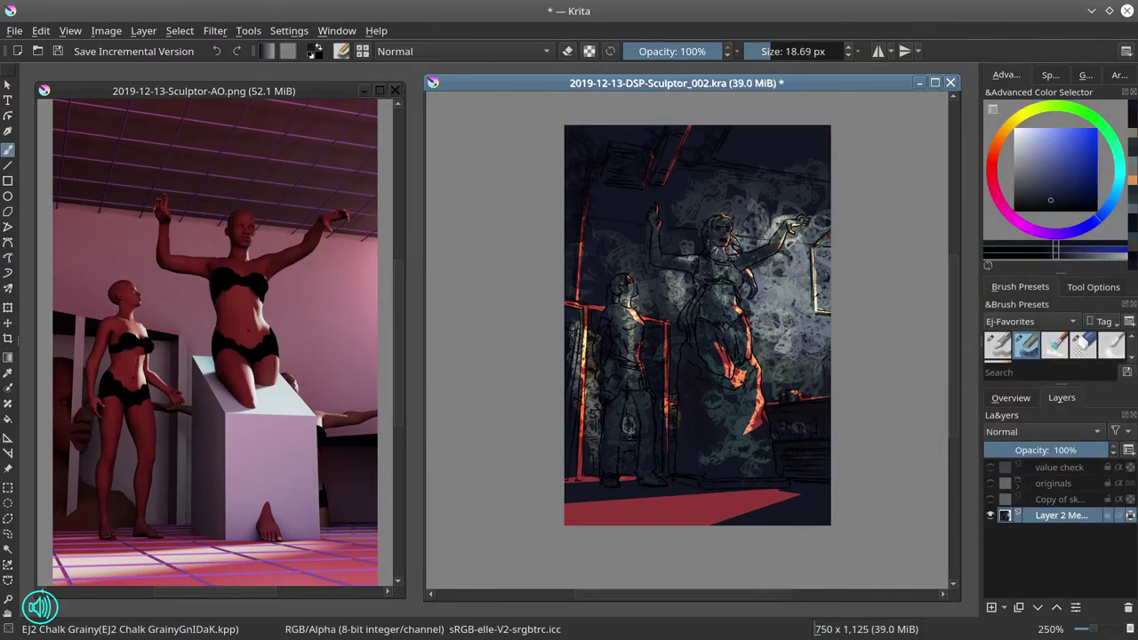
{"action": "key", "text": "slash"}
{"action": "mouse_move", "coordinate": [791, 258]}
{"action": "left_mouse_down"}
{"action": "mouse_move", "coordinate": [755, 294]}
{"action": "mouse_move", "coordinate": [769, 374]}
{"action": "mouse_move", "coordinate": [795, 320]}
{"action": "mouse_move", "coordinate": [782, 365]}
{"action": "mouse_move", "coordinate": [822, 306]}
{"action": "left_mouse_up"}
{"action": "key", "text": "bracketright"}
{"action": "key", "text": "bracketright"}
{"action": "key", "text": "bracketright"}
{"action": "key", "text": "bracketright"}
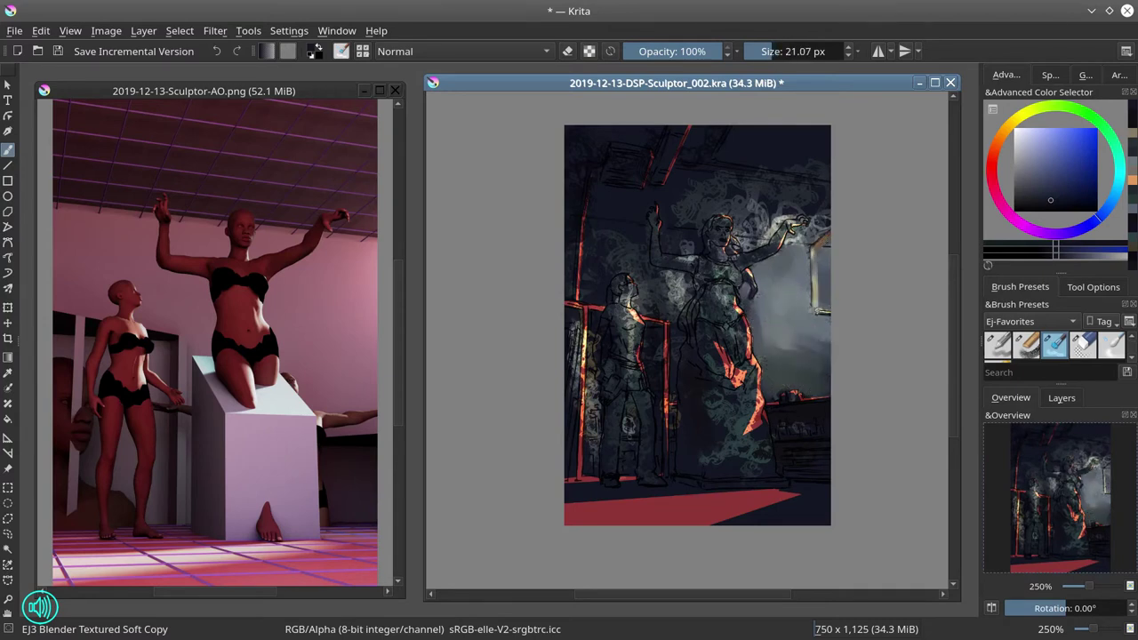
Paint a thin red streak near the top of the painting
{"action": "key", "text": "slash"}
{"action": "left_click", "coordinate": [715, 367], "text": "ctrl"}
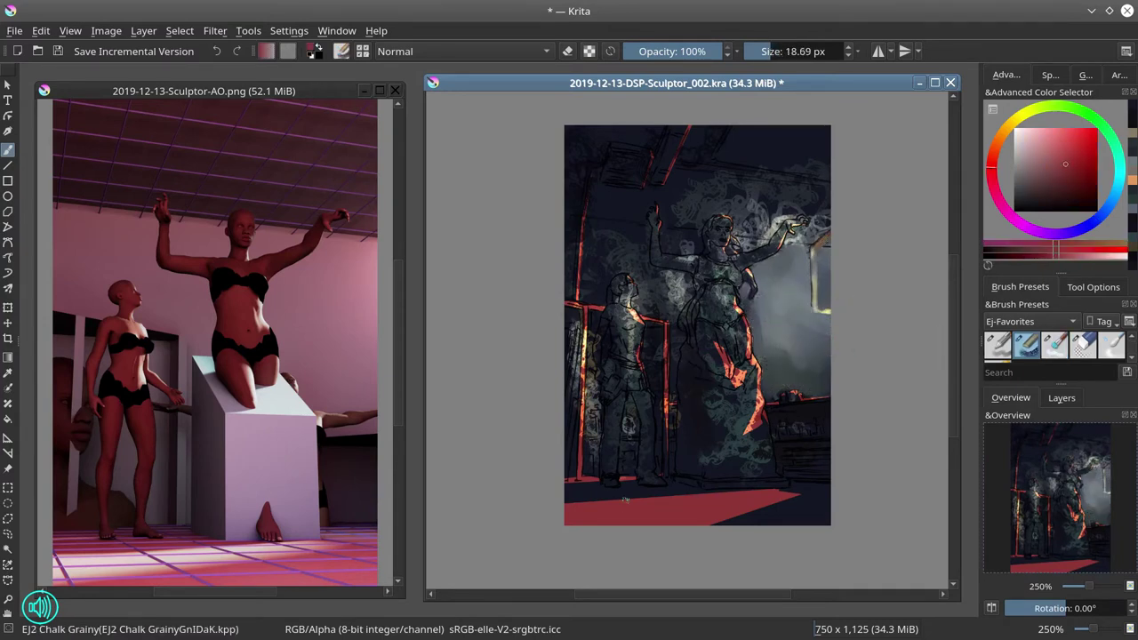
{"action": "key", "text": "bracketleft"}
{"action": "key", "text": "slash"}
{"action": "mouse_move", "coordinate": [826, 185]}
{"action": "left_mouse_down"}
{"action": "mouse_move", "coordinate": [727, 171]}
{"action": "mouse_move", "coordinate": [805, 167]}
{"action": "mouse_move", "coordinate": [756, 174]}
{"action": "mouse_move", "coordinate": [800, 222]}
{"action": "mouse_move", "coordinate": [820, 212]}
{"action": "left_mouse_up"}
Set the brush to about 53 px and overwrite the saved brush preset
{"action": "key", "text": "bracketleft"}
{"action": "key", "text": "bracketleft"}
{"action": "key", "text": "F5"}
{"action": "left_click", "coordinate": [1038, 94]}
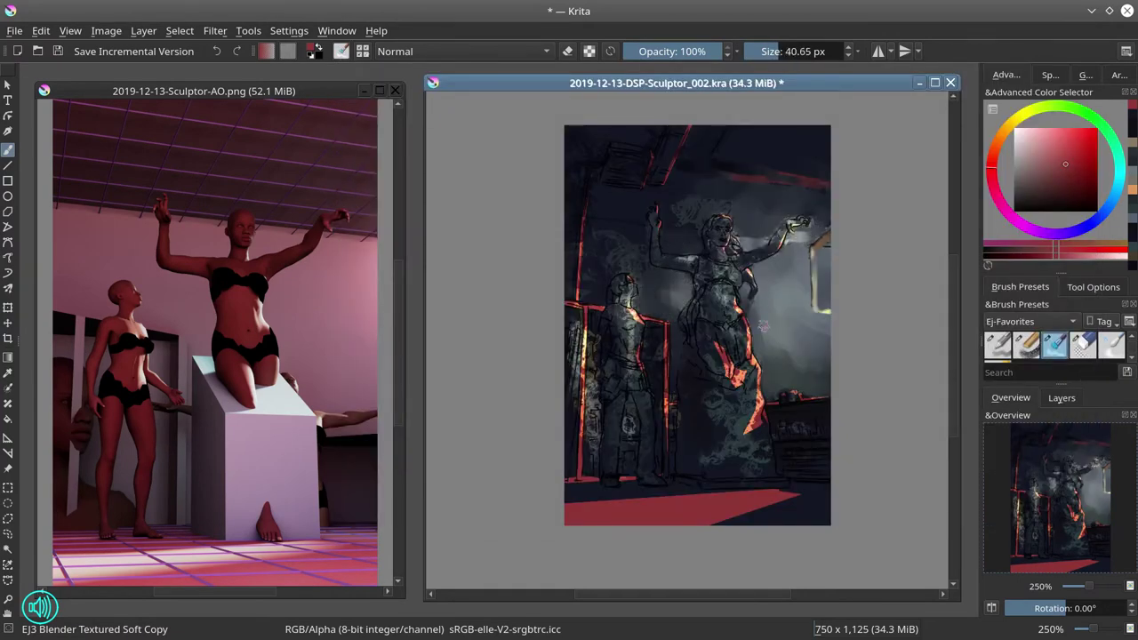
Smudge the red streak further down with the chalk brush at about 48 px
{"action": "key", "text": "slash"}
{"action": "key", "text": "slash"}
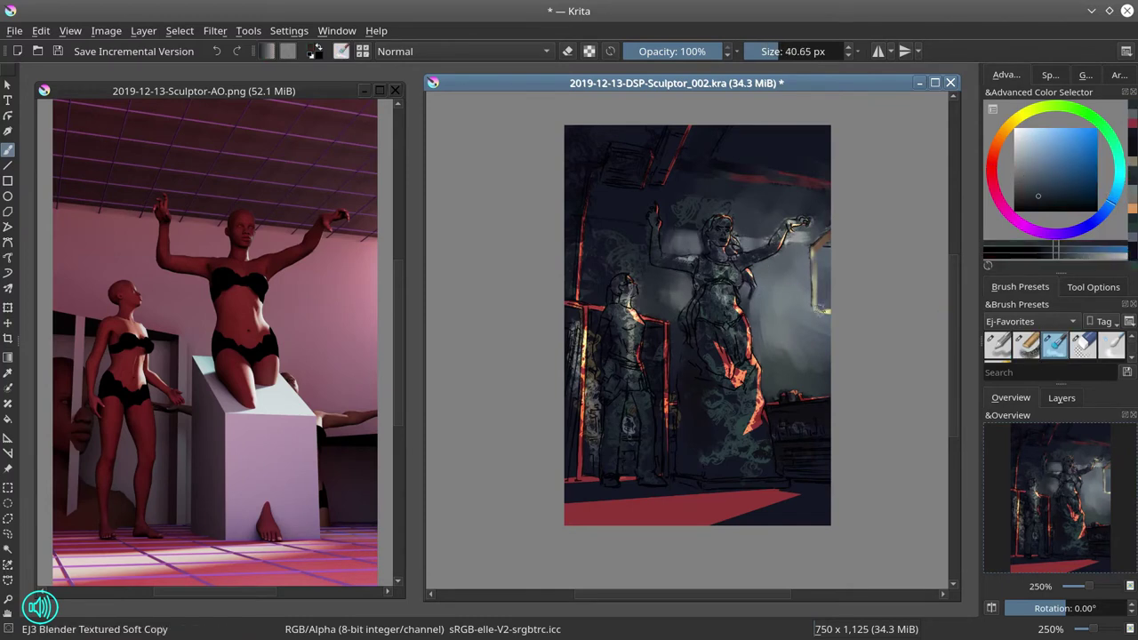
{"action": "left_click_drag", "start_coordinate": [681, 162], "coordinate": [667, 177]}
{"action": "key", "text": "bracketright"}
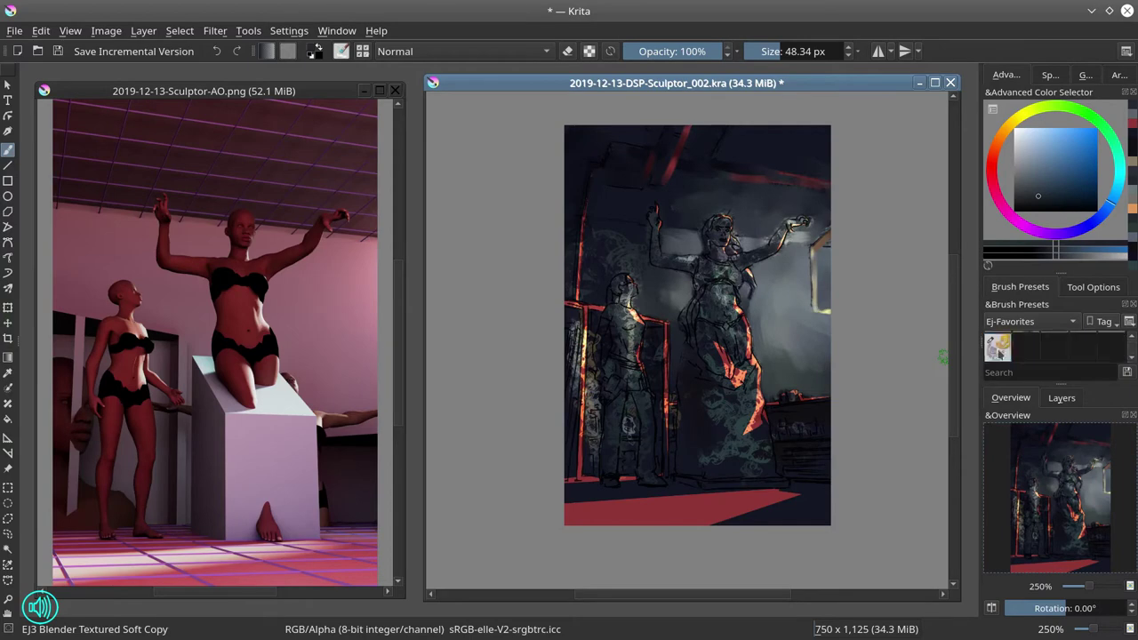
{"action": "left_click", "coordinate": [997, 344]}
{"action": "left_click", "coordinate": [1062, 397]}
Expand the originals layer group and duplicate the layer
{"action": "left_click", "coordinate": [1018, 485]}
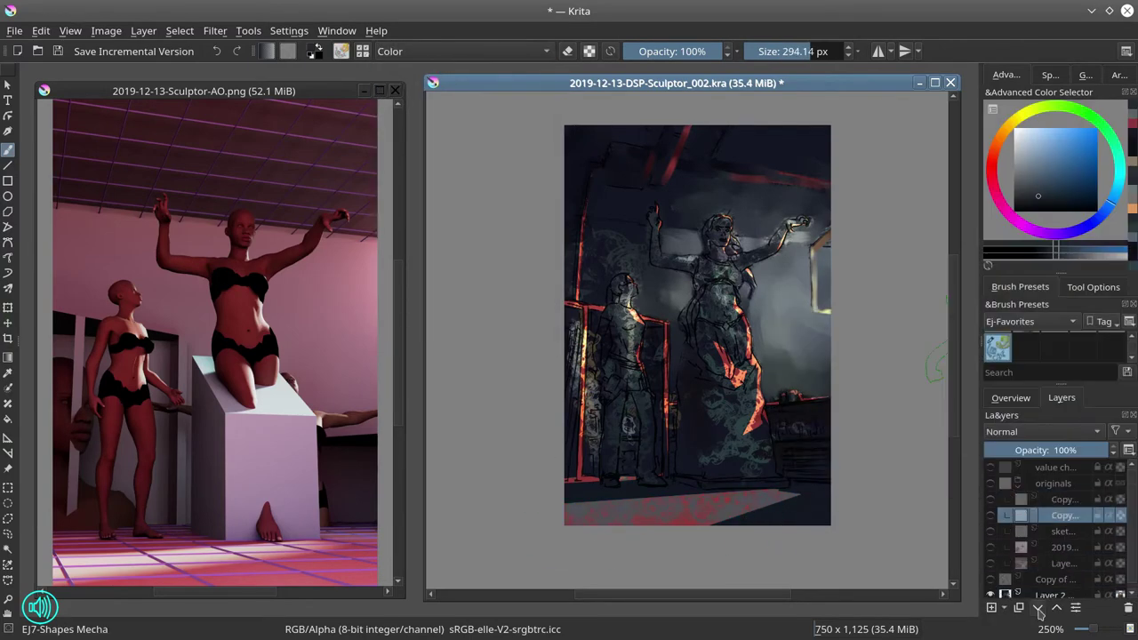
{"action": "key", "text": "ctrl+j"}
{"action": "left_click", "coordinate": [1041, 431]}
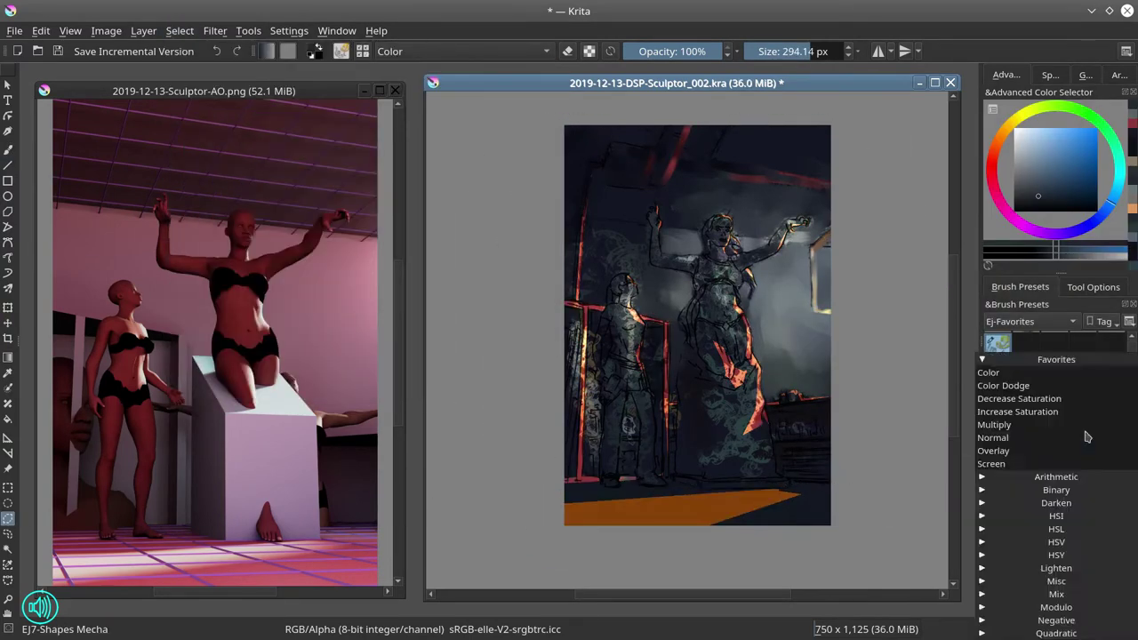
{"action": "key", "text": "1"}
{"action": "right_click", "coordinate": [1053, 579]}
{"action": "key", "text": "Escape"}
{"action": "left_click", "coordinate": [1010, 397]}
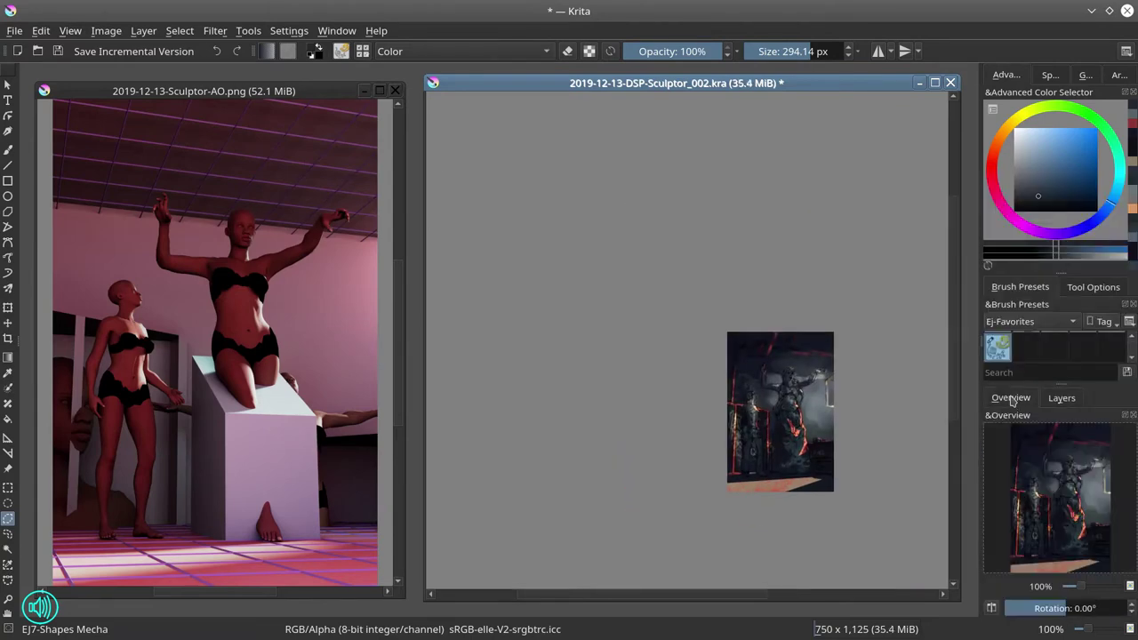
Paint a light grey haze over the left figure with the grainy chalk brush and save
{"action": "left_click", "coordinate": [1054, 345]}
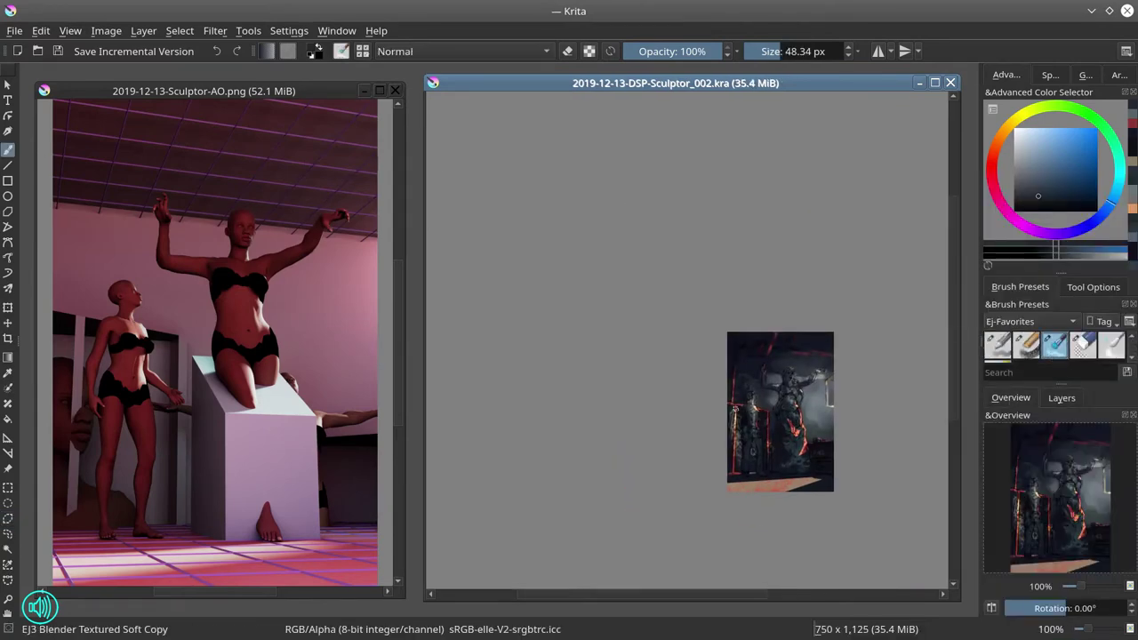
{"action": "key", "text": "2"}
{"action": "key", "text": "bracketleft"}
{"action": "key", "text": "bracketleft"}
{"action": "key", "text": "bracketleft"}
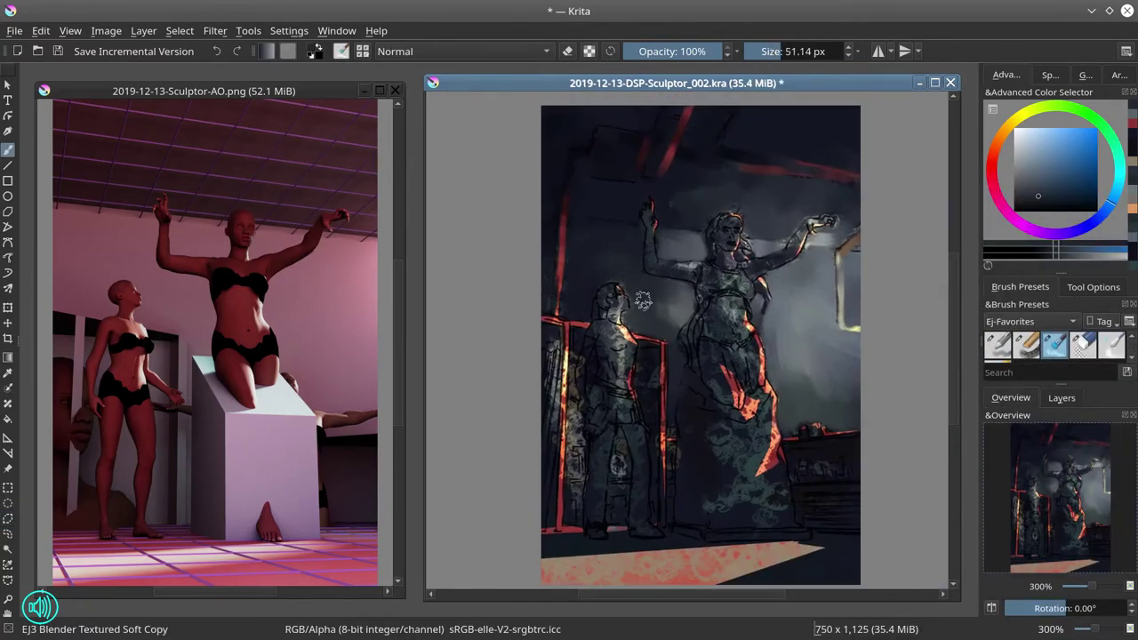
{"action": "left_click", "coordinate": [467, 423], "text": "ctrl"}
{"action": "key", "text": "slash"}
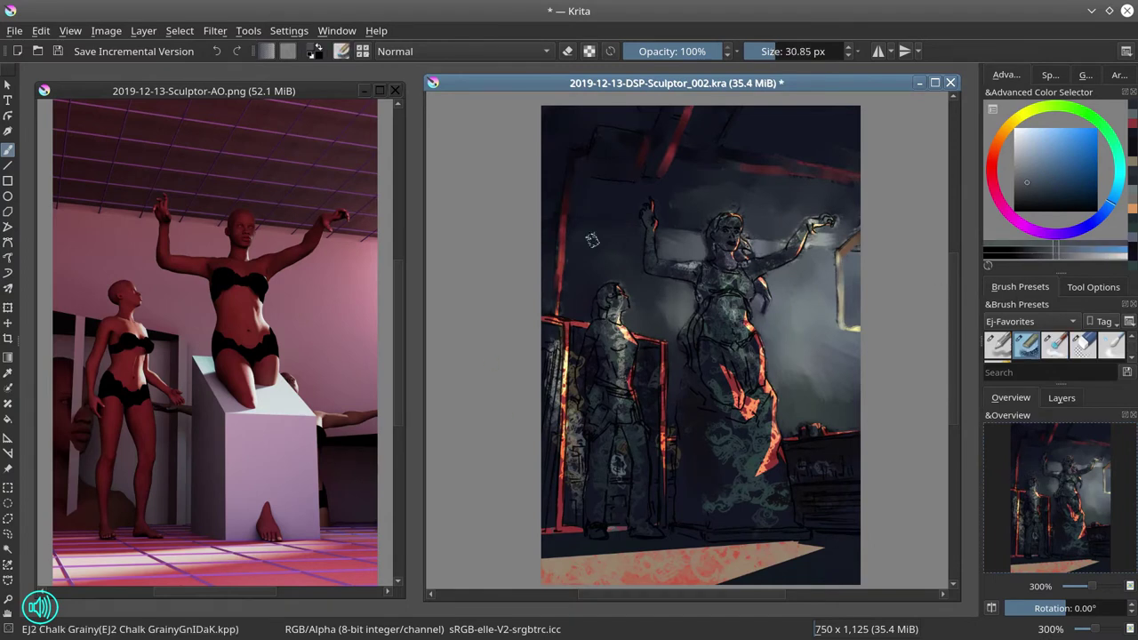
{"action": "left_click_drag", "start_coordinate": [662, 222], "coordinate": [547, 303]}
{"action": "left_click", "coordinate": [663, 528], "text": "ctrl"}
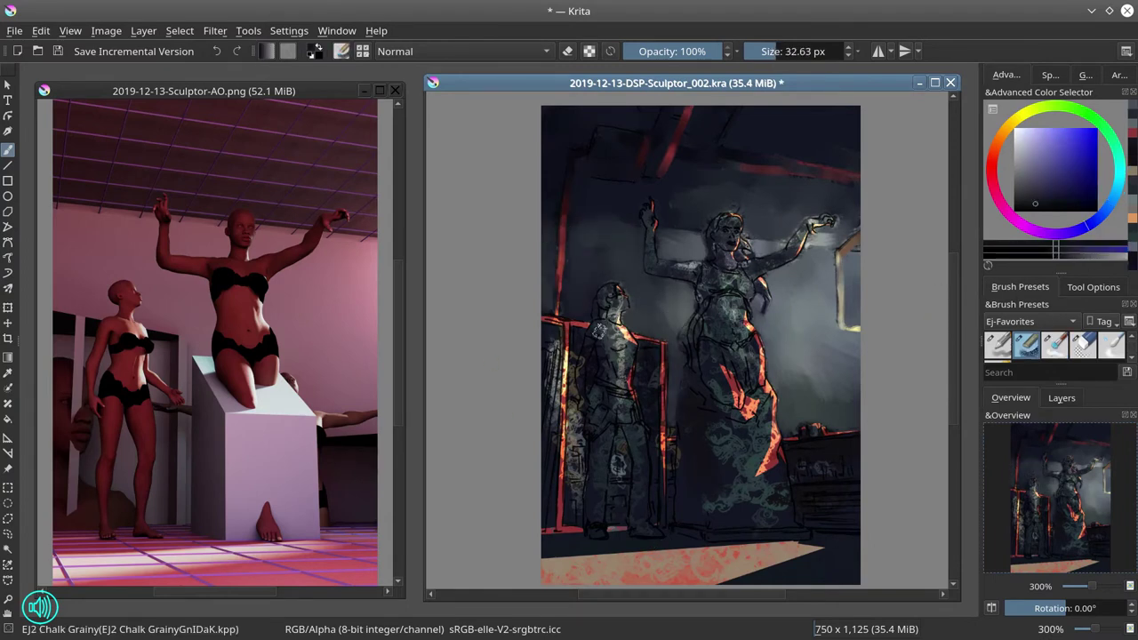
{"action": "key", "text": "bracketright"}
{"action": "key", "text": "bracketright"}
{"action": "left_click", "coordinate": [58, 50]}
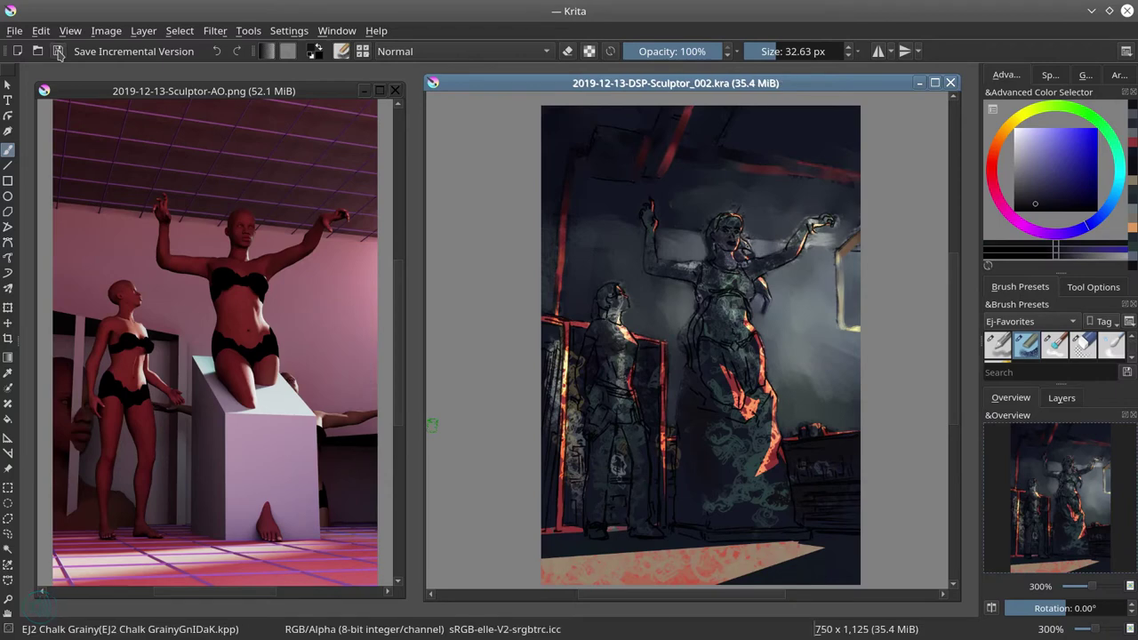
Lighten the left pillar and the right edge of the door frame with soft blender strokes
{"action": "key", "text": "slash"}
{"action": "left_click_drag", "start_coordinate": [565, 329], "coordinate": [565, 506]}
{"action": "scroll", "coordinate": [632, 518], "scroll_direction": "up", "scroll_amount": 1}
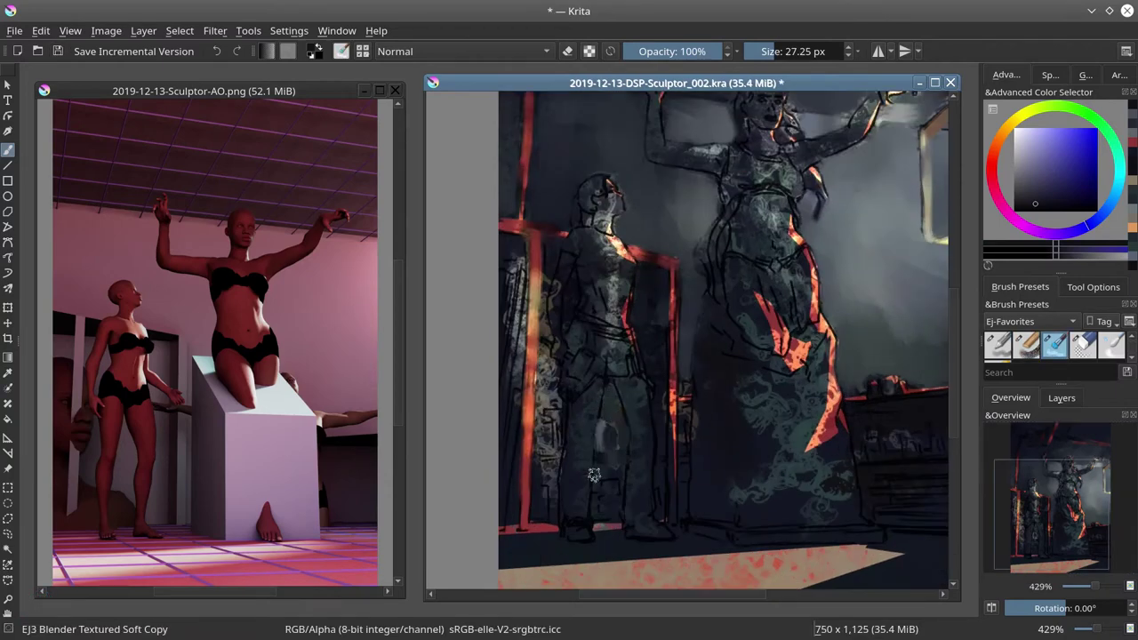
{"action": "key", "text": "bracketleft"}
{"action": "key", "text": "bracketleft"}
{"action": "left_click_drag", "start_coordinate": [518, 357], "coordinate": [517, 395]}
{"action": "key", "text": "bracketright"}
{"action": "key", "text": "bracketright"}
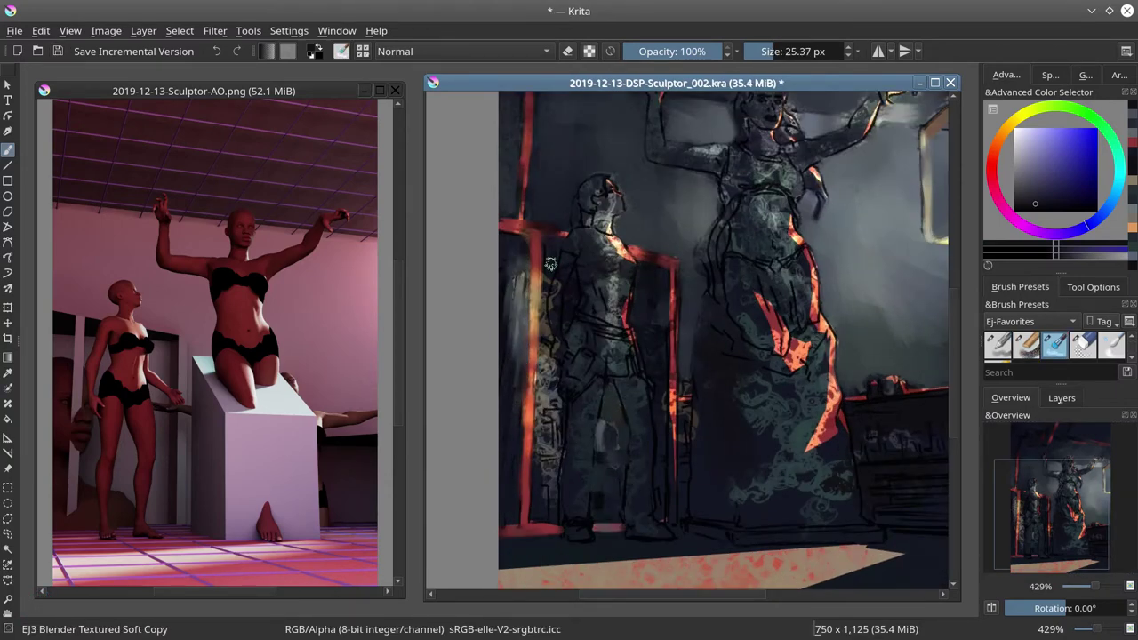
{"action": "mouse_move", "coordinate": [550, 264]}
{"action": "left_mouse_down"}
{"action": "mouse_move", "coordinate": [532, 356]}
{"action": "mouse_move", "coordinate": [539, 526]}
{"action": "left_mouse_up"}
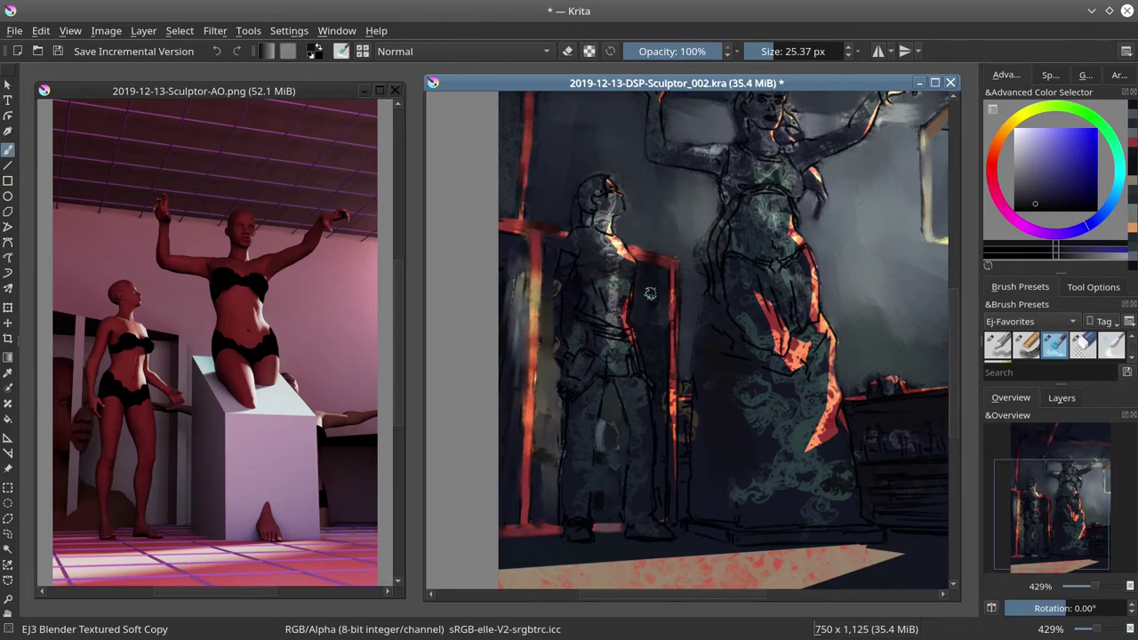
{"action": "key", "text": "bracketleft"}
{"action": "mouse_move", "coordinate": [671, 269]}
{"action": "left_mouse_down"}
{"action": "mouse_move", "coordinate": [669, 425]}
{"action": "mouse_move", "coordinate": [684, 371]}
{"action": "left_mouse_up"}
Paint dark orange strokes across the floor, then dab bright Color Dodge light onto it
{"action": "key", "text": "bracketright"}
{"action": "key", "text": "bracketright"}
{"action": "key", "text": "minus"}
{"action": "key", "text": "minus"}
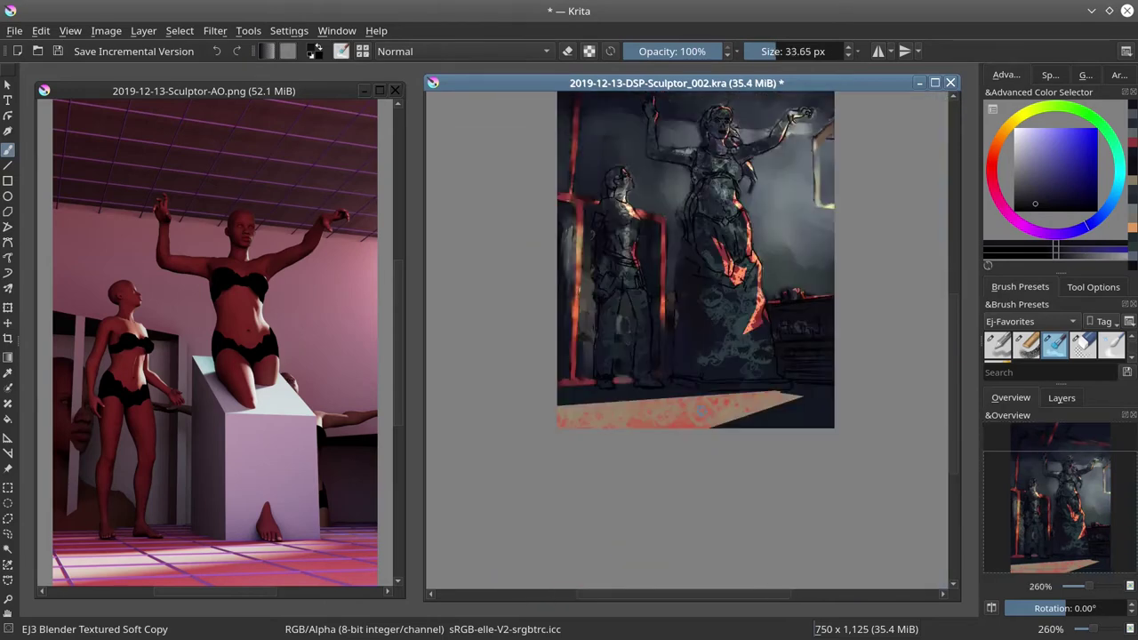
{"action": "left_click", "coordinate": [1025, 344]}
{"action": "left_click", "coordinate": [782, 409], "text": "ctrl"}
{"action": "key", "text": "bracketleft"}
{"action": "mouse_move", "coordinate": [569, 404]}
{"action": "left_mouse_down"}
{"action": "mouse_move", "coordinate": [800, 400]}
{"action": "mouse_move", "coordinate": [657, 418]}
{"action": "left_mouse_up"}
{"action": "left_click", "coordinate": [831, 360], "text": "ctrl"}
{"action": "left_click", "coordinate": [462, 51]}
{"action": "left_click", "coordinate": [405, 79]}
{"action": "key", "text": "bracketright"}
{"action": "key", "text": "bracketright"}
{"action": "key", "text": "bracketright"}
{"action": "key", "text": "bracketright"}
{"action": "key", "text": "bracketright"}
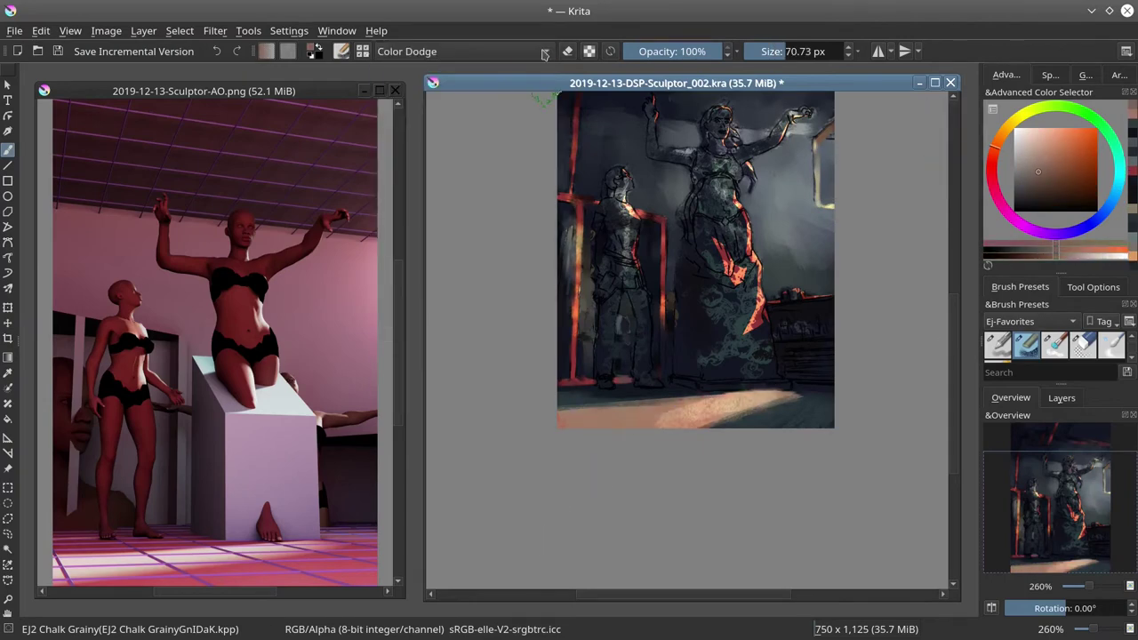
Select the soft blender brush, zoom in on the figures' legs to about 494%, and save
{"action": "key", "text": "bracketleft"}
{"action": "key", "text": "bracketleft"}
{"action": "key", "text": "alt+shift+n"}
{"action": "key", "text": "slash"}
{"action": "key", "text": "plus"}
{"action": "key", "text": "plus"}
{"action": "key", "text": "ctrl+s"}
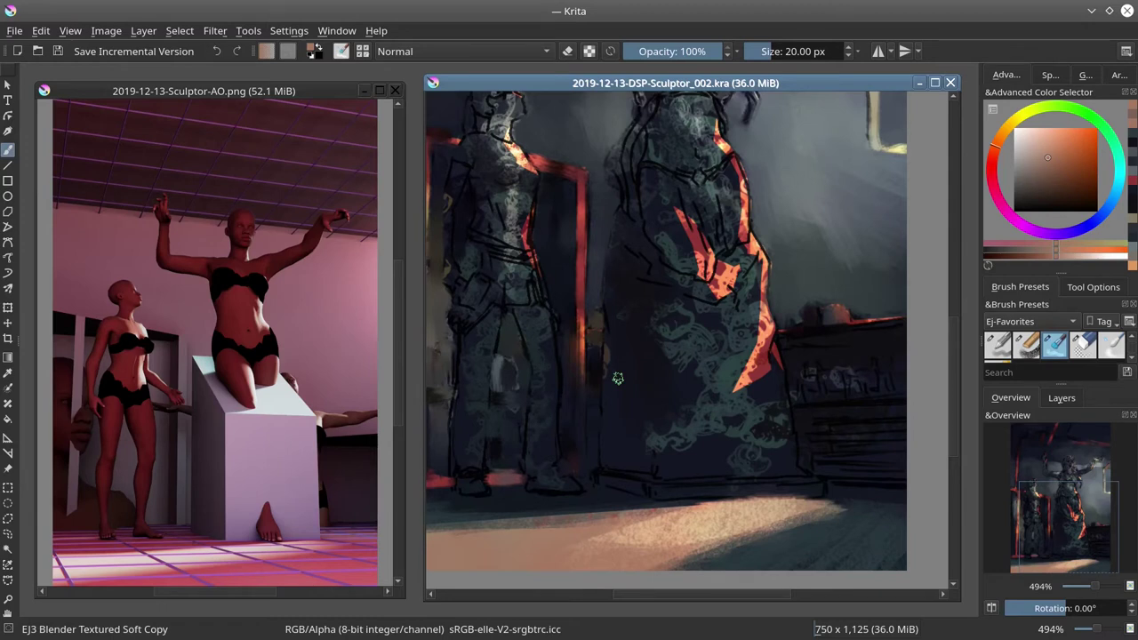
Paint over the dark background and darken along the figure's arm in dark blue
{"action": "left_click_drag", "start_coordinate": [807, 377], "coordinate": [860, 377]}
{"action": "left_click_drag", "start_coordinate": [815, 415], "coordinate": [858, 467]}
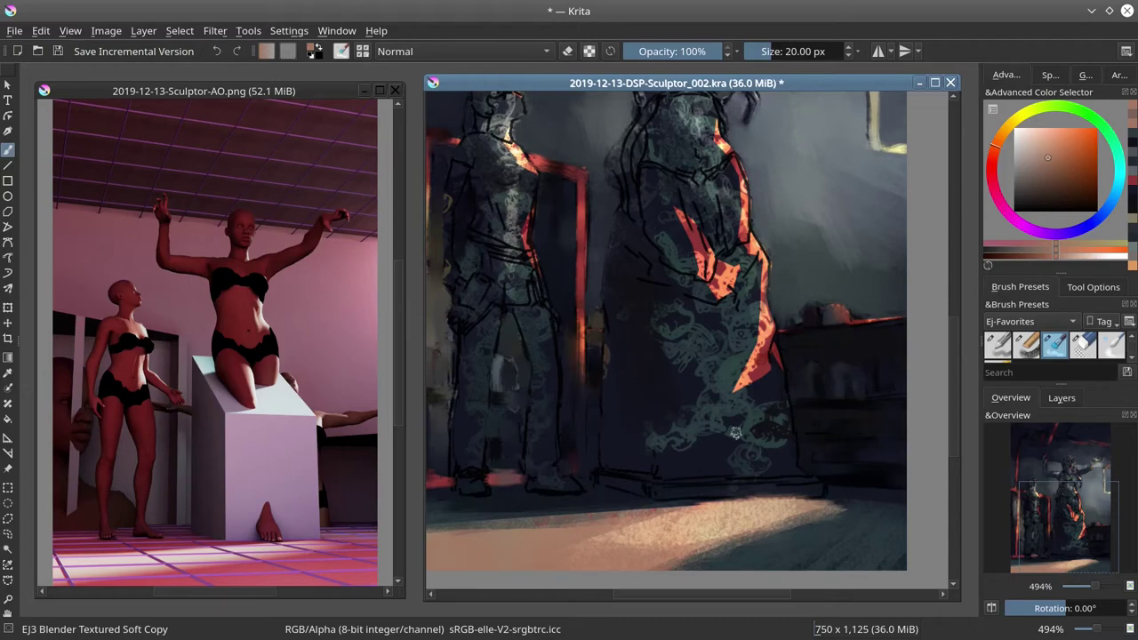
{"action": "scroll", "coordinate": [735, 433], "scroll_direction": "up", "scroll_amount": 5}
{"action": "scroll", "coordinate": [731, 244], "scroll_direction": "up", "scroll_amount": 2}
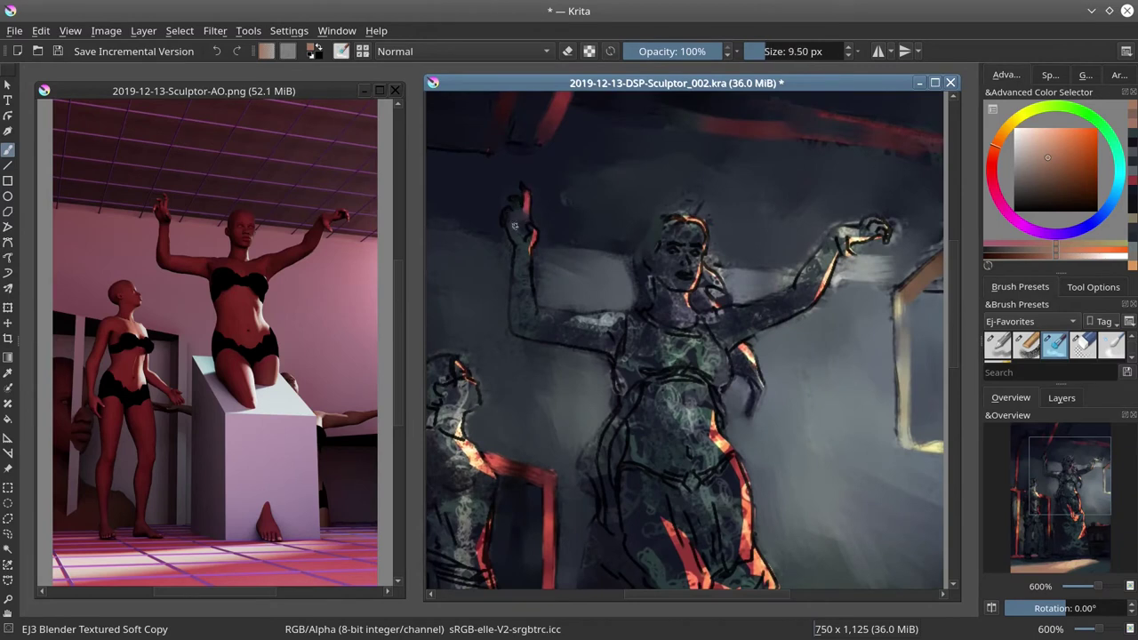
{"action": "left_click", "coordinate": [468, 339], "text": "ctrl"}
{"action": "left_click_drag", "start_coordinate": [528, 222], "coordinate": [515, 333]}
{"action": "left_click_drag", "start_coordinate": [511, 200], "coordinate": [529, 275]}
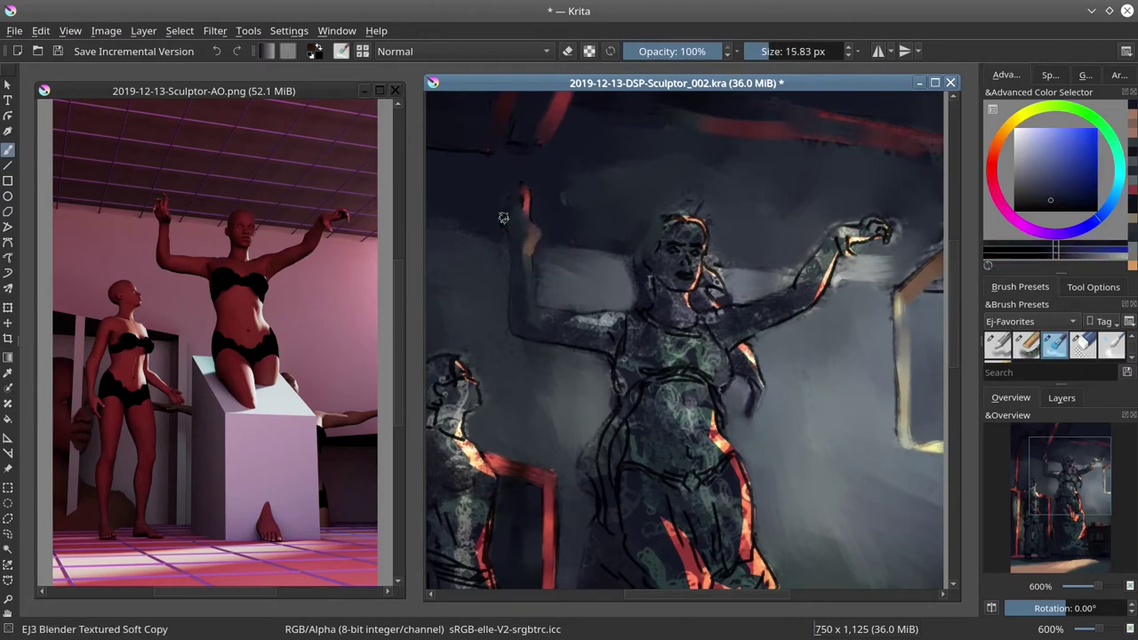
{"action": "mouse_move", "coordinate": [622, 320]}
{"action": "left_mouse_down"}
{"action": "mouse_move", "coordinate": [541, 332]}
{"action": "mouse_move", "coordinate": [657, 346]}
{"action": "mouse_move", "coordinate": [716, 338]}
{"action": "mouse_move", "coordinate": [658, 417]}
{"action": "left_mouse_up"}
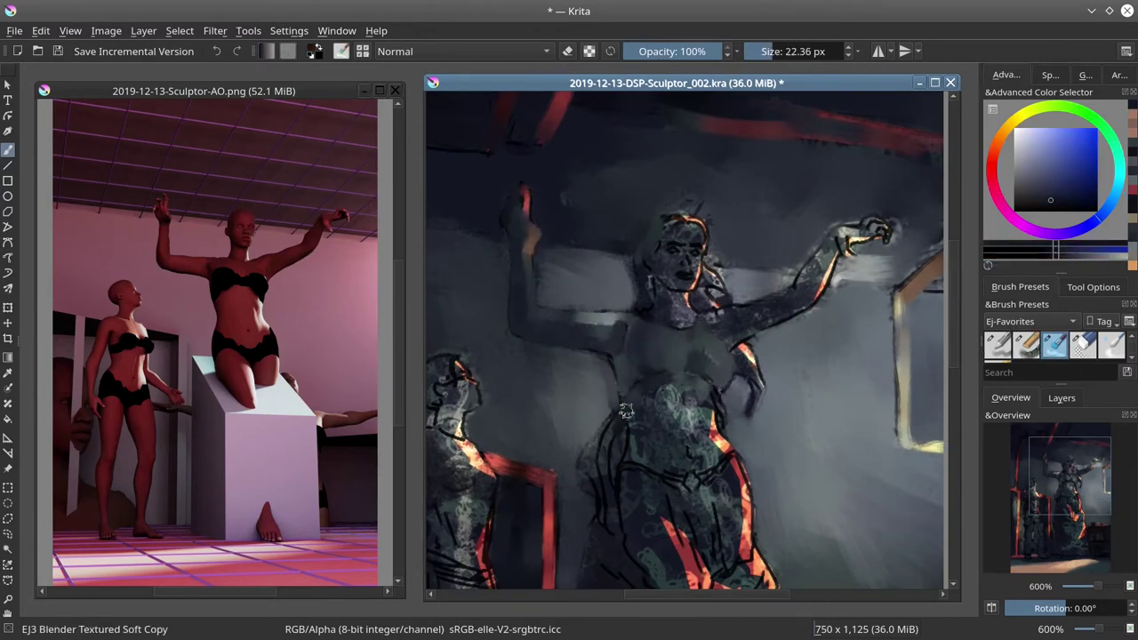
Smooth the grainy texture on the torso and the speckled raised arm, picking orange
{"action": "key", "text": "/"}
{"action": "key", "text": "/"}
{"action": "mouse_move", "coordinate": [591, 432]}
{"action": "left_mouse_down"}
{"action": "mouse_move", "coordinate": [613, 533]}
{"action": "mouse_move", "coordinate": [689, 485]}
{"action": "mouse_move", "coordinate": [700, 404]}
{"action": "mouse_move", "coordinate": [722, 358]}
{"action": "mouse_move", "coordinate": [751, 382]}
{"action": "left_mouse_up"}
{"action": "left_click", "coordinate": [725, 355], "text": "ctrl"}
{"action": "key", "text": "/"}
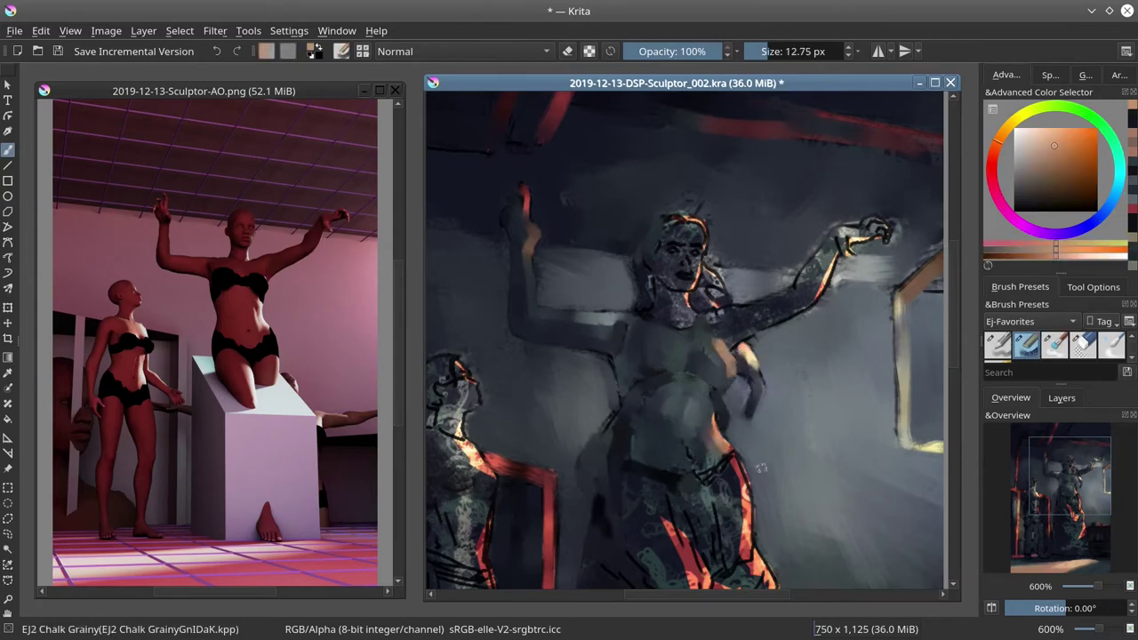
{"action": "key", "text": "/"}
{"action": "key", "text": "bracketleft"}
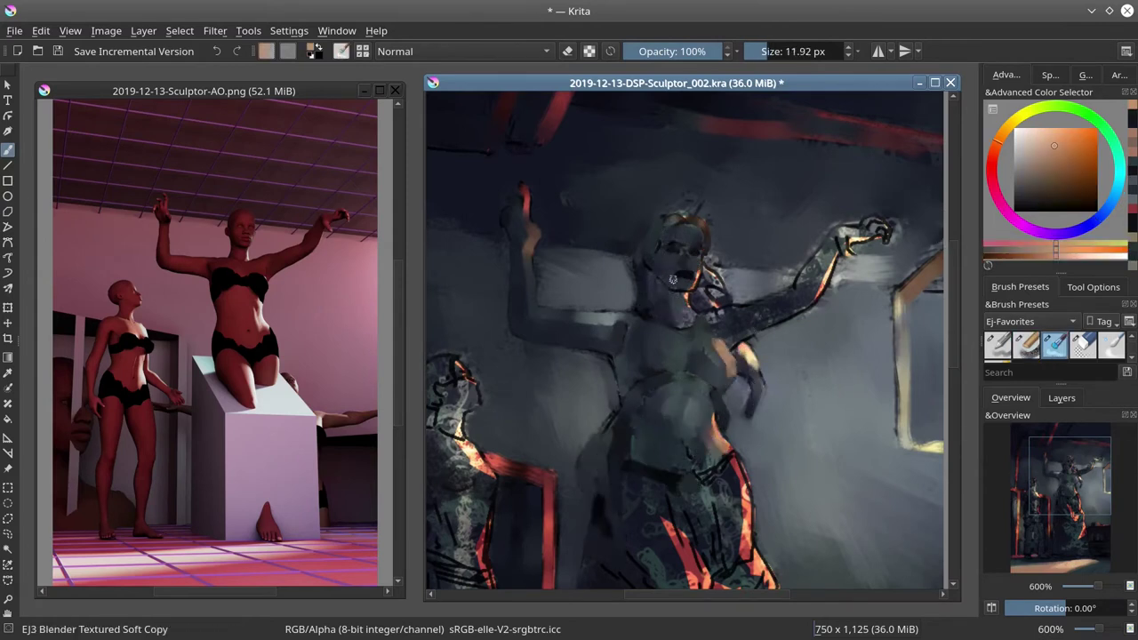
{"action": "key", "text": "bracketright"}
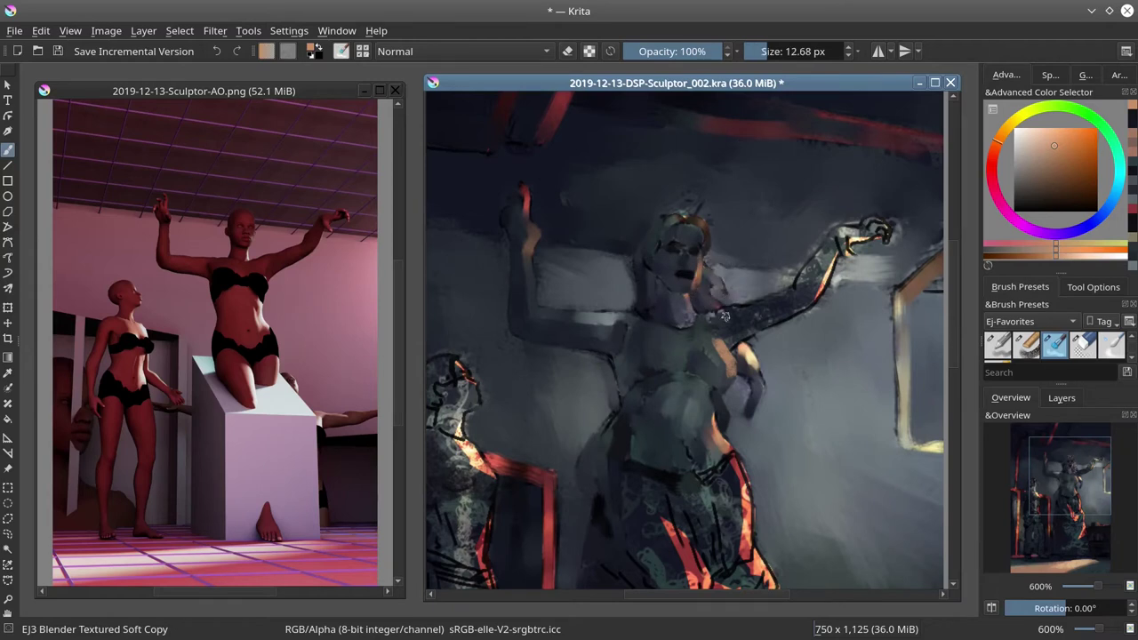
{"action": "mouse_move", "coordinate": [725, 316]}
{"action": "left_mouse_down"}
{"action": "mouse_move", "coordinate": [787, 297]}
{"action": "mouse_move", "coordinate": [866, 226]}
{"action": "mouse_move", "coordinate": [906, 426]}
{"action": "left_mouse_up"}
Blend the raised arm lighter and smooth the statue's patterned dress in blue-grey tones
{"action": "left_click", "coordinate": [853, 266], "text": "ctrl"}
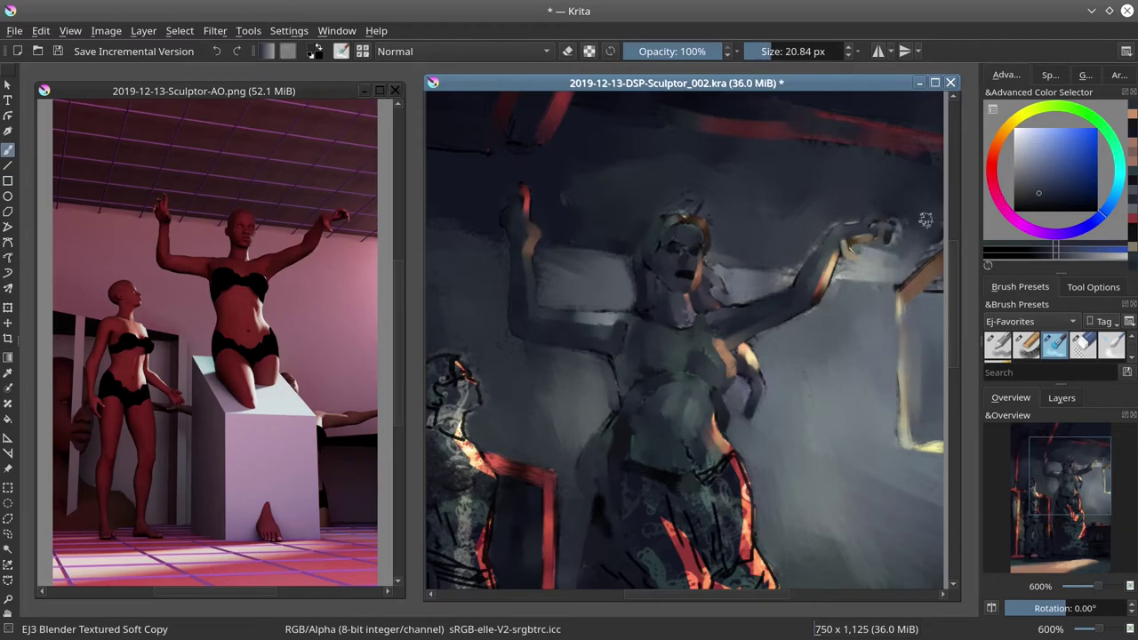
{"action": "key", "text": "slash"}
{"action": "left_click", "coordinate": [889, 284], "text": "ctrl"}
{"action": "key", "text": "slash"}
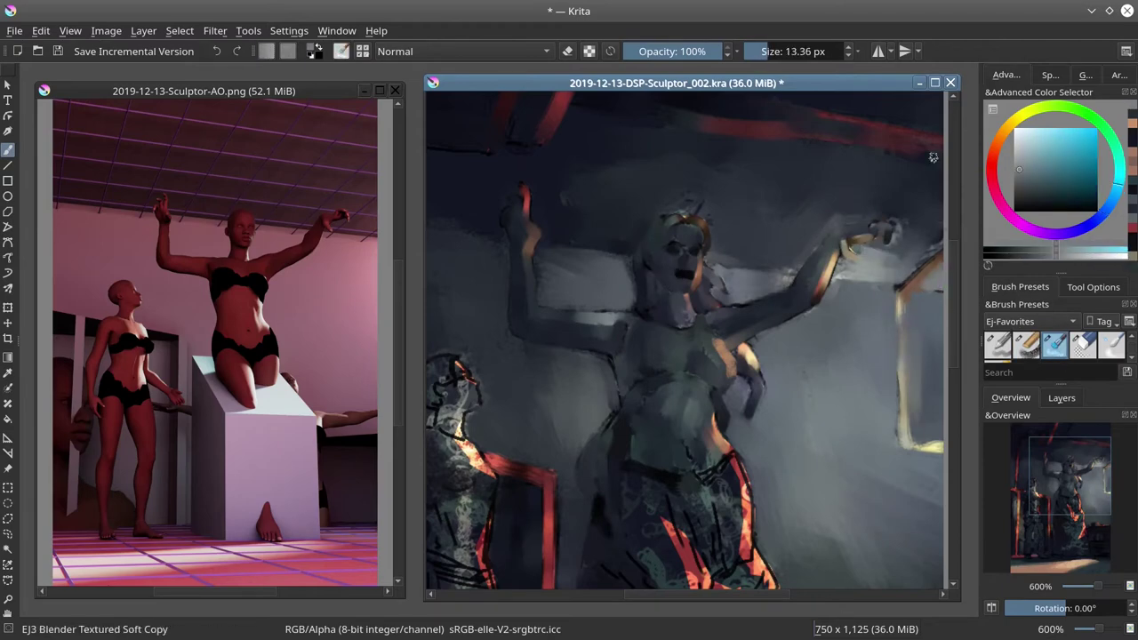
{"action": "mouse_move", "coordinate": [722, 525]}
{"action": "left_mouse_down"}
{"action": "mouse_move", "coordinate": [722, 327]}
{"action": "mouse_move", "coordinate": [640, 356]}
{"action": "mouse_move", "coordinate": [718, 373]}
{"action": "mouse_move", "coordinate": [696, 434]}
{"action": "left_mouse_up"}
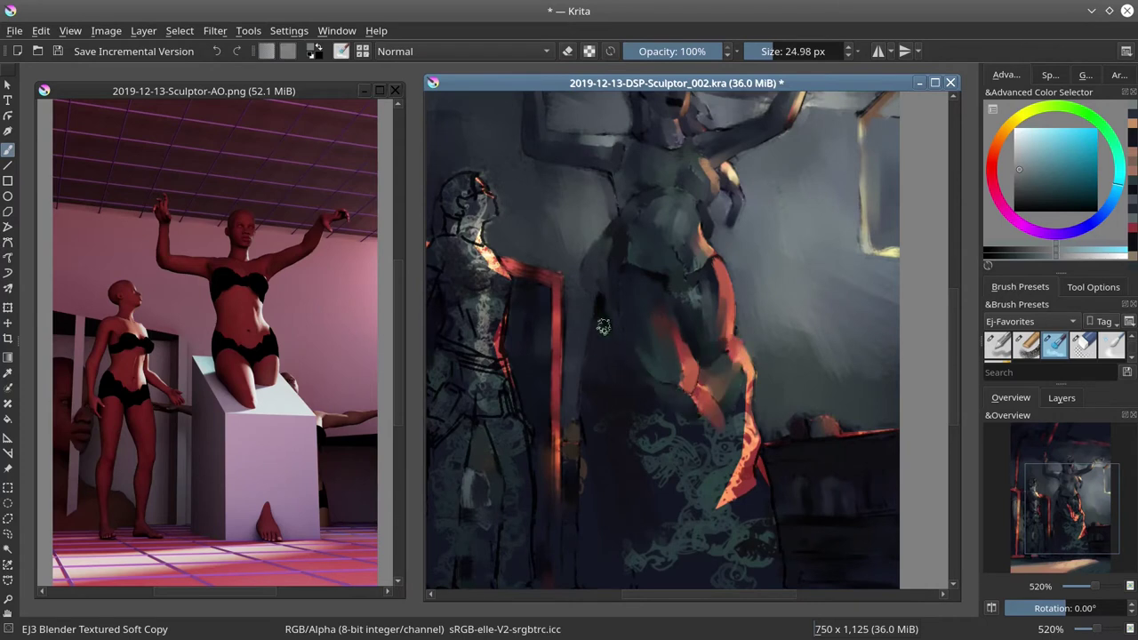
{"action": "key", "text": "minus"}
{"action": "key", "text": "slash"}
{"action": "key", "text": "slash"}
{"action": "mouse_move", "coordinate": [734, 173]}
{"action": "left_mouse_down"}
{"action": "mouse_move", "coordinate": [764, 156]}
{"action": "mouse_move", "coordinate": [822, 160]}
{"action": "left_mouse_up"}
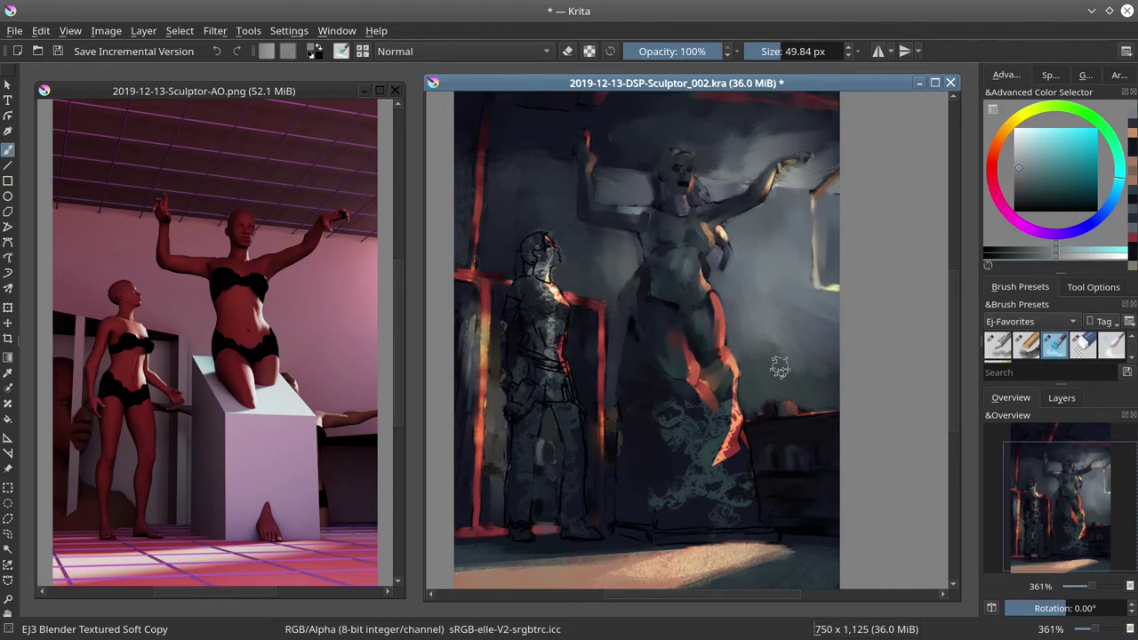
{"action": "left_click_drag", "start_coordinate": [676, 418], "coordinate": [702, 444]}
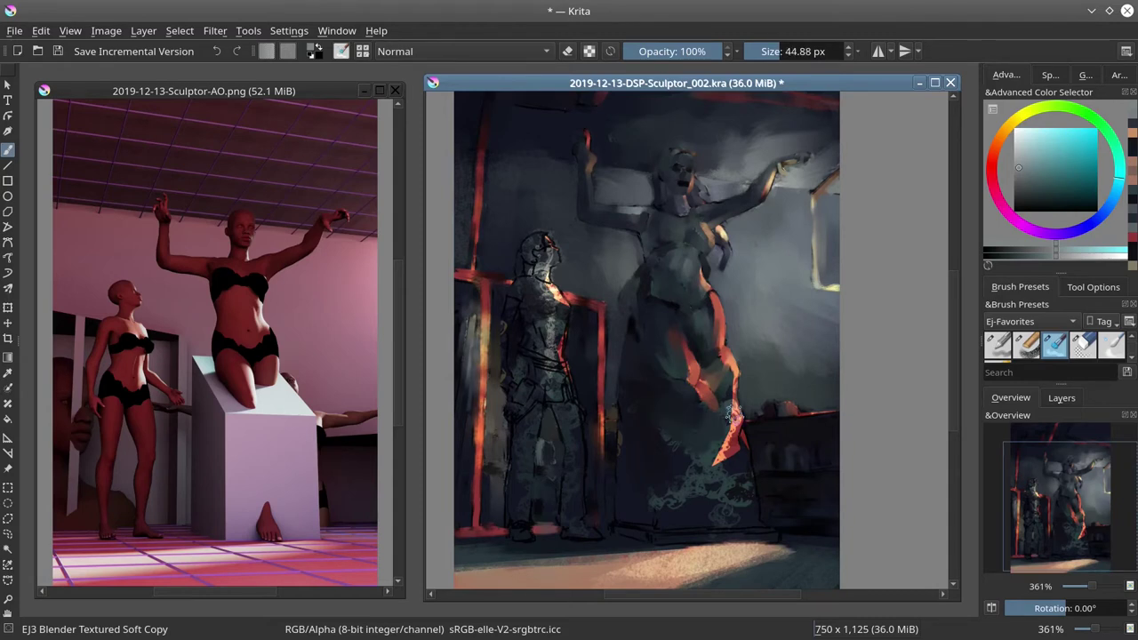
Blend the statue's orange edge and add light orange strokes on the floor
{"action": "key", "text": "bracketleft"}
{"action": "key", "text": "bracketleft"}
{"action": "key", "text": "bracketleft"}
{"action": "mouse_move", "coordinate": [728, 383]}
{"action": "left_mouse_down"}
{"action": "mouse_move", "coordinate": [738, 453]}
{"action": "mouse_move", "coordinate": [665, 432]}
{"action": "left_mouse_up"}
{"action": "key", "text": "bracketleft"}
{"action": "left_click", "coordinate": [702, 555], "text": "ctrl"}
{"action": "key", "text": "slash"}
{"action": "left_click_drag", "start_coordinate": [693, 535], "coordinate": [772, 534]}
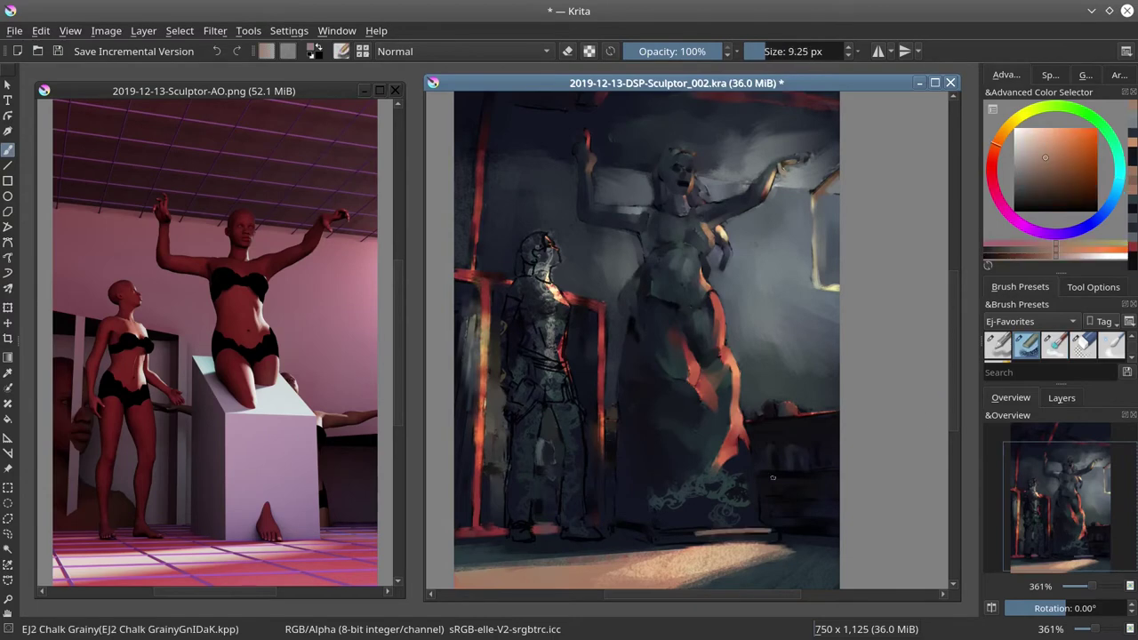
{"action": "key", "text": "slash"}
{"action": "left_click_drag", "start_coordinate": [653, 511], "coordinate": [747, 462]}
{"action": "key", "text": "bracketleft"}
{"action": "key", "text": "bracketright"}
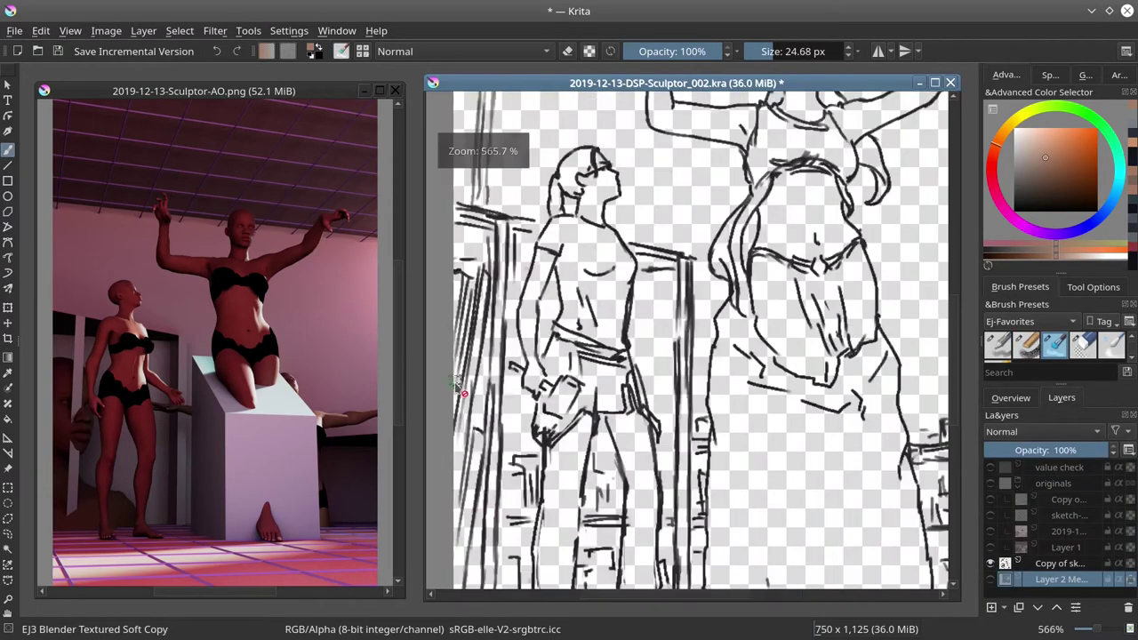
Lasso the woman's arm and back and fill it on a lower-opacity Overlay tint layer
{"action": "scroll", "coordinate": [579, 304], "scroll_direction": "up", "scroll_amount": 4}
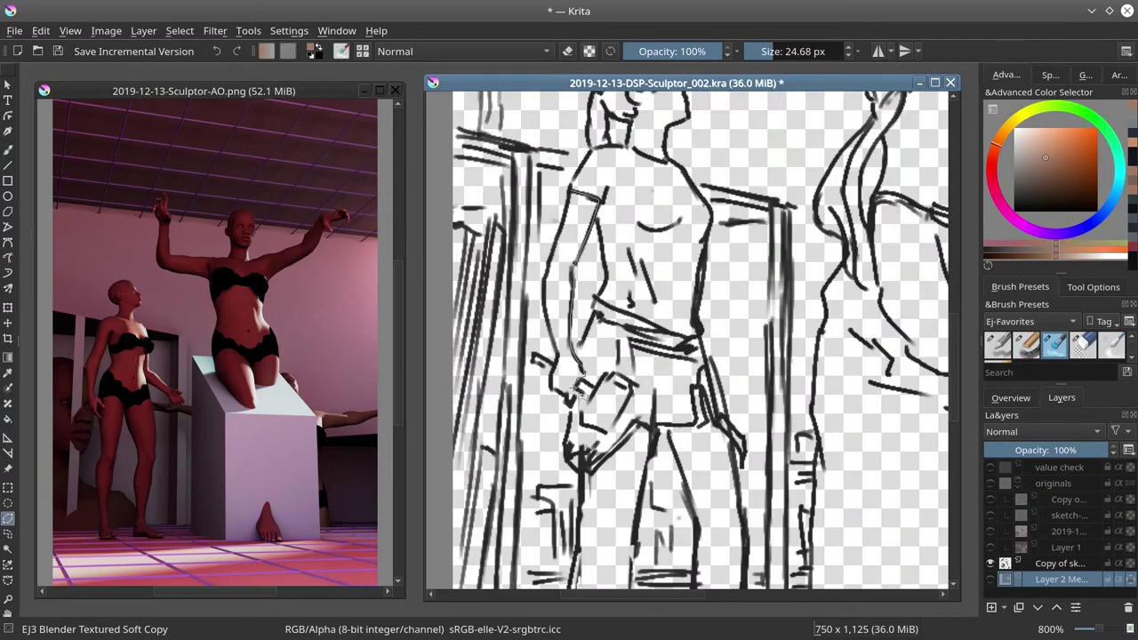
{"action": "left_click_drag", "start_coordinate": [548, 308], "coordinate": [524, 433]}
{"action": "left_click_drag", "start_coordinate": [622, 285], "coordinate": [629, 323]}
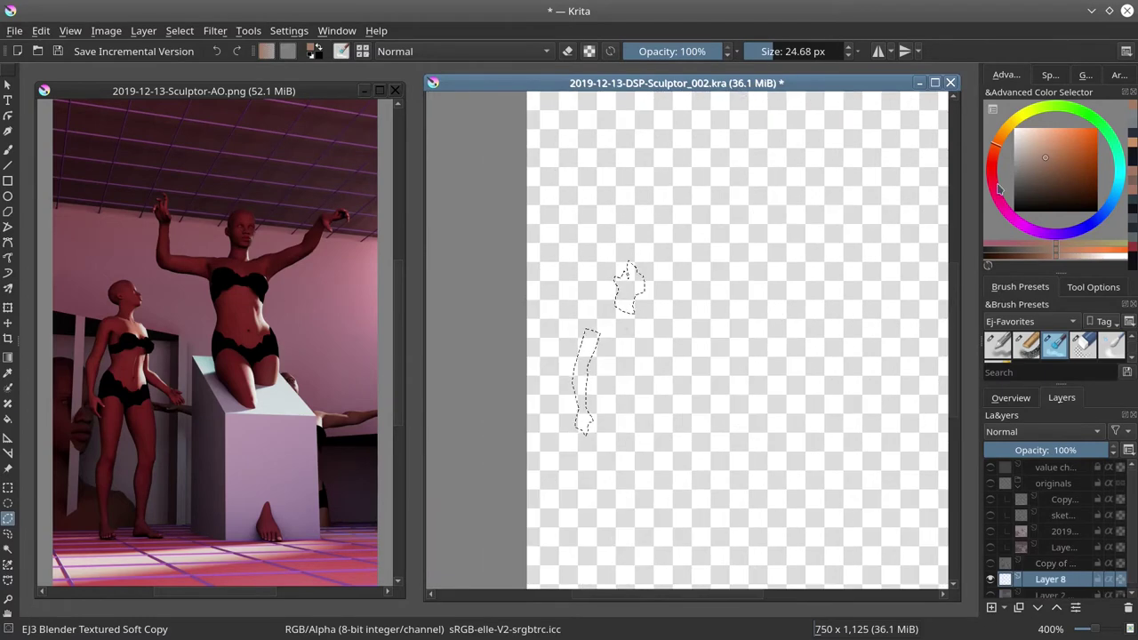
{"action": "left_click", "coordinate": [179, 31]}
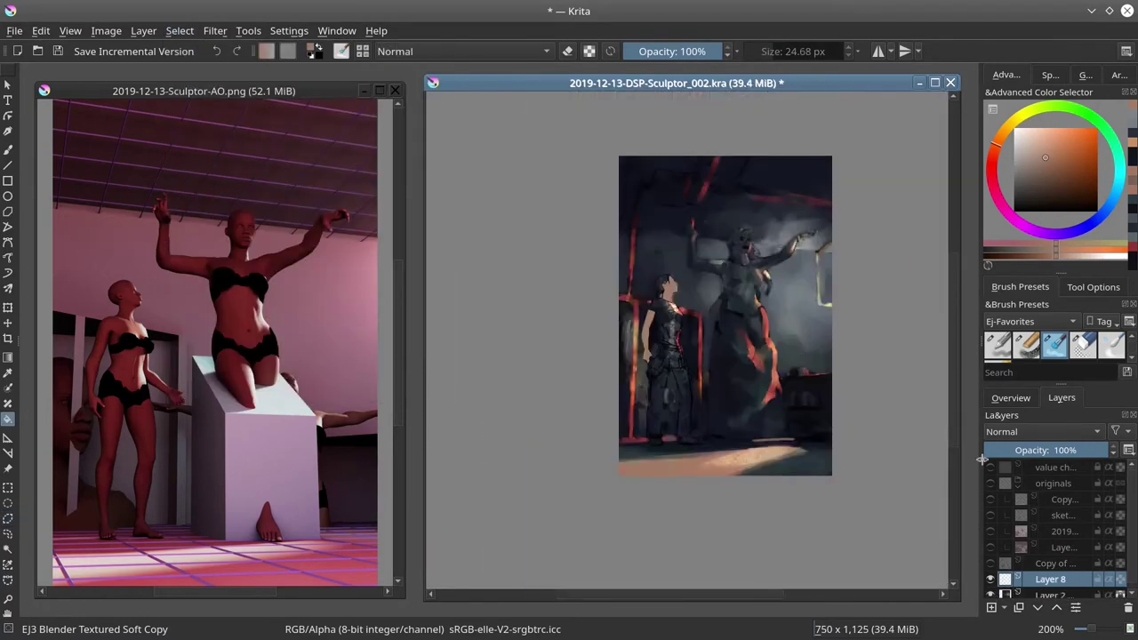
{"action": "left_click_drag", "start_coordinate": [1102, 449], "coordinate": [1024, 449]}
{"action": "left_click", "coordinate": [1039, 431]}
{"action": "key", "text": "Escape"}
Add a new paint layer, Layer 9, and save the painting
{"action": "scroll", "coordinate": [662, 240], "scroll_direction": "up", "scroll_amount": 4}
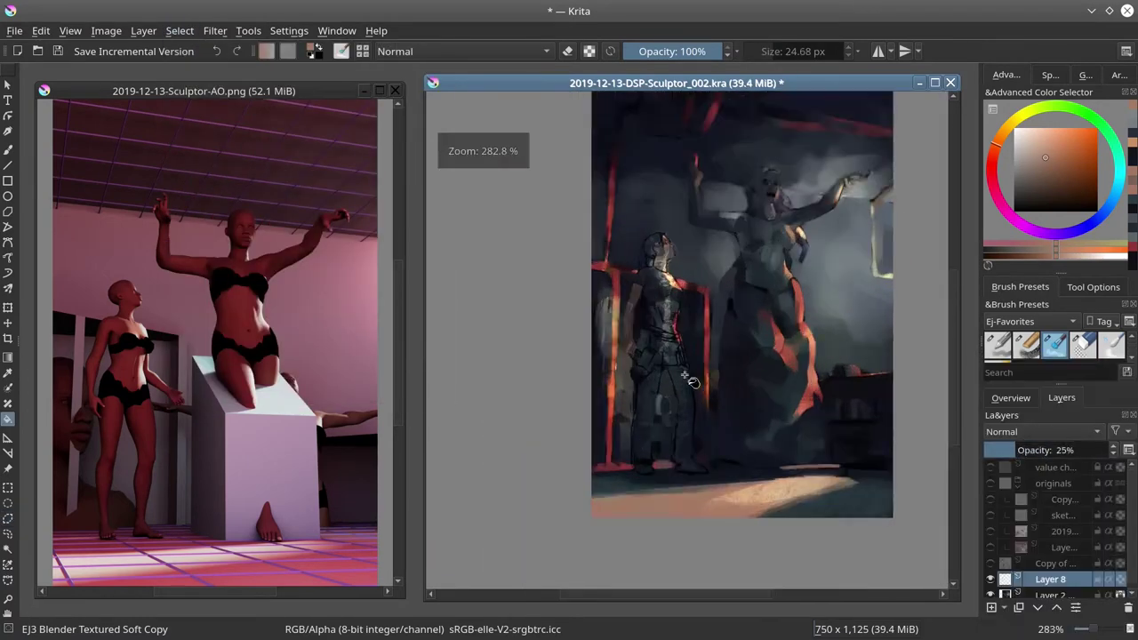
{"action": "key", "text": "Insert"}
{"action": "key", "text": "slash"}
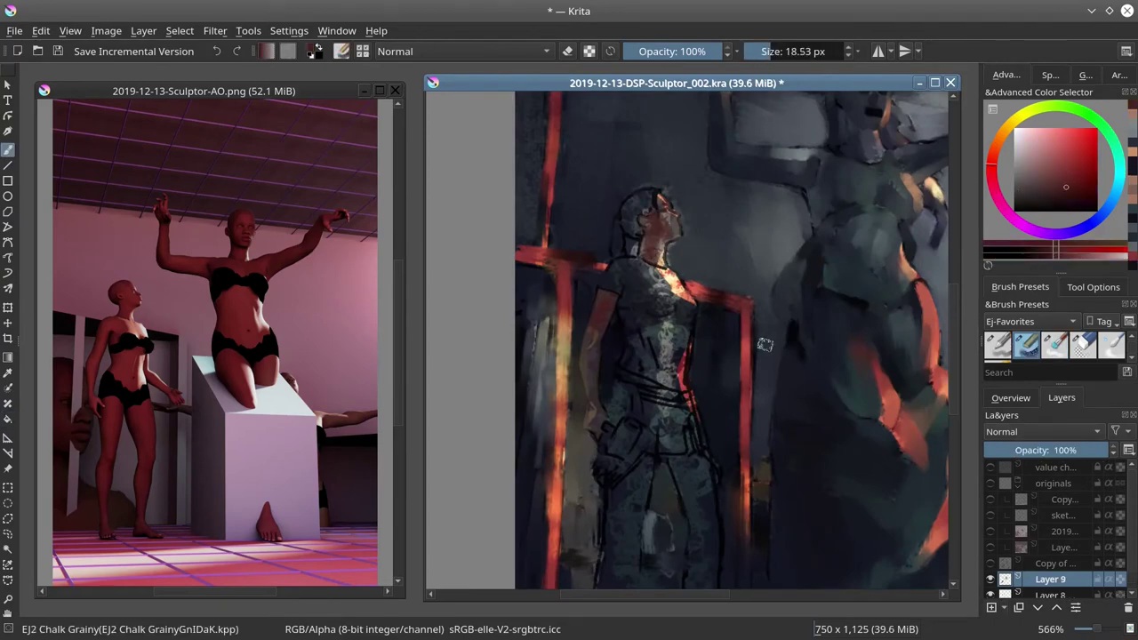
{"action": "scroll", "coordinate": [762, 340], "scroll_direction": "down", "scroll_amount": 2}
{"action": "scroll", "coordinate": [942, 502], "scroll_direction": "up", "scroll_amount": 2}
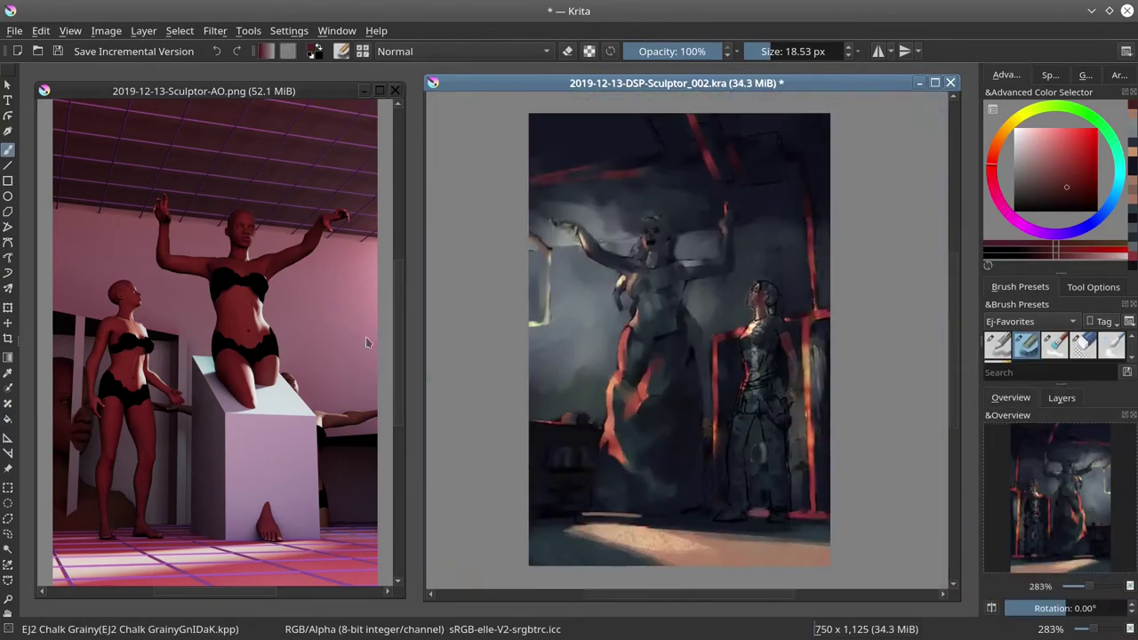
{"action": "left_click", "coordinate": [60, 52]}
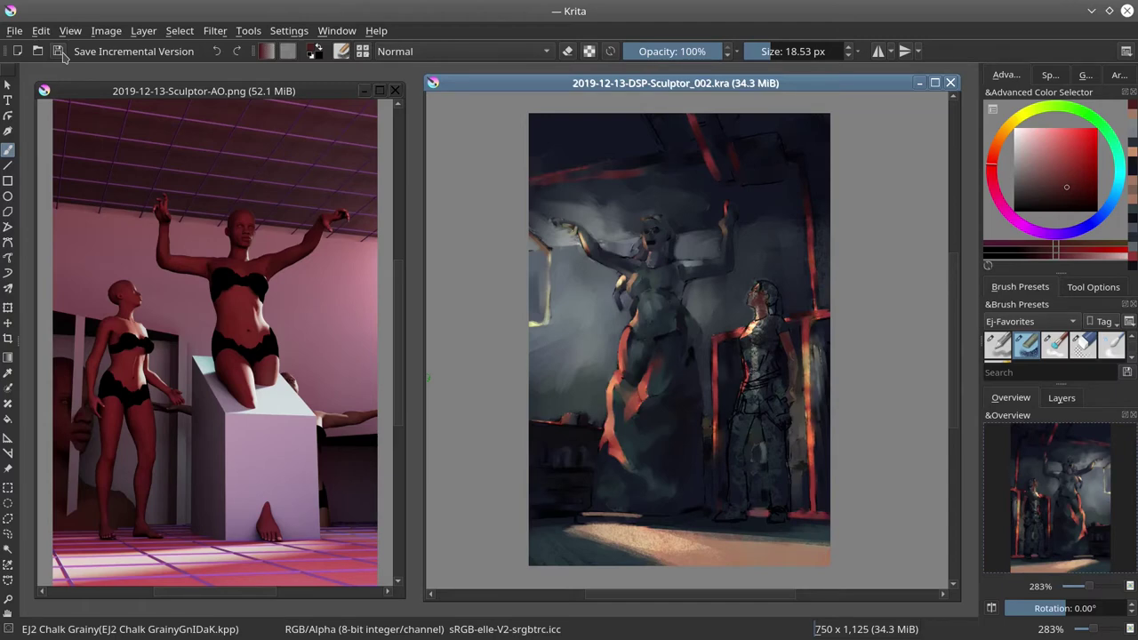
Repaint the woman's head and neck with the soft blending brush
{"action": "key", "text": "slash"}
{"action": "scroll", "coordinate": [786, 296], "scroll_direction": "up", "scroll_amount": 5}
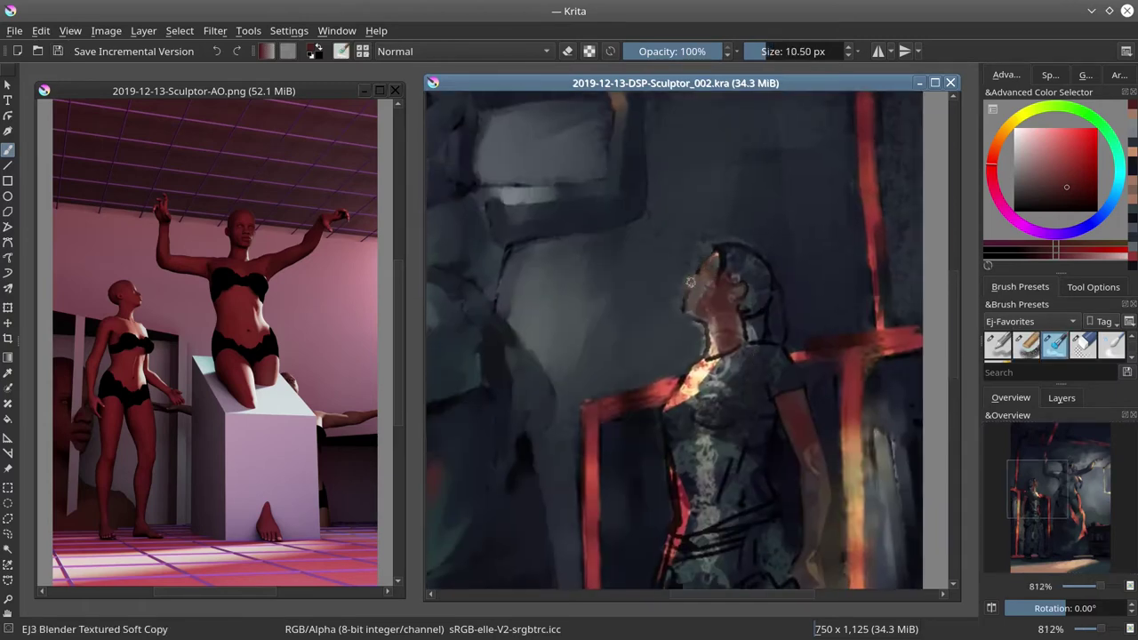
{"action": "left_click_drag", "start_coordinate": [690, 282], "coordinate": [711, 347]}
{"action": "key", "text": "bracketright"}
{"action": "mouse_move", "coordinate": [724, 249]}
{"action": "left_mouse_down"}
{"action": "mouse_move", "coordinate": [758, 285]}
{"action": "mouse_move", "coordinate": [769, 342]}
{"action": "left_mouse_up"}
{"action": "mouse_move", "coordinate": [711, 364]}
{"action": "left_mouse_down"}
{"action": "mouse_move", "coordinate": [677, 422]}
{"action": "mouse_move", "coordinate": [662, 364]}
{"action": "mouse_move", "coordinate": [676, 462]}
{"action": "left_mouse_up"}
{"action": "key", "text": "bracketright"}
Paint over the woman's torso, belt and lower body with a larger brush
{"action": "mouse_move", "coordinate": [665, 409]}
{"action": "left_mouse_down"}
{"action": "mouse_move", "coordinate": [656, 504]}
{"action": "mouse_move", "coordinate": [674, 359]}
{"action": "mouse_move", "coordinate": [719, 303]}
{"action": "left_mouse_up"}
{"action": "left_click_drag", "start_coordinate": [756, 377], "coordinate": [751, 445]}
{"action": "left_click_drag", "start_coordinate": [685, 498], "coordinate": [729, 471]}
{"action": "mouse_move", "coordinate": [653, 368]}
{"action": "left_mouse_down"}
{"action": "mouse_move", "coordinate": [626, 258]}
{"action": "mouse_move", "coordinate": [629, 320]}
{"action": "left_mouse_up"}
{"action": "key", "text": "bracketright"}
{"action": "key", "text": "bracketright"}
{"action": "key", "text": "bracketright"}
{"action": "key", "text": "bracketright"}
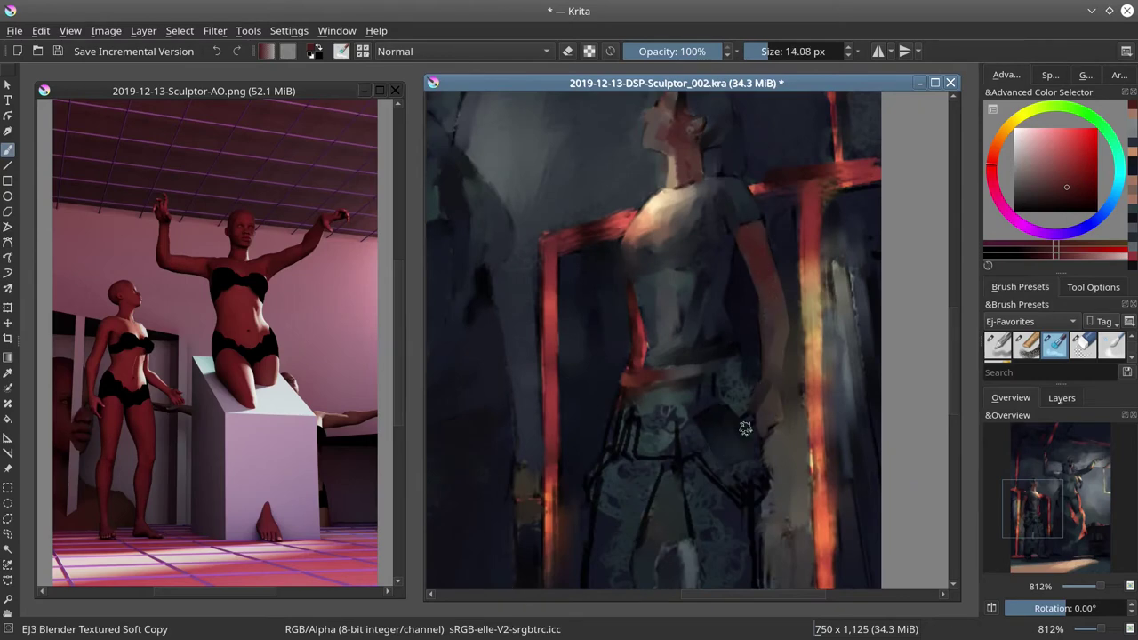
{"action": "mouse_move", "coordinate": [668, 399]}
{"action": "left_mouse_down"}
{"action": "mouse_move", "coordinate": [675, 337]}
{"action": "mouse_move", "coordinate": [746, 299]}
{"action": "mouse_move", "coordinate": [681, 320]}
{"action": "mouse_move", "coordinate": [664, 362]}
{"action": "mouse_move", "coordinate": [742, 390]}
{"action": "mouse_move", "coordinate": [677, 374]}
{"action": "mouse_move", "coordinate": [654, 509]}
{"action": "mouse_move", "coordinate": [720, 423]}
{"action": "mouse_move", "coordinate": [700, 382]}
{"action": "mouse_move", "coordinate": [737, 378]}
{"action": "left_mouse_up"}
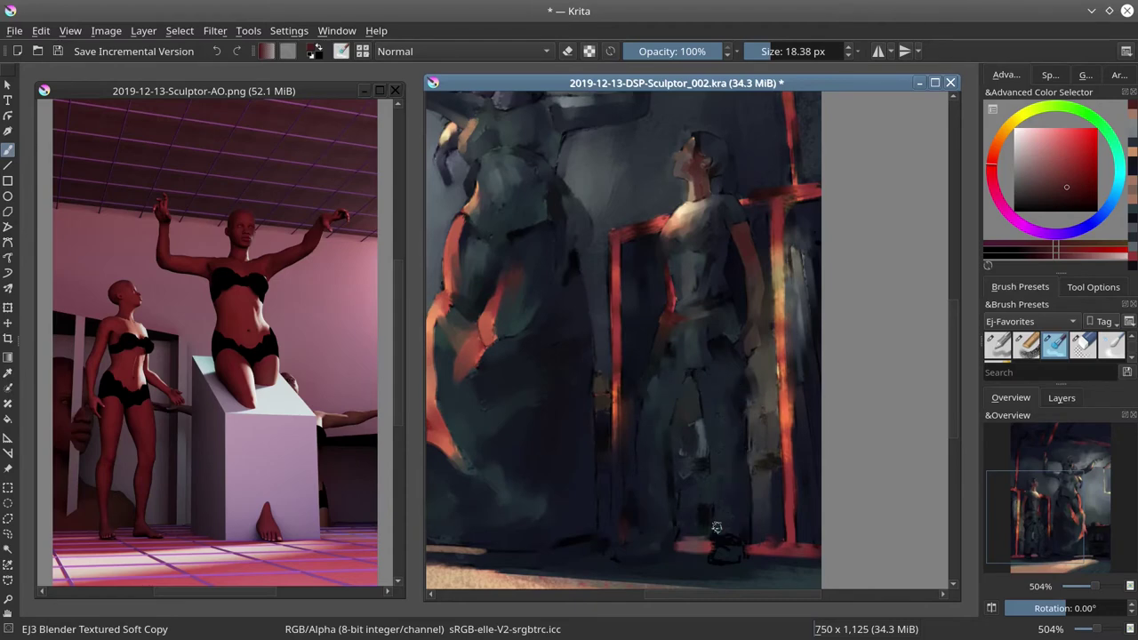
{"action": "scroll", "coordinate": [742, 391], "scroll_direction": "down", "scroll_amount": 5}
Set the copied highlight layer to Color Dodge and give it a 35 px Gaussian Blur
{"action": "left_click", "coordinate": [1061, 397]}
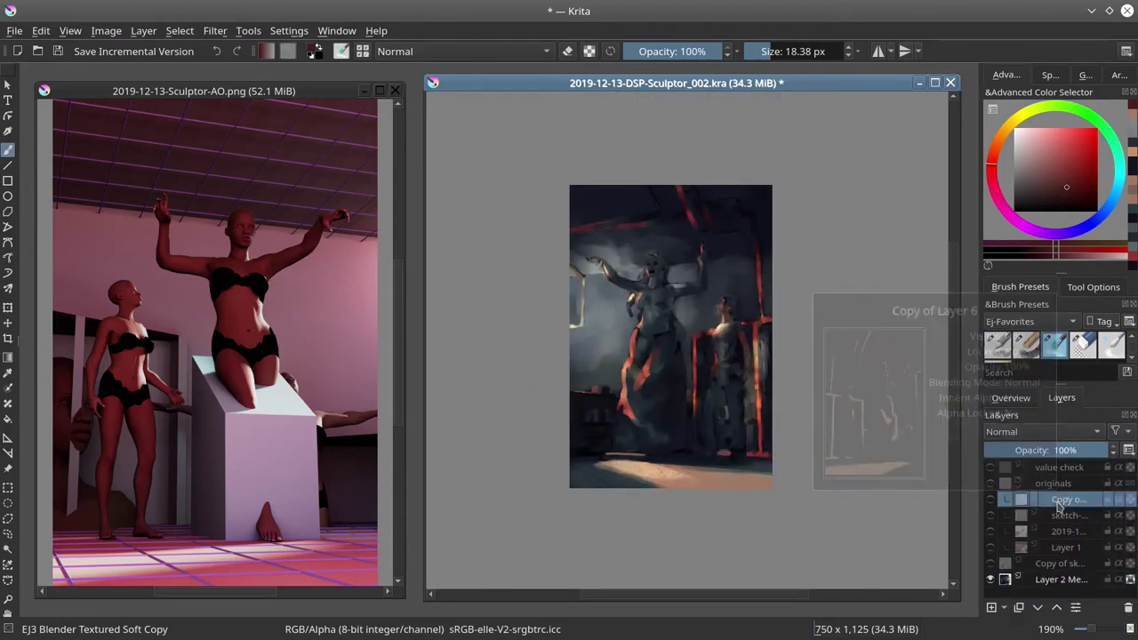
{"action": "left_click", "coordinate": [1053, 560]}
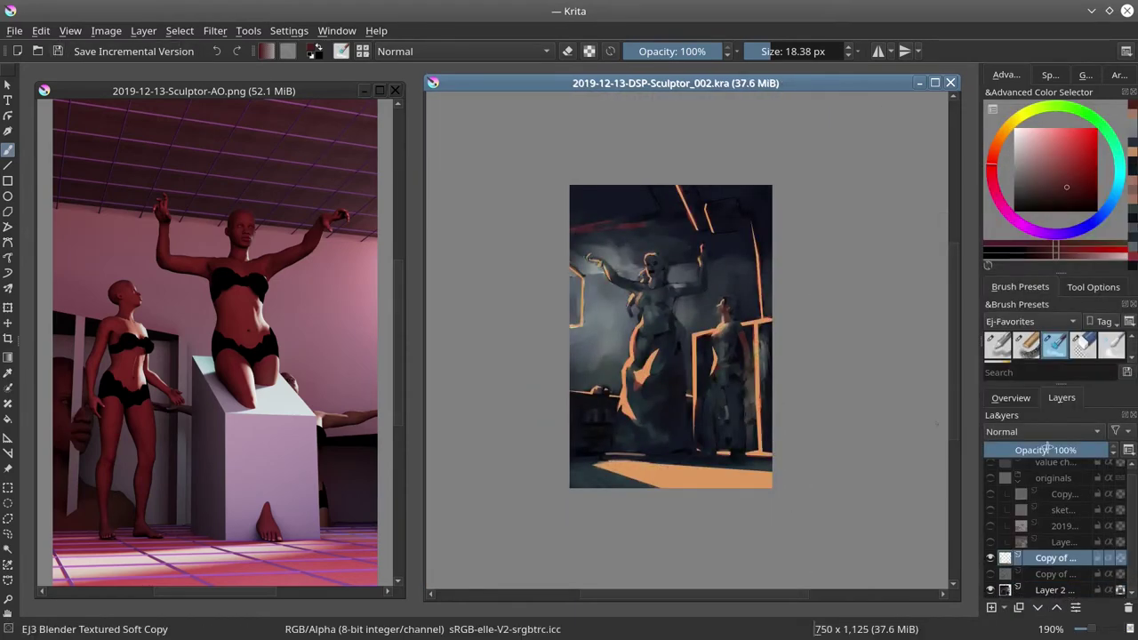
{"action": "key", "text": "alt+shift+d"}
{"action": "left_click", "coordinate": [214, 30]}
{"action": "mouse_move", "coordinate": [311, 107]}
{"action": "left_click", "coordinate": [482, 124]}
{"action": "scroll", "coordinate": [205, 188], "scroll_direction": "up", "scroll_amount": 3}
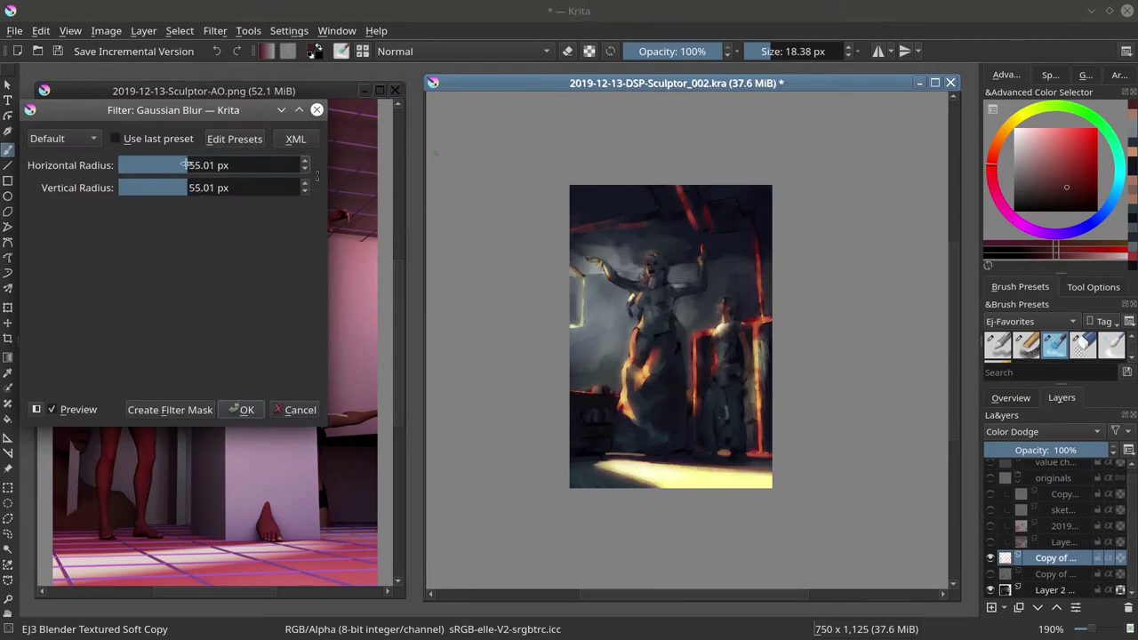
{"action": "left_click_drag", "start_coordinate": [184, 164], "coordinate": [178, 165]}
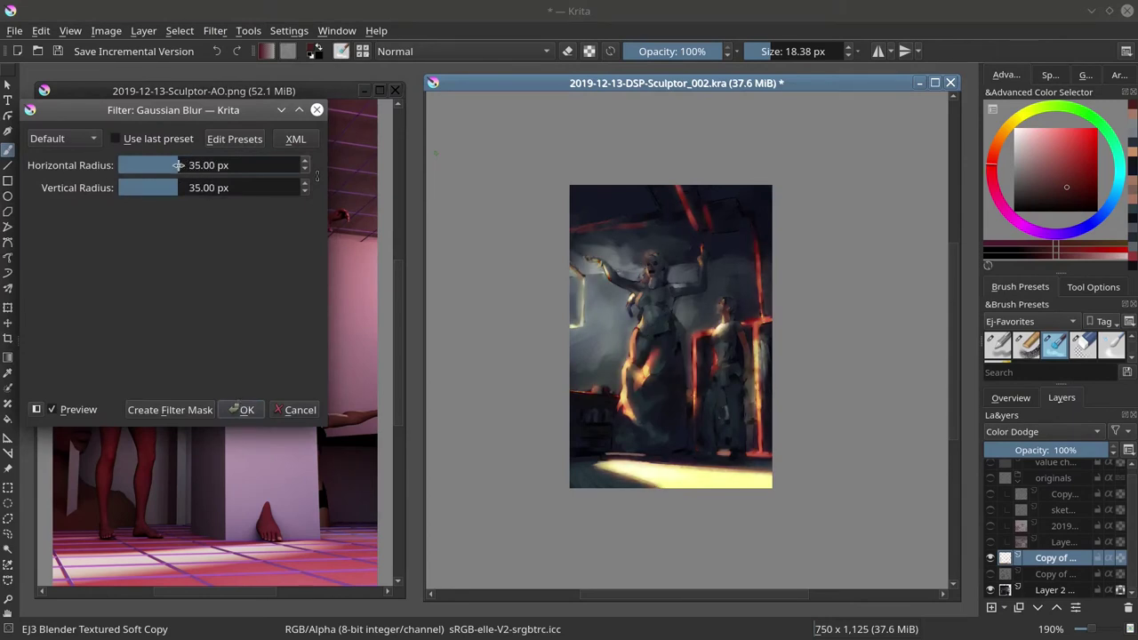
{"action": "key", "text": "Return"}
{"action": "left_click", "coordinate": [1011, 398]}
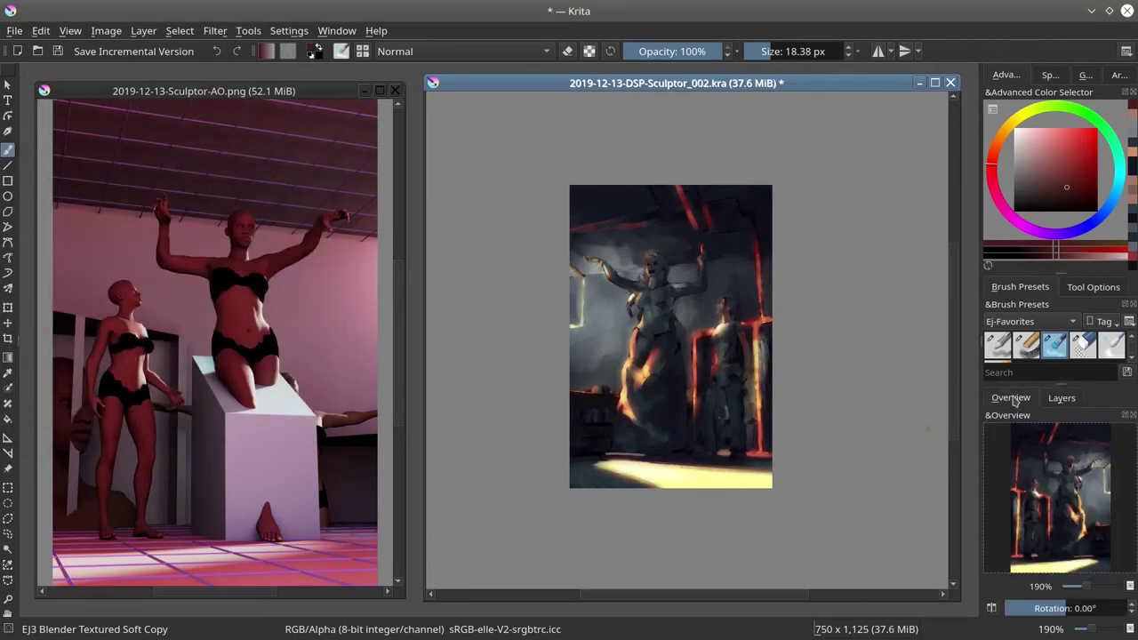
Rename the copied highlight layer to 'blur glow'
{"action": "left_click", "coordinate": [1061, 397]}
{"action": "key", "text": "ctrl+r"}
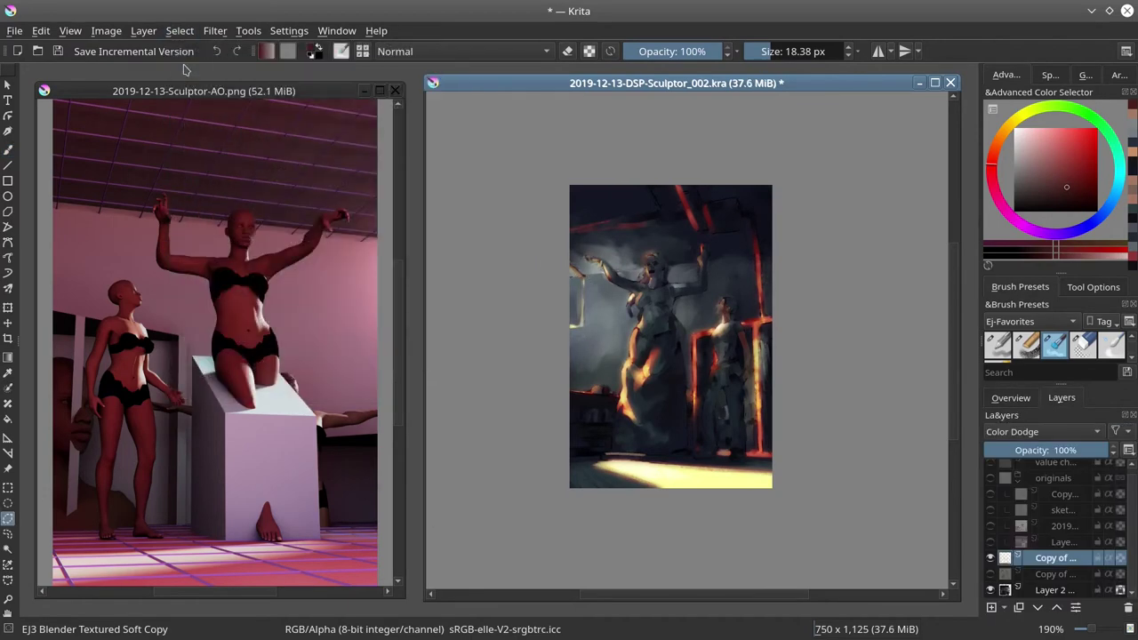
{"action": "left_click", "coordinate": [1010, 398]}
{"action": "left_click", "coordinate": [1061, 398]}
{"action": "double_click", "coordinate": [1055, 557]}
{"action": "type", "text": "blur glow"}
{"action": "key", "text": "Return"}
{"action": "left_click", "coordinate": [1010, 397]}
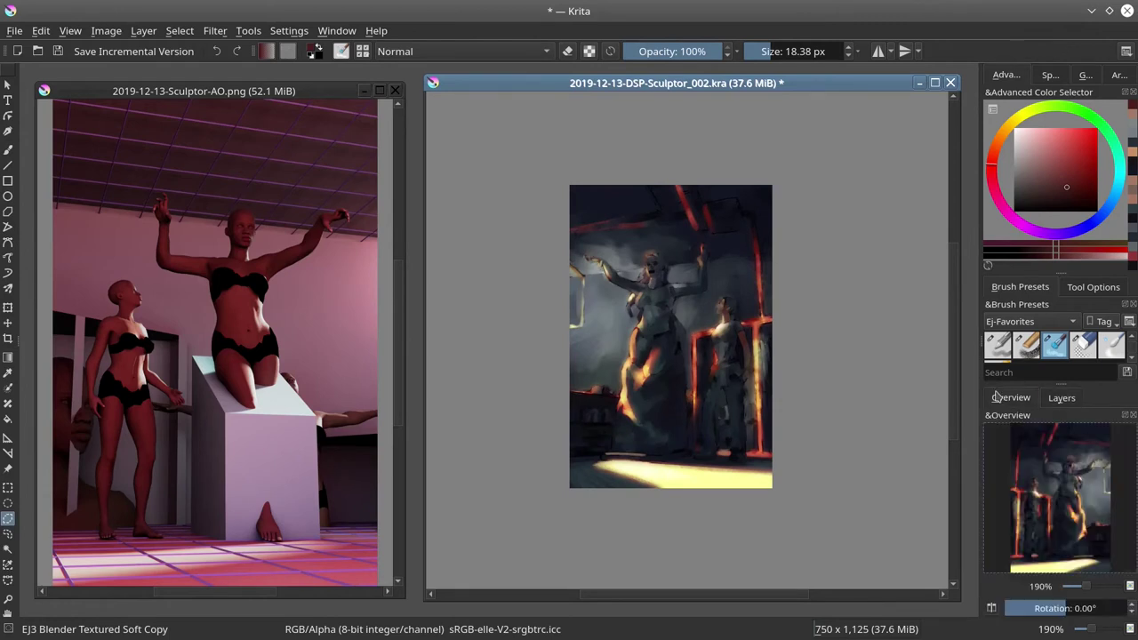
{"action": "left_click", "coordinate": [1061, 397]}
{"action": "left_click", "coordinate": [1010, 398]}
Outline the statue's left side and both raised arms as a selection
{"action": "left_click", "coordinate": [1026, 345]}
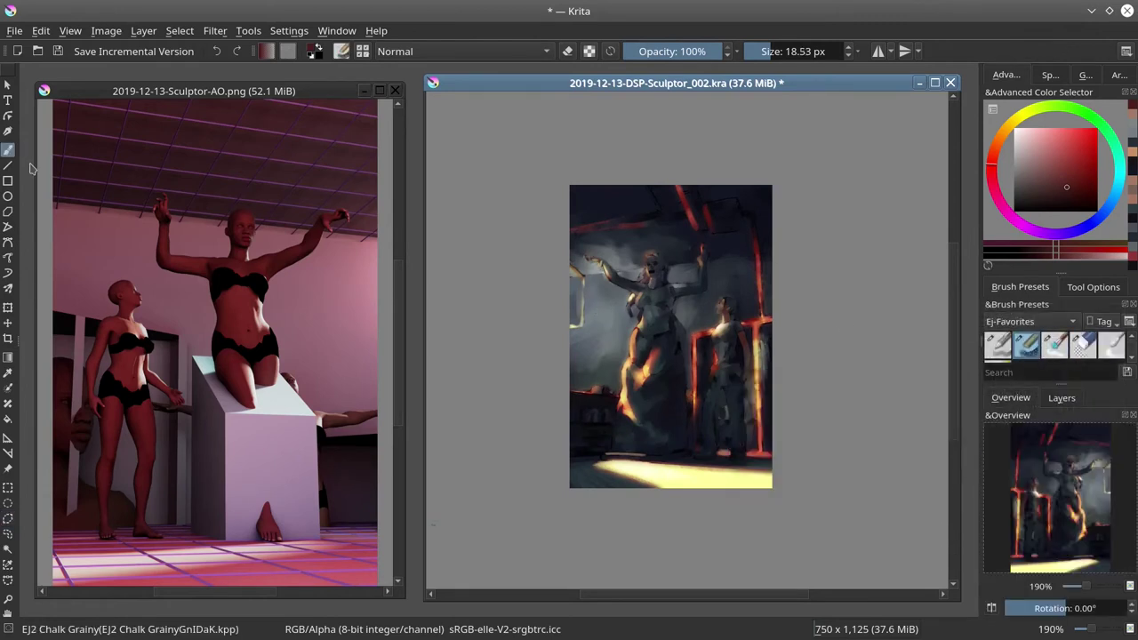
{"action": "key", "text": "x"}
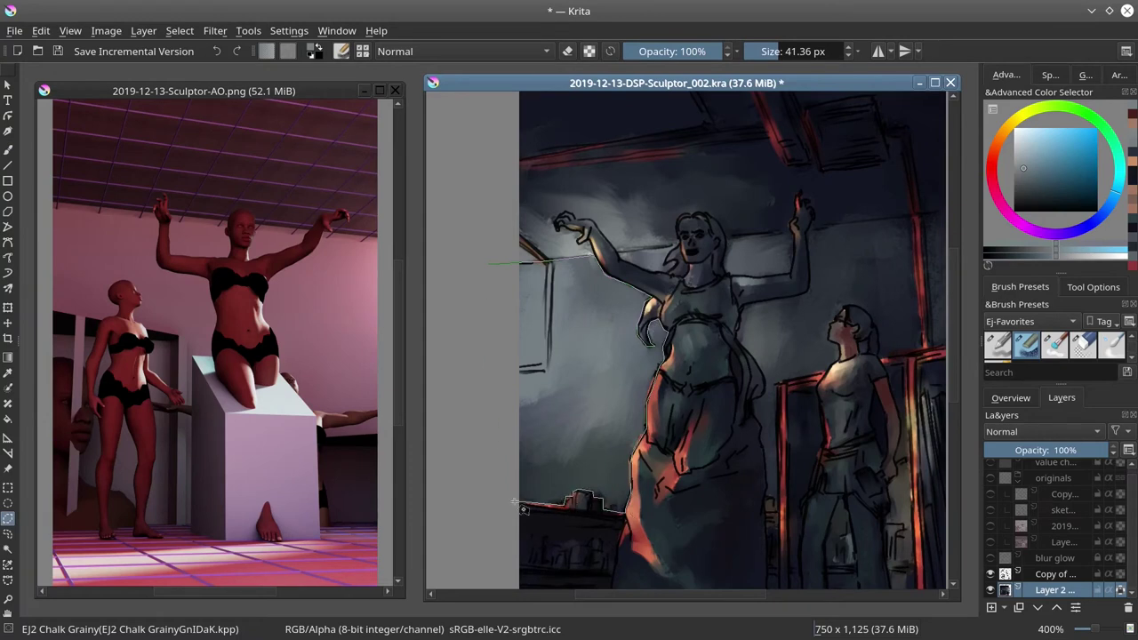
{"action": "mouse_move", "coordinate": [523, 509]}
{"action": "left_mouse_down"}
{"action": "mouse_move", "coordinate": [677, 246]}
{"action": "mouse_move", "coordinate": [662, 269]}
{"action": "mouse_move", "coordinate": [672, 267]}
{"action": "mouse_move", "coordinate": [622, 286]}
{"action": "left_mouse_up"}
{"action": "mouse_move", "coordinate": [680, 238]}
{"action": "left_mouse_down"}
{"action": "mouse_move", "coordinate": [683, 303]}
{"action": "mouse_move", "coordinate": [620, 320]}
{"action": "mouse_move", "coordinate": [618, 346]}
{"action": "mouse_move", "coordinate": [641, 384]}
{"action": "mouse_move", "coordinate": [635, 427]}
{"action": "mouse_move", "coordinate": [657, 524]}
{"action": "mouse_move", "coordinate": [658, 394]}
{"action": "mouse_move", "coordinate": [710, 375]}
{"action": "mouse_move", "coordinate": [714, 409]}
{"action": "mouse_move", "coordinate": [710, 334]}
{"action": "mouse_move", "coordinate": [746, 323]}
{"action": "mouse_move", "coordinate": [759, 348]}
{"action": "mouse_move", "coordinate": [813, 360]}
{"action": "left_mouse_up"}
Hide the extra copy layer and paint sampled grey-blue haze around the raised arms
{"action": "scroll", "coordinate": [814, 359], "scroll_direction": "down", "scroll_amount": 2}
{"action": "left_click", "coordinate": [990, 573]}
{"action": "key", "text": "b"}
{"action": "key", "text": "bracketright"}
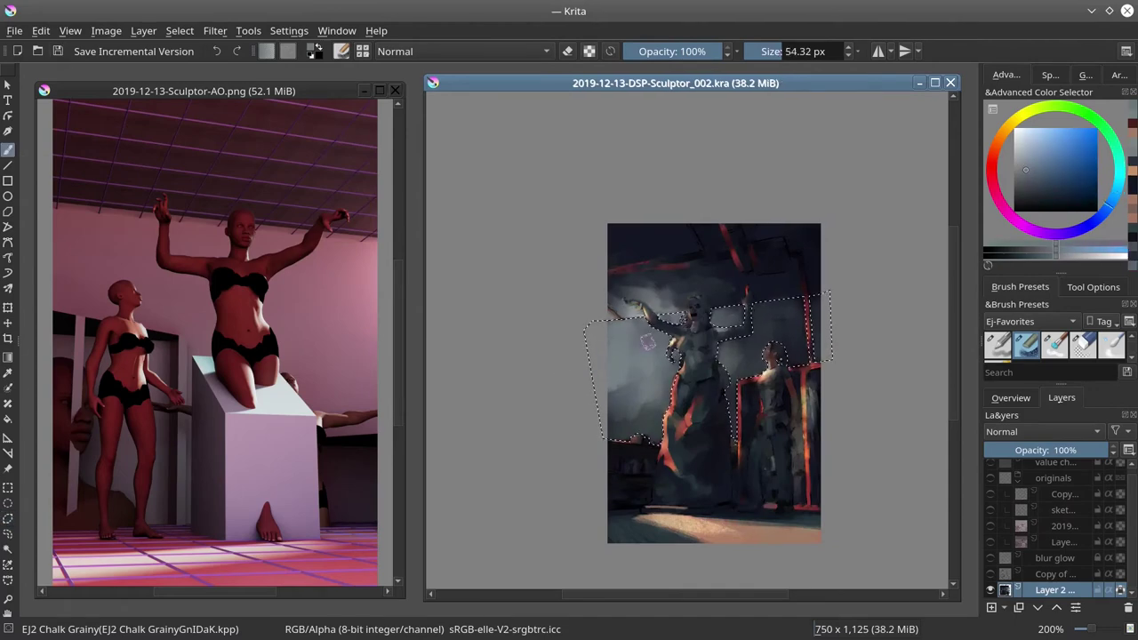
{"action": "left_click", "coordinate": [1022, 399]}
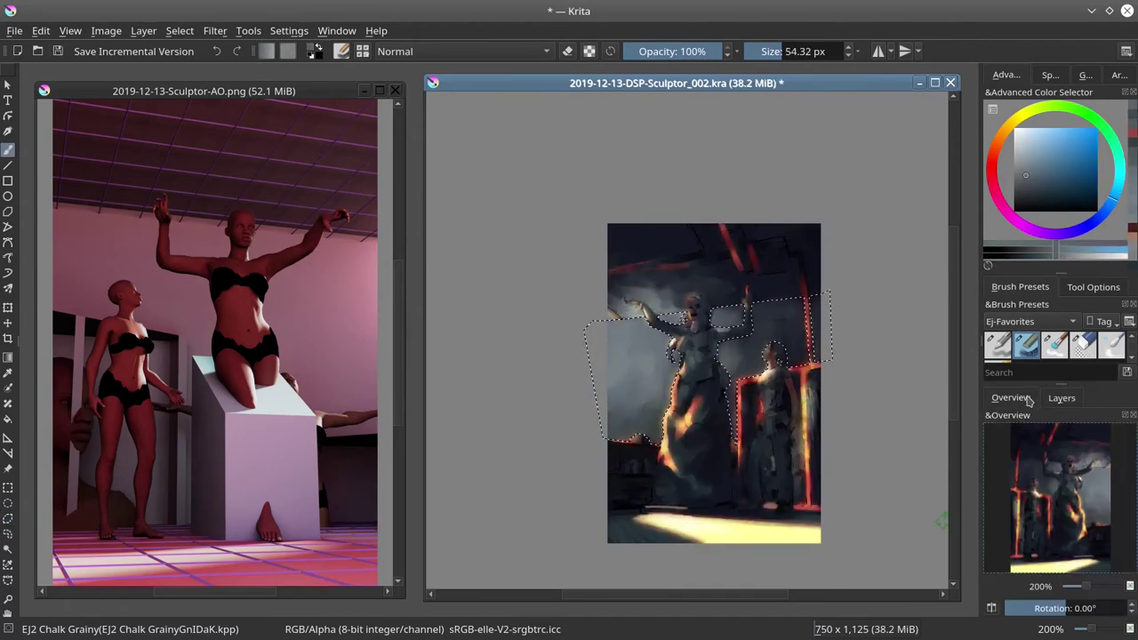
{"action": "left_click", "coordinate": [1060, 397]}
{"action": "left_click", "coordinate": [749, 373], "text": "ctrl"}
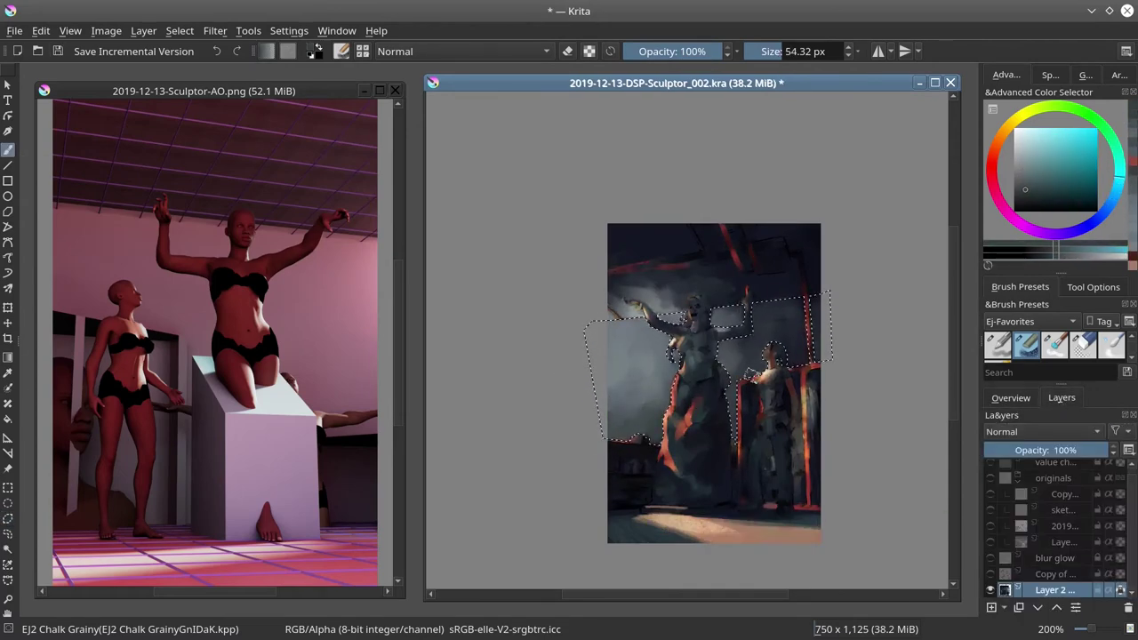
{"action": "left_click", "coordinate": [750, 373], "text": "ctrl"}
{"action": "left_click_drag", "start_coordinate": [693, 382], "coordinate": [702, 391]}
{"action": "left_click", "coordinate": [738, 312], "text": "ctrl"}
{"action": "mouse_move", "coordinate": [715, 315]}
{"action": "left_mouse_down"}
{"action": "mouse_move", "coordinate": [738, 320]}
{"action": "mouse_move", "coordinate": [747, 301]}
{"action": "left_mouse_up"}
{"action": "left_click", "coordinate": [1011, 397]}
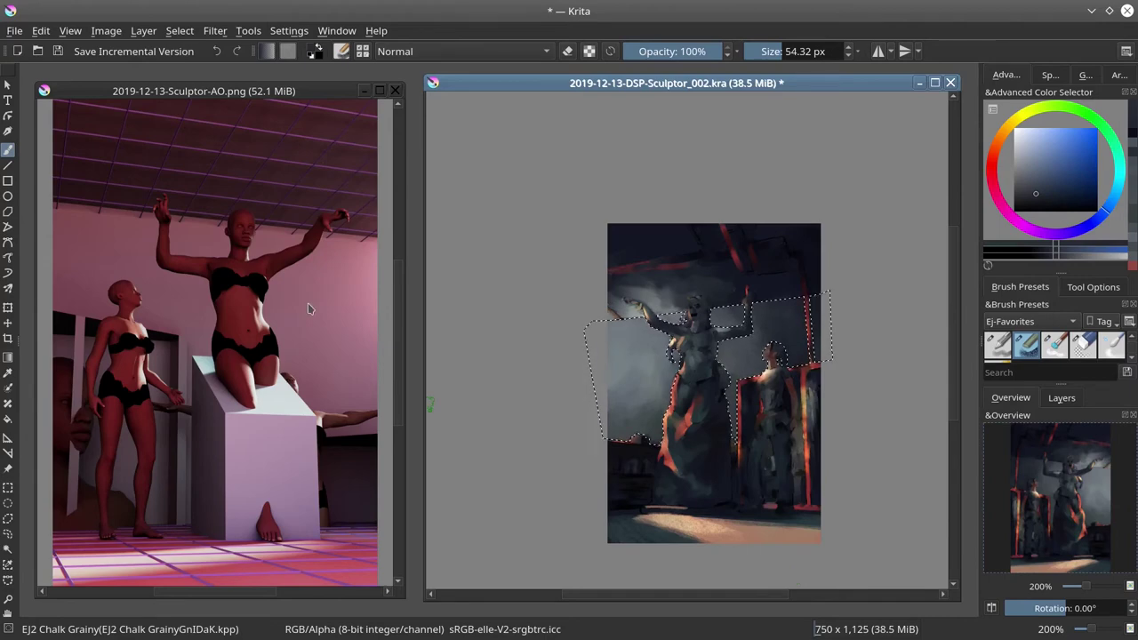
Deselect, then toggle the blur glow layer on and off to compare, leaving it hidden
{"action": "left_click", "coordinate": [180, 30]}
{"action": "left_click", "coordinate": [184, 68]}
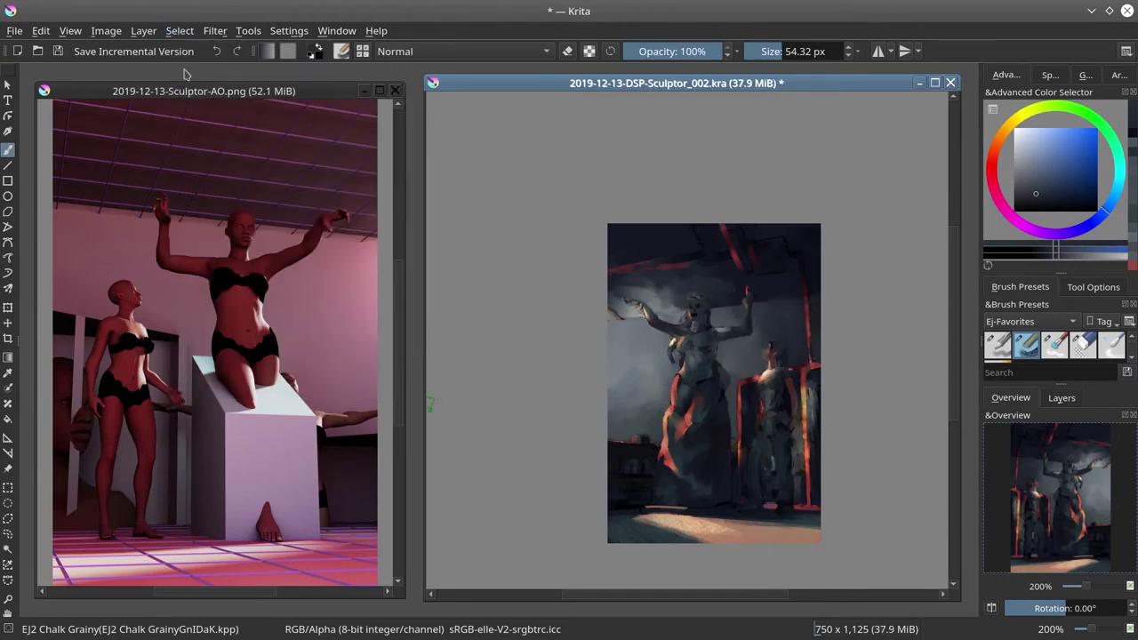
{"action": "left_click", "coordinate": [1061, 397]}
{"action": "left_click", "coordinate": [993, 565]}
{"action": "left_click", "coordinate": [1010, 398]}
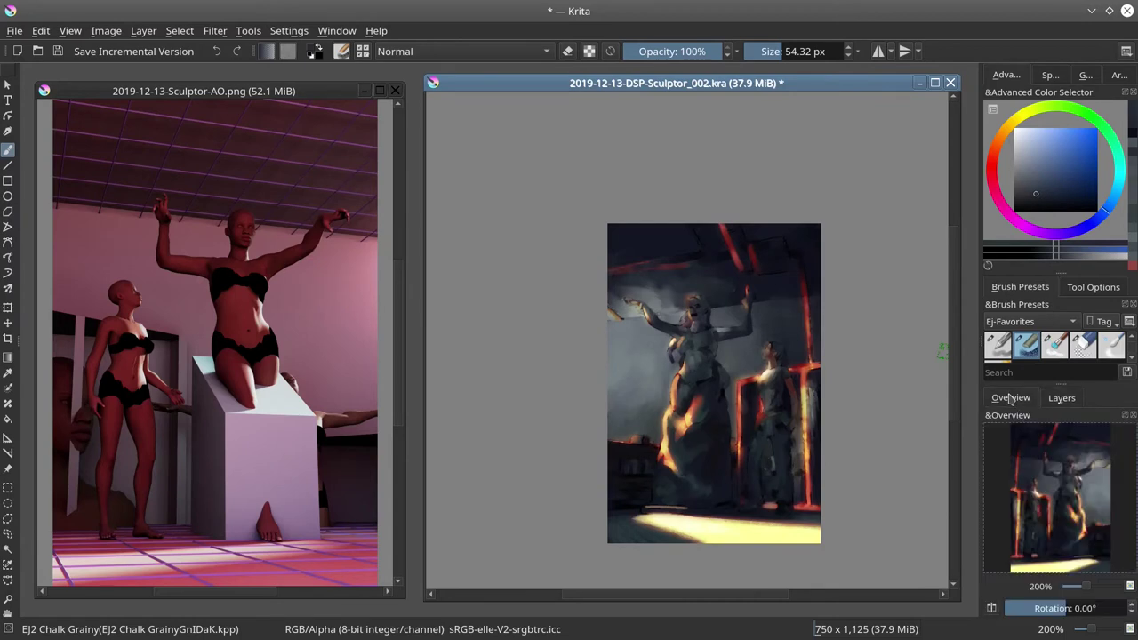
{"action": "left_click", "coordinate": [1061, 397]}
{"action": "left_click", "coordinate": [992, 560]}
{"action": "left_click", "coordinate": [992, 558]}
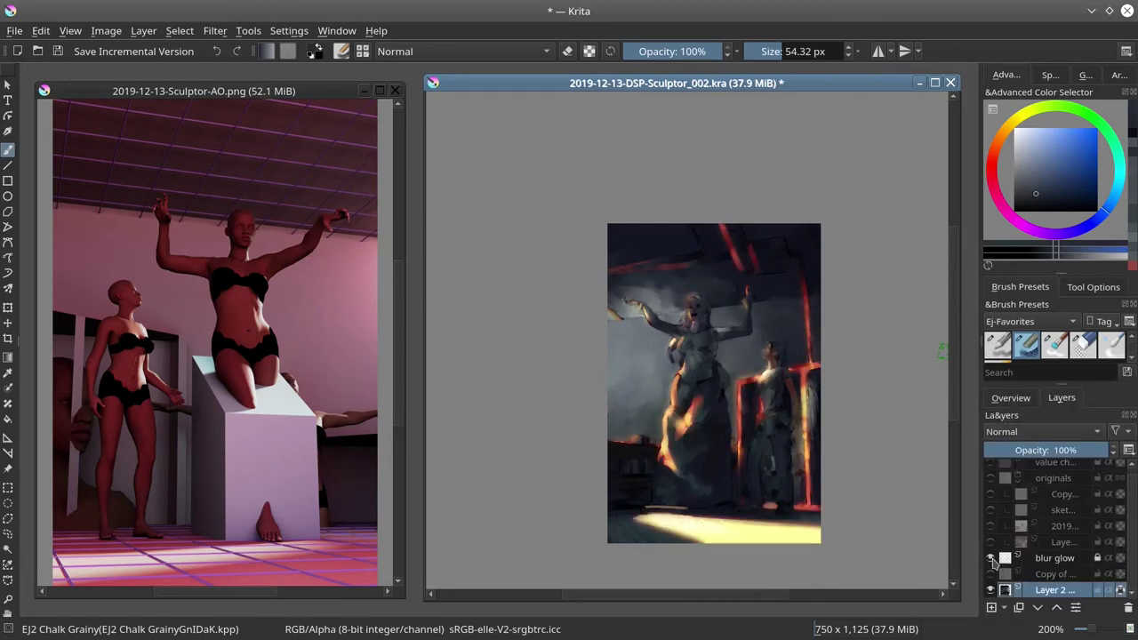
{"action": "left_click", "coordinate": [993, 560]}
Begin a polygonal outline around the statue's raised hand and the area above
{"action": "key", "text": "plus"}
{"action": "scroll", "coordinate": [711, 382], "scroll_direction": "up", "scroll_amount": 2}
{"action": "key", "text": "ctrl+r"}
{"action": "mouse_move", "coordinate": [520, 400]}
{"action": "left_mouse_down"}
{"action": "mouse_move", "coordinate": [615, 401]}
{"action": "mouse_move", "coordinate": [586, 366]}
{"action": "mouse_move", "coordinate": [562, 369]}
{"action": "mouse_move", "coordinate": [573, 357]}
{"action": "mouse_move", "coordinate": [629, 389]}
{"action": "mouse_move", "coordinate": [745, 407]}
{"action": "mouse_move", "coordinate": [764, 356]}
{"action": "left_mouse_up"}
{"action": "scroll", "coordinate": [569, 365], "scroll_direction": "up", "scroll_amount": 1}
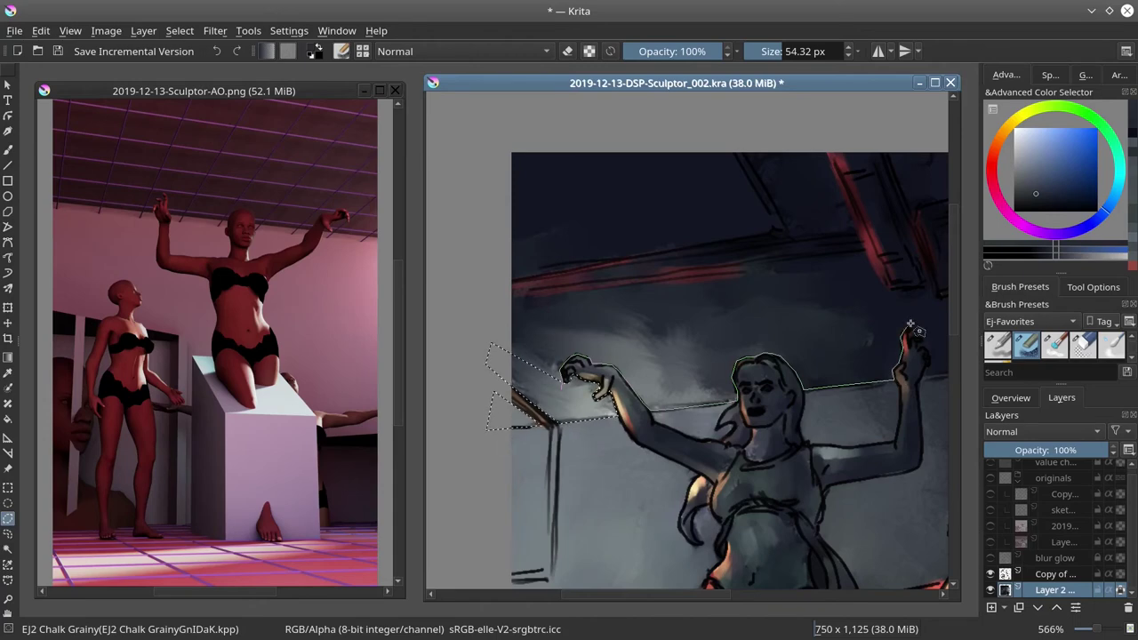
Close a polygon selection around the ceiling and beams above the statue, then save
{"action": "left_click", "coordinate": [487, 296]}
{"action": "double_click", "coordinate": [747, 135]}
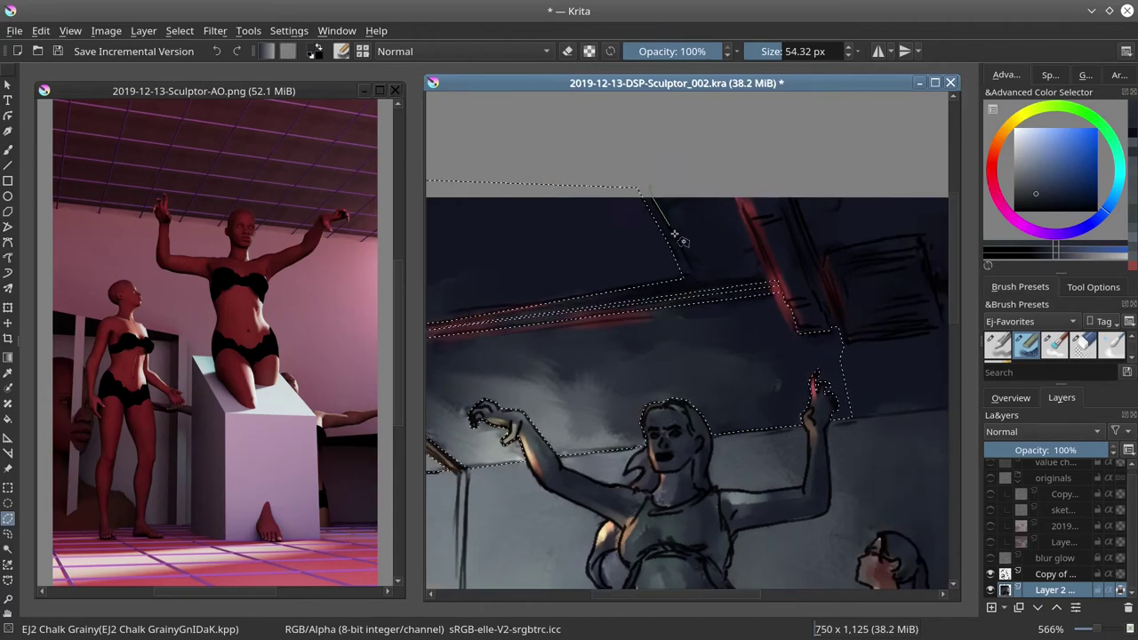
{"action": "left_click", "coordinate": [636, 213]}
{"action": "left_click", "coordinate": [668, 290]}
{"action": "left_click", "coordinate": [899, 425]}
{"action": "left_click", "coordinate": [897, 185]}
{"action": "double_click", "coordinate": [675, 189]}
{"action": "left_click", "coordinate": [686, 367]}
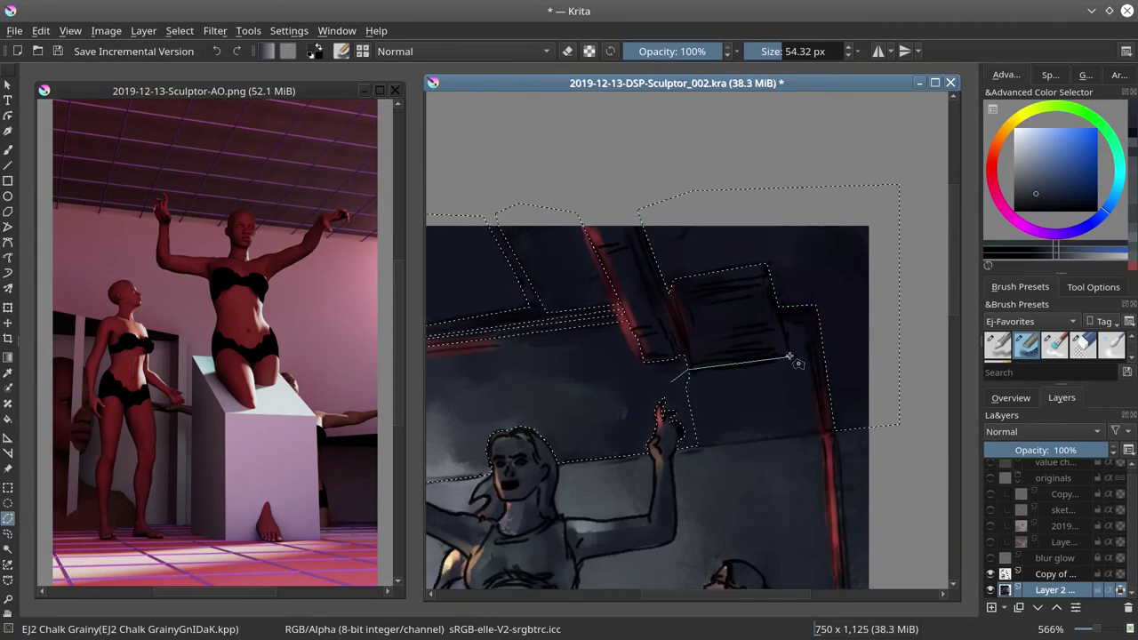
{"action": "double_click", "coordinate": [691, 443]}
{"action": "key", "text": "minus"}
{"action": "left_click", "coordinate": [1010, 397]}
{"action": "key", "text": "ctrl+s"}
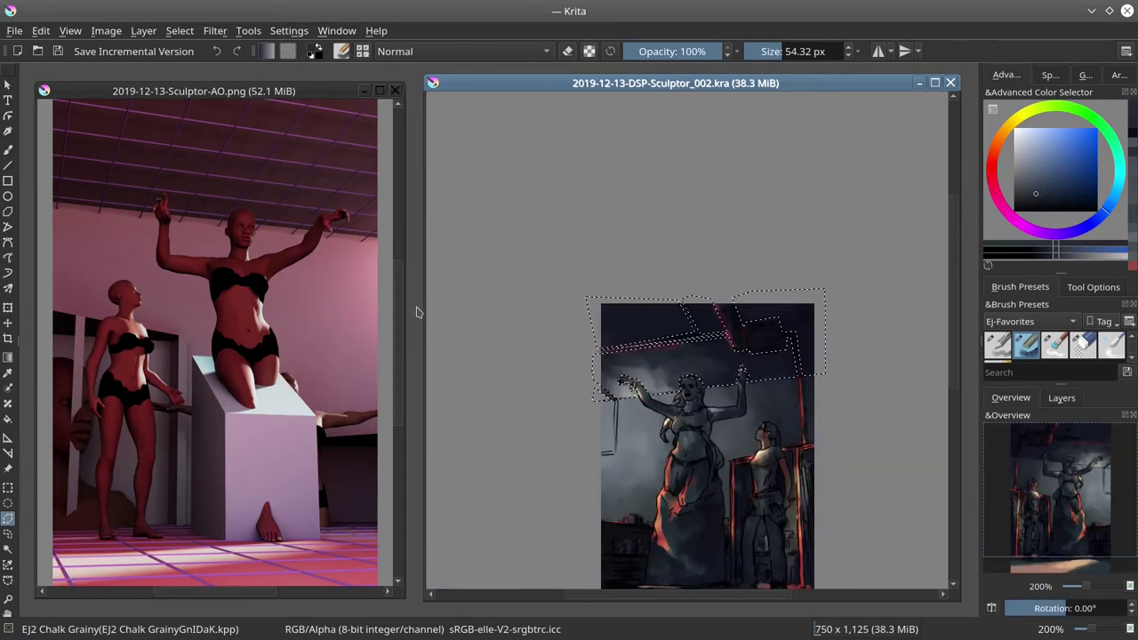
Sample dark blues from the canvas and paint a translucent 28% pass inside the selection
{"action": "key", "text": "b"}
{"action": "left_click", "coordinate": [554, 350], "text": "ctrl"}
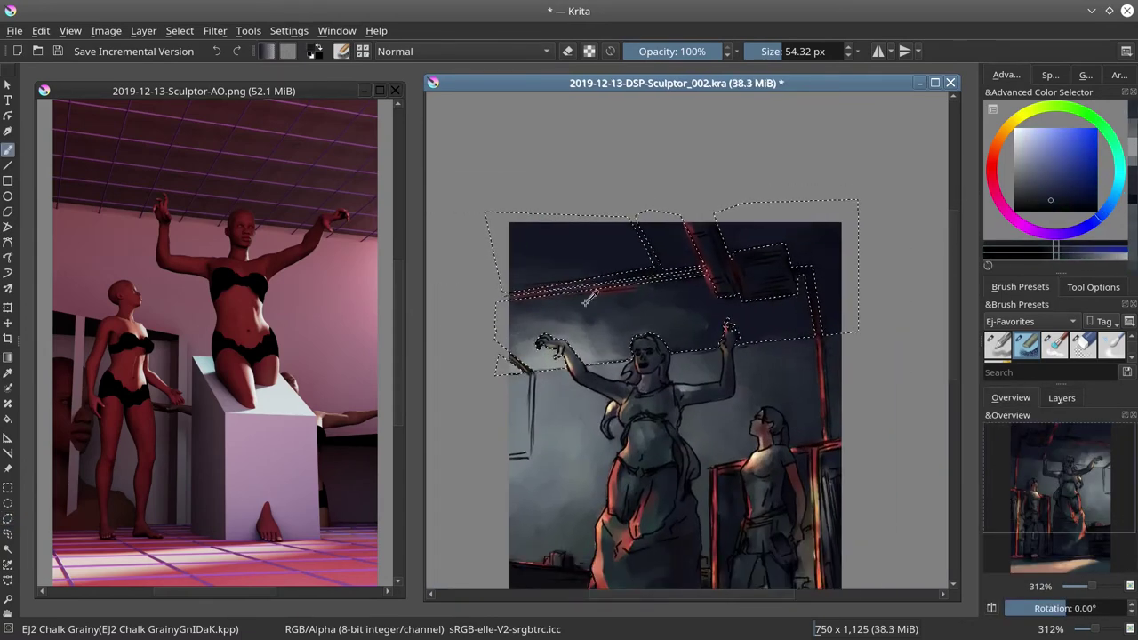
{"action": "left_click_drag", "start_coordinate": [533, 330], "coordinate": [518, 313]}
{"action": "key", "text": "m"}
{"action": "left_click", "coordinate": [1061, 397]}
{"action": "left_click", "coordinate": [722, 317], "text": "ctrl"}
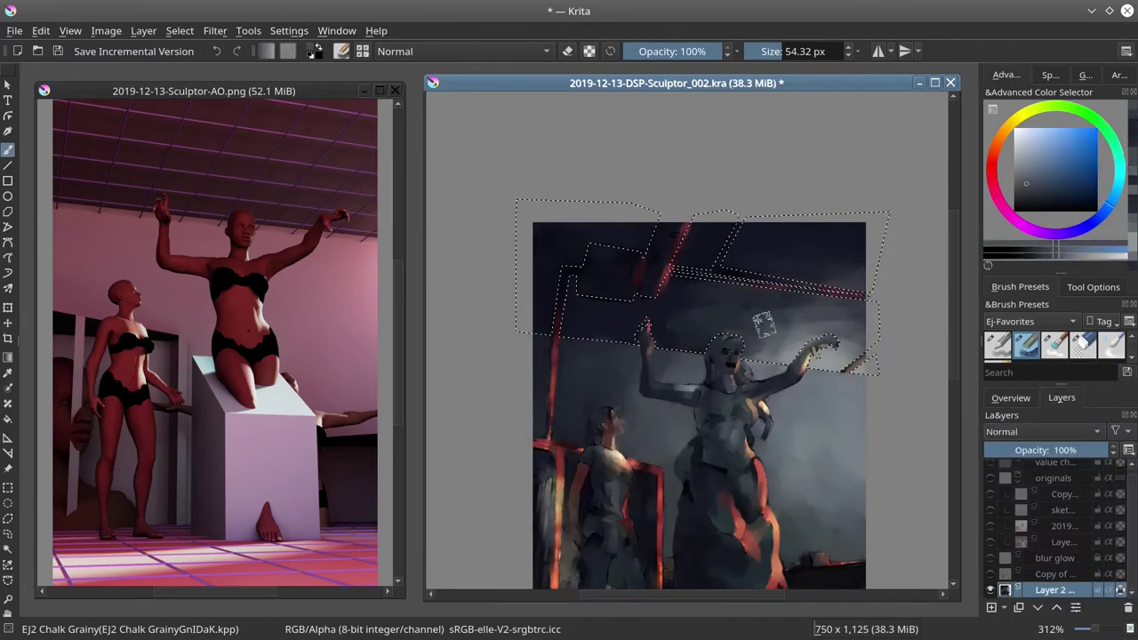
{"action": "left_click", "coordinate": [668, 308], "text": "ctrl"}
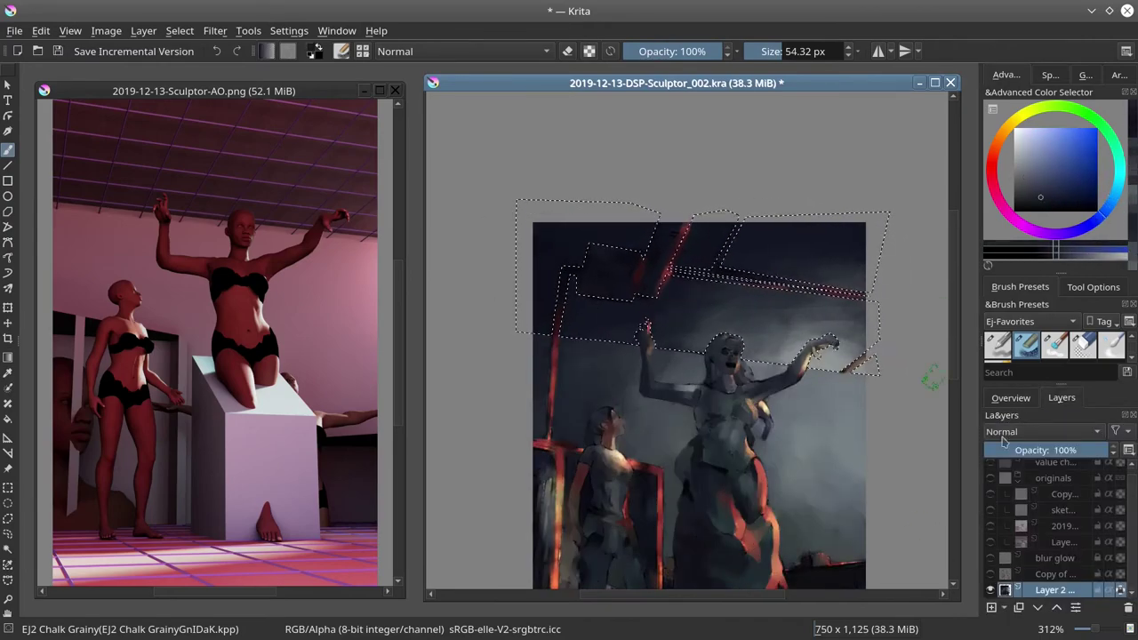
{"action": "left_click", "coordinate": [1010, 398]}
{"action": "left_click", "coordinate": [737, 373], "text": "ctrl"}
{"action": "left_click", "coordinate": [860, 428], "text": "ctrl"}
{"action": "mouse_move", "coordinate": [860, 428]}
{"action": "left_mouse_down"}
{"action": "mouse_move", "coordinate": [658, 328]}
{"action": "mouse_move", "coordinate": [775, 354]}
{"action": "left_mouse_up"}
Invert the selection, sample a darker blue, and save the document
{"action": "left_click", "coordinate": [180, 30]}
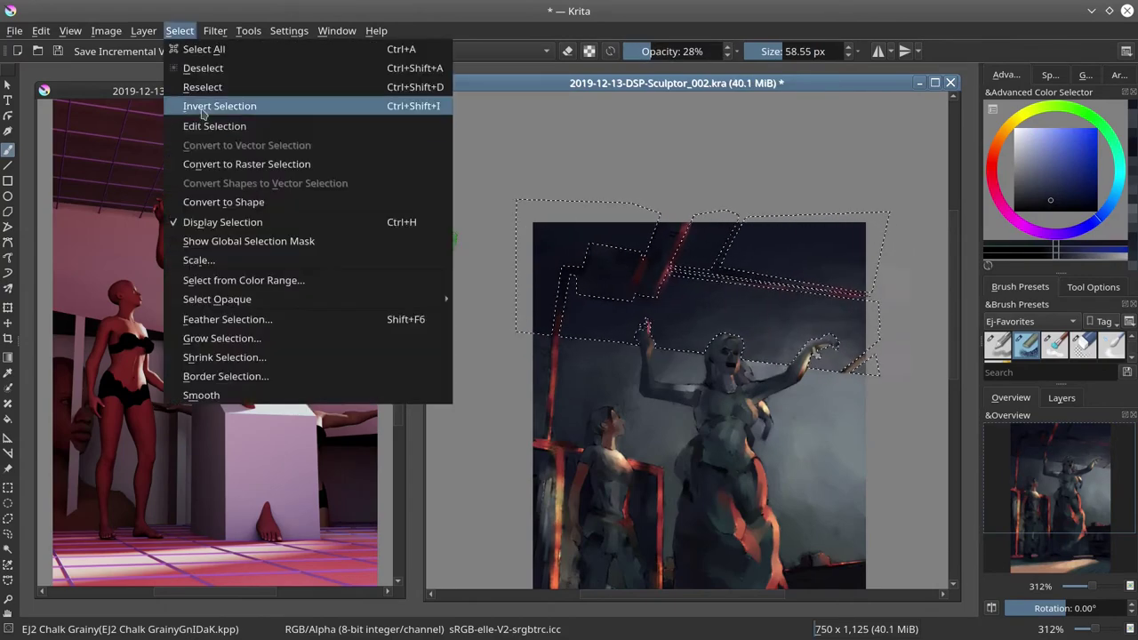
{"action": "left_click", "coordinate": [266, 104]}
{"action": "key", "text": "slash"}
{"action": "left_click", "coordinate": [814, 353], "text": "ctrl"}
{"action": "left_click", "coordinate": [815, 352], "text": "ctrl"}
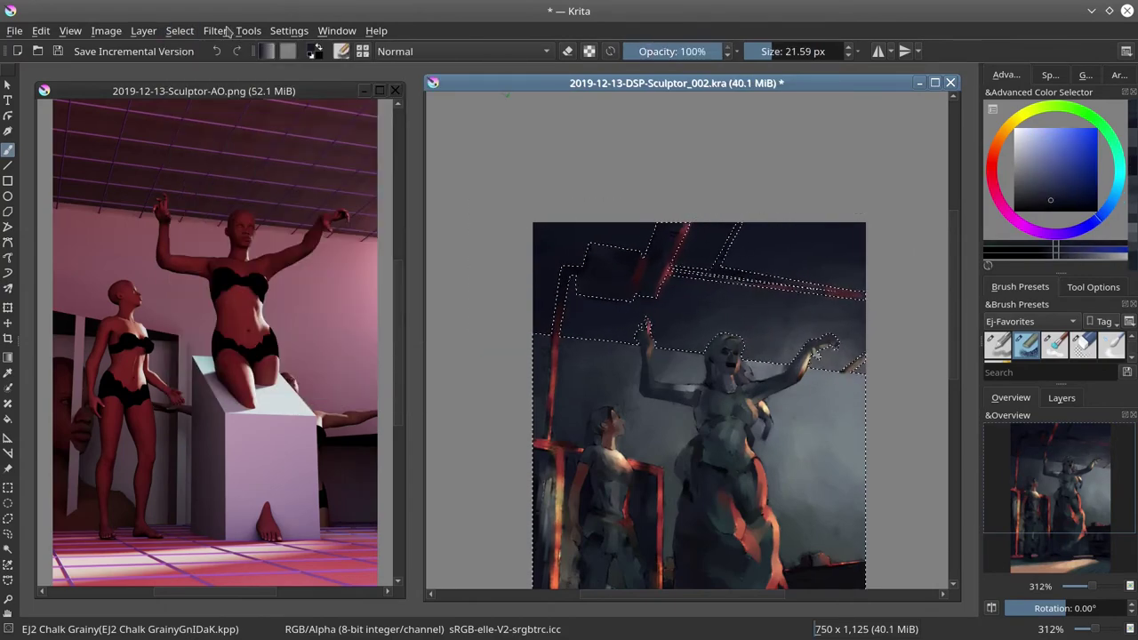
{"action": "key", "text": "ctrl+s"}
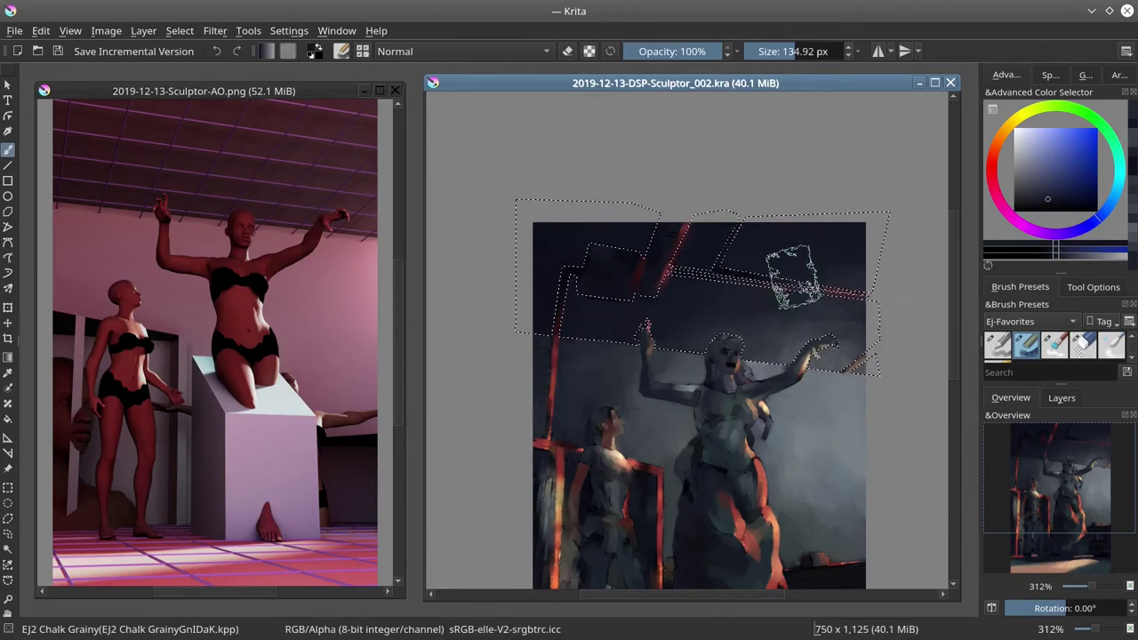
Zoom in on the upper beams, sample beam colours, and lay desaturating strokes along them
{"action": "left_click_drag", "start_coordinate": [792, 275], "coordinate": [688, 271]}
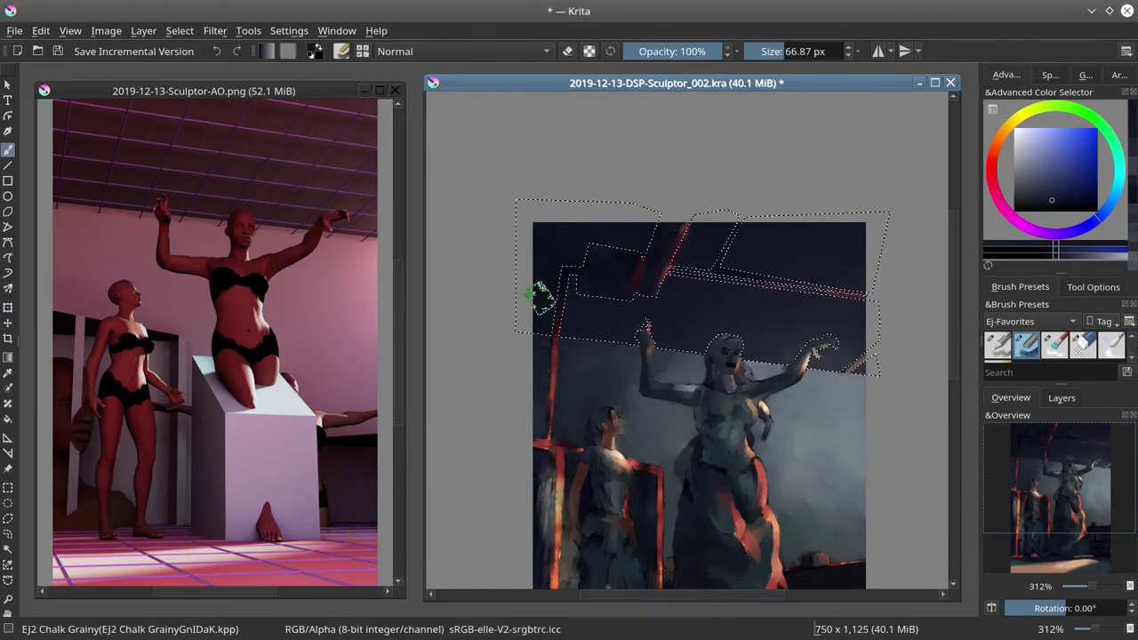
{"action": "scroll", "coordinate": [648, 381], "scroll_direction": "up", "scroll_amount": 4}
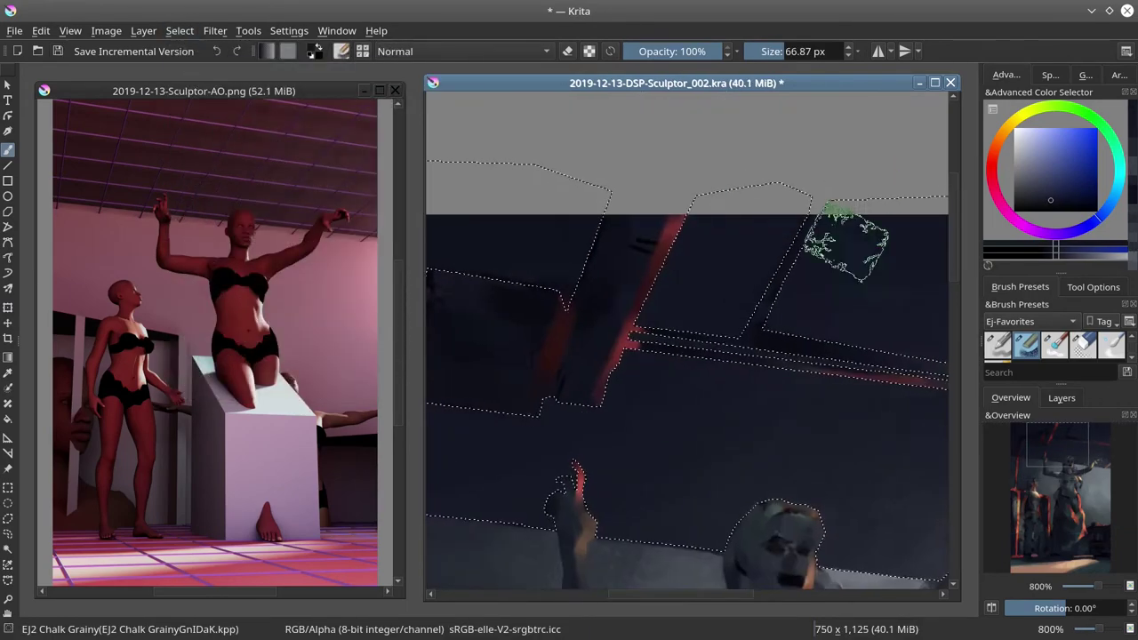
{"action": "left_click_drag", "start_coordinate": [778, 425], "coordinate": [647, 298]}
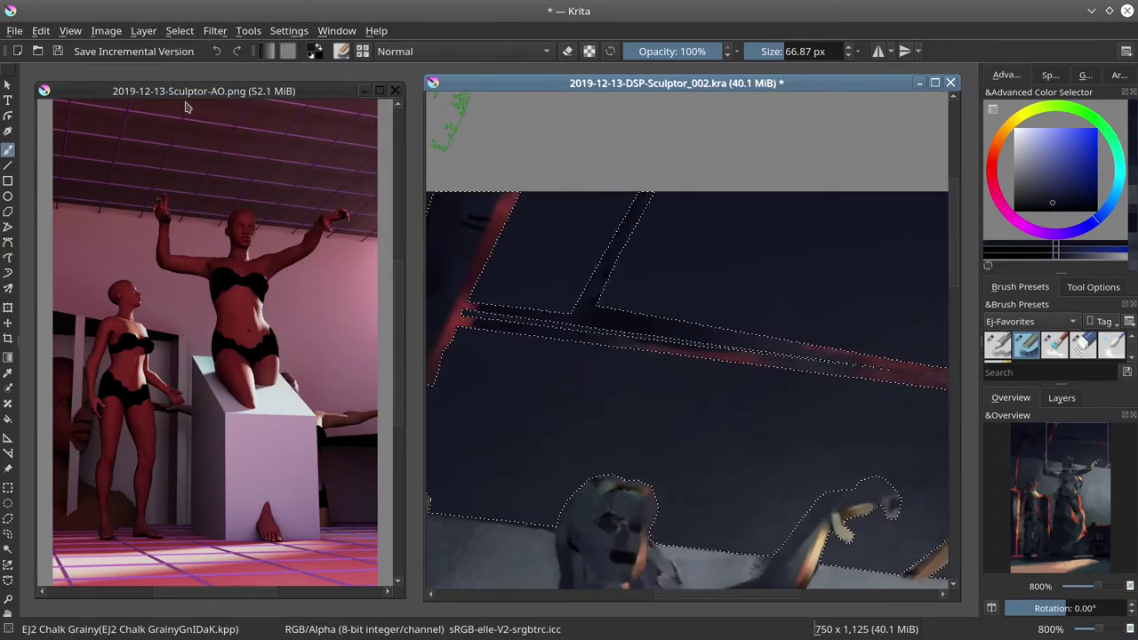
{"action": "left_click", "coordinate": [854, 429], "text": "ctrl"}
{"action": "left_click_drag", "start_coordinate": [853, 429], "coordinate": [760, 496]}
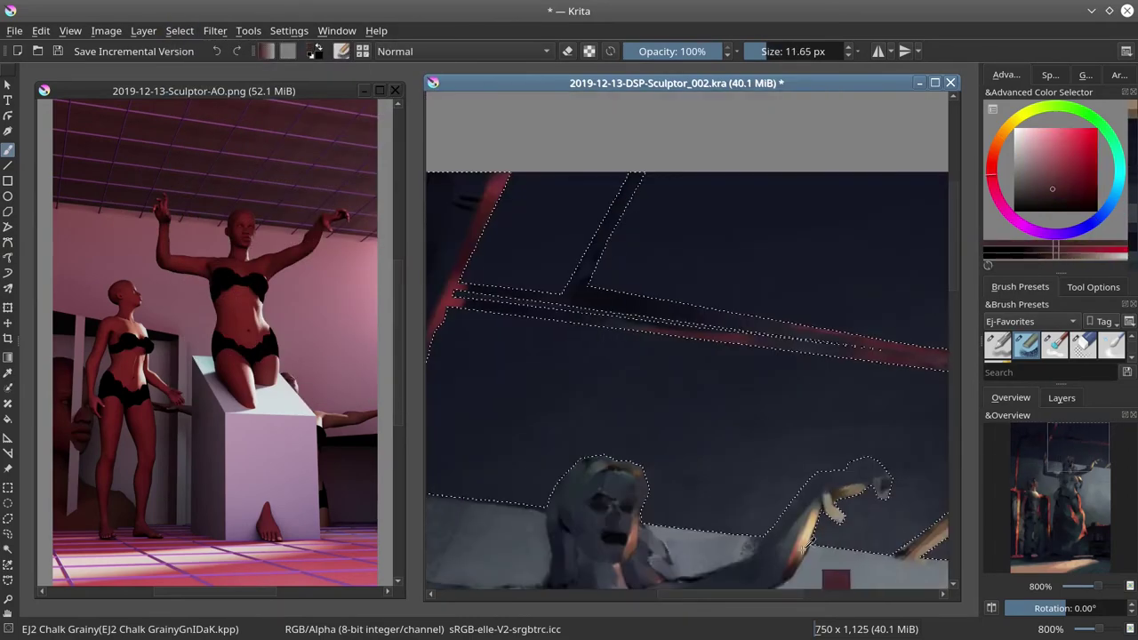
{"action": "left_click", "coordinate": [628, 328], "text": "ctrl"}
{"action": "mouse_move", "coordinate": [853, 491]}
{"action": "left_mouse_down"}
{"action": "mouse_move", "coordinate": [718, 325]}
{"action": "mouse_move", "coordinate": [927, 351]}
{"action": "left_mouse_up"}
{"action": "left_click", "coordinate": [718, 326], "text": "ctrl"}
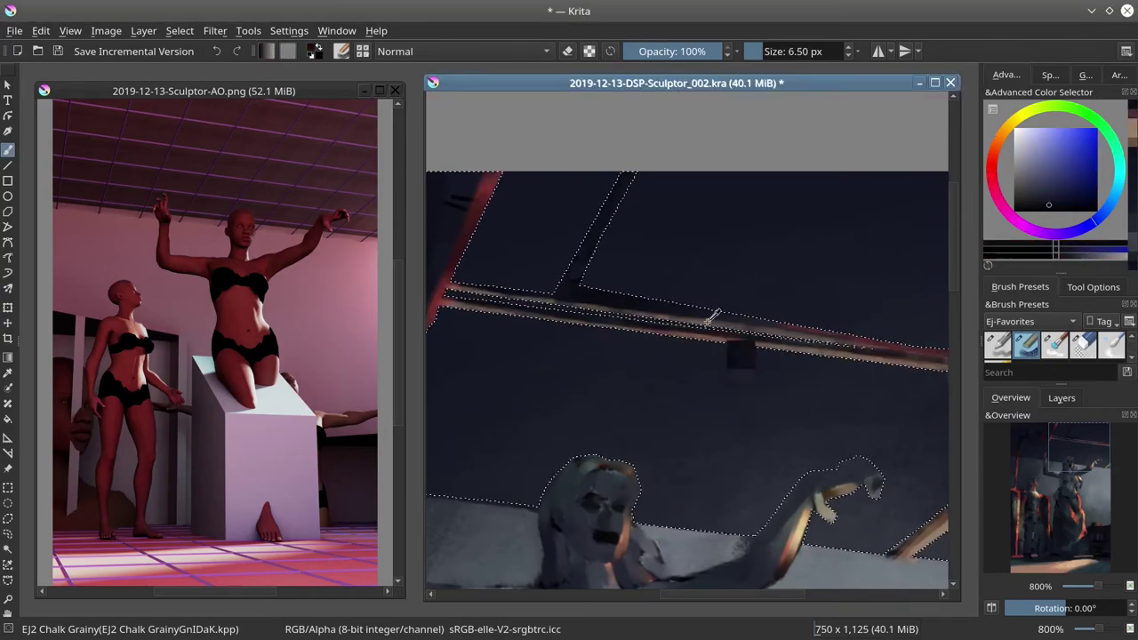
{"action": "left_click_drag", "start_coordinate": [676, 417], "coordinate": [853, 387]}
{"action": "key", "text": "alt+shift+t"}
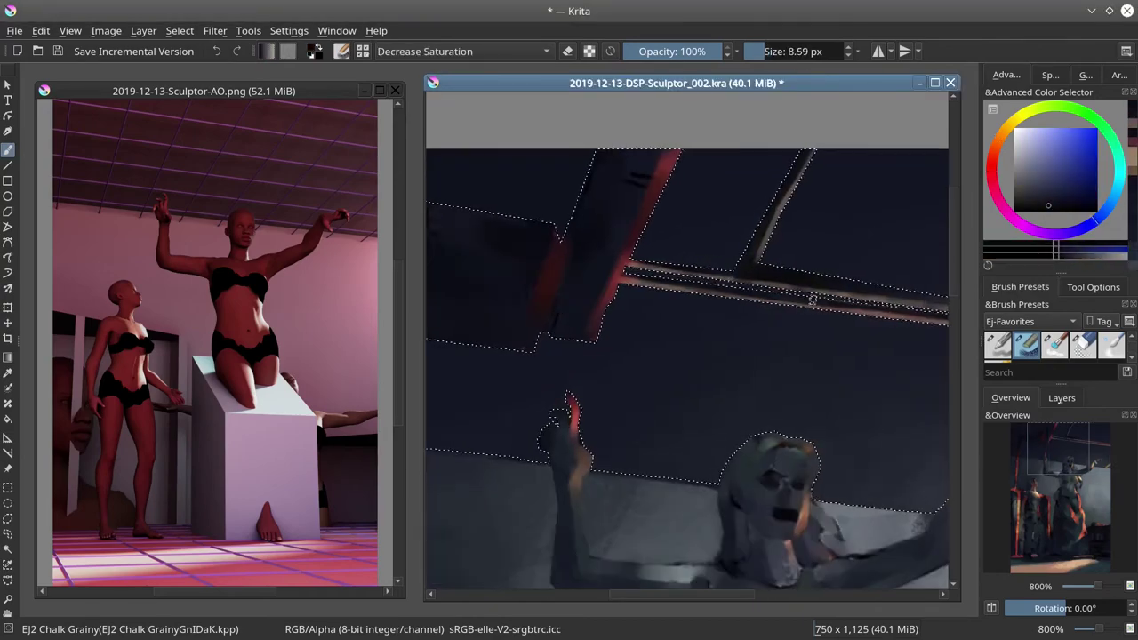
{"action": "mouse_move", "coordinate": [371, 325]}
{"action": "left_mouse_down"}
{"action": "mouse_move", "coordinate": [559, 326]}
{"action": "mouse_move", "coordinate": [279, 314]}
{"action": "left_mouse_up"}
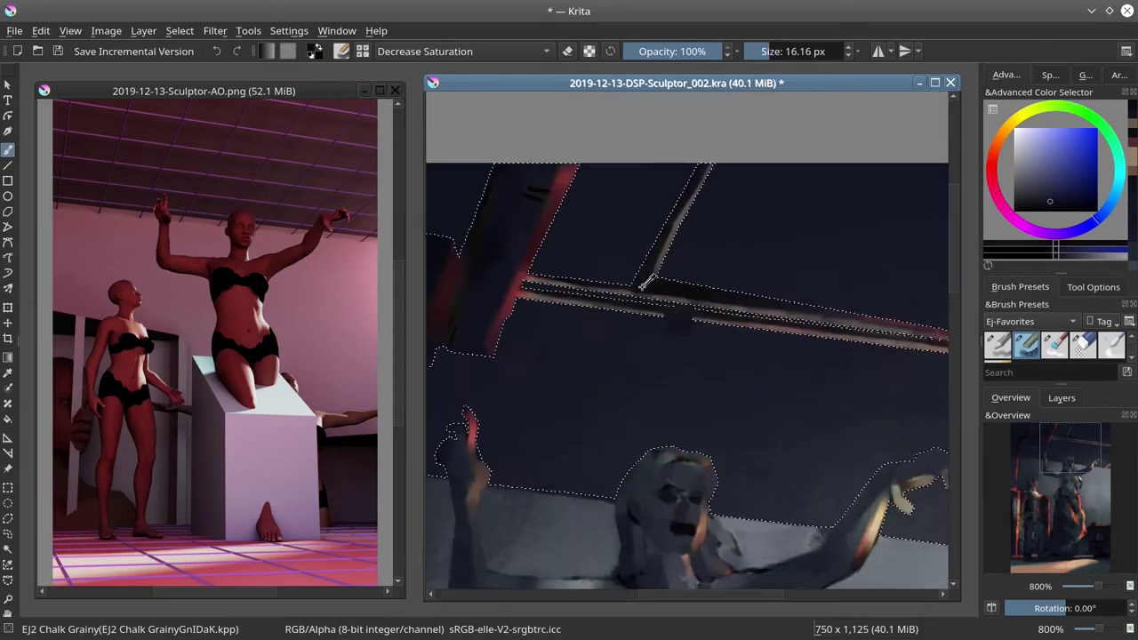
{"action": "key", "text": "alt+shift+n"}
Paint thin light highlights along the beams' red edges with a smaller brush
{"action": "left_click_drag", "start_coordinate": [513, 214], "coordinate": [589, 241]}
{"action": "key", "text": "bracketleft"}
{"action": "key", "text": "bracketleft"}
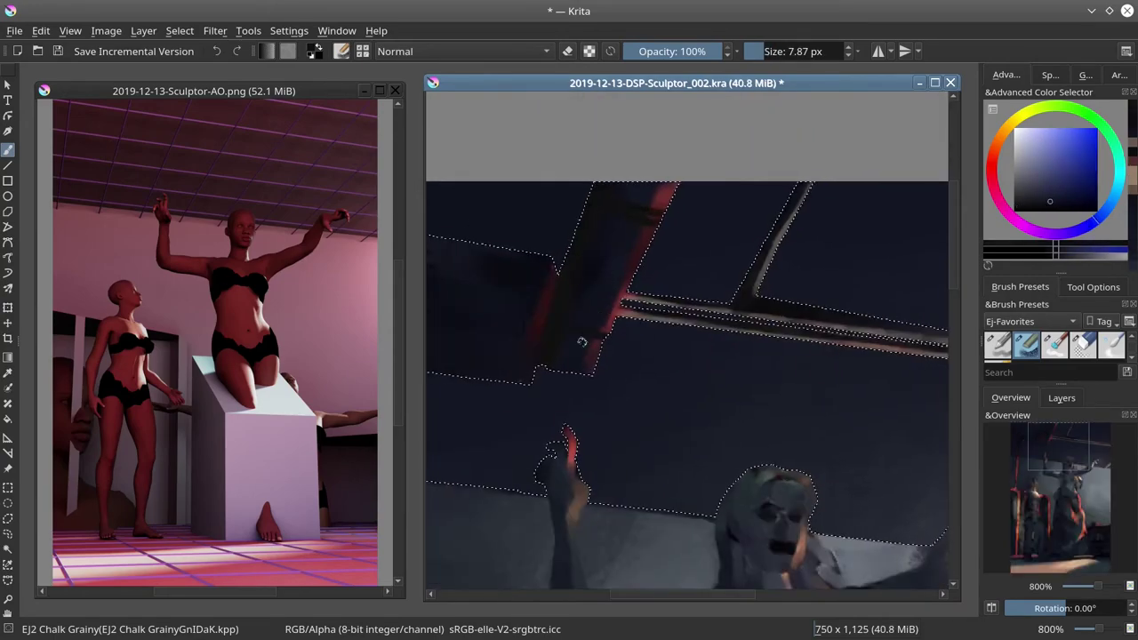
{"action": "left_click", "coordinate": [629, 286], "text": "ctrl"}
{"action": "key", "text": "bracketleft"}
{"action": "mouse_move", "coordinate": [573, 336]}
{"action": "left_mouse_down"}
{"action": "mouse_move", "coordinate": [605, 331]}
{"action": "mouse_move", "coordinate": [576, 311]}
{"action": "mouse_move", "coordinate": [759, 302]}
{"action": "left_mouse_up"}
{"action": "key", "text": "bracketleft"}
{"action": "key", "text": "bracketleft"}
{"action": "left_click", "coordinate": [576, 311], "text": "ctrl"}
{"action": "key", "text": "x"}
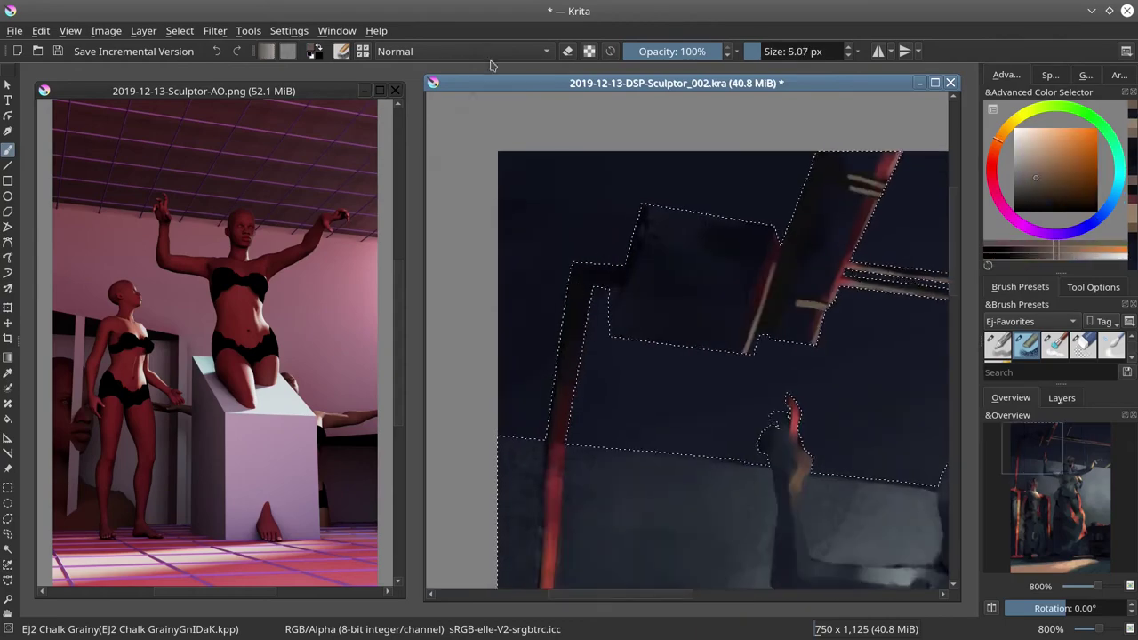
{"action": "key", "text": "alt+shift+t"}
{"action": "key", "text": "bracketright"}
{"action": "key", "text": "bracketright"}
{"action": "key", "text": "bracketright"}
{"action": "key", "text": "bracketright"}
{"action": "key", "text": "bracketright"}
{"action": "key", "text": "alt+shift+n"}
{"action": "key", "text": "bracketleft"}
{"action": "key", "text": "bracketleft"}
{"action": "key", "text": "bracketleft"}
{"action": "key", "text": "bracketleft"}
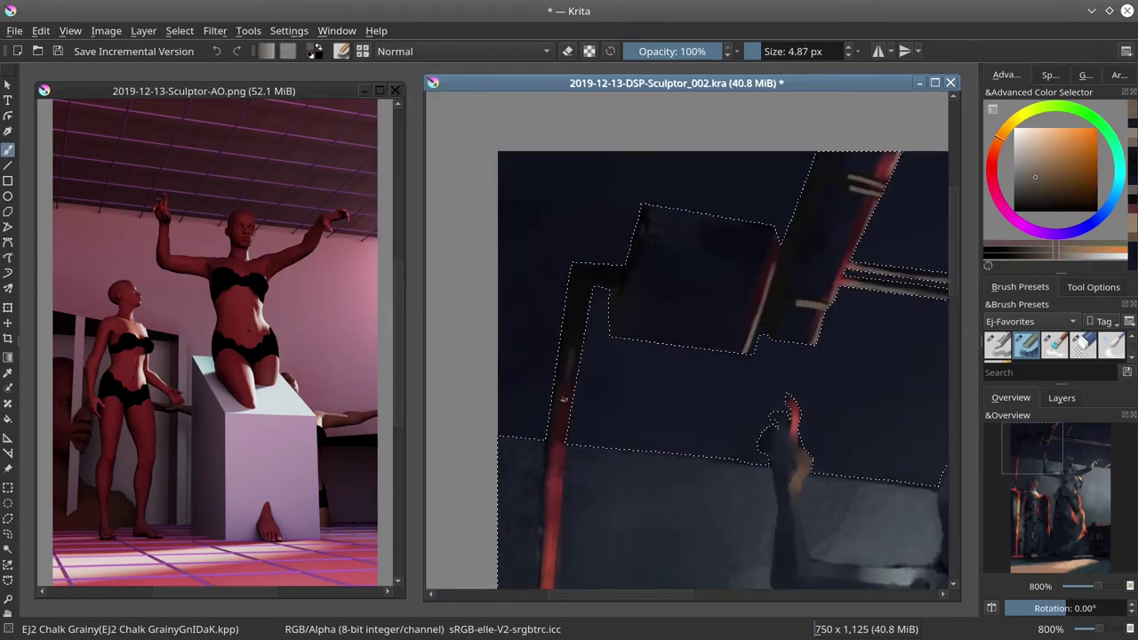
{"action": "mouse_move", "coordinate": [560, 440]}
{"action": "left_mouse_down"}
{"action": "mouse_move", "coordinate": [582, 340]}
{"action": "mouse_move", "coordinate": [580, 160]}
{"action": "left_mouse_up"}
{"action": "left_click", "coordinate": [563, 289], "text": "ctrl"}
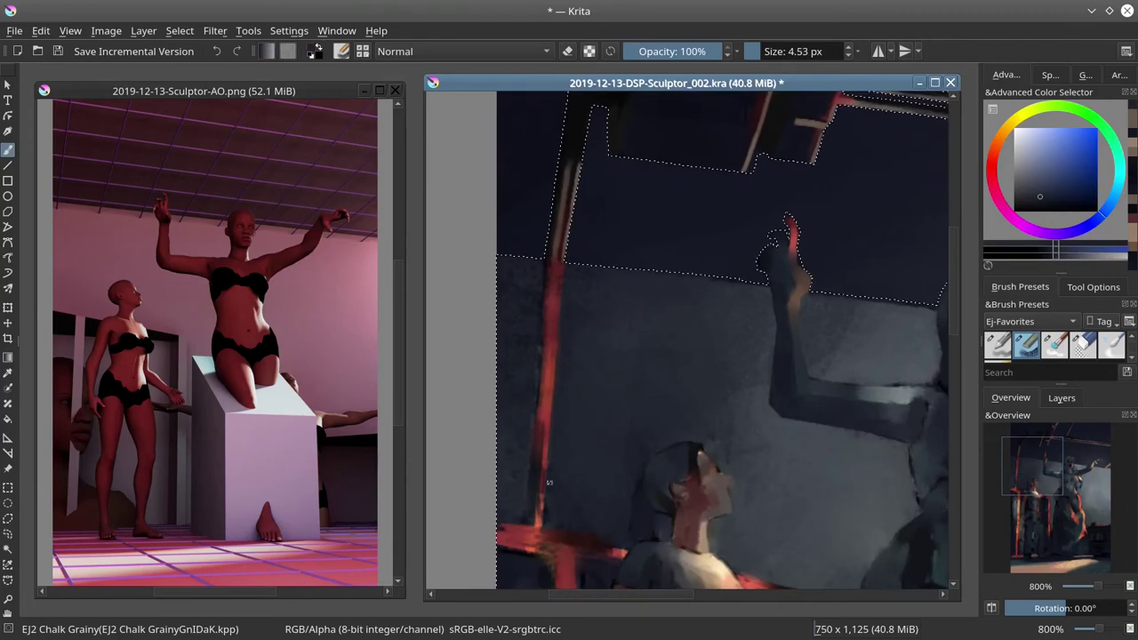
{"action": "left_click", "coordinate": [564, 290], "text": "ctrl"}
{"action": "key", "text": "bracketright"}
{"action": "key", "text": "bracketright"}
{"action": "key", "text": "bracketright"}
{"action": "key", "text": "bracketright"}
{"action": "key", "text": "bracketright"}
{"action": "mouse_move", "coordinate": [563, 289]}
{"action": "left_mouse_down"}
{"action": "mouse_move", "coordinate": [560, 409]}
{"action": "mouse_move", "coordinate": [533, 391]}
{"action": "mouse_move", "coordinate": [360, 105]}
{"action": "left_mouse_up"}
Deselect, save, and zoom out to see the whole painting
{"action": "left_click", "coordinate": [180, 31]}
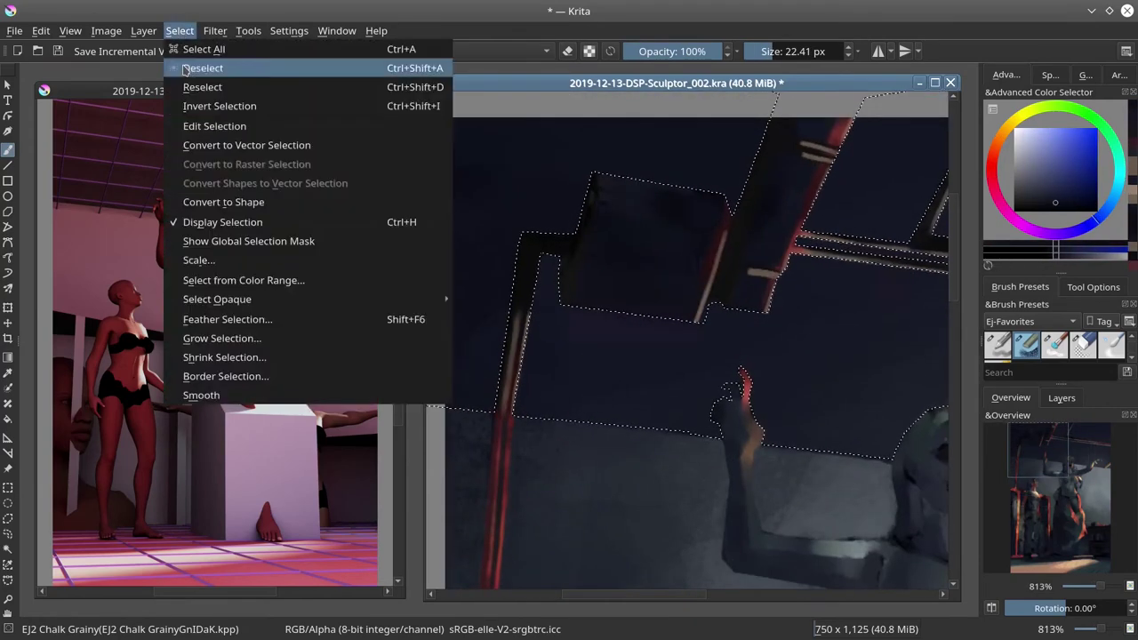
{"action": "left_click", "coordinate": [214, 69]}
{"action": "key", "text": "2"}
{"action": "left_click", "coordinate": [58, 50]}
{"action": "key", "text": "minus"}
{"action": "key", "text": "minus"}
Toggle the blur glow layer off and back on, then deselect and save again
{"action": "left_click", "coordinate": [1061, 397]}
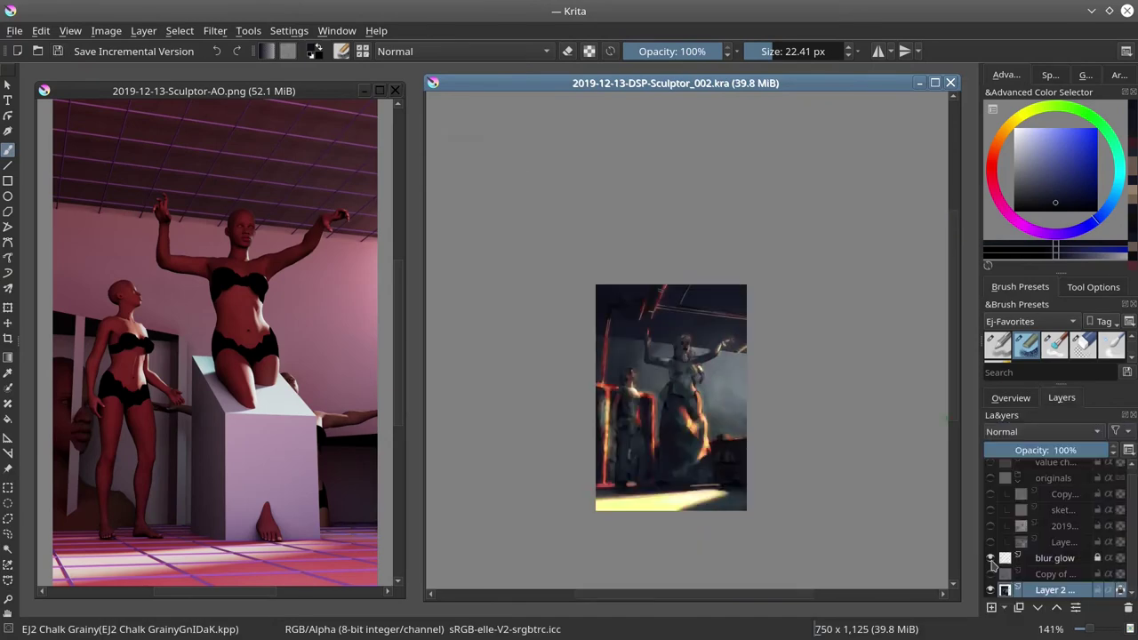
{"action": "left_click", "coordinate": [991, 558]}
{"action": "left_click", "coordinate": [1054, 557]}
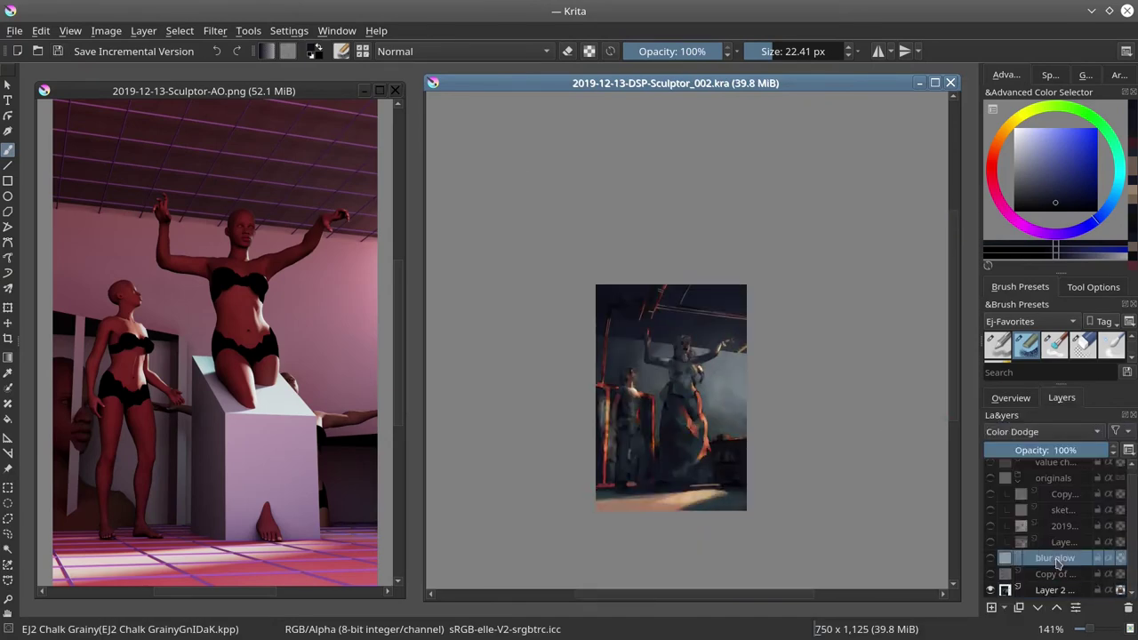
{"action": "left_click", "coordinate": [990, 557]}
{"action": "scroll", "coordinate": [626, 383], "scroll_direction": "up", "scroll_amount": 3}
{"action": "scroll", "coordinate": [597, 398], "scroll_direction": "down", "scroll_amount": 4}
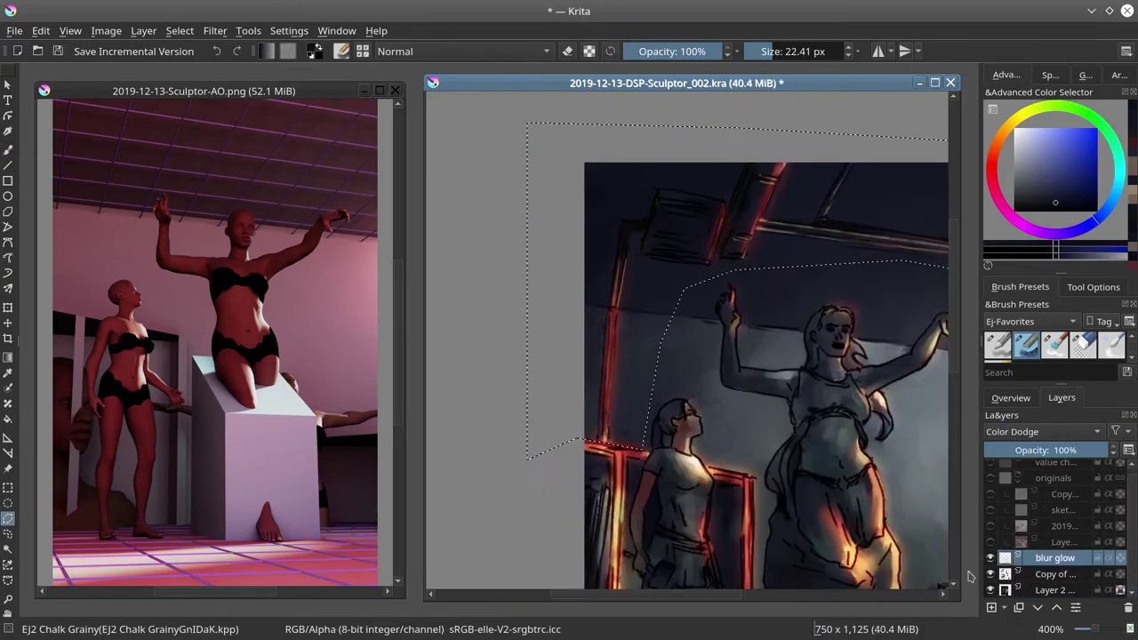
{"action": "left_click", "coordinate": [179, 30]}
{"action": "left_click", "coordinate": [188, 71]}
{"action": "left_click", "coordinate": [58, 51]}
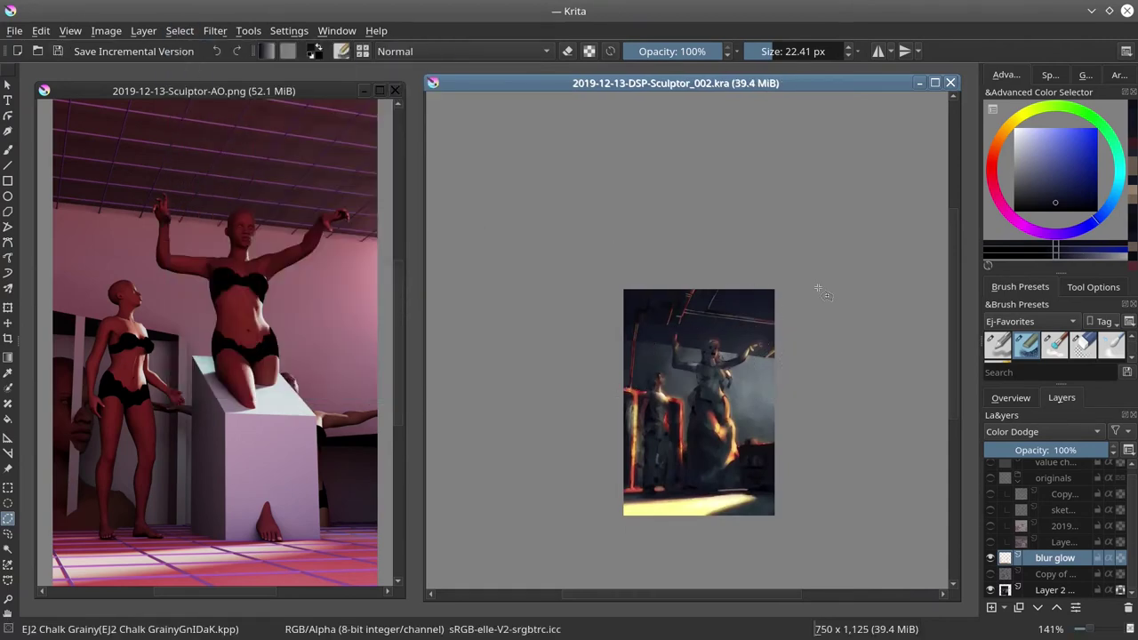
Reposition the painting and compare it with the blur glow shown and hidden, leaving it hidden
{"action": "left_click", "coordinate": [1011, 397]}
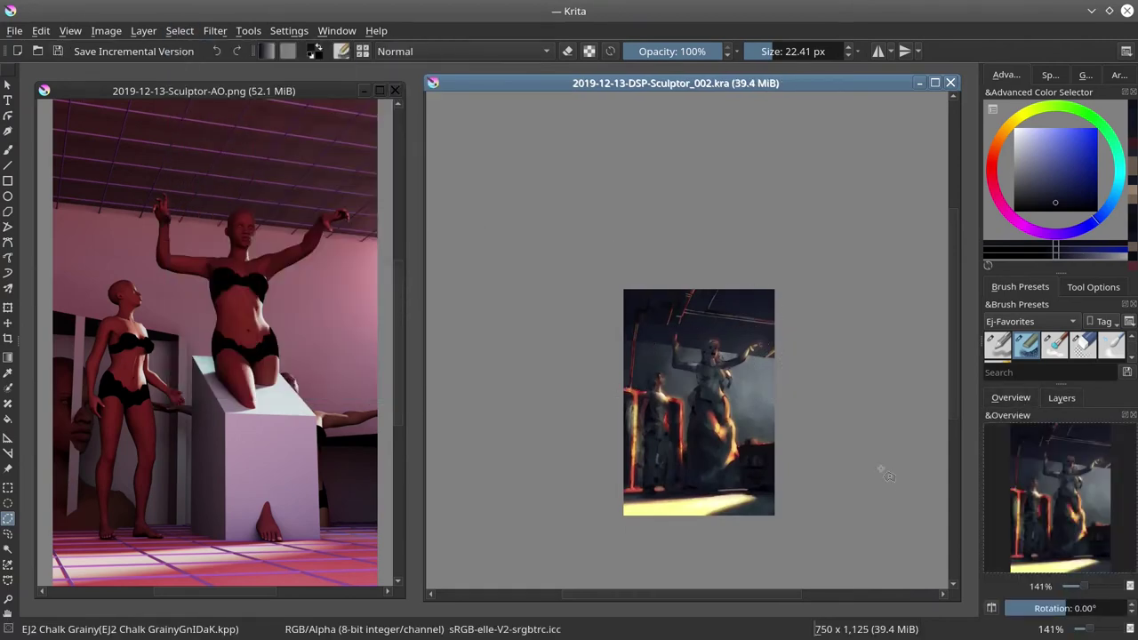
{"action": "left_click_drag", "start_coordinate": [899, 472], "coordinate": [859, 407]}
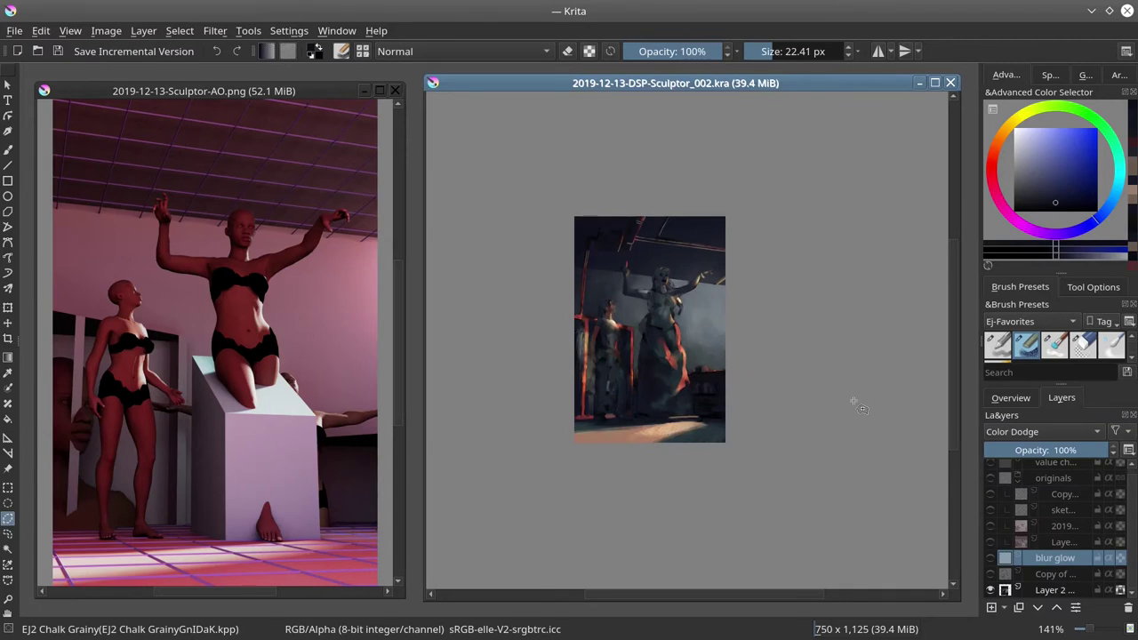
{"action": "left_click", "coordinate": [990, 558]}
{"action": "left_click", "coordinate": [1011, 397]}
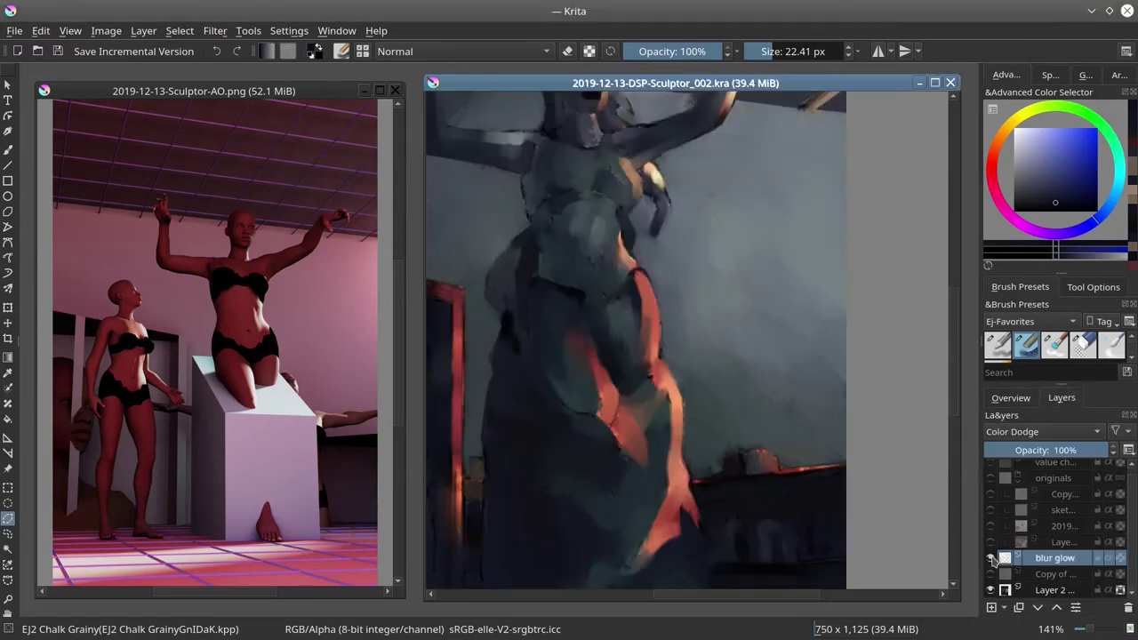
{"action": "left_click", "coordinate": [1011, 397]}
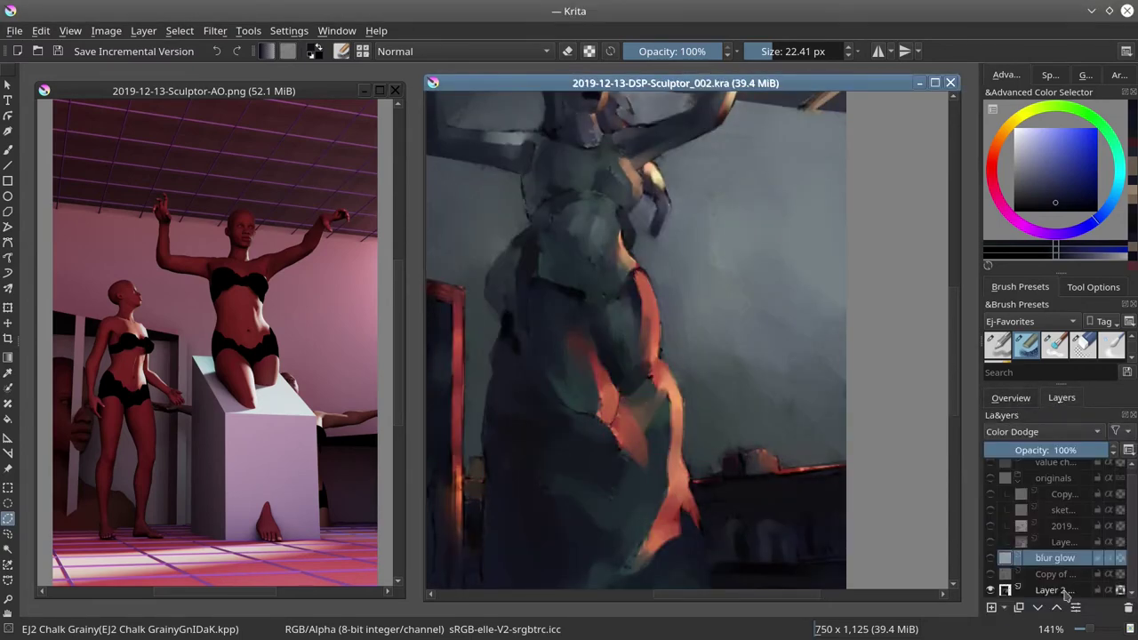
{"action": "left_click", "coordinate": [1011, 397]}
{"action": "key", "text": "b"}
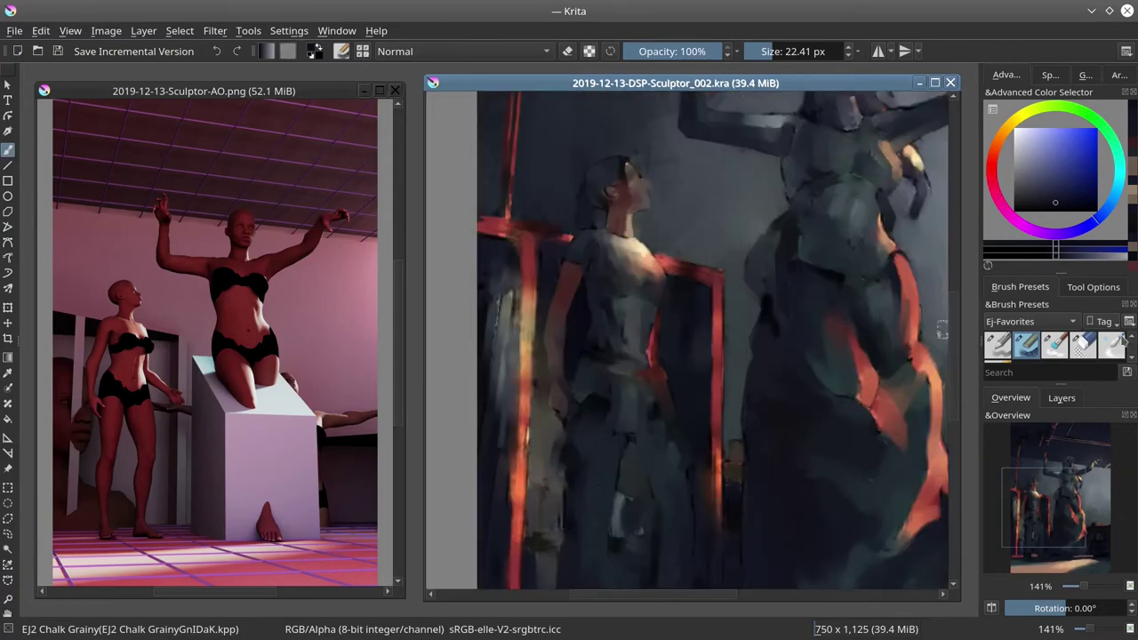
Frame the woman and statue, shrink the brush, and sample colours from the figure
{"action": "left_click_drag", "start_coordinate": [539, 382], "coordinate": [524, 364]}
{"action": "left_click_drag", "start_coordinate": [533, 205], "coordinate": [499, 225]}
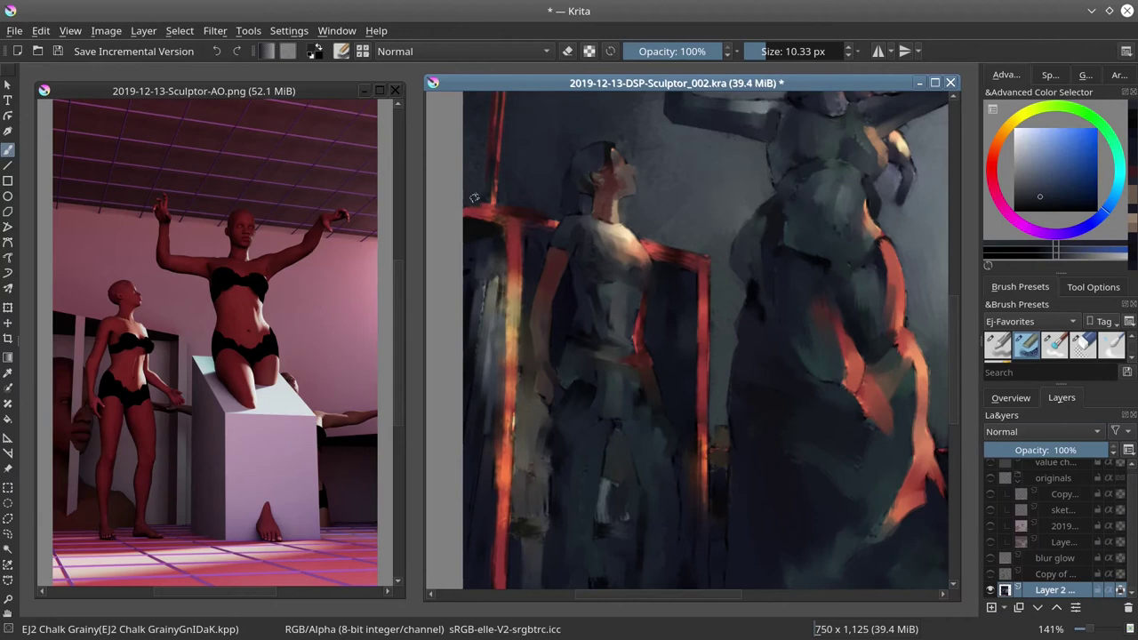
{"action": "left_click", "coordinate": [524, 212], "text": "ctrl"}
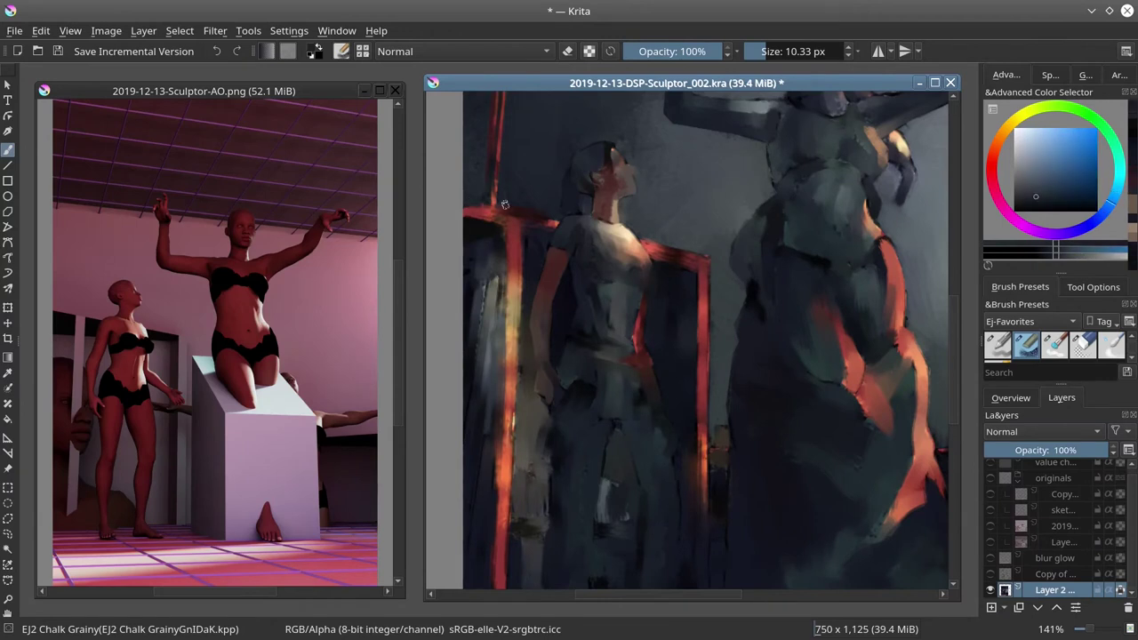
{"action": "left_click", "coordinate": [503, 236], "text": "ctrl"}
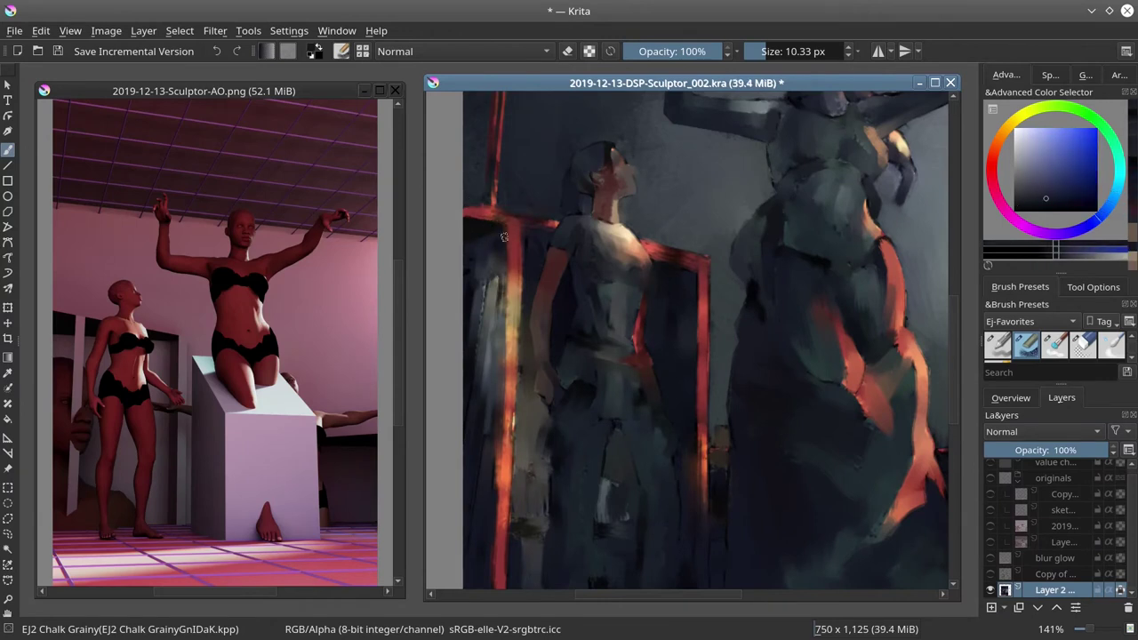
{"action": "left_click", "coordinate": [495, 518], "text": "ctrl"}
{"action": "key", "text": "bracketleft"}
{"action": "key", "text": "bracketleft"}
{"action": "left_click", "coordinate": [525, 292], "text": "ctrl"}
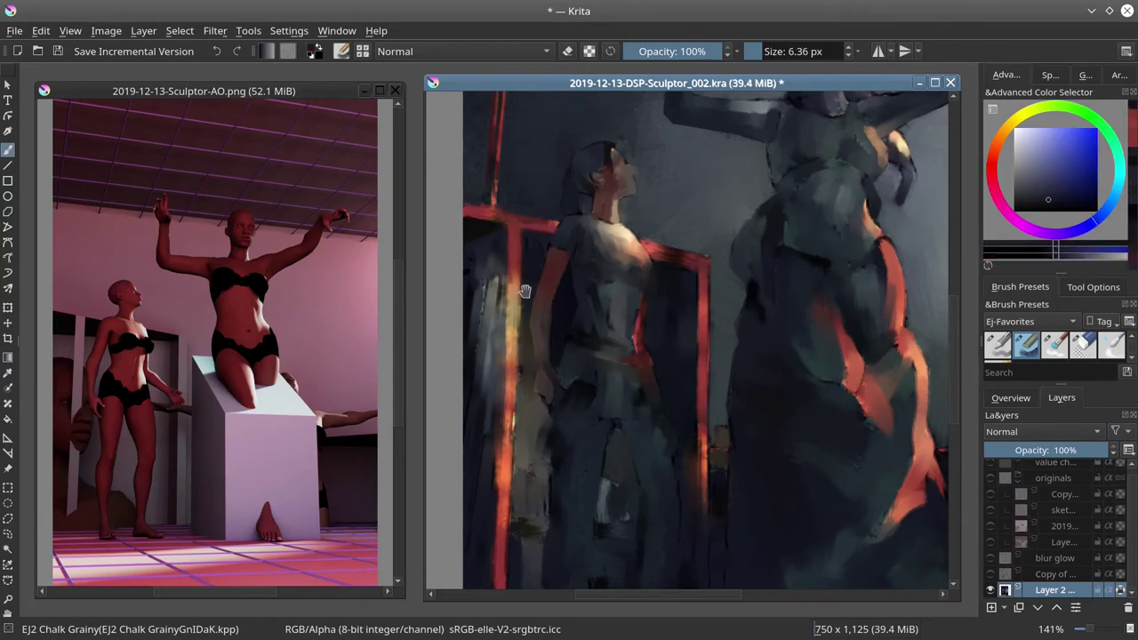
{"action": "left_click_drag", "start_coordinate": [525, 292], "coordinate": [527, 203]}
{"action": "left_click", "coordinate": [527, 203], "text": "ctrl"}
Sample reds from the glowing edge and paint small strokes along the red door frame
{"action": "left_click", "coordinate": [539, 345], "text": "ctrl"}
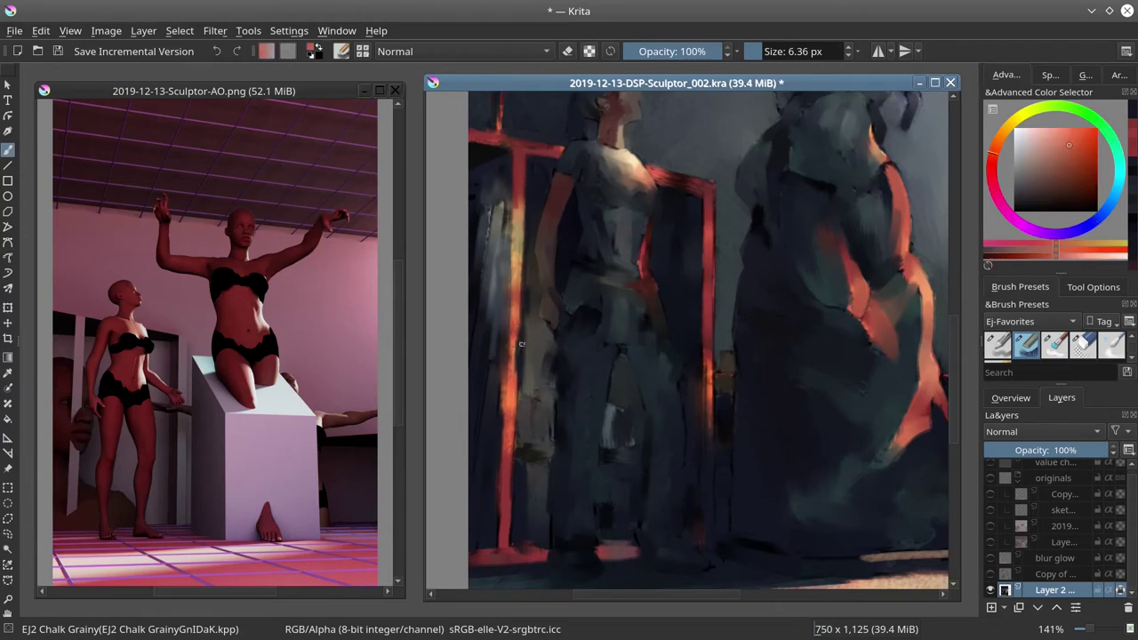
{"action": "left_click", "coordinate": [519, 351], "text": "ctrl"}
{"action": "key", "text": "bracketleft"}
{"action": "left_click", "coordinate": [511, 497], "text": "ctrl"}
{"action": "left_click", "coordinate": [507, 533], "text": "ctrl"}
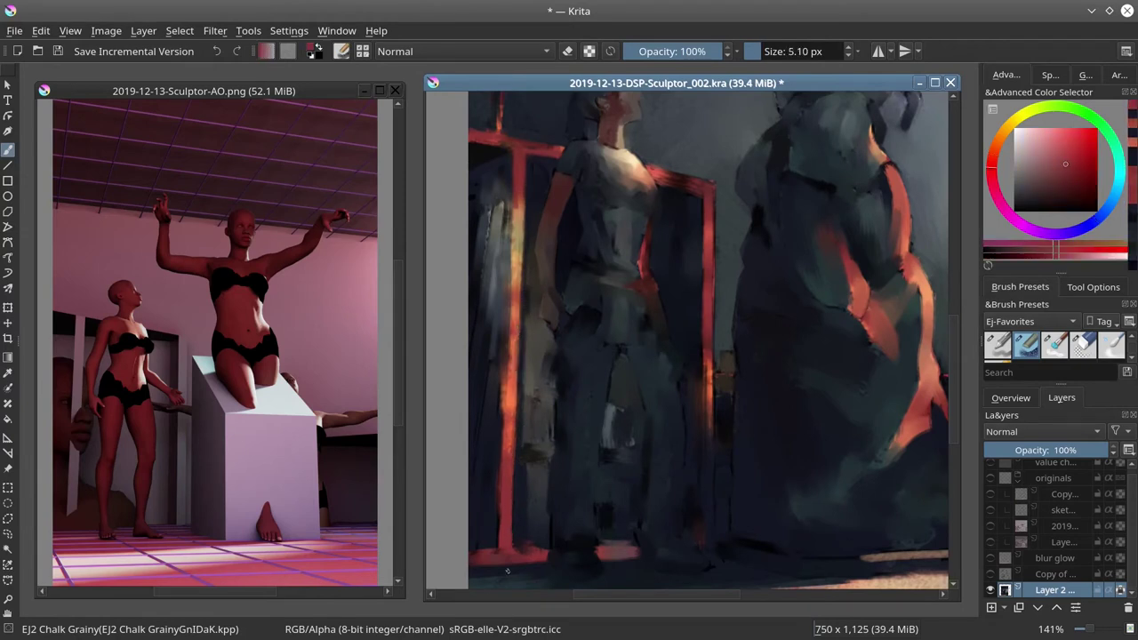
{"action": "left_click", "coordinate": [500, 176], "text": "ctrl"}
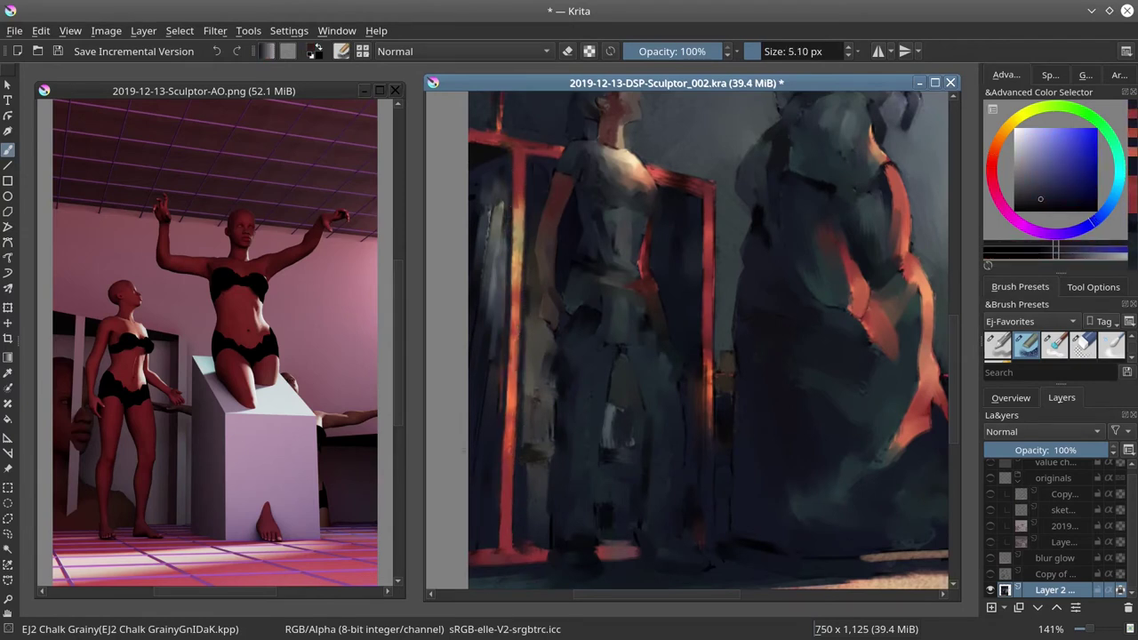
{"action": "left_click", "coordinate": [511, 534], "text": "ctrl"}
{"action": "left_click_drag", "start_coordinate": [515, 544], "coordinate": [546, 551]}
{"action": "left_click", "coordinate": [525, 498], "text": "ctrl"}
{"action": "key", "text": "bracketright"}
{"action": "left_click_drag", "start_coordinate": [509, 497], "coordinate": [508, 544]}
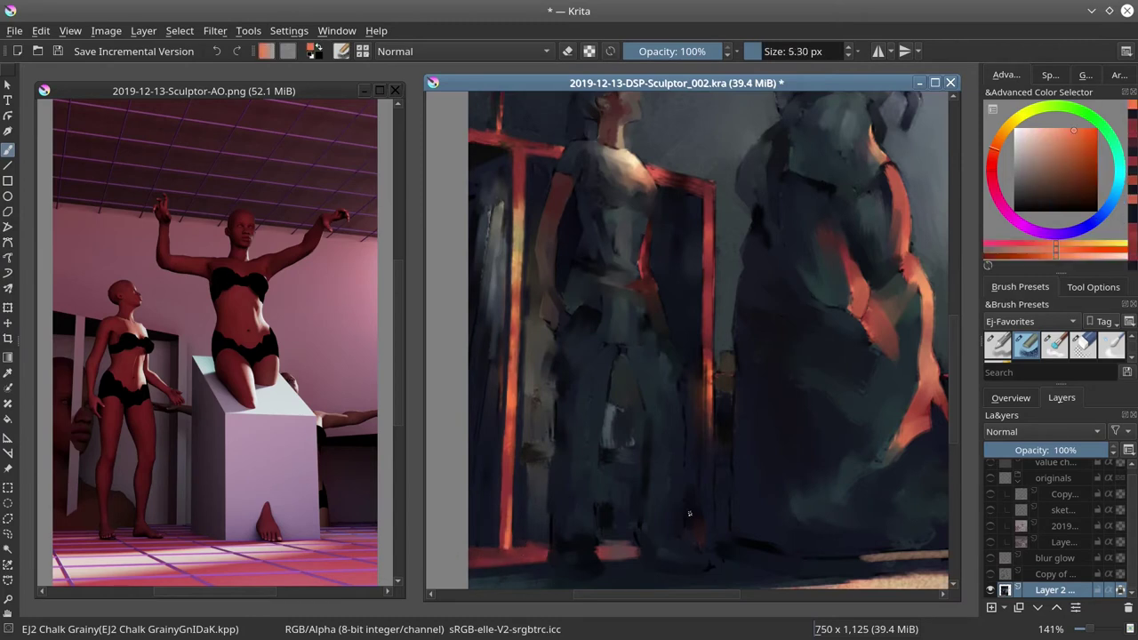
Sample dark blue-grey, magenta and orange-brown tones, then paint blue-grey with a ~5 px brush
{"action": "left_click", "coordinate": [626, 563], "text": "ctrl"}
{"action": "left_click", "coordinate": [736, 369], "text": "ctrl"}
{"action": "key", "text": "bracketright"}
{"action": "key", "text": "bracketright"}
{"action": "key", "text": "bracketright"}
{"action": "key", "text": "bracketright"}
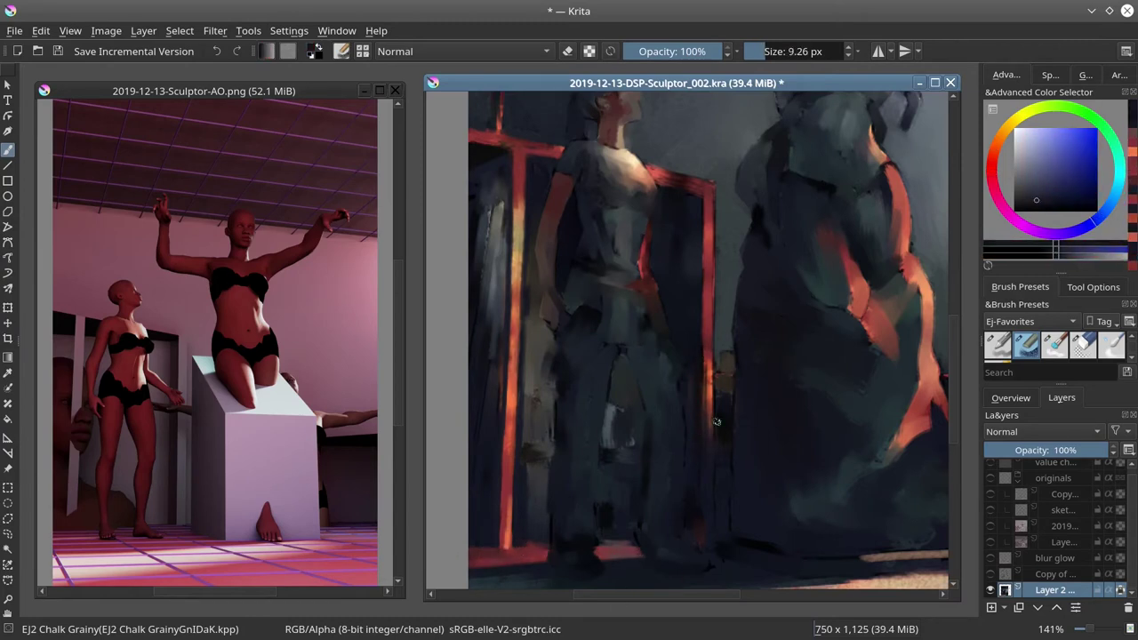
{"action": "key", "text": "bracketleft"}
{"action": "key", "text": "bracketleft"}
{"action": "key", "text": "bracketleft"}
{"action": "left_click", "coordinate": [712, 333], "text": "ctrl"}
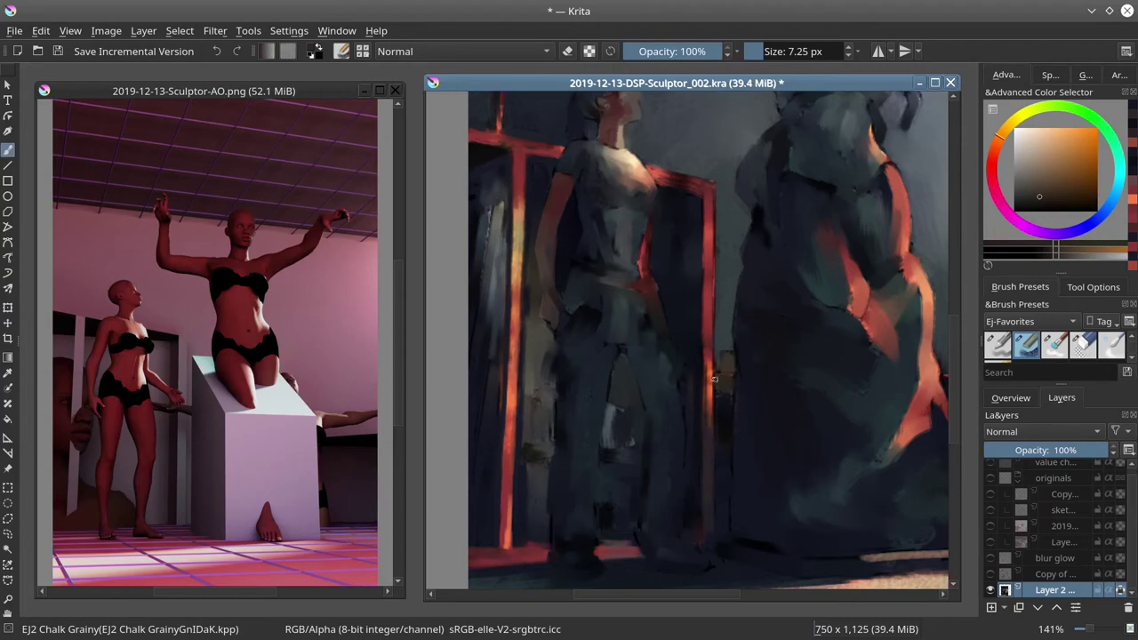
{"action": "left_click", "coordinate": [714, 378], "text": "ctrl"}
{"action": "key", "text": "bracketleft"}
{"action": "key", "text": "bracketleft"}
{"action": "left_click", "coordinate": [683, 171], "text": "ctrl"}
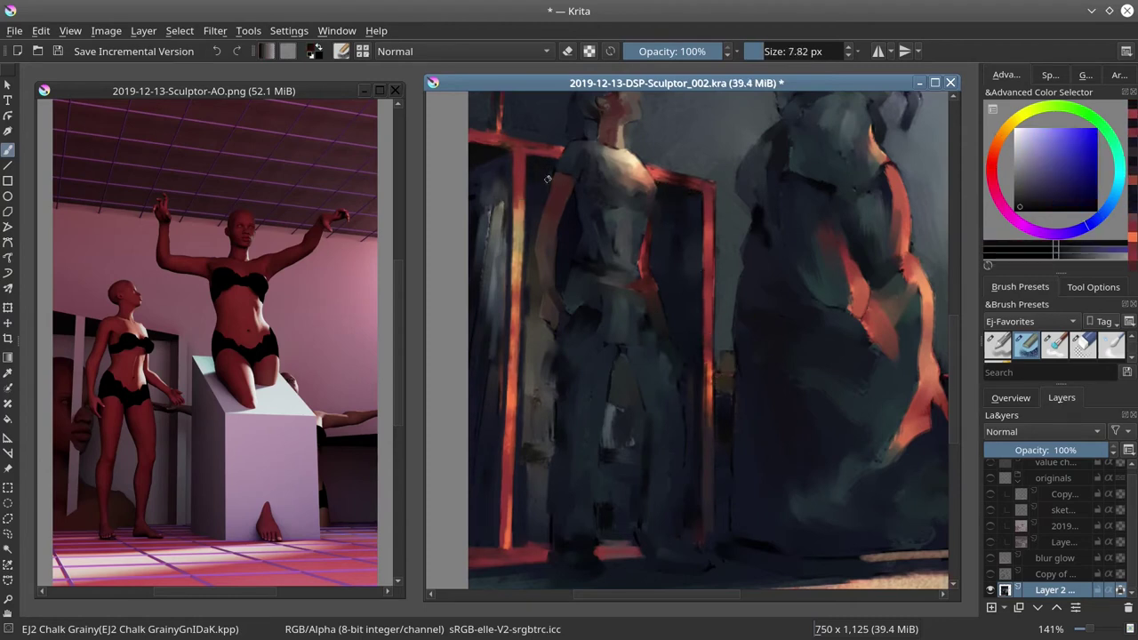
Sample darker and lighter reds, then paint light blue-grey onto the figure with a ~4 px brush
{"action": "left_click", "coordinate": [658, 182], "text": "ctrl"}
{"action": "key", "text": "bracketleft"}
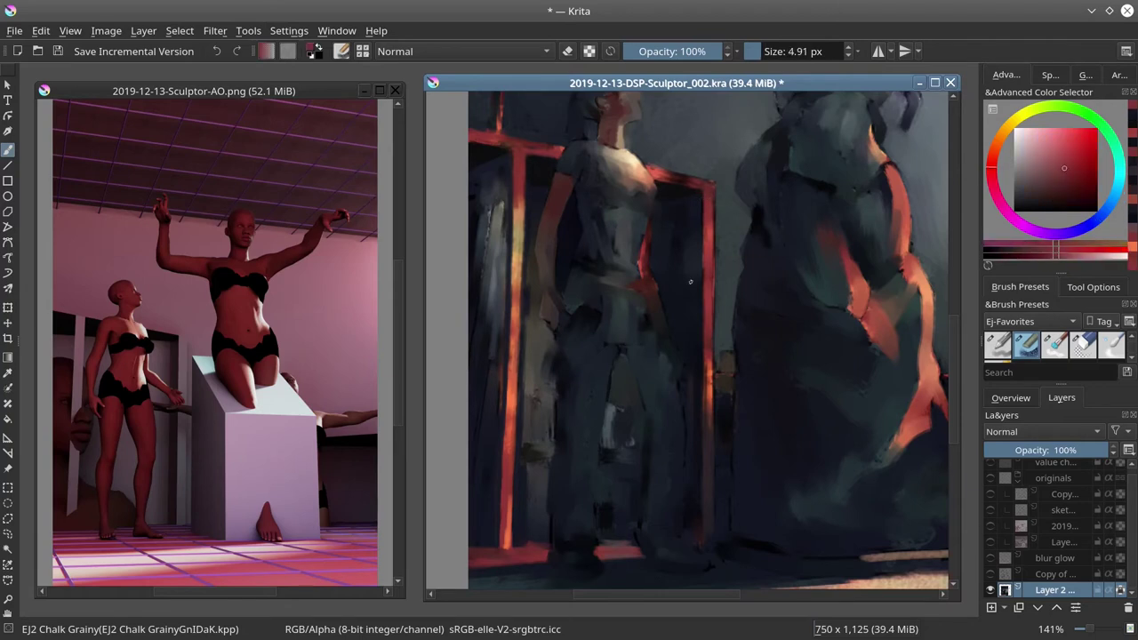
{"action": "left_click", "coordinate": [689, 282], "text": "ctrl"}
{"action": "left_click", "coordinate": [602, 153], "text": "ctrl"}
{"action": "key", "text": "bracketleft"}
{"action": "left_click", "coordinate": [714, 181], "text": "ctrl"}
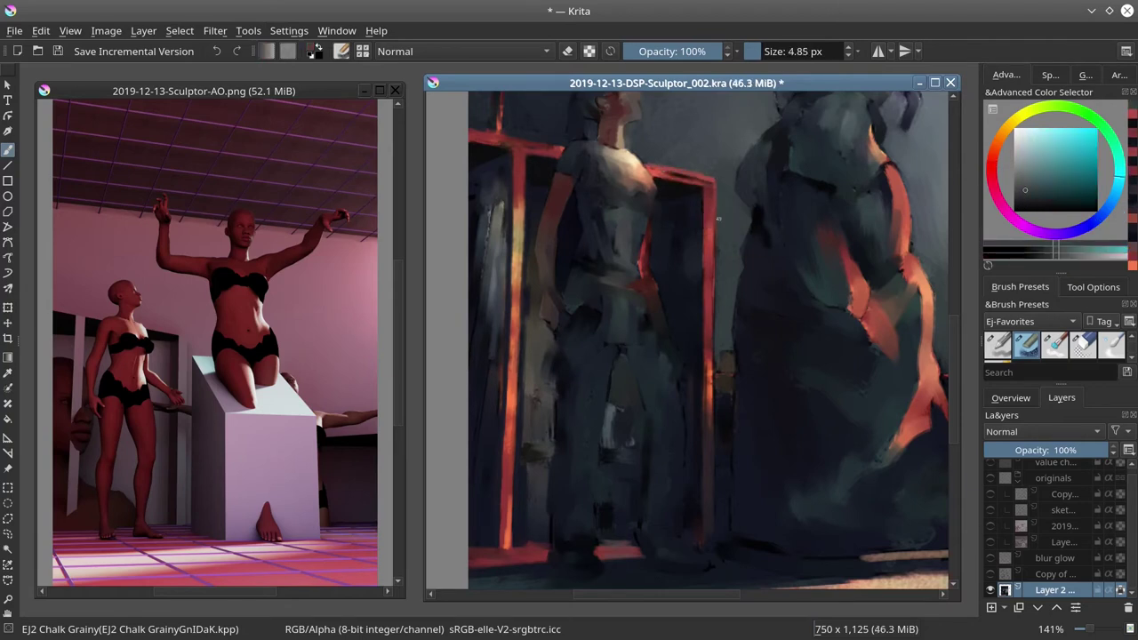
{"action": "left_click", "coordinate": [734, 302], "text": "ctrl"}
{"action": "key", "text": "bracketright"}
{"action": "key", "text": "bracketright"}
{"action": "left_click", "coordinate": [717, 347], "text": "ctrl"}
Sample dark and blue-violet tones, then save the painting with Ctrl+S
{"action": "key", "text": "bracketright"}
{"action": "left_click", "coordinate": [756, 400], "text": "ctrl"}
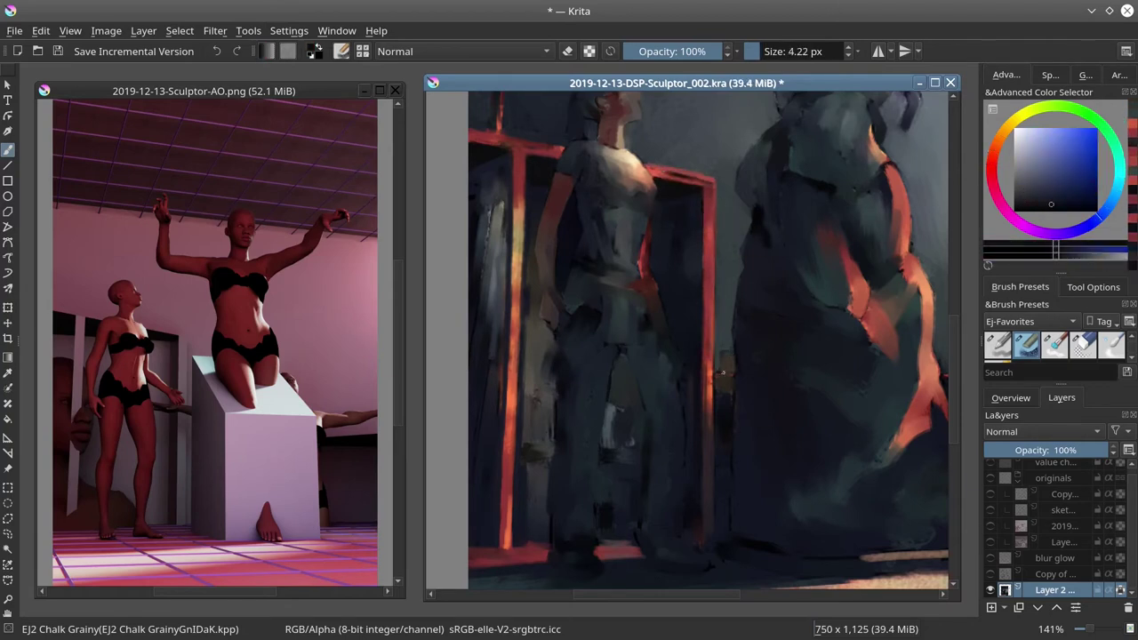
{"action": "left_click", "coordinate": [800, 356], "text": "ctrl"}
{"action": "left_click", "coordinate": [889, 498], "text": "ctrl"}
{"action": "key", "text": "ctrl+s"}
Zoom out and toggle the blur glow layer off and on twice, ending with the glow visible
{"action": "scroll", "coordinate": [804, 420], "scroll_direction": "down", "scroll_amount": 4}
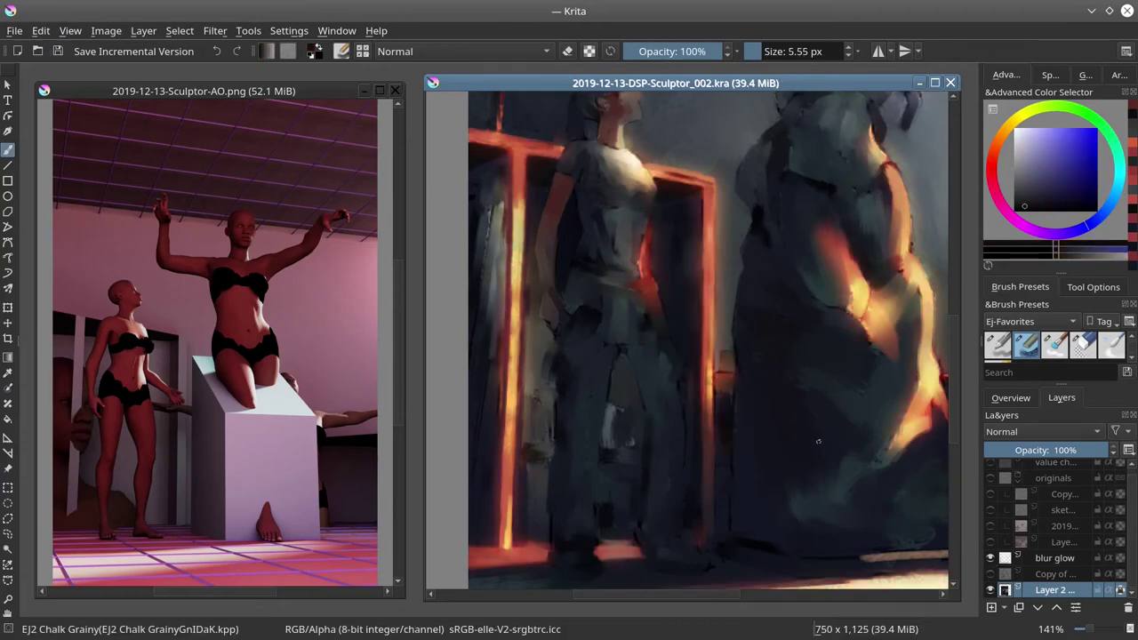
{"action": "left_click", "coordinate": [1010, 397]}
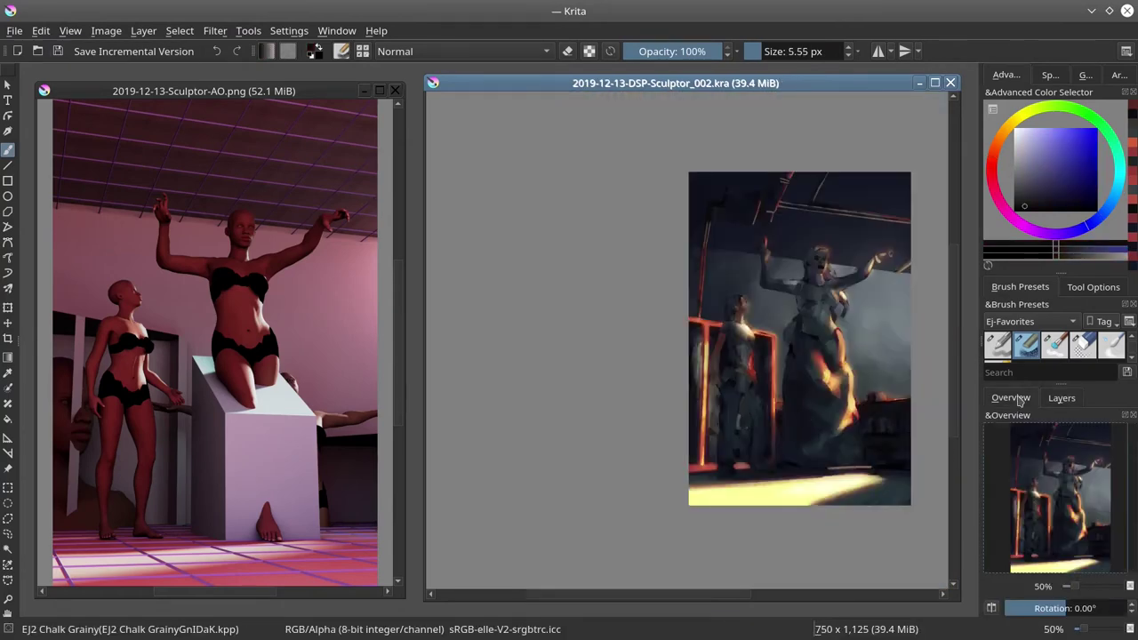
{"action": "left_click", "coordinate": [1060, 398]}
{"action": "left_click", "coordinate": [991, 558]}
{"action": "left_click", "coordinate": [991, 558]}
{"action": "left_click", "coordinate": [991, 558]}
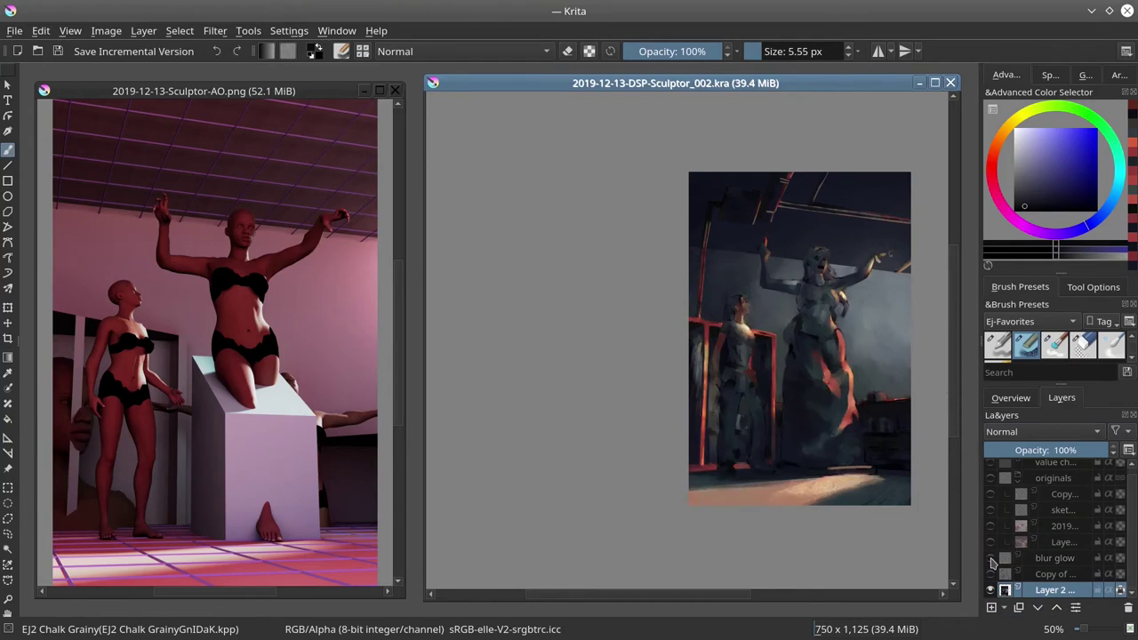
{"action": "left_click", "coordinate": [991, 558]}
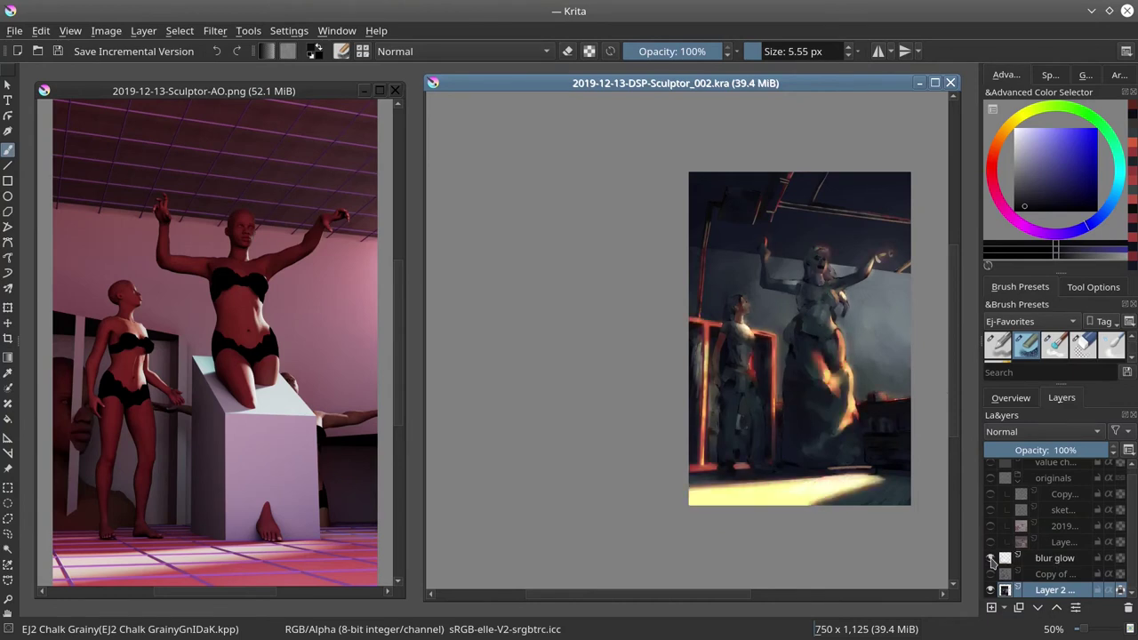
{"action": "left_click", "coordinate": [991, 558]}
Sample dark blue-grey, switch the brush to a desaturating blend, and dab near the figure at ~12 px
{"action": "scroll", "coordinate": [627, 322], "scroll_direction": "up", "scroll_amount": 5}
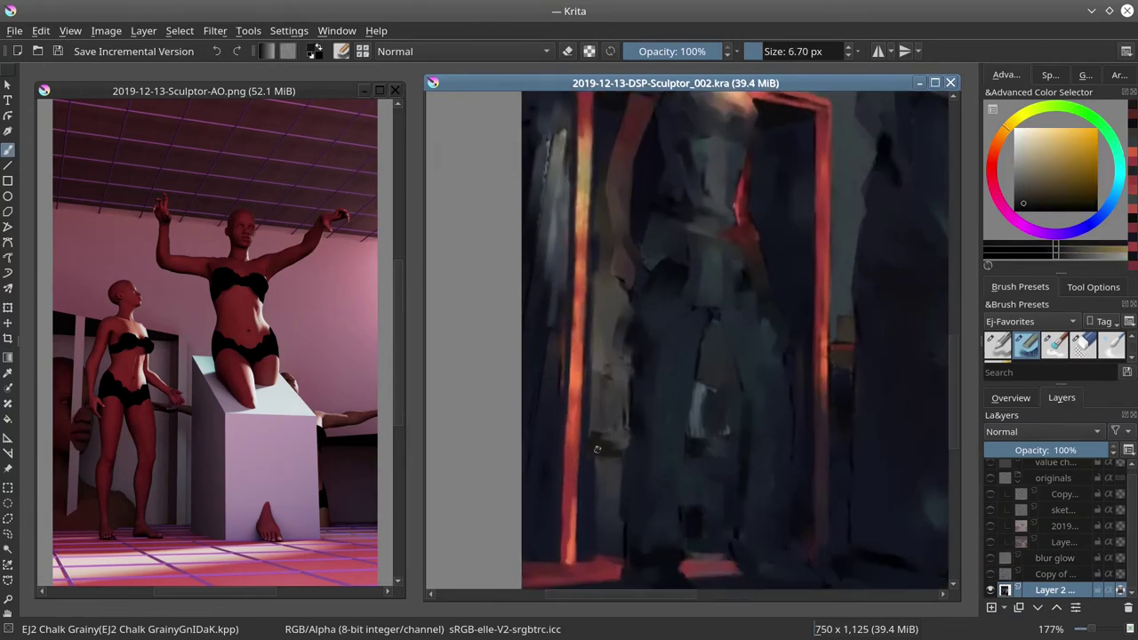
{"action": "left_click", "coordinate": [627, 323], "text": "ctrl"}
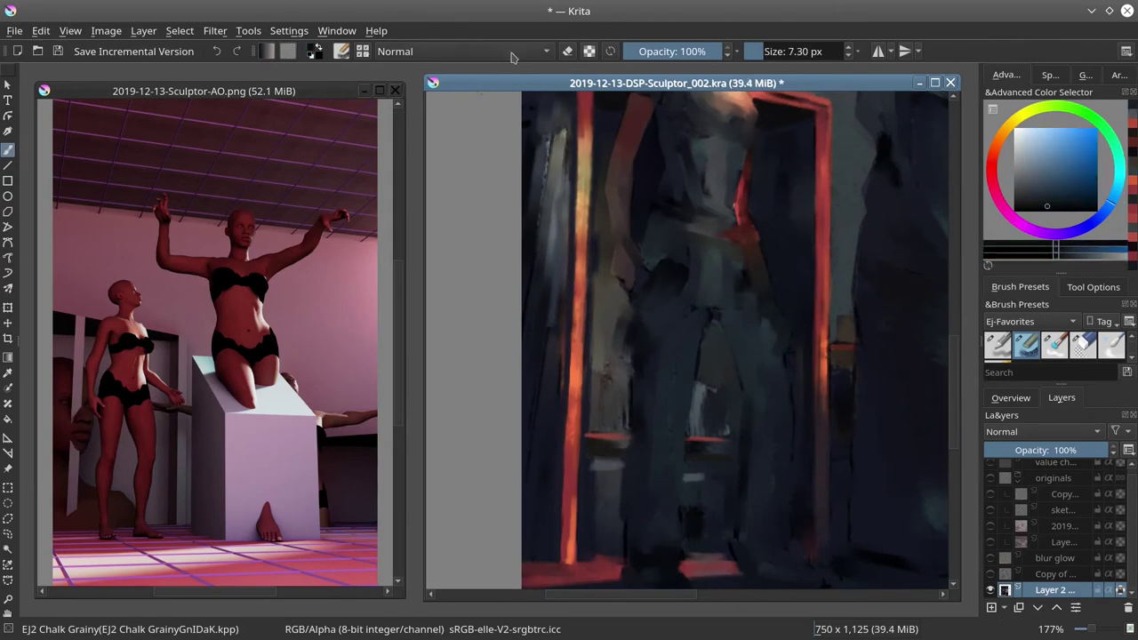
{"action": "key", "text": "/"}
{"action": "scroll", "coordinate": [538, 227], "scroll_direction": "up", "scroll_amount": 2}
{"action": "scroll", "coordinate": [942, 308], "scroll_direction": "down", "scroll_amount": 3}
{"action": "key", "text": "bracketright"}
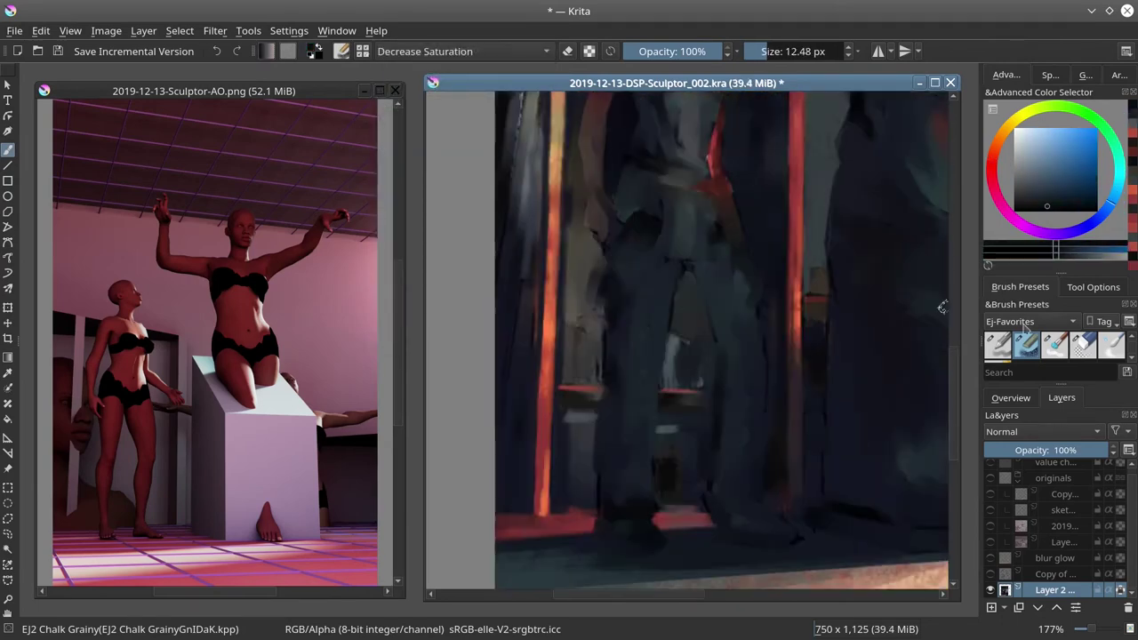
{"action": "left_click", "coordinate": [656, 459], "text": "ctrl"}
{"action": "scroll", "coordinate": [622, 399], "scroll_direction": "up", "scroll_amount": 2}
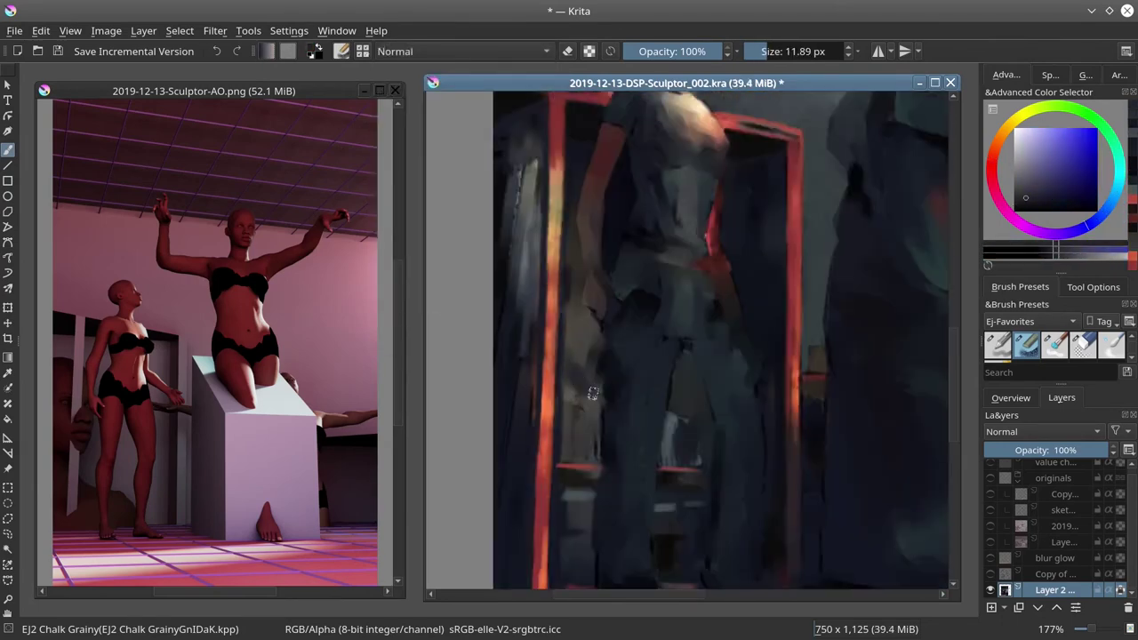
{"action": "left_click", "coordinate": [586, 358]}
Paint light orange strokes and highlights along the left door frame with a ~6 px brush
{"action": "key", "text": "bracketleft"}
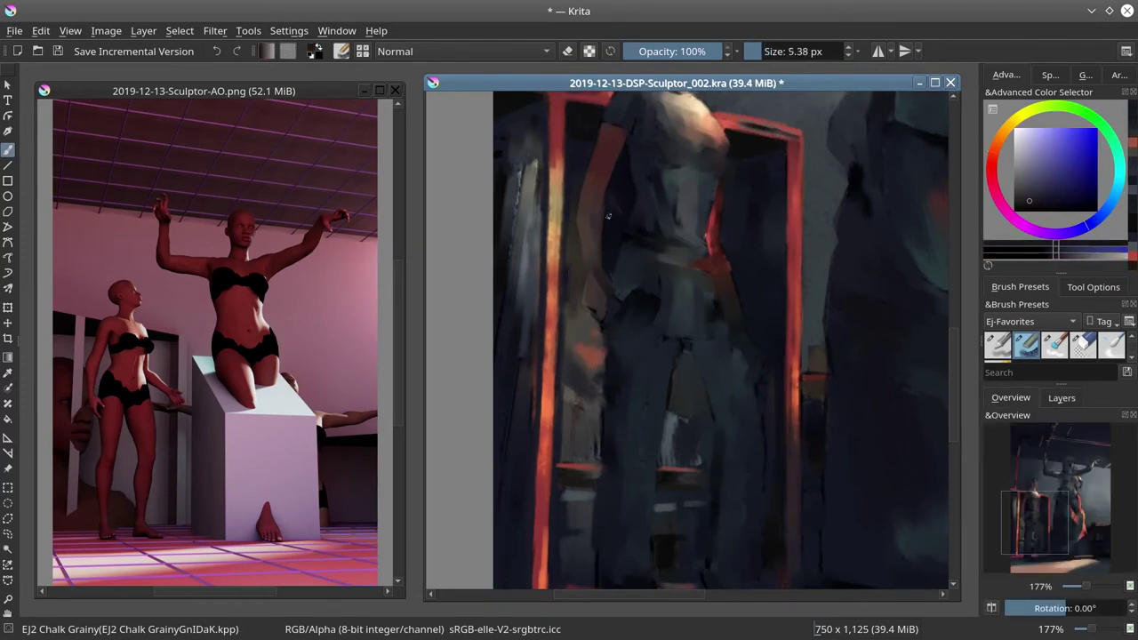
{"action": "key", "text": "bracketright"}
{"action": "key", "text": "bracketleft"}
{"action": "left_click", "coordinate": [615, 192], "text": "ctrl"}
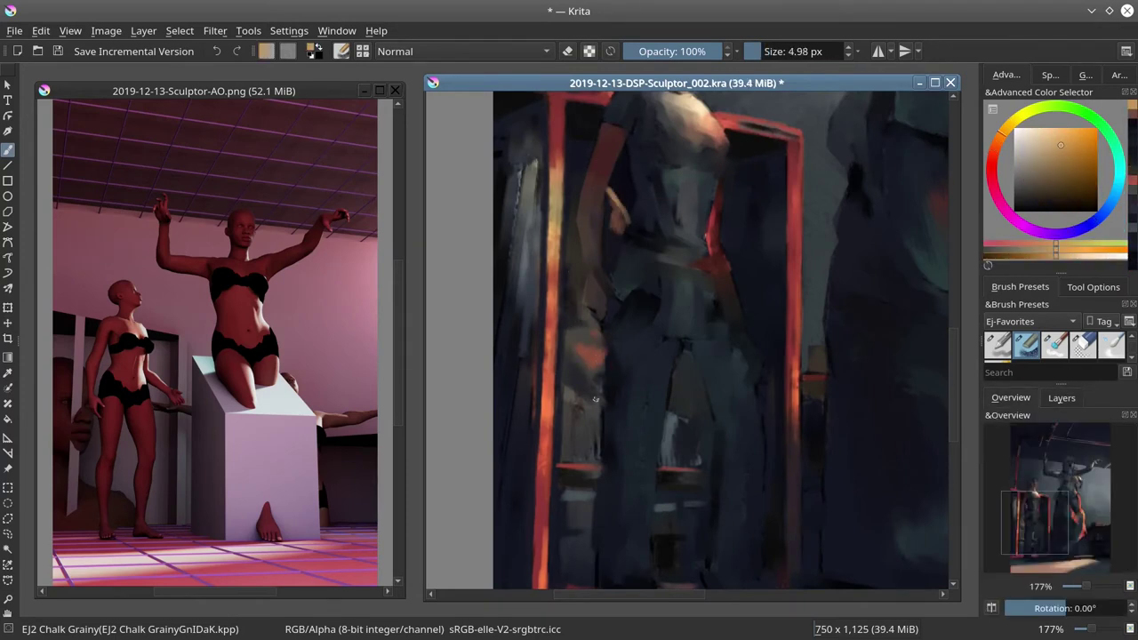
{"action": "left_click", "coordinate": [595, 399], "text": "ctrl"}
{"action": "mouse_move", "coordinate": [677, 414]}
{"action": "left_mouse_down"}
{"action": "mouse_move", "coordinate": [810, 364]}
{"action": "mouse_move", "coordinate": [676, 378]}
{"action": "mouse_move", "coordinate": [704, 343]}
{"action": "left_mouse_up"}
{"action": "left_click", "coordinate": [623, 356], "text": "ctrl"}
{"action": "key", "text": "bracketright"}
{"action": "key", "text": "bracketright"}
{"action": "left_click", "coordinate": [561, 241], "text": "ctrl"}
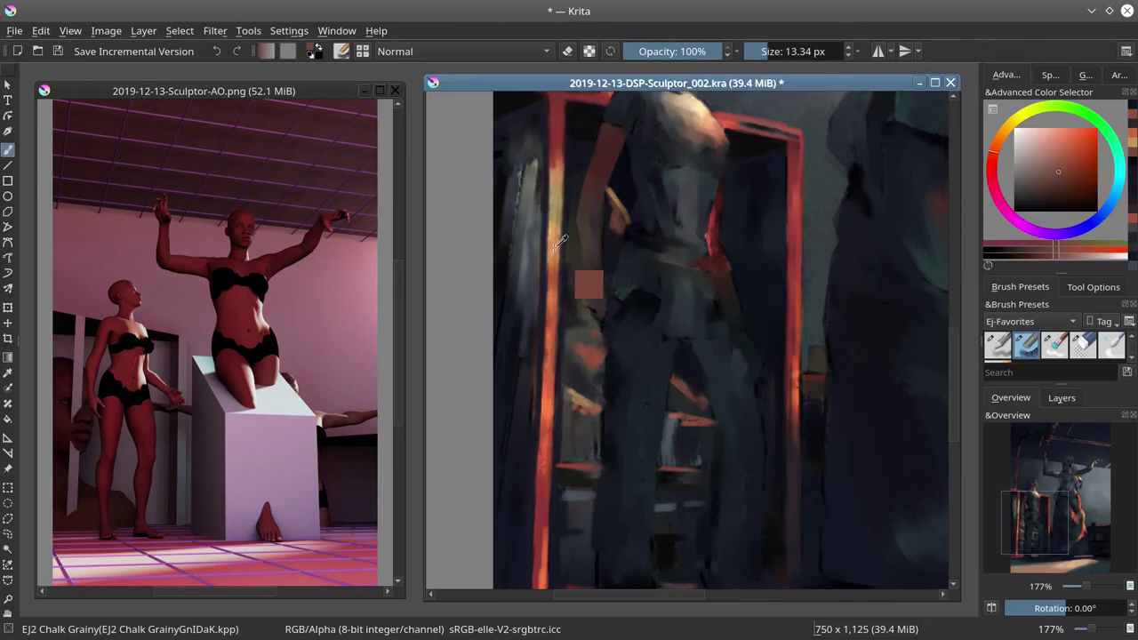
{"action": "left_click", "coordinate": [587, 356], "text": "ctrl"}
{"action": "key", "text": "bracketleft"}
{"action": "key", "text": "bracketleft"}
{"action": "left_click_drag", "start_coordinate": [684, 386], "coordinate": [704, 402]}
Sample orange at ~10 px and add orange highlight strokes on the left shelves and frame
{"action": "left_click", "coordinate": [769, 530], "text": "ctrl"}
{"action": "key", "text": "bracketright"}
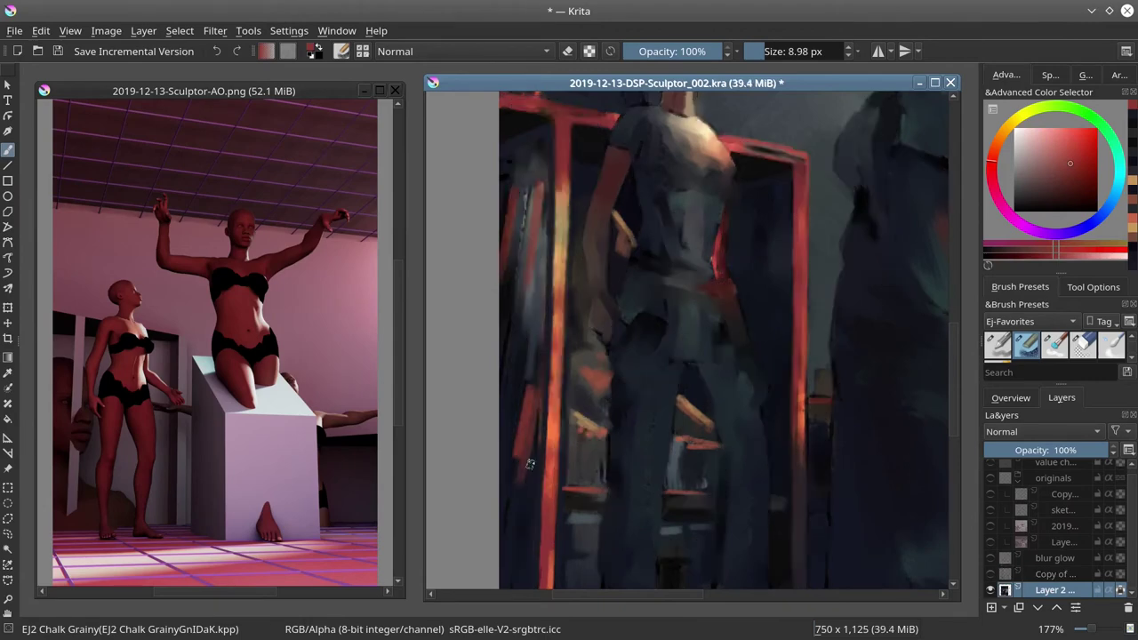
{"action": "key", "text": "bracketright"}
{"action": "left_click", "coordinate": [503, 181], "text": "ctrl"}
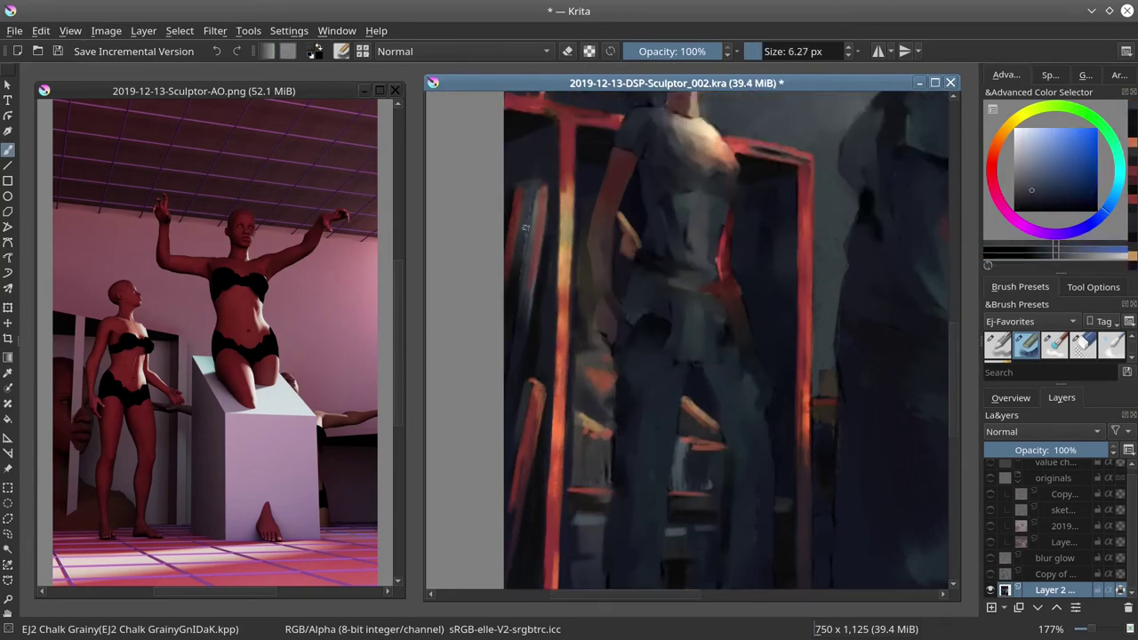
{"action": "left_click", "coordinate": [512, 251], "text": "ctrl"}
{"action": "left_click", "coordinate": [551, 200], "text": "ctrl"}
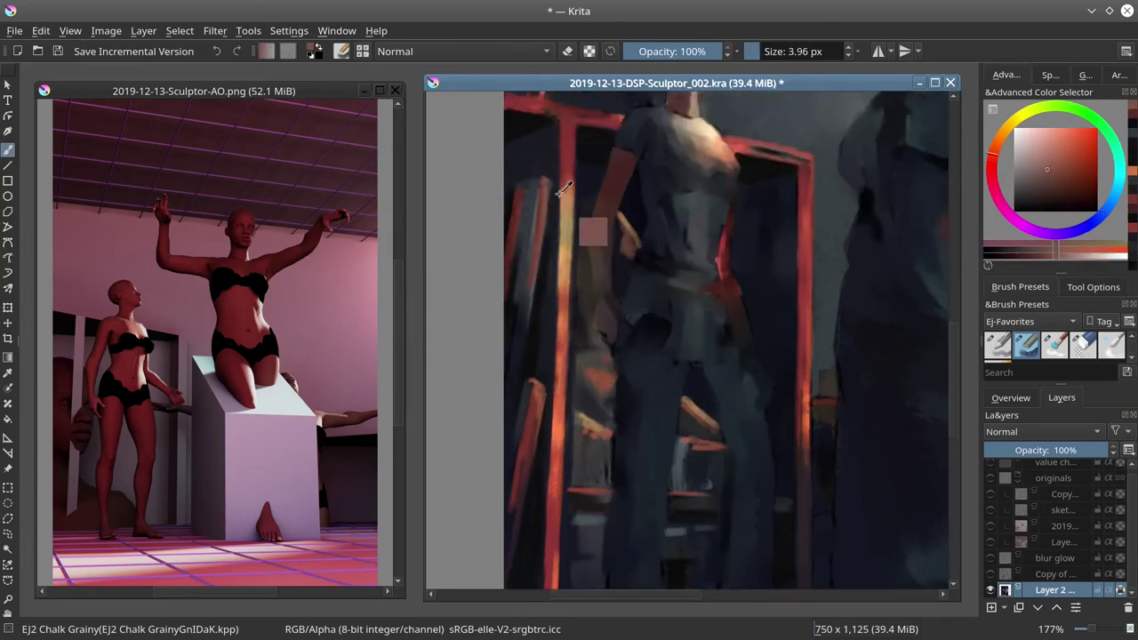
{"action": "left_click_drag", "start_coordinate": [587, 222], "coordinate": [599, 253]}
{"action": "left_click_drag", "start_coordinate": [525, 284], "coordinate": [513, 365]}
{"action": "left_click_drag", "start_coordinate": [544, 258], "coordinate": [551, 183]}
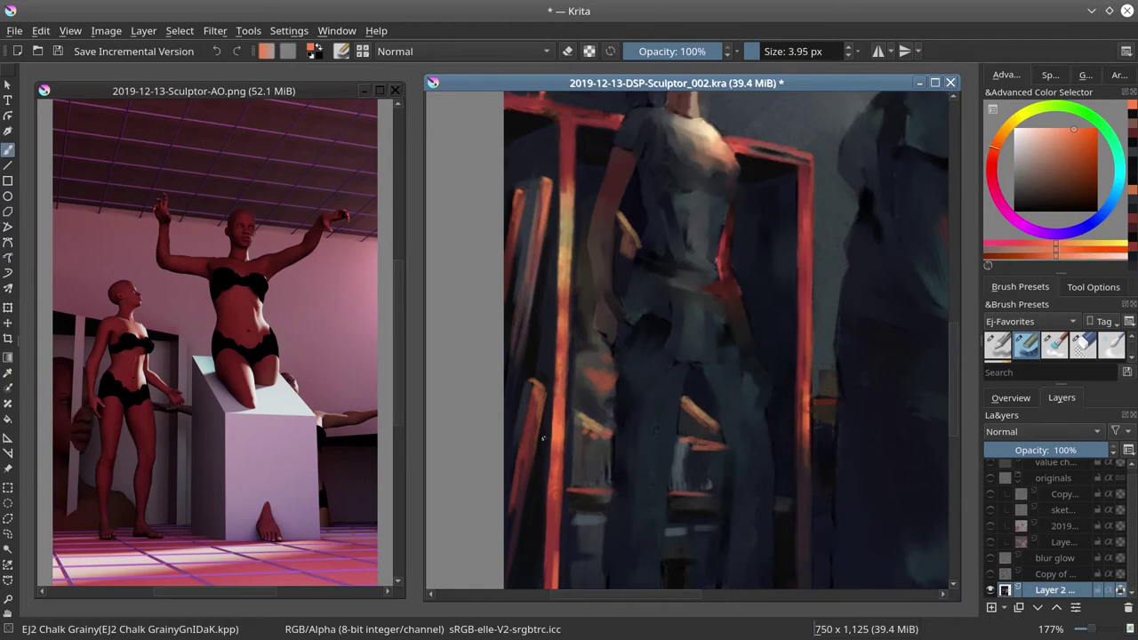
Open the Overview navigator, move the view toward the lower-right, and zoom out
{"action": "left_click", "coordinate": [1022, 398]}
{"action": "left_click_drag", "start_coordinate": [1067, 142], "coordinate": [1057, 178]}
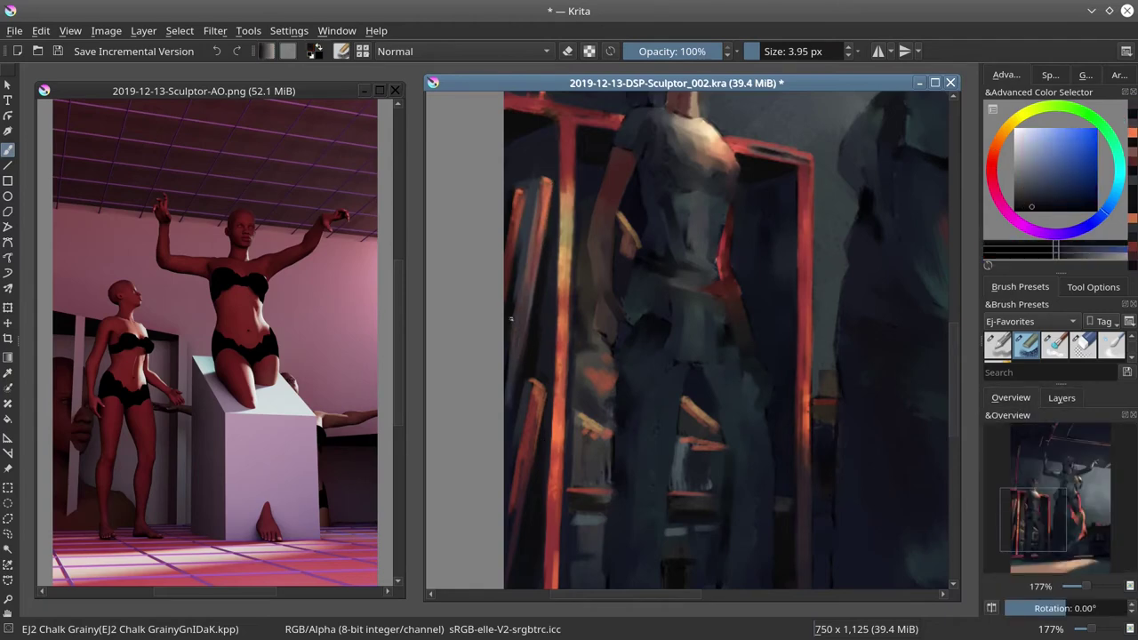
{"action": "left_click_drag", "start_coordinate": [756, 560], "coordinate": [622, 336]}
{"action": "scroll", "coordinate": [622, 335], "scroll_direction": "down", "scroll_amount": 4}
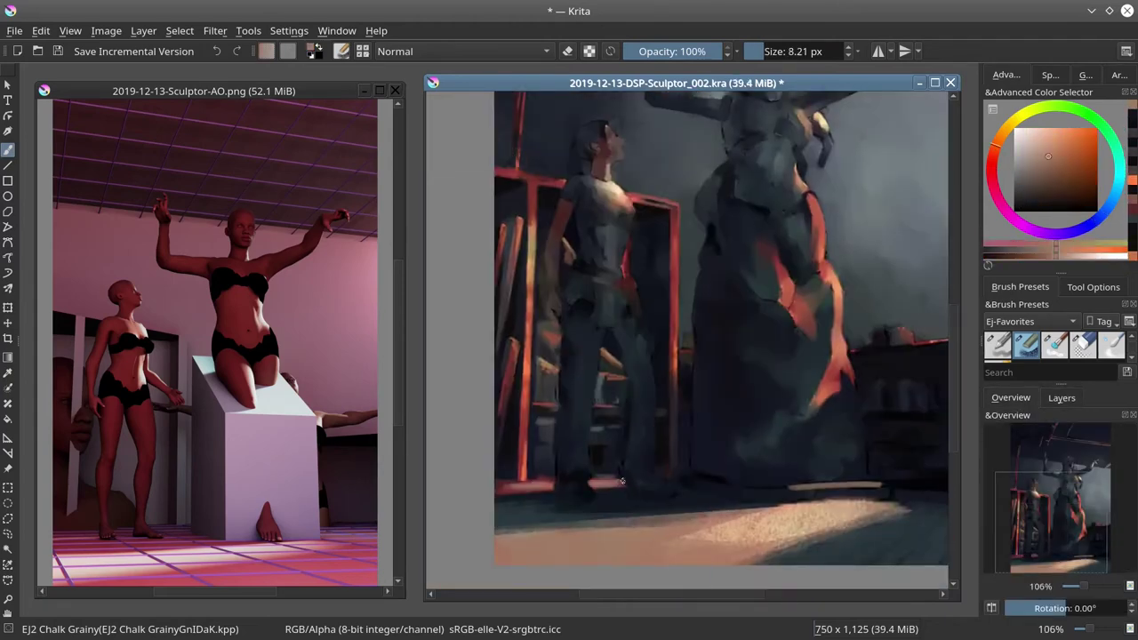
Show the blur glow layer, mirror the view with M, then hide the 'value check' layer
{"action": "left_click", "coordinate": [1061, 398]}
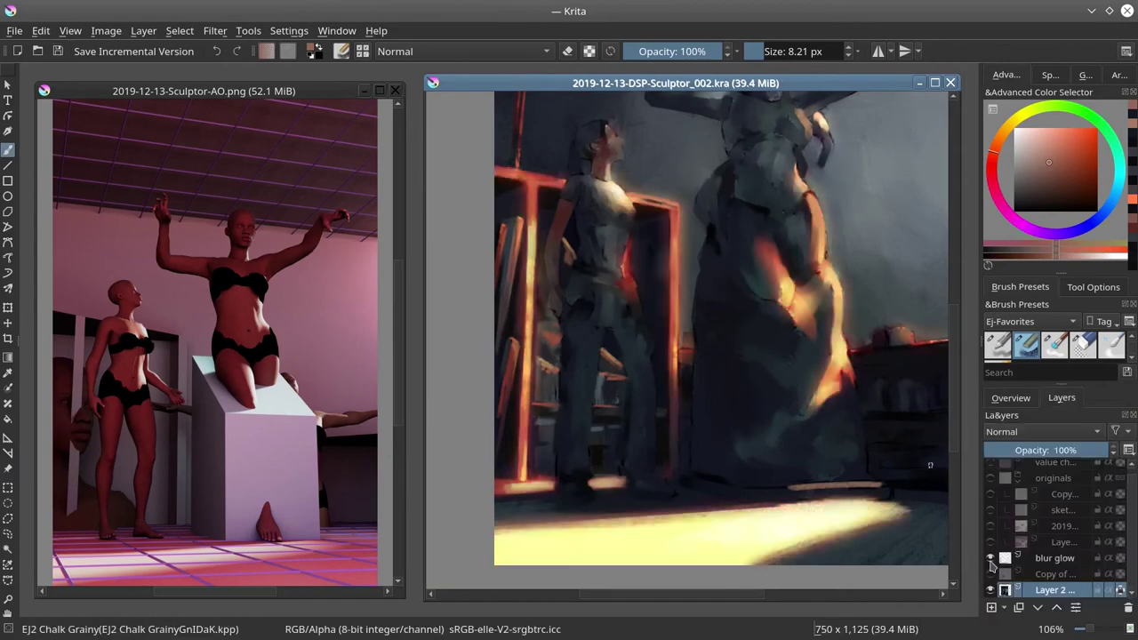
{"action": "left_click", "coordinate": [1002, 398]}
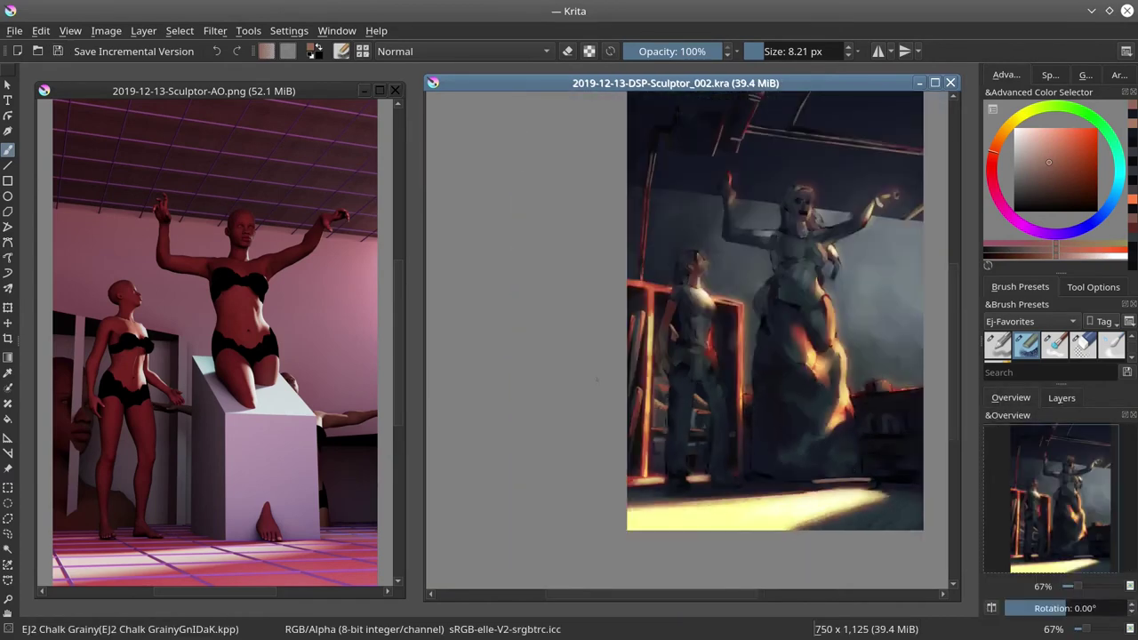
{"action": "key", "text": "m"}
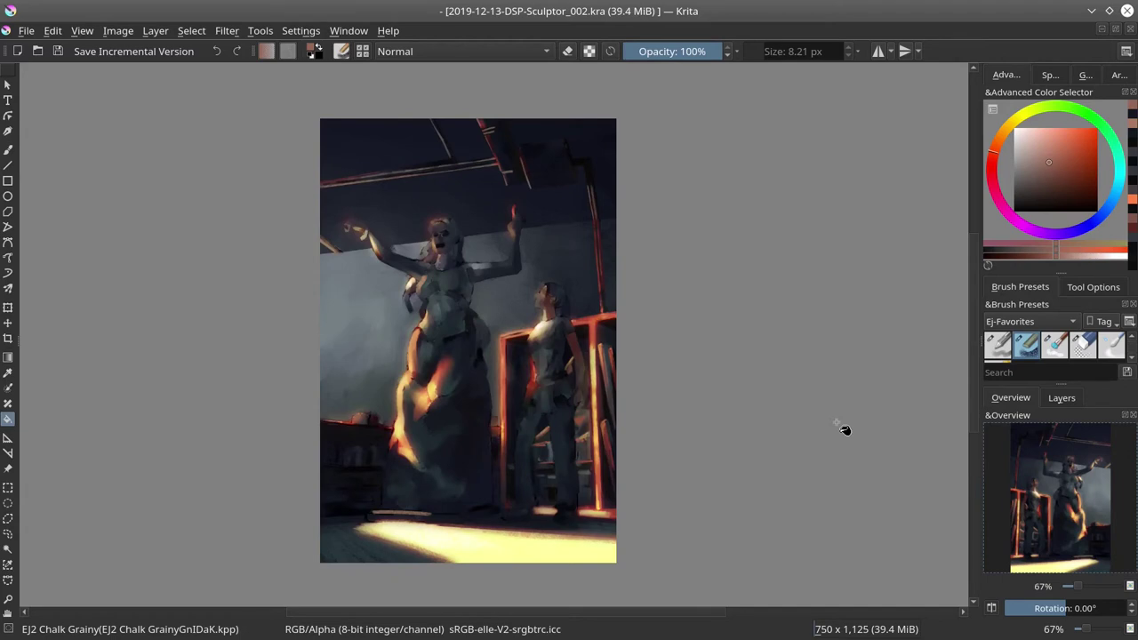
{"action": "left_click", "coordinate": [1061, 398]}
{"action": "left_click", "coordinate": [1011, 400]}
{"action": "left_click", "coordinate": [1061, 397]}
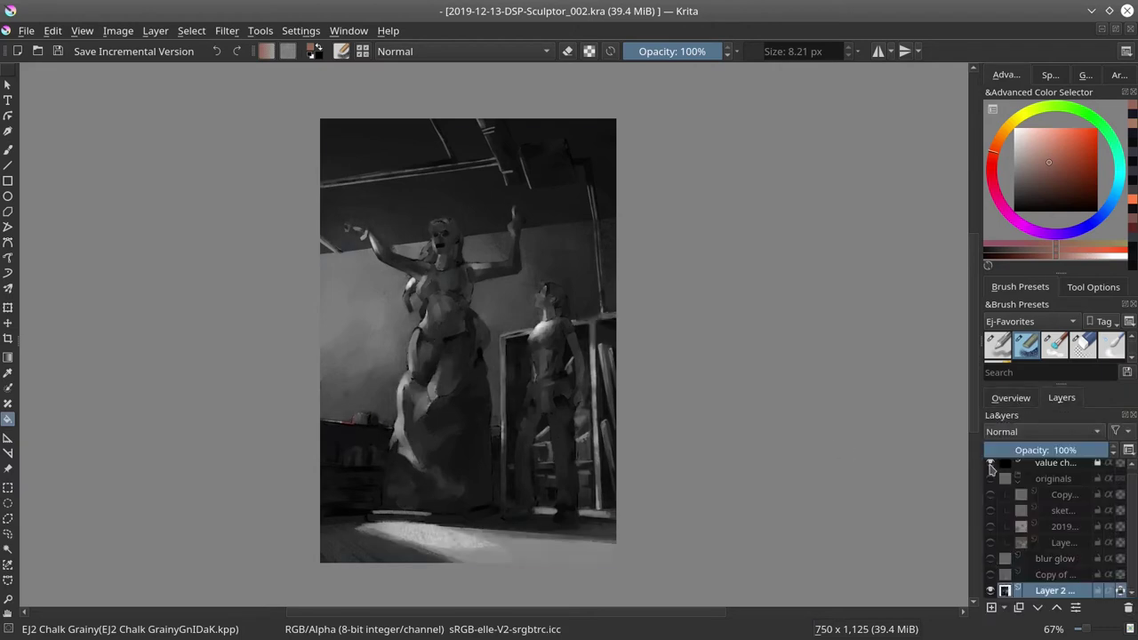
{"action": "scroll", "coordinate": [445, 465], "scroll_direction": "up", "scroll_amount": 5}
{"action": "left_click", "coordinate": [494, 465], "text": "ctrl"}
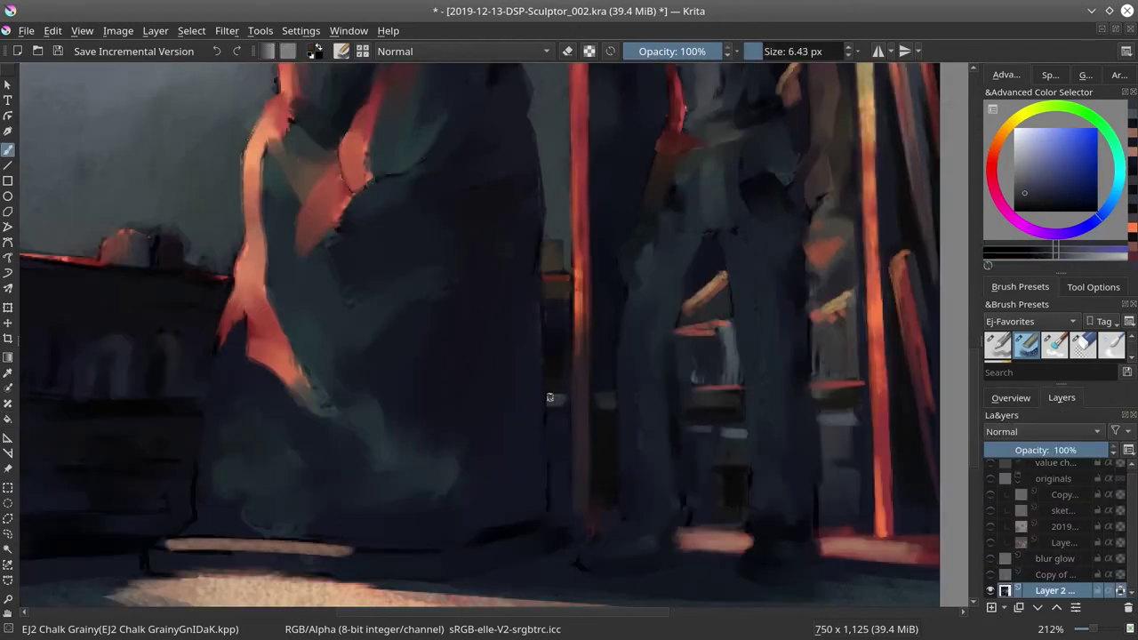
Bring the shelf into view, try Screen blending with the line art toggled, then return to Normal
{"action": "left_click_drag", "start_coordinate": [573, 489], "coordinate": [812, 462]}
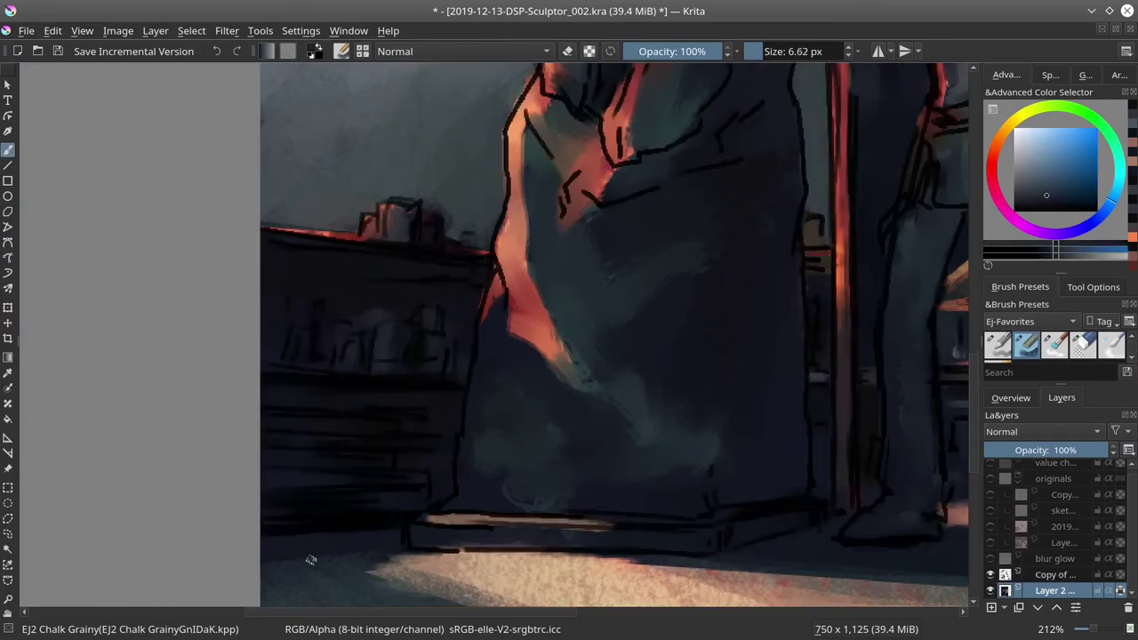
{"action": "left_click", "coordinate": [990, 574]}
{"action": "key", "text": "bracketright"}
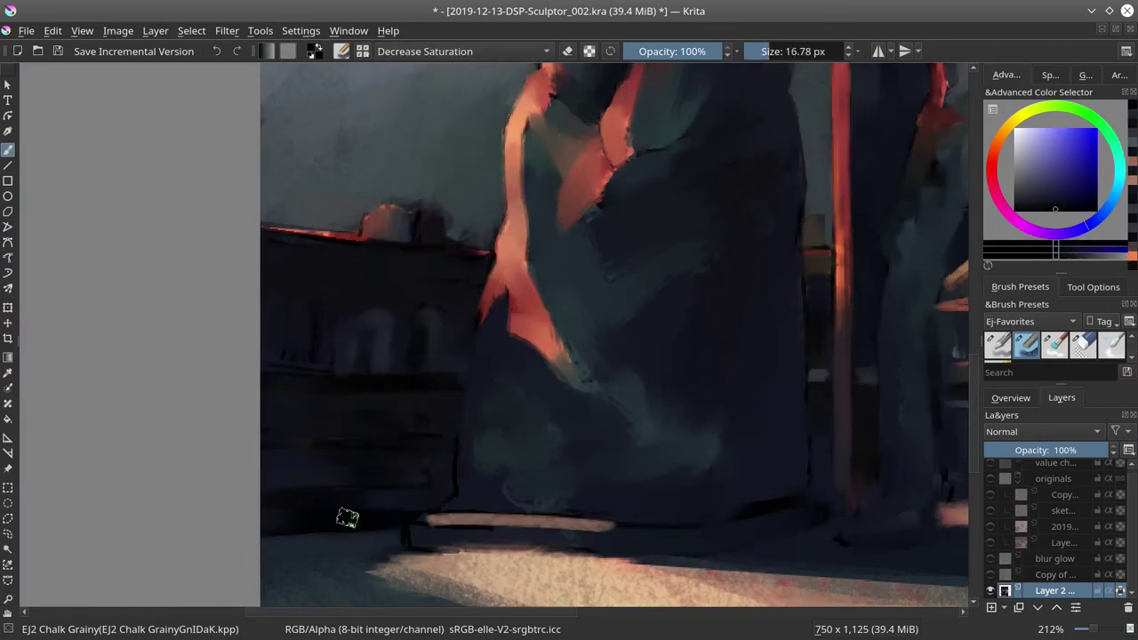
{"action": "left_click", "coordinate": [990, 574]}
{"action": "left_click", "coordinate": [462, 51]}
{"action": "left_click", "coordinate": [418, 158]}
{"action": "key", "text": "bracketleft"}
{"action": "key", "text": "i"}
{"action": "key", "text": "i"}
{"action": "key", "text": "i"}
{"action": "key", "text": "i"}
{"action": "key", "text": "i"}
{"action": "key", "text": "i"}
{"action": "key", "text": "i"}
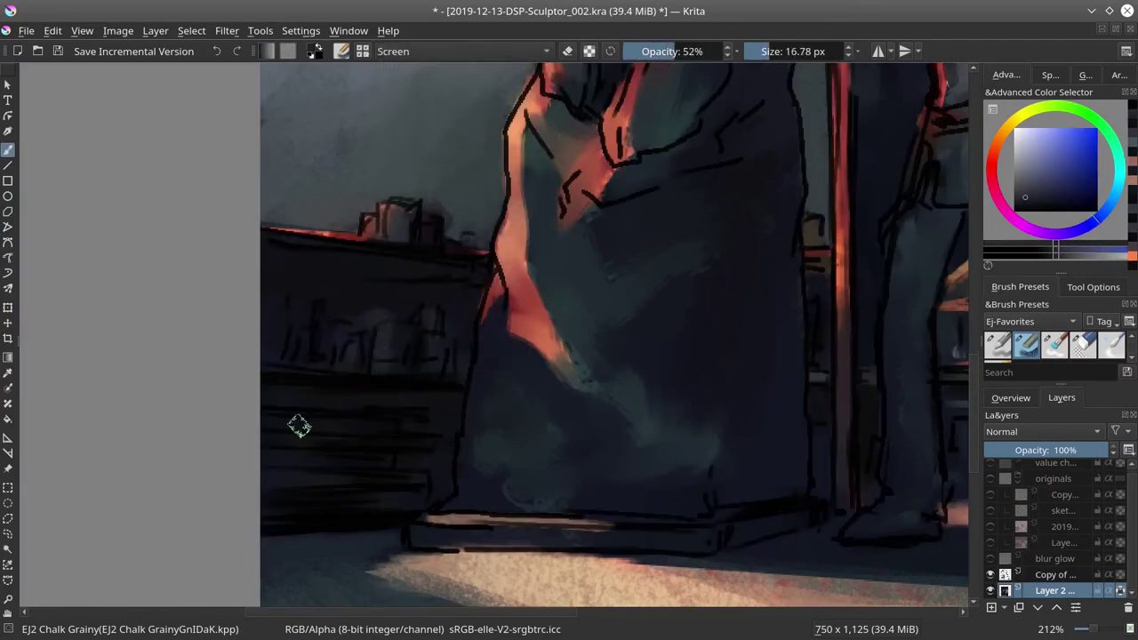
{"action": "left_click", "coordinate": [990, 574]}
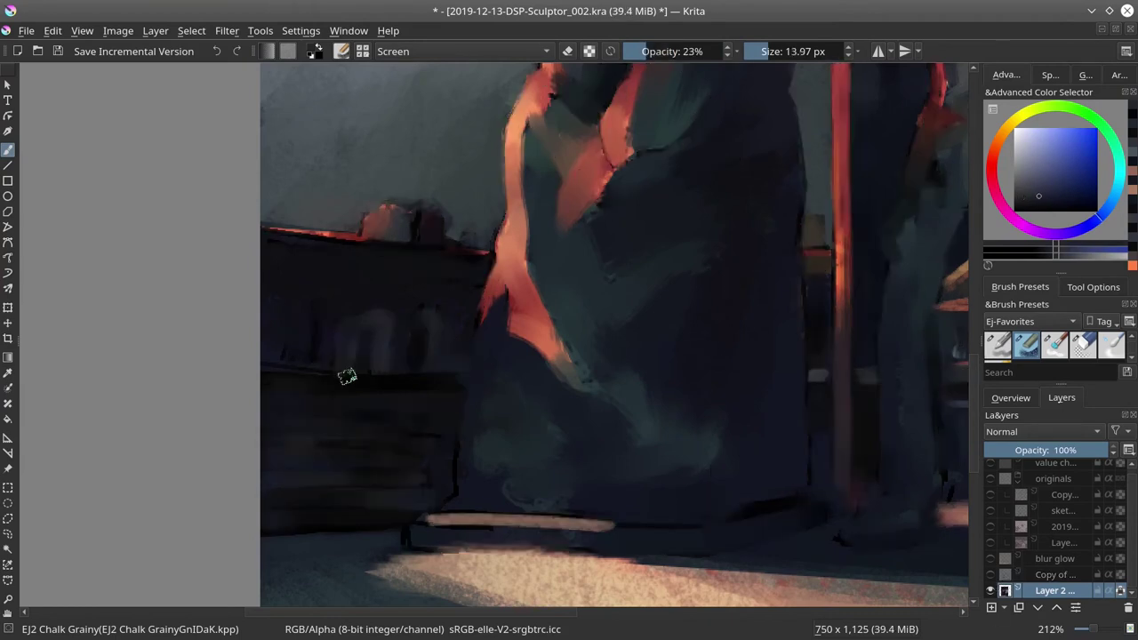
{"action": "left_click", "coordinate": [462, 51]}
{"action": "left_click", "coordinate": [418, 122]}
Paint a light streak across the shelf, trim it with darker blue, and add faint light lines
{"action": "left_click_drag", "start_coordinate": [449, 378], "coordinate": [356, 376]}
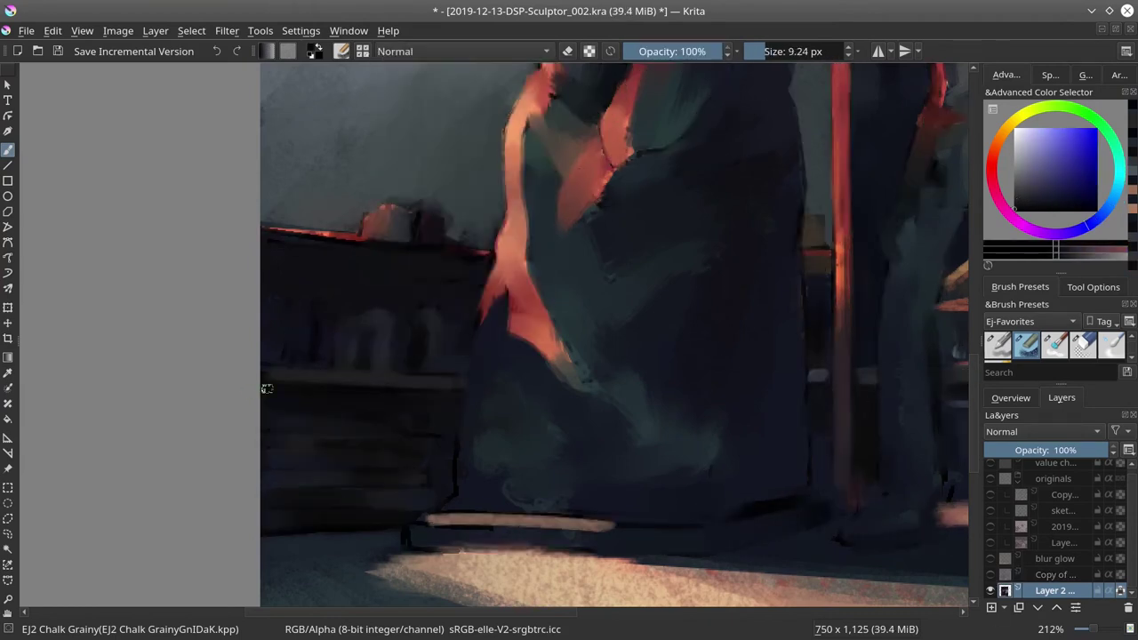
{"action": "left_click", "coordinate": [447, 496], "text": "ctrl"}
{"action": "key", "text": "bracketleft"}
{"action": "mouse_move", "coordinate": [410, 544]}
{"action": "left_mouse_down"}
{"action": "mouse_move", "coordinate": [510, 531]}
{"action": "mouse_move", "coordinate": [464, 540]}
{"action": "mouse_move", "coordinate": [613, 531]}
{"action": "left_mouse_up"}
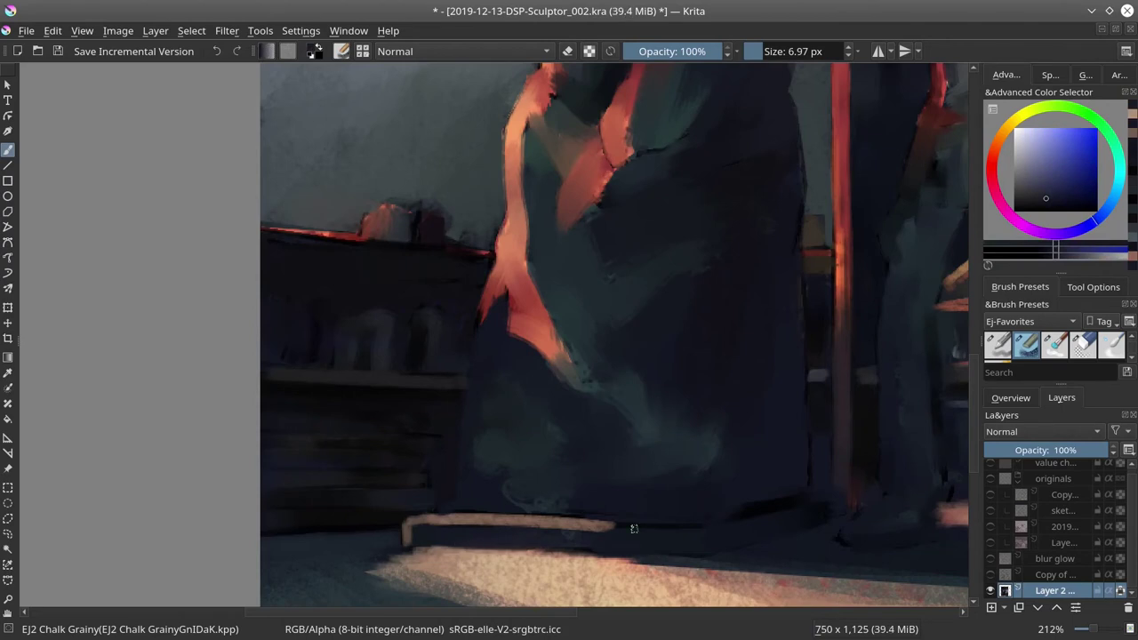
{"action": "left_click", "coordinate": [451, 433], "text": "ctrl"}
{"action": "key", "text": "bracketleft"}
{"action": "key", "text": "bracketleft"}
{"action": "left_click_drag", "start_coordinate": [382, 418], "coordinate": [283, 419]}
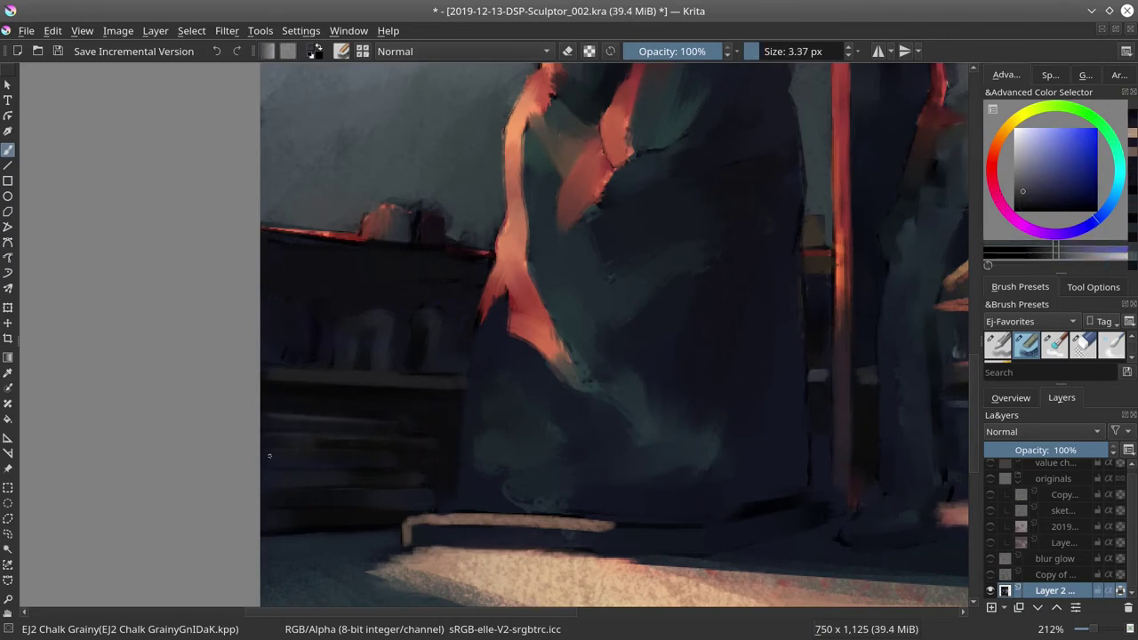
{"action": "left_click_drag", "start_coordinate": [422, 509], "coordinate": [311, 510]}
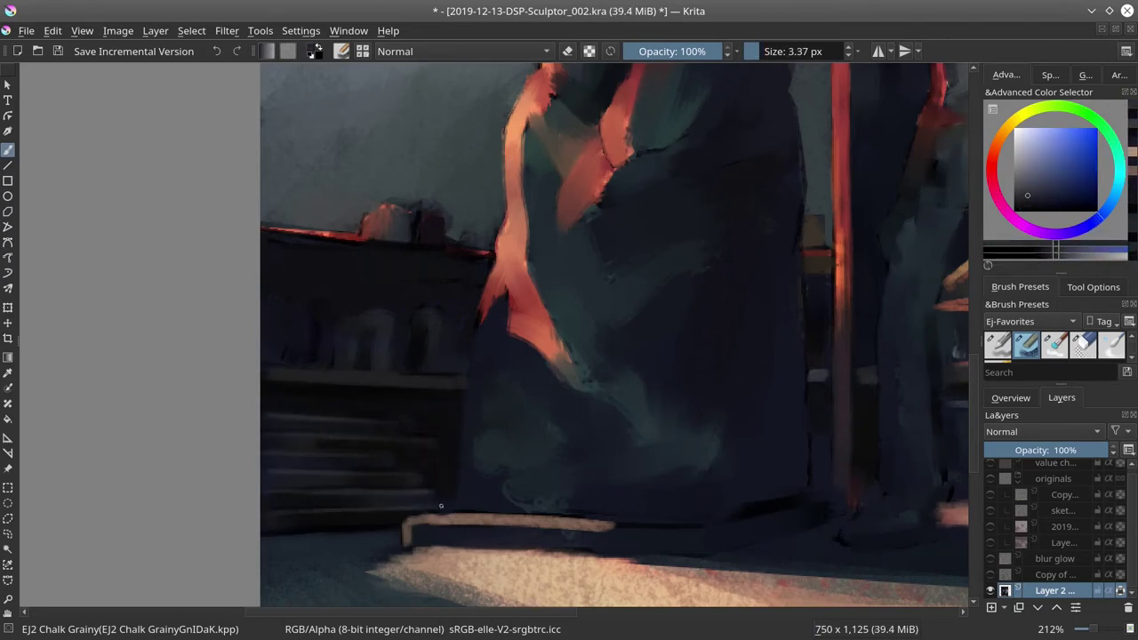
Sample blue-grey and purple-grey tones and touch up small areas and the top of the shelf
{"action": "left_click", "coordinate": [1011, 398]}
{"action": "left_click", "coordinate": [587, 330], "text": "ctrl"}
{"action": "left_click", "coordinate": [284, 213], "text": "ctrl"}
{"action": "key", "text": "bracketright"}
{"action": "key", "text": "bracketright"}
{"action": "key", "text": "bracketright"}
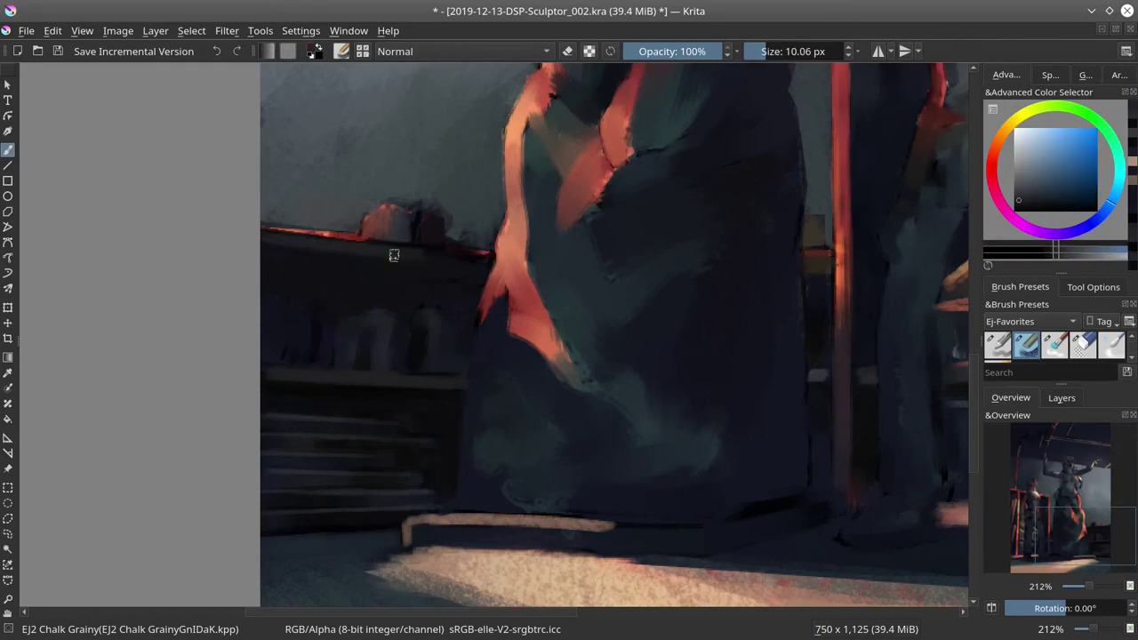
{"action": "key", "text": "bracketleft"}
{"action": "key", "text": "bracketleft"}
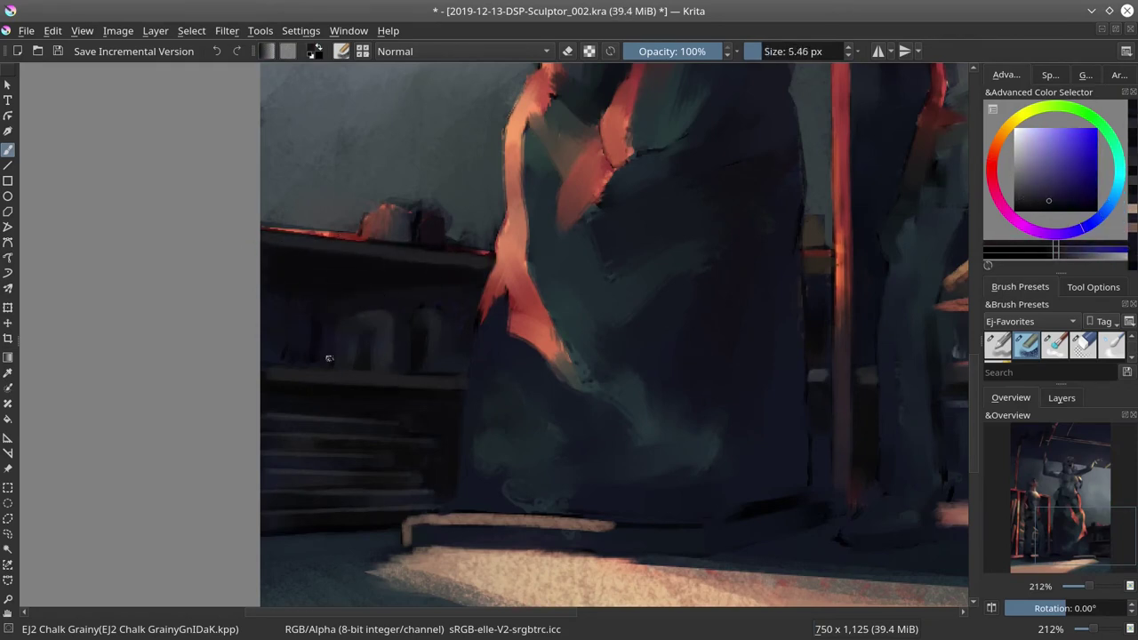
{"action": "left_click", "coordinate": [472, 302], "text": "ctrl"}
{"action": "left_click", "coordinate": [415, 306], "text": "ctrl"}
{"action": "left_click_drag", "start_coordinate": [303, 325], "coordinate": [299, 340]}
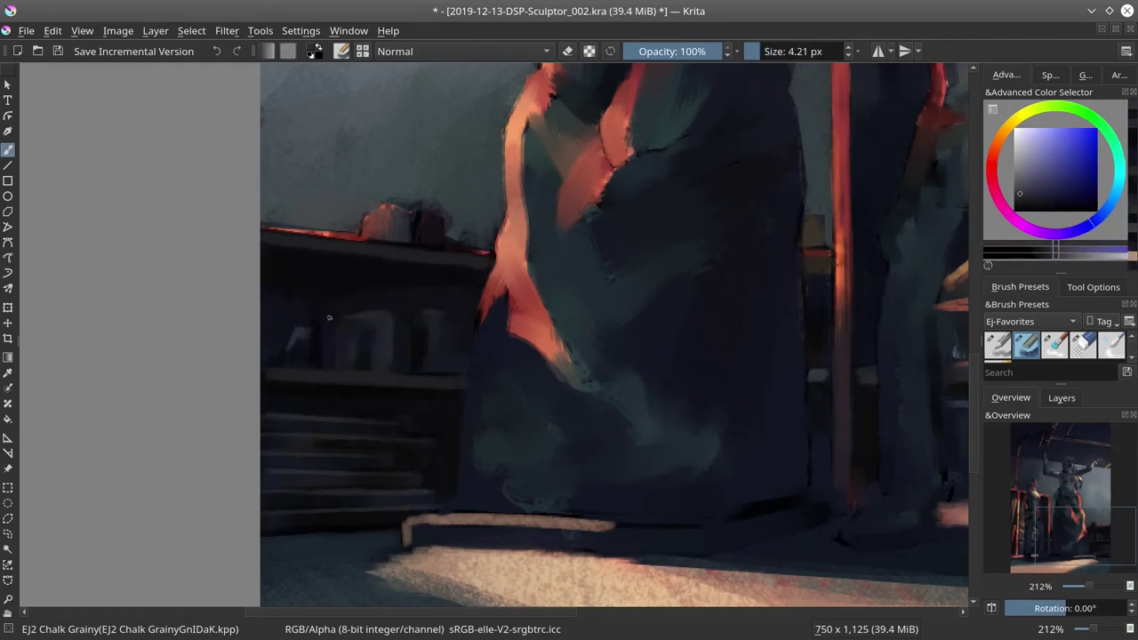
{"action": "key", "text": "bracketleft"}
{"action": "left_click_drag", "start_coordinate": [349, 233], "coordinate": [391, 214]}
Repaint the shelf's top edge in light cyan, sample dark blue and purple, and save the painting
{"action": "left_click", "coordinate": [475, 300], "text": "ctrl"}
{"action": "key", "text": "bracketright"}
{"action": "key", "text": "bracketright"}
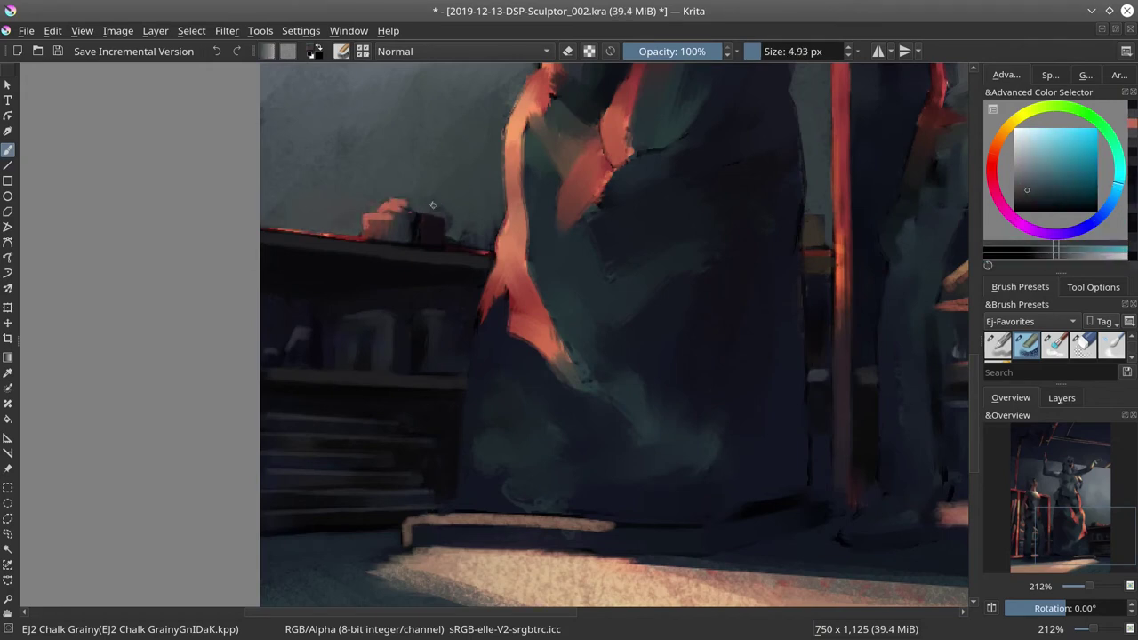
{"action": "left_click", "coordinate": [436, 226], "text": "ctrl"}
{"action": "key", "text": "bracketleft"}
{"action": "key", "text": "bracketleft"}
{"action": "left_click_drag", "start_coordinate": [267, 233], "coordinate": [364, 233]}
{"action": "left_click", "coordinate": [437, 247], "text": "ctrl"}
{"action": "left_click", "coordinate": [414, 224], "text": "ctrl"}
{"action": "key", "text": "bracketright"}
{"action": "key", "text": "bracketright"}
{"action": "key", "text": "bracketright"}
{"action": "key", "text": "bracketright"}
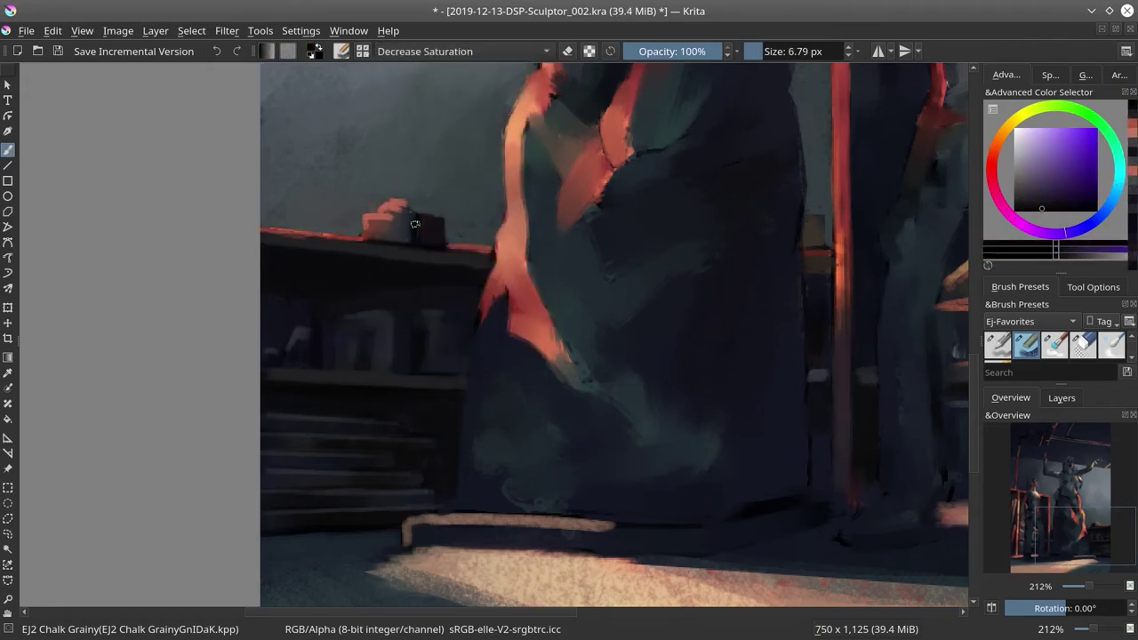
{"action": "left_click", "coordinate": [57, 53]}
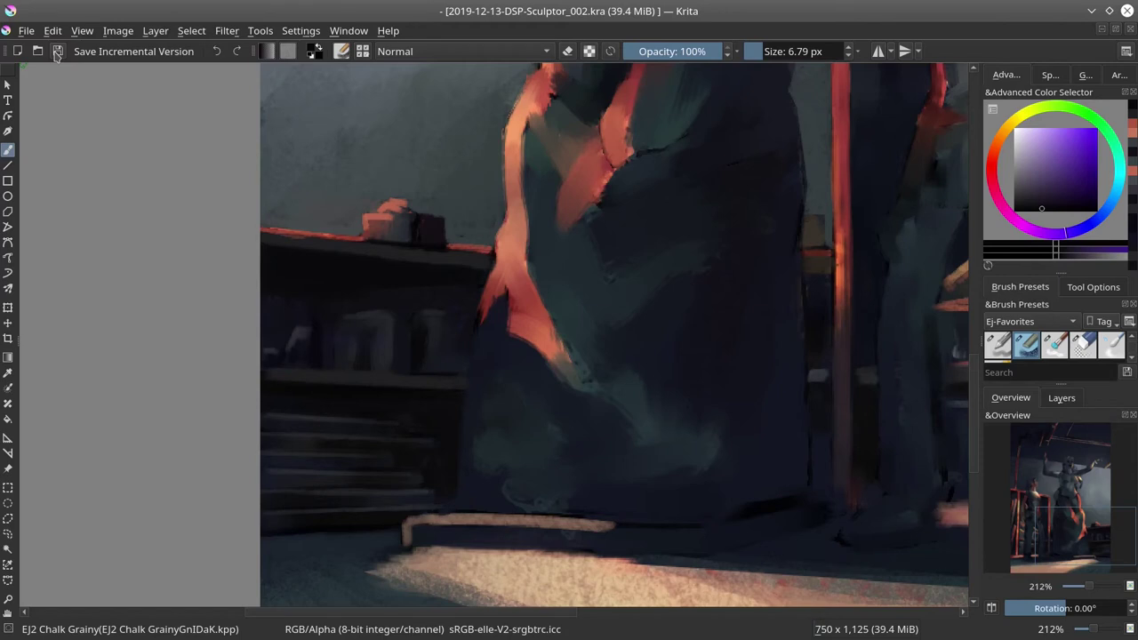
Add a short light stroke on the floor, sample a dark orange, and mirror the view
{"action": "key", "text": "2"}
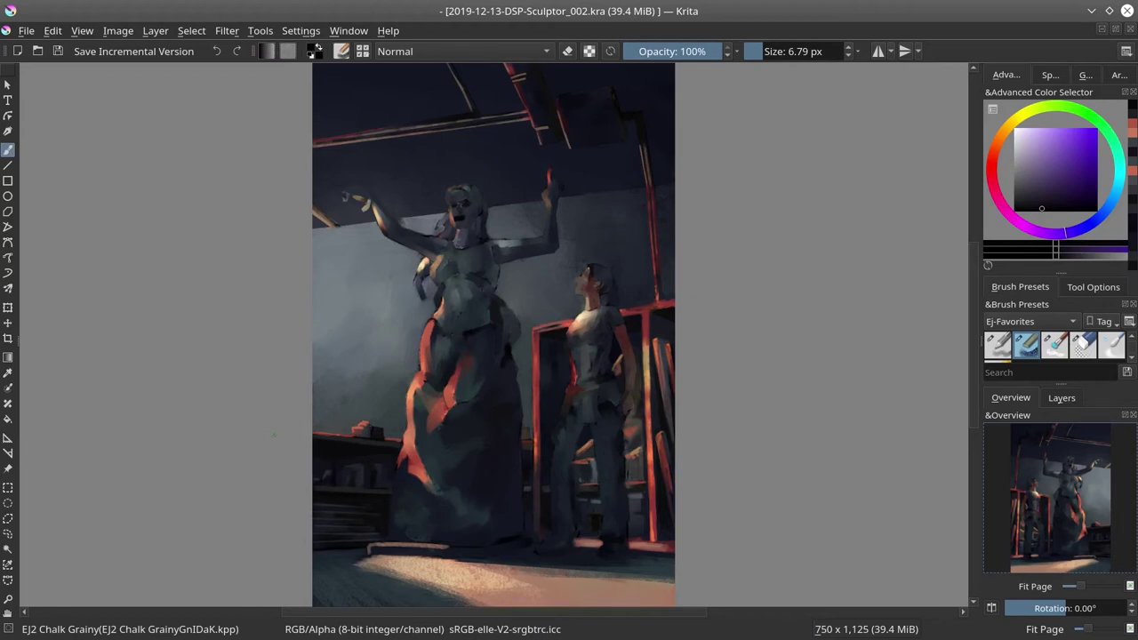
{"action": "scroll", "coordinate": [432, 465], "scroll_direction": "up", "scroll_amount": 5}
{"action": "left_click_drag", "start_coordinate": [409, 457], "coordinate": [465, 459]}
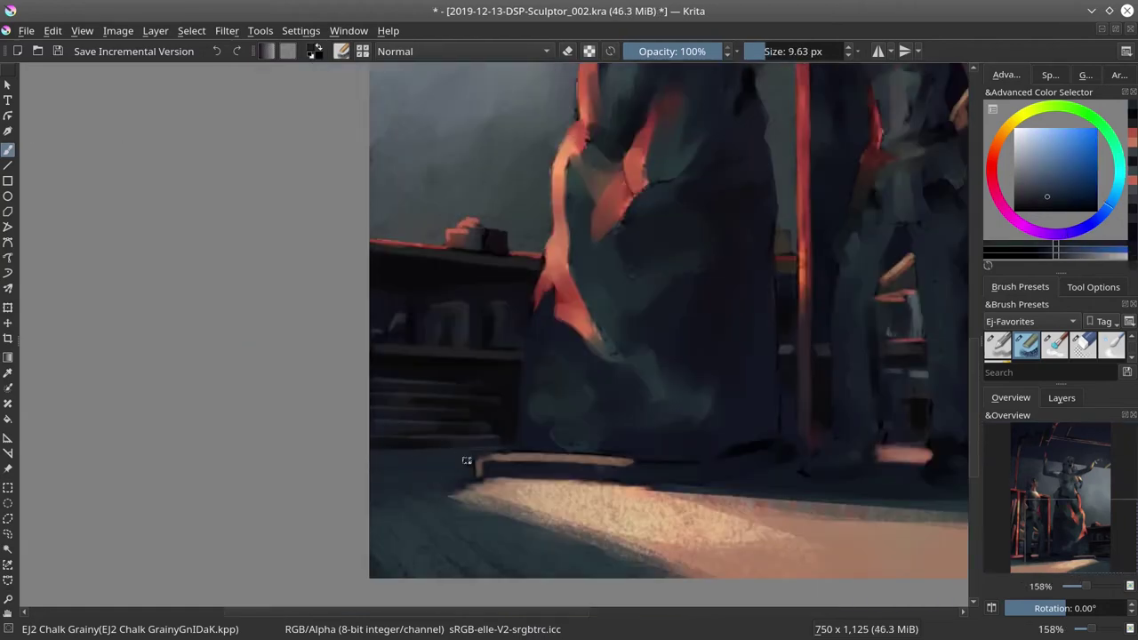
{"action": "left_click", "coordinate": [381, 477], "text": "ctrl"}
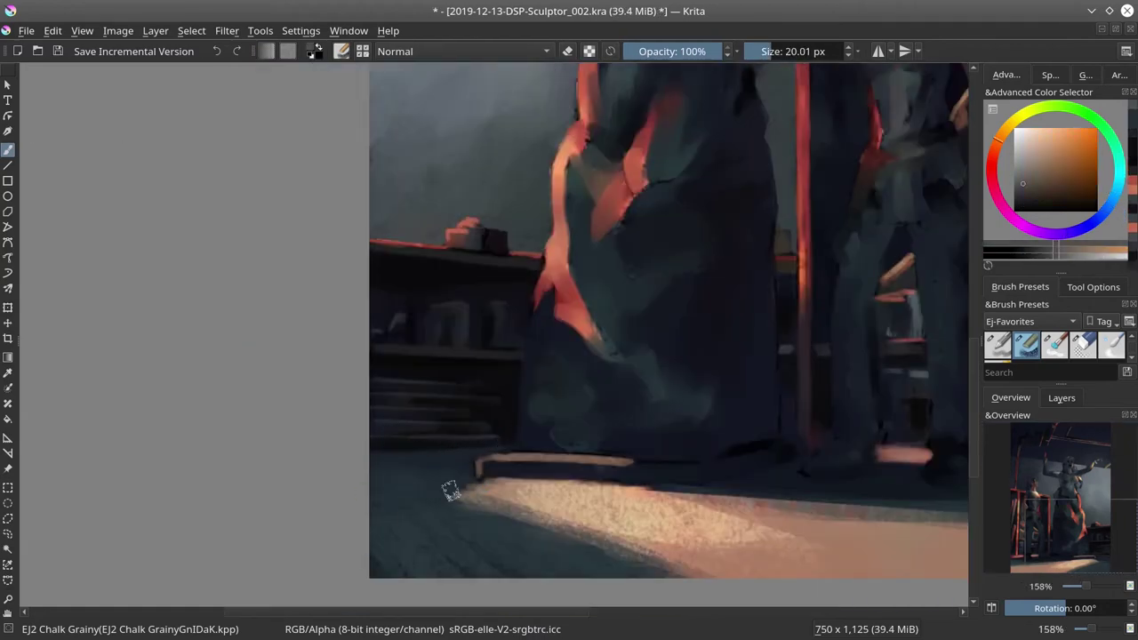
{"action": "scroll", "coordinate": [528, 511], "scroll_direction": "down", "scroll_amount": 4}
{"action": "key", "text": "m"}
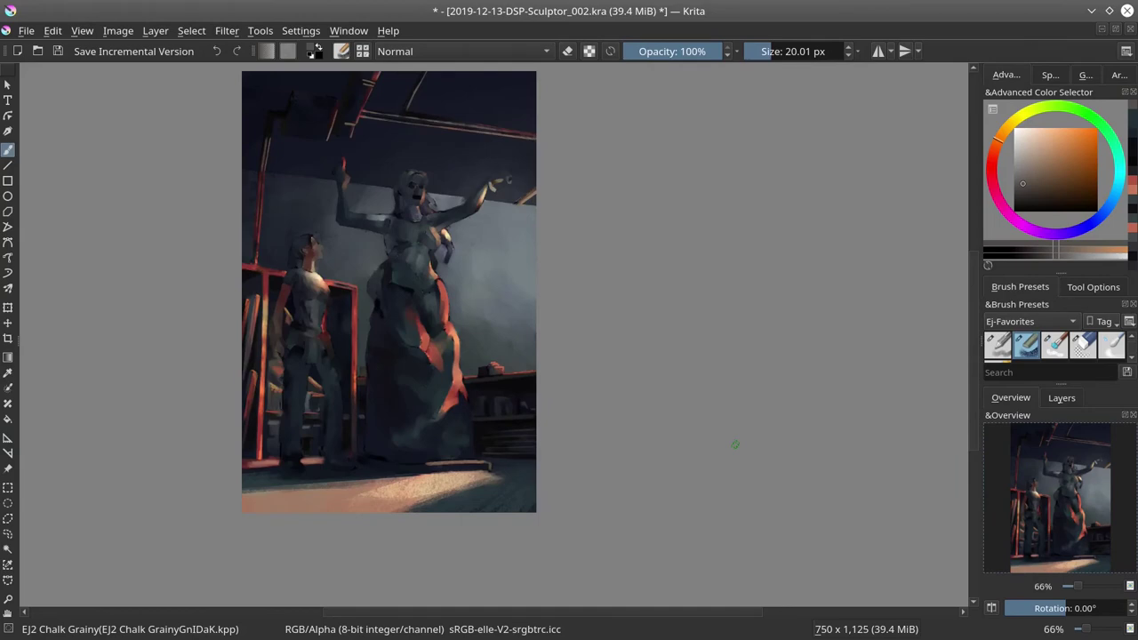
Turn on the blur glow layer and try a hue shift, cancelling it to keep the orange
{"action": "left_click", "coordinate": [1061, 397]}
{"action": "left_click", "coordinate": [990, 558]}
{"action": "left_click", "coordinate": [1054, 558]}
{"action": "key", "text": "ctrl+u"}
{"action": "left_click_drag", "start_coordinate": [810, 247], "coordinate": [729, 255]}
{"action": "key", "text": "Escape"}
{"action": "left_click", "coordinate": [1028, 399]}
Zoom out and switch to an enlarged EJ4 Eraser Circle in erase mode
{"action": "left_click", "coordinate": [1061, 397]}
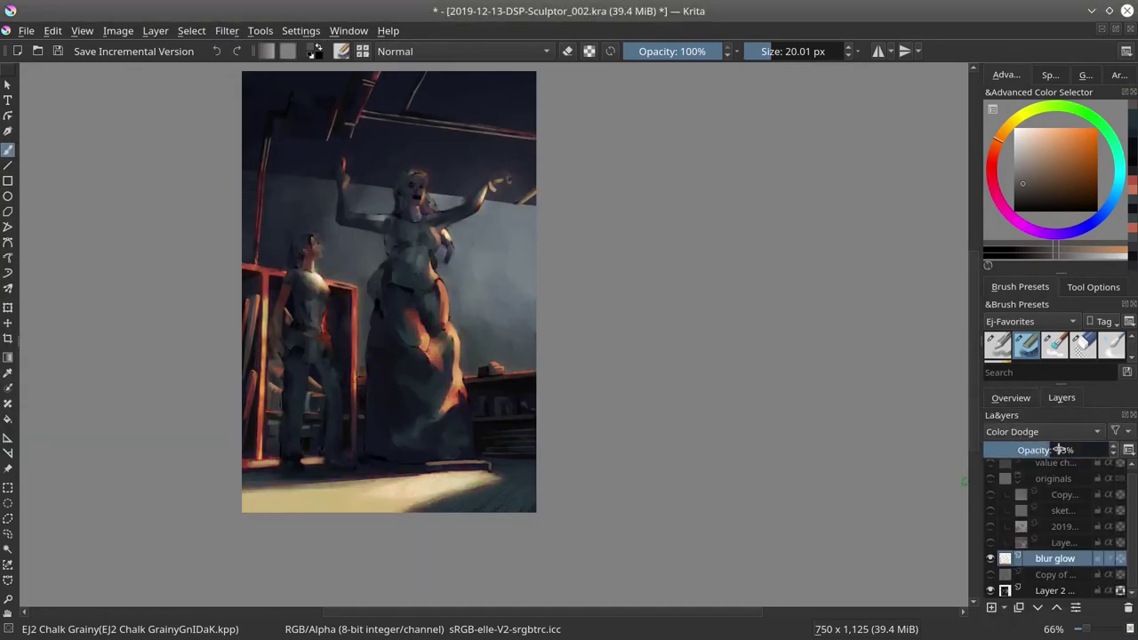
{"action": "key", "text": "minus"}
{"action": "key", "text": "minus"}
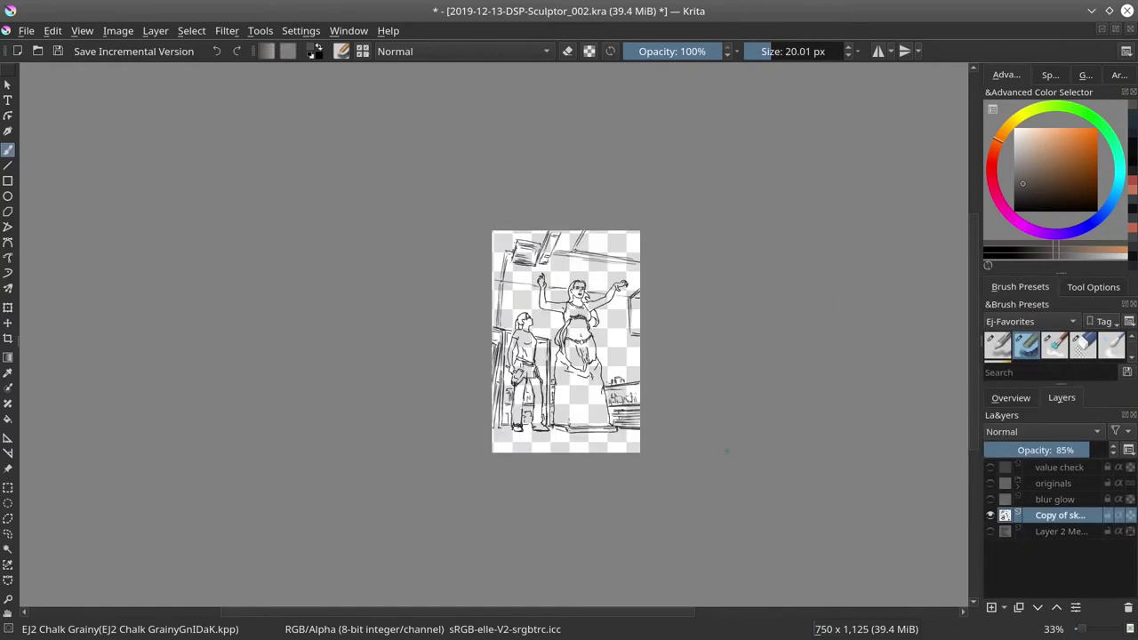
{"action": "key", "text": "ctrl+s"}
{"action": "key", "text": "e"}
{"action": "scroll", "coordinate": [565, 341], "scroll_direction": "up", "scroll_amount": 3}
{"action": "key", "text": "bracketright"}
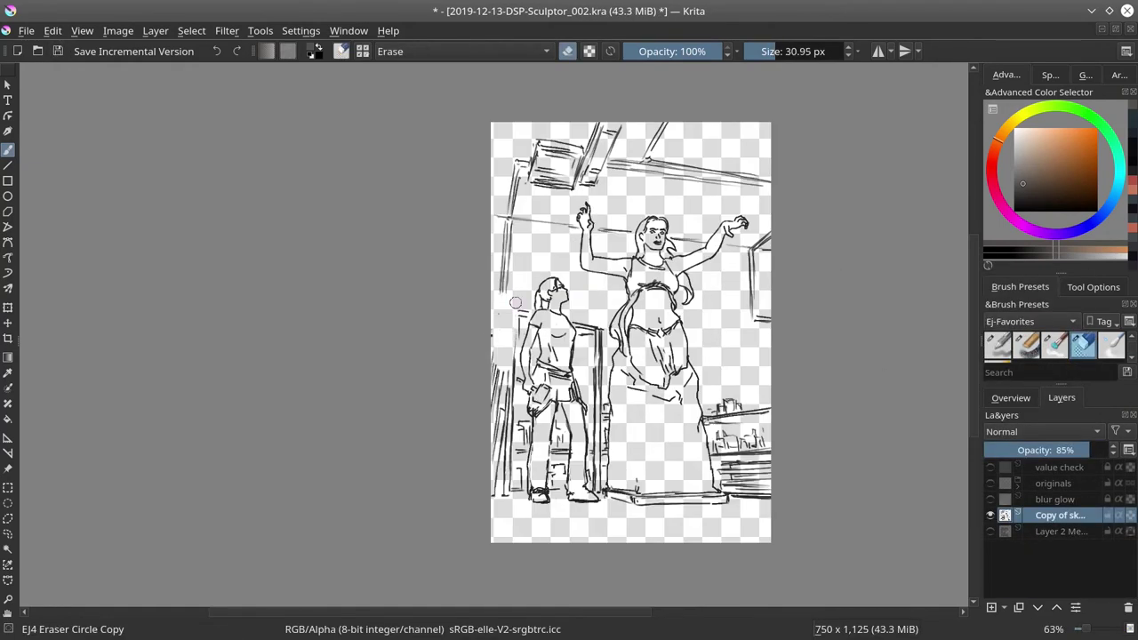
Erase the stray lines beside the woman, the pole, ceiling beams and right window frame
{"action": "mouse_move", "coordinate": [511, 319]}
{"action": "left_mouse_down"}
{"action": "mouse_move", "coordinate": [511, 408]}
{"action": "mouse_move", "coordinate": [524, 445]}
{"action": "left_mouse_up"}
{"action": "left_click_drag", "start_coordinate": [502, 374], "coordinate": [511, 484]}
{"action": "mouse_move", "coordinate": [560, 435]}
{"action": "left_mouse_down"}
{"action": "mouse_move", "coordinate": [592, 477]}
{"action": "mouse_move", "coordinate": [591, 325]}
{"action": "left_mouse_up"}
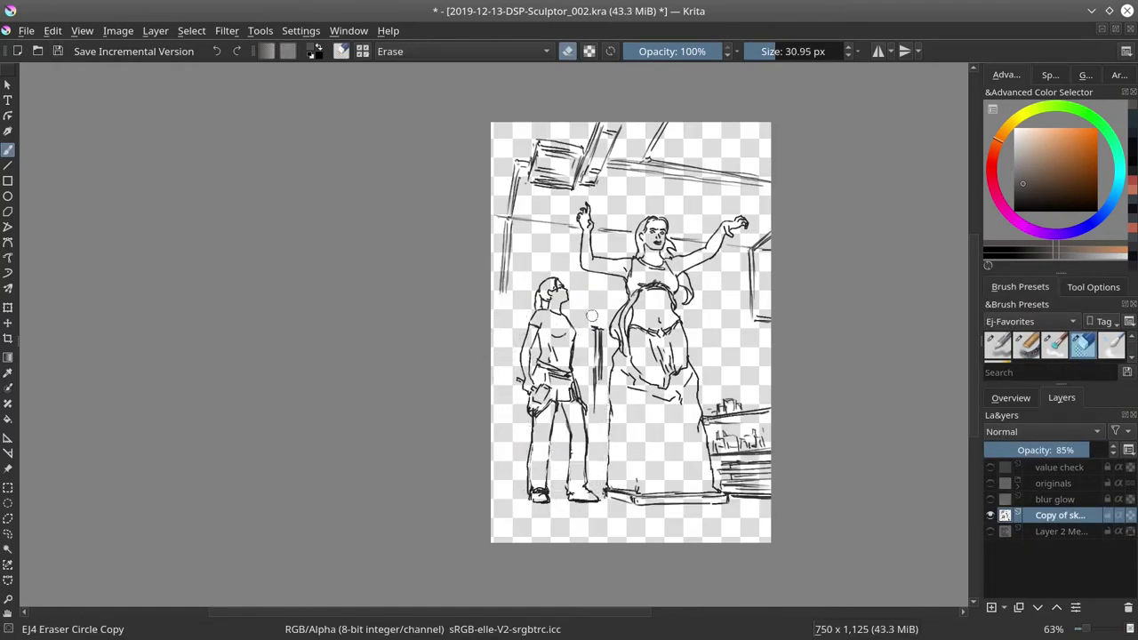
{"action": "left_click_drag", "start_coordinate": [533, 284], "coordinate": [511, 169]}
{"action": "key", "text": "bracketright"}
{"action": "left_click_drag", "start_coordinate": [622, 355], "coordinate": [585, 440]}
{"action": "mouse_move", "coordinate": [498, 266]}
{"action": "left_mouse_down"}
{"action": "mouse_move", "coordinate": [551, 213]}
{"action": "mouse_move", "coordinate": [583, 303]}
{"action": "left_mouse_up"}
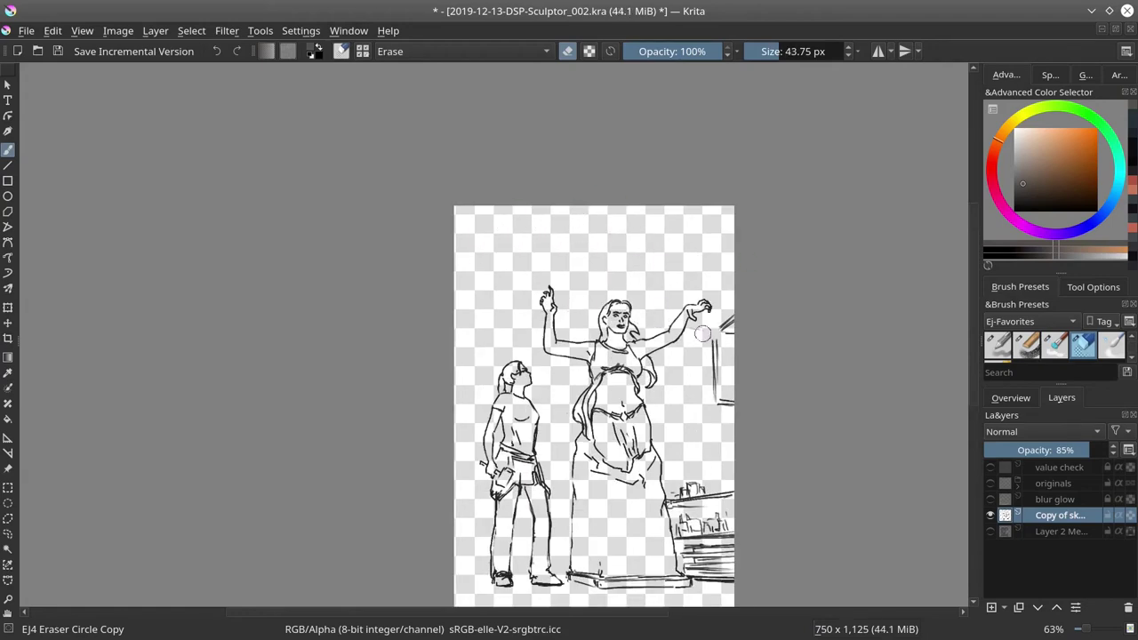
{"action": "mouse_move", "coordinate": [702, 334]}
{"action": "left_mouse_down"}
{"action": "mouse_move", "coordinate": [728, 316]}
{"action": "mouse_move", "coordinate": [658, 356]}
{"action": "mouse_move", "coordinate": [679, 438]}
{"action": "mouse_move", "coordinate": [678, 367]}
{"action": "mouse_move", "coordinate": [715, 298]}
{"action": "left_mouse_up"}
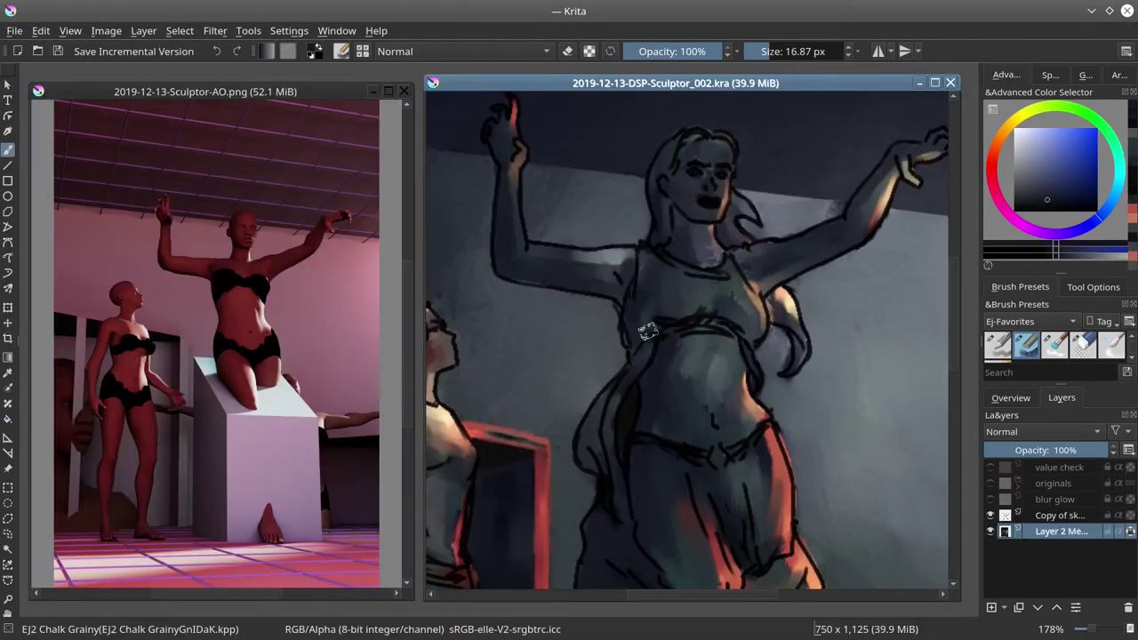
Paint a fine light edge along the raised arm with a small brush, then save
{"action": "key", "text": "bracketleft"}
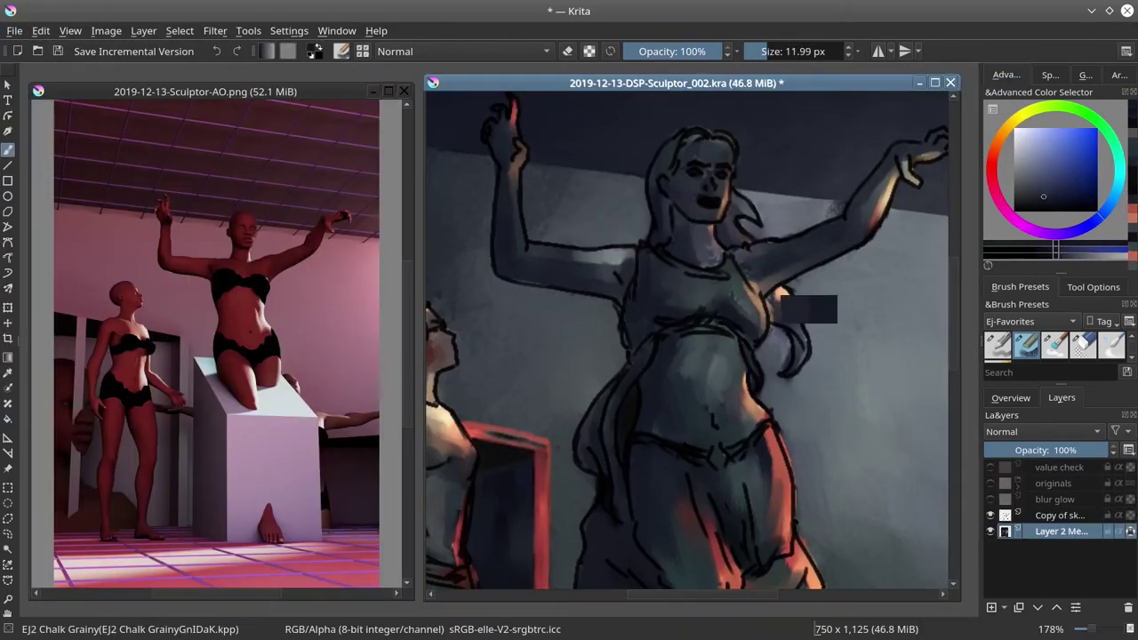
{"action": "key", "text": "bracketleft"}
{"action": "key", "text": "bracketleft"}
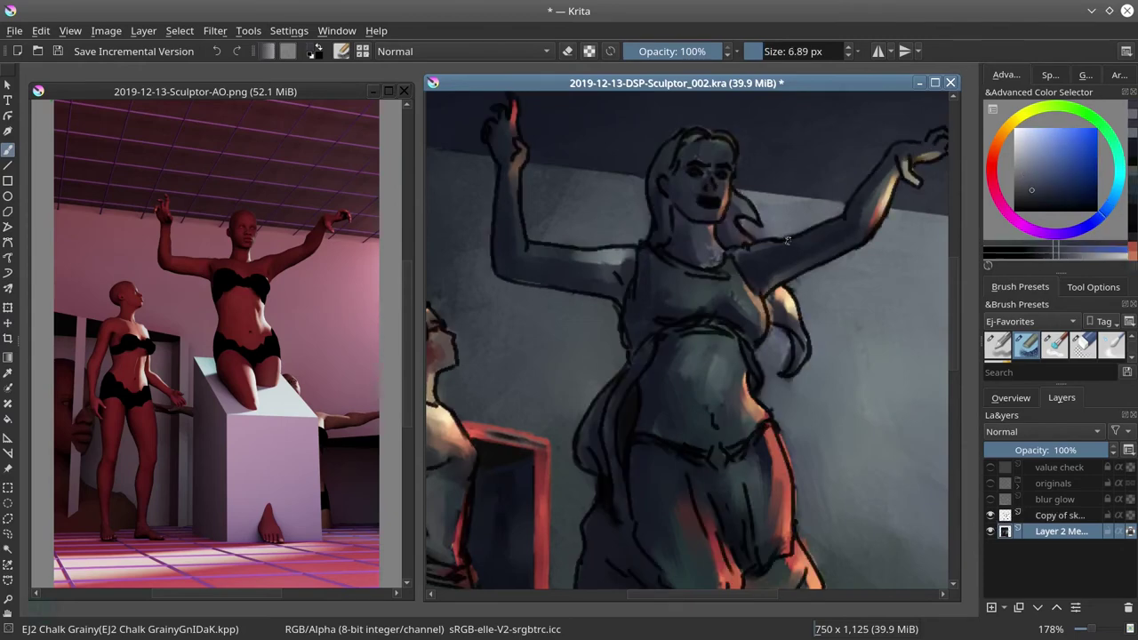
{"action": "key", "text": "bracketleft"}
{"action": "left_click_drag", "start_coordinate": [892, 176], "coordinate": [767, 291]}
{"action": "left_click", "coordinate": [990, 514]}
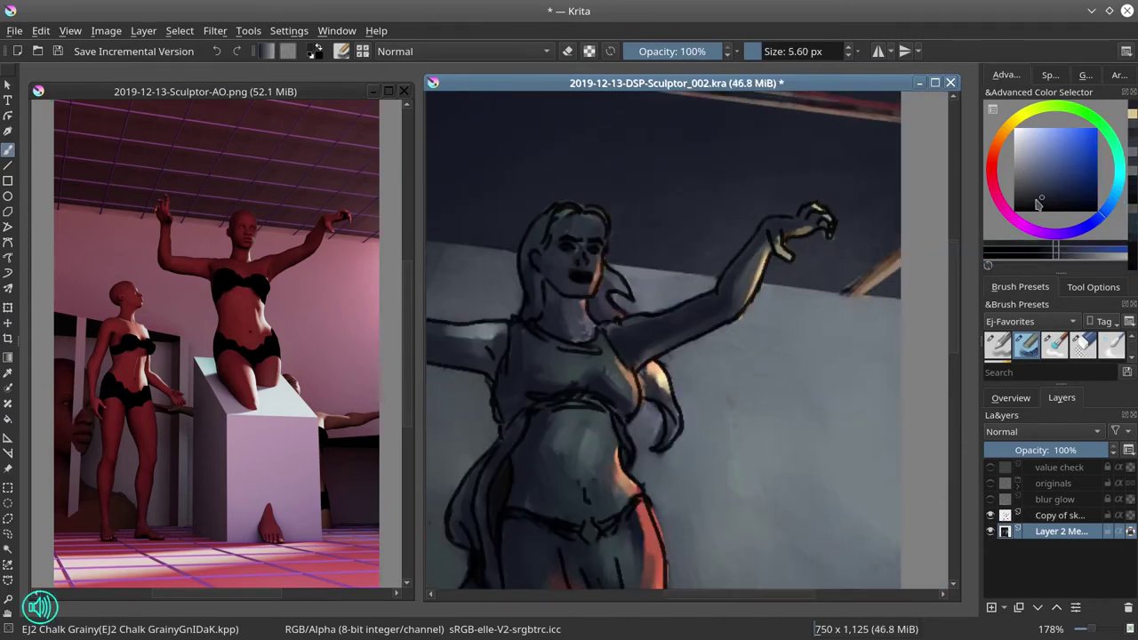
{"action": "key", "text": "bracketright"}
{"action": "key", "text": "bracketright"}
{"action": "key", "text": "bracketright"}
{"action": "key", "text": "bracketright"}
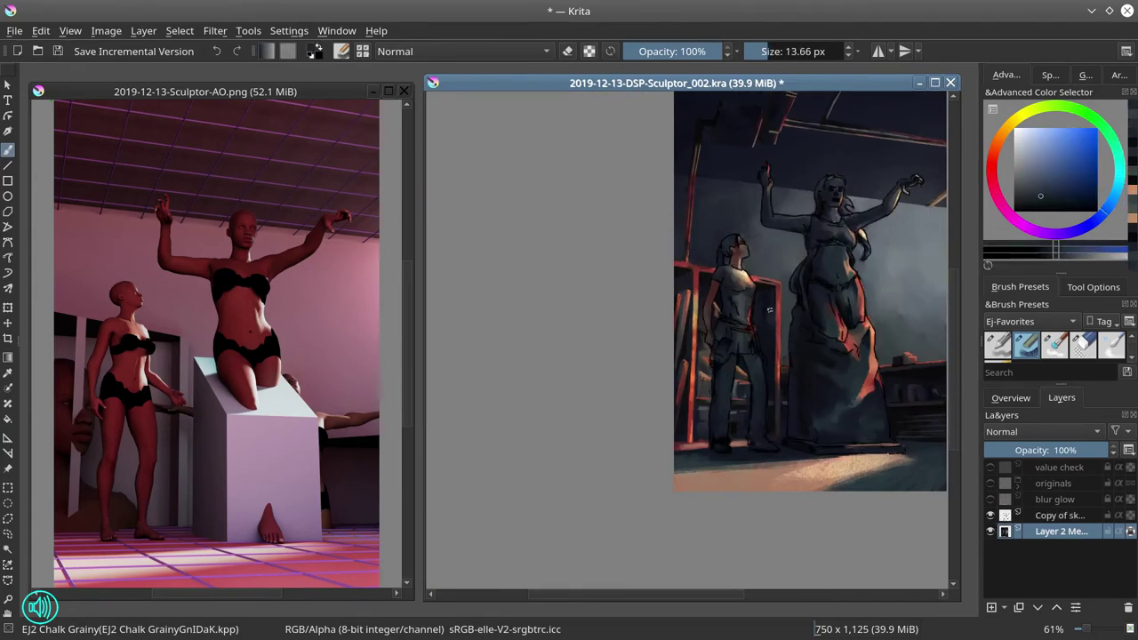
{"action": "left_click", "coordinate": [58, 51]}
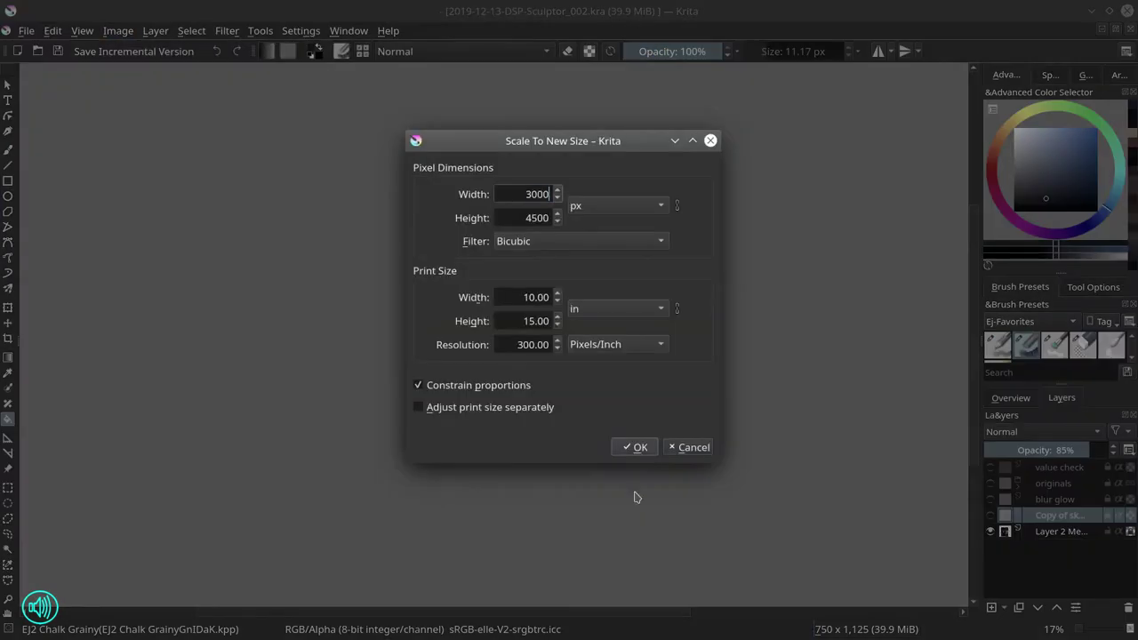
Apply the 3000 × 4500 px upscale, save, and paint red strokes along the woman's belt
{"action": "left_click", "coordinate": [632, 448]}
{"action": "key", "text": "ctrl+s"}
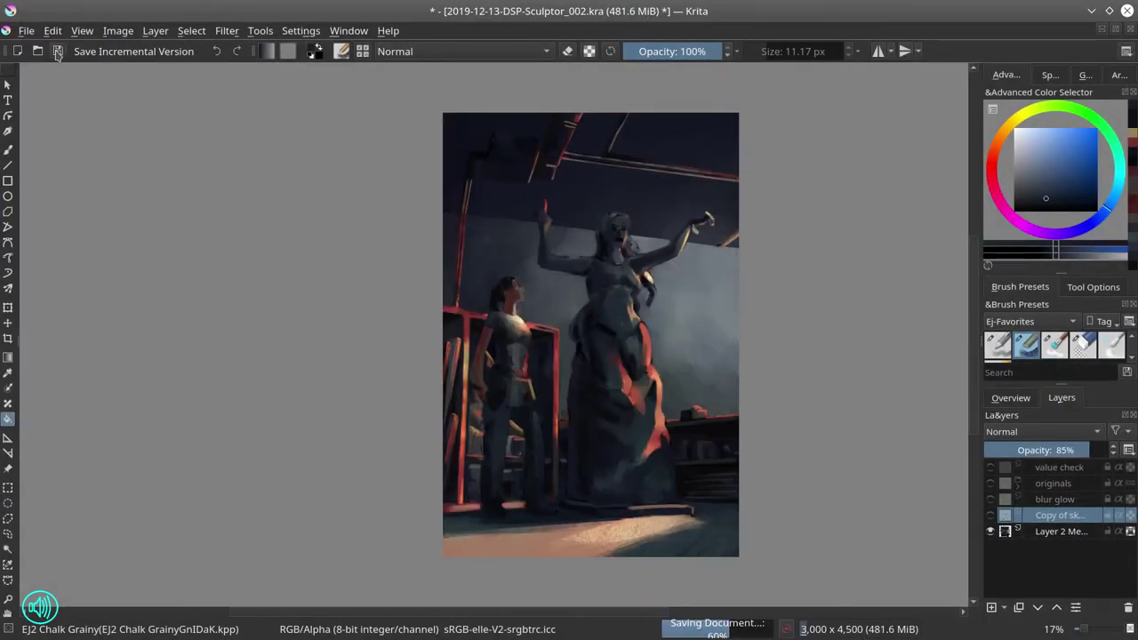
{"action": "key", "text": "b"}
{"action": "key", "text": "Page_Down"}
{"action": "scroll", "coordinate": [512, 381], "scroll_direction": "up", "scroll_amount": 5}
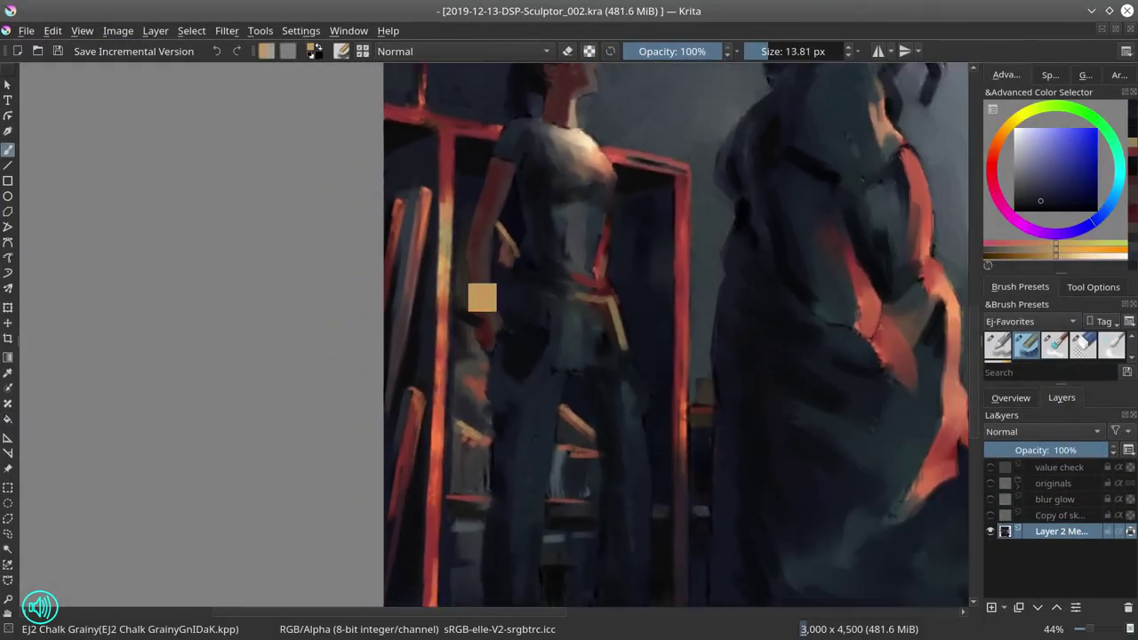
{"action": "left_click_drag", "start_coordinate": [483, 292], "coordinate": [478, 344]}
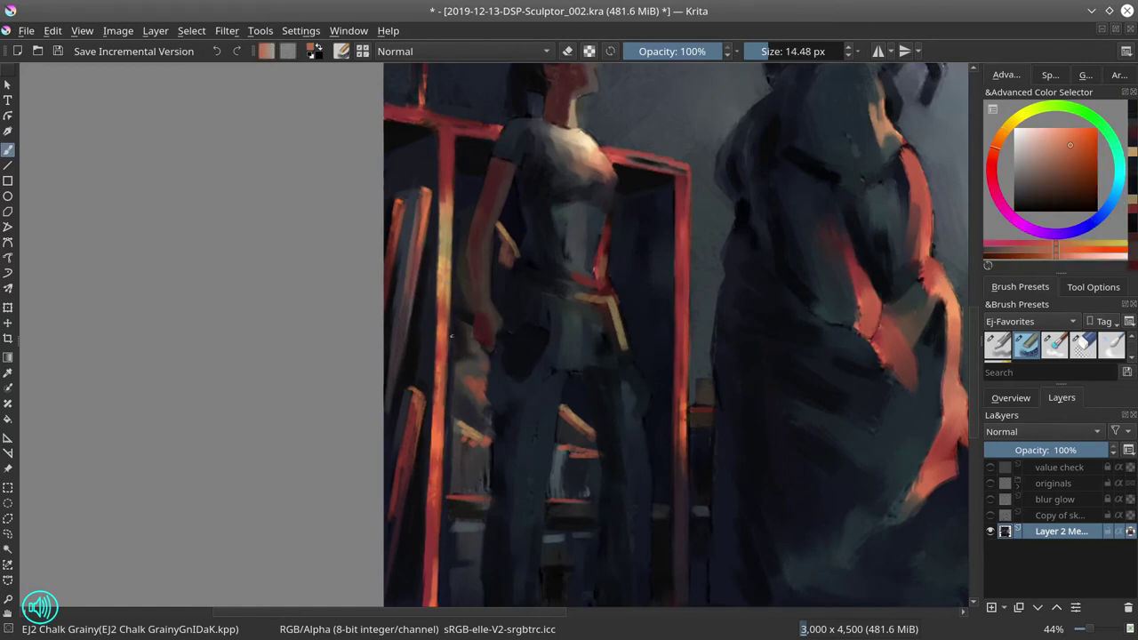
{"action": "left_click_drag", "start_coordinate": [478, 345], "coordinate": [431, 198]}
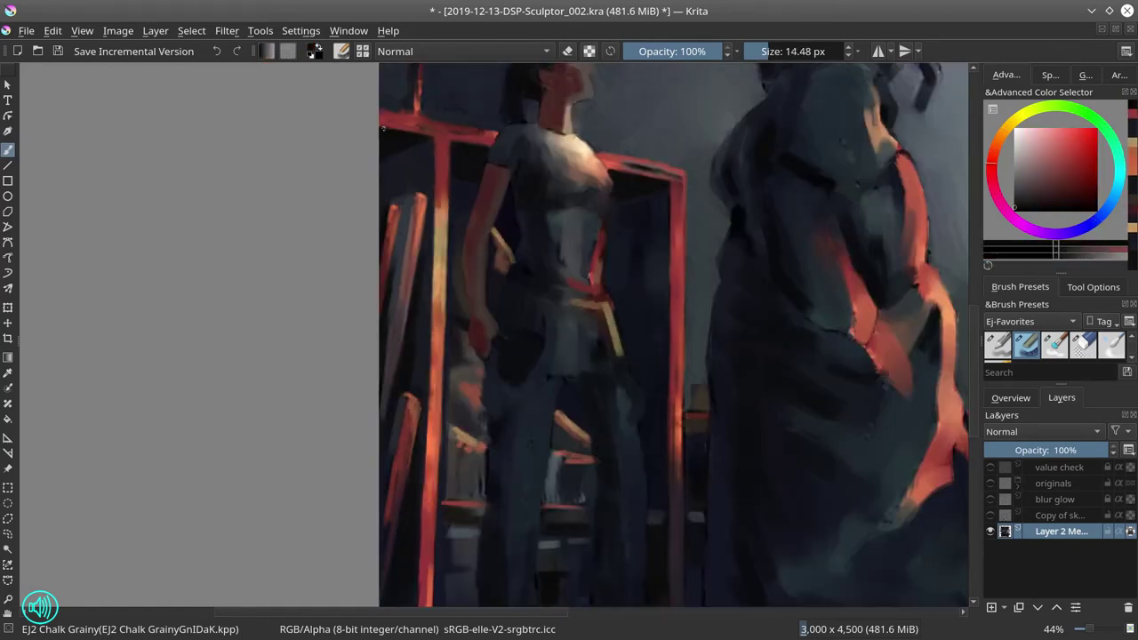
{"action": "left_click", "coordinate": [618, 151], "text": "ctrl"}
Show the Copy of sketch overlay at 25% opacity, then return to Layer 2
{"action": "left_click", "coordinate": [1057, 515]}
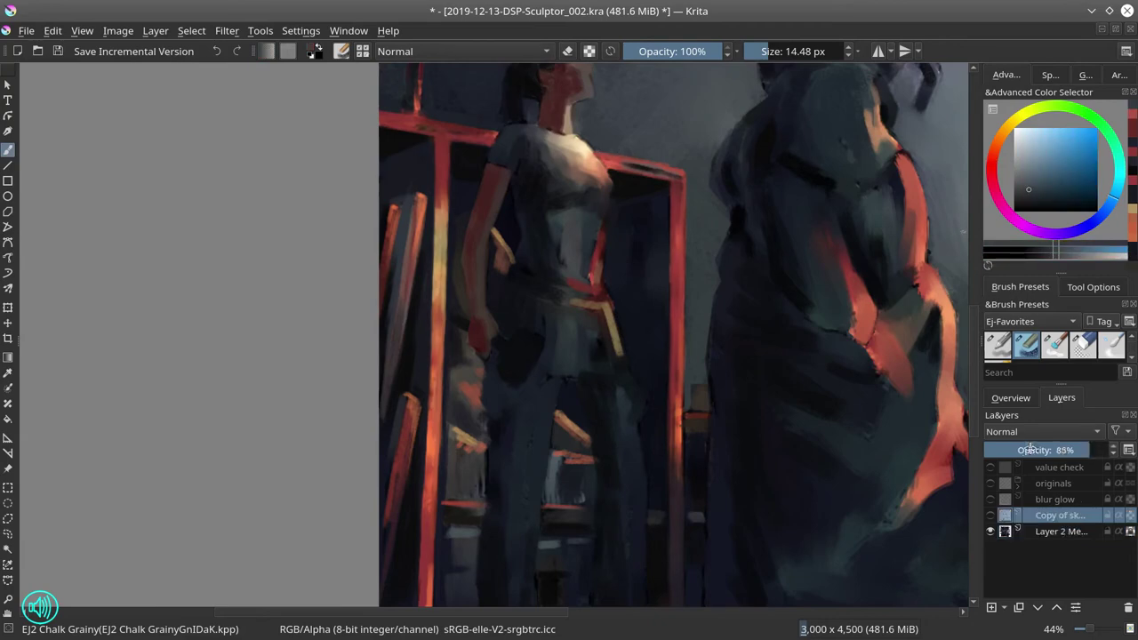
{"action": "left_click", "coordinate": [990, 515]}
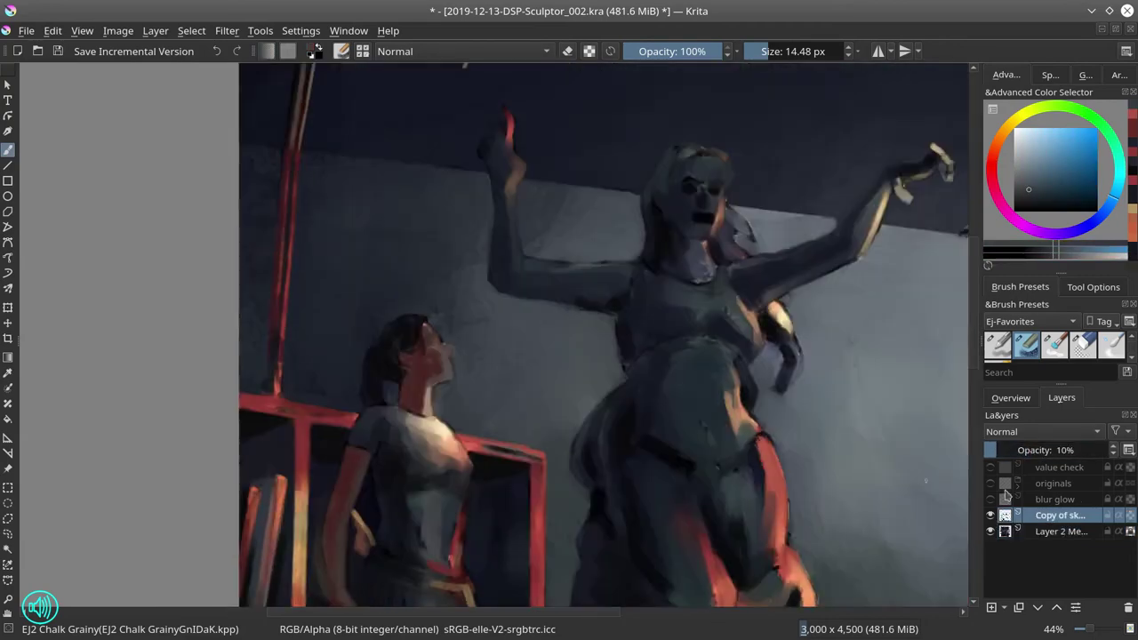
{"action": "left_click", "coordinate": [999, 450]}
{"action": "left_click", "coordinate": [1007, 448]}
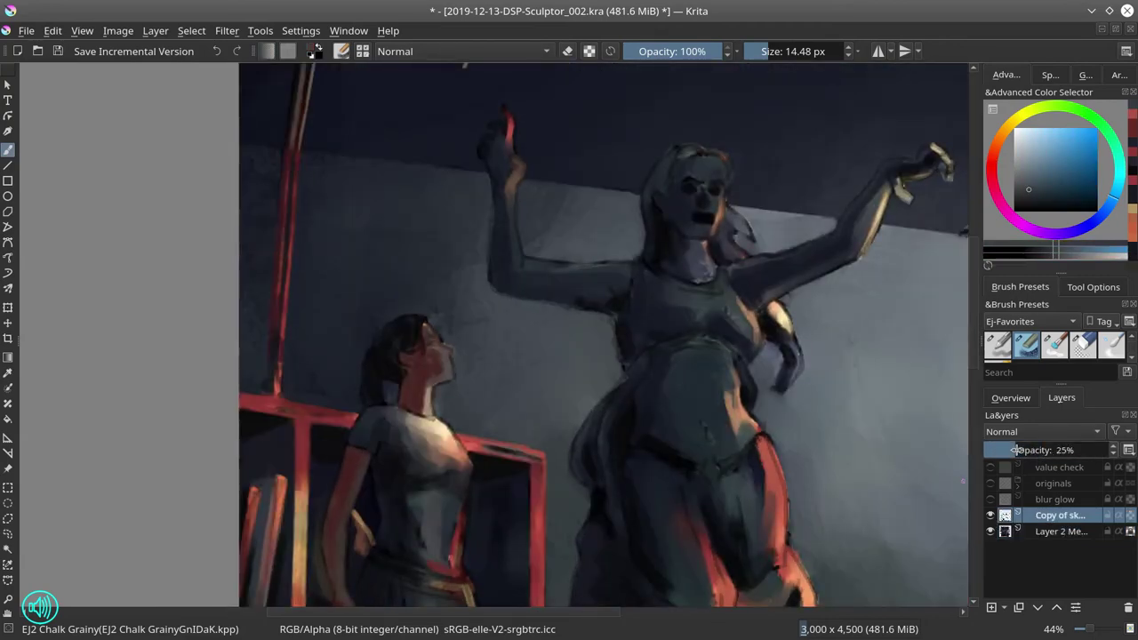
{"action": "left_click", "coordinate": [990, 515]}
{"action": "left_click", "coordinate": [990, 517]}
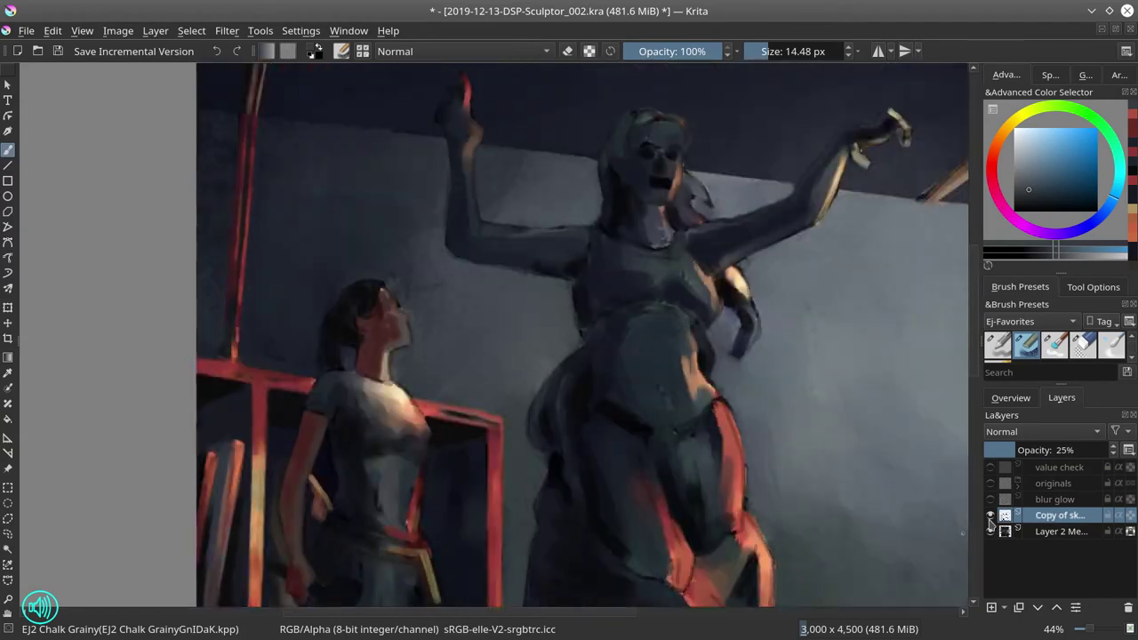
{"action": "left_click", "coordinate": [1035, 532]}
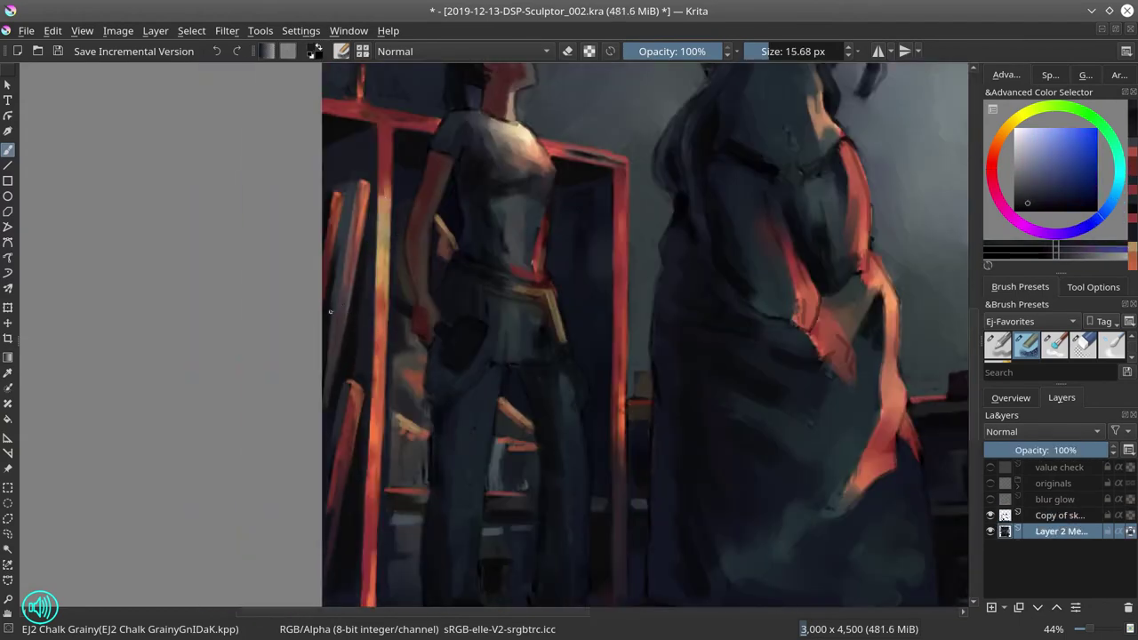
Dab chalk strokes on the shelves and dark blue strokes on the woman's legs
{"action": "left_click_drag", "start_coordinate": [381, 420], "coordinate": [409, 423]}
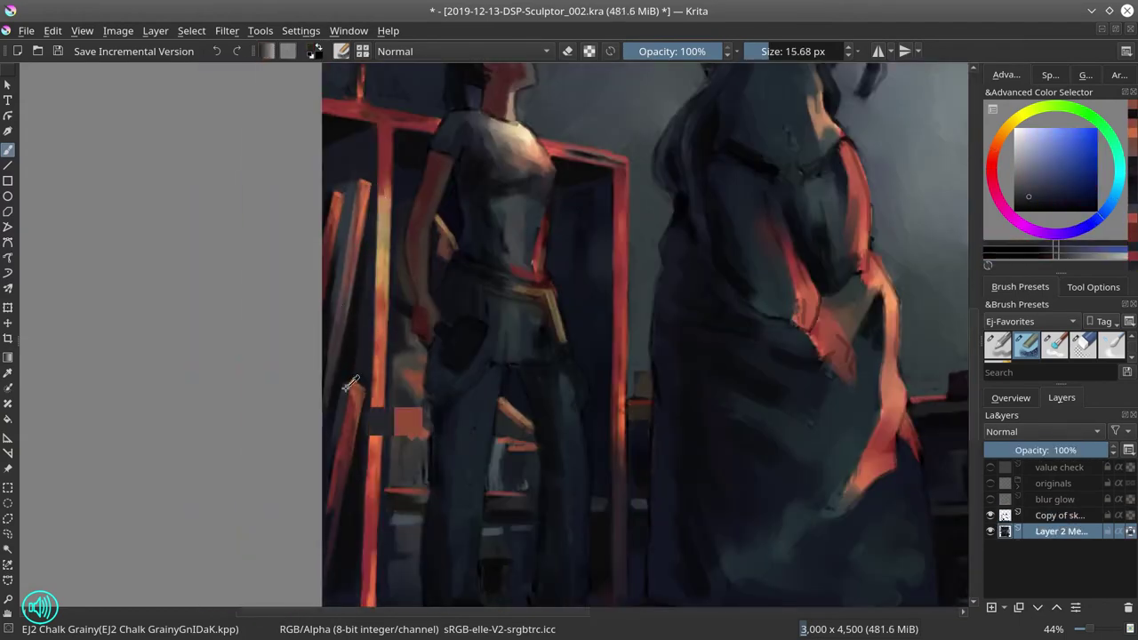
{"action": "scroll", "coordinate": [357, 505], "scroll_direction": "down", "scroll_amount": 3}
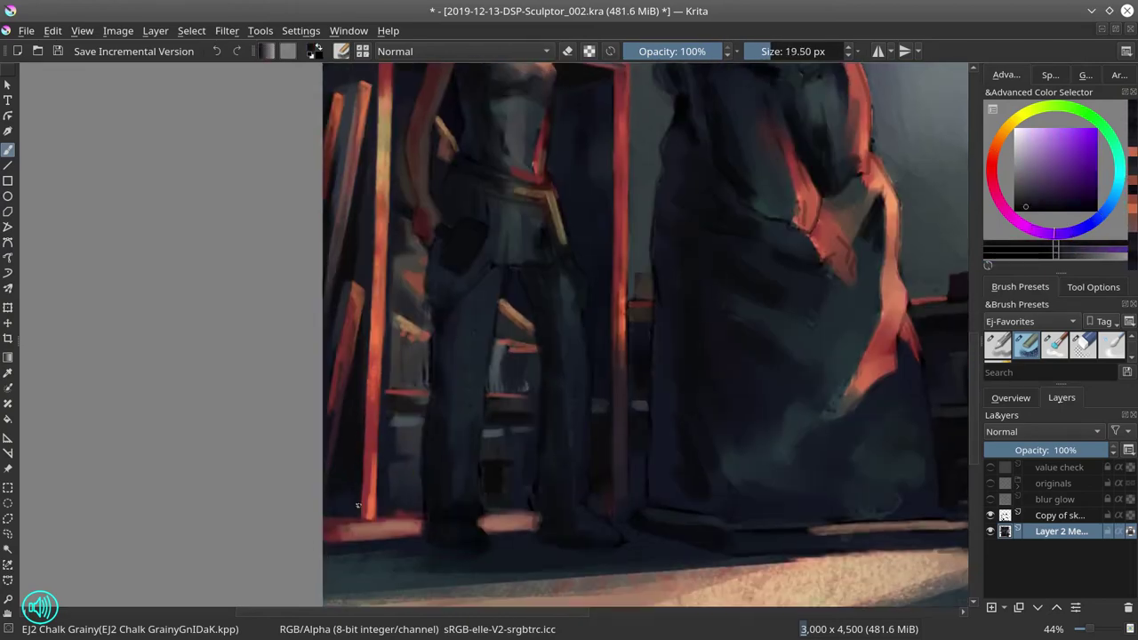
{"action": "left_click_drag", "start_coordinate": [400, 329], "coordinate": [396, 289]}
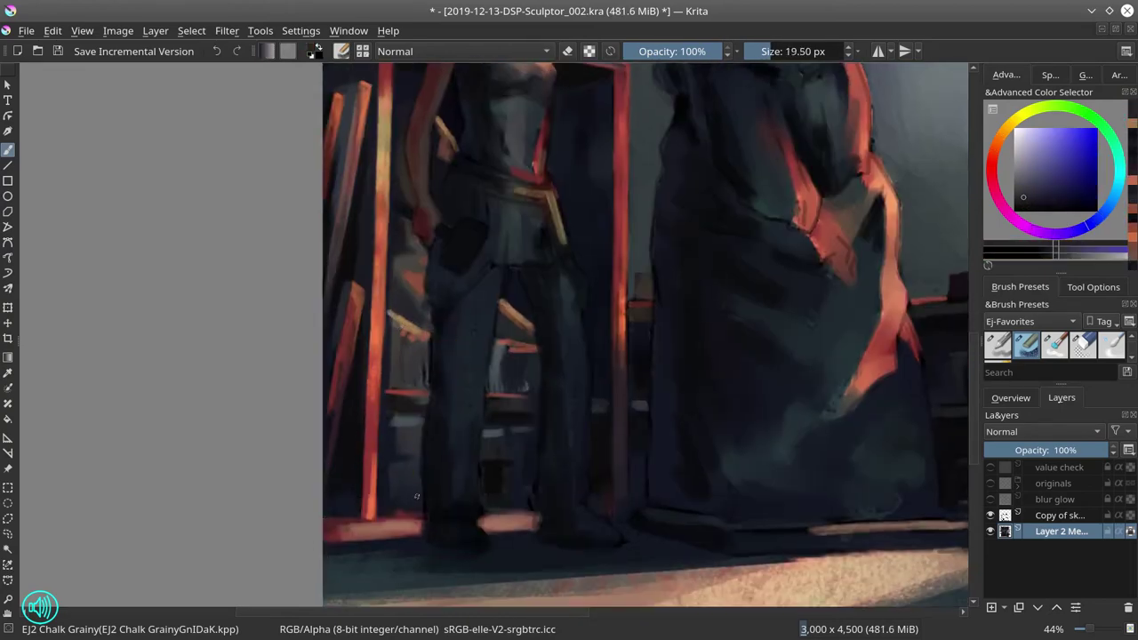
{"action": "scroll", "coordinate": [645, 335], "scroll_direction": "up", "scroll_amount": 4}
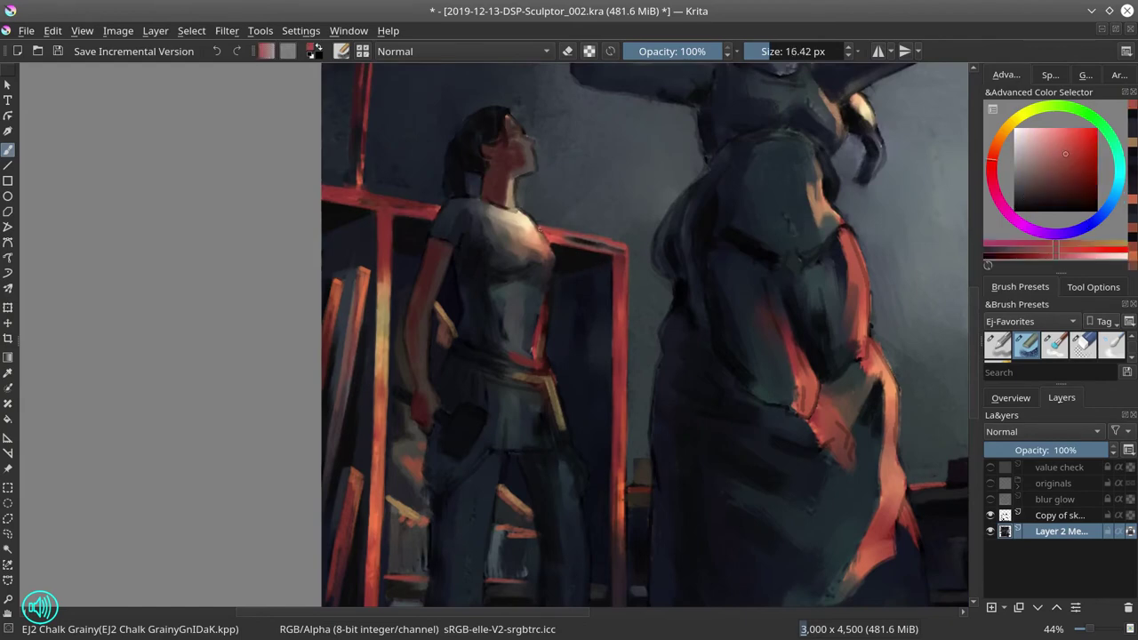
{"action": "scroll", "coordinate": [634, 338], "scroll_direction": "down", "scroll_amount": 3}
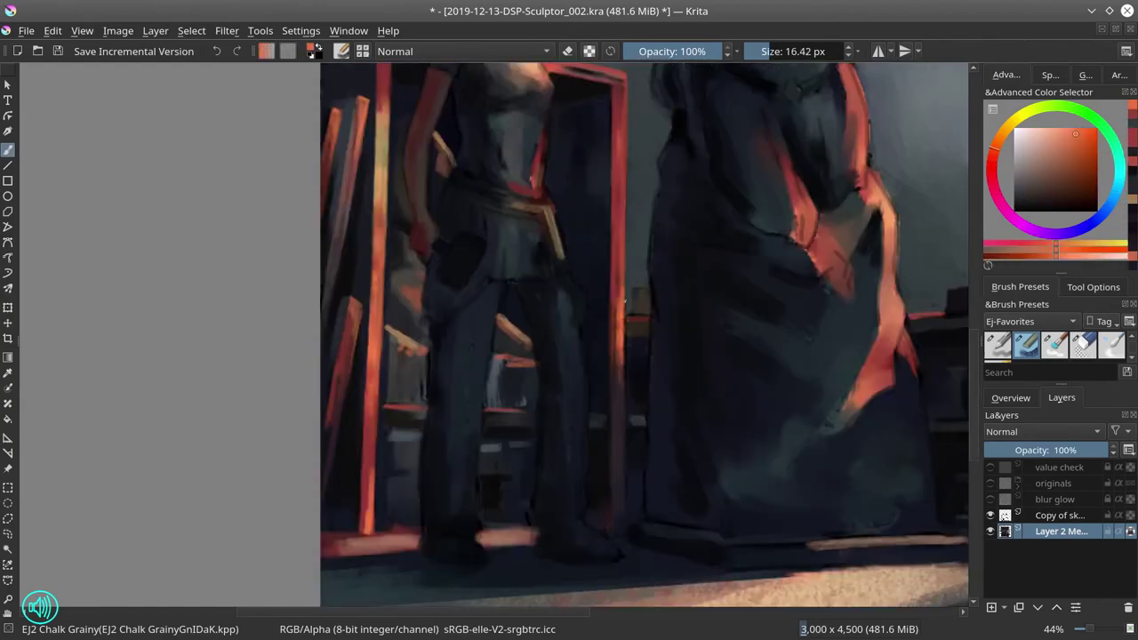
{"action": "left_click", "coordinate": [580, 542], "text": "ctrl"}
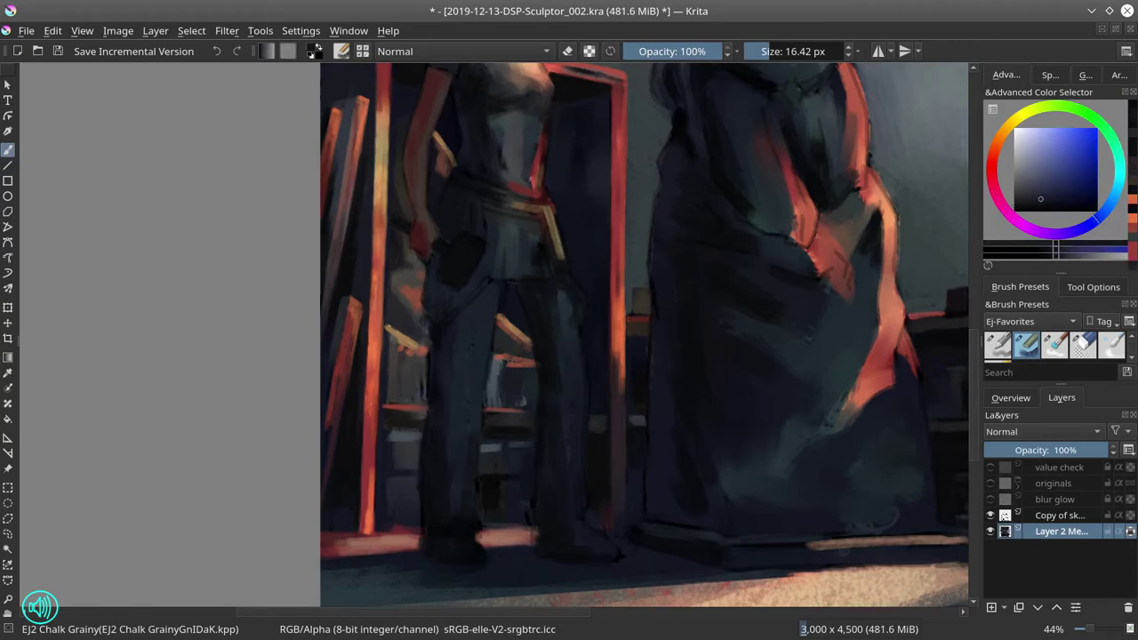
{"action": "left_click", "coordinate": [431, 368], "text": "ctrl"}
{"action": "left_click_drag", "start_coordinate": [879, 324], "coordinate": [586, 322]}
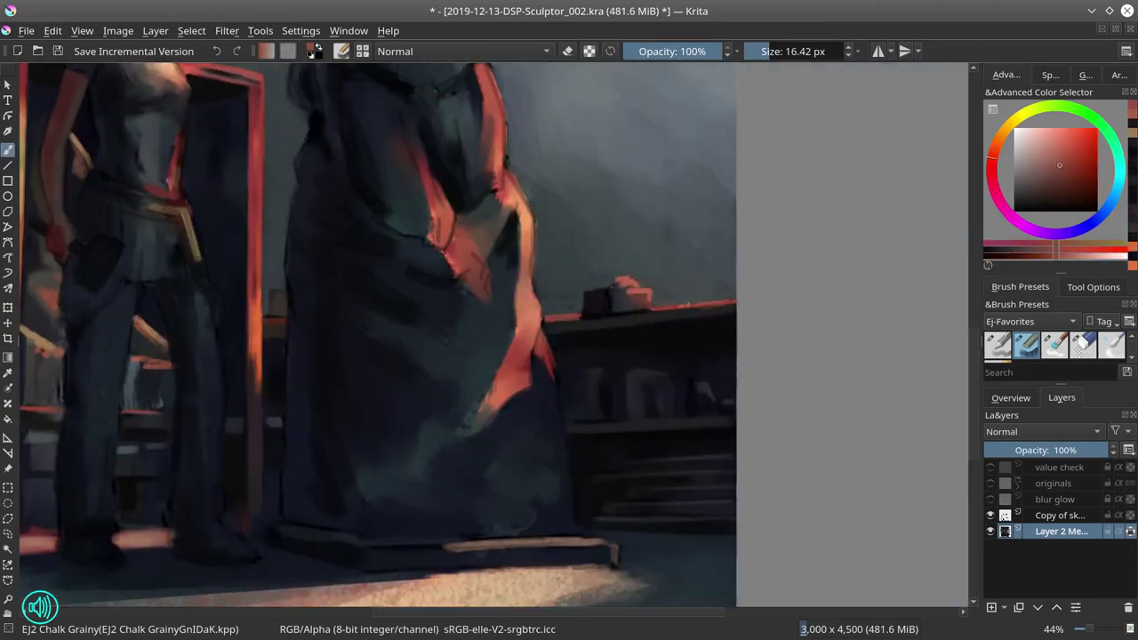
{"action": "left_click", "coordinate": [586, 321], "text": "ctrl"}
{"action": "scroll", "coordinate": [596, 356], "scroll_direction": "down", "scroll_amount": 5}
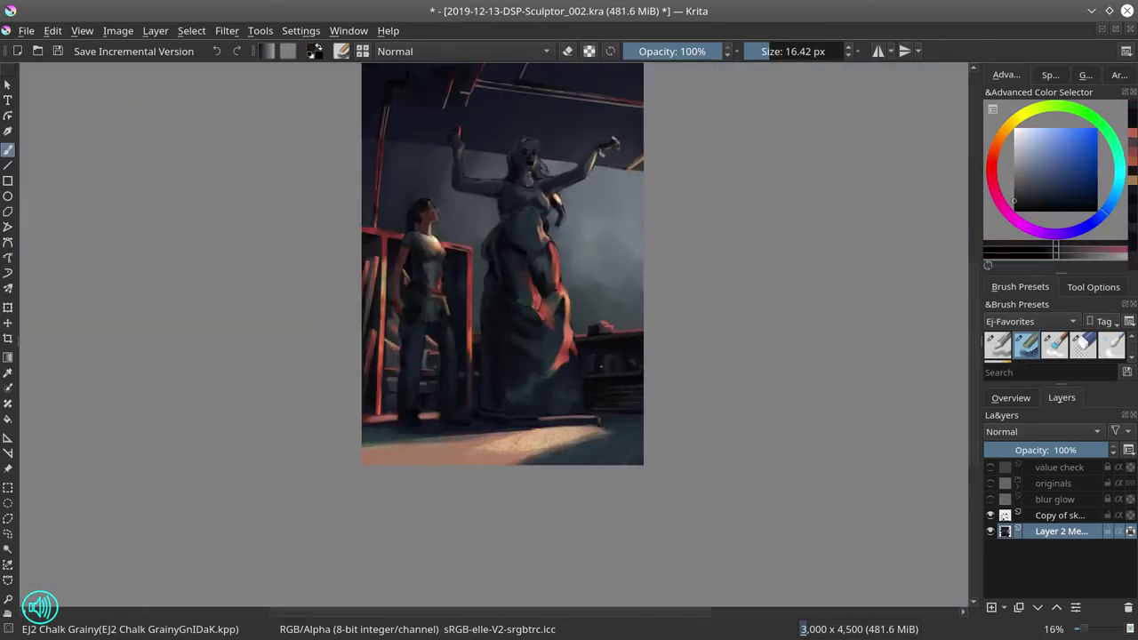
Save, sample a salmon colour, and turn the blur glow layer back on
{"action": "left_click", "coordinate": [58, 51]}
{"action": "scroll", "coordinate": [590, 420], "scroll_direction": "up", "scroll_amount": 4}
{"action": "left_click", "coordinate": [590, 419], "text": "ctrl"}
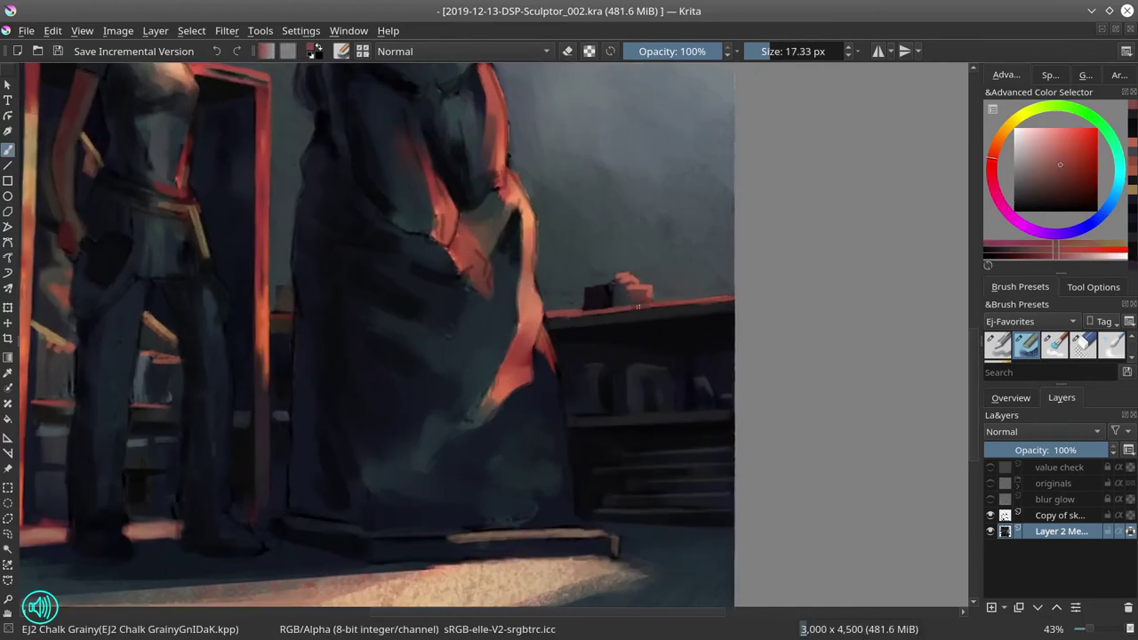
{"action": "scroll", "coordinate": [657, 343], "scroll_direction": "down", "scroll_amount": 5}
{"action": "left_click", "coordinate": [990, 498]}
{"action": "scroll", "coordinate": [864, 369], "scroll_direction": "down", "scroll_amount": 2}
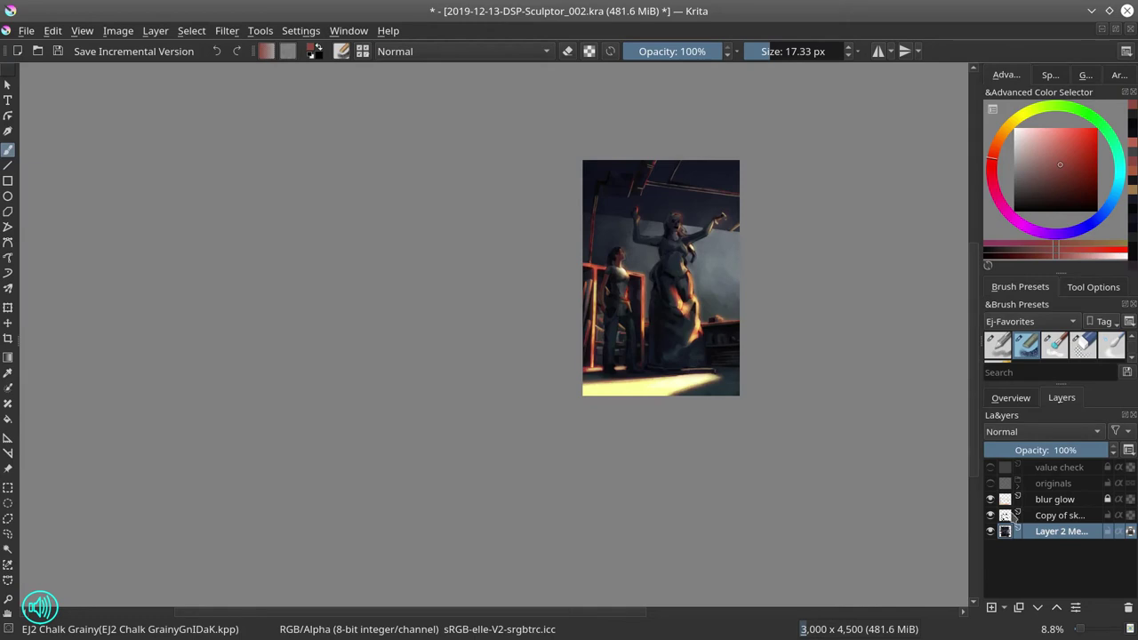
Hide the sketch copy, sample a blue from the floor, and shrink the brush slightly
{"action": "left_click", "coordinate": [990, 515]}
{"action": "left_click", "coordinate": [990, 499]}
{"action": "scroll", "coordinate": [774, 352], "scroll_direction": "up", "scroll_amount": 5}
{"action": "left_click_drag", "start_coordinate": [774, 352], "coordinate": [774, 352]}
{"action": "left_click", "coordinate": [774, 352], "text": "ctrl"}
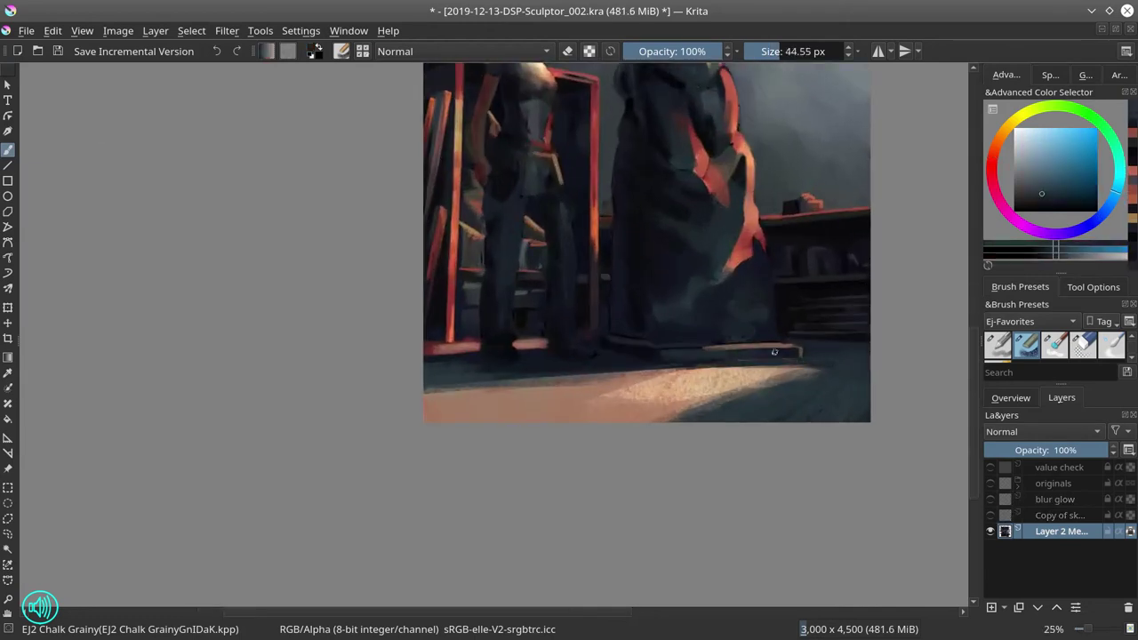
{"action": "key", "text": "bracketleft"}
{"action": "left_click", "coordinate": [990, 498]}
{"action": "scroll", "coordinate": [774, 352], "scroll_direction": "down", "scroll_amount": 3}
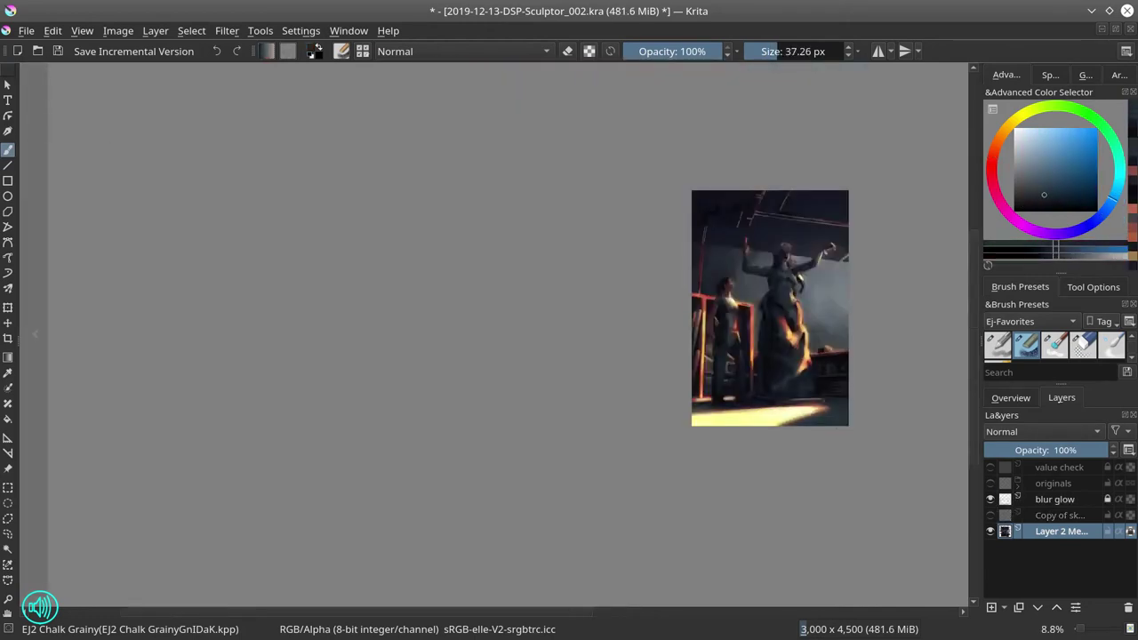
Erase some of the bright glow at the bottom on the blur glow layer
{"action": "left_click", "coordinate": [1054, 498]}
{"action": "left_click", "coordinate": [1082, 345]}
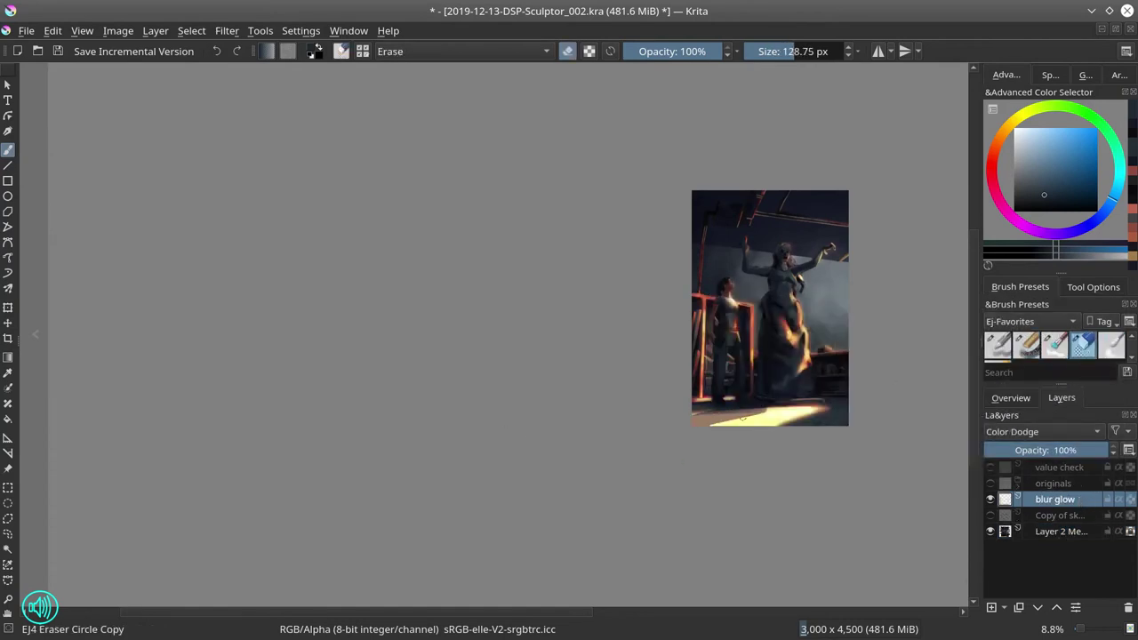
{"action": "left_click_drag", "start_coordinate": [742, 416], "coordinate": [765, 418]}
{"action": "left_click", "coordinate": [1111, 345]}
Reselect Layer 2, save the painting, and mirror the view to check the composition
{"action": "left_click", "coordinate": [1060, 531]}
{"action": "scroll", "coordinate": [745, 488], "scroll_direction": "down", "scroll_amount": 1}
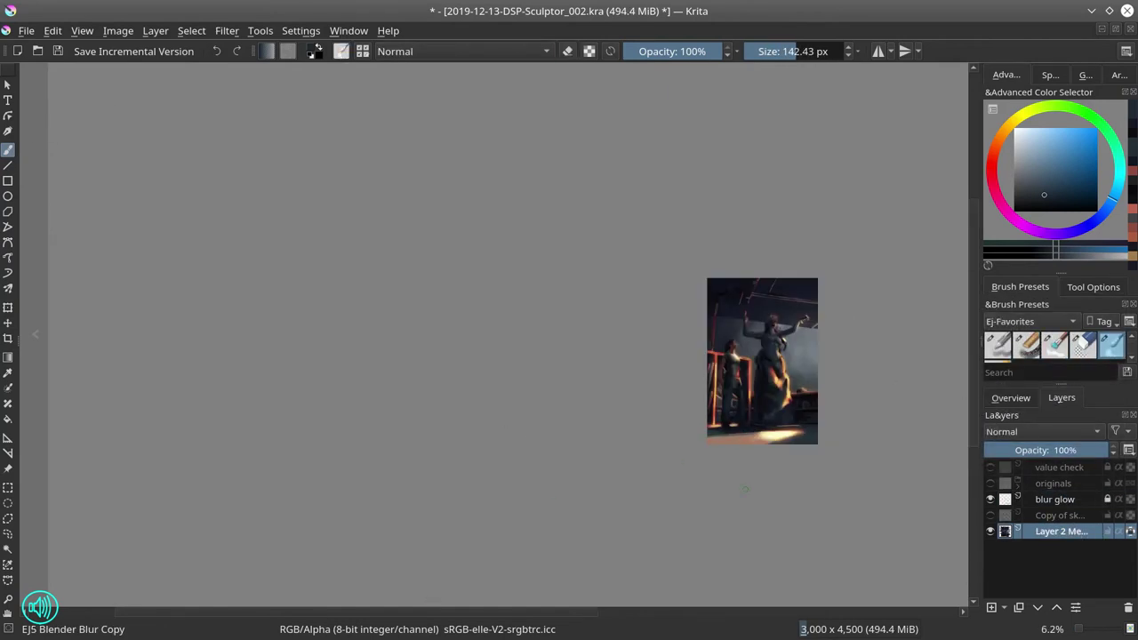
{"action": "key", "text": "ctrl+s"}
{"action": "left_click", "coordinate": [1010, 397]}
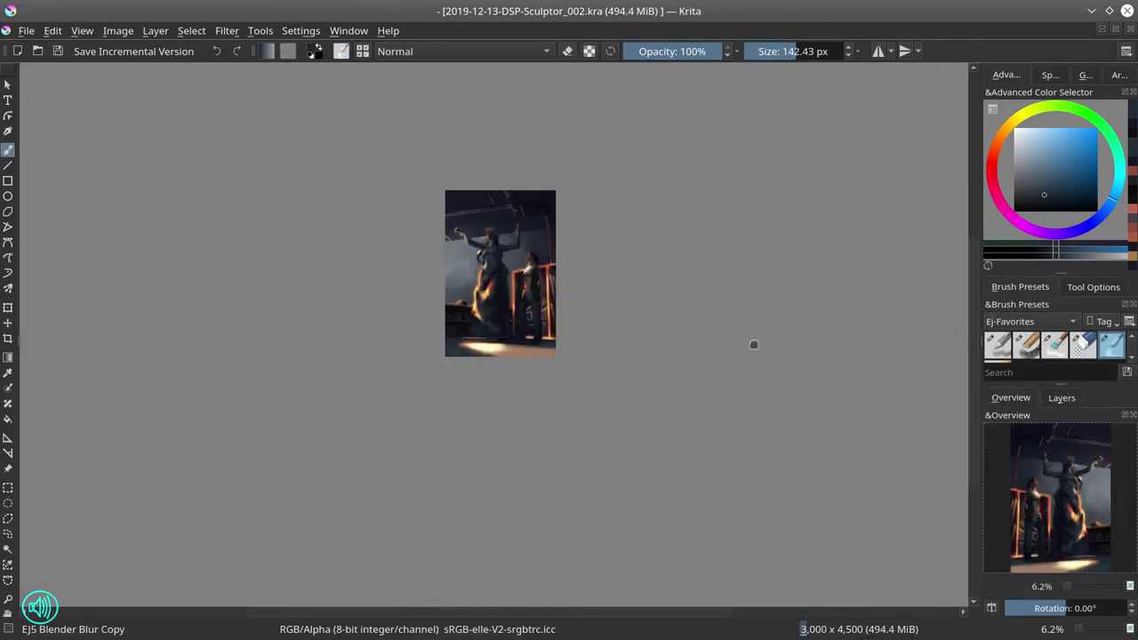
{"action": "key", "text": "m"}
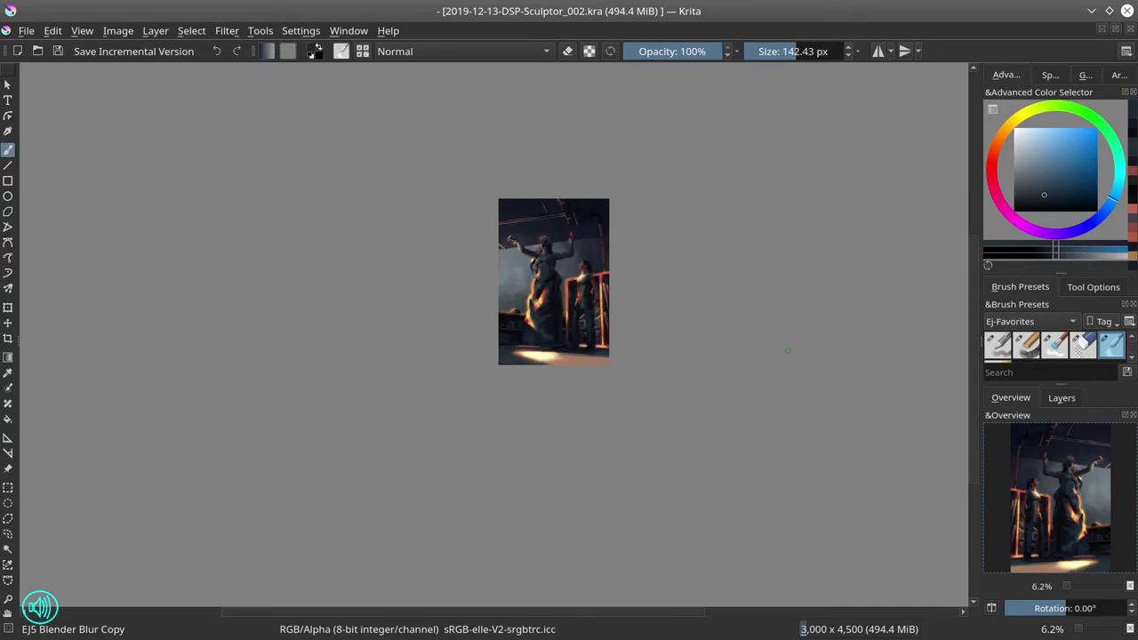
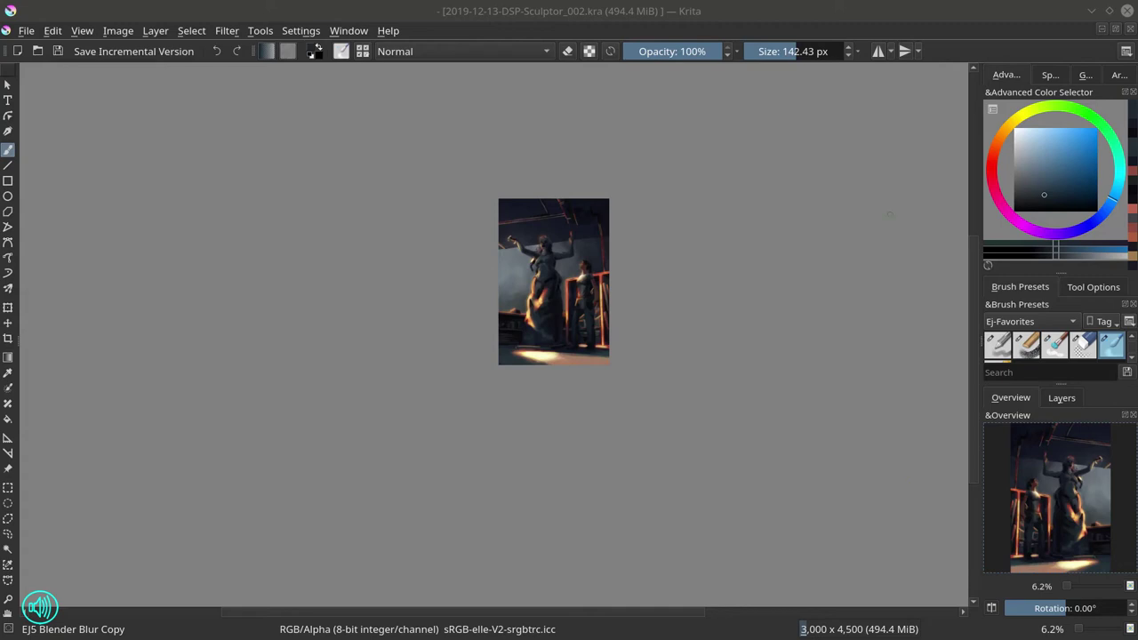
Paint light strokes down the statue face's left edge, along the nose and down the neck
{"action": "left_click", "coordinate": [1061, 397]}
{"action": "left_click", "coordinate": [1011, 397]}
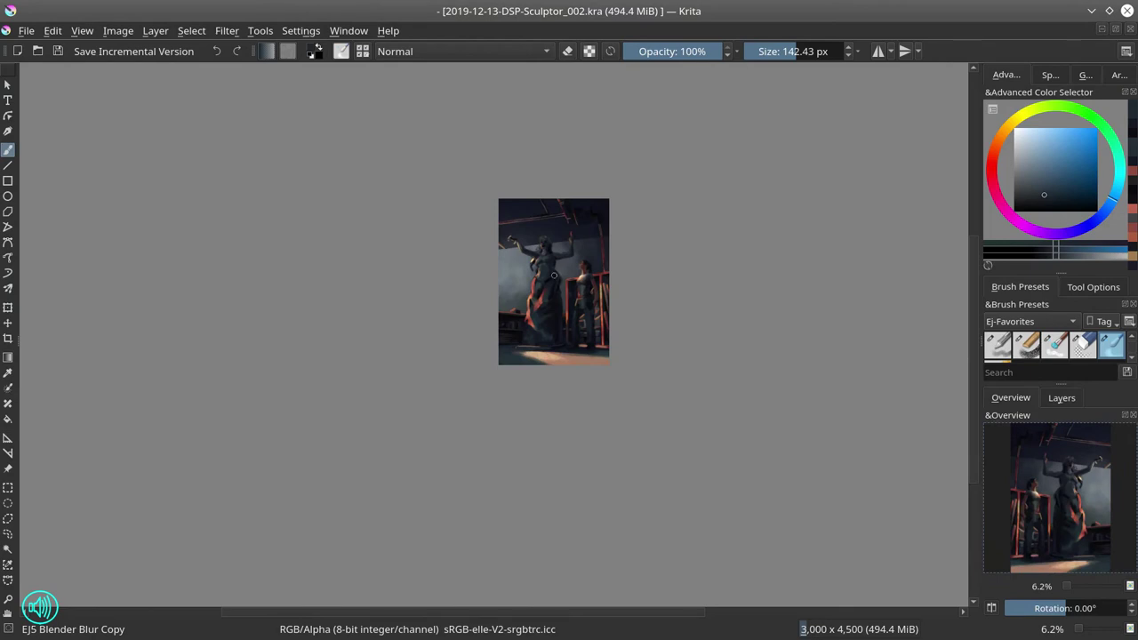
{"action": "left_click", "coordinate": [1061, 398]}
{"action": "key", "text": "2"}
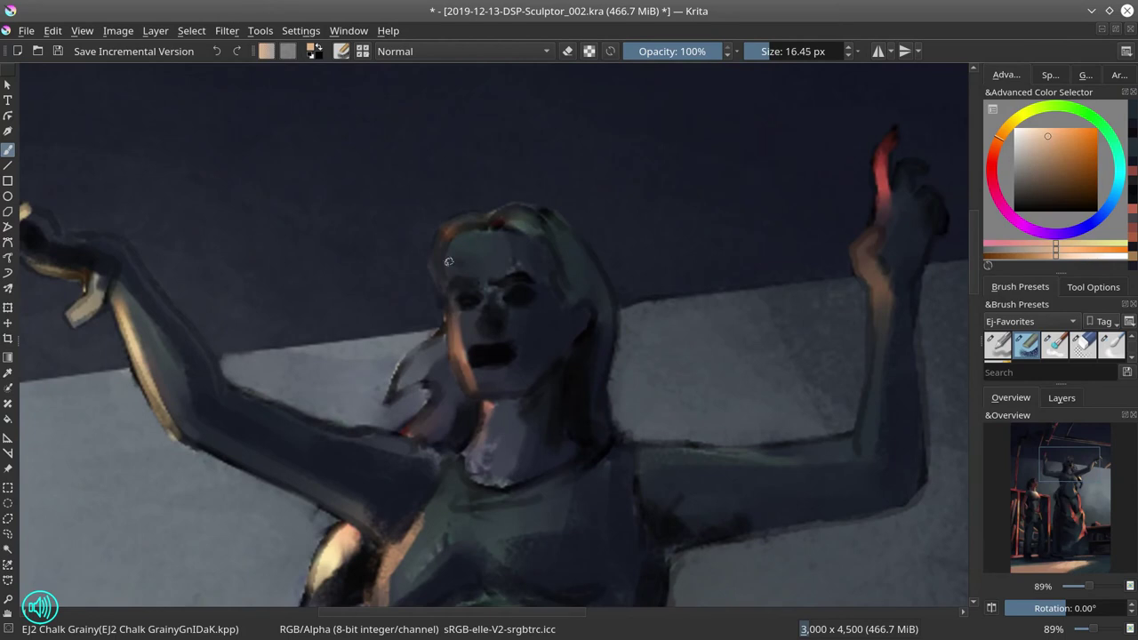
{"action": "left_click_drag", "start_coordinate": [447, 258], "coordinate": [466, 387]}
{"action": "left_click", "coordinate": [414, 376], "text": "ctrl"}
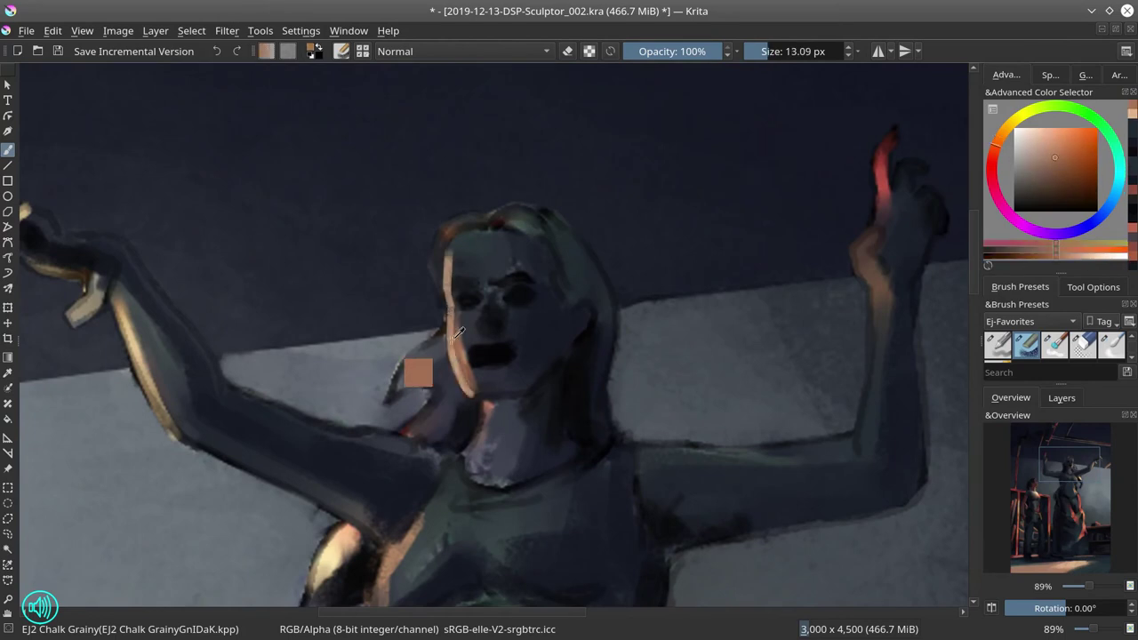
{"action": "left_click_drag", "start_coordinate": [484, 284], "coordinate": [476, 330]}
{"action": "left_click", "coordinate": [512, 312], "text": "ctrl"}
{"action": "left_click", "coordinate": [485, 414], "text": "ctrl"}
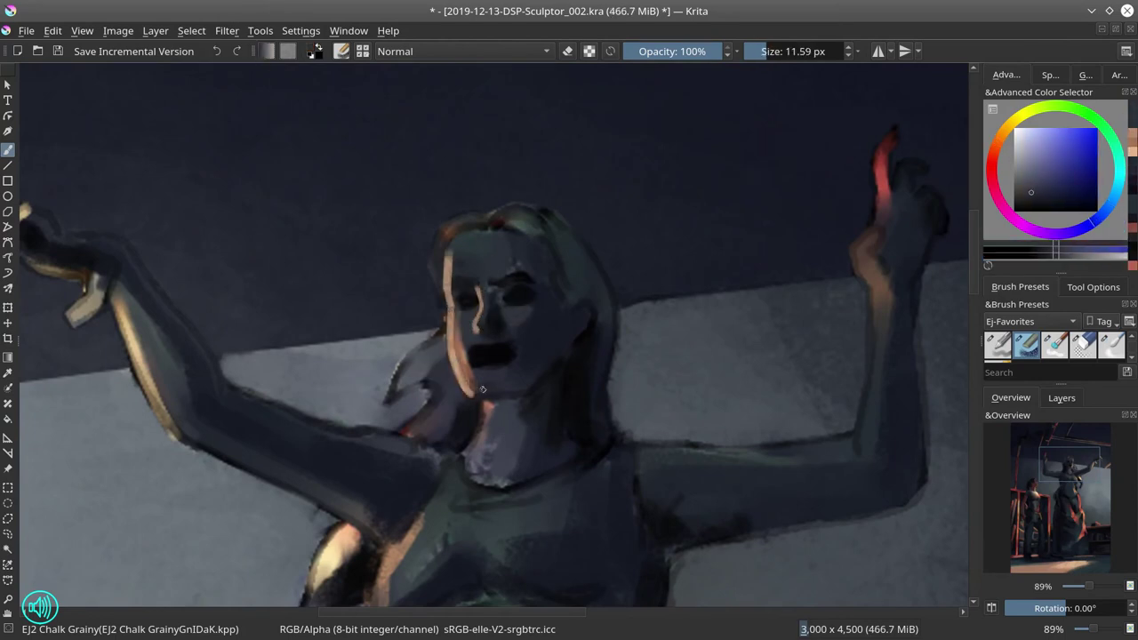
{"action": "key", "text": "bracketleft"}
{"action": "left_click_drag", "start_coordinate": [484, 400], "coordinate": [477, 452]}
{"action": "key", "text": "minus"}
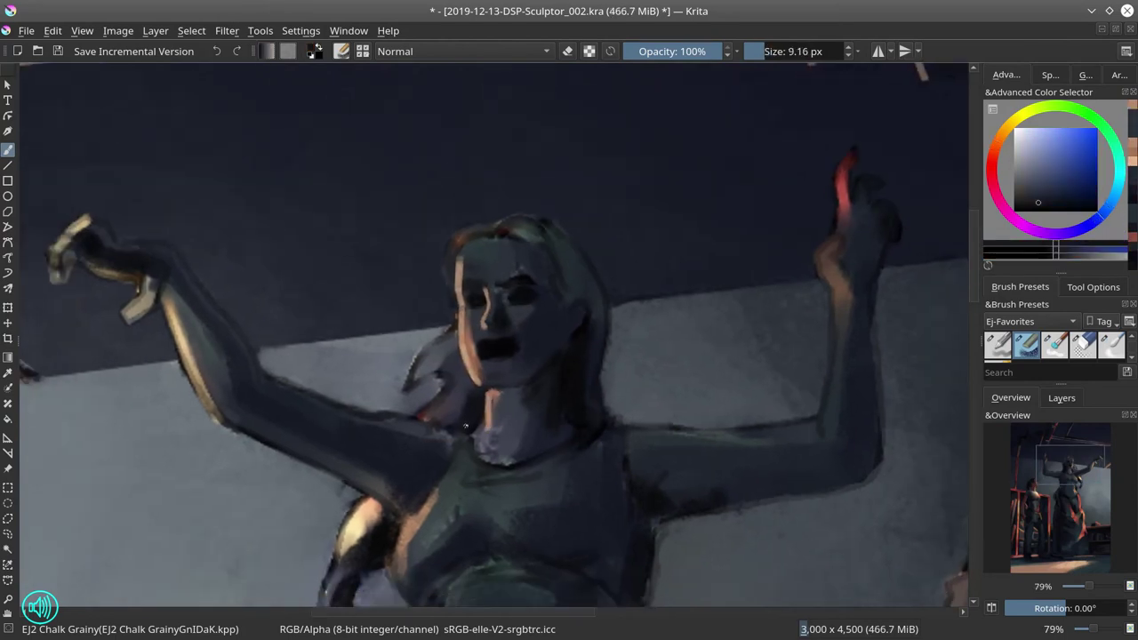
Darken the lower neck with a dark teal picked from the canvas
{"action": "left_click", "coordinate": [405, 416], "text": "ctrl"}
{"action": "key", "text": "bracketright"}
{"action": "key", "text": "bracketright"}
{"action": "key", "text": "bracketleft"}
{"action": "key", "text": "bracketleft"}
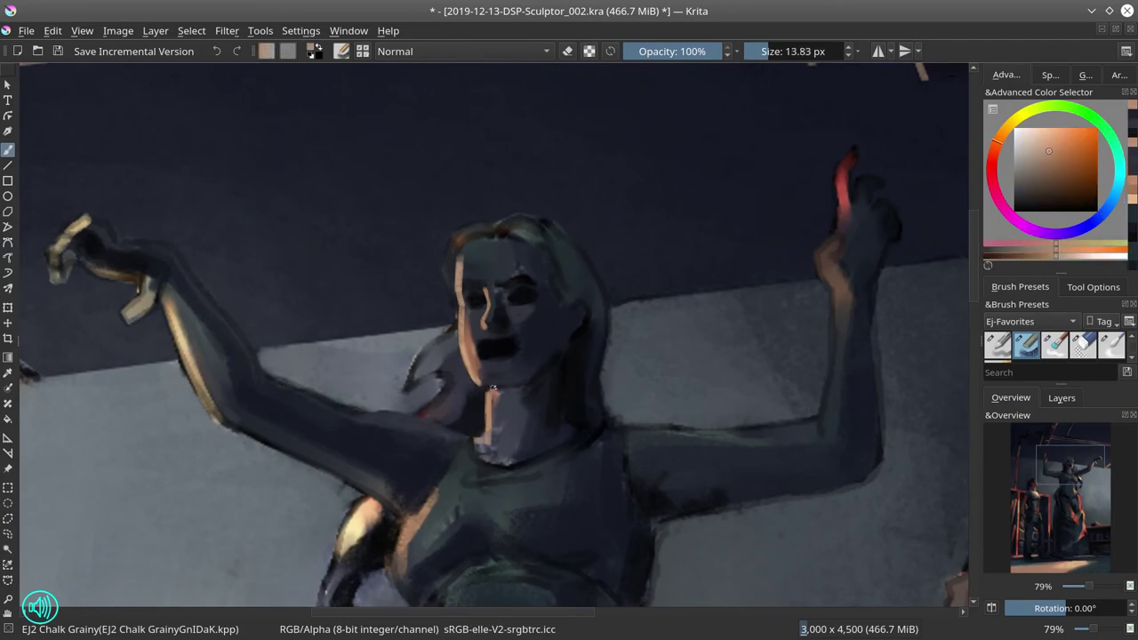
{"action": "left_click", "coordinate": [484, 418], "text": "ctrl"}
{"action": "left_click_drag", "start_coordinate": [487, 427], "coordinate": [494, 455]}
{"action": "left_click", "coordinate": [495, 472], "text": "ctrl"}
{"action": "key", "text": "bracketright"}
{"action": "key", "text": "bracketright"}
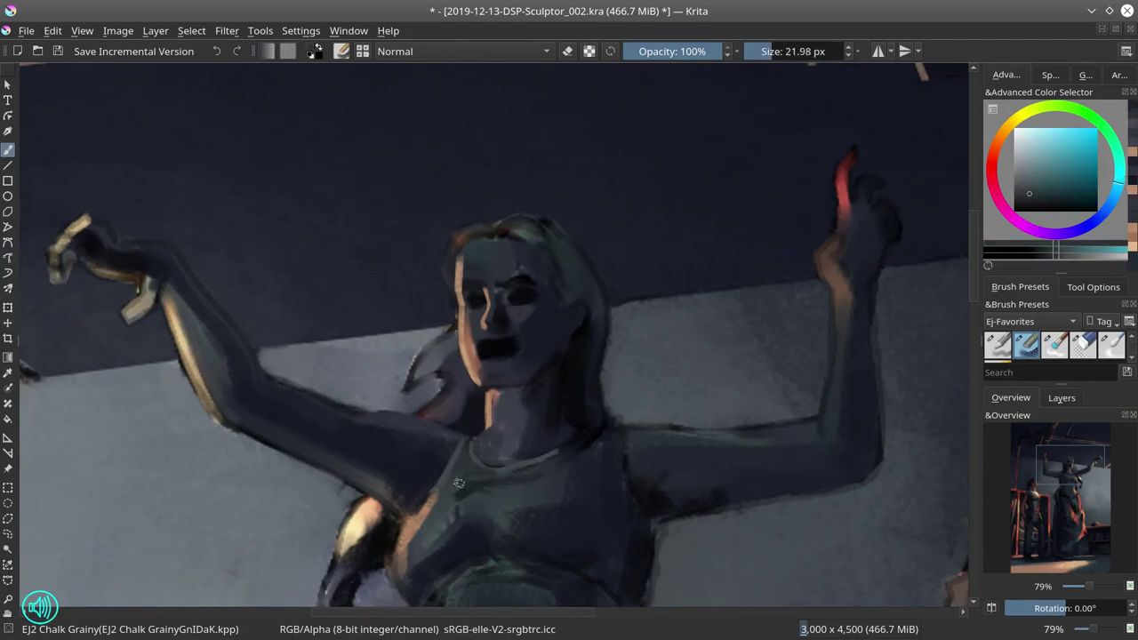
Compare against the originals layer group, then set the painting blend mode back to Normal
{"action": "left_click", "coordinate": [1061, 397]}
{"action": "left_click", "coordinate": [991, 483]}
{"action": "left_click", "coordinate": [991, 483]}
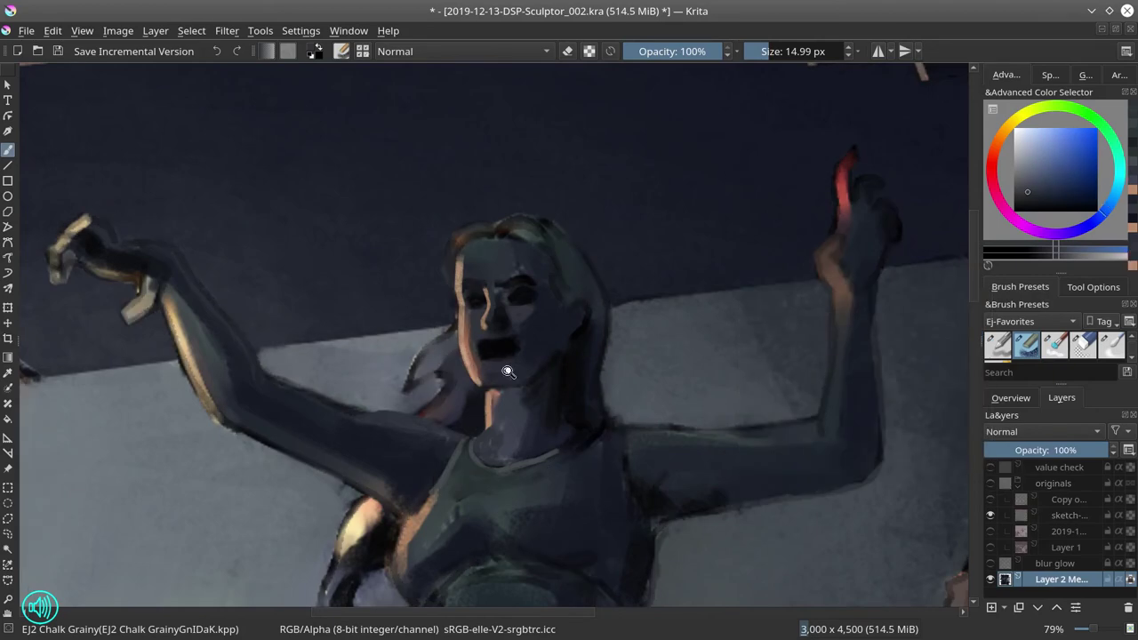
{"action": "scroll", "coordinate": [498, 338], "scroll_direction": "up", "scroll_amount": 3}
{"action": "left_click", "coordinate": [462, 51]}
{"action": "left_click", "coordinate": [463, 132]}
Cover the reddish hair top with dark paint and mix a lighter grey-blue
{"action": "left_click_drag", "start_coordinate": [498, 162], "coordinate": [428, 176]}
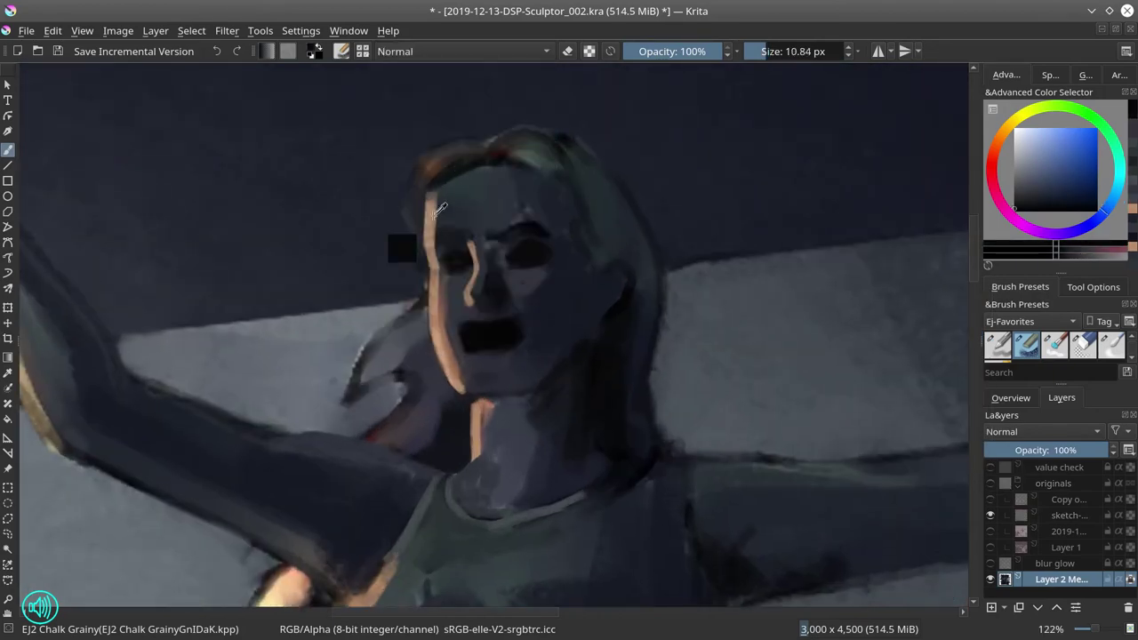
{"action": "left_click", "coordinate": [407, 234], "text": "ctrl"}
{"action": "key", "text": "bracketleft"}
{"action": "key", "text": "bracketleft"}
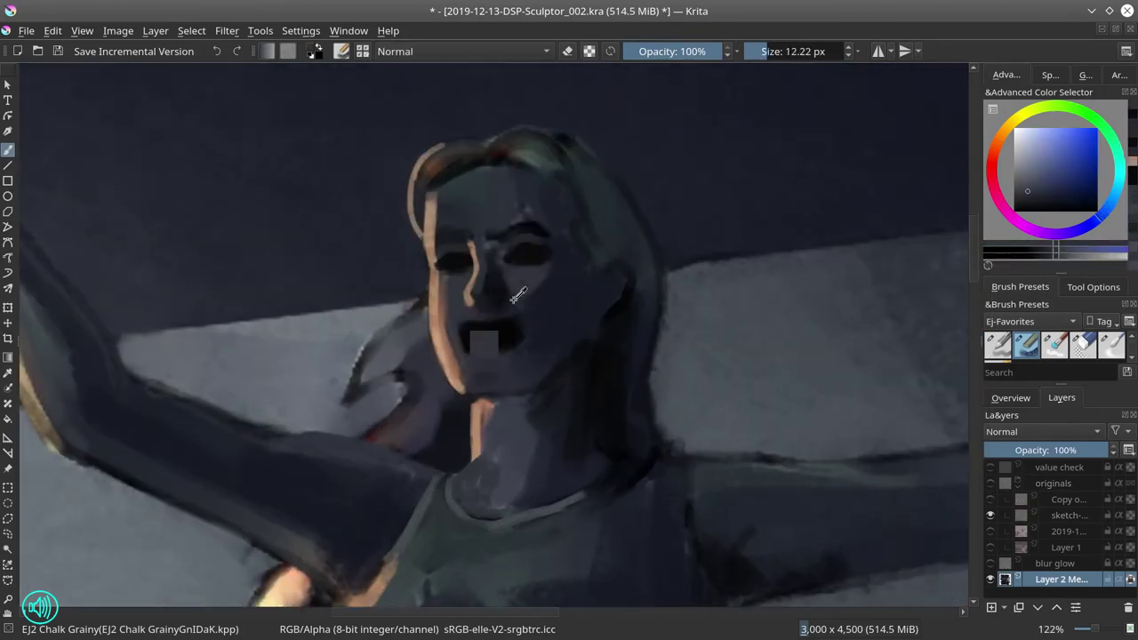
{"action": "left_click", "coordinate": [498, 228], "text": "ctrl"}
{"action": "left_click", "coordinate": [491, 276], "text": "ctrl"}
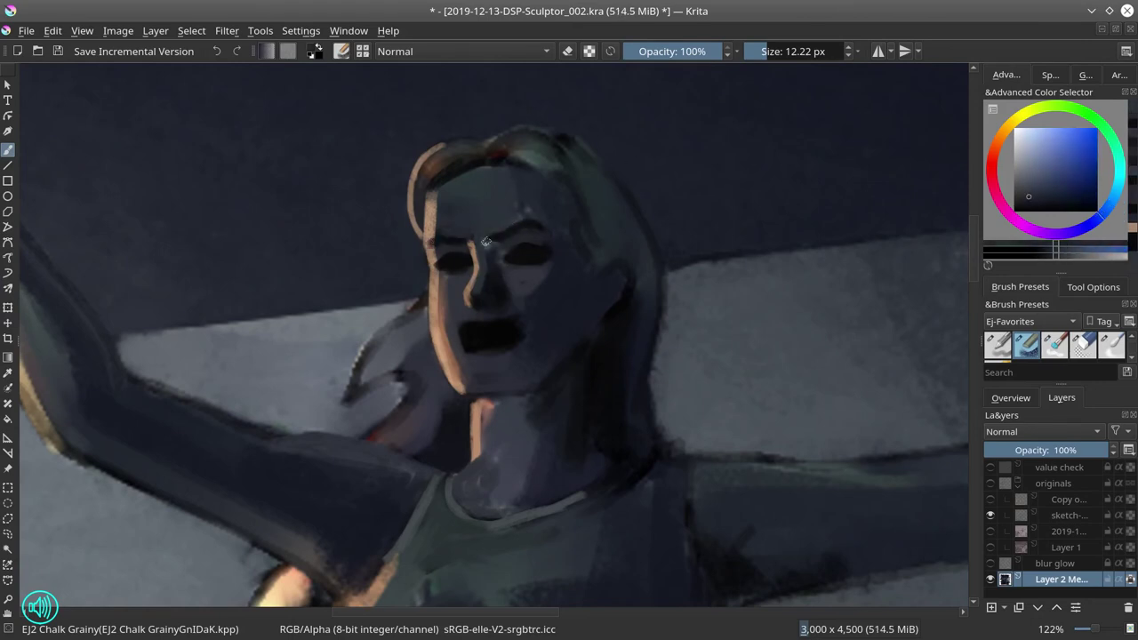
{"action": "left_click", "coordinate": [578, 214], "text": "ctrl"}
{"action": "key", "text": "bracketleft"}
{"action": "key", "text": "bracketleft"}
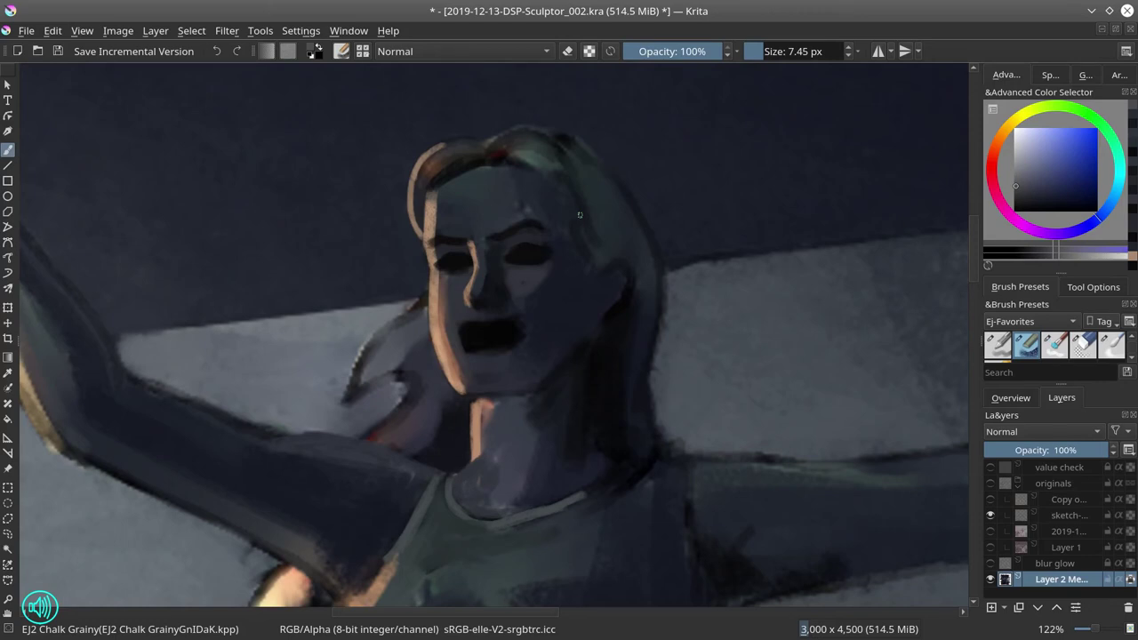
Repaint the eyes with a lighter skin tone, trying and undoing a light patch over the mouth
{"action": "left_click", "coordinate": [497, 267], "text": "ctrl"}
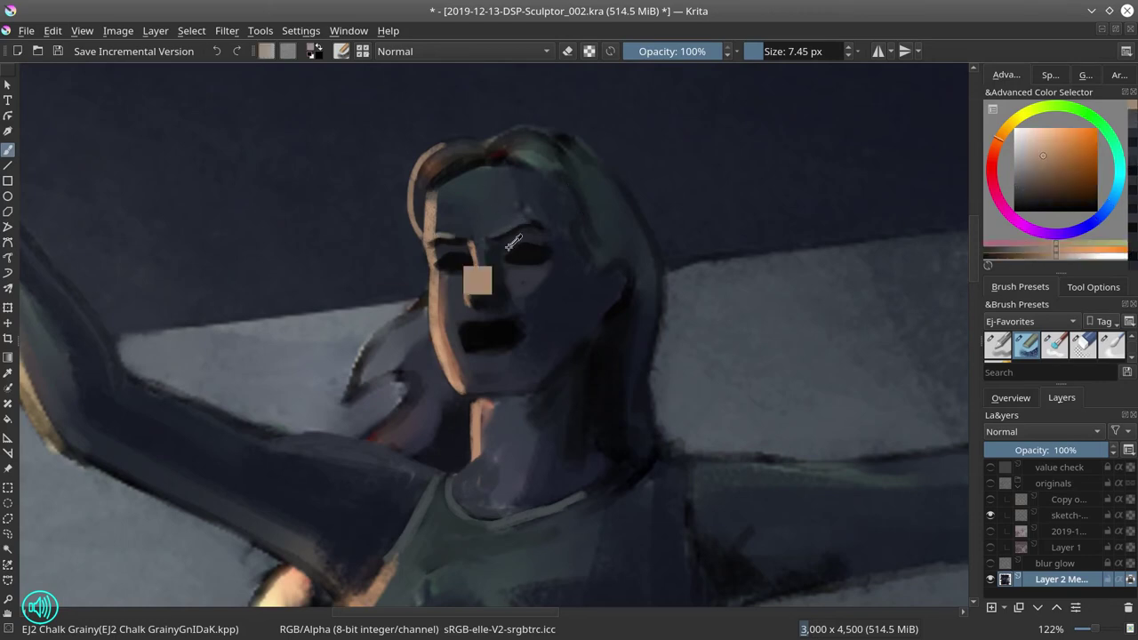
{"action": "left_click_drag", "start_coordinate": [445, 259], "coordinate": [542, 253]}
{"action": "key", "text": "bracketright"}
{"action": "key", "text": "bracketright"}
{"action": "left_click", "coordinate": [551, 244], "text": "ctrl"}
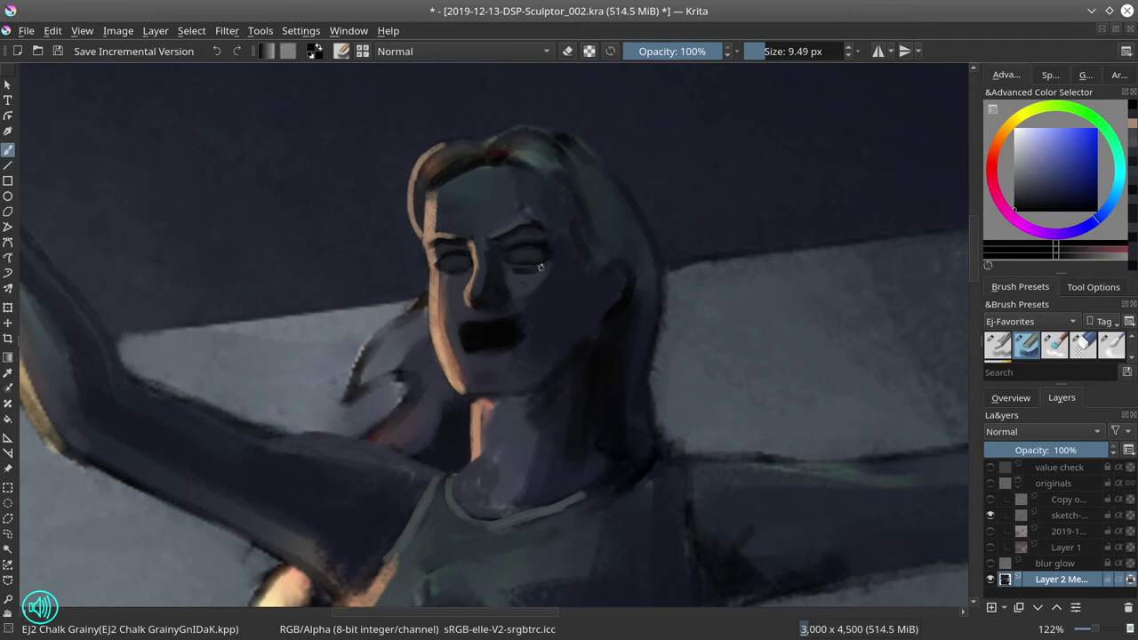
{"action": "left_click", "coordinate": [459, 277], "text": "ctrl"}
{"action": "left_click", "coordinate": [472, 339]}
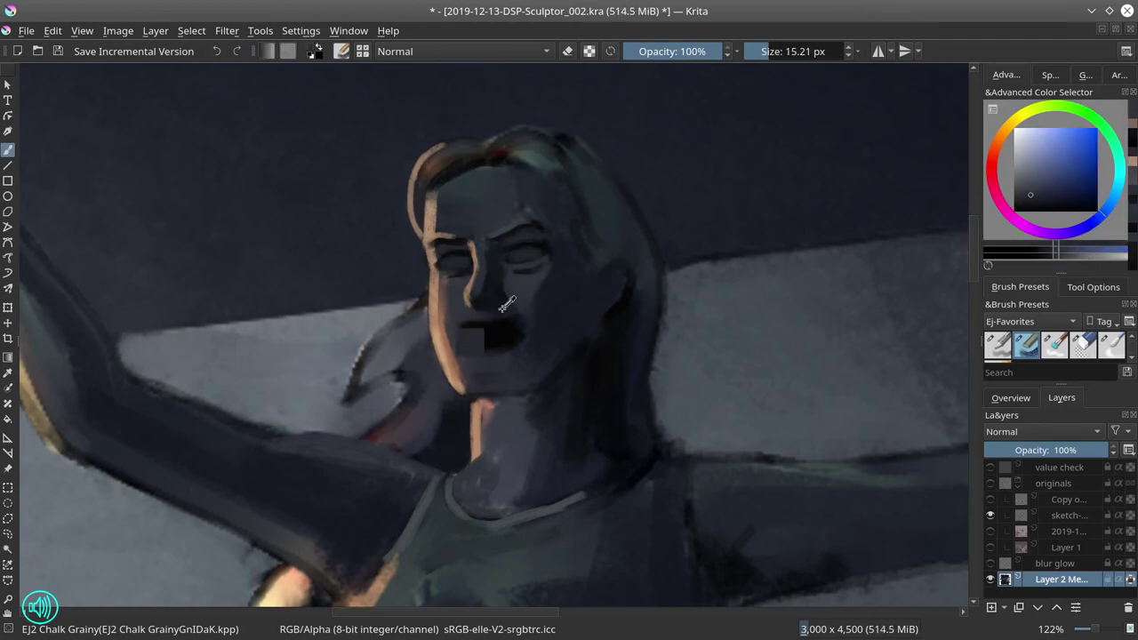
{"action": "key", "text": "ctrl+z"}
Paint light teeth into the open mouth, then darken them with a tone sampled from the mouth
{"action": "left_click", "coordinate": [442, 266], "text": "ctrl"}
{"action": "left_click", "coordinate": [1010, 397]}
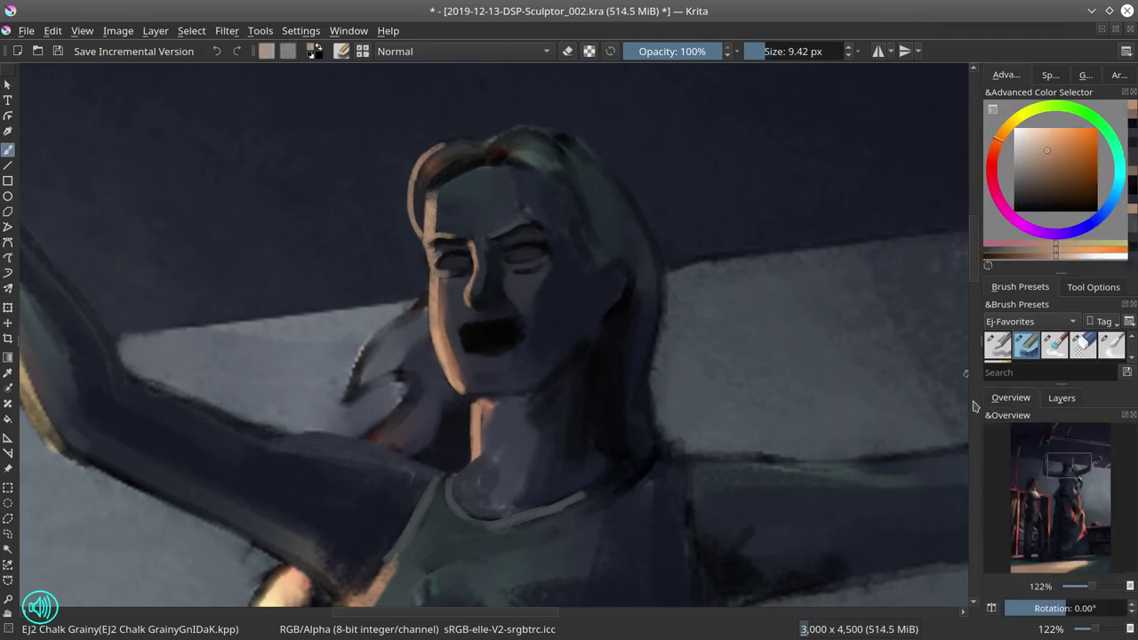
{"action": "left_click", "coordinate": [534, 276], "text": "ctrl"}
{"action": "left_click_drag", "start_coordinate": [471, 339], "coordinate": [509, 337]}
{"action": "left_click", "coordinate": [453, 340], "text": "ctrl"}
{"action": "left_click", "coordinate": [484, 345], "text": "ctrl"}
{"action": "left_click", "coordinate": [517, 338], "text": "ctrl"}
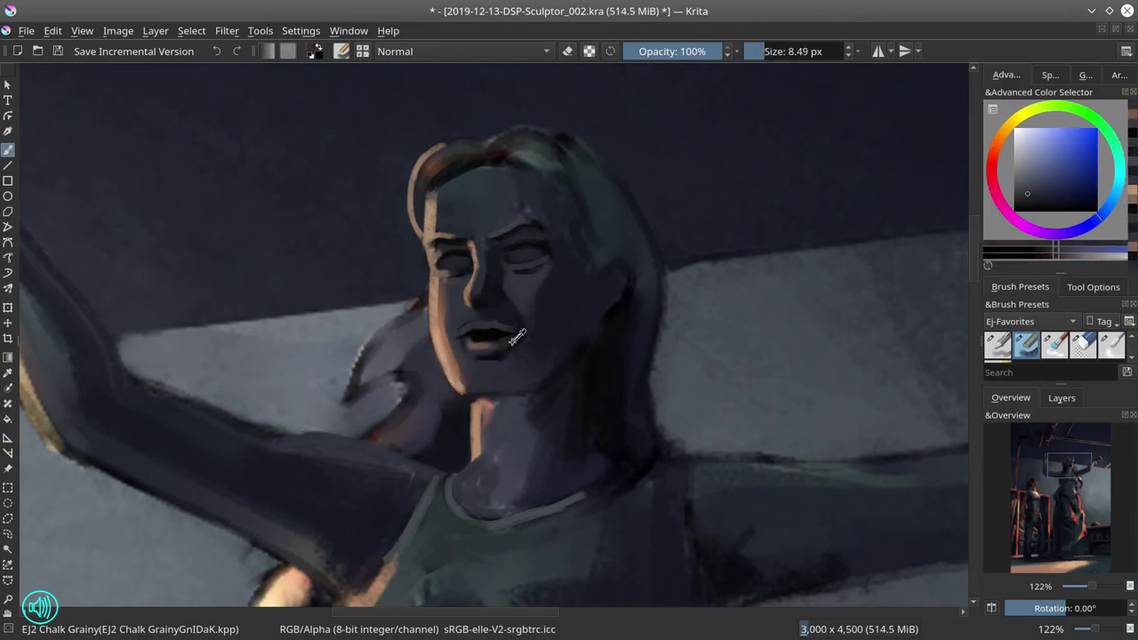
{"action": "key", "text": "bracketright"}
{"action": "key", "text": "bracketright"}
{"action": "key", "text": "bracketright"}
{"action": "key", "text": "2"}
{"action": "key", "text": "1"}
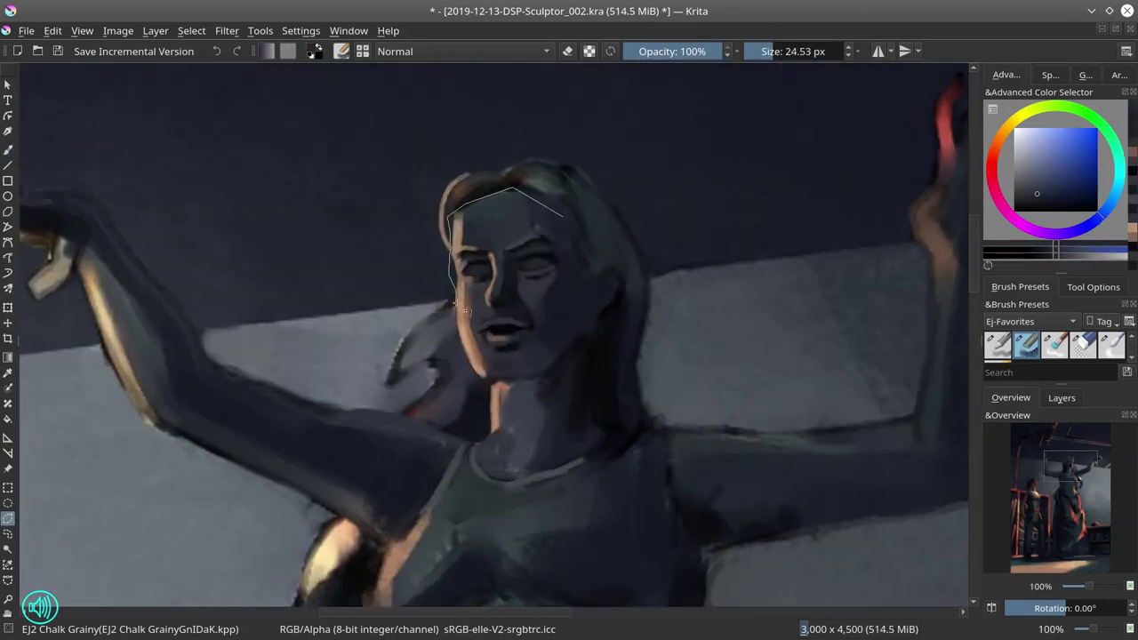
{"action": "scroll", "coordinate": [592, 240], "scroll_direction": "down", "scroll_amount": 6}
Save the sculptor painting with Ctrl+S and return to the brush
{"action": "key", "text": "ctrl+t"}
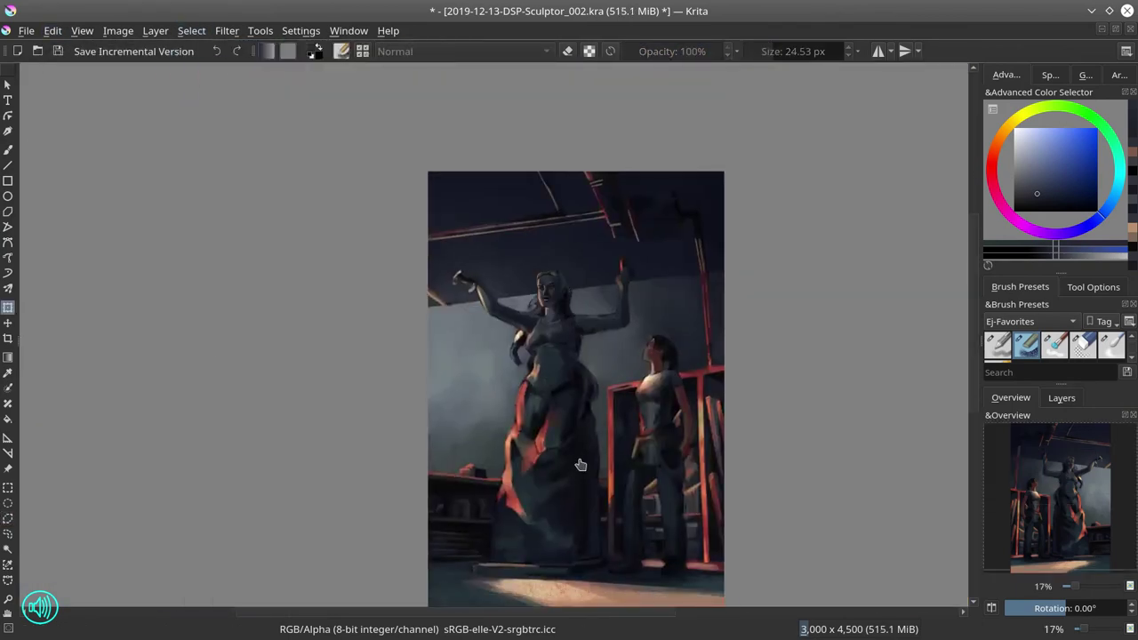
{"action": "key", "text": "ctrl+s"}
{"action": "key", "text": "b"}
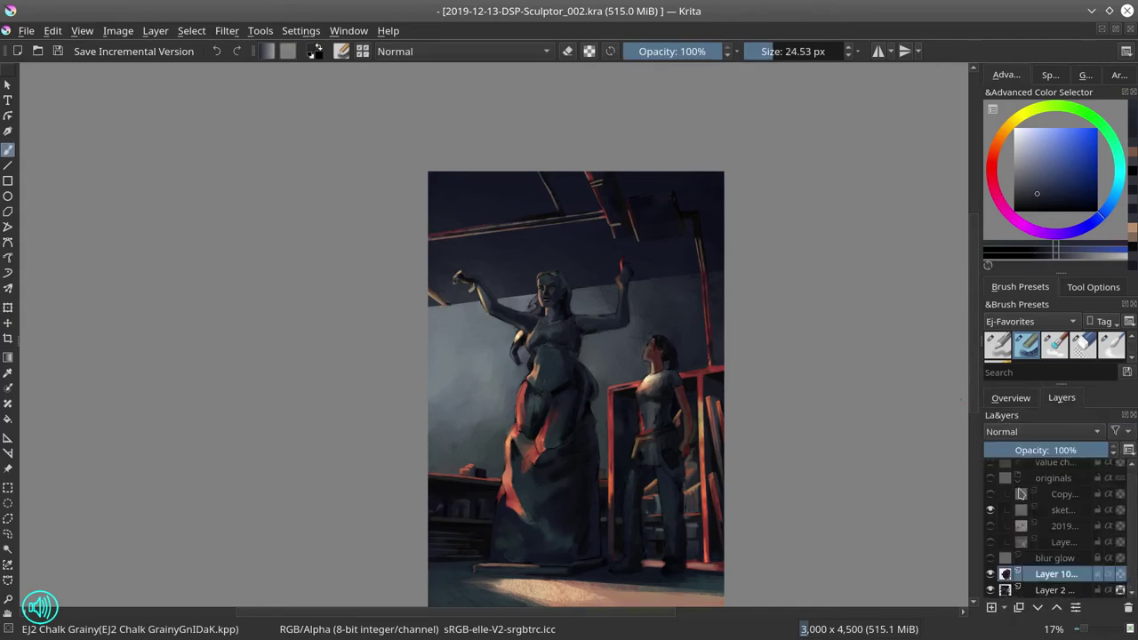
{"action": "scroll", "coordinate": [556, 305], "scroll_direction": "up", "scroll_amount": 6}
Paint a light blue-grey stroke below the statue's chin with an enlarged brush
{"action": "left_click", "coordinate": [560, 303], "text": "ctrl"}
{"action": "mouse_move", "coordinate": [559, 303]}
{"action": "left_mouse_down"}
{"action": "mouse_move", "coordinate": [558, 294]}
{"action": "mouse_move", "coordinate": [581, 341]}
{"action": "mouse_move", "coordinate": [581, 268]}
{"action": "left_mouse_up"}
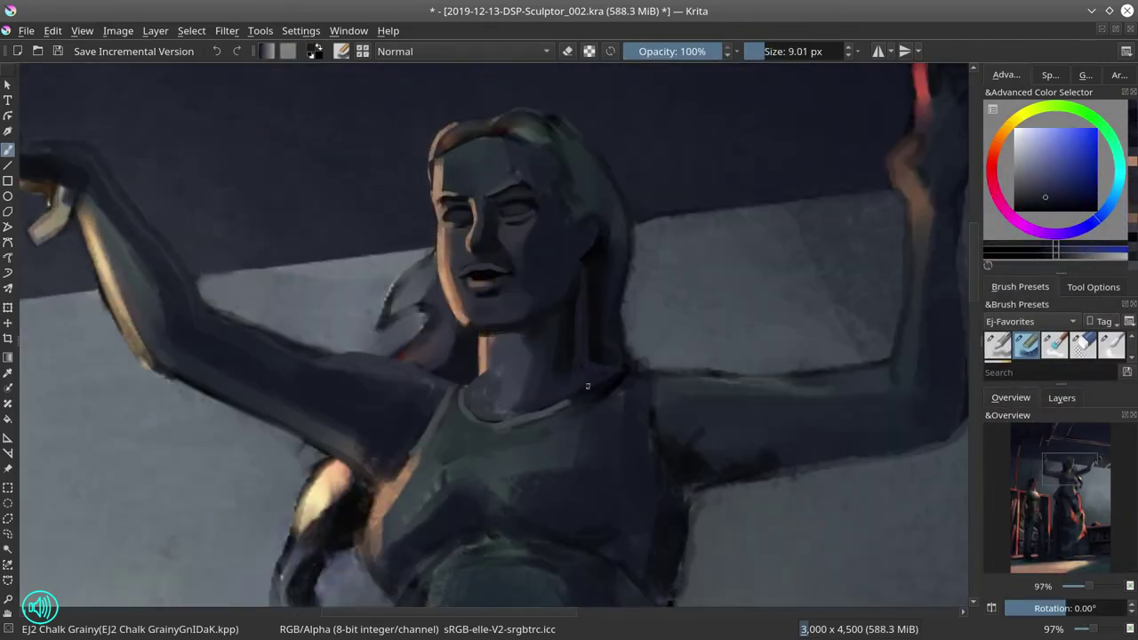
{"action": "mouse_move", "coordinate": [586, 385]}
{"action": "left_mouse_down"}
{"action": "mouse_move", "coordinate": [576, 306]}
{"action": "mouse_move", "coordinate": [623, 272]}
{"action": "mouse_move", "coordinate": [560, 132]}
{"action": "mouse_move", "coordinate": [620, 198]}
{"action": "mouse_move", "coordinate": [569, 276]}
{"action": "mouse_move", "coordinate": [603, 224]}
{"action": "left_mouse_up"}
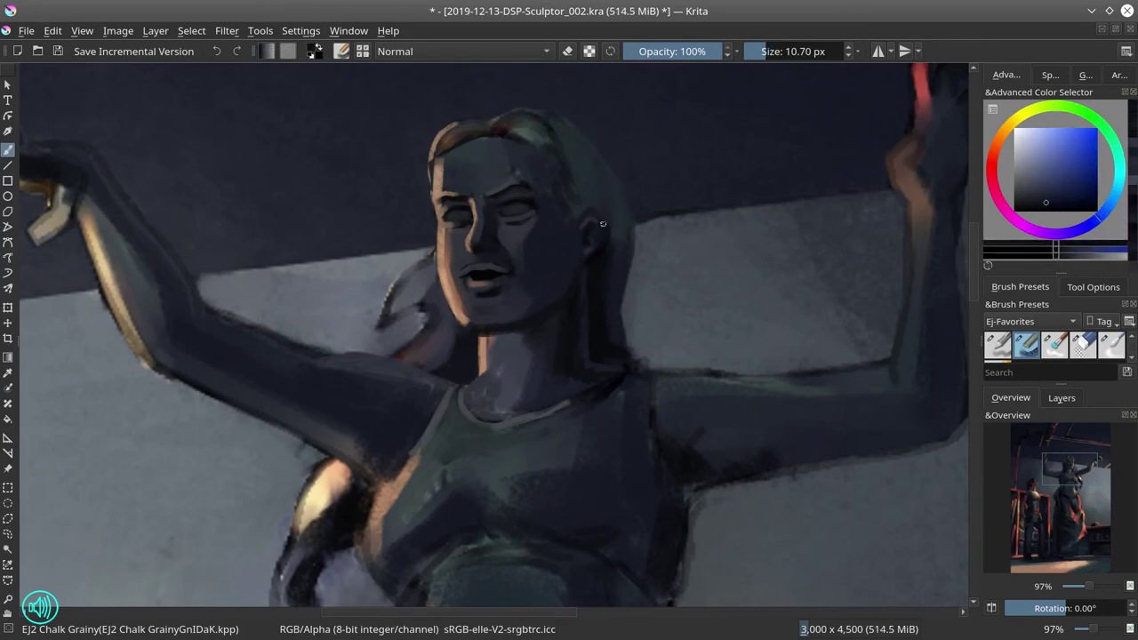
{"action": "left_click", "coordinate": [581, 270], "text": "ctrl"}
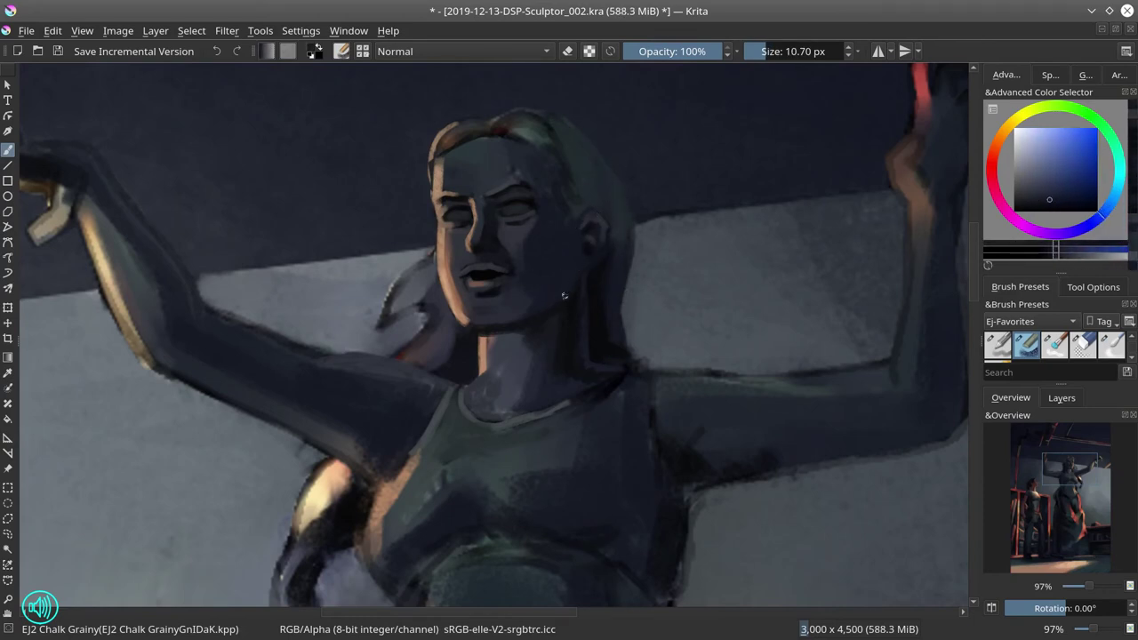
{"action": "mouse_move", "coordinate": [498, 338]}
{"action": "left_mouse_down"}
{"action": "mouse_move", "coordinate": [531, 338]}
{"action": "mouse_move", "coordinate": [501, 363]}
{"action": "mouse_move", "coordinate": [523, 233]}
{"action": "mouse_move", "coordinate": [572, 196]}
{"action": "mouse_move", "coordinate": [515, 131]}
{"action": "mouse_move", "coordinate": [498, 133]}
{"action": "left_mouse_up"}
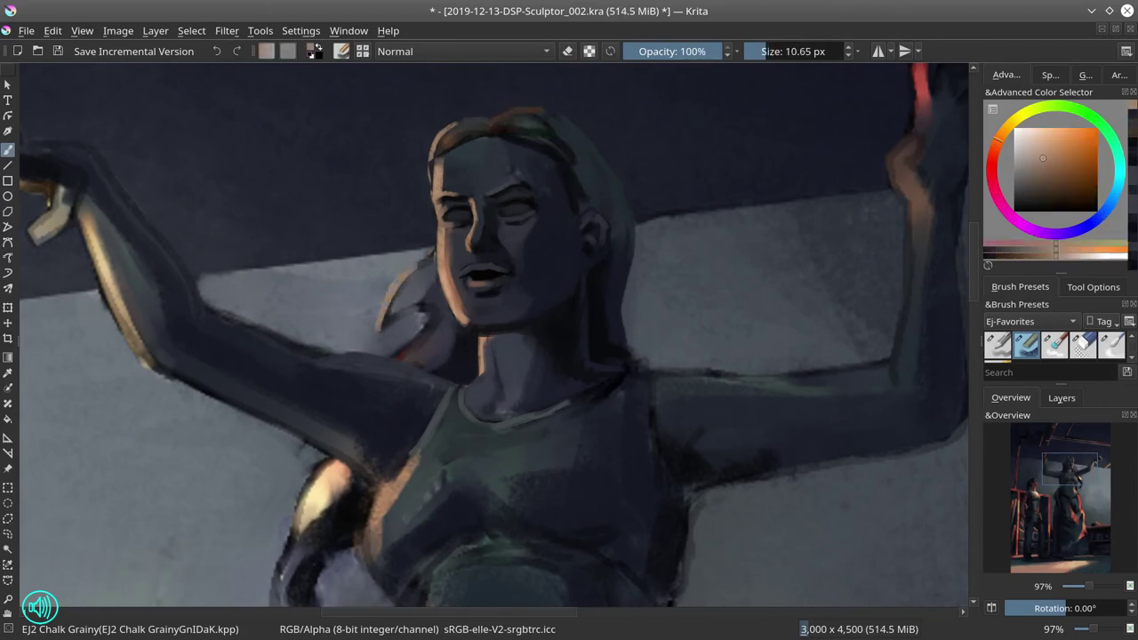
{"action": "left_click", "coordinate": [407, 299], "text": "ctrl"}
{"action": "mouse_move", "coordinate": [418, 271]}
{"action": "left_mouse_down"}
{"action": "mouse_move", "coordinate": [436, 347]}
{"action": "mouse_move", "coordinate": [506, 393]}
{"action": "left_mouse_up"}
{"action": "left_click", "coordinate": [426, 311], "text": "ctrl"}
{"action": "left_click", "coordinate": [437, 347], "text": "ctrl"}
{"action": "key", "text": "minus"}
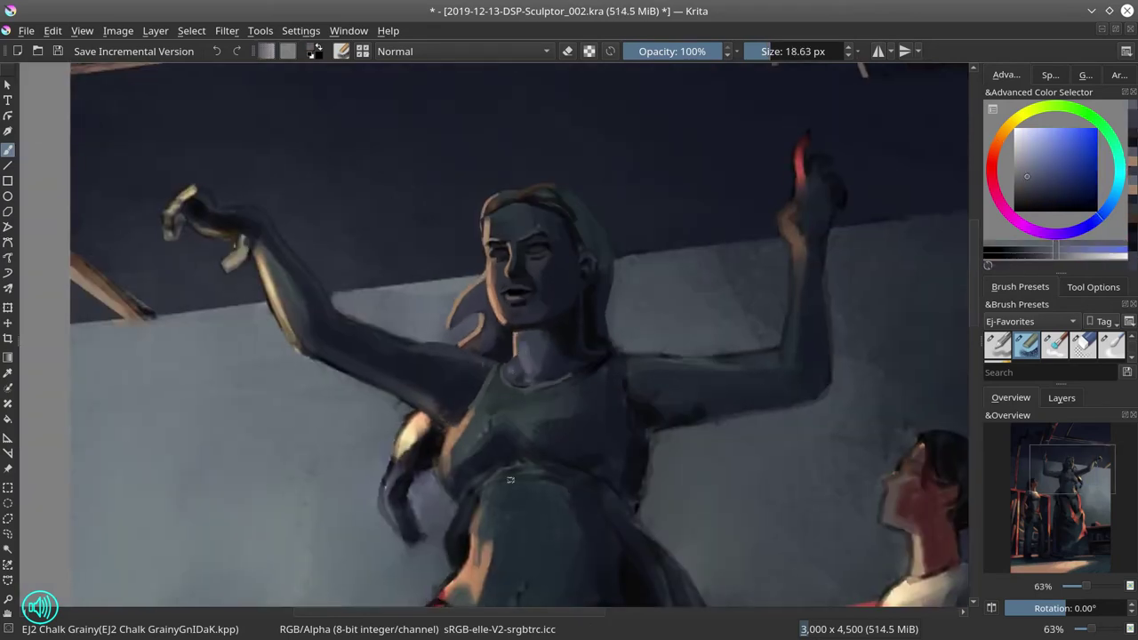
Add an orange stroke along the statue's torso
{"action": "left_click", "coordinate": [480, 222], "text": "ctrl"}
{"action": "left_click_drag", "start_coordinate": [480, 222], "coordinate": [467, 135], "text": "shift"}
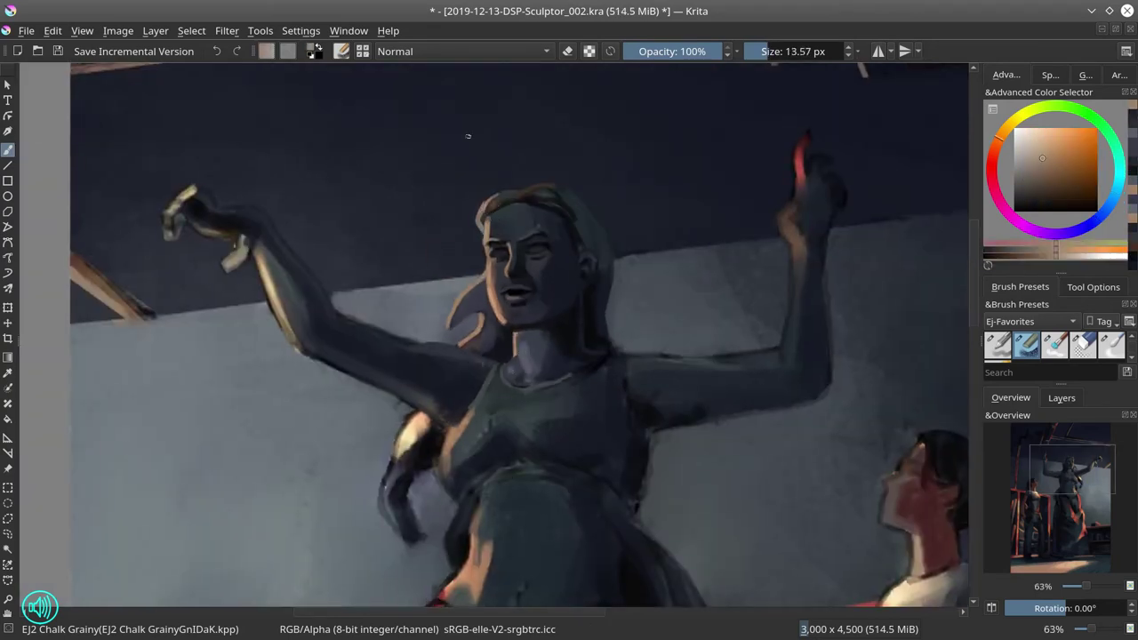
{"action": "left_click", "coordinate": [391, 487], "text": "ctrl"}
{"action": "left_click", "coordinate": [418, 474], "text": "ctrl"}
{"action": "left_click_drag", "start_coordinate": [448, 498], "coordinate": [438, 455]}
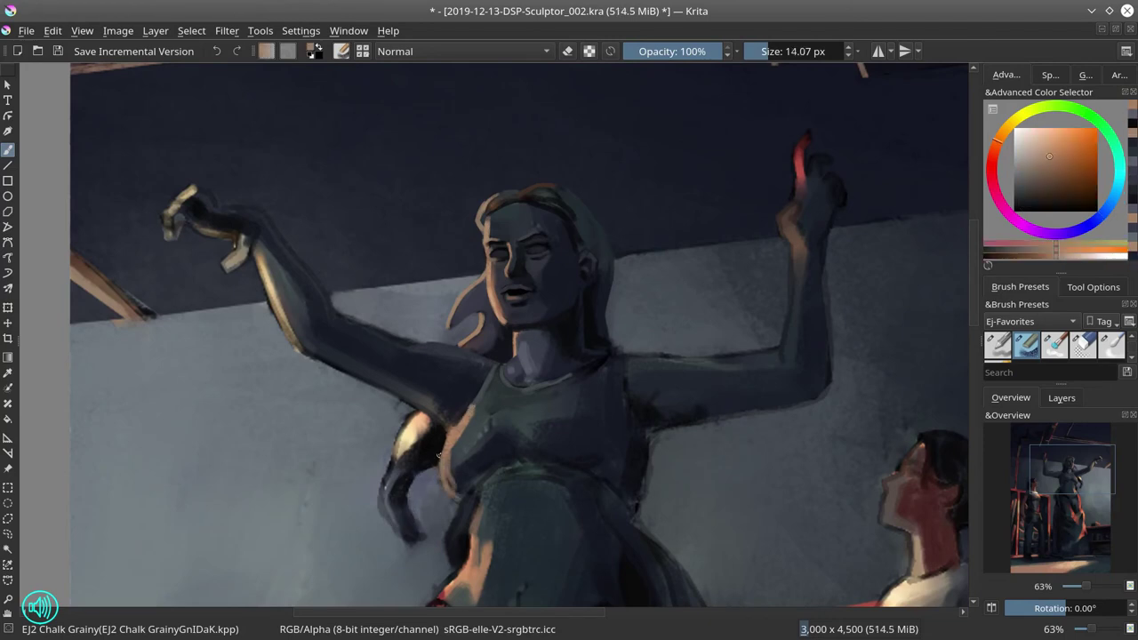
{"action": "left_click", "coordinate": [438, 455], "text": "ctrl"}
Shade the statue's chest and arms with dark blue-grey picked from the canvas
{"action": "left_click_drag", "start_coordinate": [511, 440], "coordinate": [527, 383]}
{"action": "mouse_move", "coordinate": [526, 382]}
{"action": "left_mouse_down", "text": "shift"}
{"action": "mouse_move", "coordinate": [511, 382]}
{"action": "mouse_move", "coordinate": [511, 338]}
{"action": "left_mouse_up", "text": "shift"}
{"action": "left_click", "coordinate": [526, 382], "text": "ctrl"}
{"action": "left_click", "coordinate": [526, 383], "text": "ctrl"}
{"action": "left_click", "coordinate": [526, 382], "text": "ctrl"}
{"action": "left_click", "coordinate": [511, 337], "text": "ctrl"}
{"action": "left_click", "coordinate": [495, 410], "text": "ctrl"}
{"action": "left_click", "coordinate": [576, 384], "text": "ctrl"}
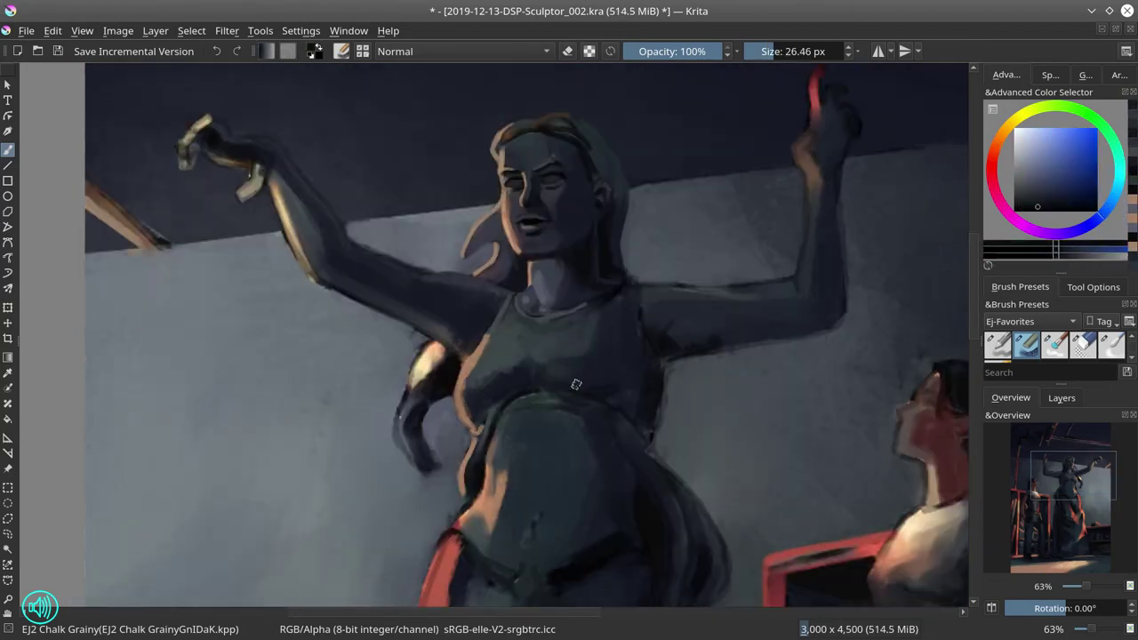
{"action": "left_click_drag", "start_coordinate": [576, 384], "coordinate": [551, 384], "text": "shift"}
{"action": "left_click", "coordinate": [623, 293], "text": "ctrl"}
Save the painting again and view the whole composition at once
{"action": "scroll", "coordinate": [656, 285], "scroll_direction": "up", "scroll_amount": 2}
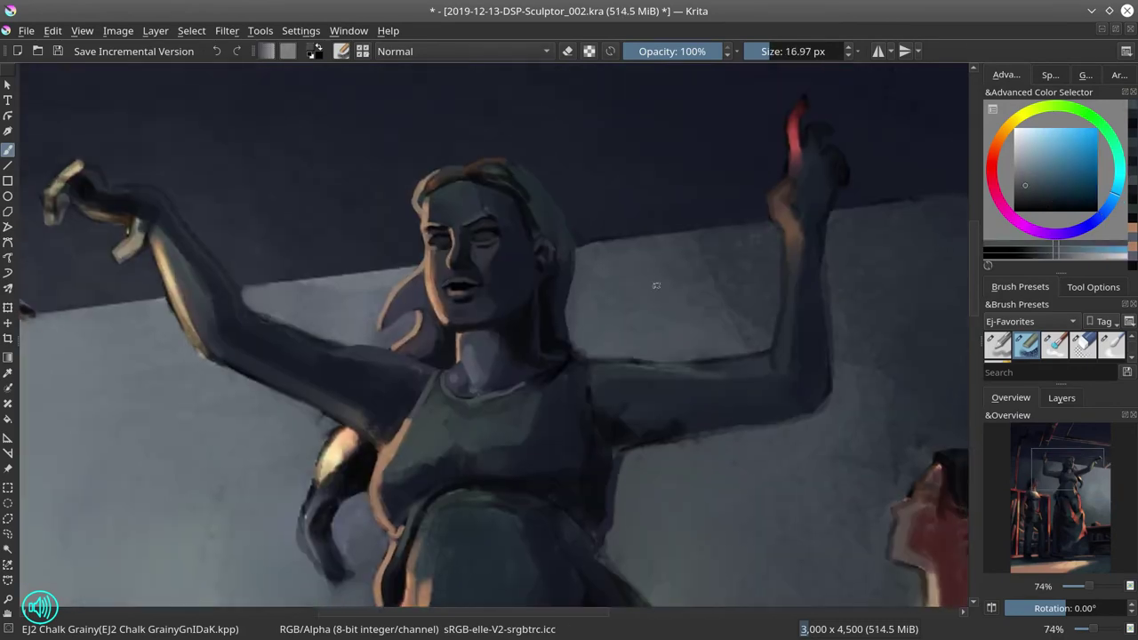
{"action": "left_click", "coordinate": [58, 52]}
{"action": "key", "text": "2"}
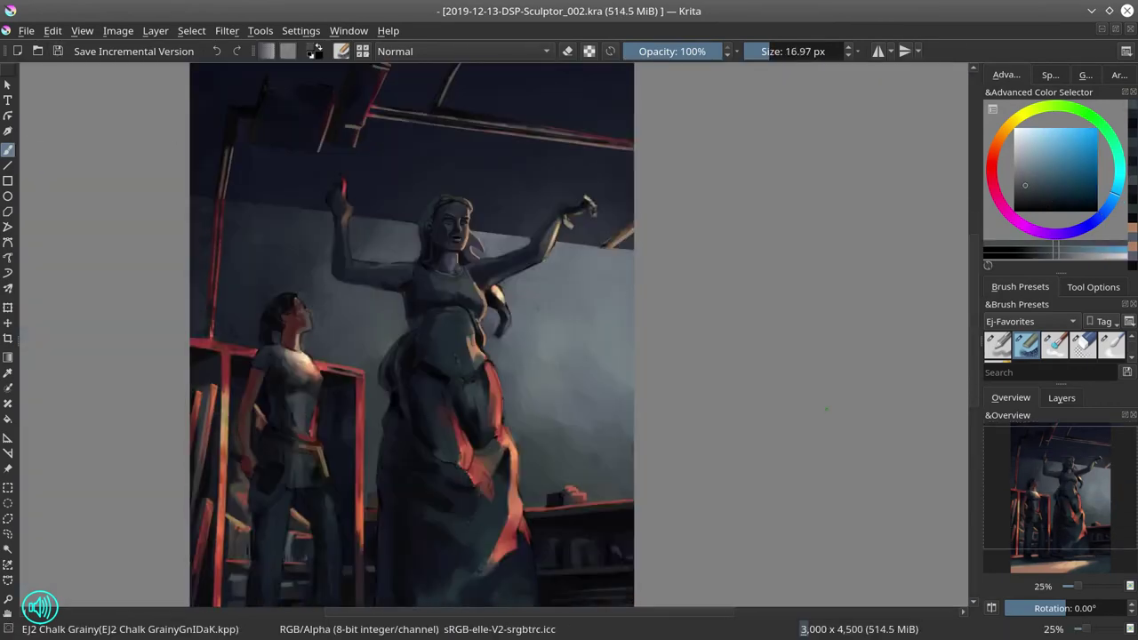
{"action": "scroll", "coordinate": [801, 372], "scroll_direction": "down", "scroll_amount": 1}
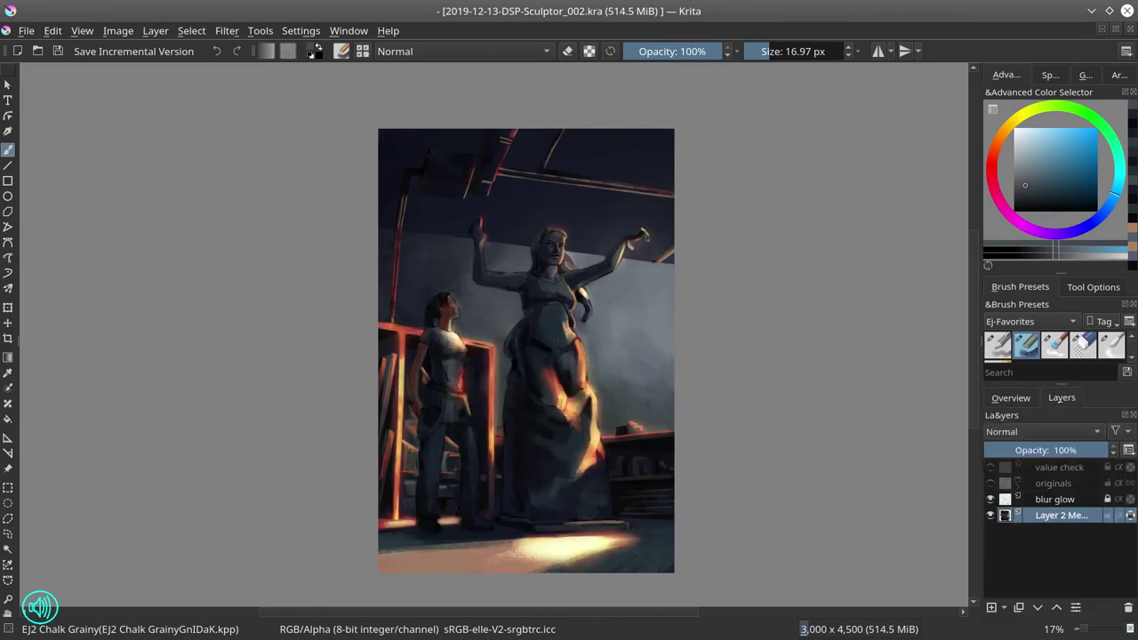
Zoom in on the statue's raised hand and sample dark blue and teal tones around it
{"action": "scroll", "coordinate": [734, 413], "scroll_direction": "down", "scroll_amount": 2}
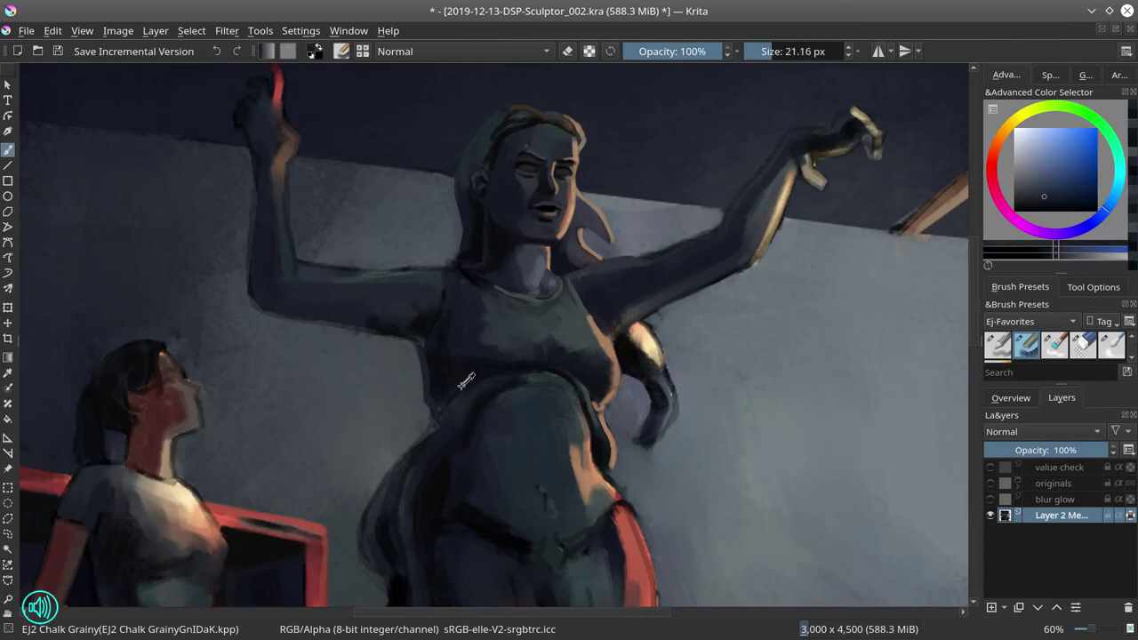
{"action": "scroll", "coordinate": [475, 402], "scroll_direction": "up", "scroll_amount": 1}
{"action": "key", "text": "bracketleft"}
{"action": "scroll", "coordinate": [702, 228], "scroll_direction": "up", "scroll_amount": 1}
{"action": "left_click_drag", "start_coordinate": [702, 227], "coordinate": [631, 303]}
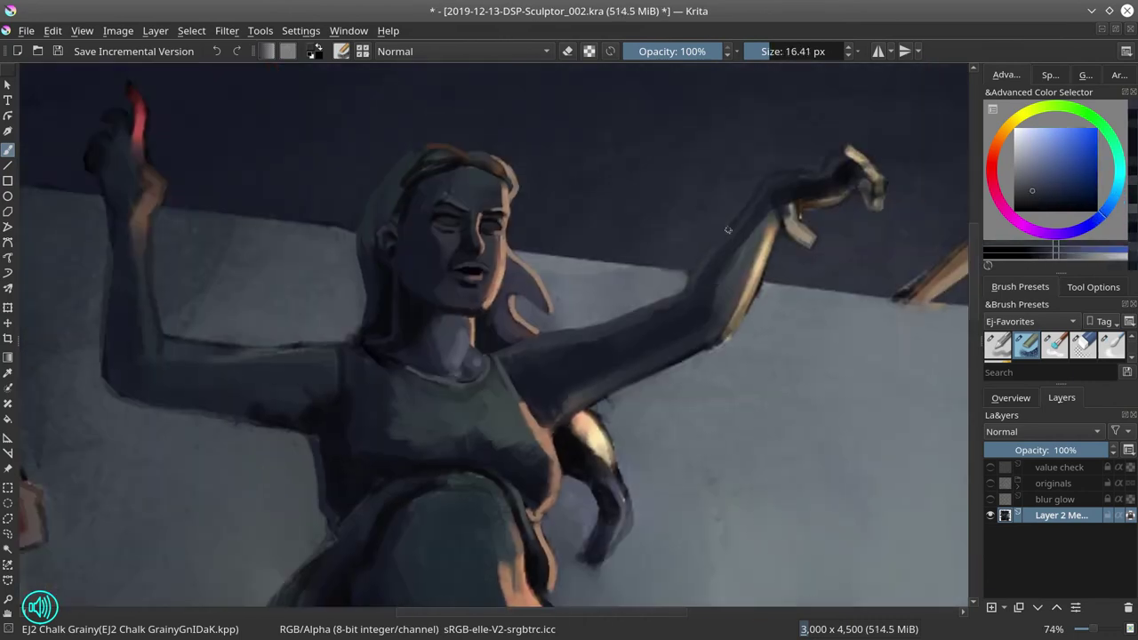
{"action": "key", "text": "bracketleft"}
{"action": "left_click", "coordinate": [785, 233], "text": "ctrl"}
{"action": "left_click_drag", "start_coordinate": [784, 233], "coordinate": [639, 318]}
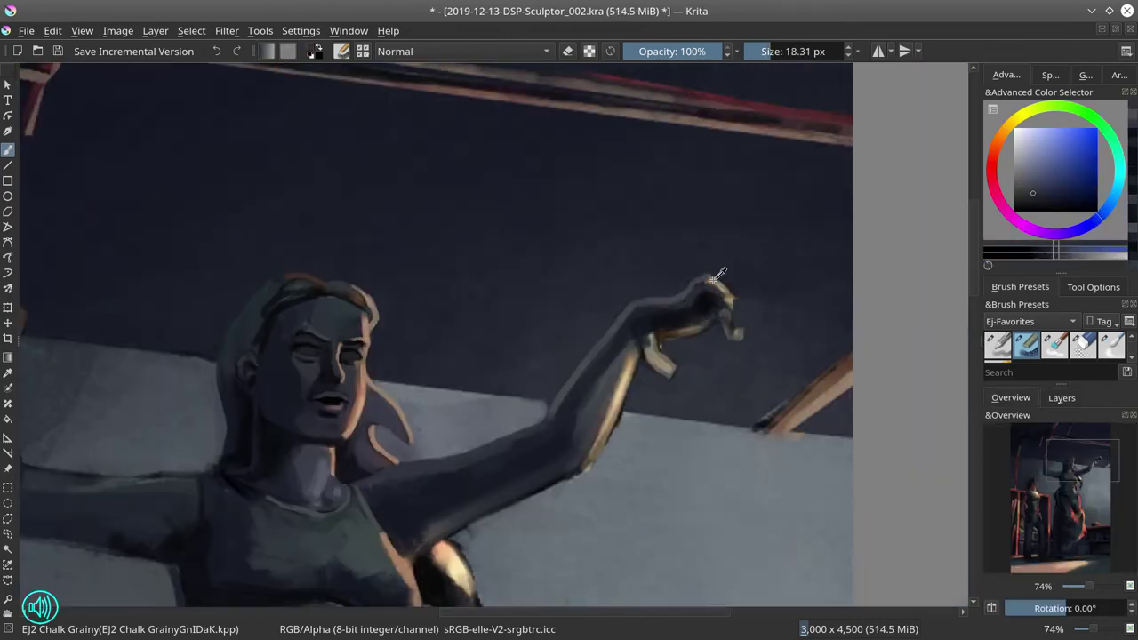
{"action": "left_click", "coordinate": [639, 317], "text": "ctrl"}
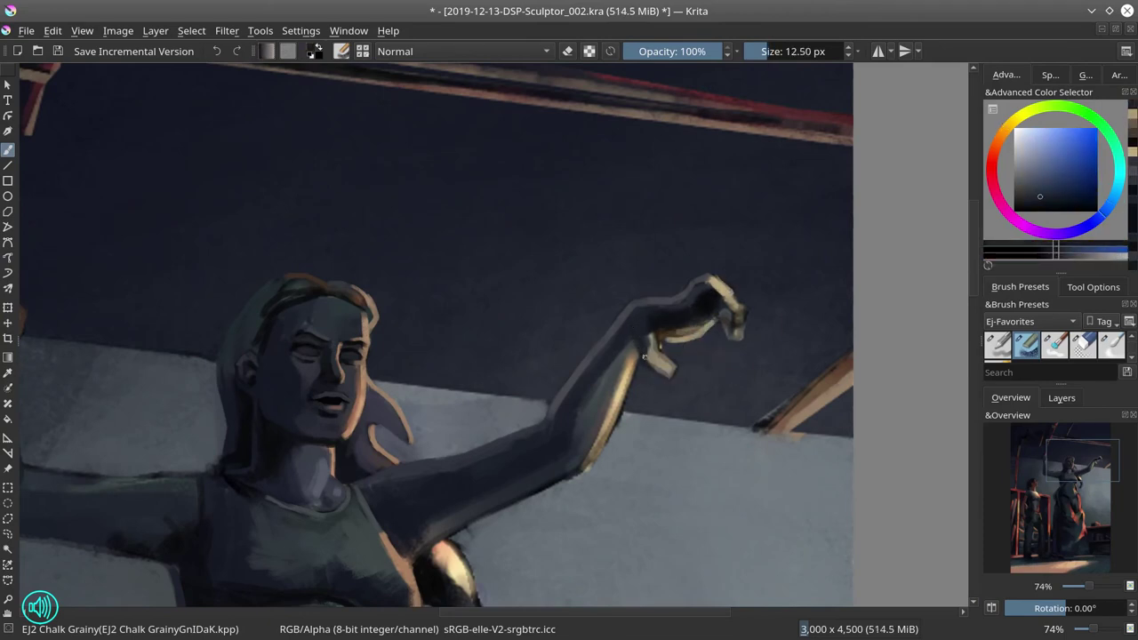
{"action": "left_click", "coordinate": [645, 354], "text": "ctrl"}
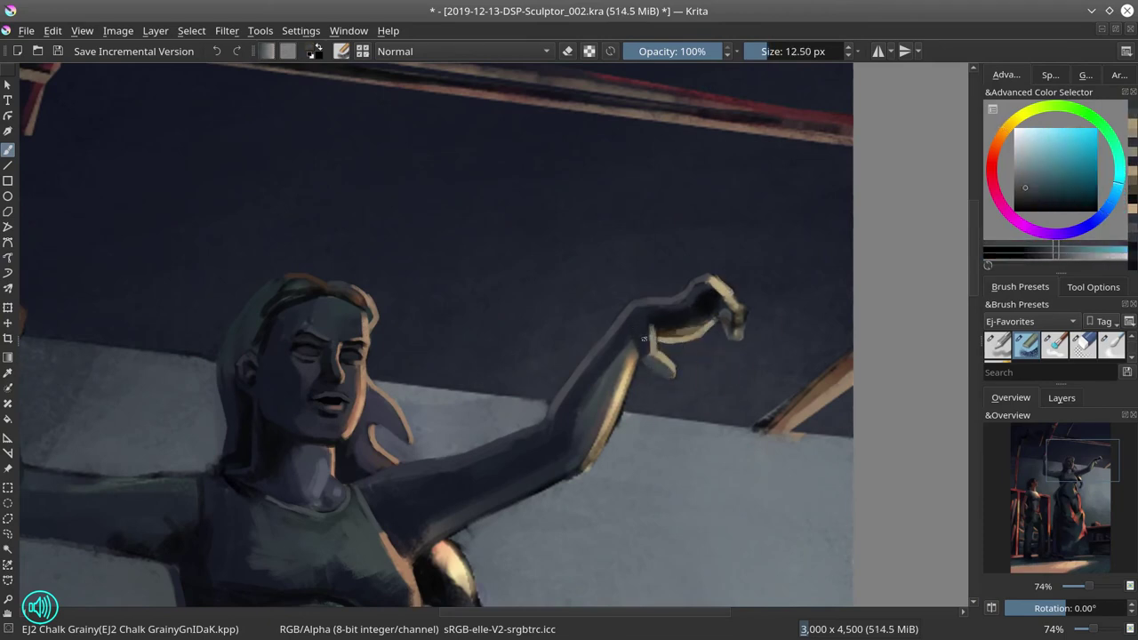
{"action": "left_click", "coordinate": [636, 369], "text": "ctrl"}
Sample light tan and other hand tones and size the brush for finger detail
{"action": "left_click", "coordinate": [626, 384], "text": "ctrl"}
{"action": "key", "text": "bracketleft"}
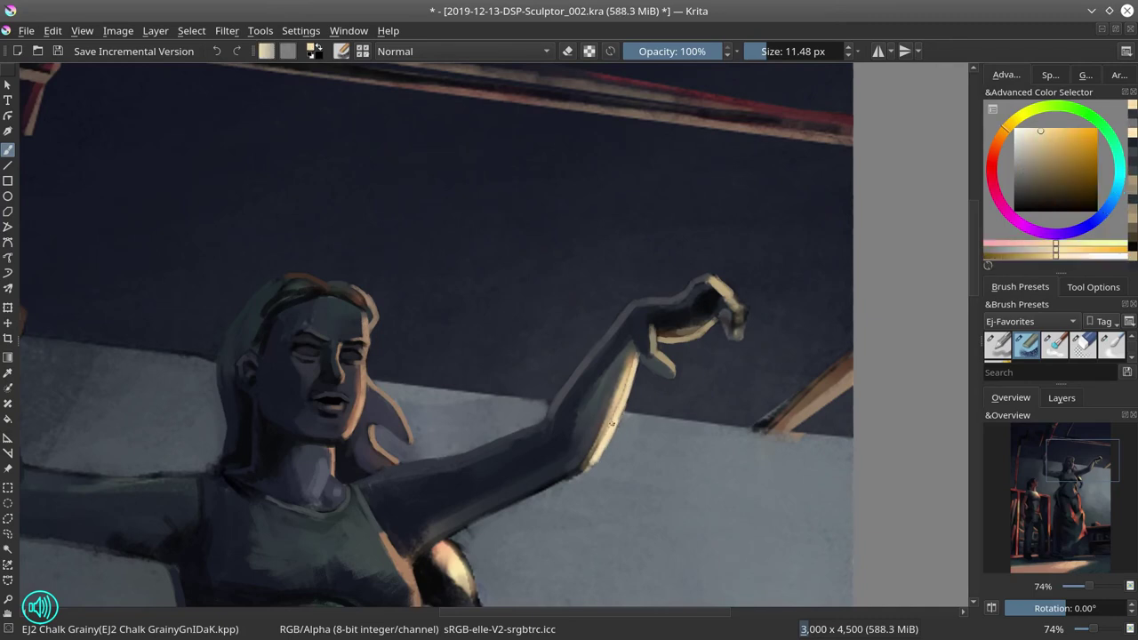
{"action": "left_click_drag", "start_coordinate": [627, 385], "coordinate": [644, 354]}
{"action": "key", "text": "bracketright"}
{"action": "key", "text": "bracketright"}
{"action": "key", "text": "bracketright"}
{"action": "key", "text": "bracketright"}
{"action": "left_click", "coordinate": [451, 508], "text": "ctrl"}
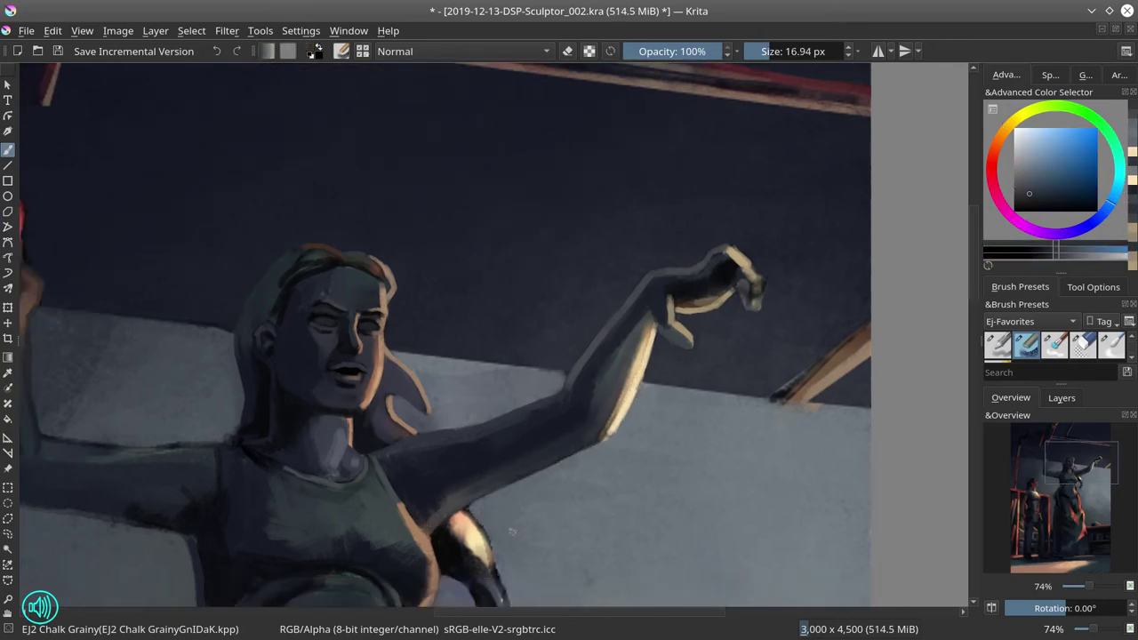
{"action": "left_click", "coordinate": [725, 253], "text": "ctrl"}
{"action": "left_click", "coordinate": [751, 264], "text": "ctrl"}
{"action": "left_click", "coordinate": [749, 271], "text": "ctrl"}
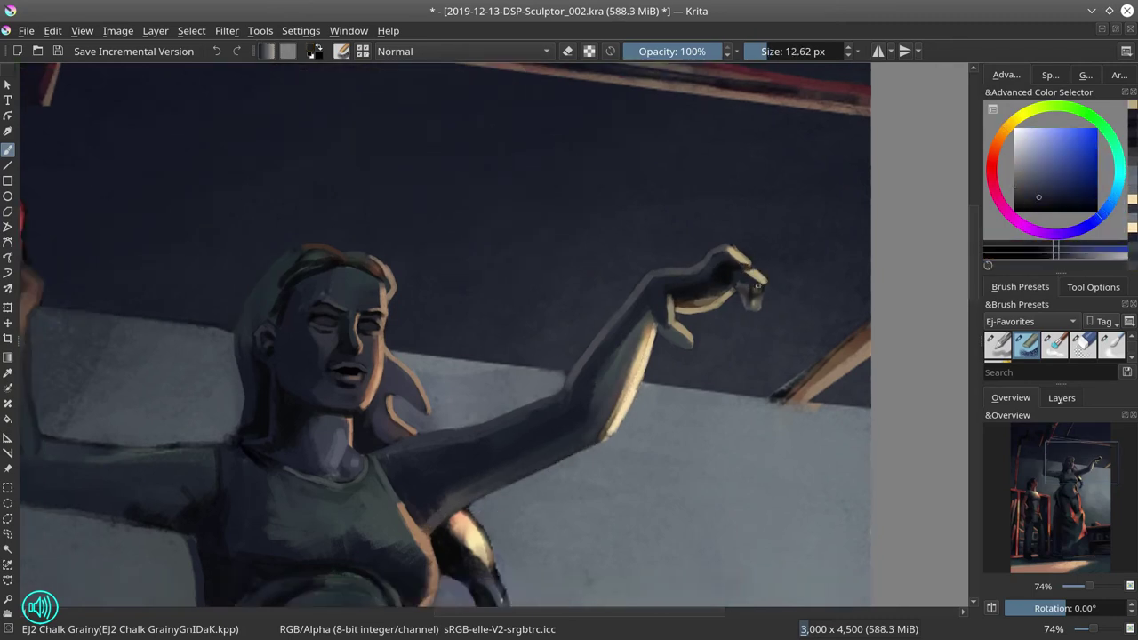
{"action": "key", "text": "bracketleft"}
{"action": "key", "text": "bracketleft"}
{"action": "key", "text": "bracketleft"}
{"action": "left_click", "coordinate": [757, 273], "text": "ctrl"}
{"action": "key", "text": "bracketright"}
{"action": "key", "text": "bracketright"}
{"action": "key", "text": "bracketright"}
{"action": "key", "text": "bracketright"}
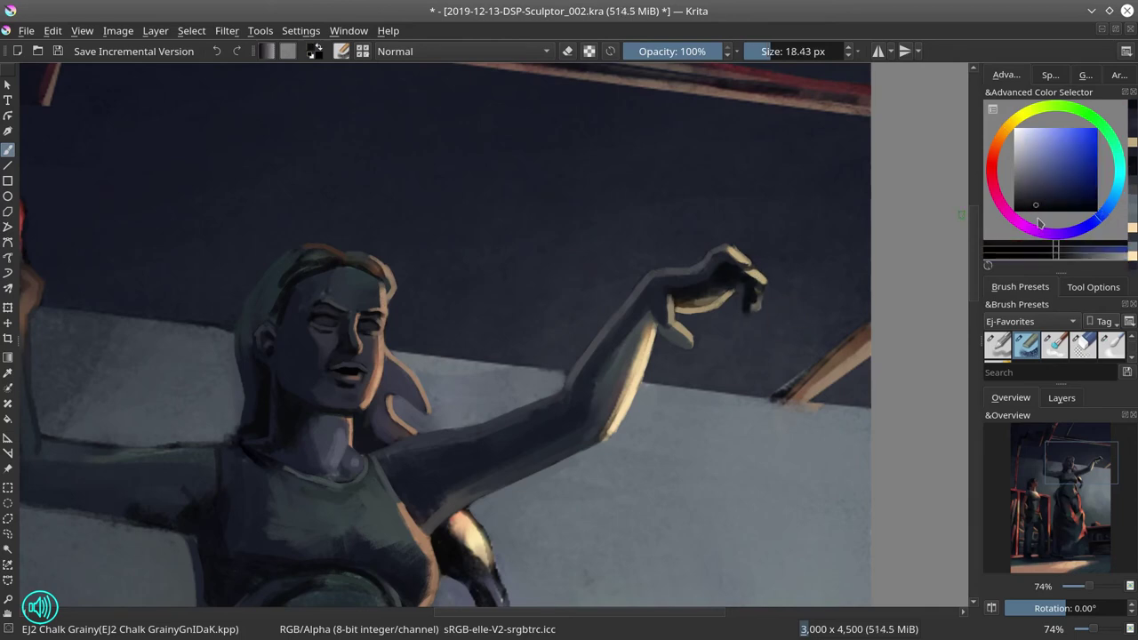
Paint light tan highlights onto the fingertips of the raised hand
{"action": "left_click", "coordinate": [715, 269], "text": "ctrl"}
{"action": "key", "text": "bracketleft"}
{"action": "key", "text": "bracketleft"}
{"action": "key", "text": "bracketleft"}
{"action": "left_click", "coordinate": [747, 275], "text": "ctrl"}
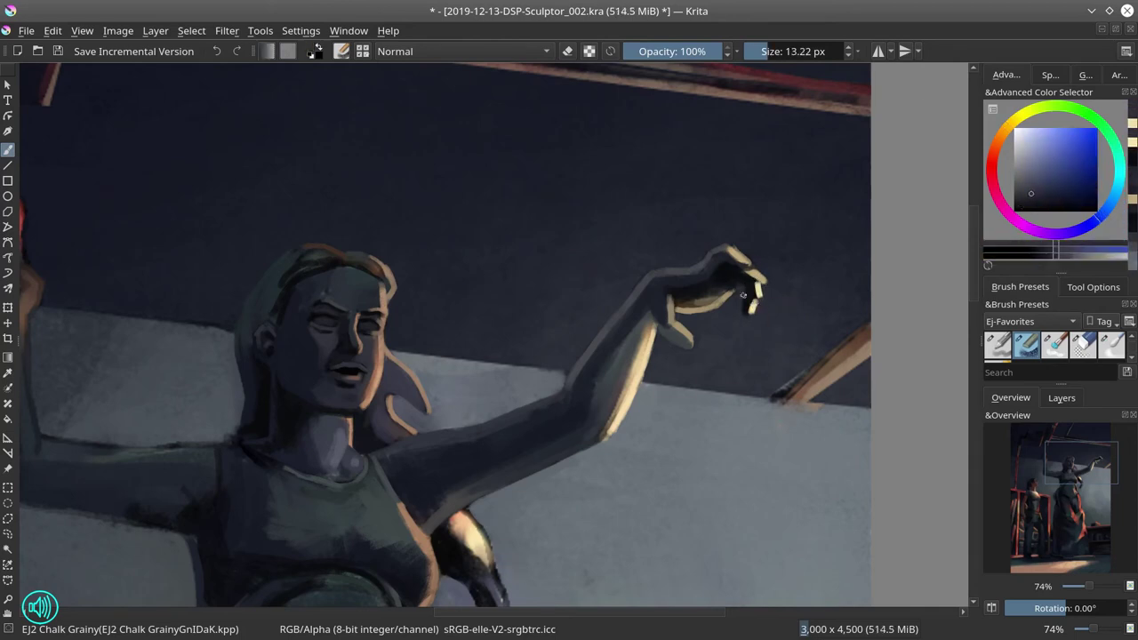
{"action": "left_click", "coordinate": [756, 282], "text": "ctrl"}
{"action": "left_click_drag", "start_coordinate": [757, 284], "coordinate": [751, 306]}
{"action": "left_click", "coordinate": [786, 267], "text": "ctrl"}
{"action": "key", "text": "bracketright"}
{"action": "key", "text": "bracketright"}
{"action": "key", "text": "bracketright"}
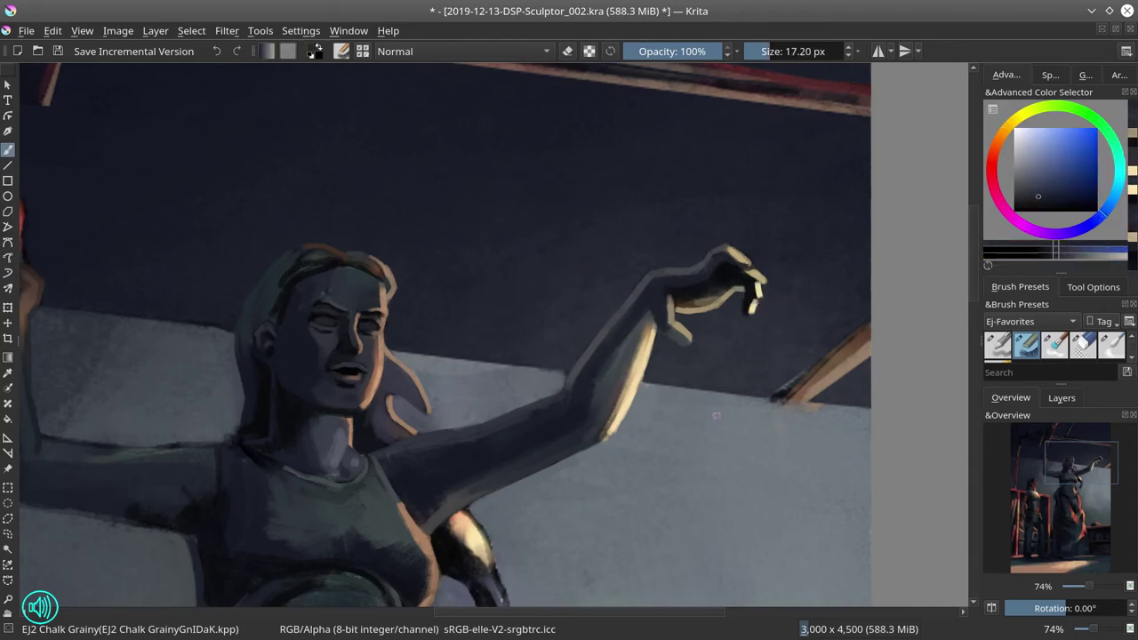
Save the painting and fit the whole canvas in view with the layer stack shown
{"action": "left_click_drag", "start_coordinate": [170, 449], "coordinate": [303, 396]}
{"action": "left_click", "coordinate": [56, 54]}
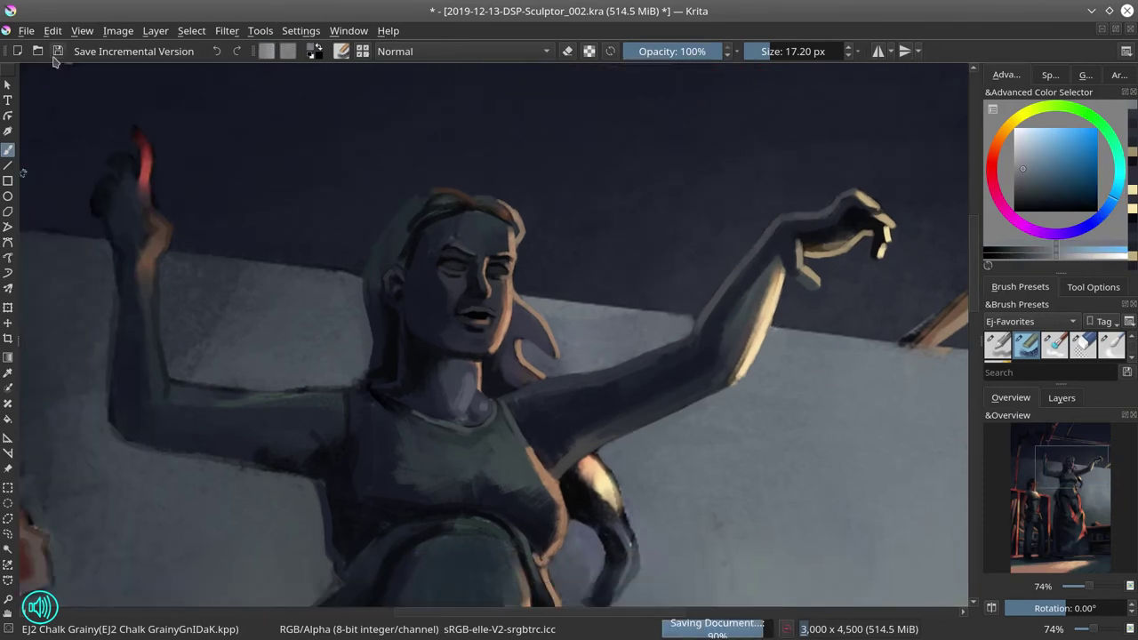
{"action": "left_click", "coordinate": [724, 317], "text": "ctrl"}
{"action": "key", "text": "bracketright"}
{"action": "key", "text": "bracketright"}
{"action": "key", "text": "bracketright"}
{"action": "key", "text": "bracketright"}
{"action": "key", "text": "bracketright"}
{"action": "key", "text": "bracketright"}
{"action": "key", "text": "bracketright"}
{"action": "key", "text": "2"}
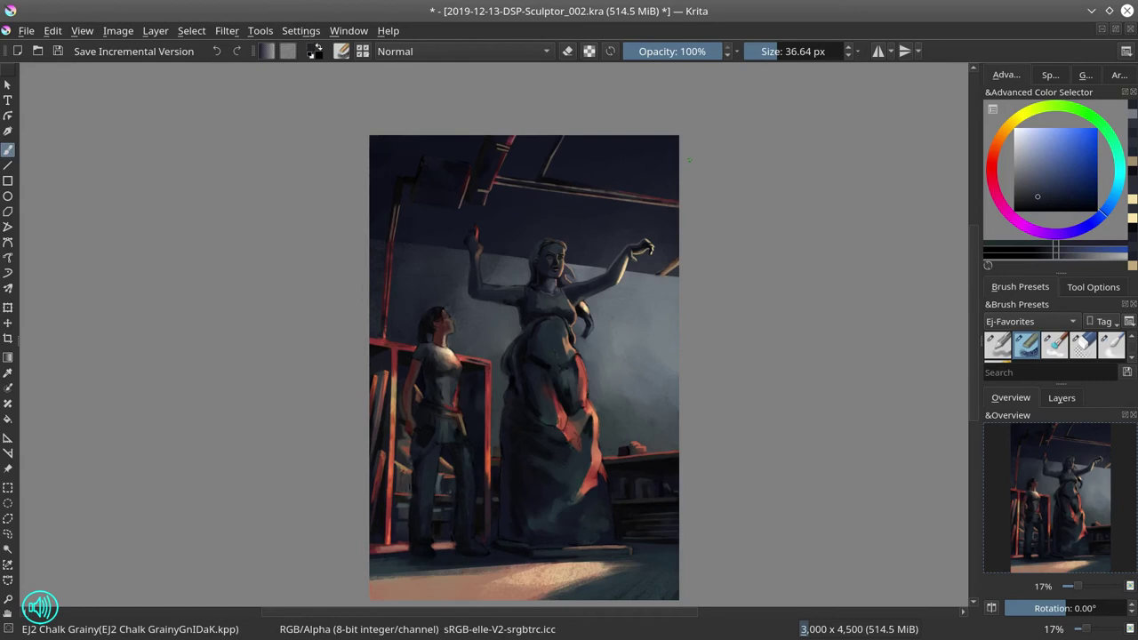
{"action": "left_click", "coordinate": [1062, 397]}
{"action": "scroll", "coordinate": [913, 474], "scroll_direction": "down", "scroll_amount": 1}
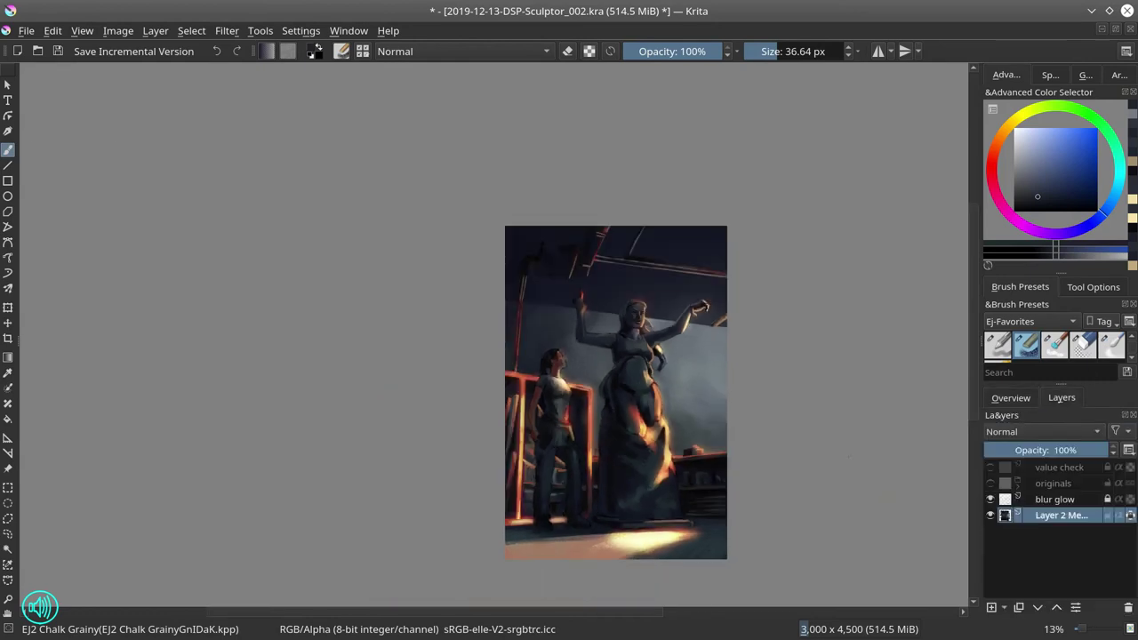
Save the painting and hide the blur glow layer in the Layers panel
{"action": "left_click", "coordinate": [60, 51]}
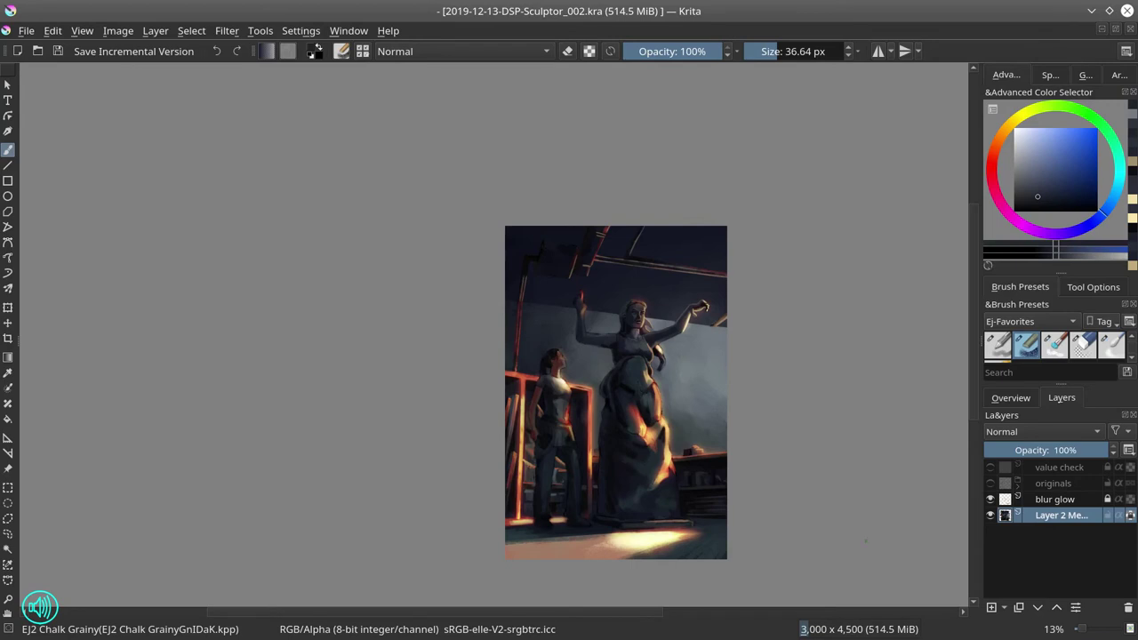
{"action": "left_click", "coordinate": [1013, 399]}
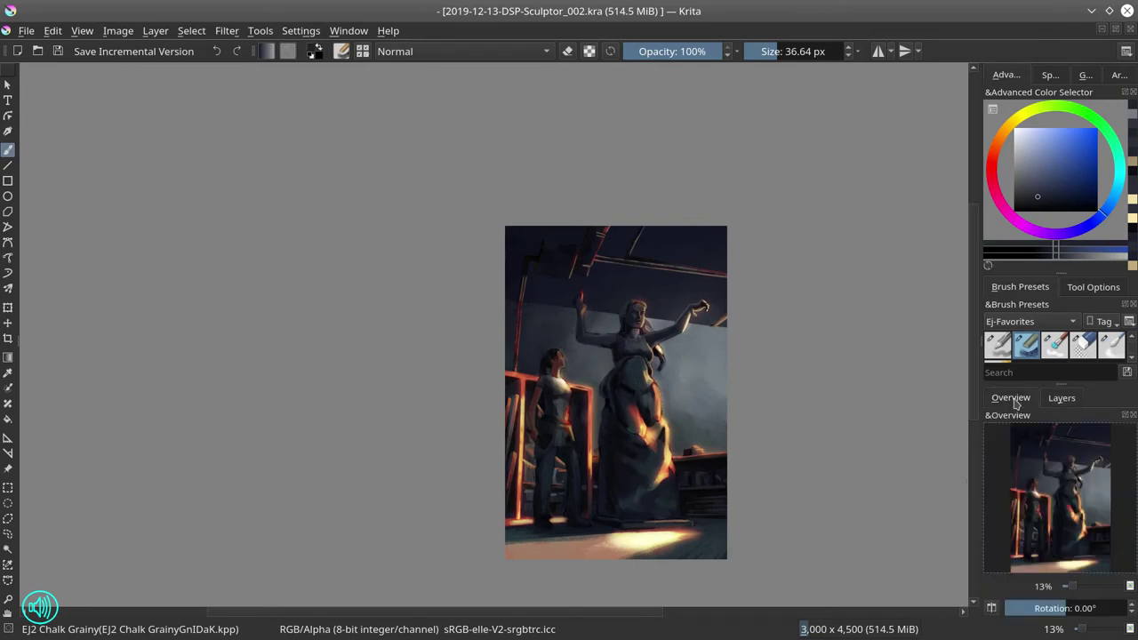
{"action": "left_click", "coordinate": [1061, 397]}
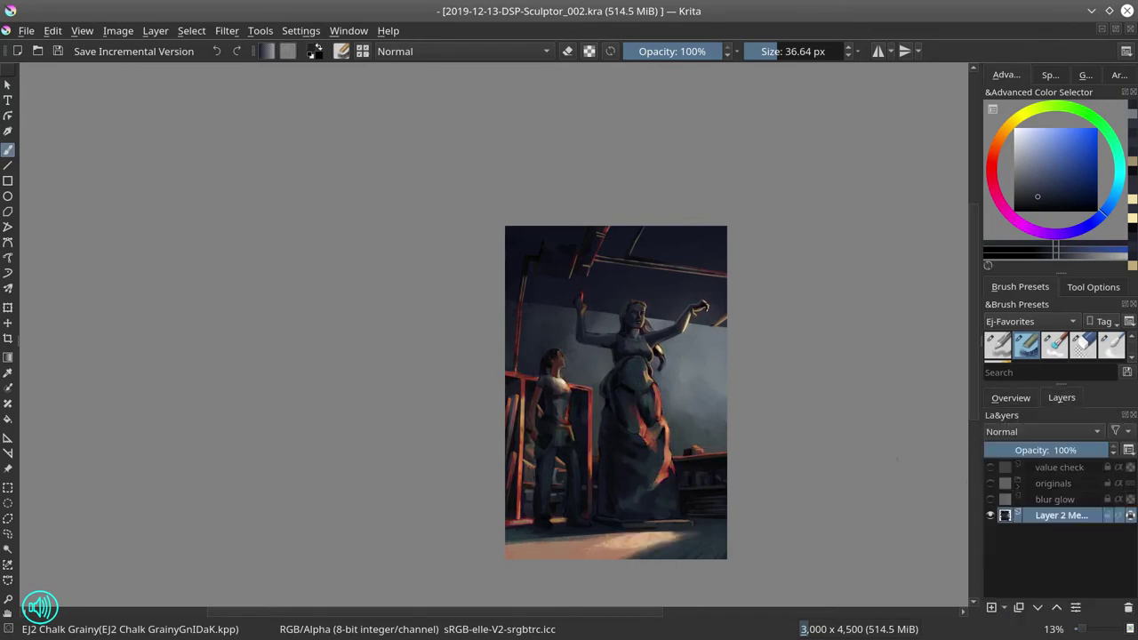
{"action": "scroll", "coordinate": [633, 311], "scroll_direction": "up", "scroll_amount": 8}
Sample reds and blue-greys from the canvas and dab dark blue onto the raised left hand
{"action": "left_click", "coordinate": [234, 179], "text": "ctrl"}
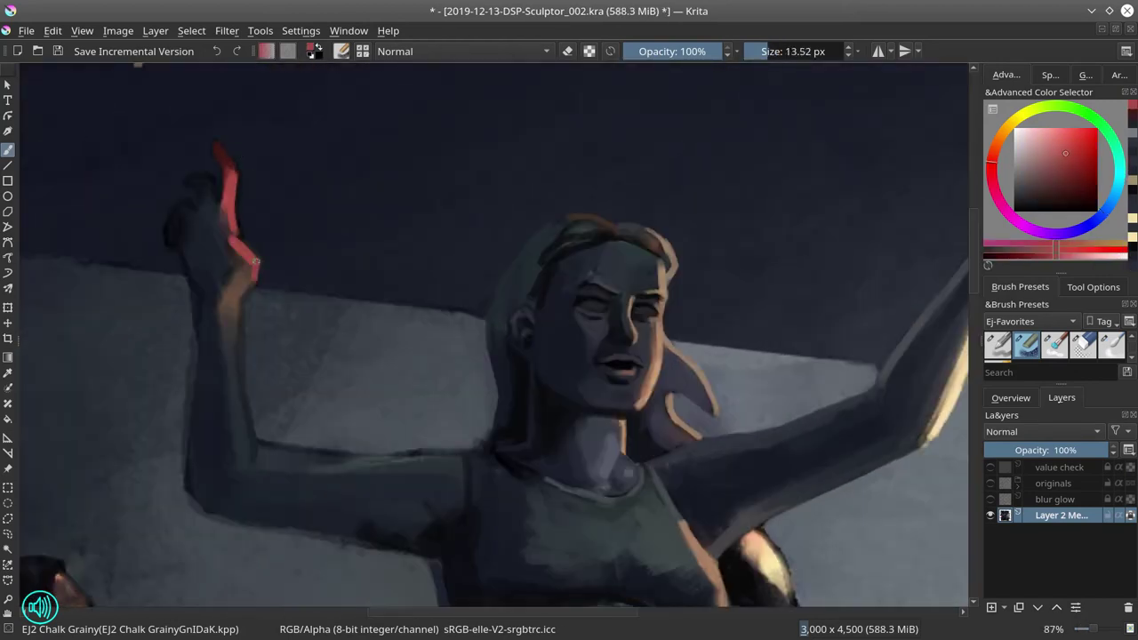
{"action": "left_click", "coordinate": [624, 461], "text": "ctrl"}
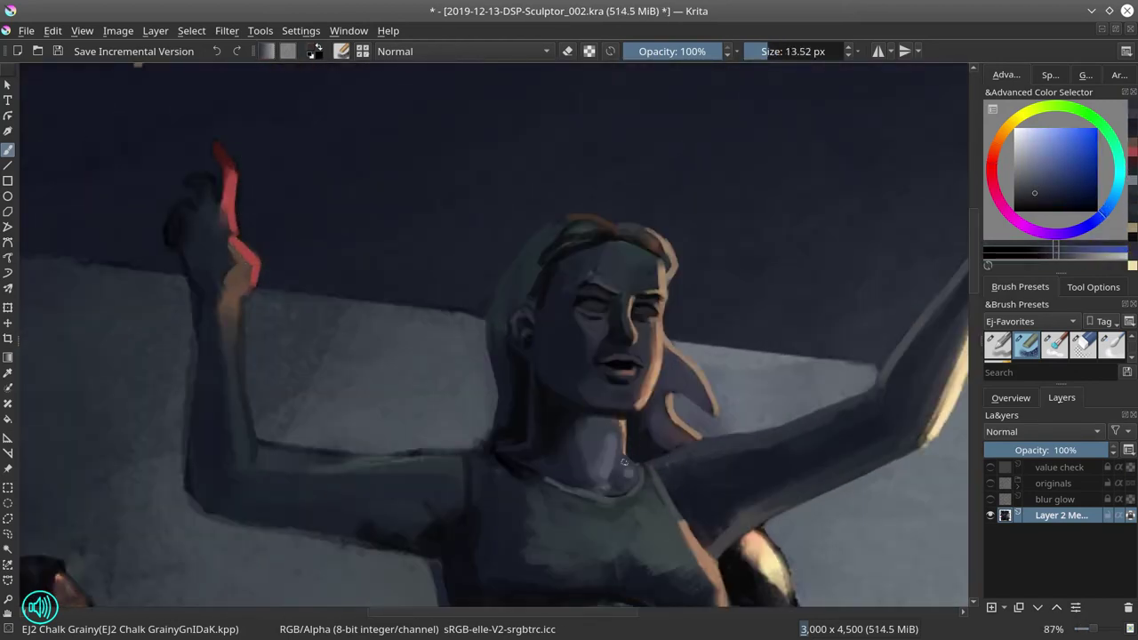
{"action": "left_click", "coordinate": [487, 526], "text": "ctrl"}
{"action": "left_click", "coordinate": [236, 218], "text": "ctrl"}
{"action": "key", "text": "bracketright"}
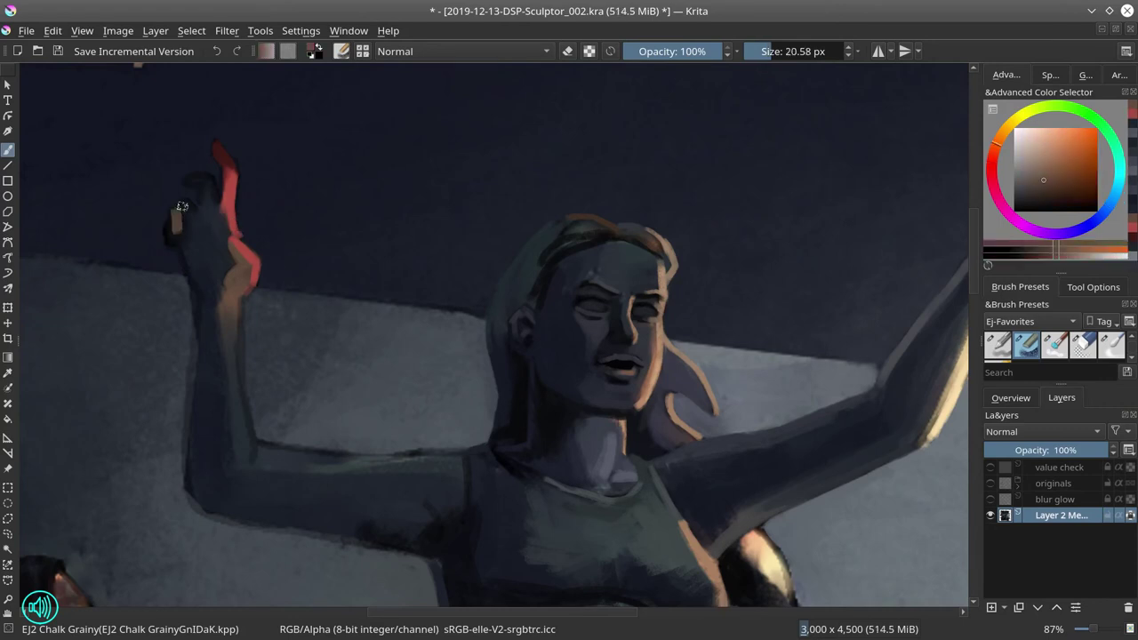
{"action": "key", "text": "bracketleft"}
{"action": "left_click", "coordinate": [183, 207], "text": "ctrl"}
{"action": "key", "text": "bracketleft"}
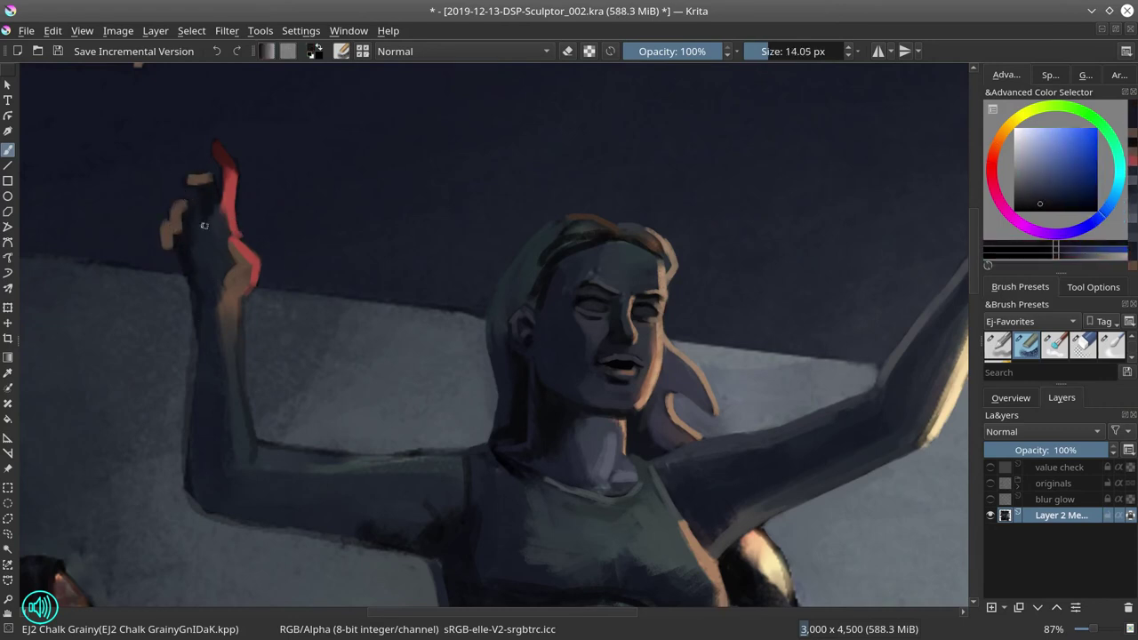
{"action": "left_click", "coordinate": [195, 345], "text": "ctrl"}
Paint orange finger shapes on the statue's other raised hand
{"action": "left_click", "coordinate": [204, 329], "text": "ctrl"}
{"action": "key", "text": "bracketleft"}
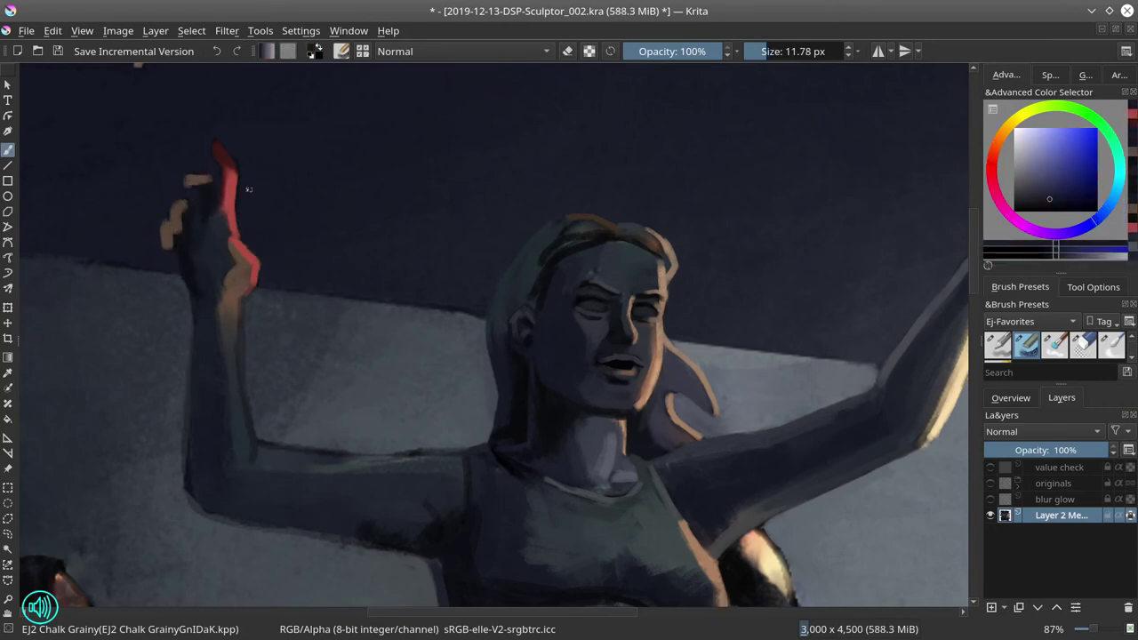
{"action": "key", "text": "bracketright"}
{"action": "left_click", "coordinate": [233, 309], "text": "ctrl"}
Tilt the canvas and paint a lighter stroke along the arm's upper edge
{"action": "left_click", "coordinate": [228, 333], "text": "ctrl"}
{"action": "key", "text": "bracketright"}
{"action": "key", "text": "bracketright"}
{"action": "key", "text": "bracketright"}
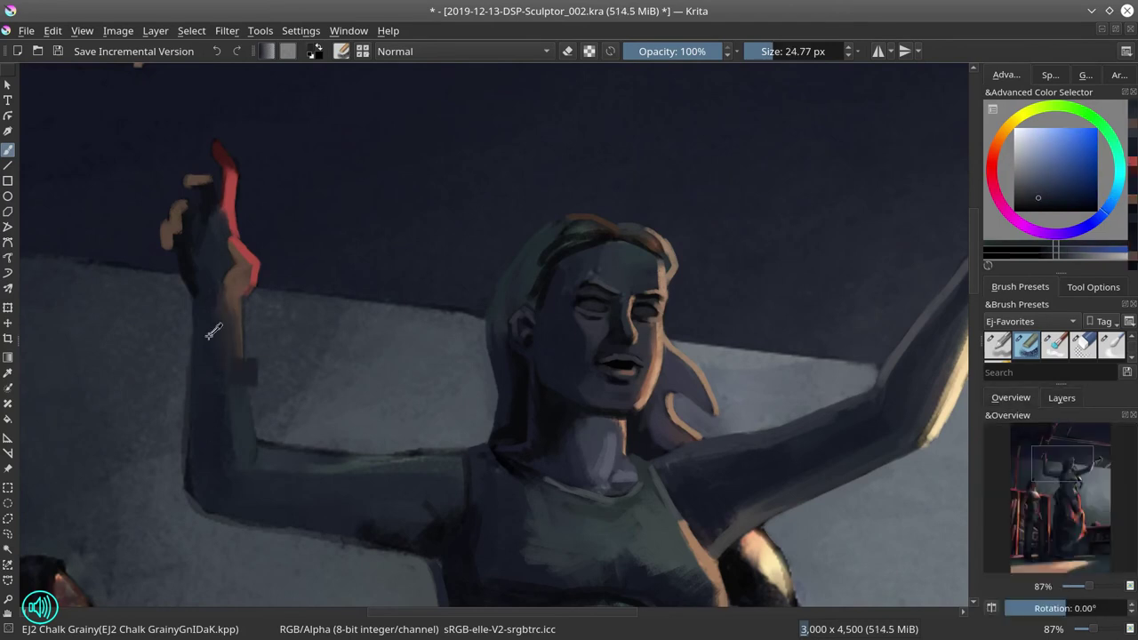
{"action": "key", "text": "bracketleft"}
{"action": "key", "text": "bracketleft"}
{"action": "key", "text": "bracketleft"}
{"action": "left_click", "coordinate": [189, 344], "text": "ctrl"}
{"action": "left_click_drag", "start_coordinate": [196, 498], "coordinate": [228, 448]}
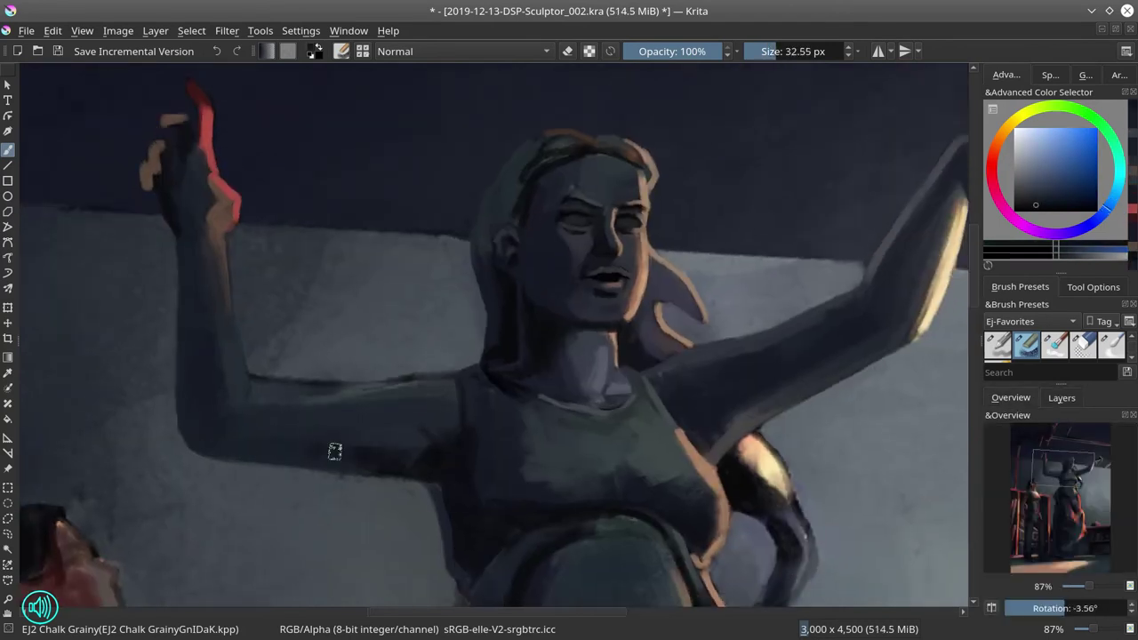
{"action": "key", "text": "bracketleft"}
{"action": "key", "text": "bracketleft"}
{"action": "key", "text": "bracketleft"}
{"action": "left_click", "coordinate": [400, 418], "text": "ctrl"}
{"action": "left_click_drag", "start_coordinate": [254, 371], "coordinate": [440, 391]}
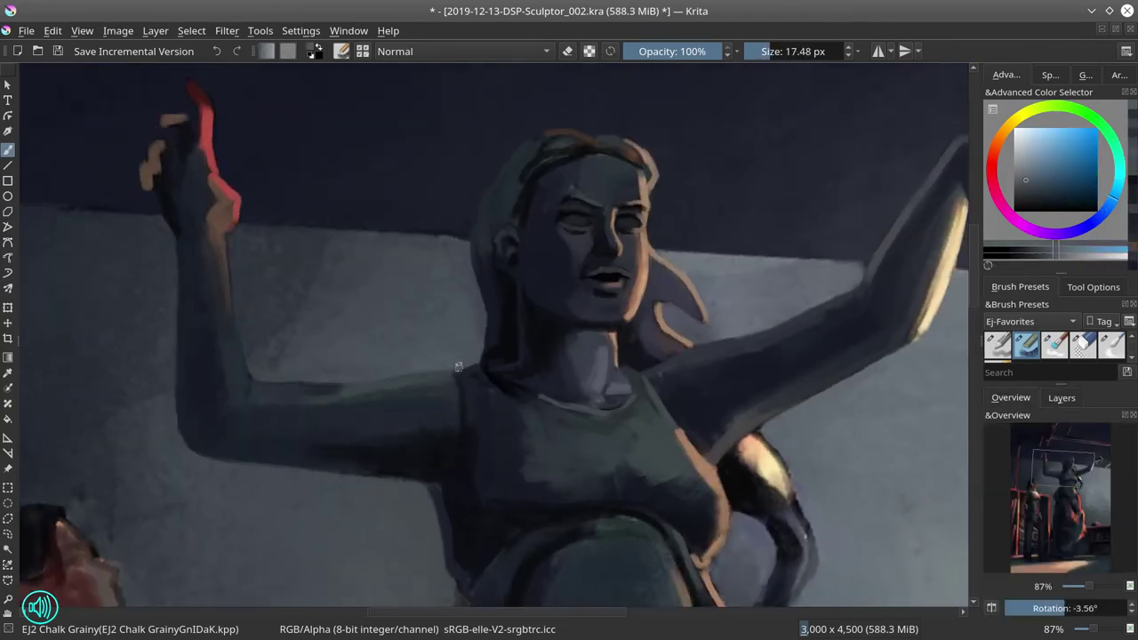
Zoom in on the statue's torso and sample lighter and darker drapery tones
{"action": "key", "text": "2"}
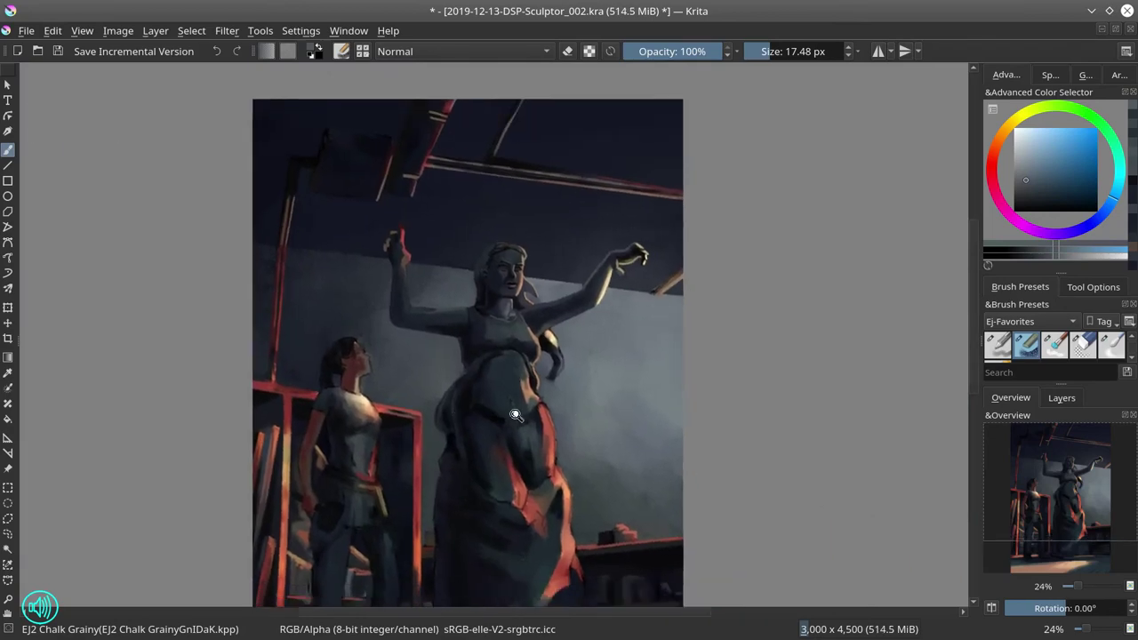
{"action": "mouse_move", "coordinate": [516, 415]}
{"action": "left_mouse_down"}
{"action": "mouse_move", "coordinate": [365, 311]}
{"action": "mouse_move", "coordinate": [400, 338]}
{"action": "left_mouse_up"}
{"action": "left_click", "coordinate": [364, 306], "text": "ctrl"}
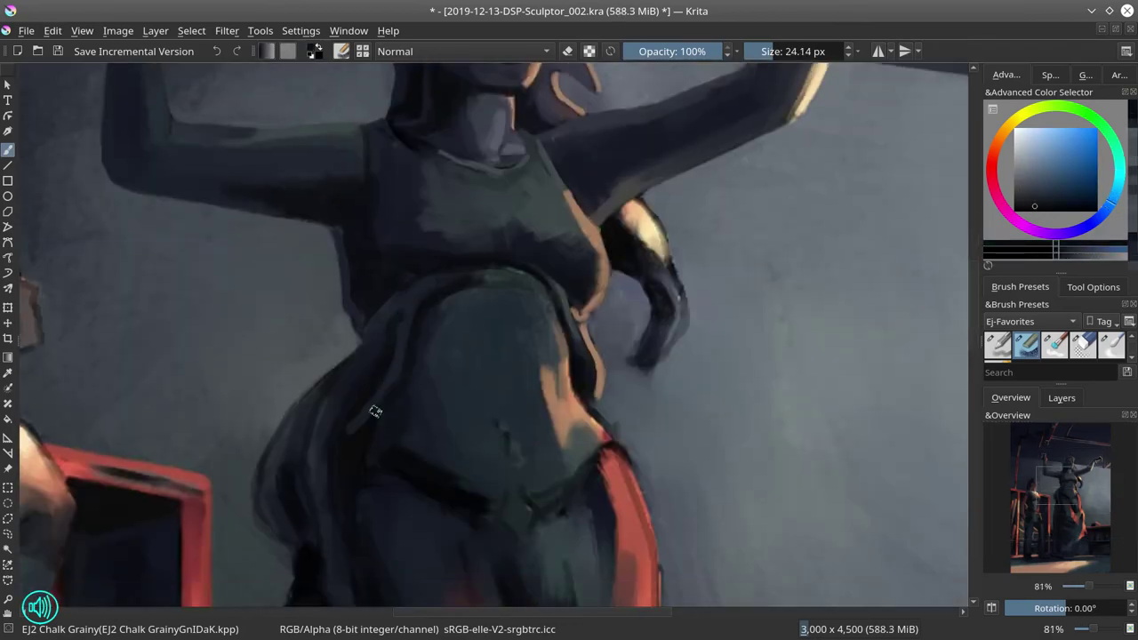
{"action": "left_click", "coordinate": [300, 478], "text": "ctrl"}
{"action": "key", "text": "bracketleft"}
{"action": "left_click", "coordinate": [290, 412], "text": "ctrl"}
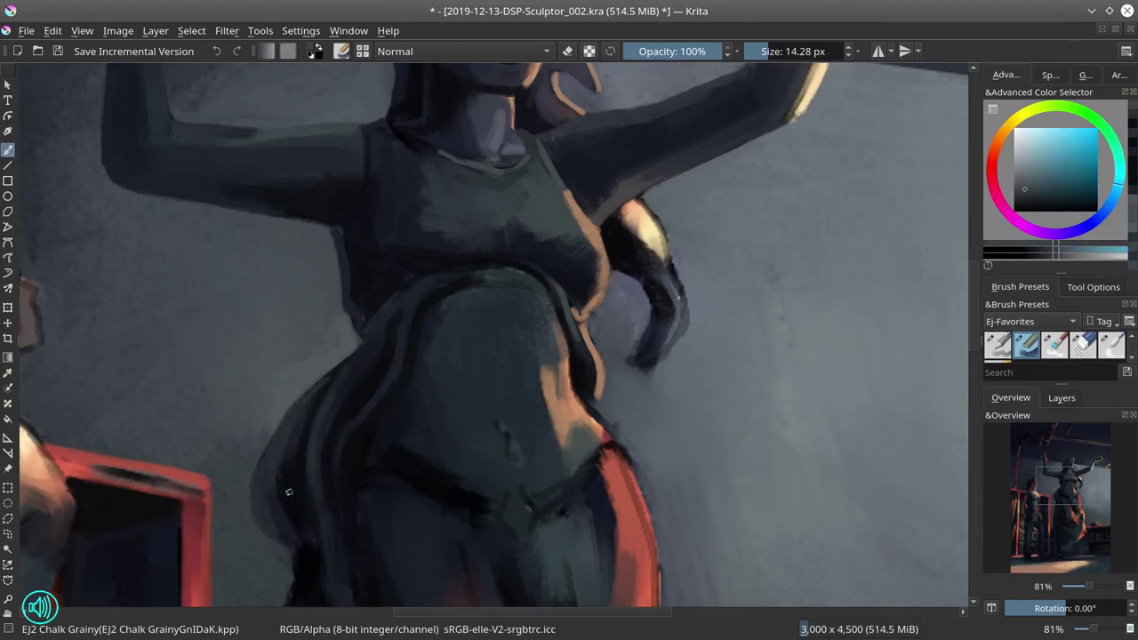
{"action": "left_click_drag", "start_coordinate": [338, 467], "coordinate": [330, 404]}
{"action": "left_click", "coordinate": [427, 369], "text": "ctrl"}
Toggle desaturate blending and dab a small dark accent on the lit orange drapery fold
{"action": "key", "text": "alt+shift+t"}
{"action": "left_click", "coordinate": [365, 397], "text": "ctrl"}
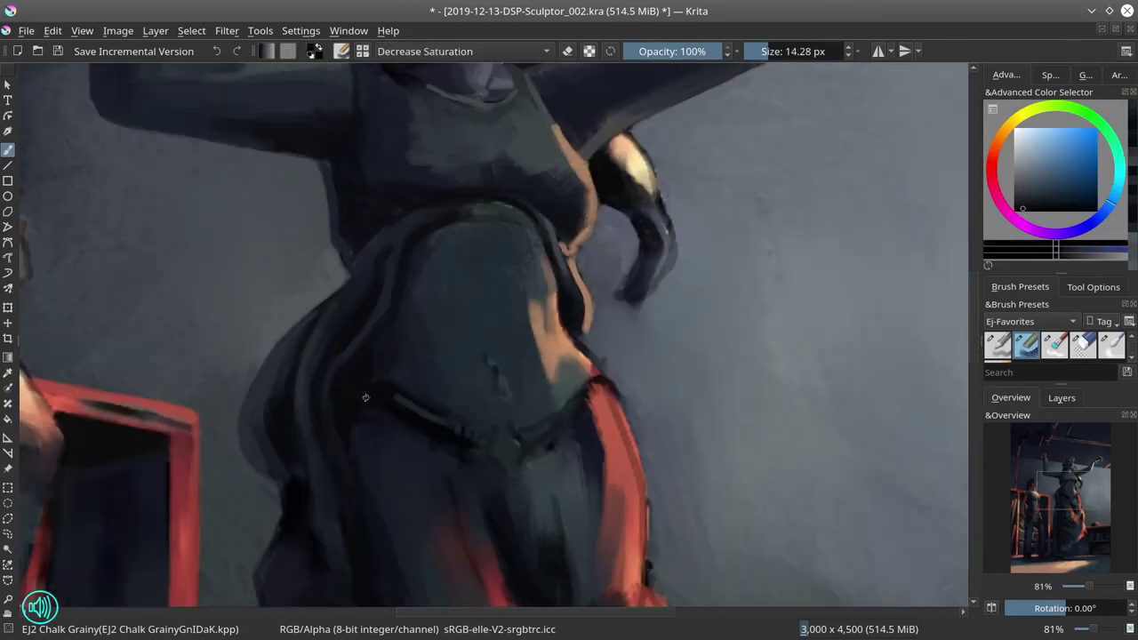
{"action": "key", "text": "alt+shift+n"}
{"action": "key", "text": "bracketleft"}
{"action": "key", "text": "bracketleft"}
{"action": "key", "text": "bracketleft"}
{"action": "left_click", "coordinate": [404, 395], "text": "ctrl"}
{"action": "key", "text": "bracketleft"}
{"action": "key", "text": "bracketleft"}
{"action": "left_click", "coordinate": [478, 404], "text": "ctrl"}
{"action": "left_click", "coordinate": [500, 384], "text": "ctrl"}
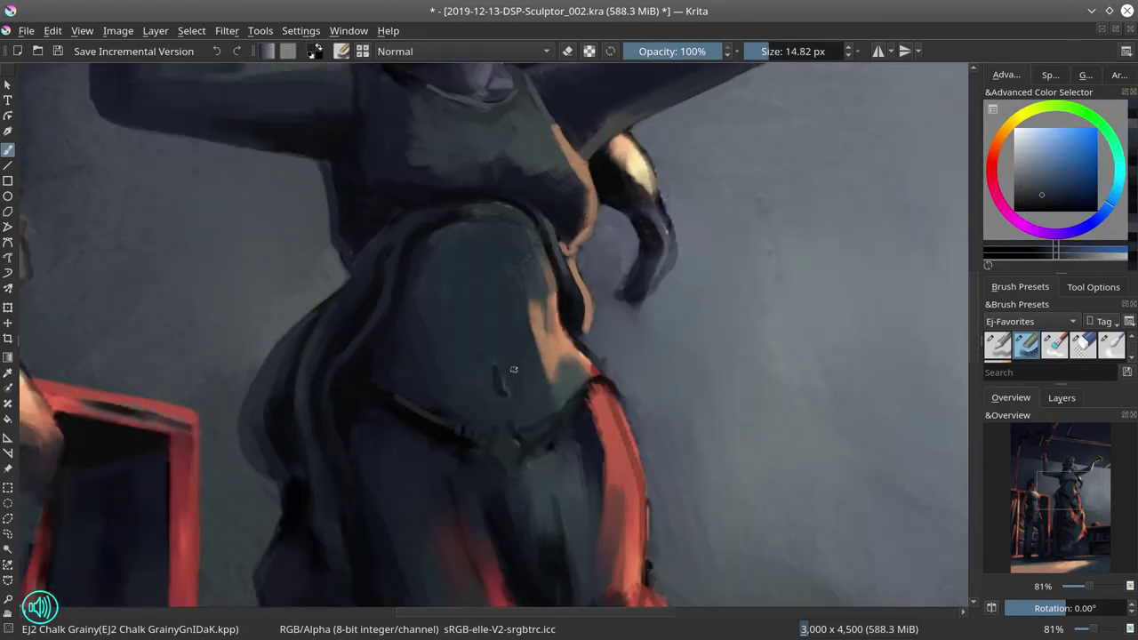
{"action": "left_click", "coordinate": [569, 334], "text": "ctrl"}
Paint a dark shadow stroke beside the orange fold on the lower drapery
{"action": "key", "text": "bracketright"}
{"action": "key", "text": "bracketright"}
{"action": "key", "text": "bracketright"}
{"action": "key", "text": "bracketright"}
{"action": "key", "text": "bracketright"}
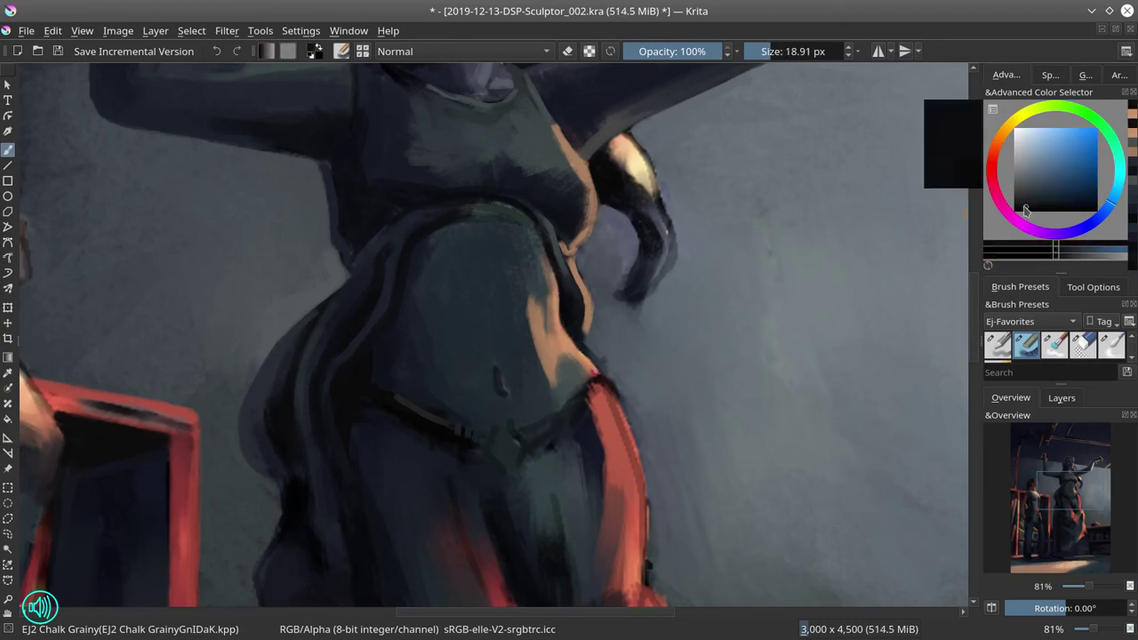
{"action": "left_click", "coordinate": [591, 341], "text": "ctrl"}
{"action": "key", "text": "bracketleft"}
{"action": "key", "text": "bracketleft"}
{"action": "left_click", "coordinate": [579, 348], "text": "ctrl"}
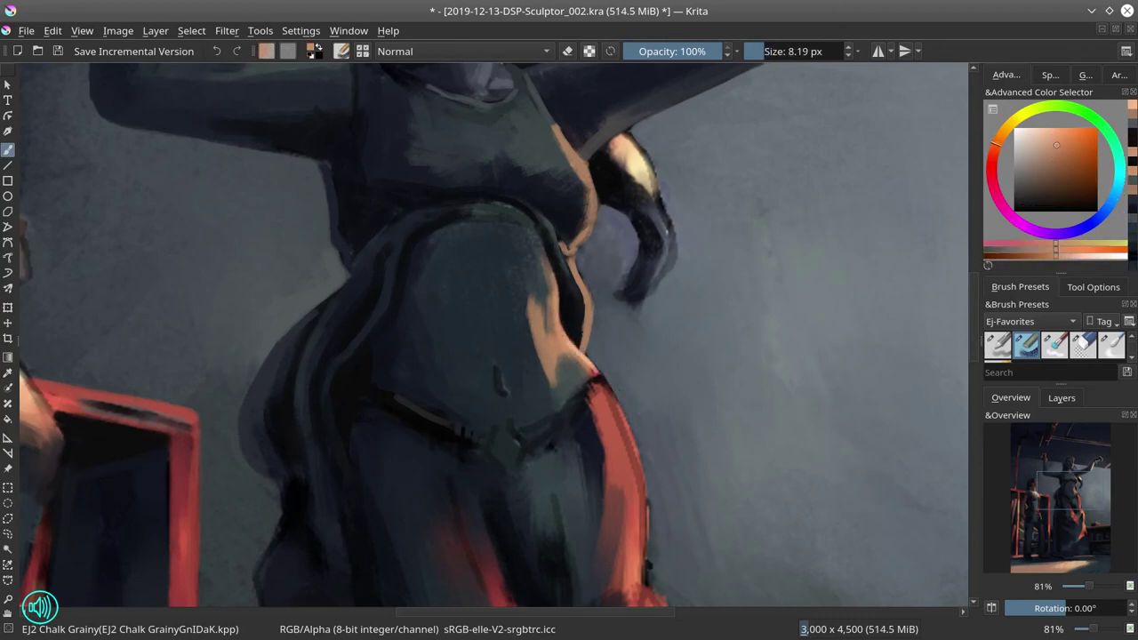
{"action": "left_click", "coordinate": [577, 348], "text": "ctrl"}
{"action": "mouse_move", "coordinate": [578, 349]}
{"action": "left_mouse_down"}
{"action": "mouse_move", "coordinate": [448, 401]}
{"action": "mouse_move", "coordinate": [524, 369]}
{"action": "left_mouse_up"}
{"action": "key", "text": "bracketright"}
{"action": "key", "text": "bracketright"}
{"action": "key", "text": "bracketright"}
{"action": "key", "text": "bracketright"}
{"action": "key", "text": "bracketright"}
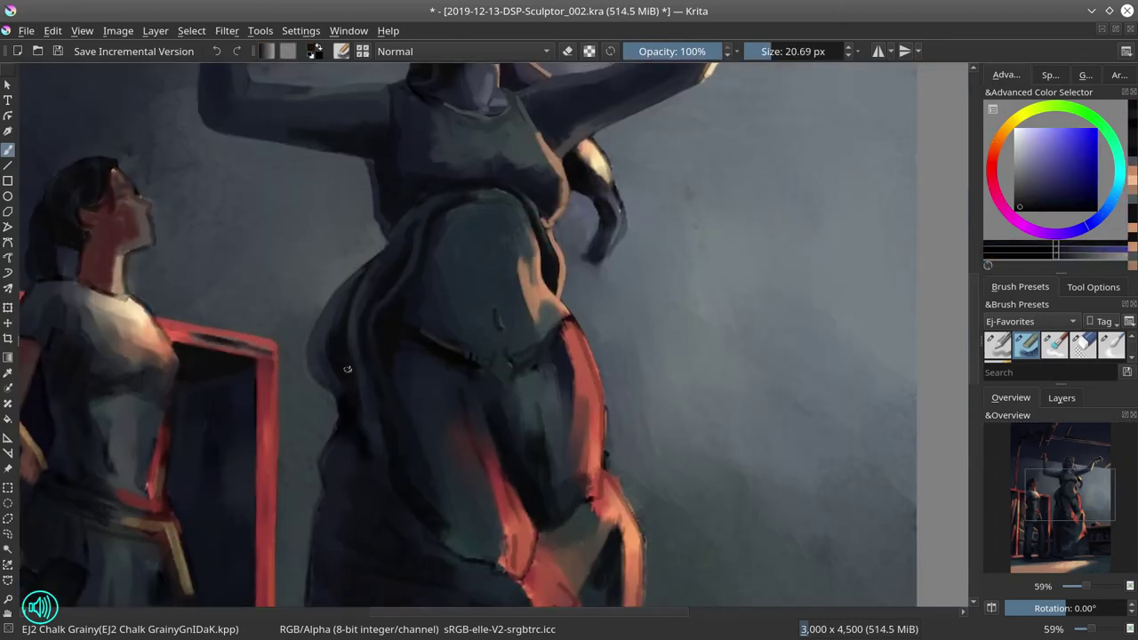
{"action": "left_click", "coordinate": [326, 503], "text": "ctrl"}
{"action": "left_click_drag", "start_coordinate": [332, 436], "coordinate": [313, 372]}
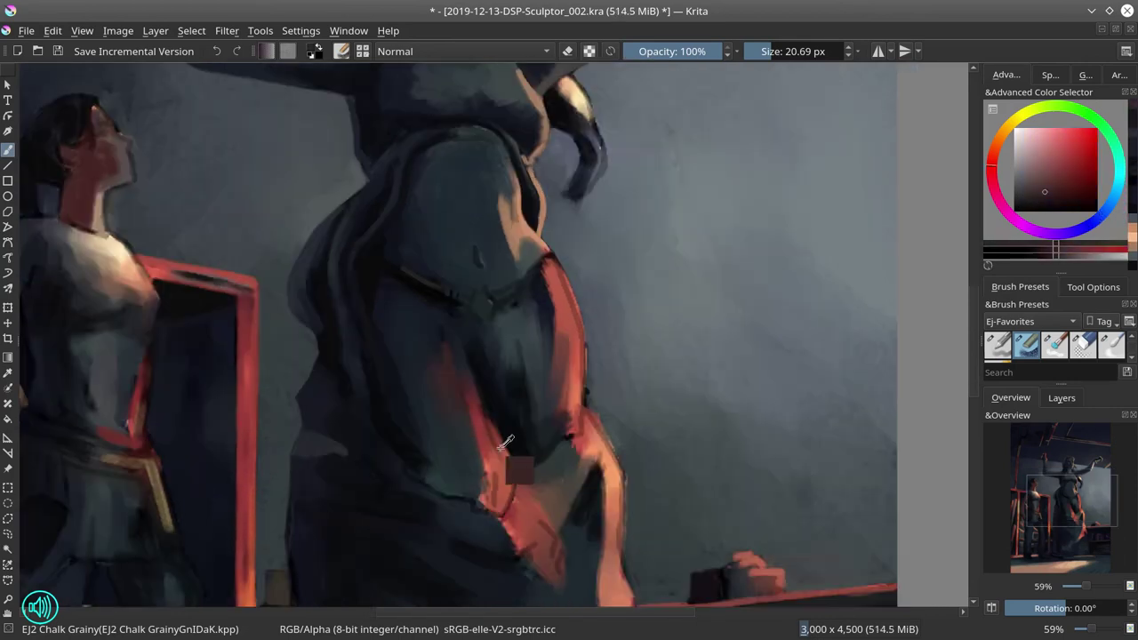
{"action": "key", "text": "bracketleft"}
{"action": "left_click", "coordinate": [484, 458], "text": "ctrl"}
{"action": "left_click_drag", "start_coordinate": [485, 457], "coordinate": [445, 355]}
Paint a light yellow highlight along the statue's right hair strand
{"action": "key", "text": "bracketright"}
{"action": "key", "text": "bracketright"}
{"action": "key", "text": "bracketright"}
{"action": "left_click", "coordinate": [408, 464], "text": "ctrl"}
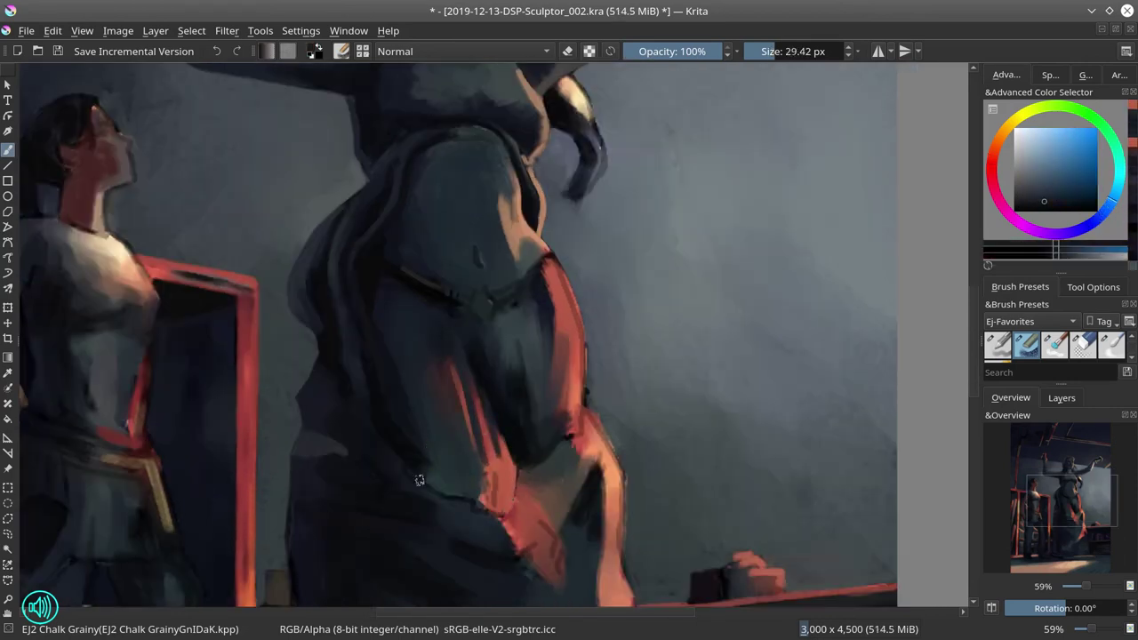
{"action": "left_click", "coordinate": [541, 457], "text": "ctrl"}
{"action": "left_click", "coordinate": [545, 348], "text": "ctrl"}
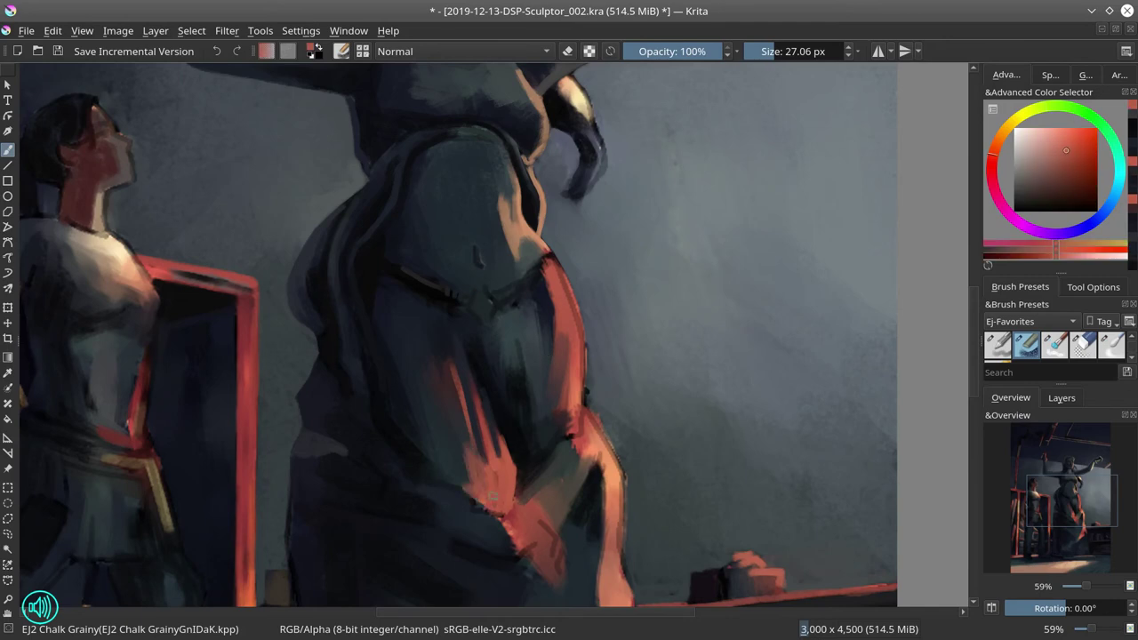
{"action": "left_click_drag", "start_coordinate": [533, 267], "coordinate": [533, 414]}
{"action": "key", "text": "bracketleft"}
{"action": "key", "text": "bracketleft"}
{"action": "left_click", "coordinate": [499, 329], "text": "ctrl"}
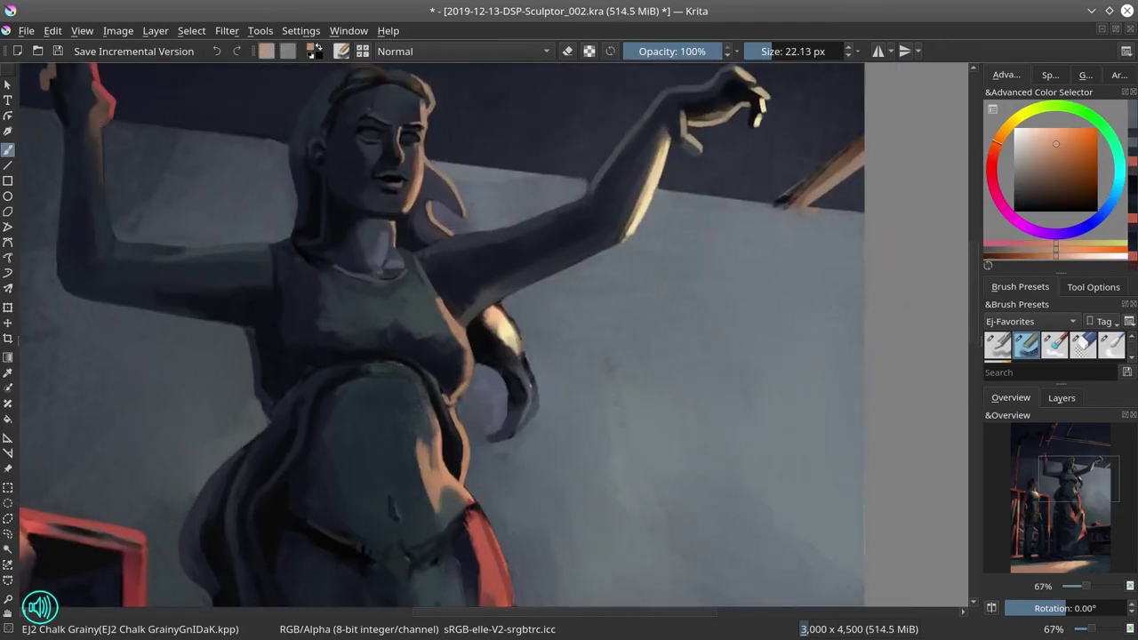
{"action": "key", "text": "bracketleft"}
{"action": "key", "text": "bracketleft"}
{"action": "mouse_move", "coordinate": [489, 307]}
{"action": "left_mouse_down"}
{"action": "mouse_move", "coordinate": [533, 385]}
{"action": "mouse_move", "coordinate": [516, 433]}
{"action": "left_mouse_up"}
Dab dark blue shadow onto the statue's belly and zoom out to view the scene
{"action": "left_click", "coordinate": [542, 388], "text": "ctrl"}
{"action": "key", "text": "bracketright"}
{"action": "key", "text": "bracketright"}
{"action": "left_click", "coordinate": [300, 382], "text": "ctrl"}
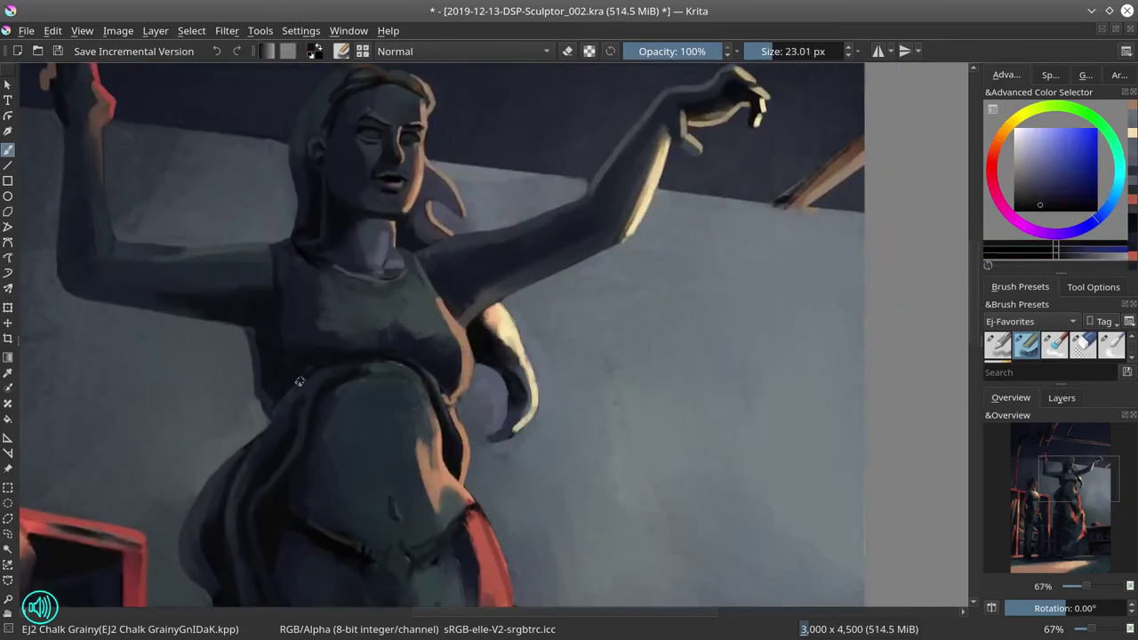
{"action": "left_click", "coordinate": [324, 401], "text": "ctrl"}
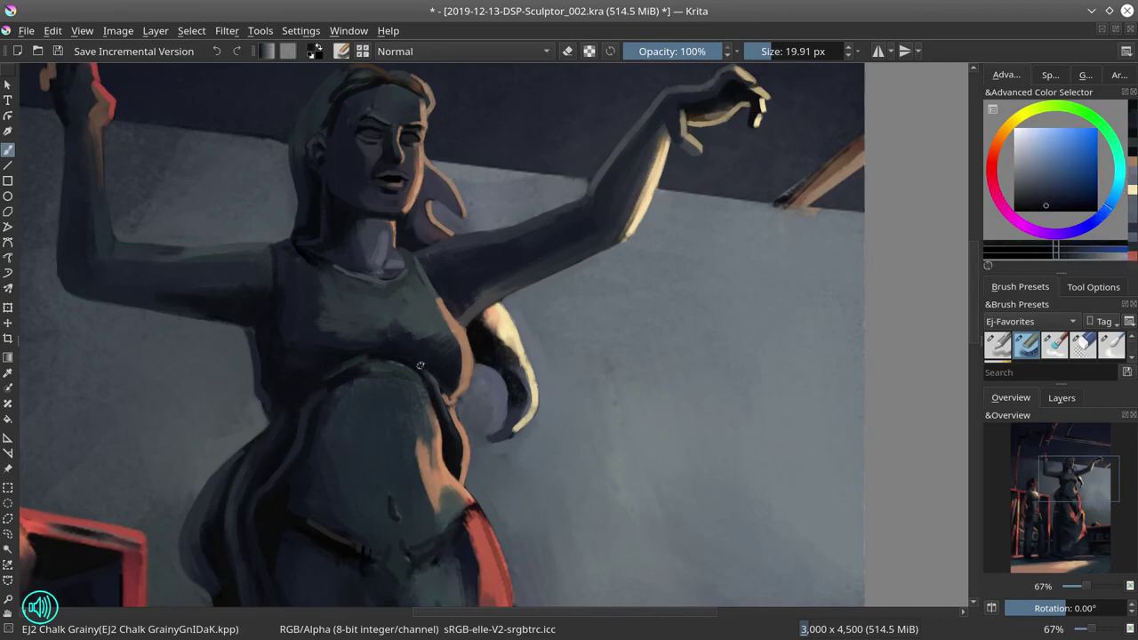
{"action": "left_click", "coordinate": [511, 416], "text": "ctrl"}
{"action": "key", "text": "bracketleft"}
{"action": "mouse_move", "coordinate": [511, 416]}
{"action": "left_mouse_down"}
{"action": "mouse_move", "coordinate": [544, 259]}
{"action": "mouse_move", "coordinate": [533, 373]}
{"action": "mouse_move", "coordinate": [163, 39]}
{"action": "left_mouse_up"}
{"action": "left_click", "coordinate": [544, 259], "text": "ctrl"}
{"action": "key", "text": "bracketright"}
{"action": "key", "text": "bracketright"}
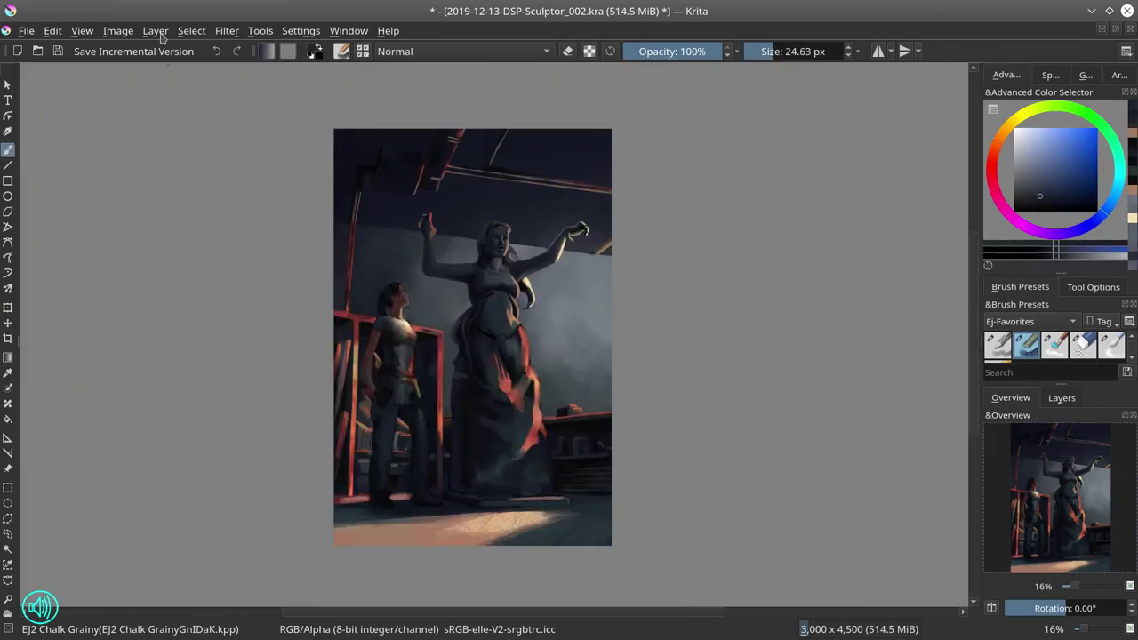
Save the painting, zoom out to judge the composition, and show the layer list
{"action": "left_click", "coordinate": [58, 51]}
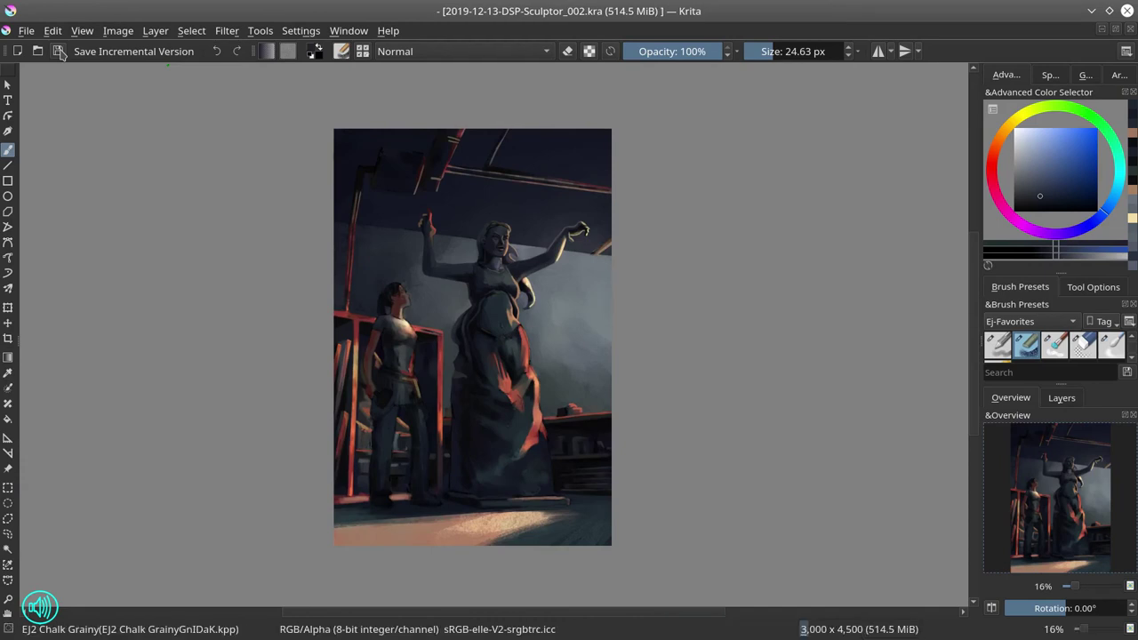
{"action": "left_click_drag", "start_coordinate": [750, 320], "coordinate": [747, 266]}
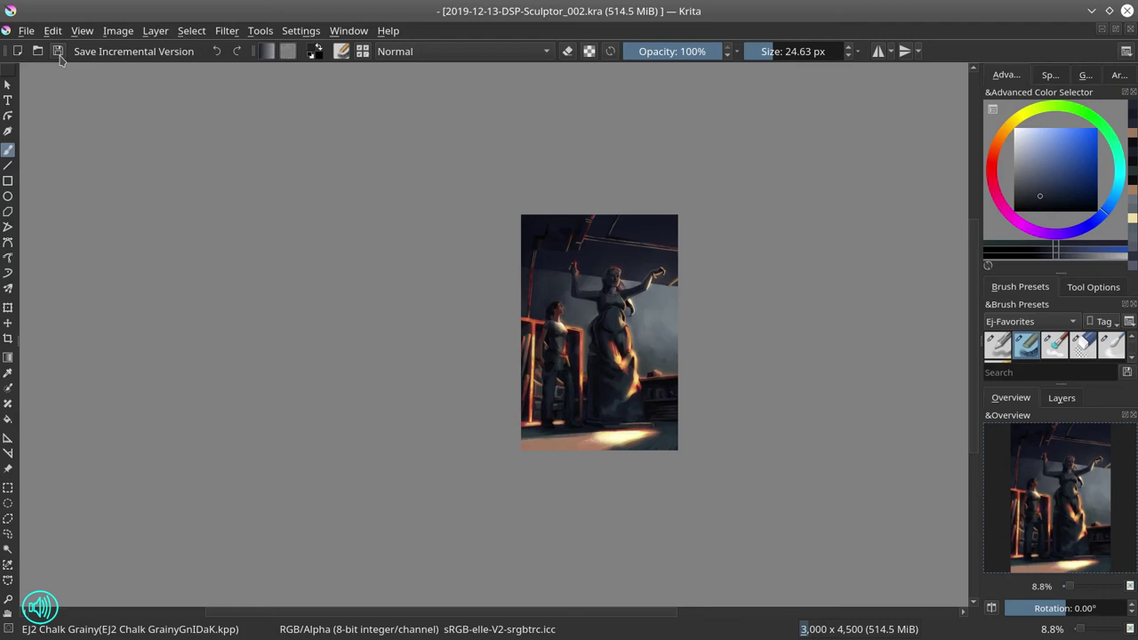
{"action": "left_click", "coordinate": [1061, 397]}
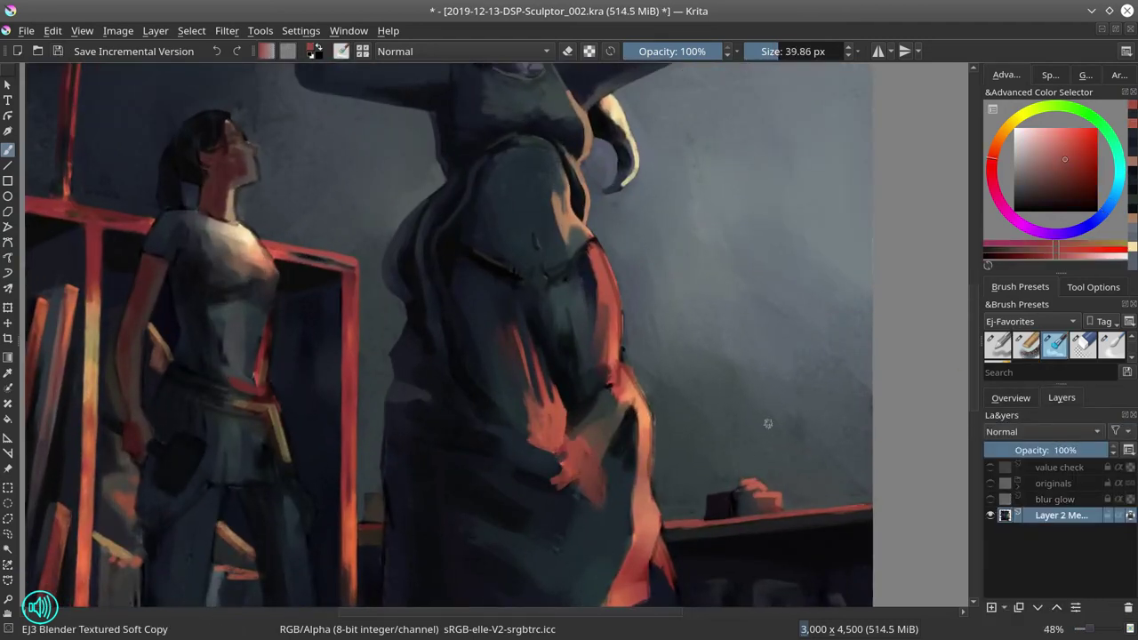
Switch to the EJ2 Chalk Grainy brush and sample dark blue-greys and orange
{"action": "key", "text": "slash"}
{"action": "left_click", "coordinate": [595, 388], "text": "ctrl"}
{"action": "key", "text": "slash"}
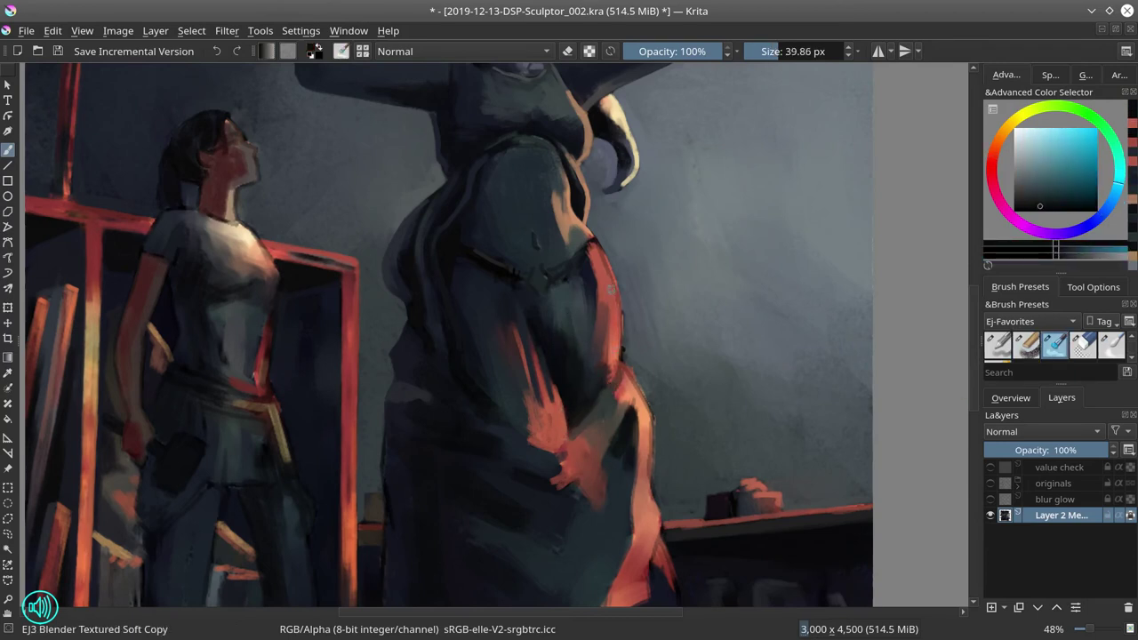
{"action": "key", "text": "slash"}
{"action": "left_click", "coordinate": [635, 356], "text": "ctrl"}
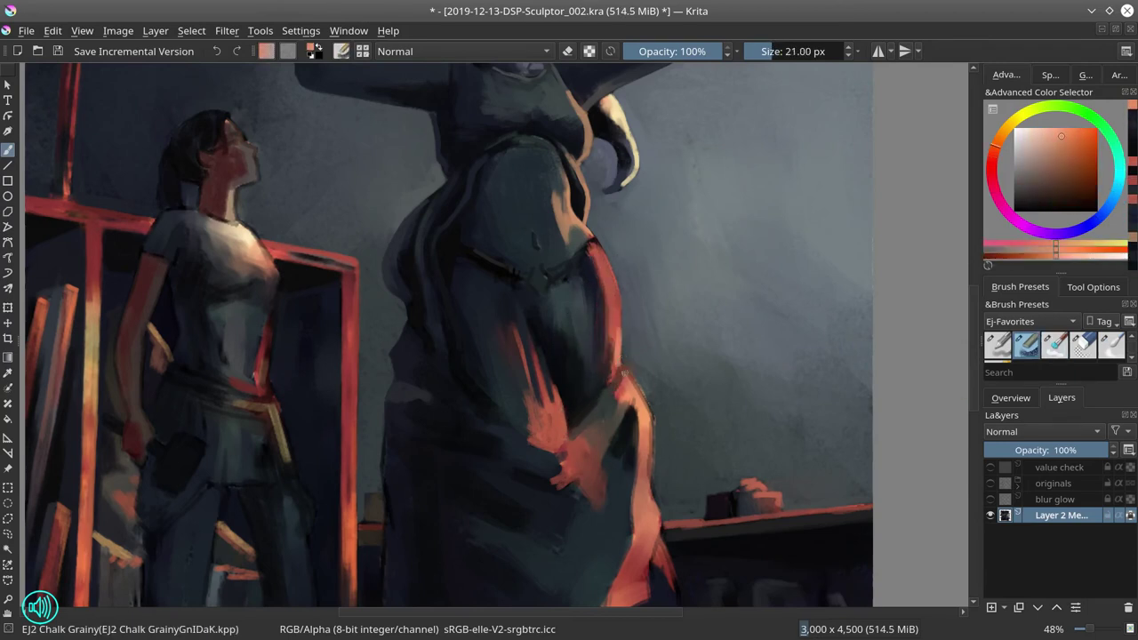
{"action": "left_click", "coordinate": [524, 285], "text": "ctrl"}
{"action": "left_click_drag", "start_coordinate": [523, 285], "coordinate": [597, 245]}
{"action": "left_click", "coordinate": [549, 356], "text": "ctrl"}
{"action": "left_click", "coordinate": [622, 263], "text": "ctrl"}
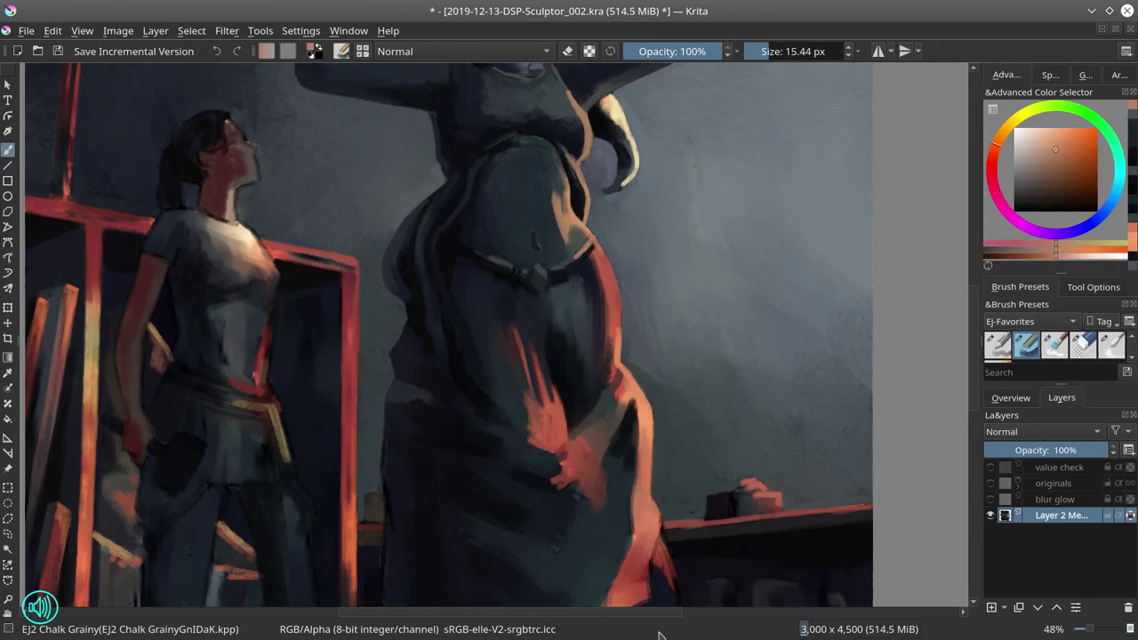
Paint a light blue-grey edge along the top of the statue's base to its right end
{"action": "mouse_move", "coordinate": [398, 470]}
{"action": "left_mouse_down"}
{"action": "mouse_move", "coordinate": [381, 311]}
{"action": "mouse_move", "coordinate": [415, 498]}
{"action": "mouse_move", "coordinate": [409, 382]}
{"action": "left_mouse_up"}
{"action": "left_click", "coordinate": [382, 310], "text": "ctrl"}
{"action": "left_click", "coordinate": [480, 499], "text": "ctrl"}
{"action": "left_click_drag", "start_coordinate": [511, 539], "coordinate": [422, 458]}
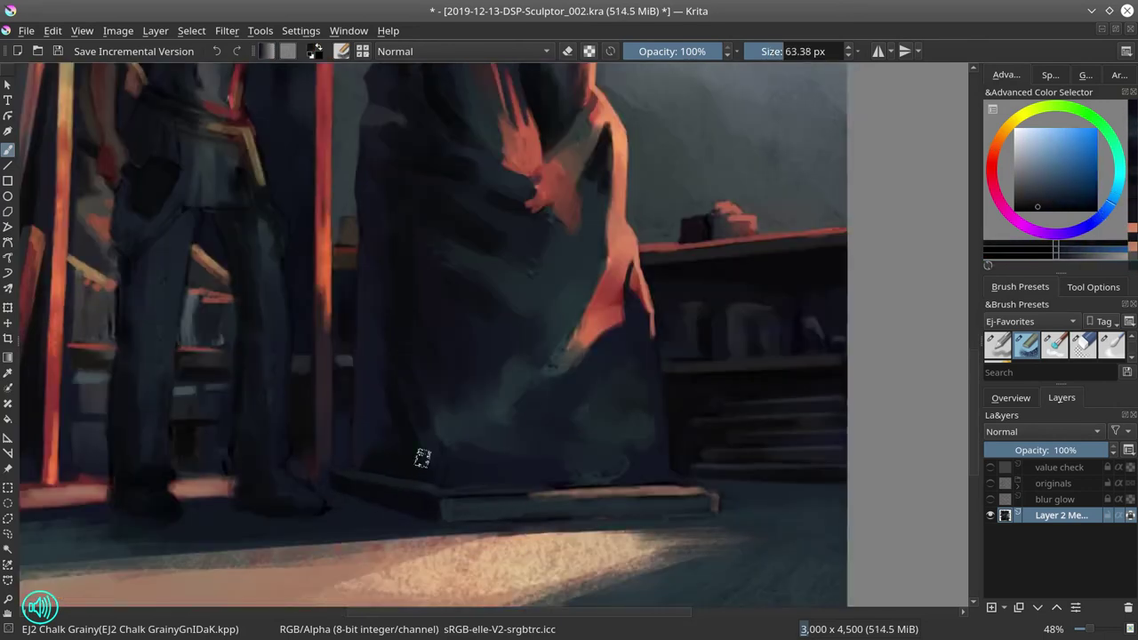
{"action": "left_click", "coordinate": [507, 475], "text": "ctrl"}
{"action": "left_click", "coordinate": [690, 406], "text": "ctrl"}
{"action": "mouse_move", "coordinate": [691, 406]}
{"action": "left_mouse_down"}
{"action": "mouse_move", "coordinate": [596, 489]}
{"action": "mouse_move", "coordinate": [434, 492]}
{"action": "left_mouse_up"}
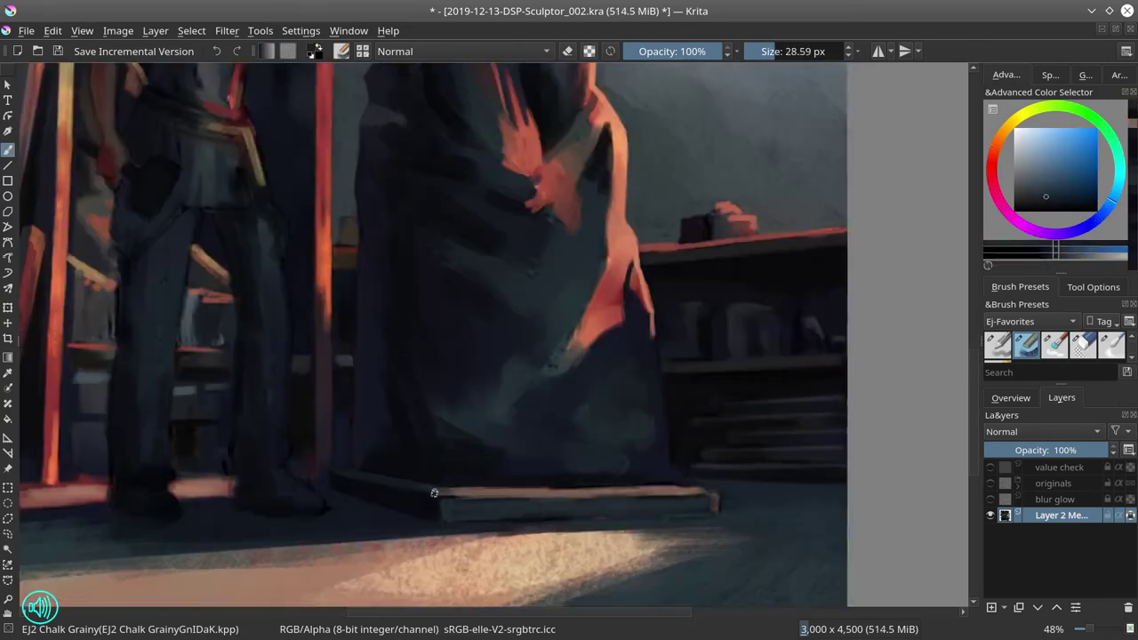
{"action": "left_click", "coordinate": [573, 544], "text": "ctrl"}
{"action": "left_click", "coordinate": [709, 498], "text": "ctrl"}
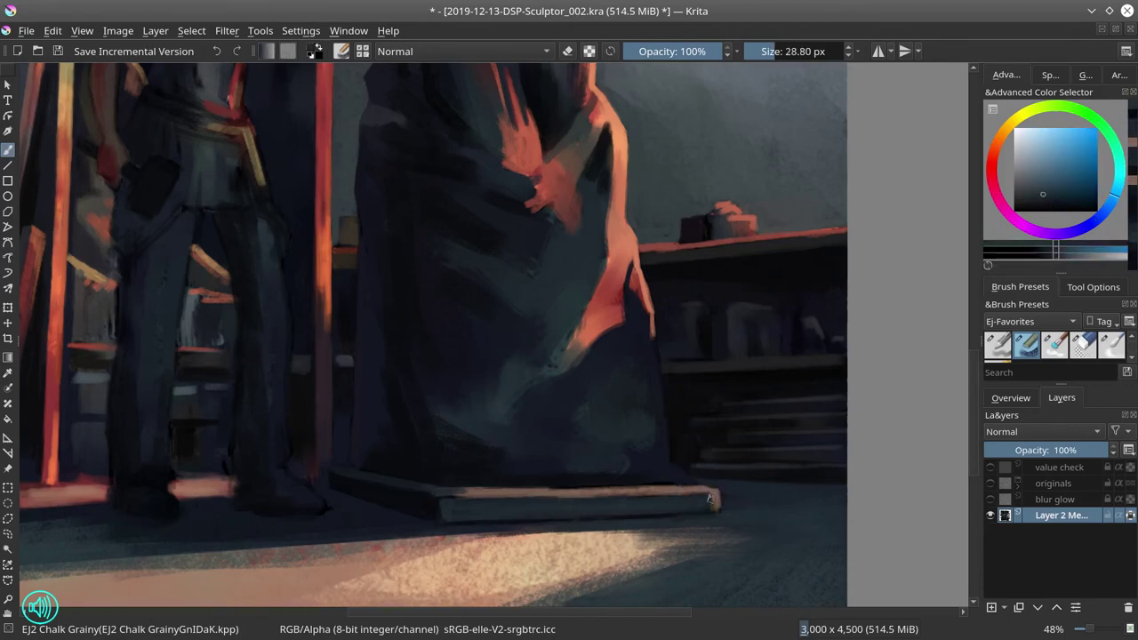
{"action": "right_click", "coordinate": [709, 498]}
{"action": "left_click", "coordinate": [576, 341]}
Return to the EJ2 Chalk Grainy brush, pick a light orange, and save
{"action": "scroll", "coordinate": [630, 298], "scroll_direction": "down", "scroll_amount": 3}
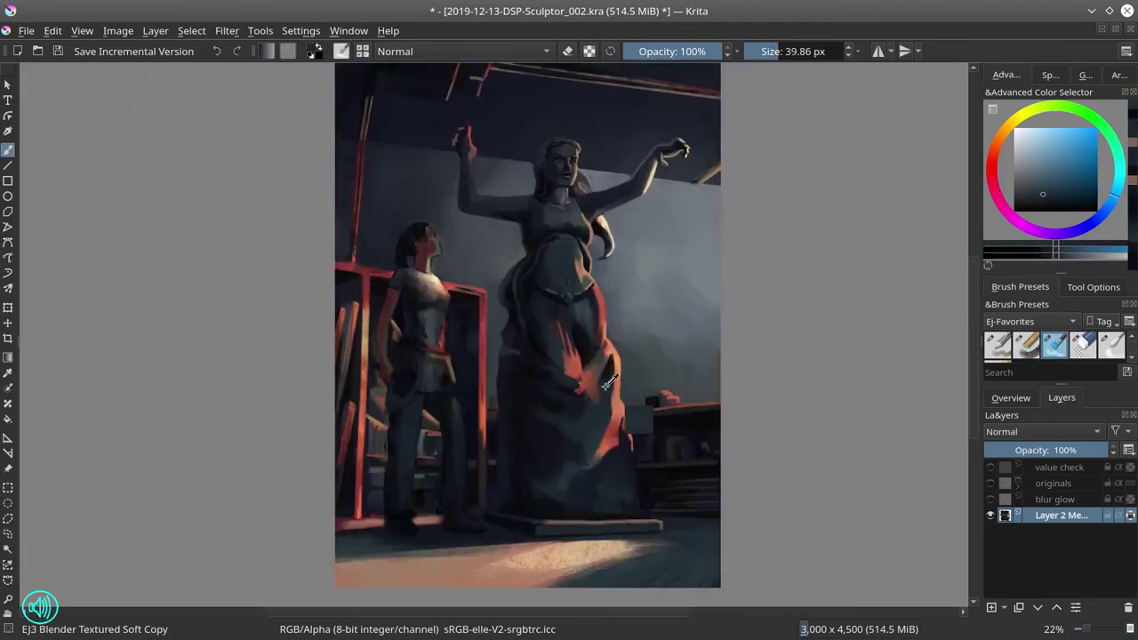
{"action": "key", "text": "slash"}
{"action": "left_click", "coordinate": [572, 331], "text": "ctrl"}
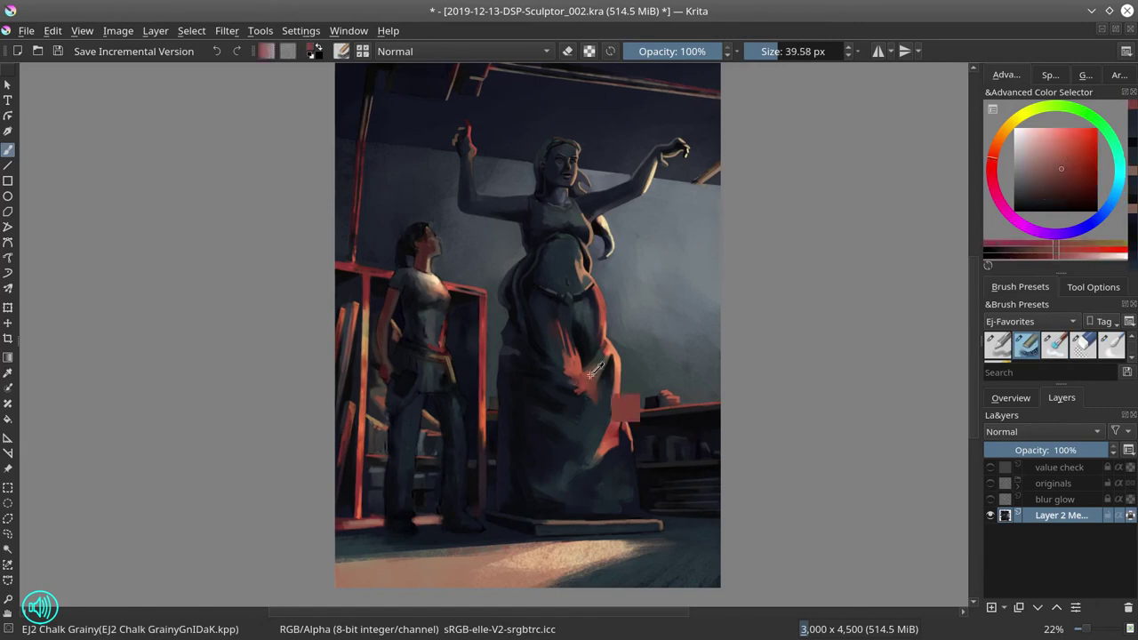
{"action": "left_click", "coordinate": [581, 381], "text": "ctrl"}
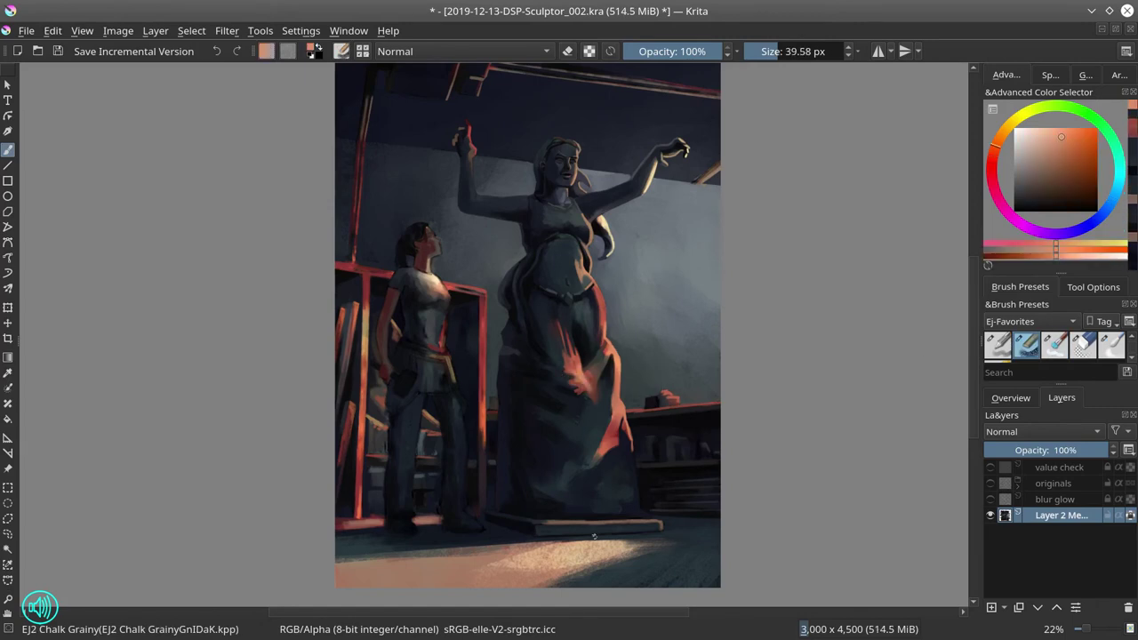
{"action": "key", "text": "ctrl+s"}
Show the glow layer again and check the composition mirrored before flipping back
{"action": "left_click", "coordinate": [990, 498]}
{"action": "left_click", "coordinate": [1009, 397]}
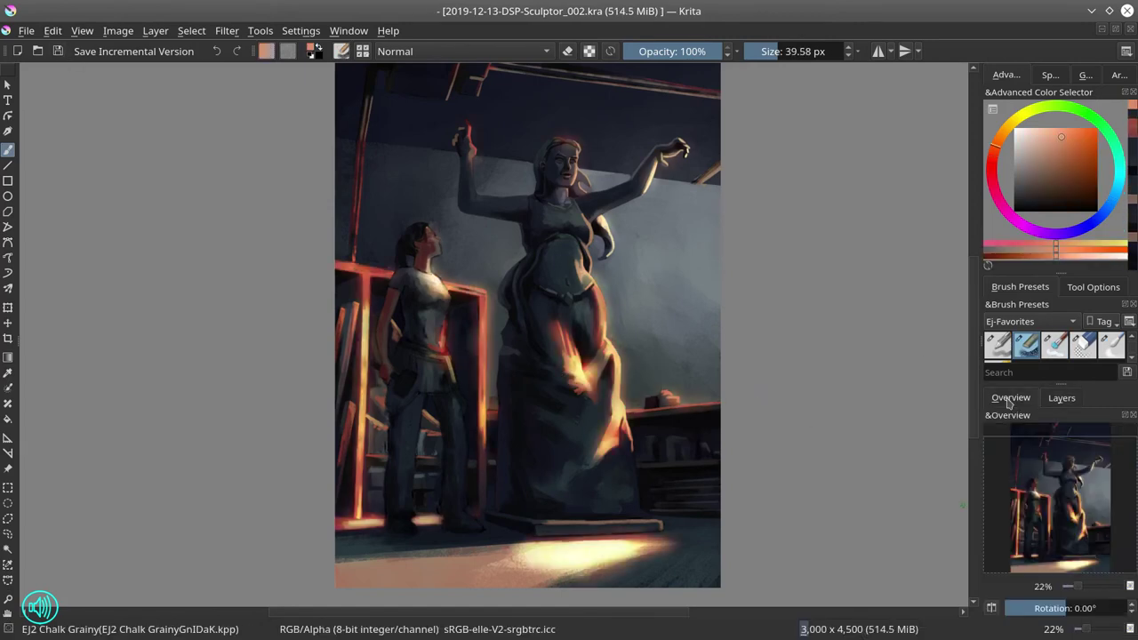
{"action": "scroll", "coordinate": [816, 427], "scroll_direction": "down", "scroll_amount": 1}
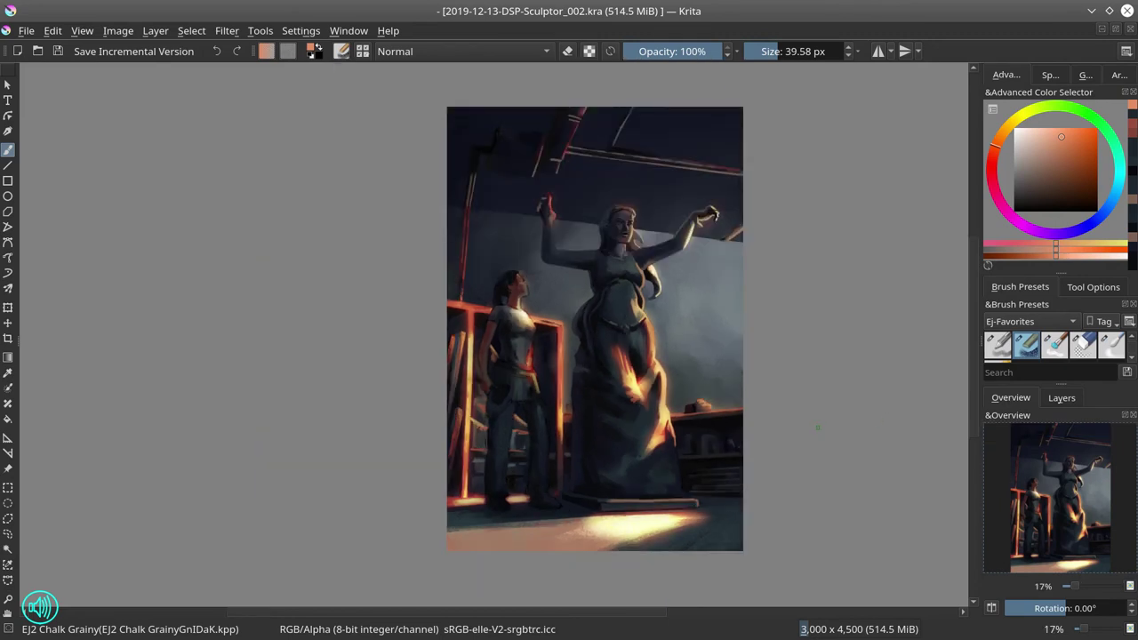
{"action": "key", "text": "m"}
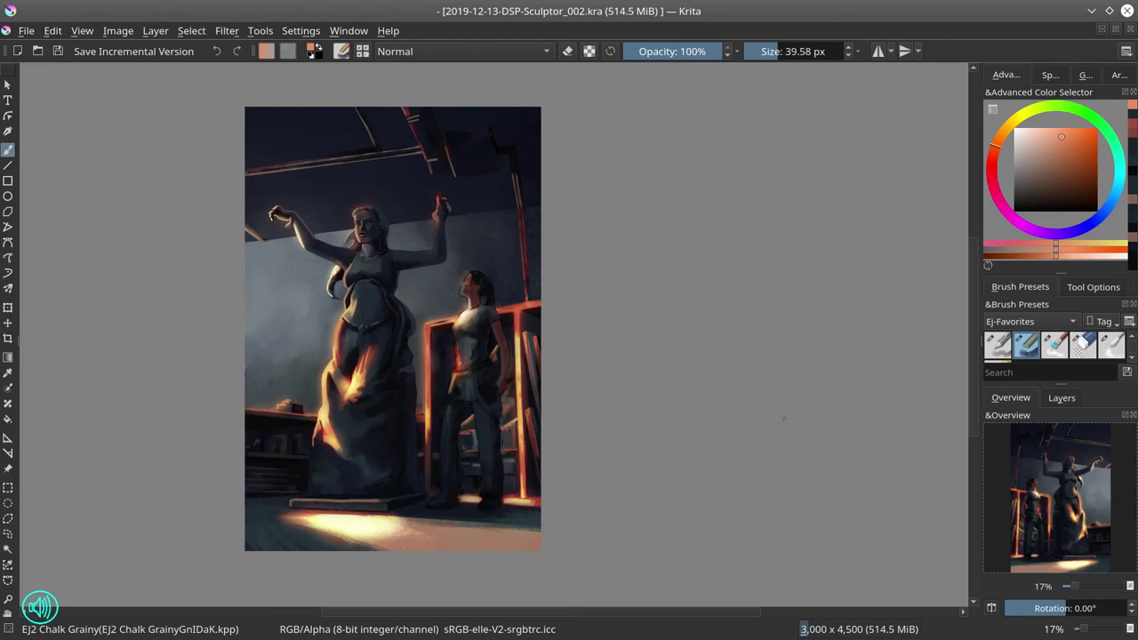
{"action": "left_click", "coordinate": [991, 609]}
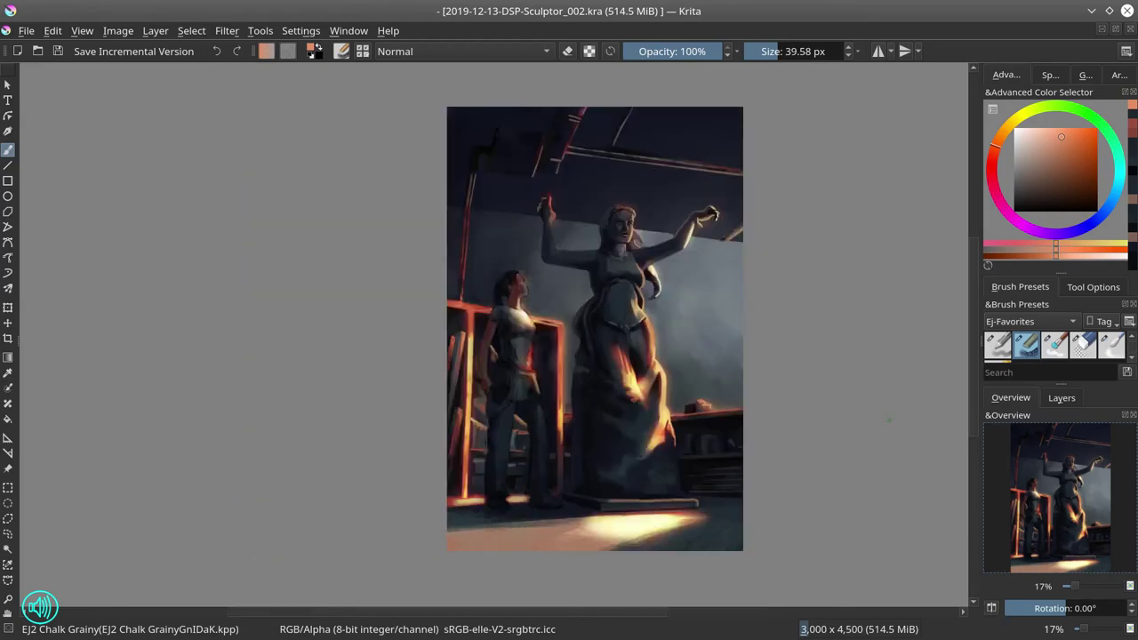
{"action": "left_click", "coordinate": [1011, 397]}
{"action": "scroll", "coordinate": [523, 278], "scroll_direction": "up", "scroll_amount": 5}
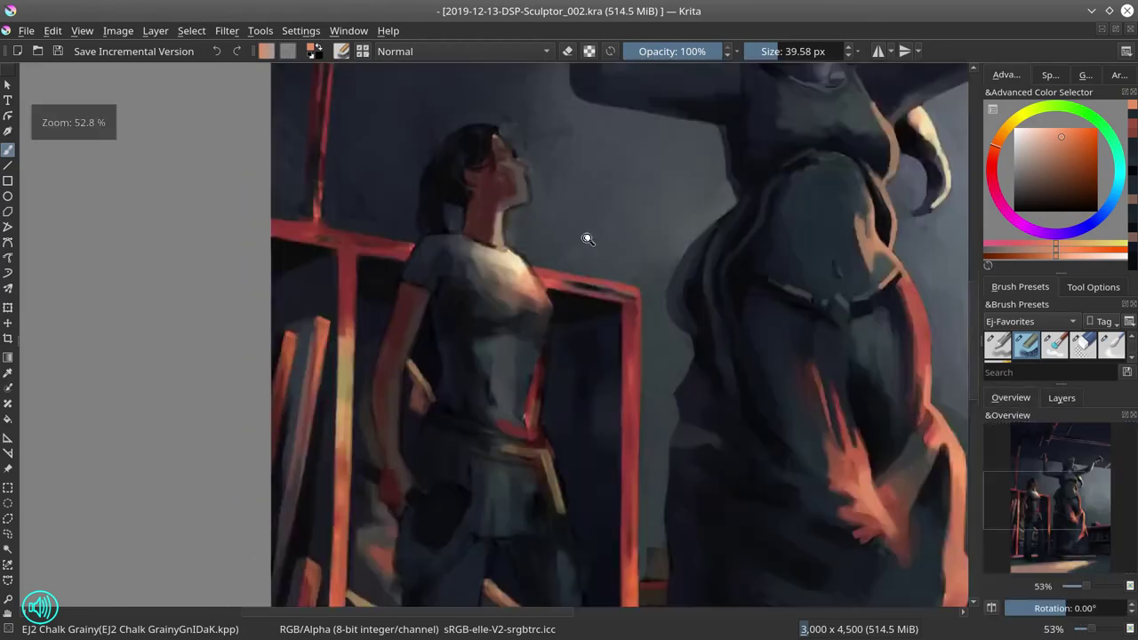
Zoom in on the woman's face and pick dark blue and skin tones
{"action": "key", "text": "bracketleft"}
{"action": "key", "text": "bracketleft"}
{"action": "key", "text": "bracketleft"}
{"action": "left_click", "coordinate": [422, 265], "text": "ctrl"}
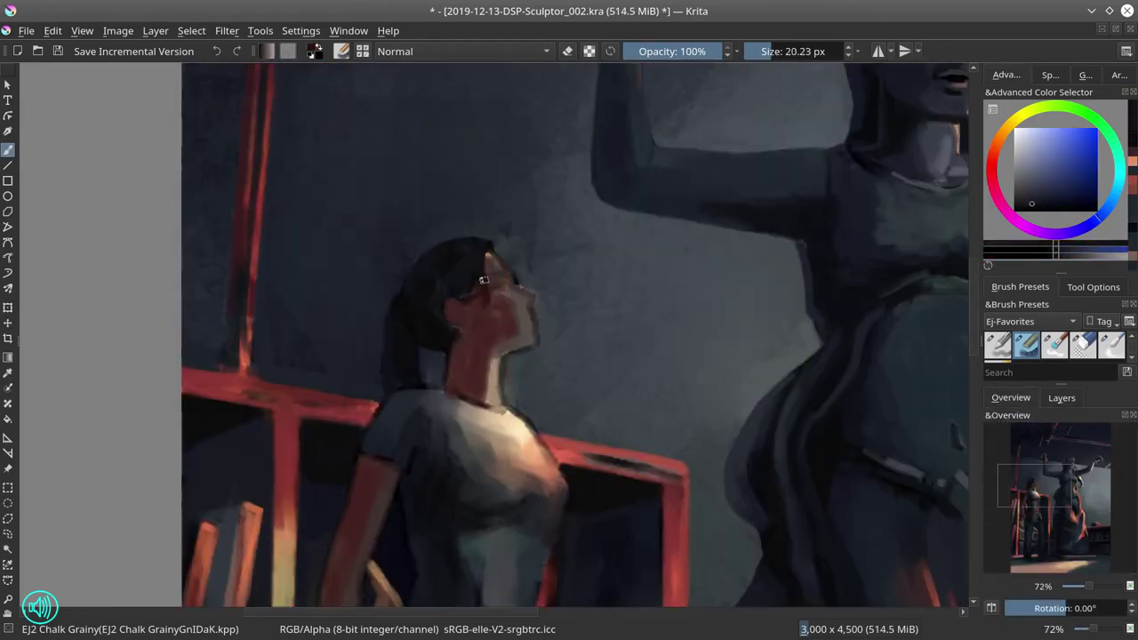
{"action": "left_click", "coordinate": [443, 383], "text": "ctrl"}
{"action": "scroll", "coordinate": [545, 287], "scroll_direction": "up", "scroll_amount": 2}
{"action": "key", "text": "bracketleft"}
{"action": "key", "text": "bracketleft"}
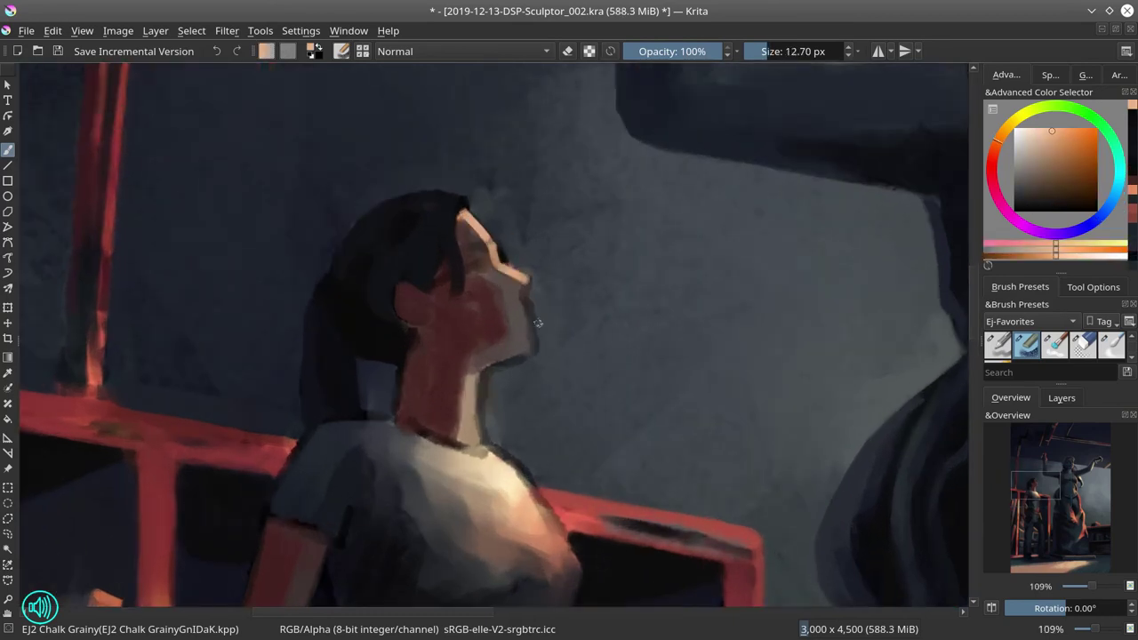
Paint light skin on the chin, shadow along the jaw, and red on the lips
{"action": "left_click_drag", "start_coordinate": [523, 299], "coordinate": [529, 313]}
{"action": "left_click_drag", "start_coordinate": [529, 327], "coordinate": [537, 341]}
{"action": "left_click", "coordinate": [222, 480], "text": "ctrl"}
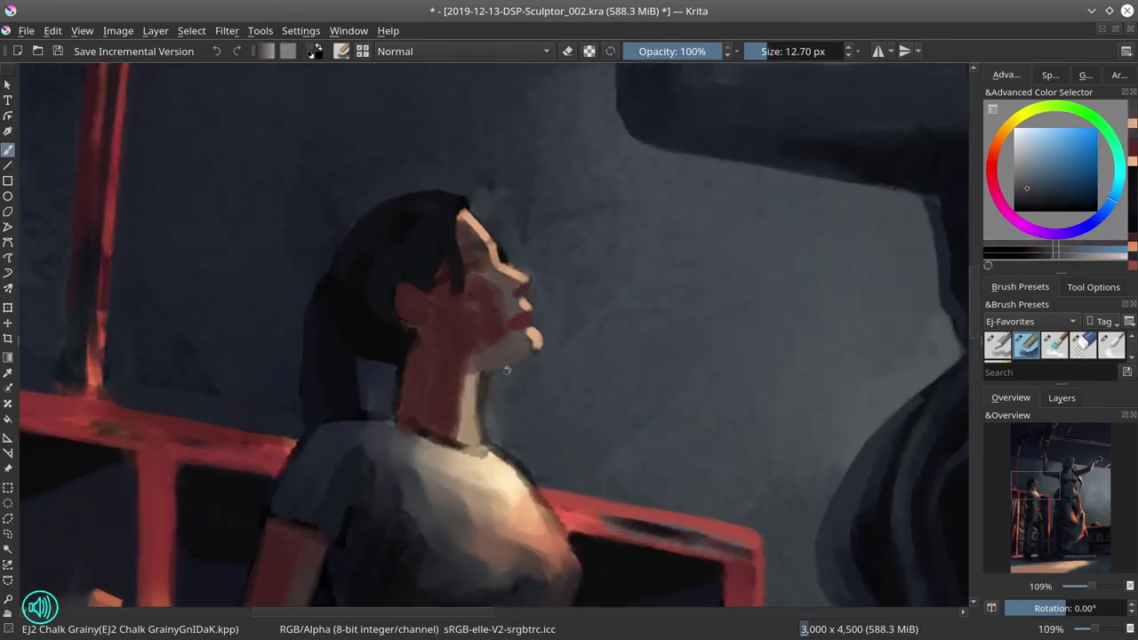
{"action": "left_click", "coordinate": [474, 368], "text": "ctrl"}
{"action": "key", "text": "bracketright"}
{"action": "key", "text": "bracketright"}
{"action": "key", "text": "bracketright"}
{"action": "key", "text": "bracketright"}
{"action": "left_click", "coordinate": [515, 351], "text": "ctrl"}
{"action": "mouse_move", "coordinate": [460, 356]}
{"action": "left_mouse_down"}
{"action": "mouse_move", "coordinate": [523, 345]}
{"action": "mouse_move", "coordinate": [510, 321]}
{"action": "mouse_move", "coordinate": [533, 307]}
{"action": "left_mouse_up"}
Sample pink and peach skin tones and paint dark background tone along the neck edge
{"action": "key", "text": "bracketleft"}
{"action": "key", "text": "bracketleft"}
{"action": "left_click", "coordinate": [525, 320], "text": "ctrl"}
{"action": "left_click", "coordinate": [520, 328], "text": "ctrl"}
{"action": "key", "text": "bracketleft"}
{"action": "key", "text": "bracketleft"}
{"action": "left_click", "coordinate": [539, 339], "text": "ctrl"}
{"action": "key", "text": "bracketright"}
{"action": "key", "text": "bracketright"}
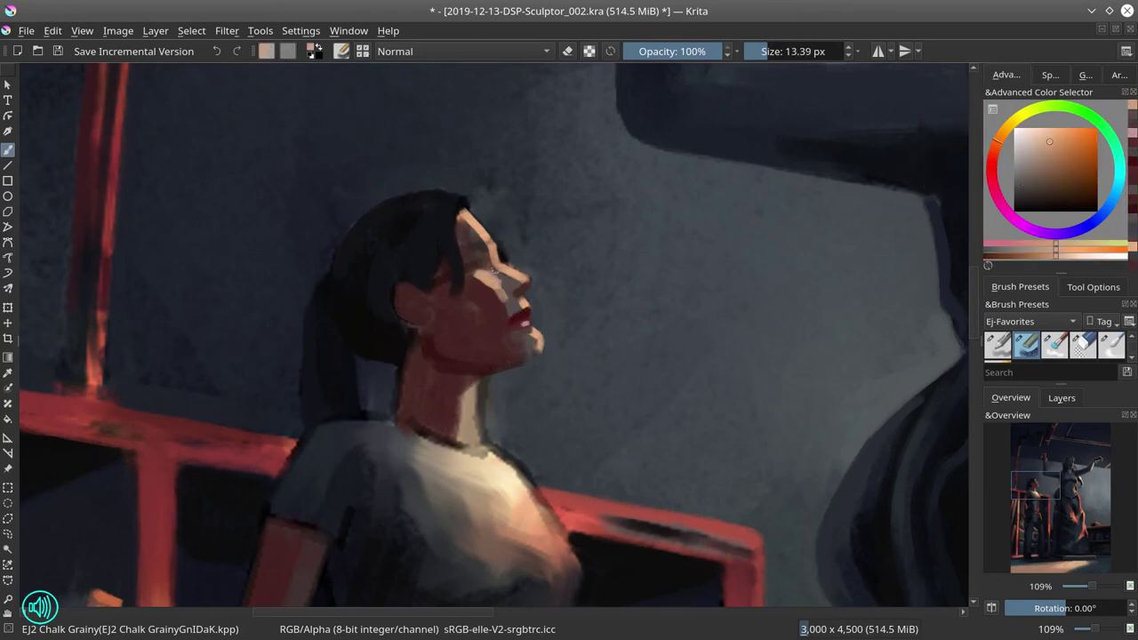
{"action": "left_click", "coordinate": [518, 266], "text": "ctrl"}
{"action": "left_click", "coordinate": [505, 435], "text": "ctrl"}
{"action": "left_click_drag", "start_coordinate": [480, 382], "coordinate": [484, 440]}
{"action": "key", "text": "bracketright"}
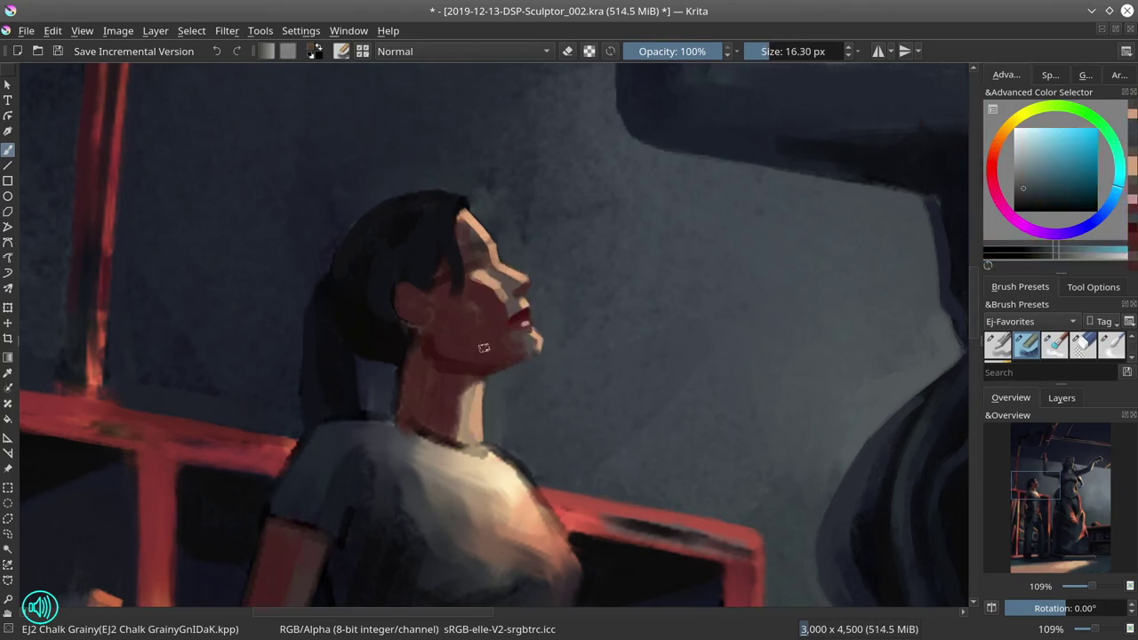
{"action": "left_click", "coordinate": [393, 401], "text": "ctrl"}
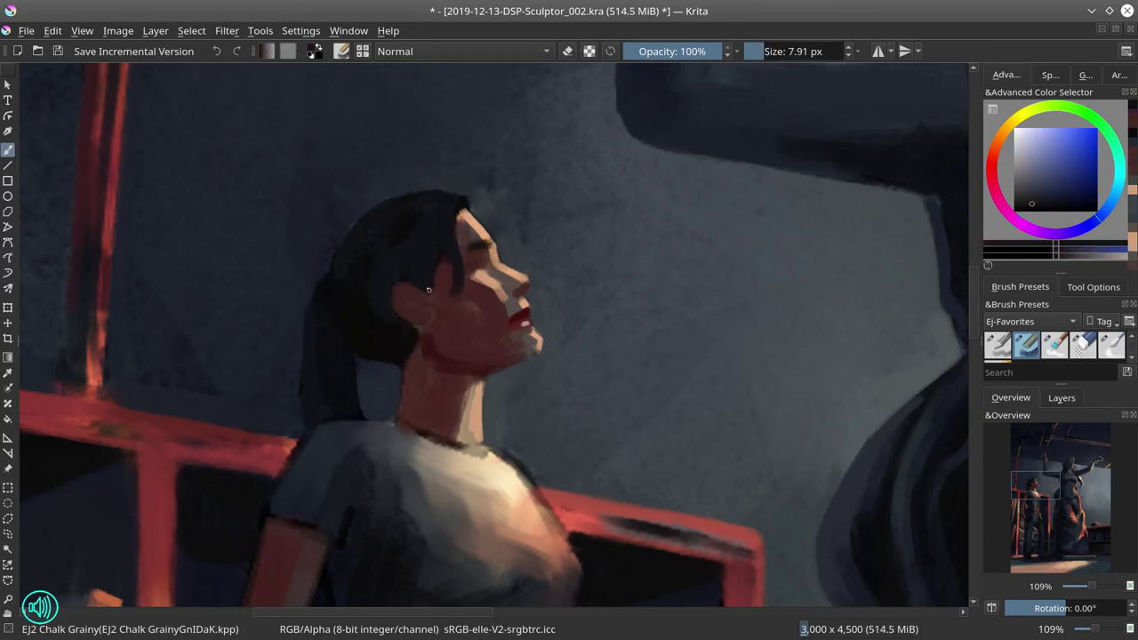
Paint thin dark glasses across the eye, mirror to check the face, and zoom out
{"action": "left_click", "coordinate": [498, 262], "text": "ctrl"}
{"action": "key", "text": "bracketright"}
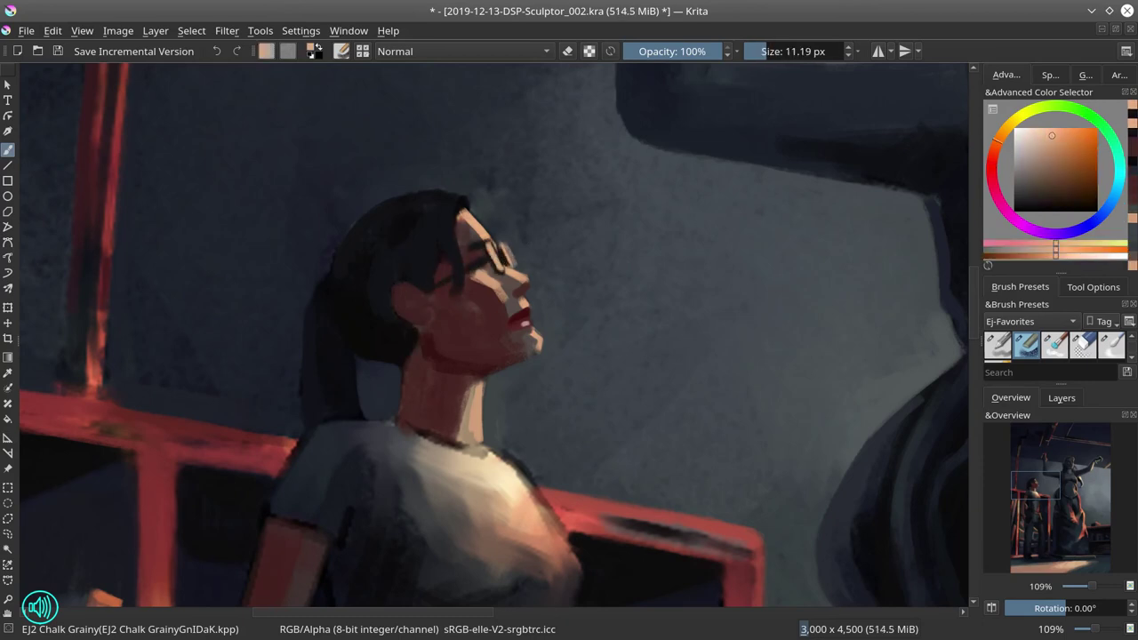
{"action": "left_click", "coordinate": [500, 258], "text": "ctrl"}
{"action": "key", "text": "bracketleft"}
{"action": "key", "text": "m"}
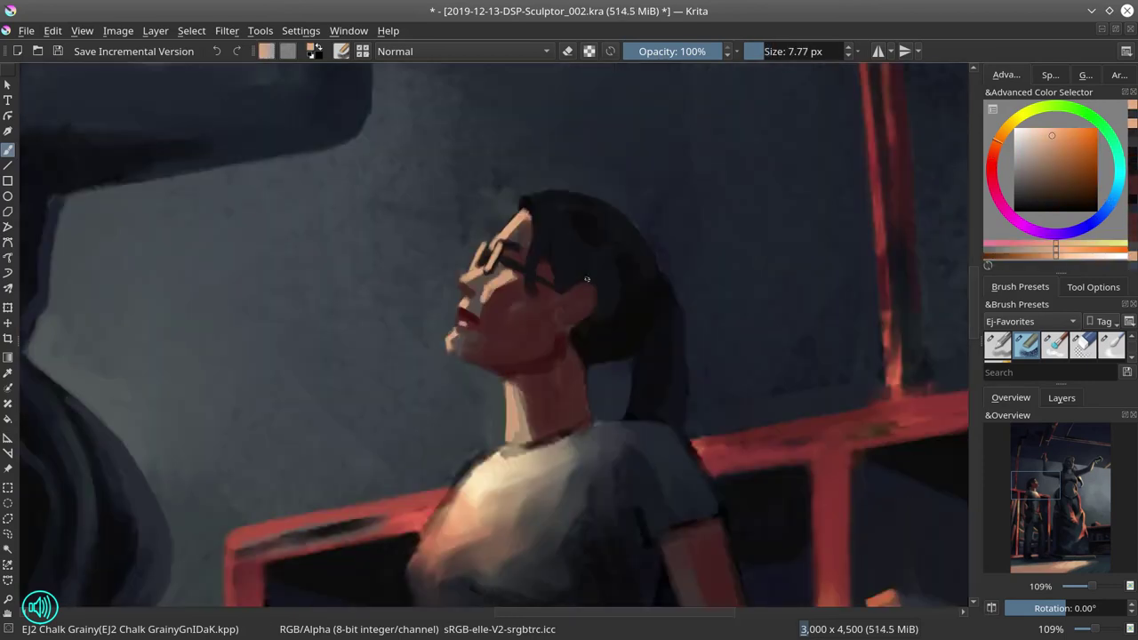
{"action": "left_click", "coordinate": [562, 277], "text": "ctrl"}
{"action": "key", "text": "bracketright"}
{"action": "key", "text": "bracketright"}
{"action": "key", "text": "bracketright"}
{"action": "key", "text": "2"}
{"action": "scroll", "coordinate": [569, 294], "scroll_direction": "up", "scroll_amount": 5}
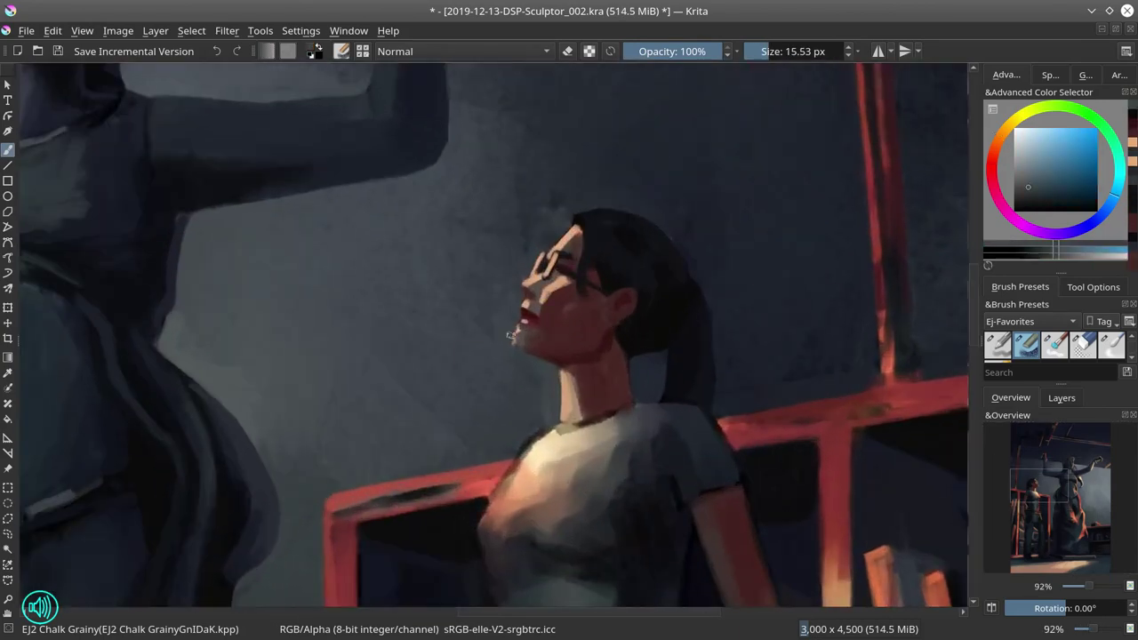
{"action": "key", "text": "bracketleft"}
{"action": "key", "text": "bracketleft"}
{"action": "key", "text": "bracketleft"}
{"action": "key", "text": "bracketleft"}
Fit the painting in view and toggle the glow layer on and off to compare
{"action": "key", "text": "2"}
{"action": "left_click", "coordinate": [1061, 398]}
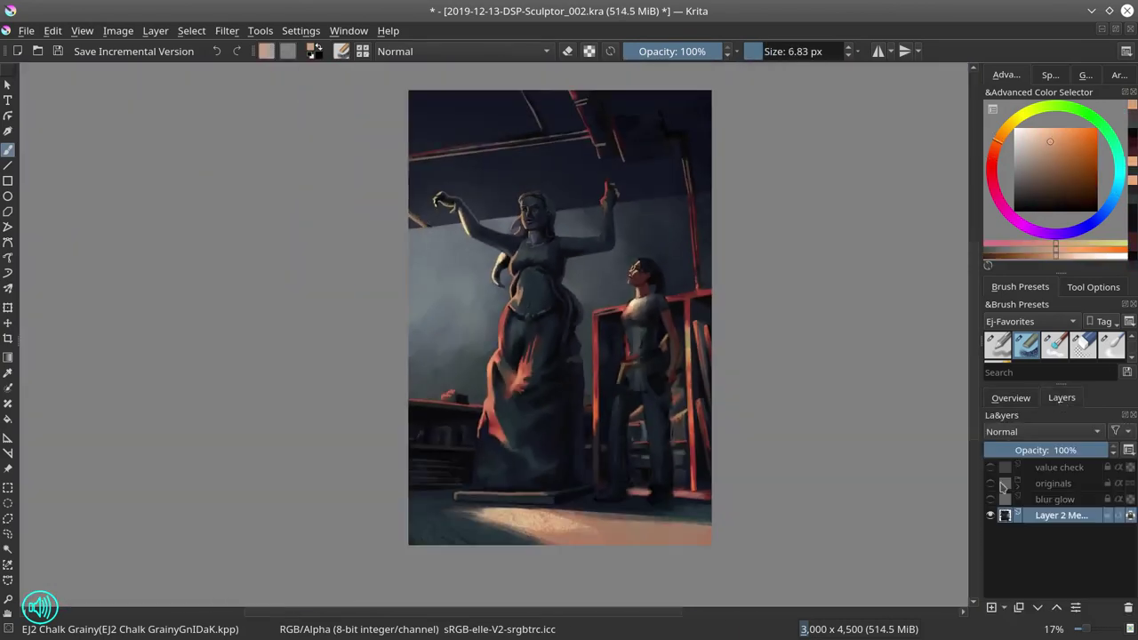
{"action": "left_click", "coordinate": [990, 498]}
{"action": "left_click", "coordinate": [990, 499]}
{"action": "scroll", "coordinate": [649, 257], "scroll_direction": "up", "scroll_amount": 6}
Sample skin tones around the face and size the brush for retouching
{"action": "left_click", "coordinate": [732, 343], "text": "ctrl"}
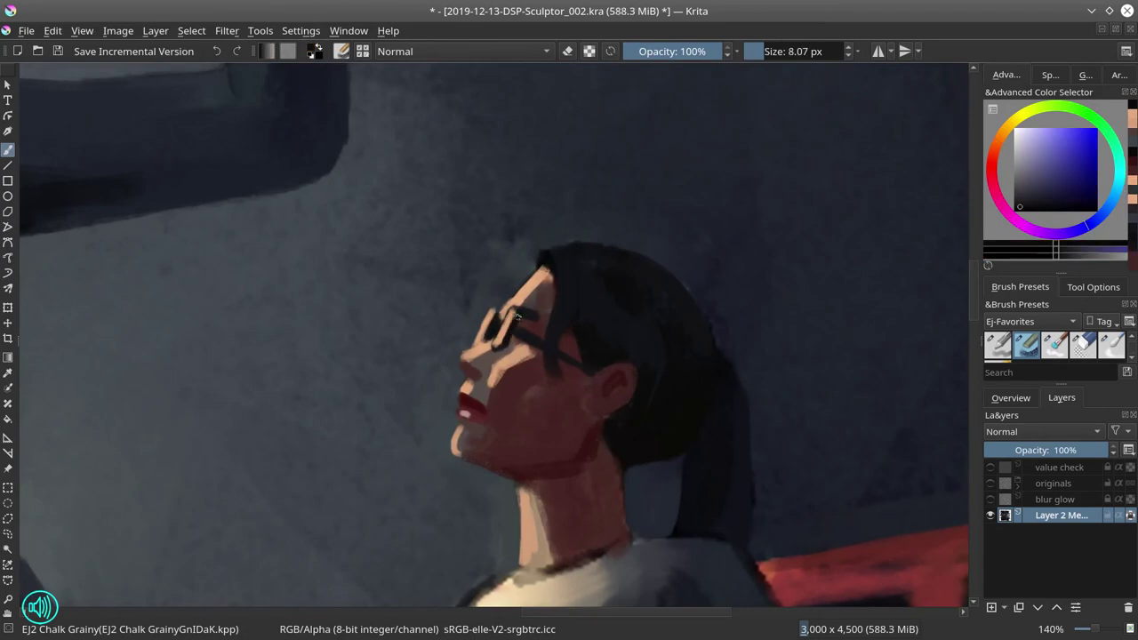
{"action": "key", "text": "2"}
{"action": "key", "text": "4"}
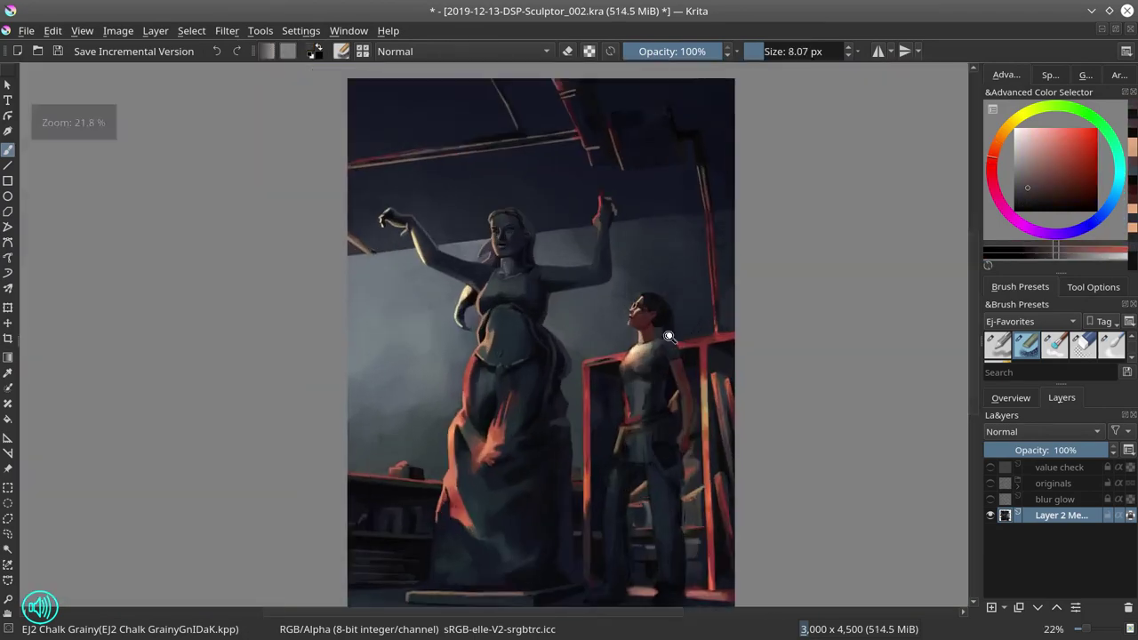
{"action": "scroll", "coordinate": [534, 308], "scroll_direction": "up", "scroll_amount": 6}
{"action": "key", "text": "bracketright"}
{"action": "key", "text": "bracketright"}
{"action": "key", "text": "bracketright"}
{"action": "left_click", "coordinate": [534, 308], "text": "ctrl"}
{"action": "key", "text": "bracketleft"}
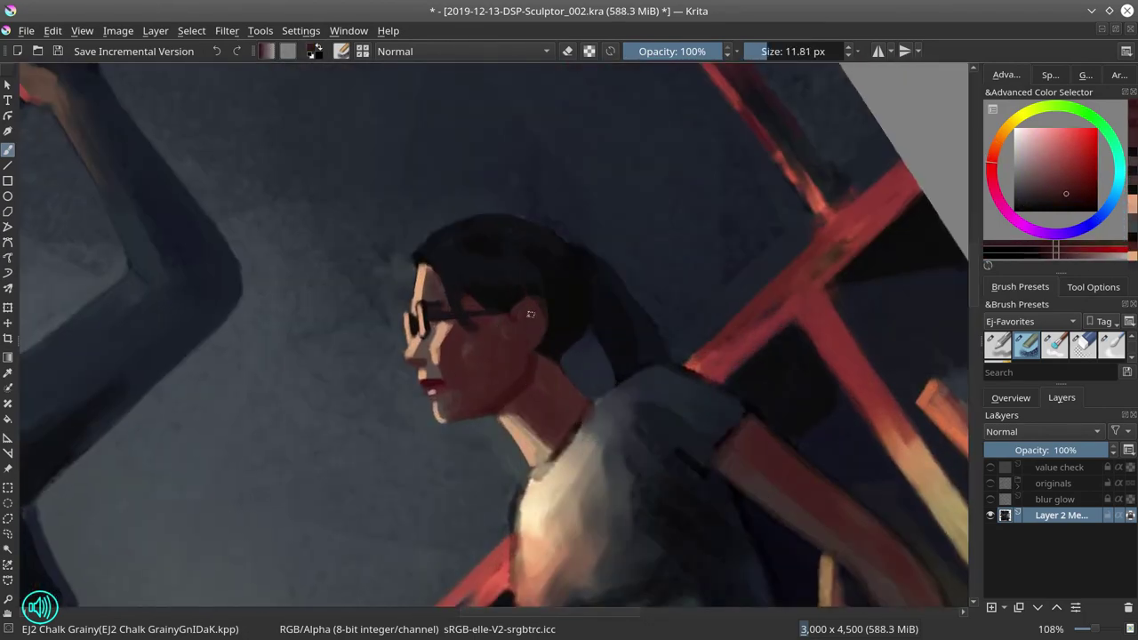
{"action": "key", "text": "bracketleft"}
{"action": "key", "text": "bracketleft"}
{"action": "left_click", "coordinate": [483, 310], "text": "ctrl"}
{"action": "left_click", "coordinate": [483, 311], "text": "ctrl"}
Paint over the glasses and their frame with sampled skin and darker face tones
{"action": "key", "text": "5"}
{"action": "key", "text": "2"}
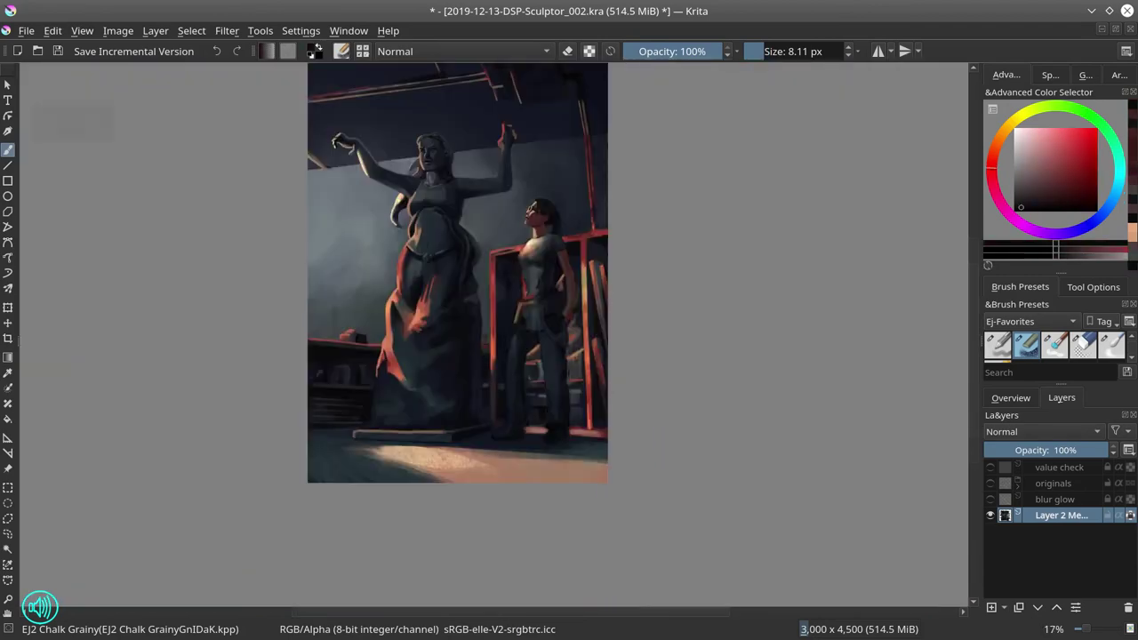
{"action": "key", "text": "4"}
{"action": "scroll", "coordinate": [453, 252], "scroll_direction": "up", "scroll_amount": 6}
{"action": "key", "text": "bracketright"}
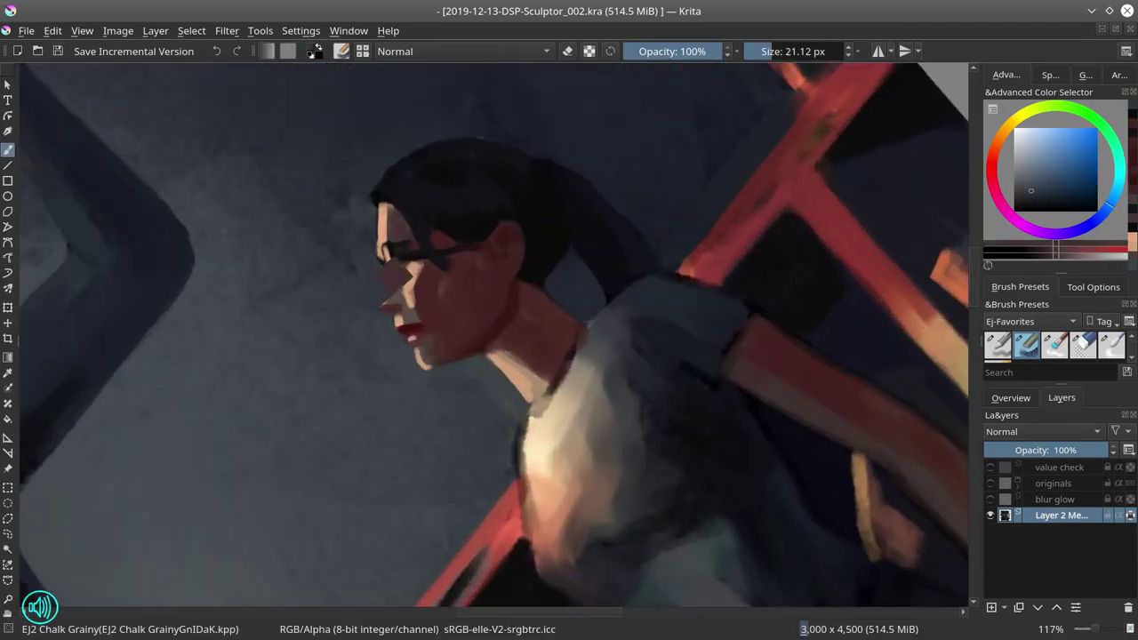
{"action": "key", "text": "bracketright"}
{"action": "left_click", "coordinate": [391, 267], "text": "ctrl"}
{"action": "left_click", "coordinate": [453, 252], "text": "ctrl"}
{"action": "left_click", "coordinate": [439, 248], "text": "ctrl"}
{"action": "key", "text": "bracketleft"}
{"action": "left_click", "coordinate": [415, 242], "text": "ctrl"}
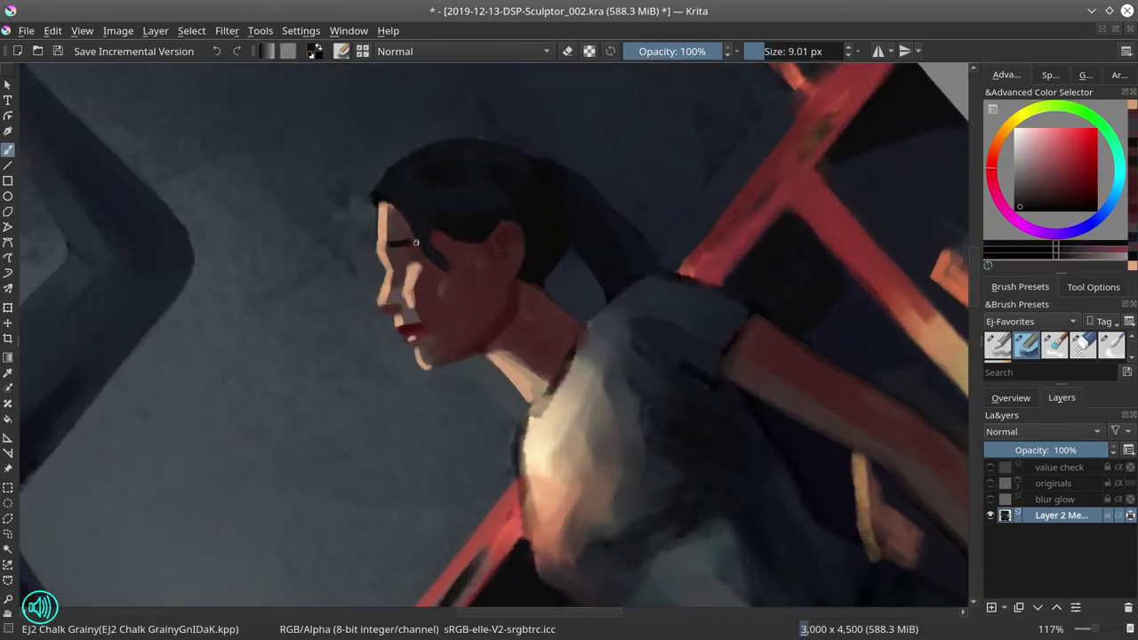
{"action": "left_click", "coordinate": [415, 263], "text": "ctrl"}
Lasso the woman's head, copy it to a new layer, transform it, and copy it again
{"action": "key", "text": "5"}
{"action": "key", "text": "2"}
{"action": "key", "text": "4"}
{"action": "scroll", "coordinate": [555, 281], "scroll_direction": "up", "scroll_amount": 5}
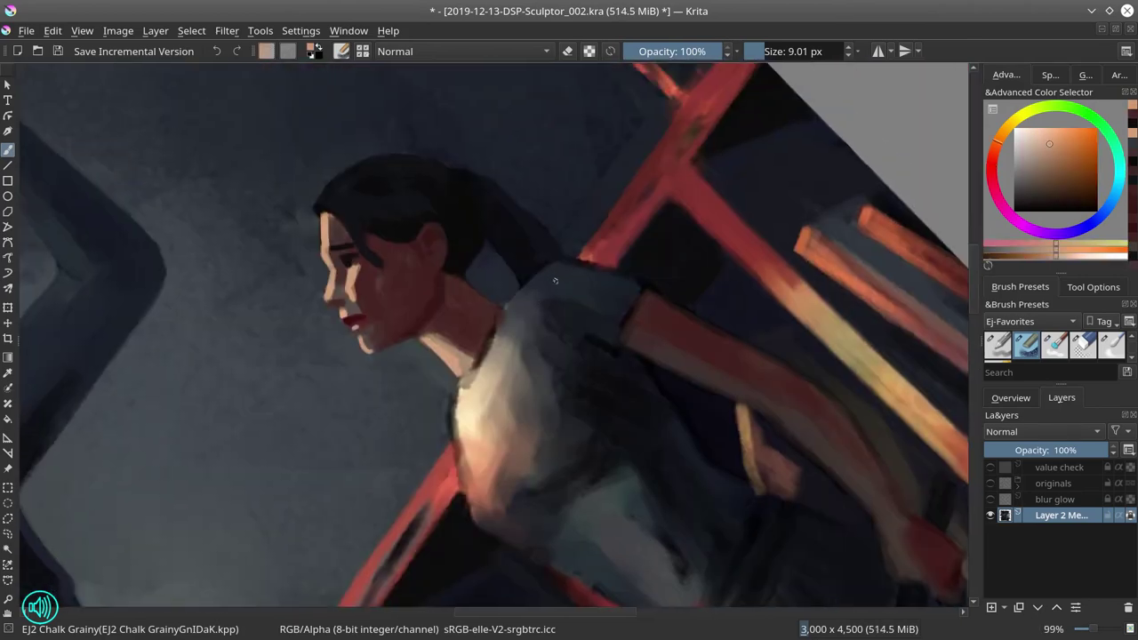
{"action": "left_click_drag", "start_coordinate": [338, 355], "coordinate": [445, 212]}
{"action": "key", "text": "5"}
{"action": "key", "text": "ctrl+j"}
{"action": "key", "text": "ctrl+t"}
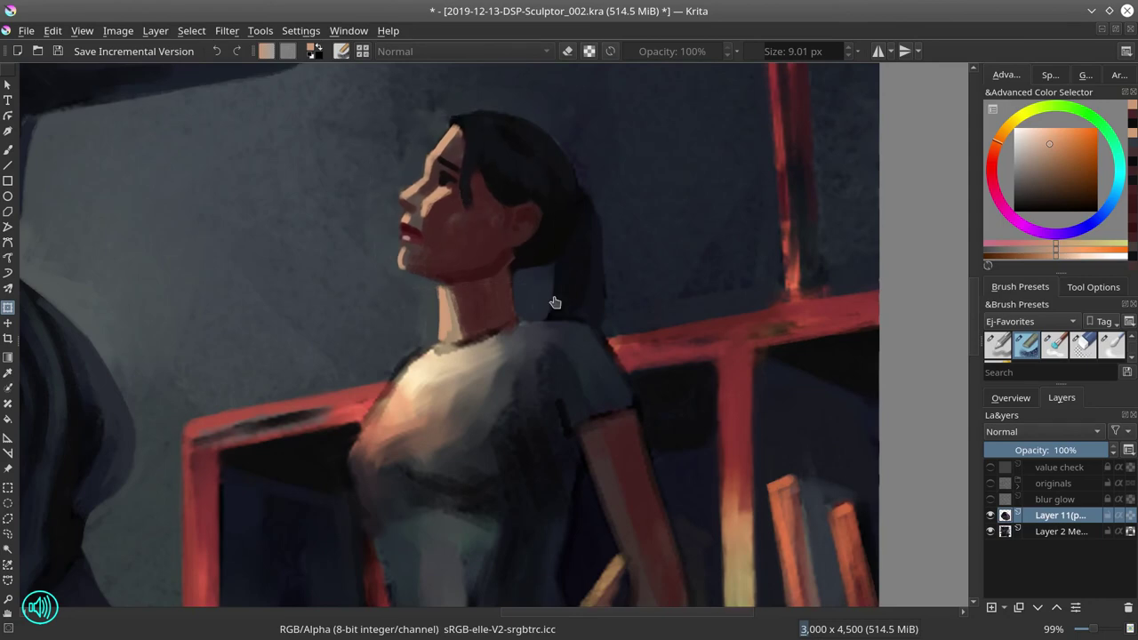
{"action": "key", "text": "2"}
{"action": "scroll", "coordinate": [565, 395], "scroll_direction": "up", "scroll_amount": 6}
{"action": "key", "text": "ctrl+j"}
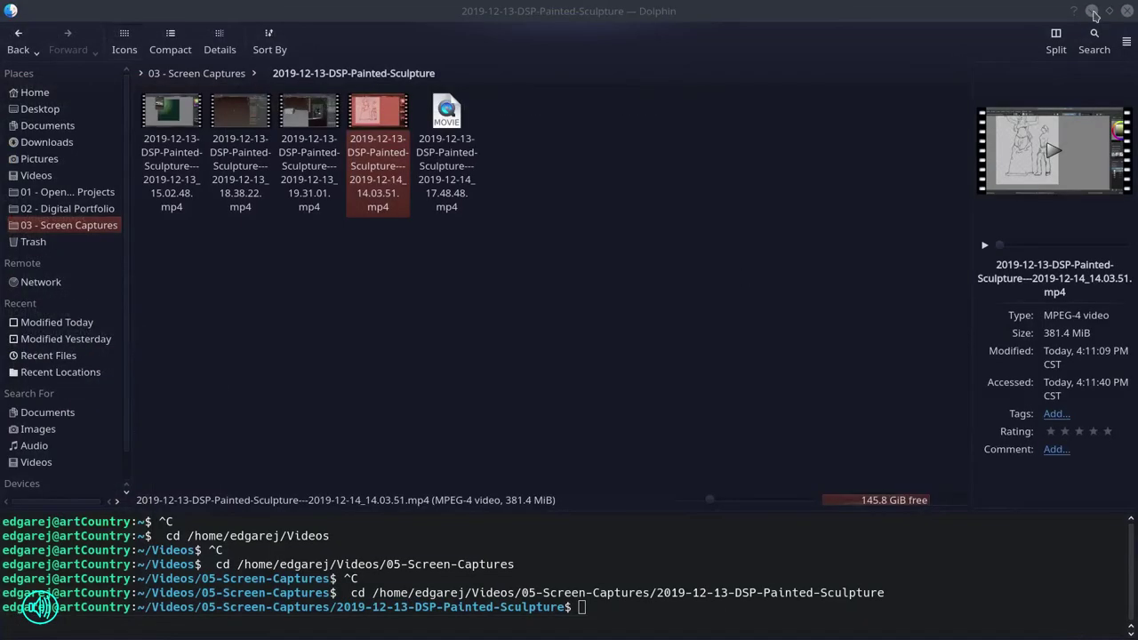
Reopen the sculptor painting and paint a light grey patch on the woman's neck
{"action": "left_click", "coordinate": [329, 376]}
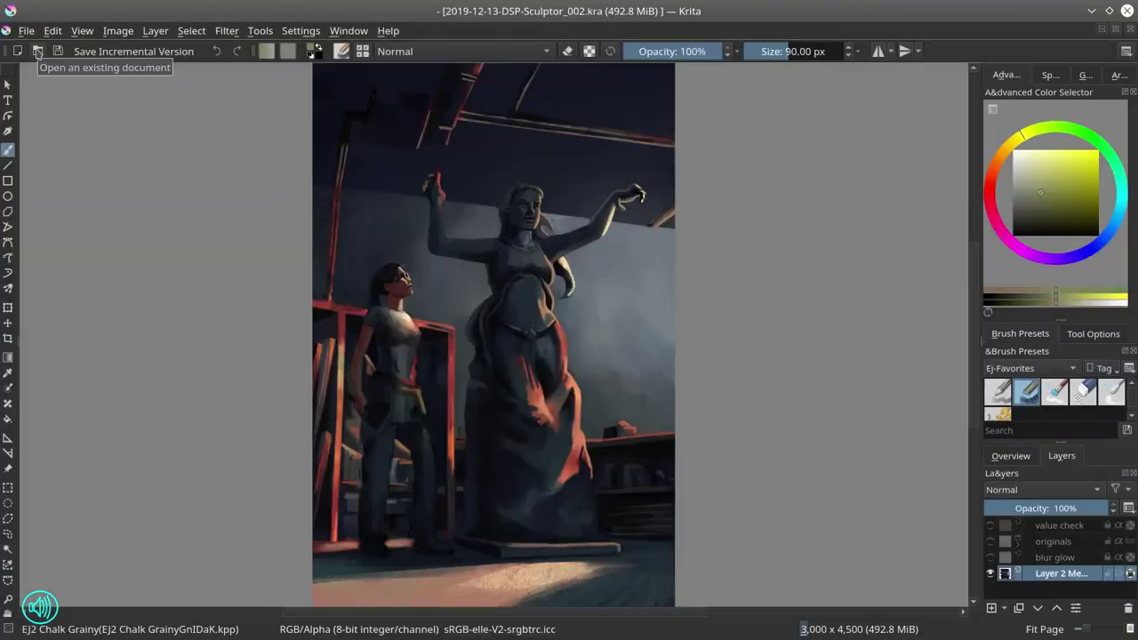
{"action": "scroll", "coordinate": [464, 290], "scroll_direction": "up", "scroll_amount": 5}
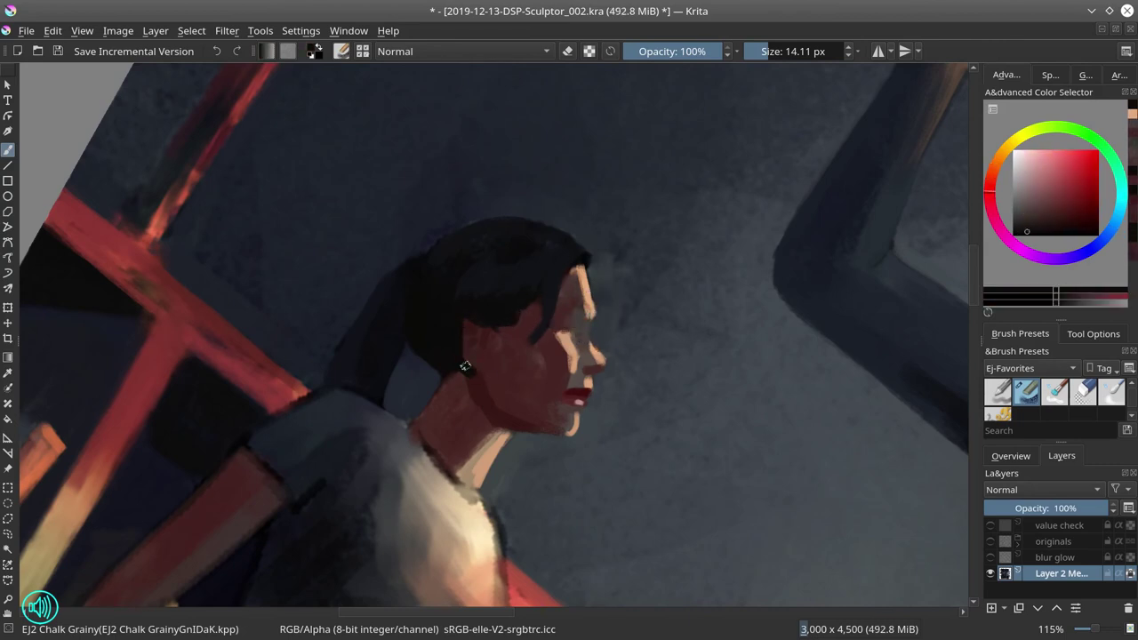
{"action": "key", "text": "bracketleft"}
{"action": "key", "text": "bracketleft"}
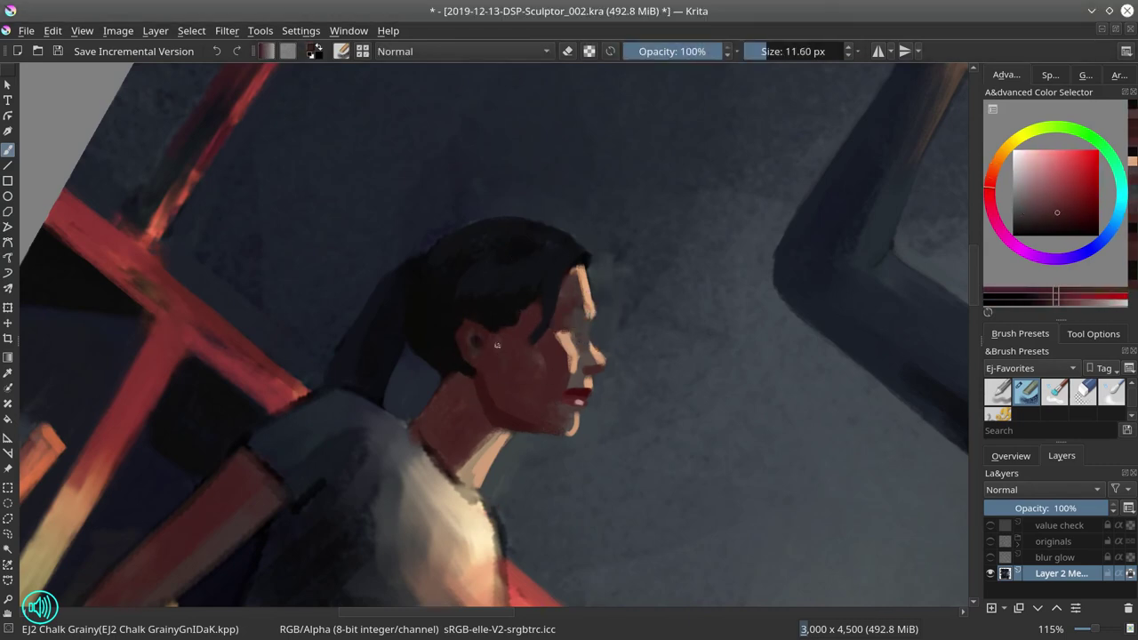
{"action": "left_click_drag", "start_coordinate": [491, 420], "coordinate": [503, 398]}
{"action": "scroll", "coordinate": [486, 356], "scroll_direction": "up", "scroll_amount": 2}
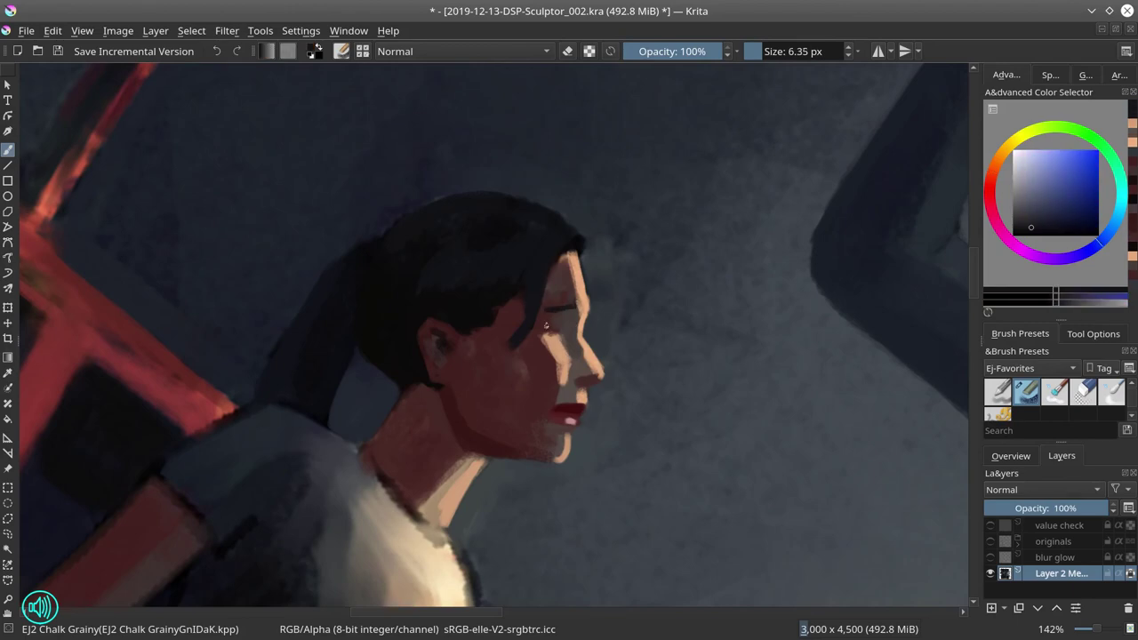
{"action": "scroll", "coordinate": [565, 346], "scroll_direction": "down", "scroll_amount": 8}
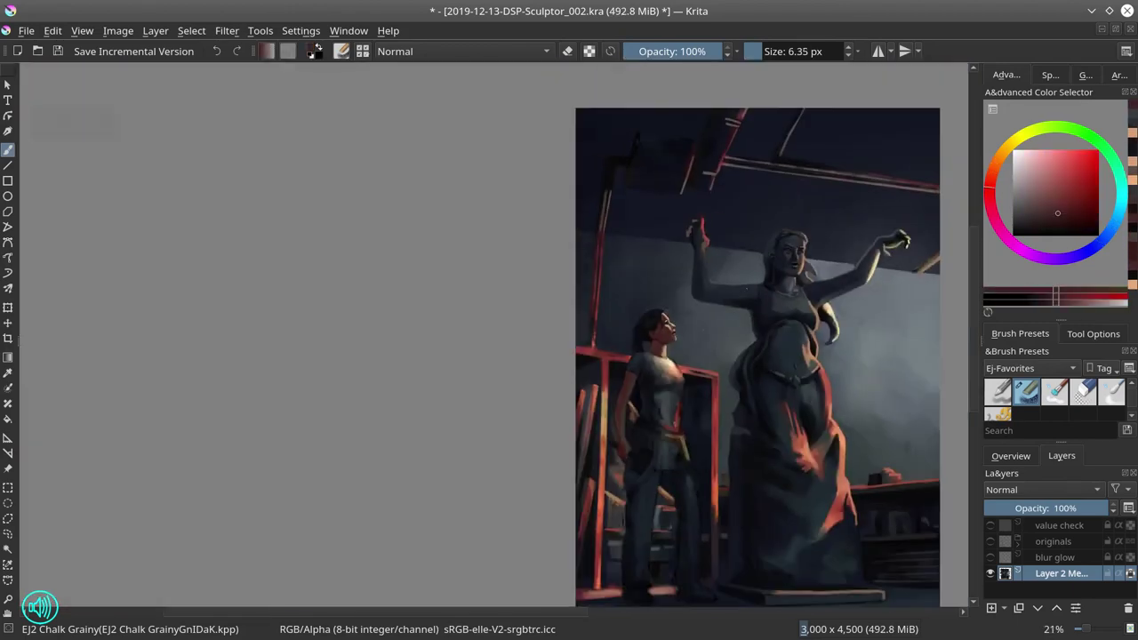
Lasso the head and copy it to a new layer, cancelling the trial transform
{"action": "key", "text": "1"}
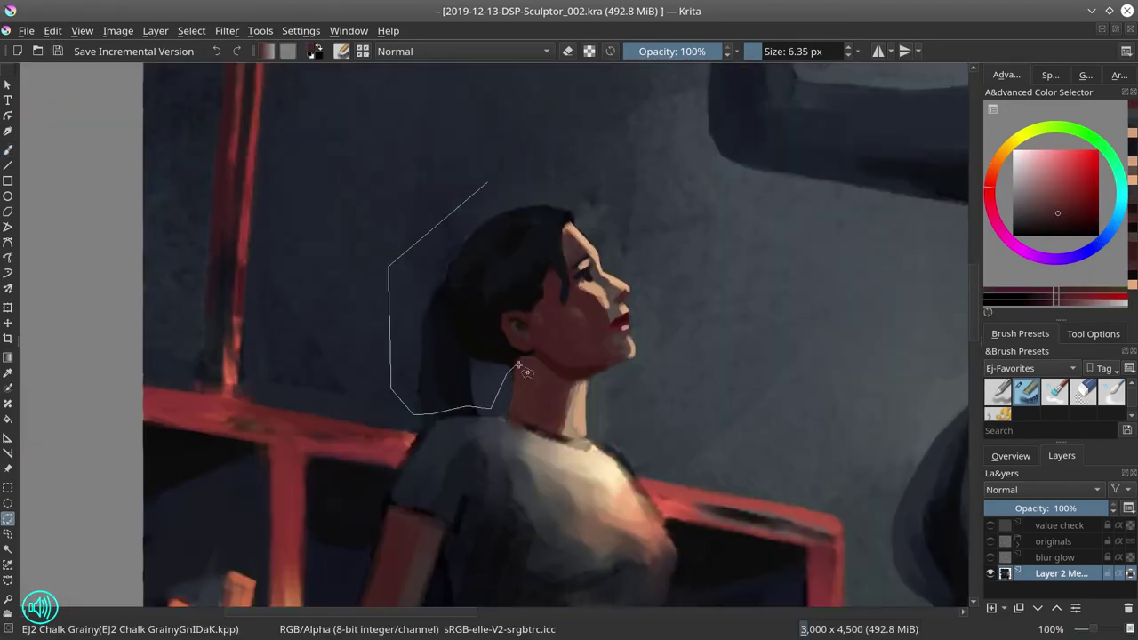
{"action": "left_click_drag", "start_coordinate": [518, 364], "coordinate": [522, 369]}
{"action": "key", "text": "ctrl+alt+j"}
{"action": "key", "text": "ctrl+t"}
{"action": "key", "text": "Return"}
{"action": "scroll", "coordinate": [655, 386], "scroll_direction": "down", "scroll_amount": 8}
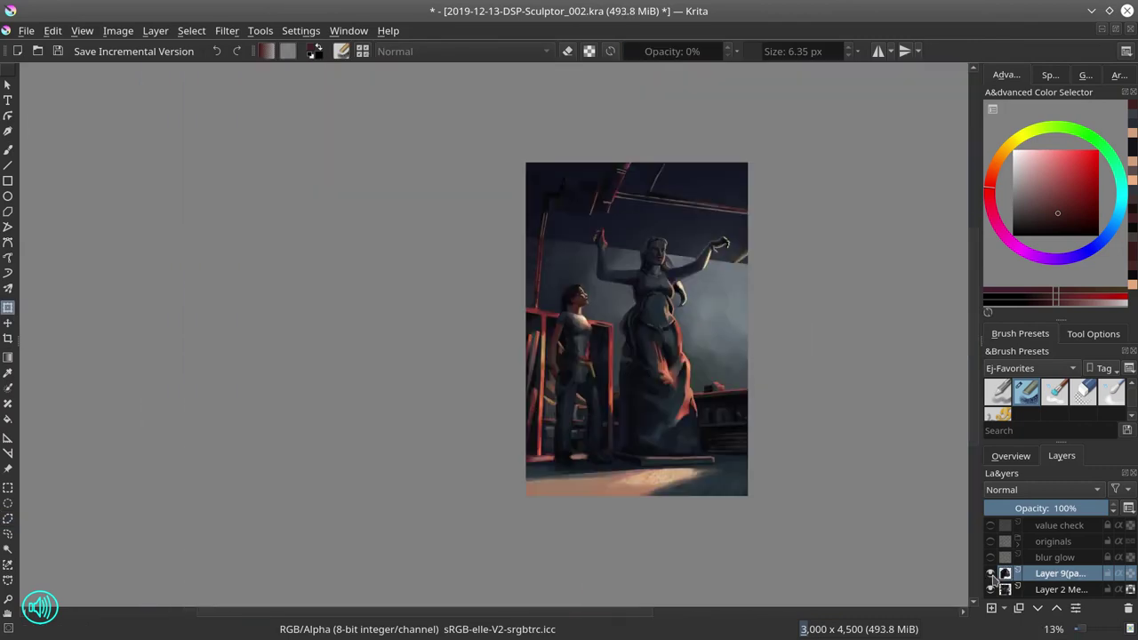
Save the painting and show its overview
{"action": "left_click", "coordinate": [59, 51]}
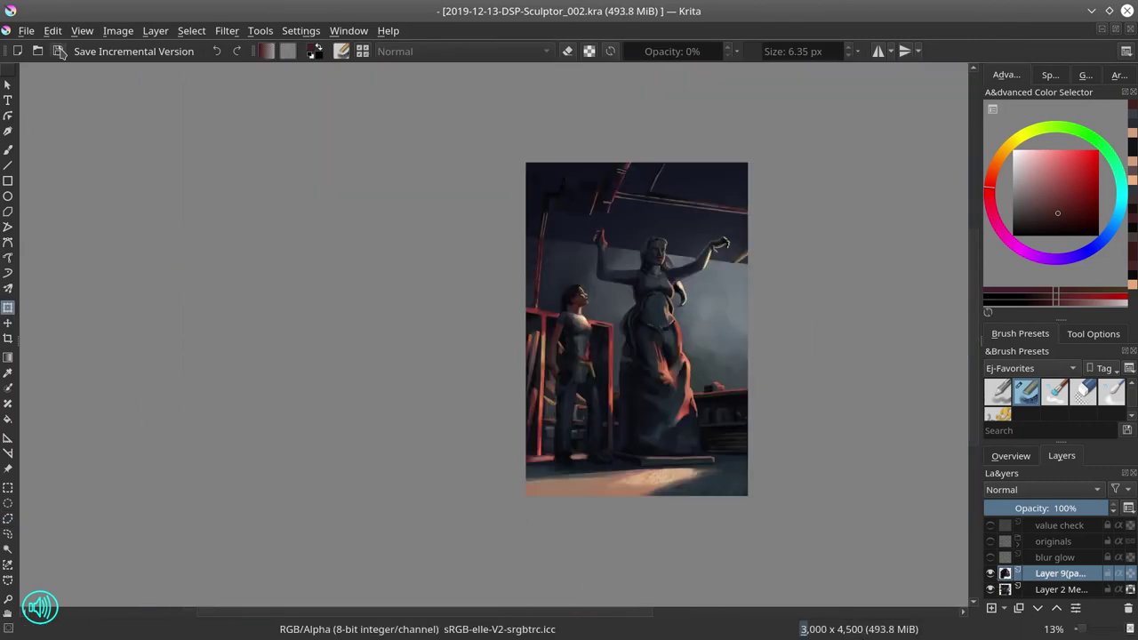
{"action": "left_click", "coordinate": [1011, 455]}
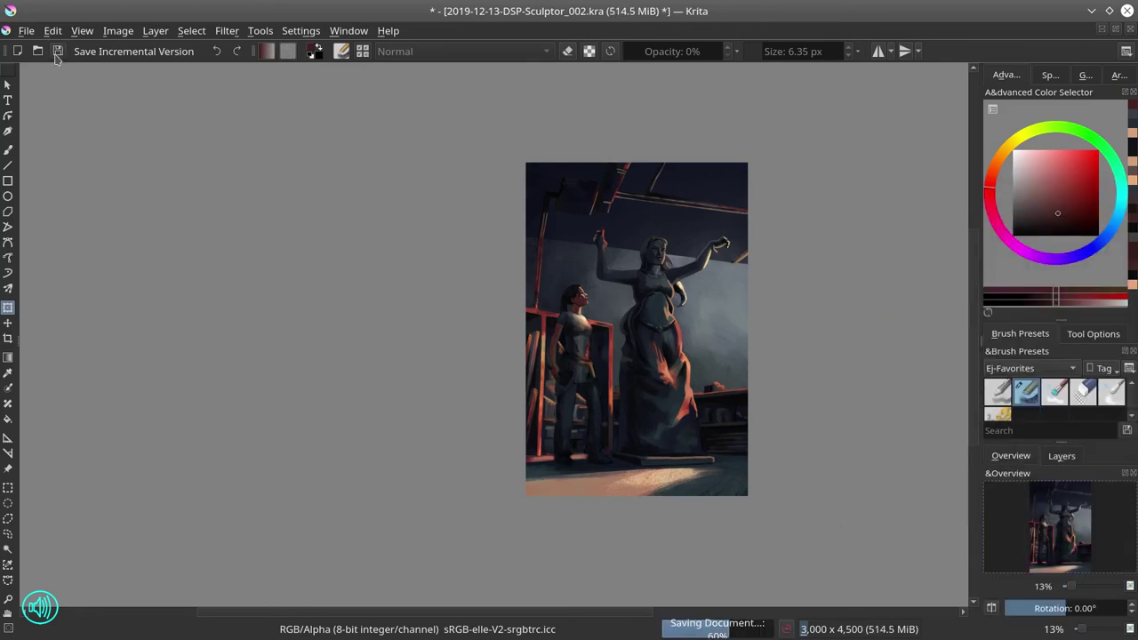
{"action": "scroll", "coordinate": [873, 444], "scroll_direction": "down", "scroll_amount": 3}
Hide the blur glow layer, return to the brush, and paint light strokes at the waist
{"action": "left_click", "coordinate": [1061, 455]}
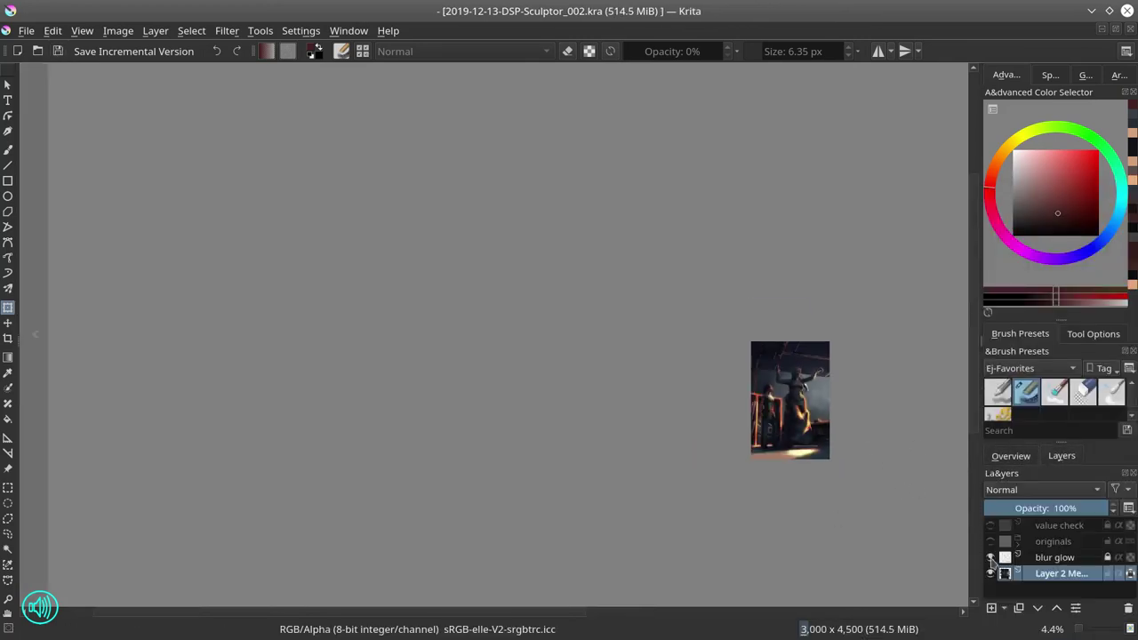
{"action": "key", "text": "b"}
{"action": "scroll", "coordinate": [765, 391], "scroll_direction": "up", "scroll_amount": 10}
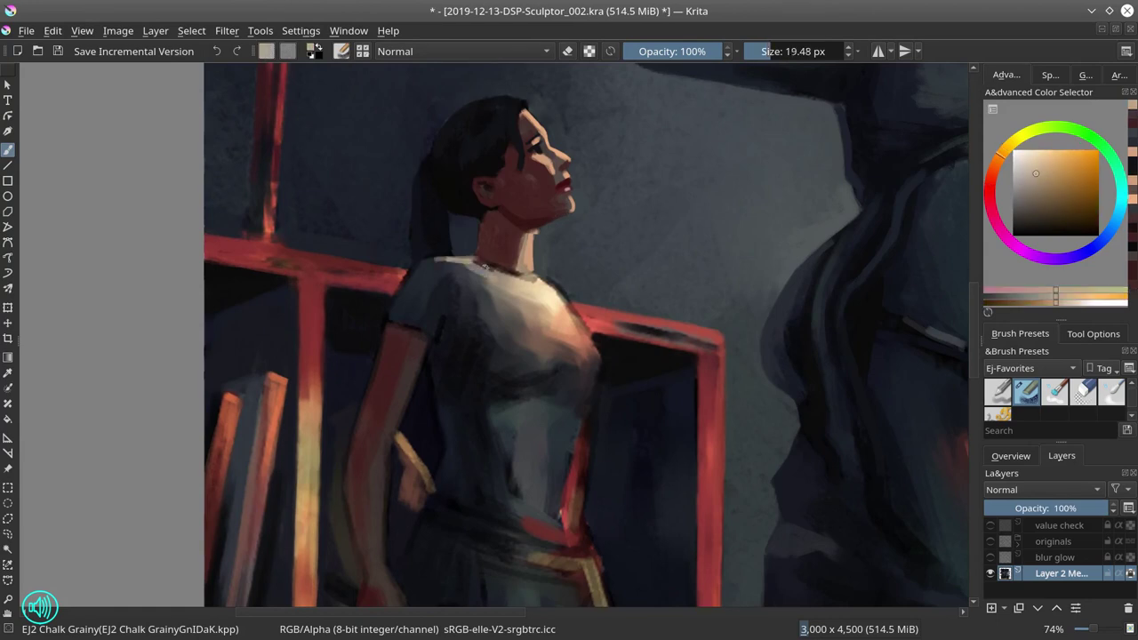
{"action": "scroll", "coordinate": [566, 370], "scroll_direction": "up", "scroll_amount": 1}
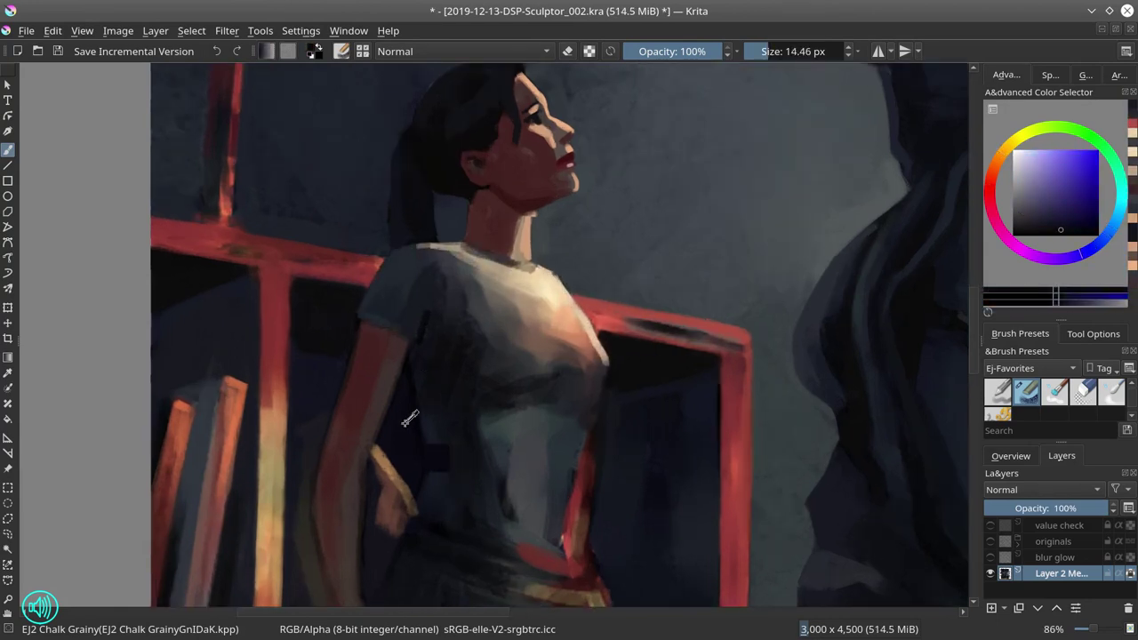
{"action": "left_click", "coordinate": [559, 399], "text": "ctrl"}
{"action": "scroll", "coordinate": [564, 399], "scroll_direction": "down", "scroll_amount": 1}
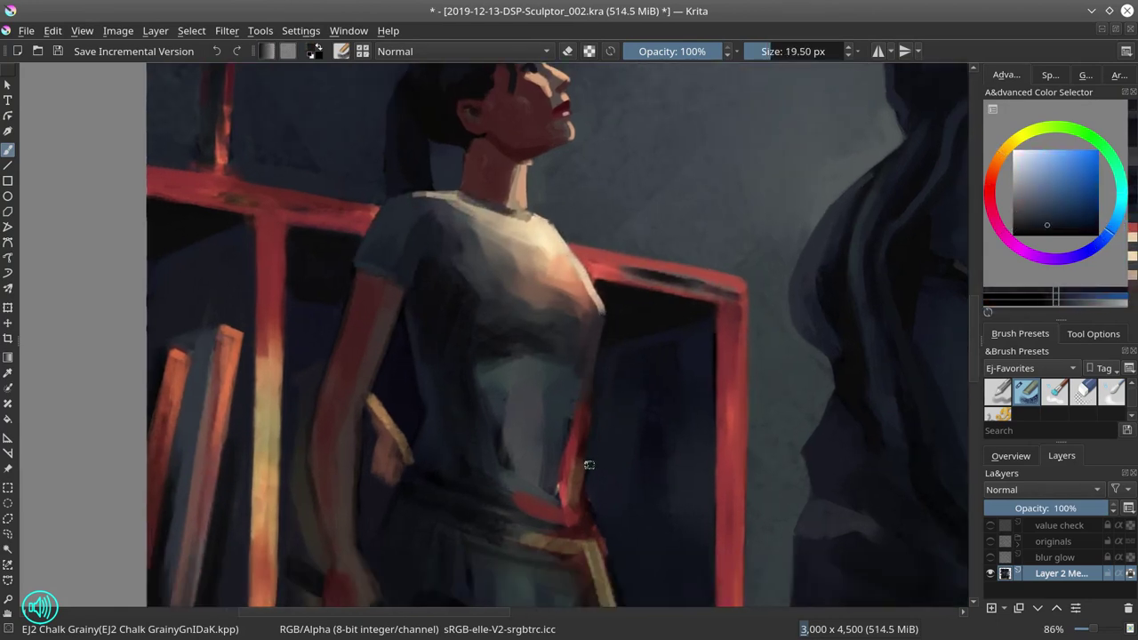
{"action": "left_click_drag", "start_coordinate": [531, 487], "coordinate": [574, 503]}
Pick a lighter colour from the painting and add more light strokes at the waist
{"action": "left_click", "coordinate": [1011, 455]}
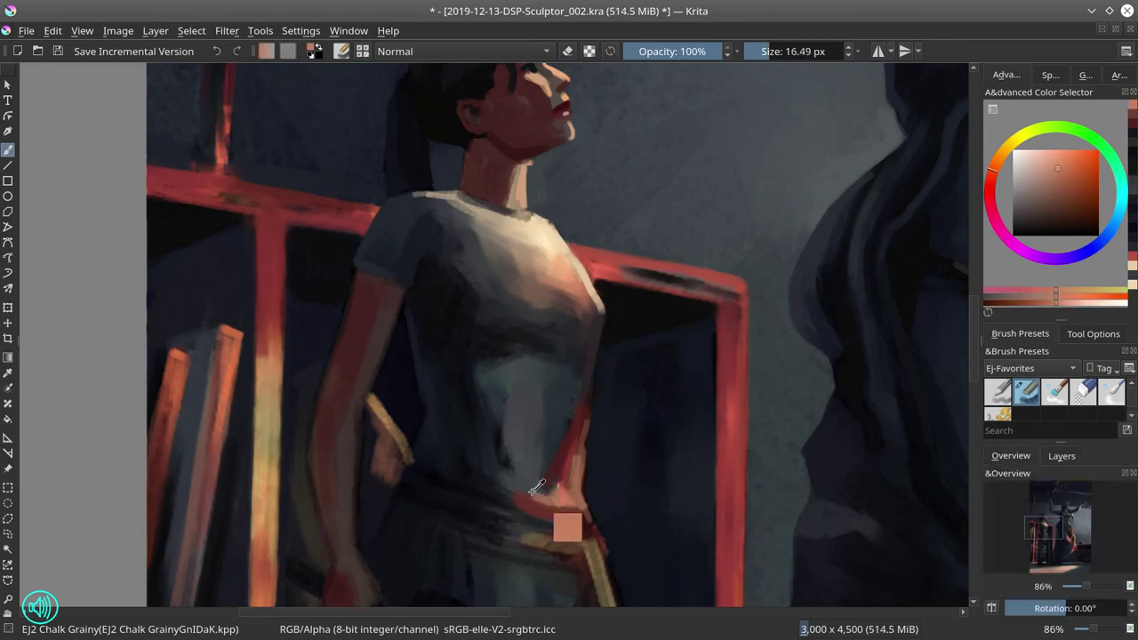
{"action": "left_click", "coordinate": [564, 520], "text": "ctrl"}
{"action": "mouse_move", "coordinate": [576, 455]}
{"action": "left_mouse_down"}
{"action": "mouse_move", "coordinate": [568, 533]}
{"action": "mouse_move", "coordinate": [562, 413]}
{"action": "mouse_move", "coordinate": [527, 369]}
{"action": "left_mouse_up"}
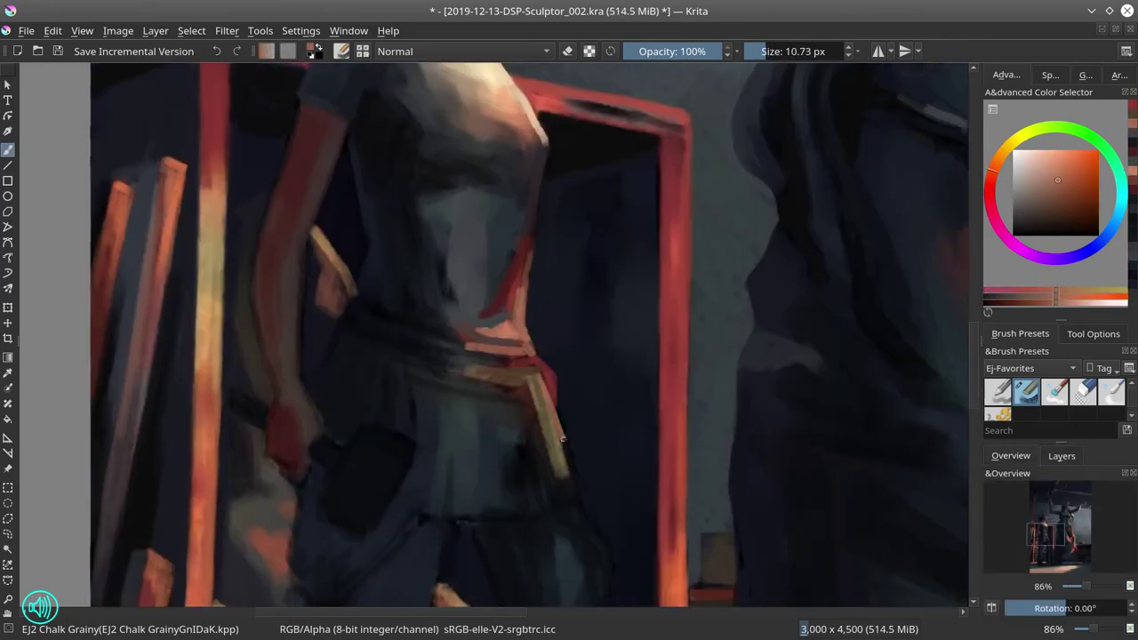
{"action": "left_click_drag", "start_coordinate": [569, 427], "coordinate": [582, 484]}
{"action": "scroll", "coordinate": [617, 370], "scroll_direction": "down", "scroll_amount": 2}
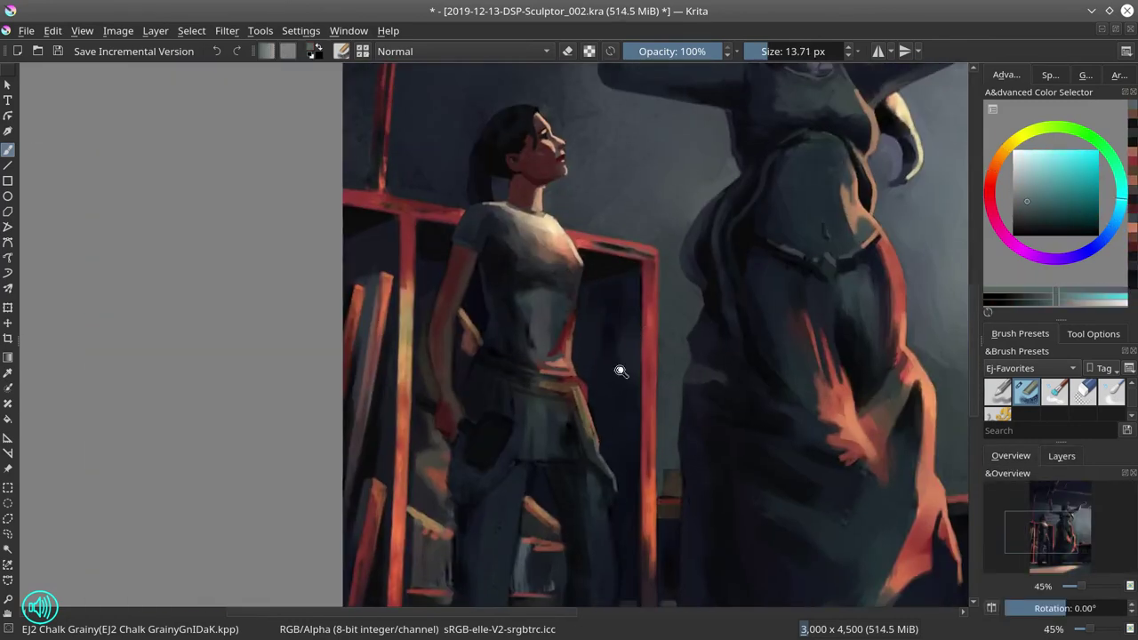
{"action": "scroll", "coordinate": [617, 371], "scroll_direction": "up", "scroll_amount": 1}
Pick blue-purple and dark blue-grey tones, enlarging the brush to about 28 px
{"action": "left_click", "coordinate": [1029, 238]}
{"action": "left_click", "coordinate": [380, 256], "text": "ctrl"}
{"action": "key", "text": "bracketleft"}
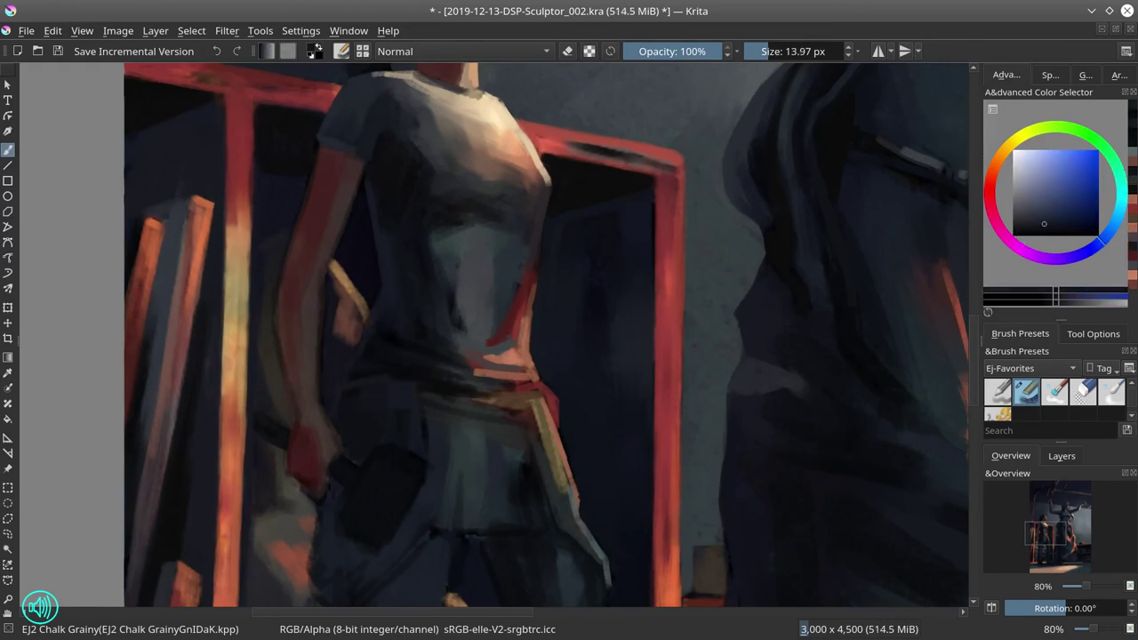
{"action": "scroll", "coordinate": [613, 318], "scroll_direction": "down", "scroll_amount": 3}
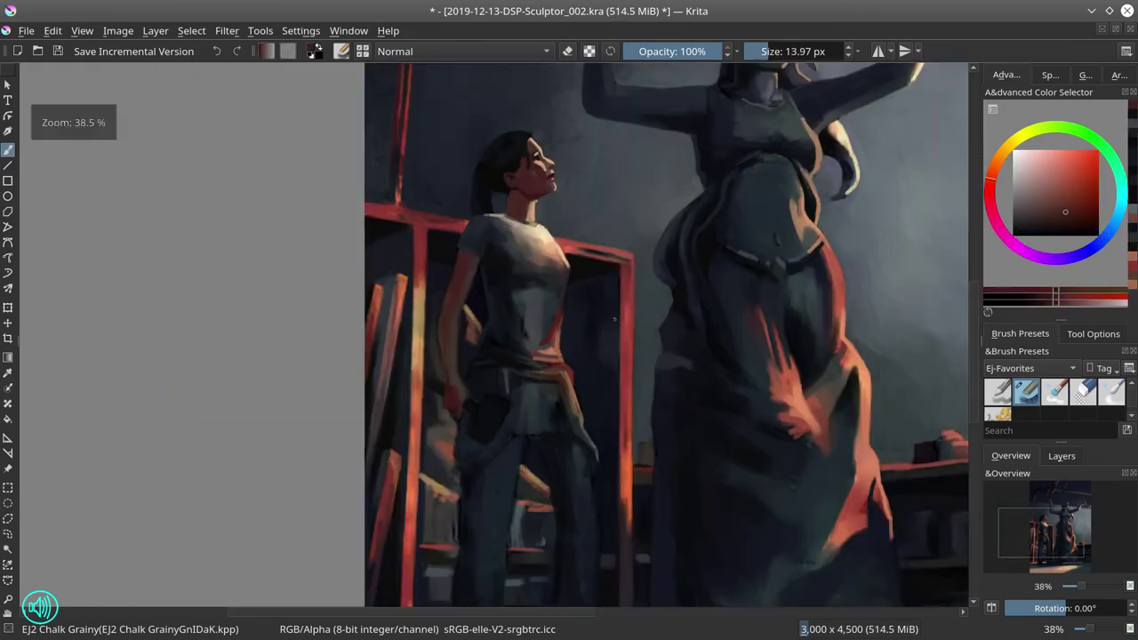
{"action": "key", "text": "bracketright"}
{"action": "left_click", "coordinate": [558, 331], "text": "ctrl"}
{"action": "key", "text": "bracketright"}
{"action": "key", "text": "bracketright"}
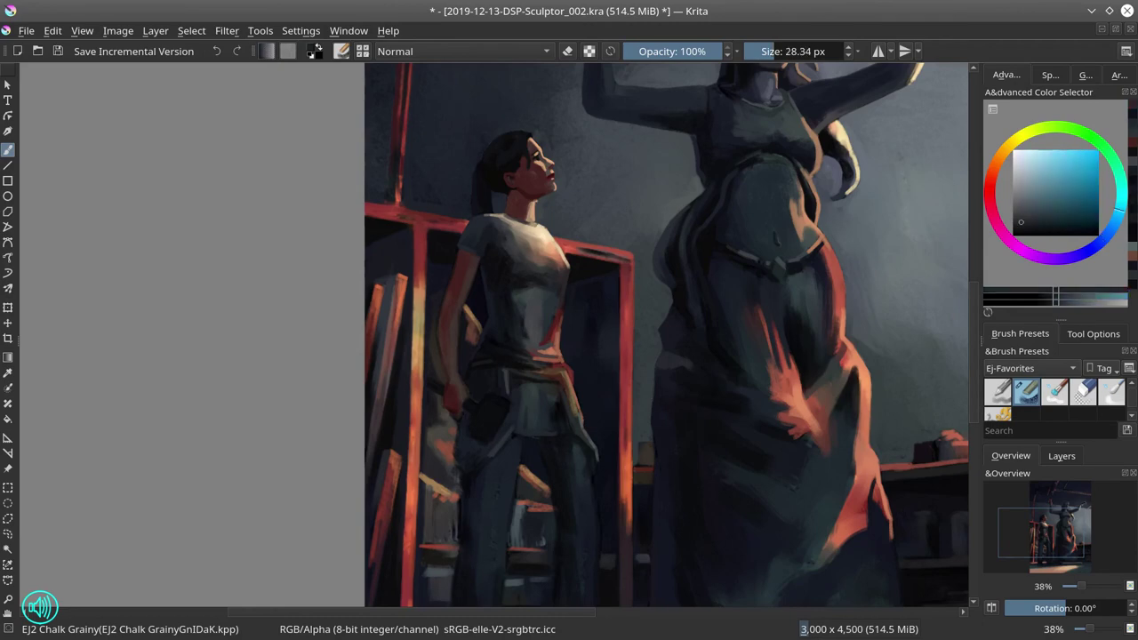
Pick grey-blue, skin and dark muted red tones, shrinking the brush to about 11 px
{"action": "left_click", "coordinate": [574, 288], "text": "ctrl"}
{"action": "scroll", "coordinate": [190, 374], "scroll_direction": "up", "scroll_amount": 4}
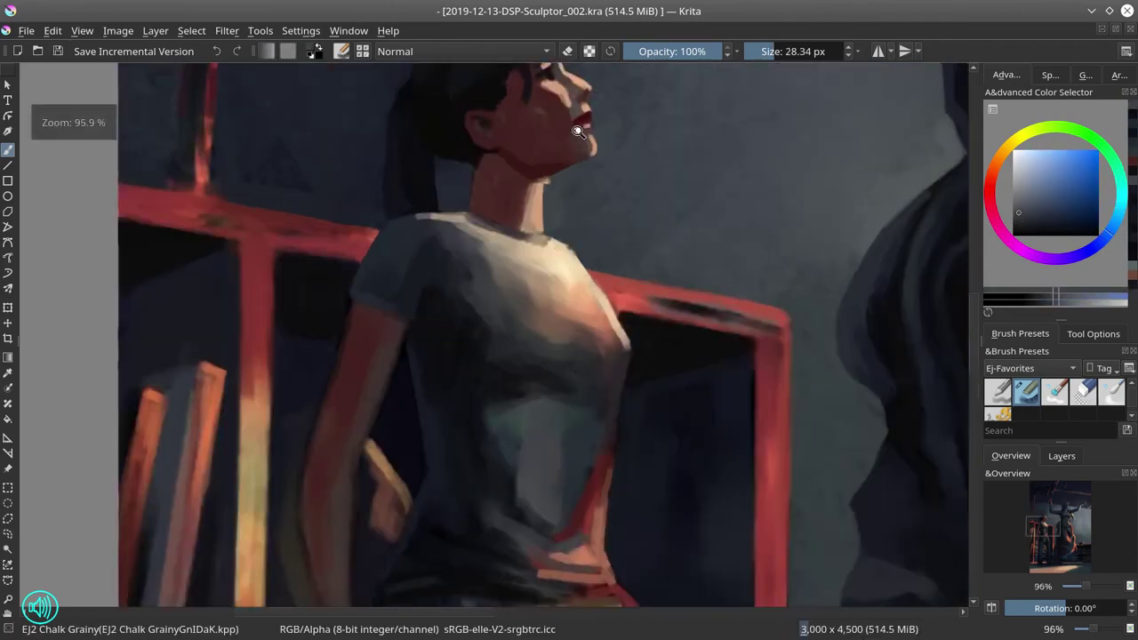
{"action": "key", "text": "bracketleft"}
{"action": "key", "text": "bracketleft"}
{"action": "key", "text": "bracketleft"}
{"action": "left_click", "coordinate": [524, 267], "text": "ctrl"}
{"action": "key", "text": "bracketleft"}
{"action": "left_click", "coordinate": [568, 267], "text": "ctrl"}
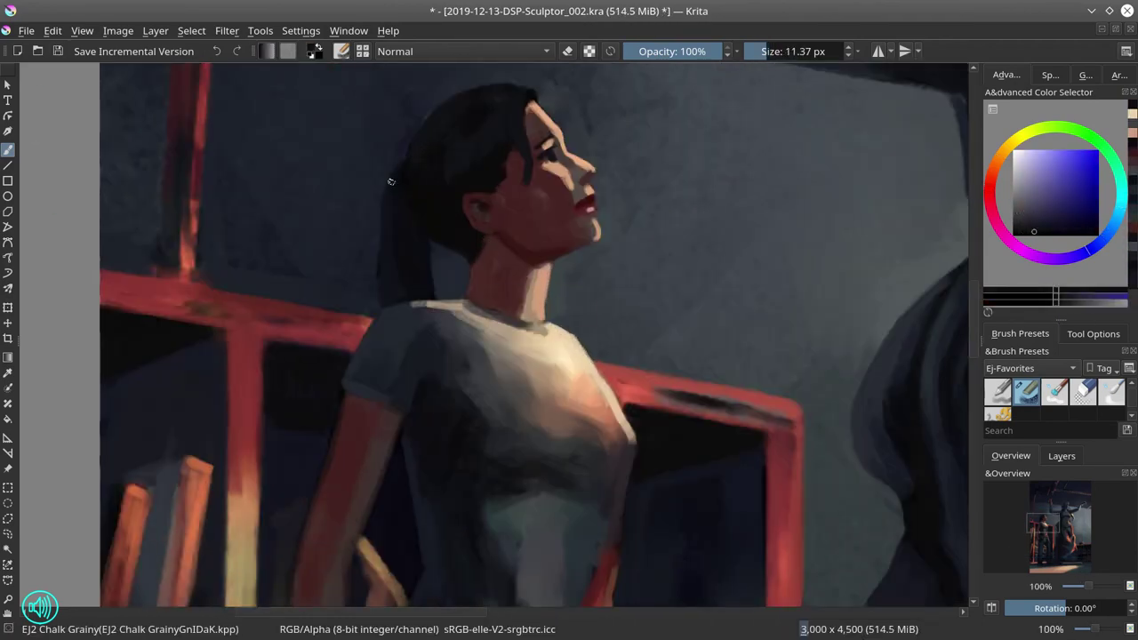
{"action": "left_click", "coordinate": [588, 202], "text": "ctrl"}
{"action": "scroll", "coordinate": [606, 163], "scroll_direction": "down", "scroll_amount": 5}
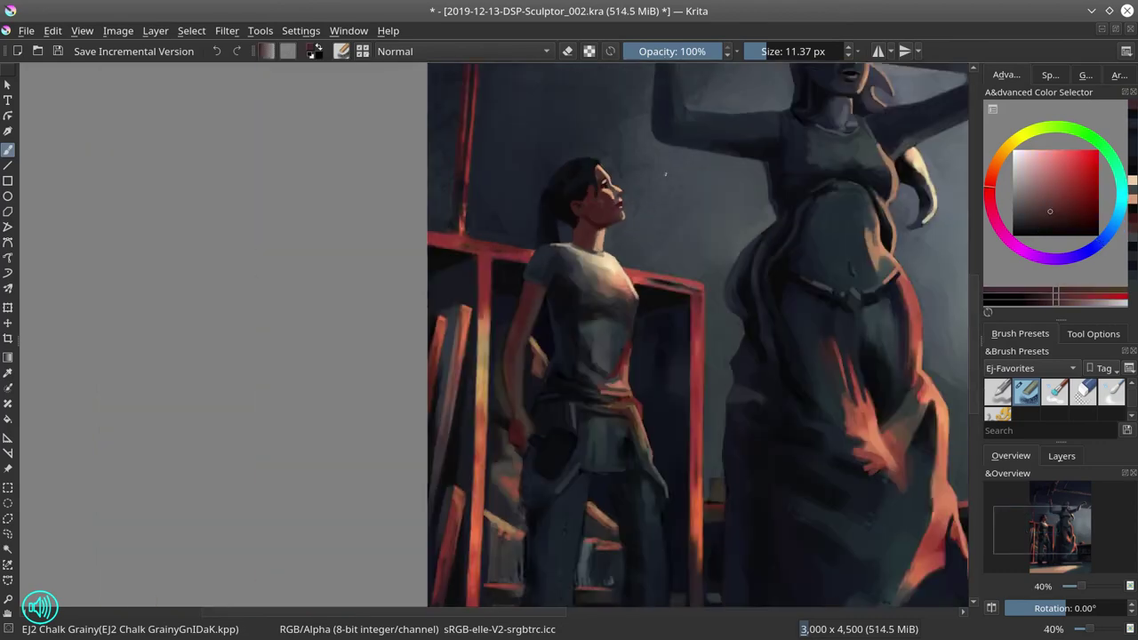
Show the layers list and turn the blur glow layer back on
{"action": "scroll", "coordinate": [568, 320], "scroll_direction": "down", "scroll_amount": 3}
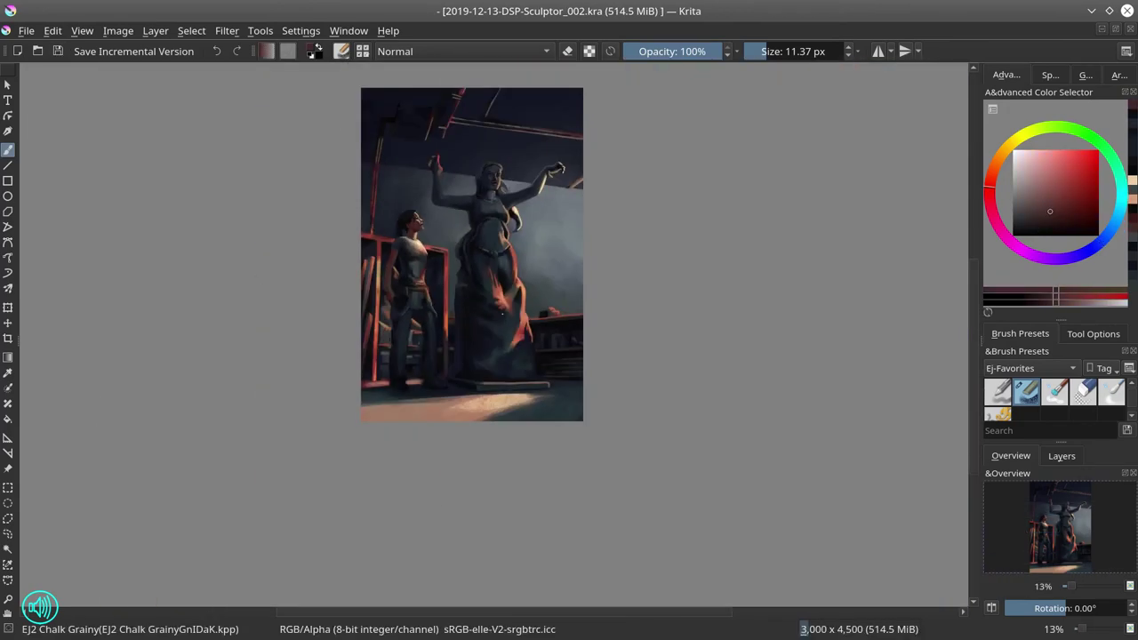
{"action": "left_click", "coordinate": [1061, 455]}
{"action": "scroll", "coordinate": [569, 320], "scroll_direction": "up", "scroll_amount": 5}
{"action": "scroll", "coordinate": [568, 320], "scroll_direction": "down", "scroll_amount": 5}
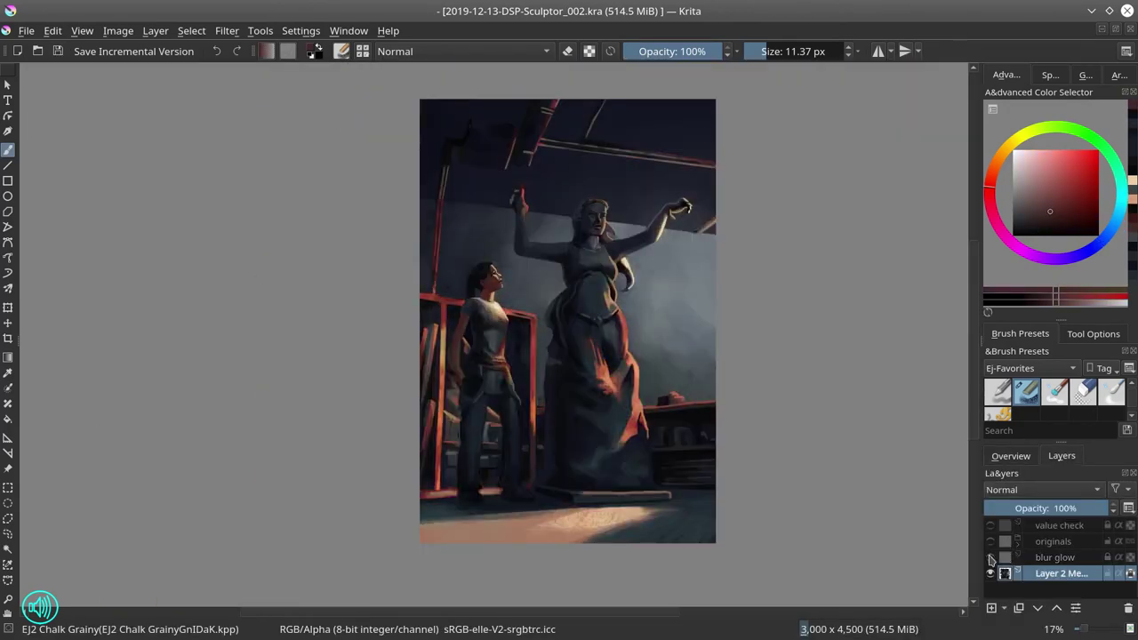
{"action": "scroll", "coordinate": [494, 267], "scroll_direction": "up", "scroll_amount": 5}
{"action": "scroll", "coordinate": [493, 266], "scroll_direction": "down", "scroll_amount": 5}
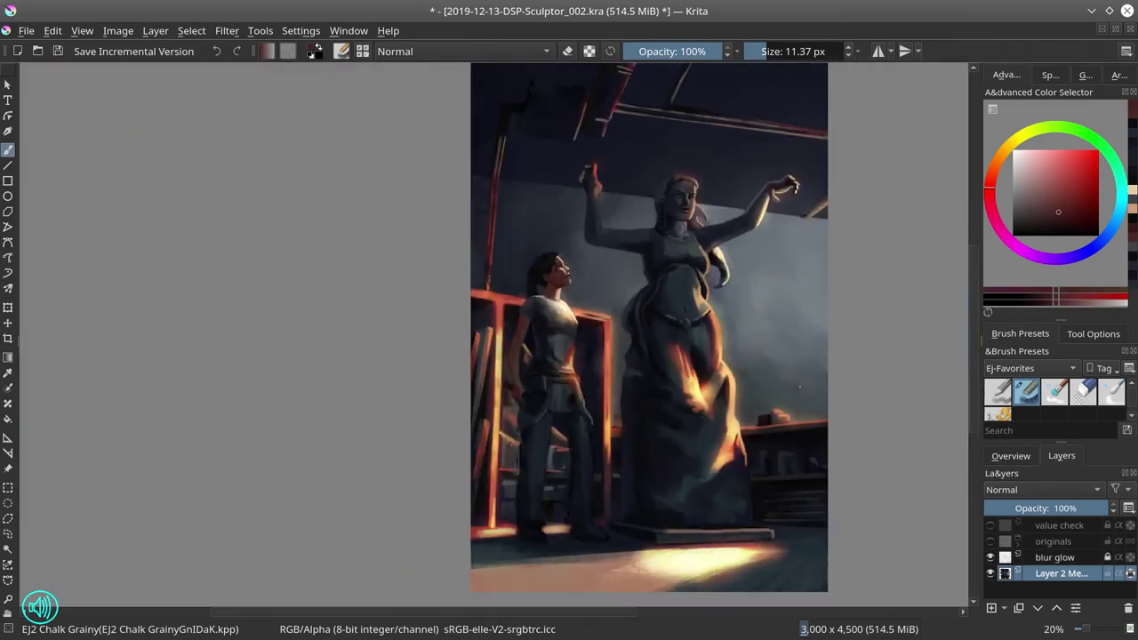
{"action": "scroll", "coordinate": [795, 382], "scroll_direction": "down", "scroll_amount": 2}
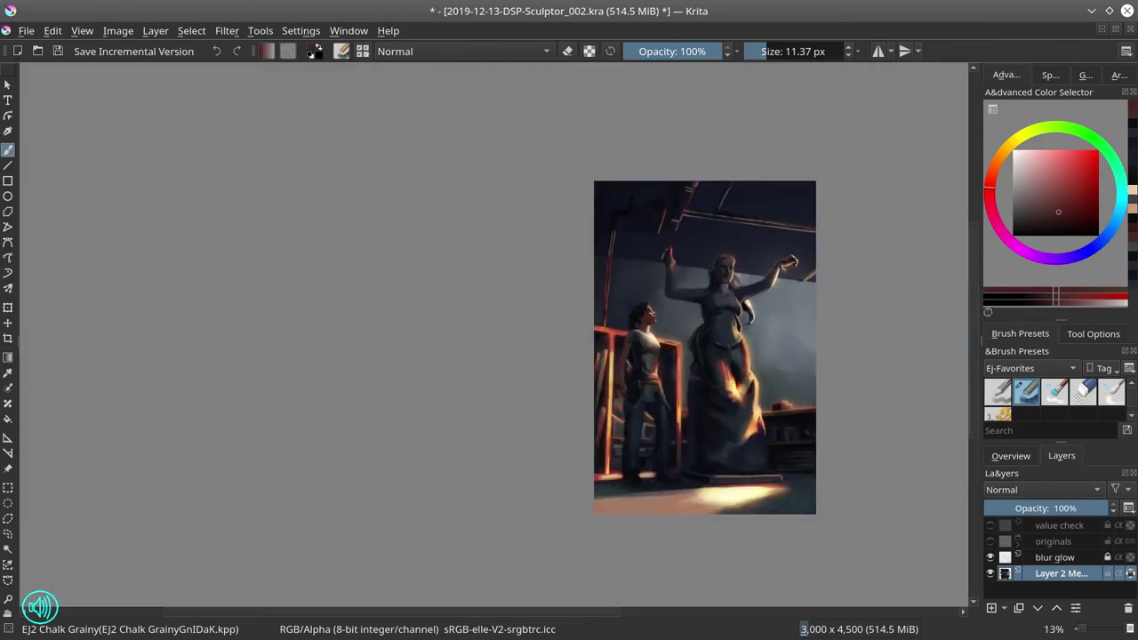
Duplicate the blur glow layer and set a Gaussian Blur radius of 179.34 px
{"action": "key", "text": "Page_Up"}
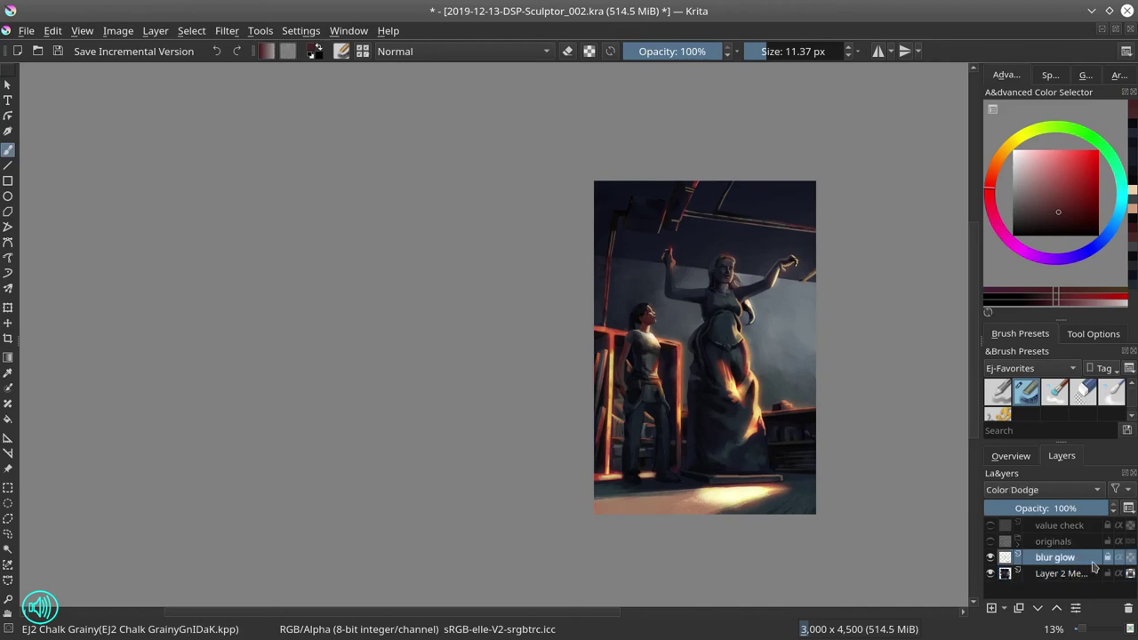
{"action": "key", "text": "ctrl+j"}
{"action": "left_click", "coordinate": [227, 30]}
{"action": "left_click", "coordinate": [427, 160]}
{"action": "left_click", "coordinate": [247, 183]}
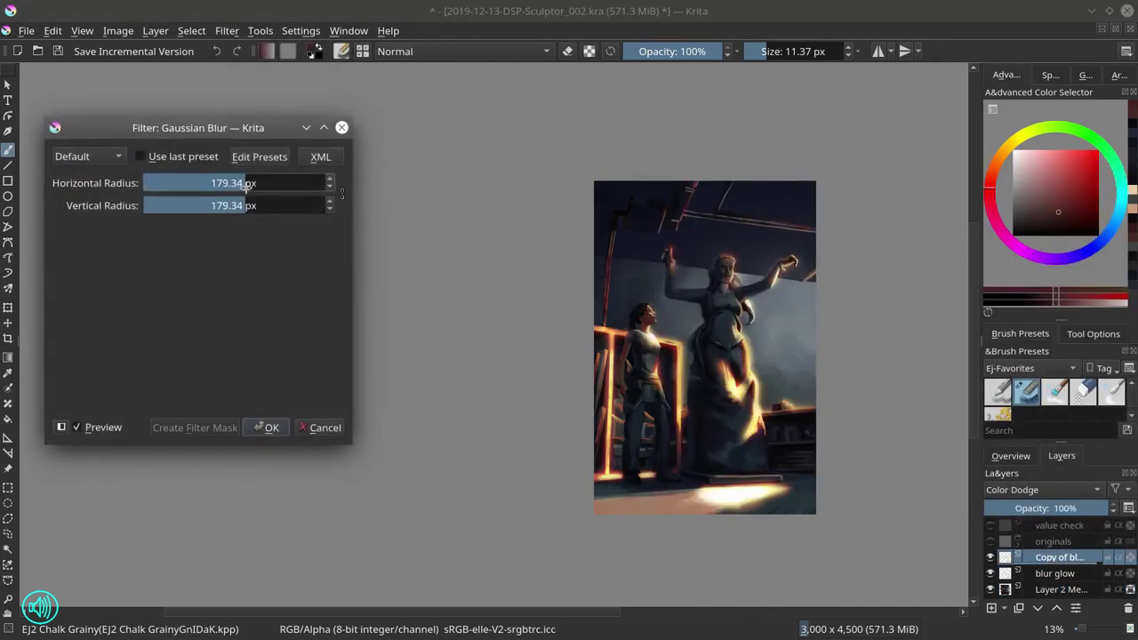
Apply the 179.34 px Gaussian Blur to the glow copy
{"action": "left_click", "coordinate": [268, 430]}
{"action": "left_click", "coordinate": [1014, 457]}
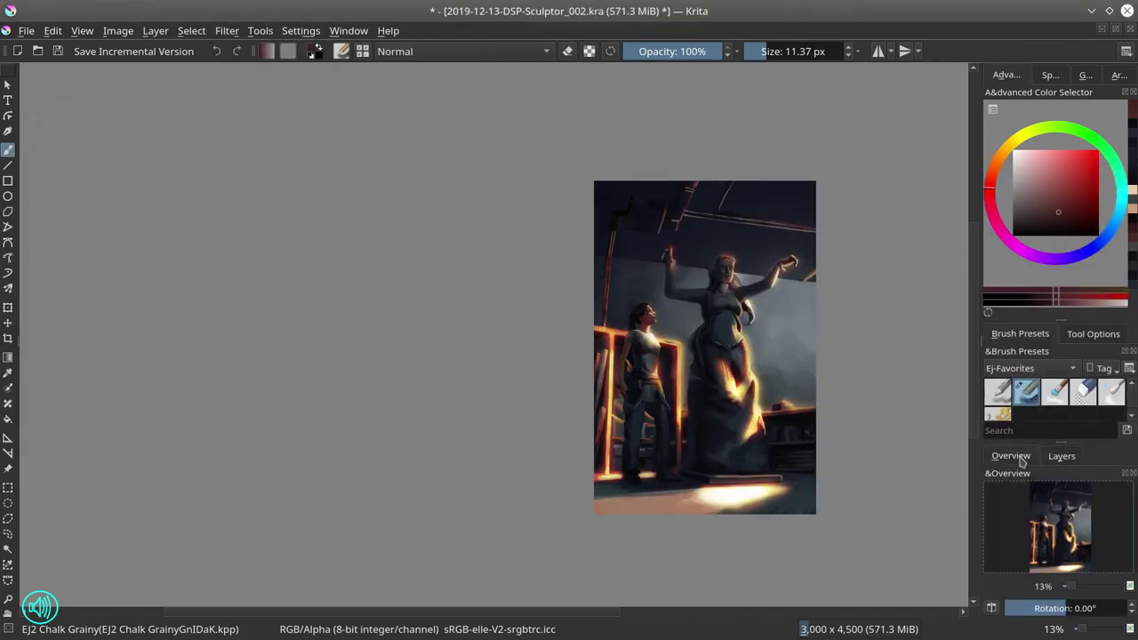
{"action": "scroll", "coordinate": [674, 303], "scroll_direction": "down", "scroll_amount": 2}
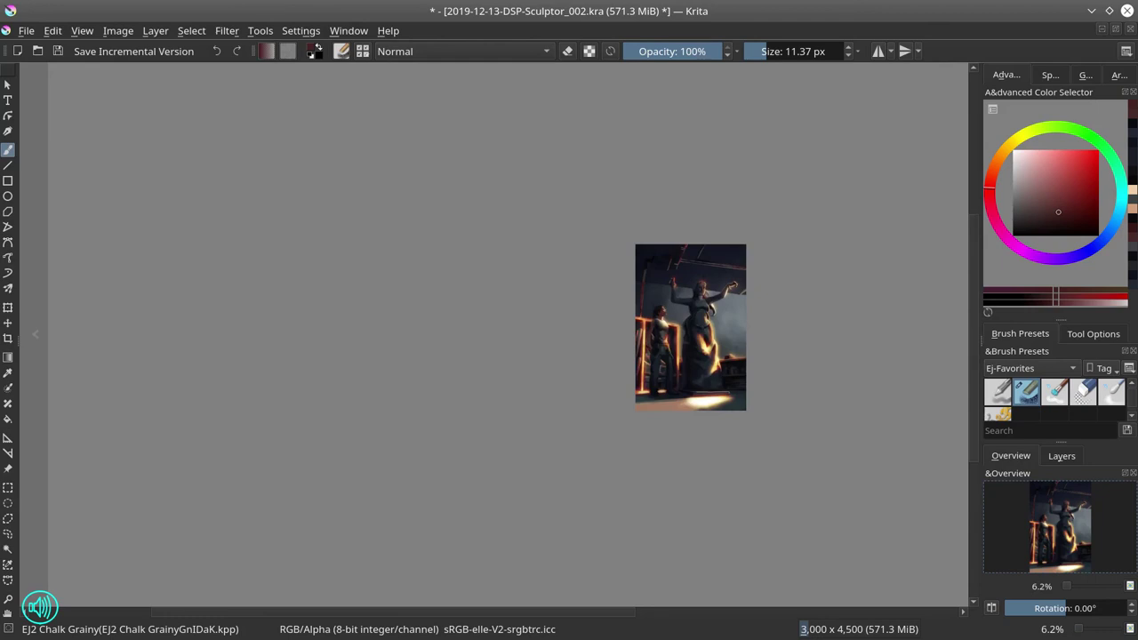
Set the duplicated glow layer's opacity to 25% and save the painting
{"action": "left_click", "coordinate": [1061, 456]}
{"action": "key", "text": "Page_Up"}
{"action": "left_click", "coordinate": [1016, 507]}
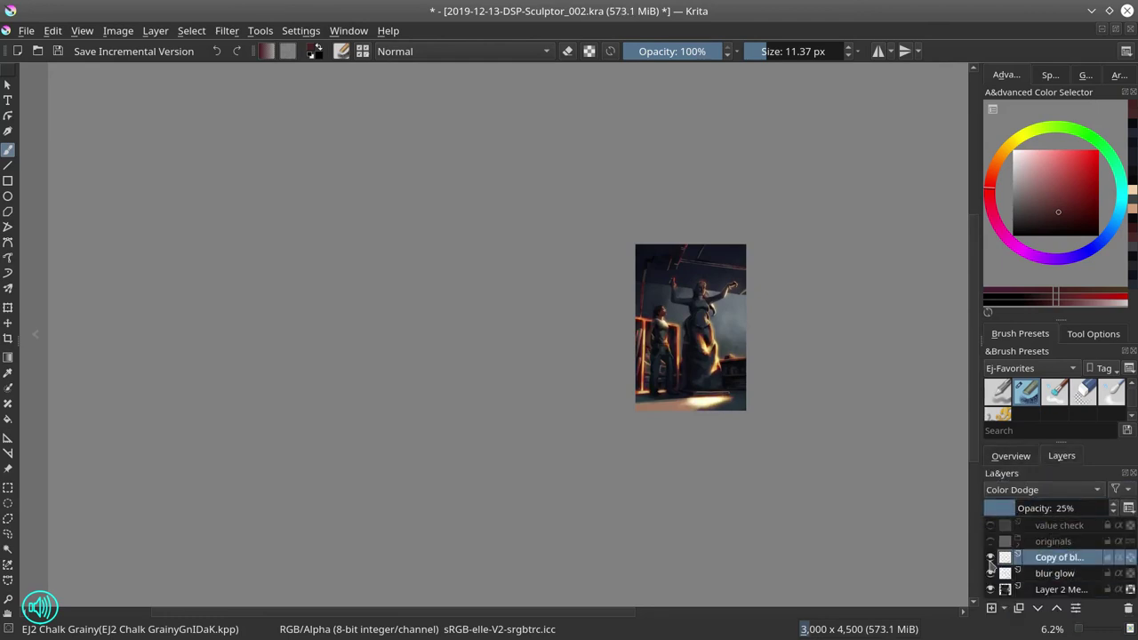
{"action": "left_click", "coordinate": [1011, 455]}
{"action": "key", "text": "ctrl+s"}
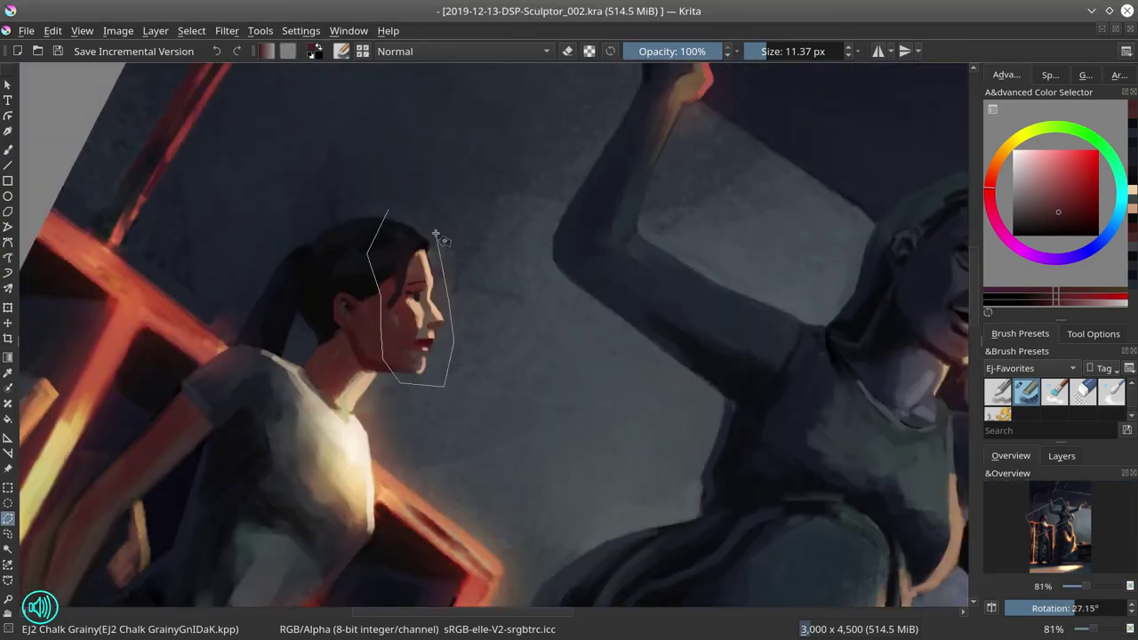
Select the woman's face and rotate it slightly with the transform tool at 100% view
{"action": "double_click", "coordinate": [435, 234]}
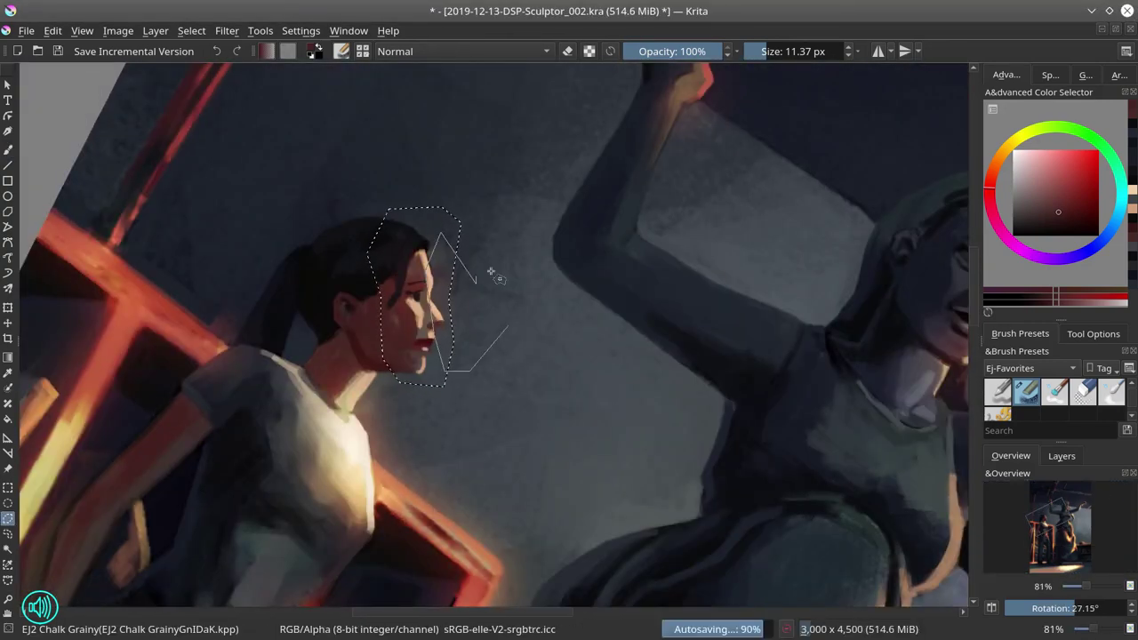
{"action": "key", "text": "ctrl+t"}
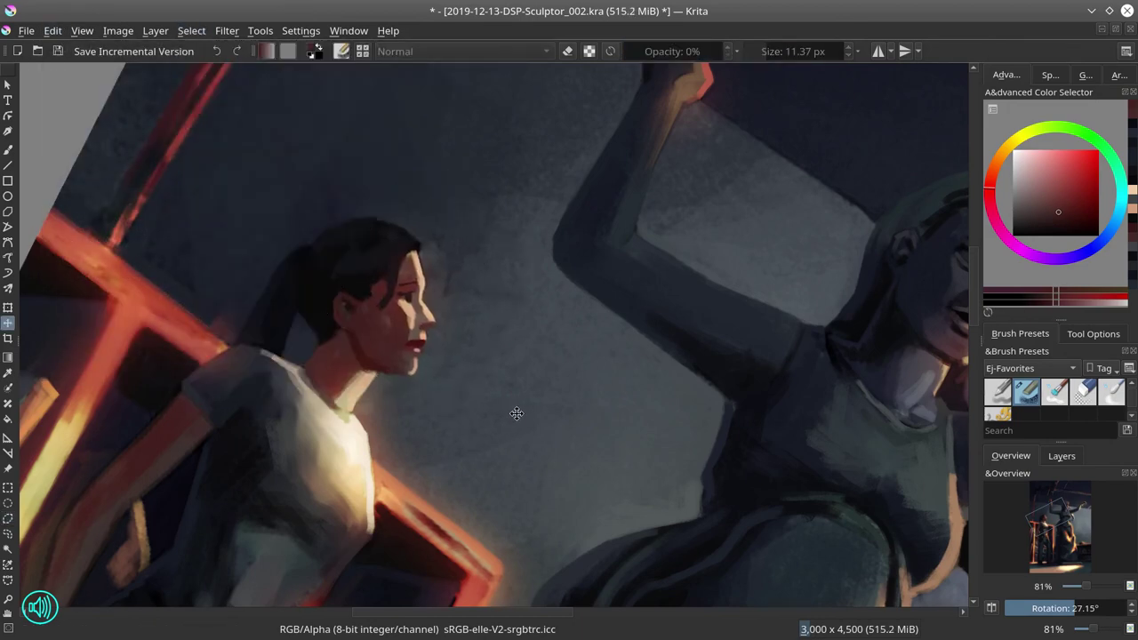
{"action": "key", "text": "5"}
{"action": "key", "text": "1"}
{"action": "left_click", "coordinate": [487, 273]}
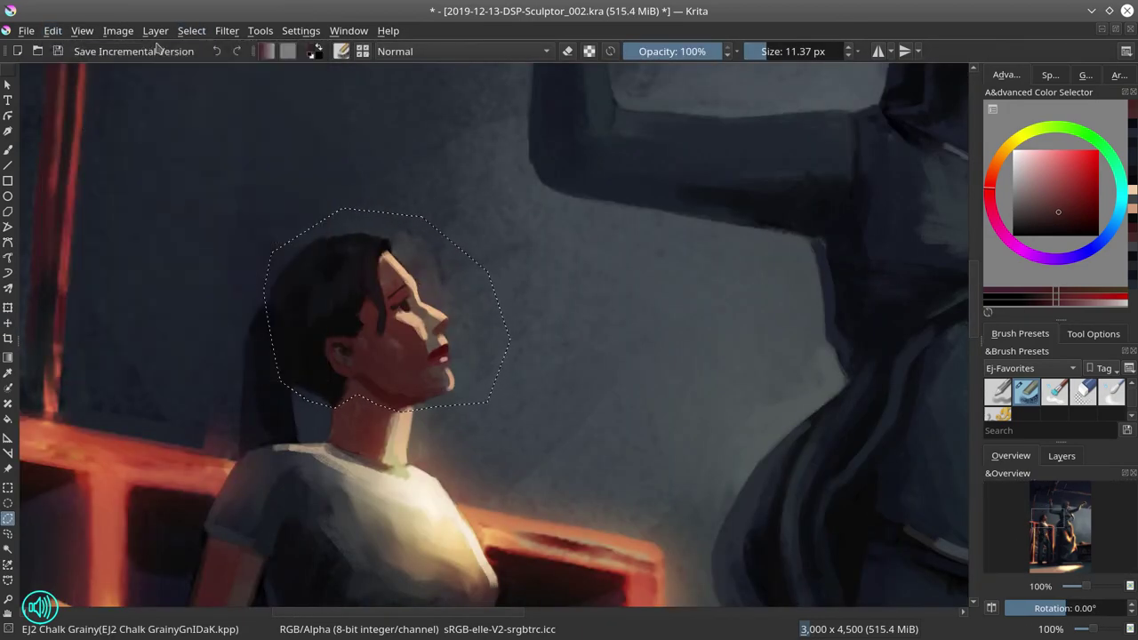
{"action": "key", "text": "ctrl+t"}
{"action": "left_click_drag", "start_coordinate": [581, 376], "coordinate": [489, 381]}
{"action": "key", "text": "2"}
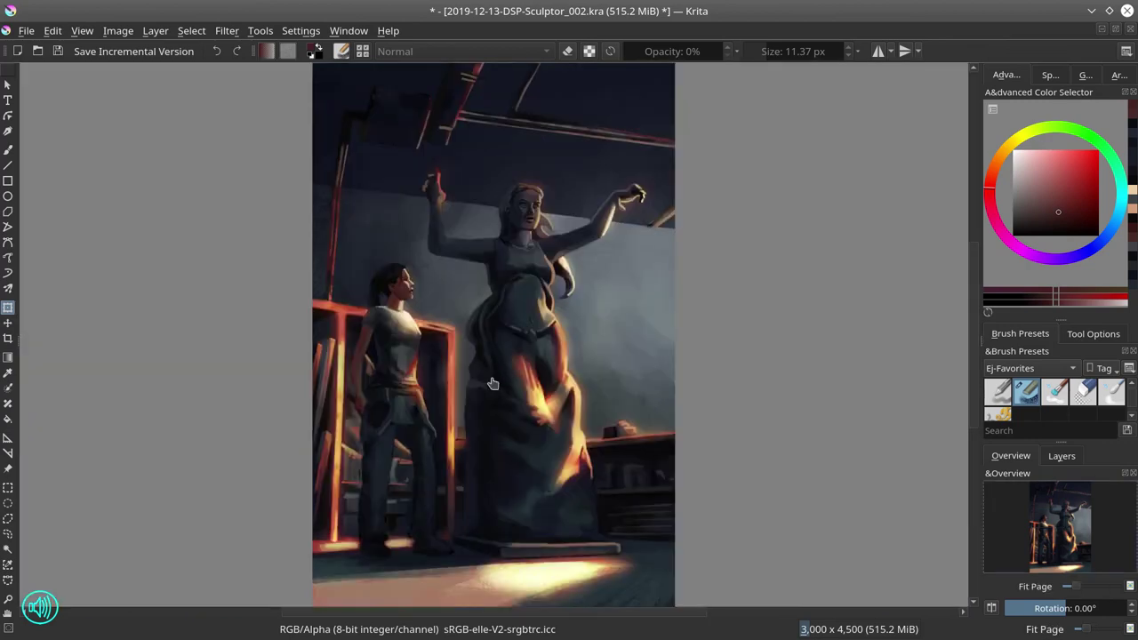
Hide the blur glow layer, merge the two top paint layers, and save
{"action": "left_click", "coordinate": [1061, 456]}
{"action": "left_click", "coordinate": [990, 574]}
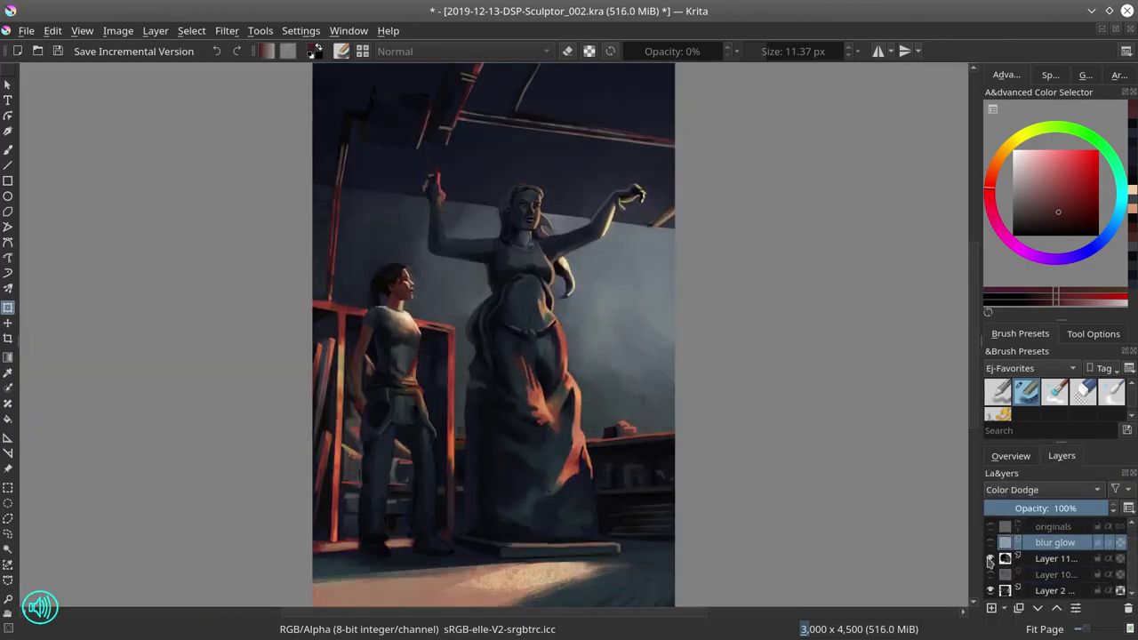
{"action": "key", "text": "ctrl+e"}
{"action": "key", "text": "ctrl+s"}
Paste the copied face as a new layer, deselect, and nudge it slightly up and left
{"action": "key", "text": "plus"}
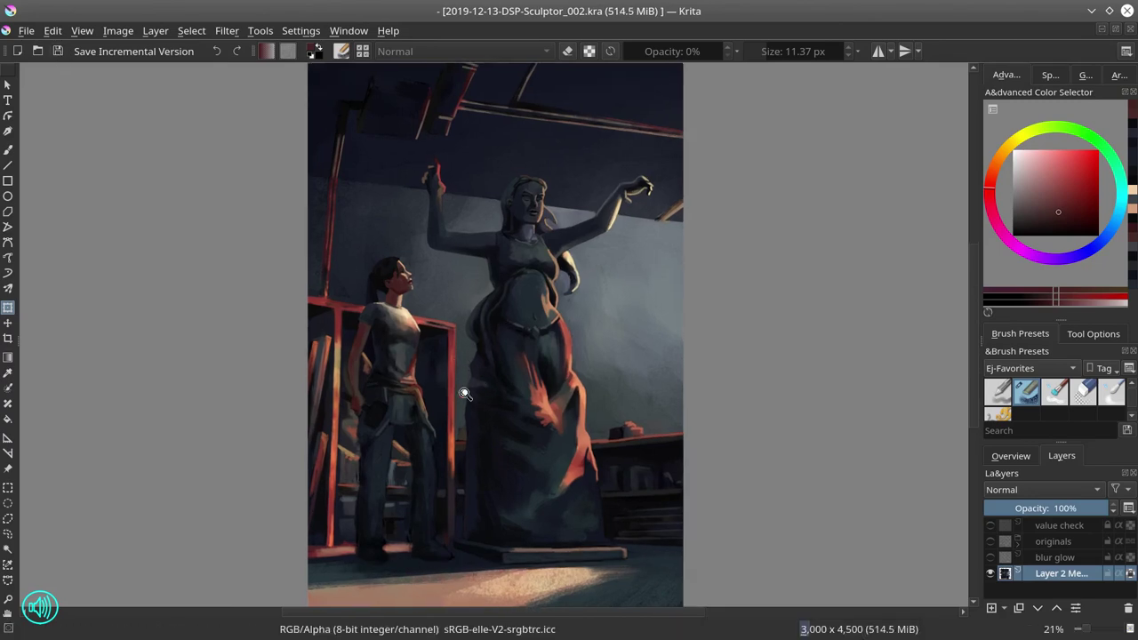
{"action": "left_click_drag", "start_coordinate": [464, 393], "coordinate": [506, 436]}
{"action": "key", "text": "ctrl+v"}
{"action": "left_click", "coordinate": [191, 30]}
{"action": "left_click", "coordinate": [231, 69]}
{"action": "key", "text": "t"}
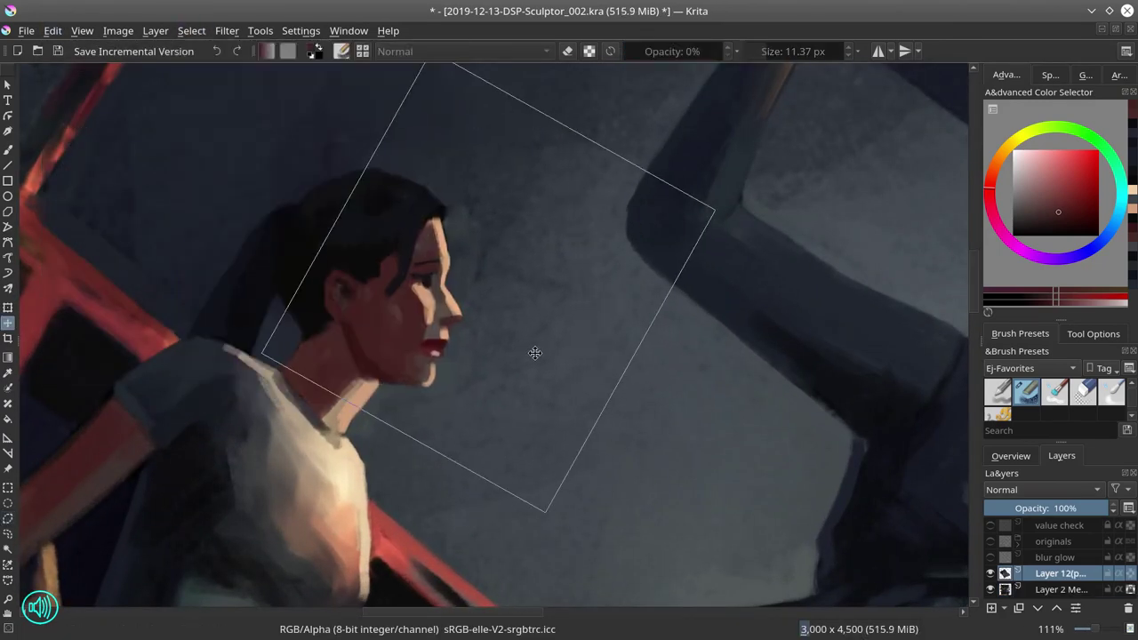
{"action": "left_click_drag", "start_coordinate": [534, 353], "coordinate": [530, 351]}
{"action": "key", "text": "b"}
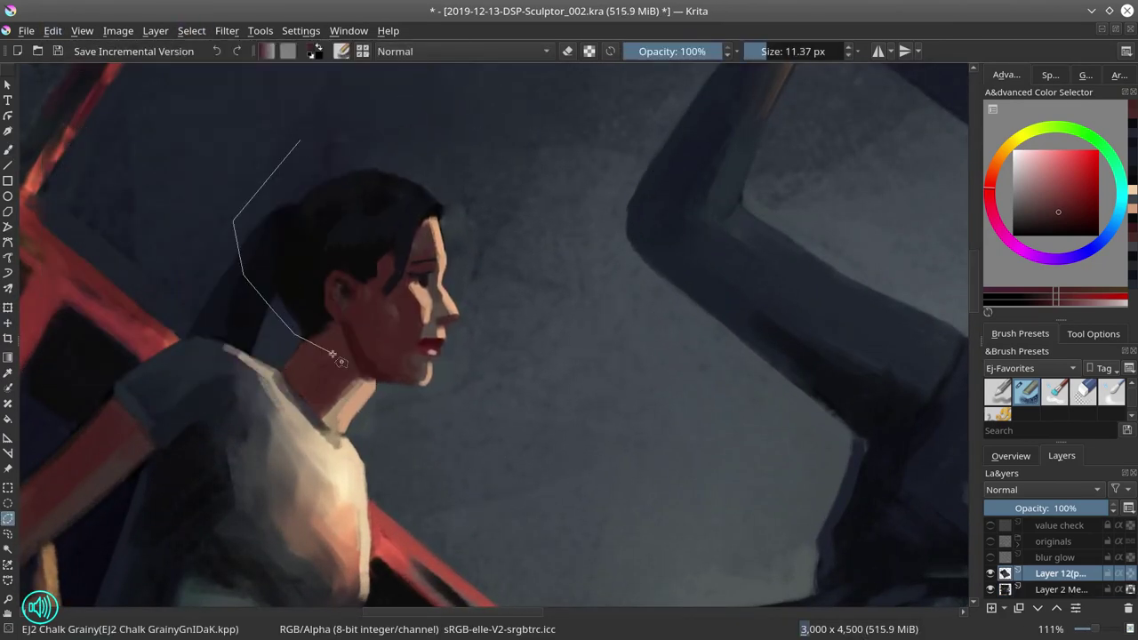
Copy the back of the woman's head to a new layer, transform it, and hide Layer 12
{"action": "left_click_drag", "start_coordinate": [333, 356], "coordinate": [336, 358]}
{"action": "left_click", "coordinate": [52, 31]}
{"action": "left_click", "coordinate": [89, 144]}
{"action": "key", "text": "ctrl+v"}
{"action": "key", "text": "2"}
{"action": "key", "text": "b"}
{"action": "scroll", "coordinate": [451, 411], "scroll_direction": "up", "scroll_amount": 4}
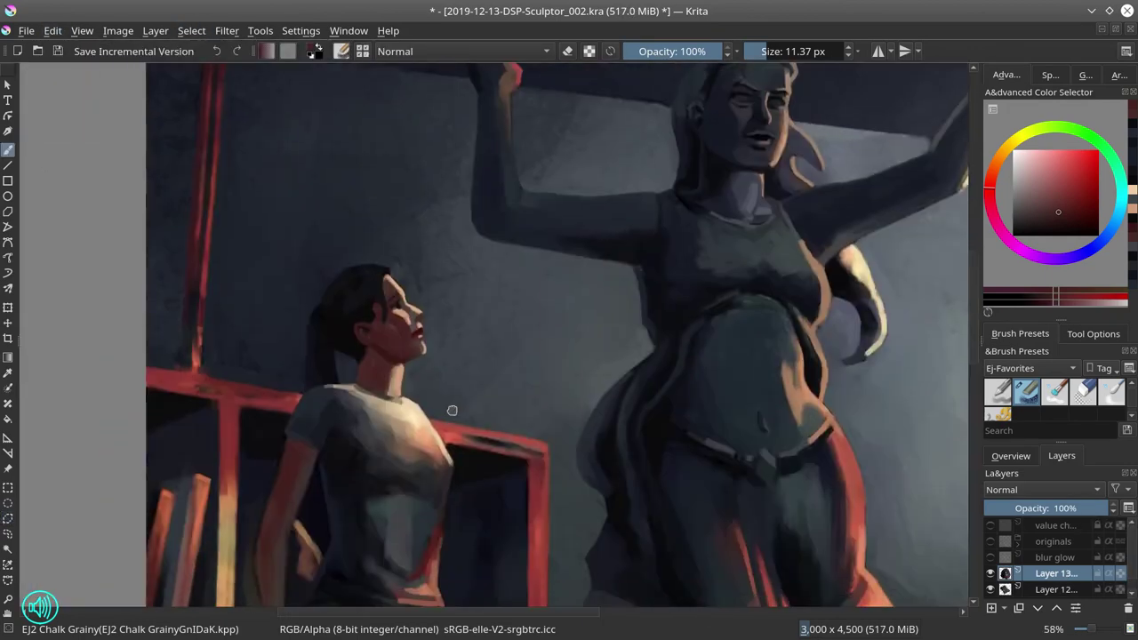
{"action": "scroll", "coordinate": [451, 411], "scroll_direction": "down", "scroll_amount": 1}
{"action": "key", "text": "ctrl+t"}
{"action": "key", "text": "2"}
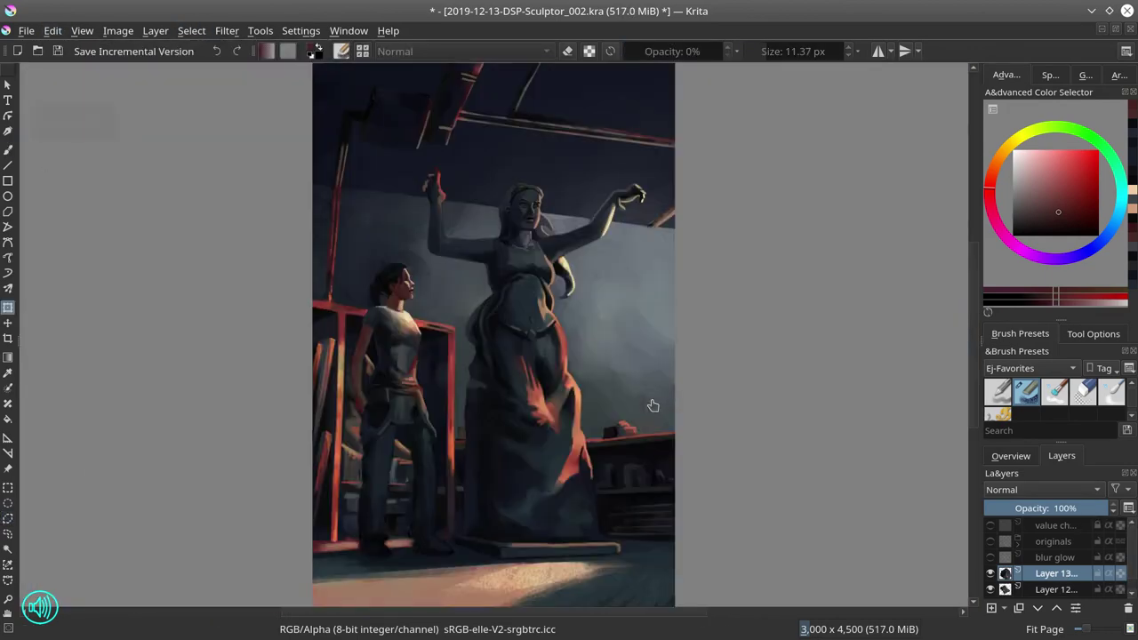
{"action": "scroll", "coordinate": [990, 569], "scroll_direction": "down", "scroll_amount": 1}
{"action": "left_click", "coordinate": [990, 573]}
Save the painting and switch to the EJ2 Chalk Grainy brush preset
{"action": "right_click", "coordinate": [990, 563]}
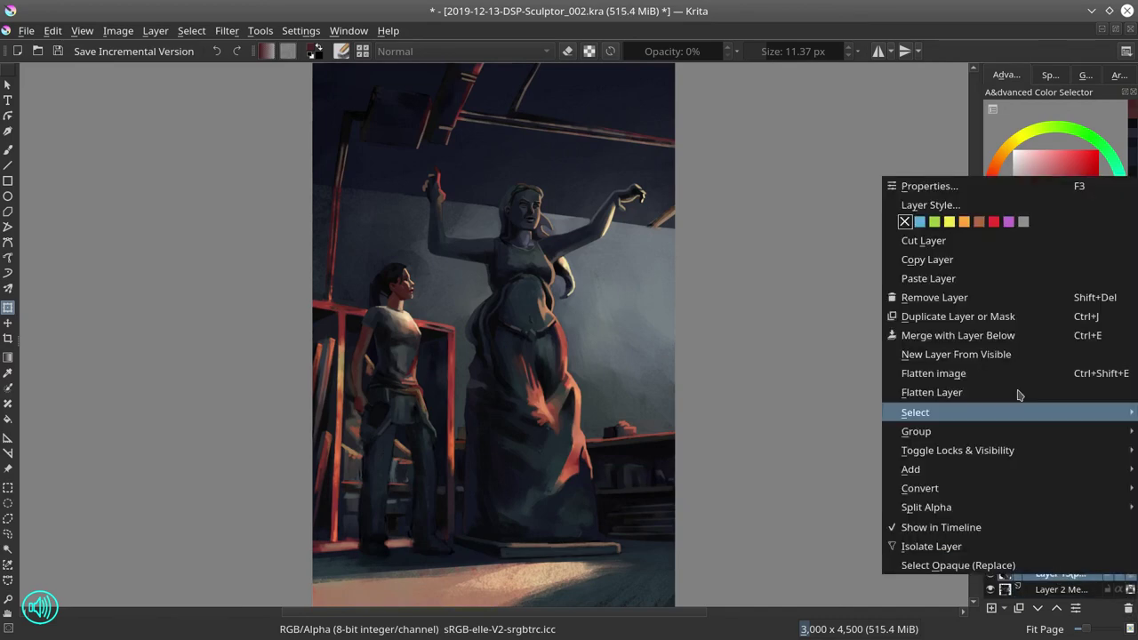
{"action": "key", "text": "Escape"}
{"action": "key", "text": "ctrl+s"}
{"action": "key", "text": "t"}
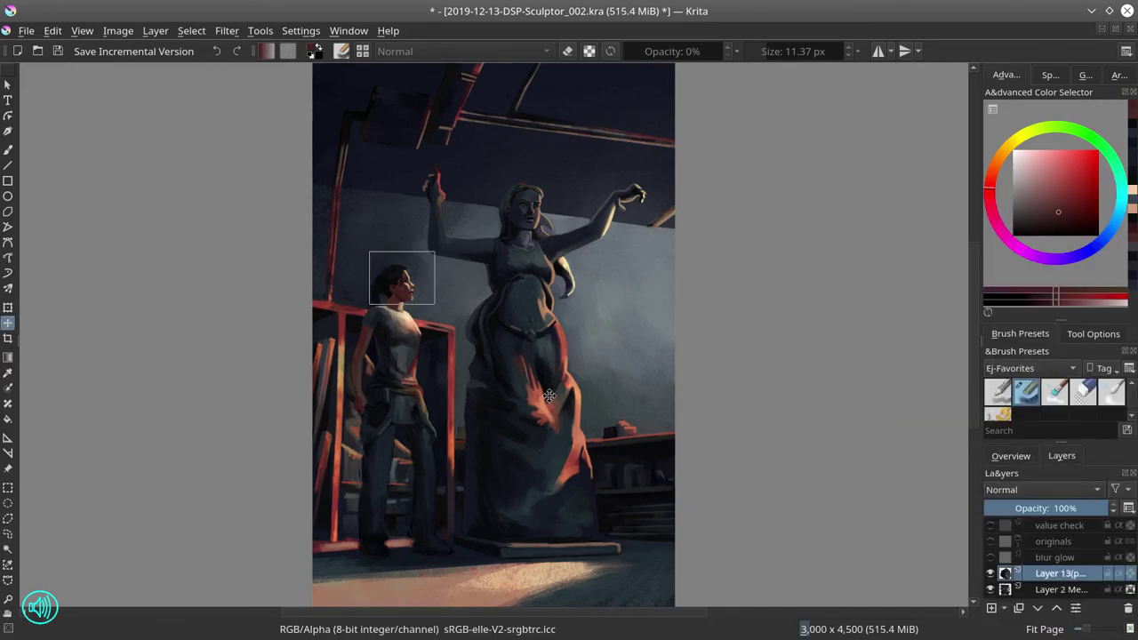
{"action": "key", "text": "slash"}
{"action": "key", "text": "b"}
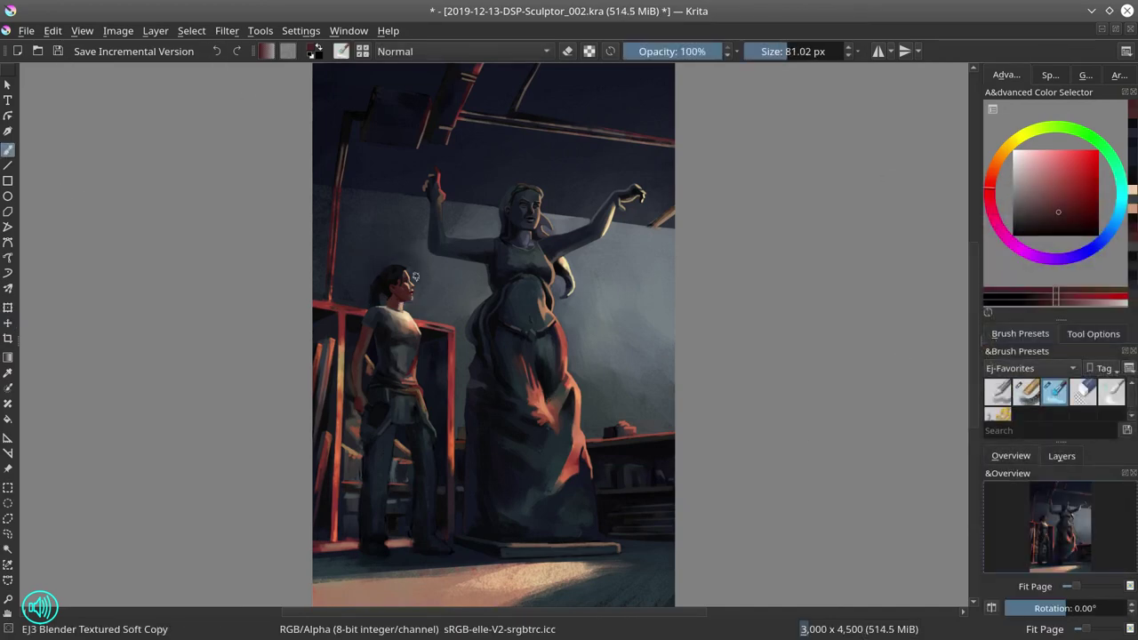
{"action": "key", "text": "slash"}
{"action": "scroll", "coordinate": [414, 277], "scroll_direction": "up", "scroll_amount": 10}
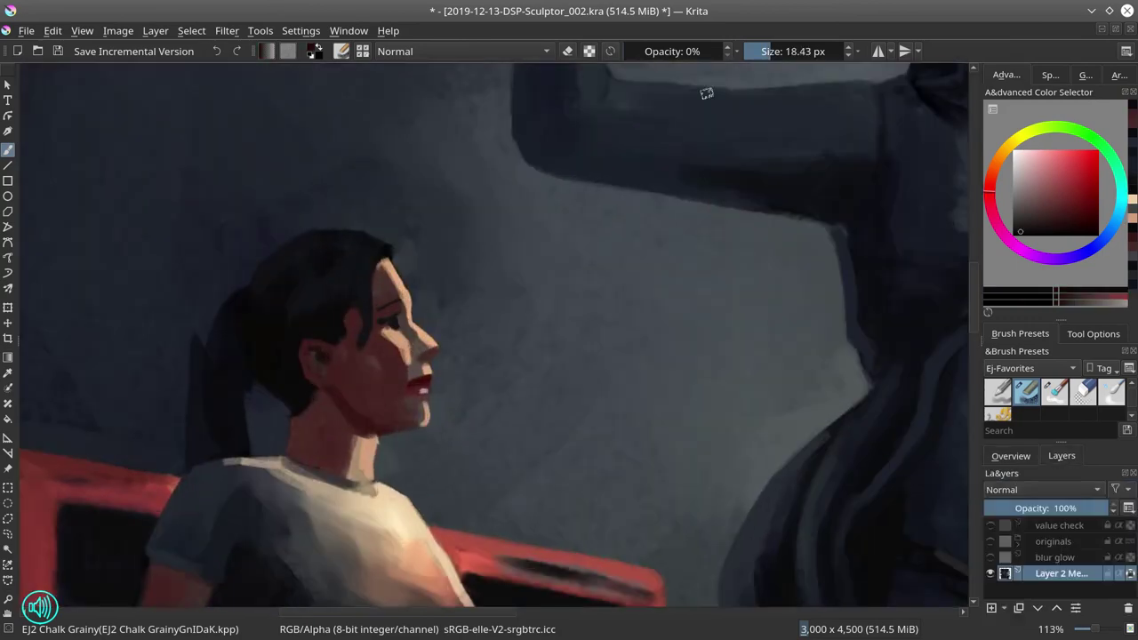
Sample dark blue, muted red, orange-brown and lighter blue tones, sizing the brush for the legs
{"action": "left_click", "coordinate": [264, 286], "text": "ctrl"}
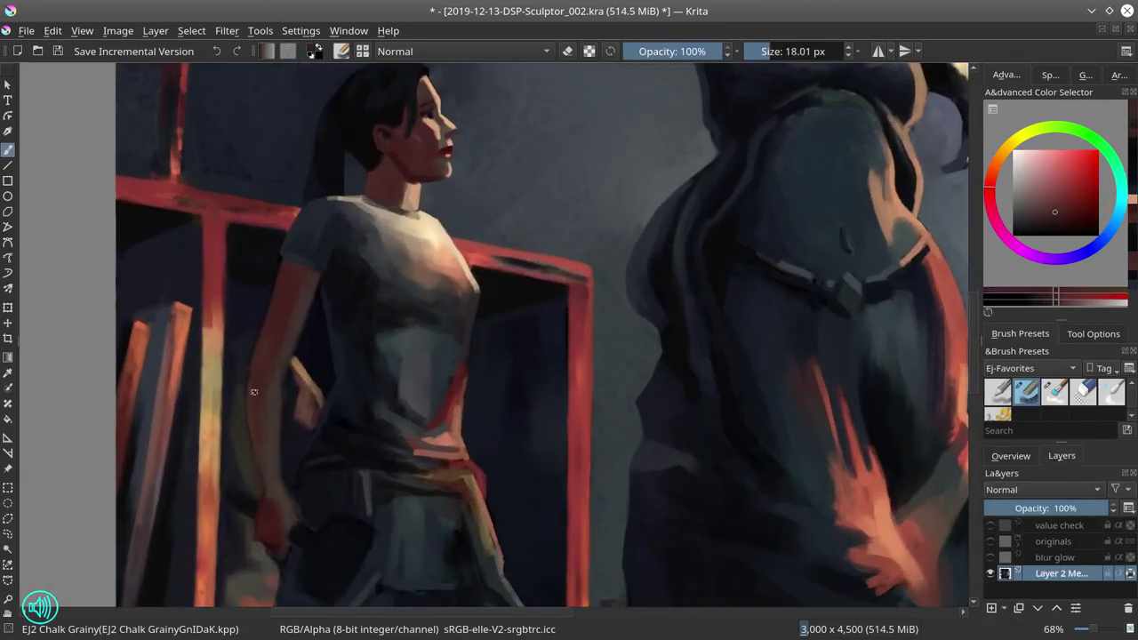
{"action": "left_click", "coordinate": [253, 357], "text": "ctrl"}
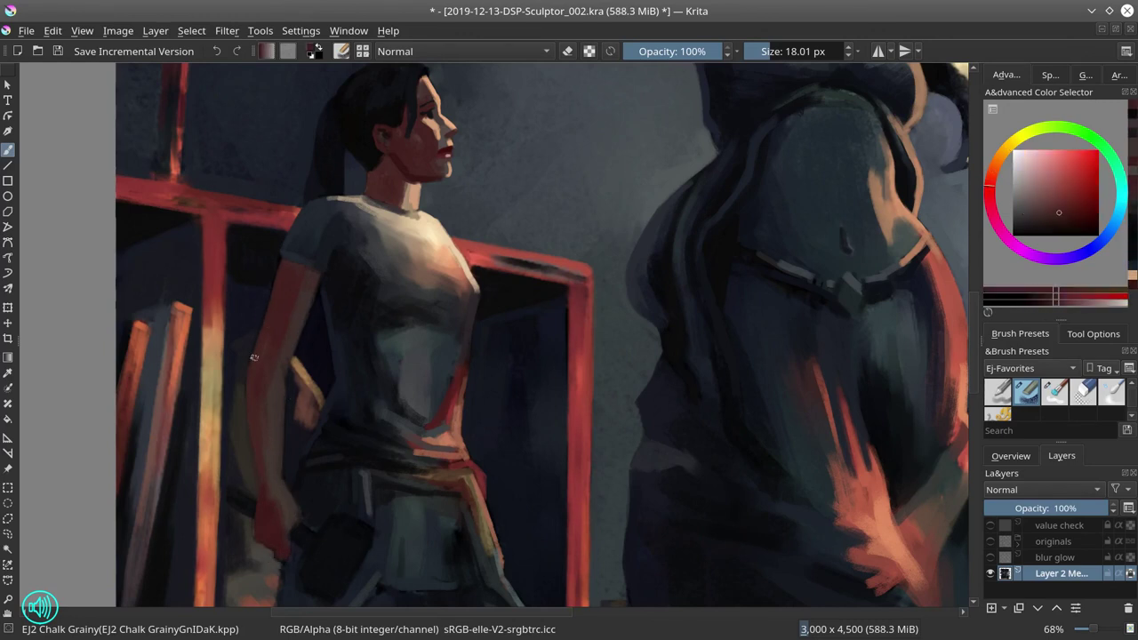
{"action": "left_click", "coordinate": [280, 398], "text": "ctrl"}
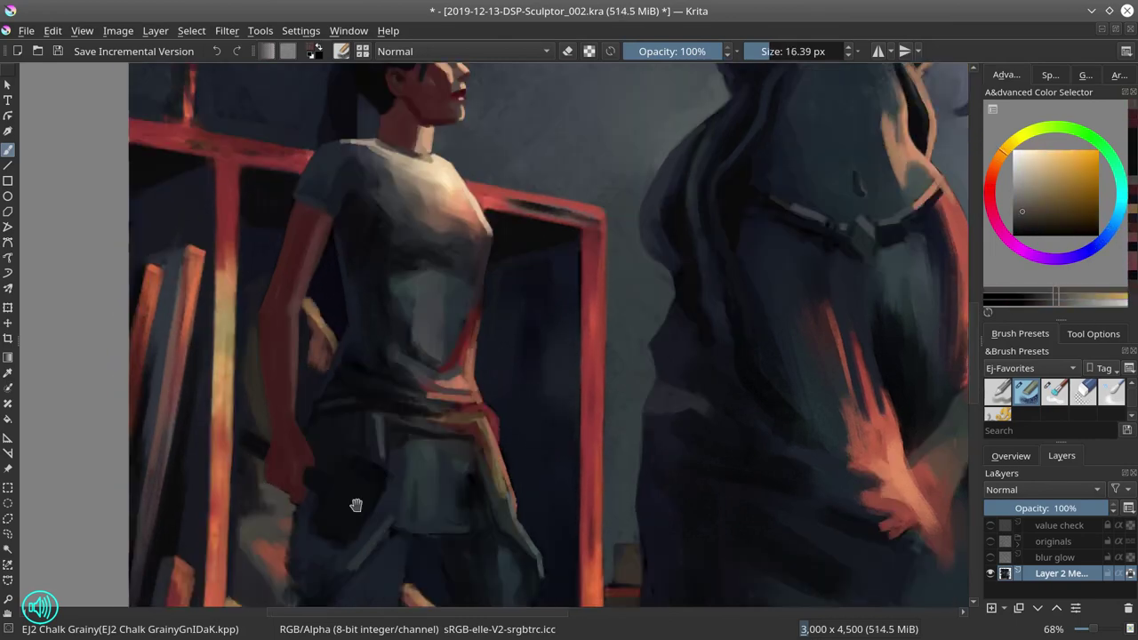
{"action": "left_click_drag", "start_coordinate": [356, 505], "coordinate": [355, 388]}
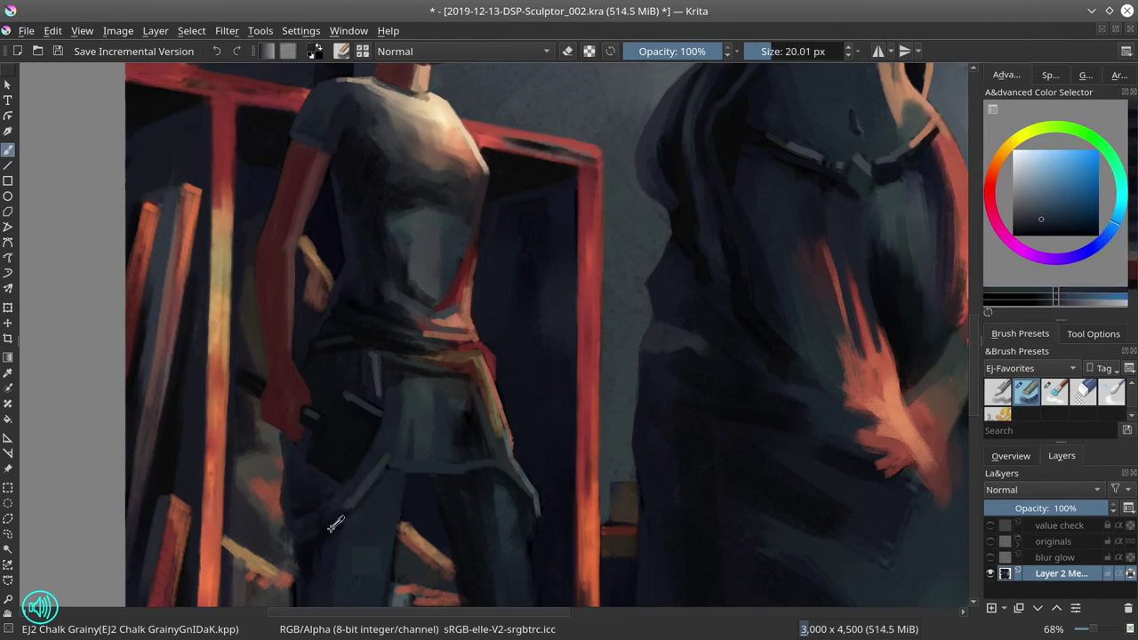
{"action": "key", "text": "bracketleft"}
{"action": "left_click", "coordinate": [352, 468], "text": "ctrl"}
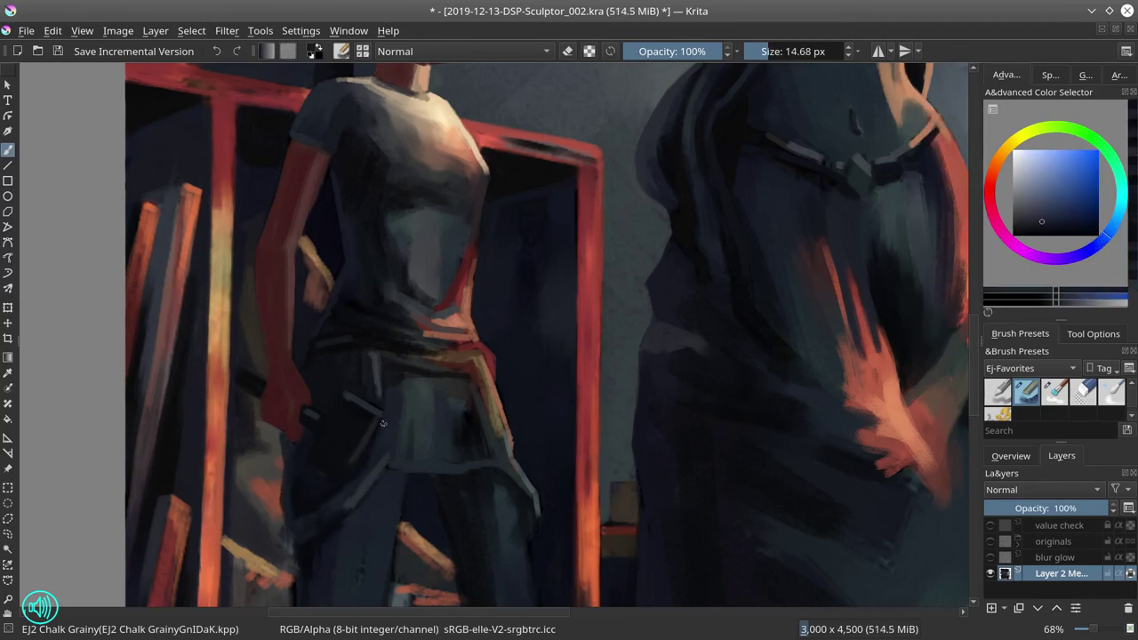
{"action": "scroll", "coordinate": [318, 472], "scroll_direction": "down", "scroll_amount": 5}
{"action": "scroll", "coordinate": [346, 478], "scroll_direction": "up", "scroll_amount": 5}
{"action": "key", "text": "bracketright"}
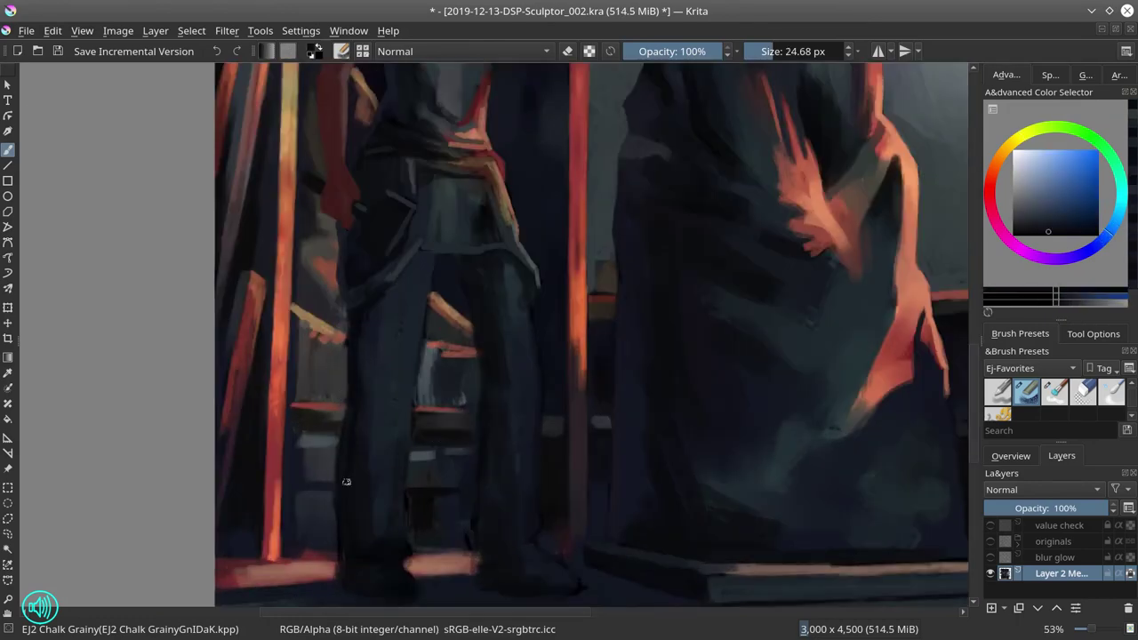
{"action": "left_click", "coordinate": [350, 378], "text": "ctrl"}
{"action": "key", "text": "bracketright"}
{"action": "left_click", "coordinate": [435, 351], "text": "ctrl"}
Paint thin light edges along the trouser leg and set the brush blend mode to decrease saturation
{"action": "mouse_move", "coordinate": [400, 549]}
{"action": "left_mouse_down"}
{"action": "mouse_move", "coordinate": [424, 342]}
{"action": "mouse_move", "coordinate": [391, 544]}
{"action": "left_mouse_up"}
{"action": "left_click_drag", "start_coordinate": [331, 434], "coordinate": [320, 367]}
{"action": "key", "text": "bracketleft"}
{"action": "left_click", "coordinate": [320, 367], "text": "ctrl"}
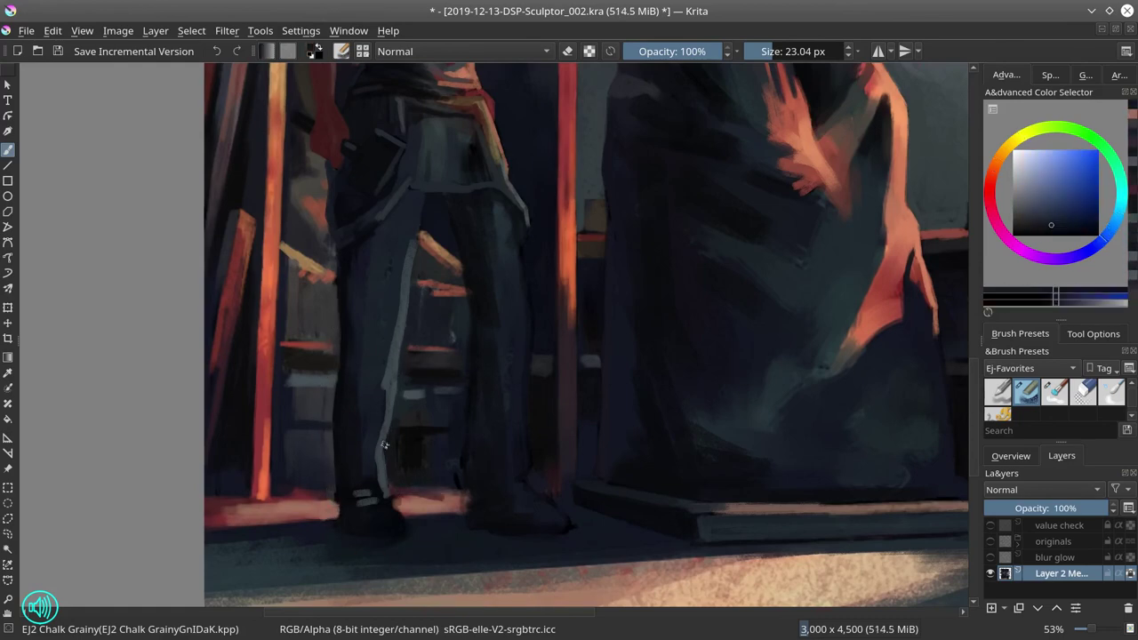
{"action": "left_click", "coordinate": [391, 515], "text": "ctrl"}
{"action": "left_click", "coordinate": [458, 51]}
{"action": "left_click", "coordinate": [409, 91]}
Outline the woman's lower leg as a selection
{"action": "key", "text": "2"}
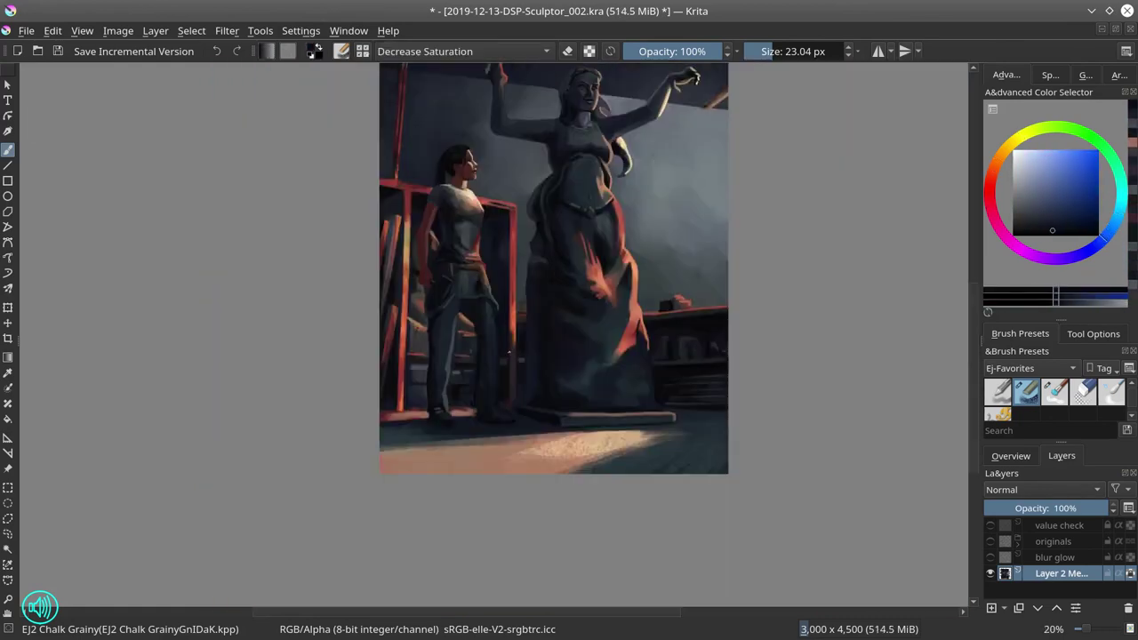
{"action": "left_click", "coordinate": [1010, 455]}
{"action": "left_click", "coordinate": [993, 605]}
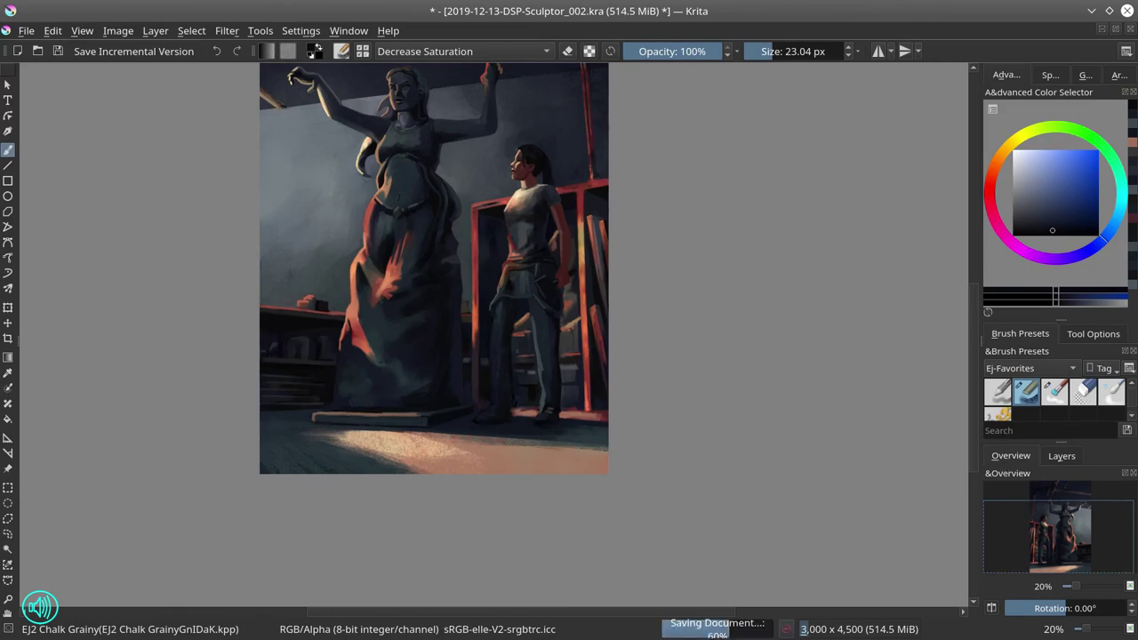
{"action": "scroll", "coordinate": [495, 327], "scroll_direction": "up", "scroll_amount": 3}
{"action": "left_click_drag", "start_coordinate": [585, 342], "coordinate": [575, 245]}
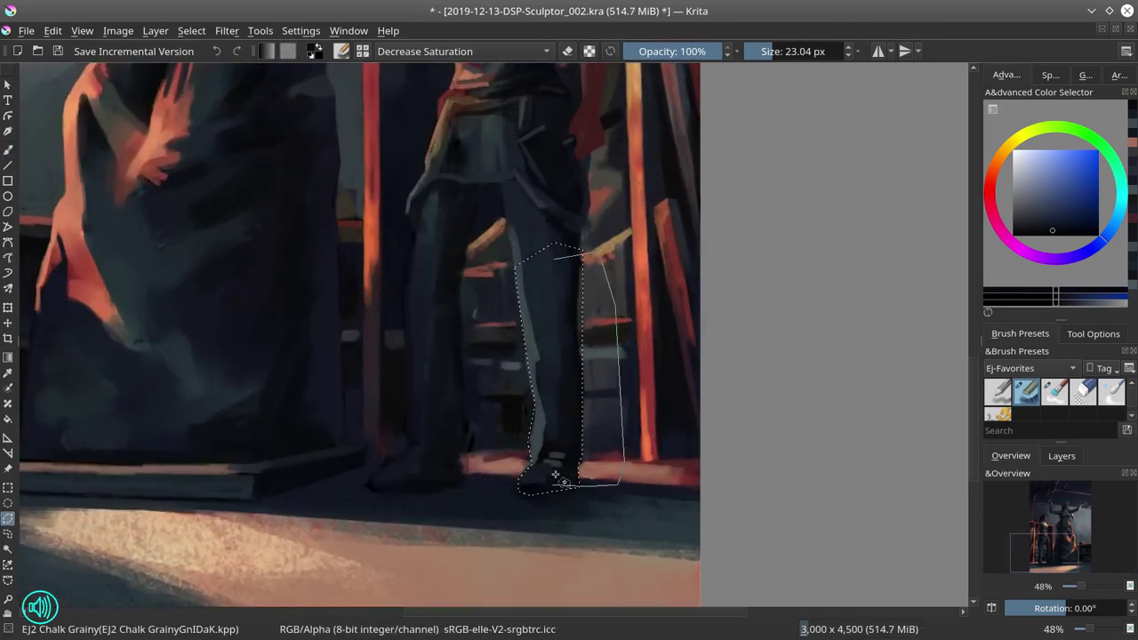
{"action": "left_click", "coordinate": [191, 30]}
{"action": "key", "text": "Escape"}
{"action": "key", "text": "2"}
{"action": "key", "text": "t"}
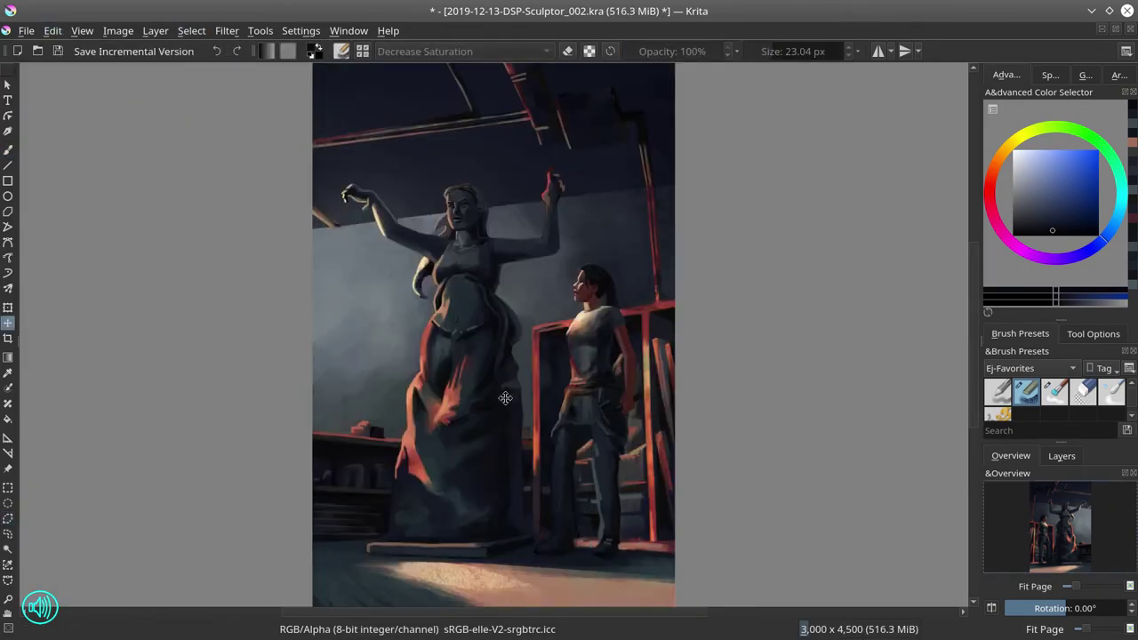
Paint a light grey-blue stroke down the leg
{"action": "key", "text": "b"}
{"action": "scroll", "coordinate": [639, 573], "scroll_direction": "up", "scroll_amount": 5}
{"action": "left_click", "coordinate": [191, 30]}
{"action": "key", "text": "Escape"}
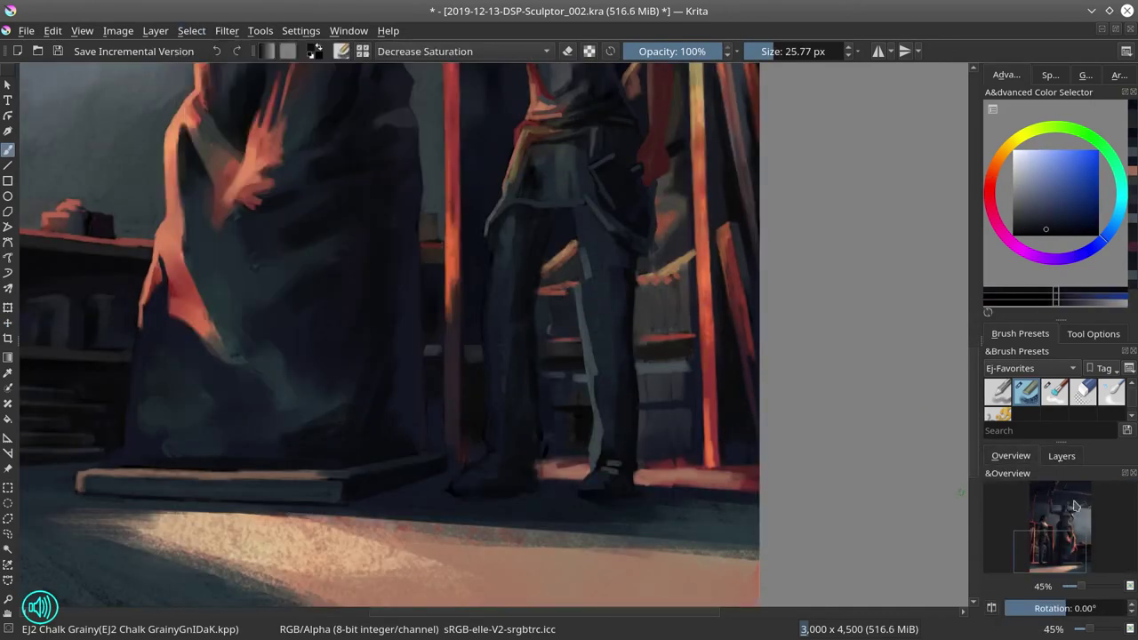
{"action": "left_click", "coordinate": [1061, 455]}
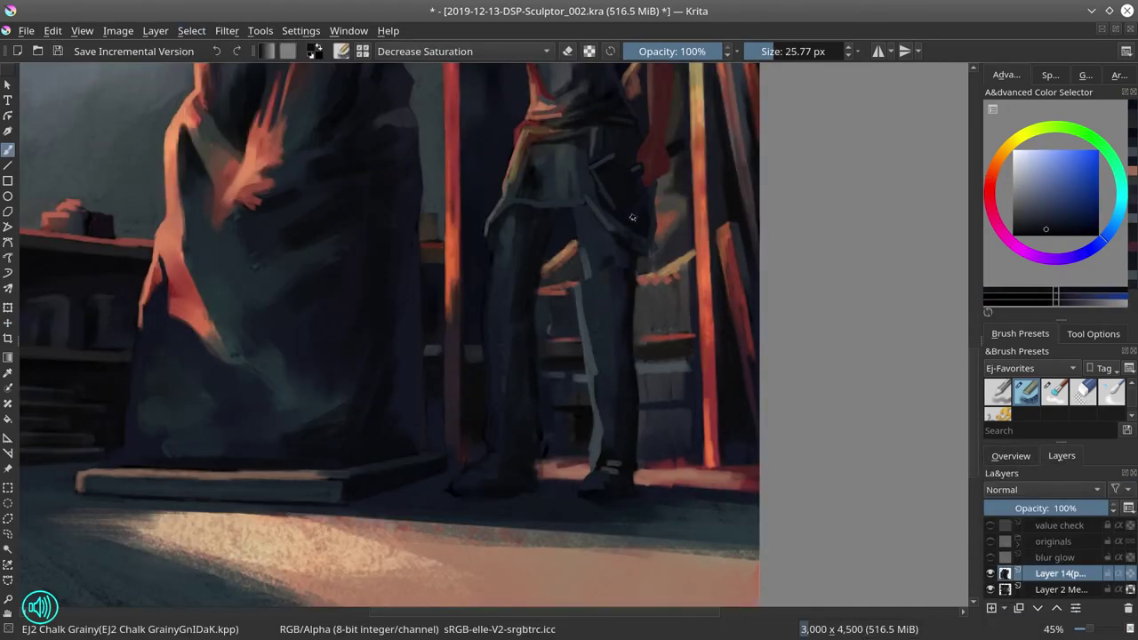
{"action": "left_click_drag", "start_coordinate": [575, 233], "coordinate": [593, 400]}
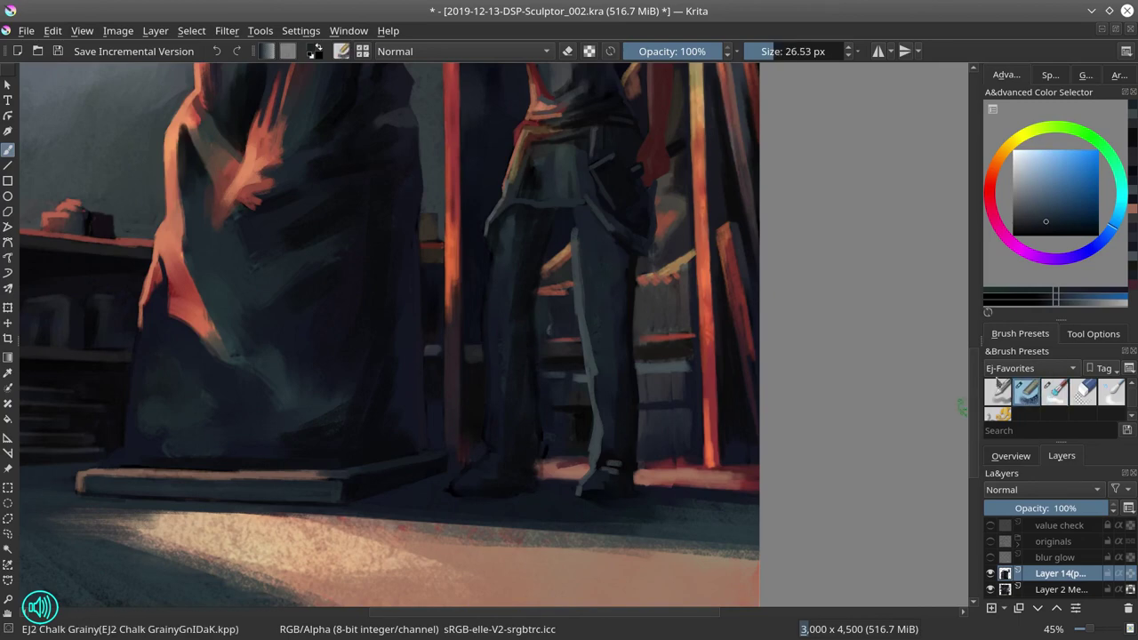
{"action": "key", "text": "minus"}
Merge the new stroke layer down into the painting layer and check the mirrored view
{"action": "right_click", "coordinate": [1058, 572]}
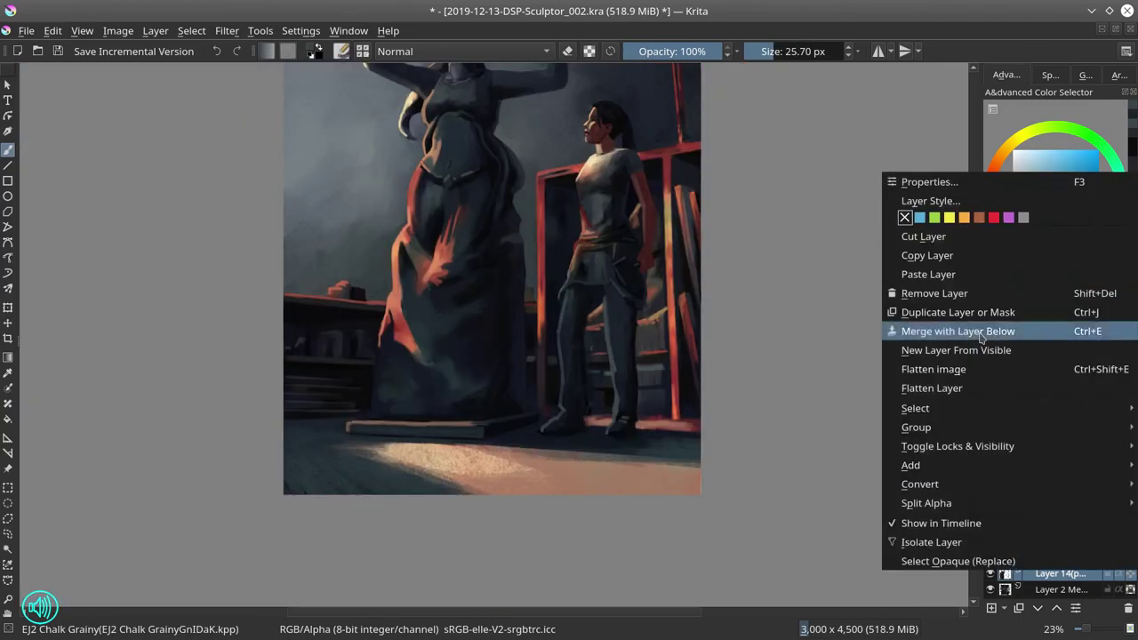
{"action": "left_click", "coordinate": [944, 363]}
{"action": "left_click", "coordinate": [1011, 455]}
{"action": "key", "text": "m"}
{"action": "scroll", "coordinate": [452, 221], "scroll_direction": "up", "scroll_amount": 4}
Outline the woman's leg, then clear the selection
{"action": "mouse_move", "coordinate": [452, 221]}
{"action": "left_mouse_down"}
{"action": "mouse_move", "coordinate": [605, 525]}
{"action": "mouse_move", "coordinate": [458, 208]}
{"action": "left_mouse_up"}
{"action": "scroll", "coordinate": [458, 209], "scroll_direction": "down", "scroll_amount": 4}
{"action": "left_click", "coordinate": [191, 30]}
{"action": "left_click", "coordinate": [213, 69]}
{"action": "key", "text": "t"}
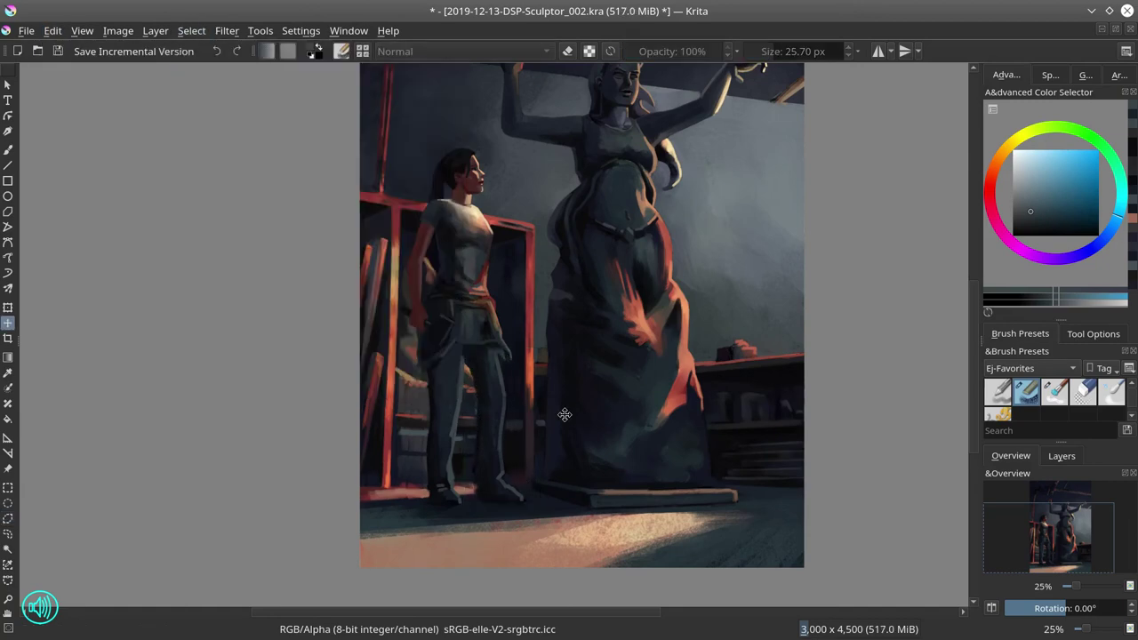
{"action": "key", "text": "b"}
{"action": "scroll", "coordinate": [521, 317], "scroll_direction": "up", "scroll_amount": 4}
Sample orange, dark blue and bluer trouser shades while adjusting brush size on the lower legs
{"action": "left_click", "coordinate": [521, 318], "text": "ctrl"}
{"action": "key", "text": "bracketleft"}
{"action": "key", "text": "bracketleft"}
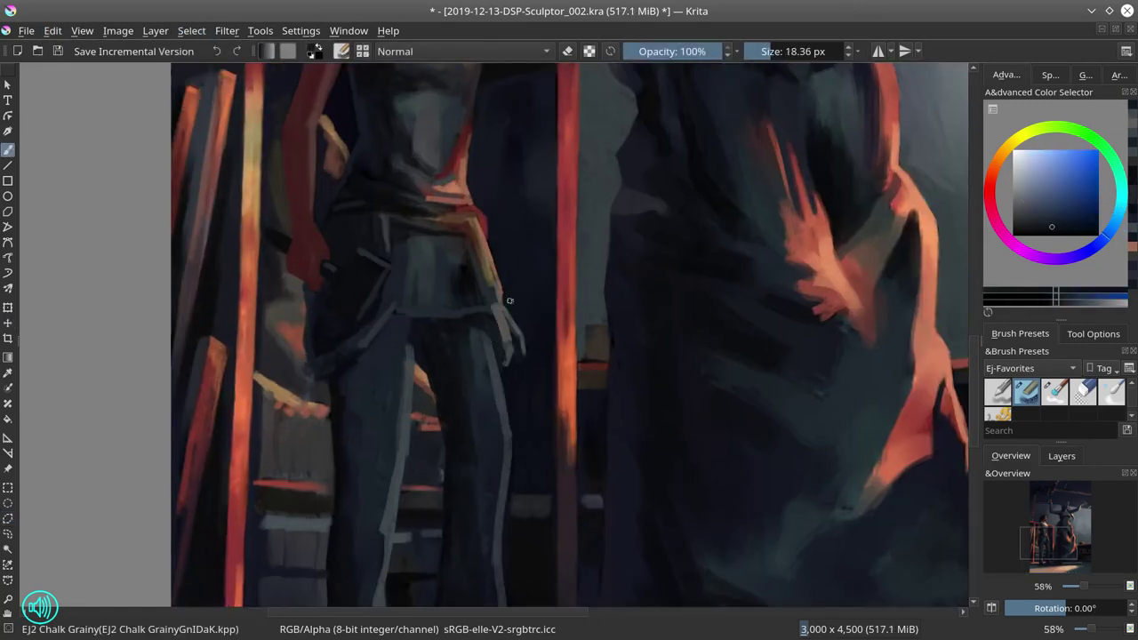
{"action": "left_click", "coordinate": [500, 272], "text": "ctrl"}
{"action": "left_click", "coordinate": [414, 318], "text": "ctrl"}
{"action": "key", "text": "bracketleft"}
{"action": "left_click_drag", "start_coordinate": [435, 592], "coordinate": [423, 503]}
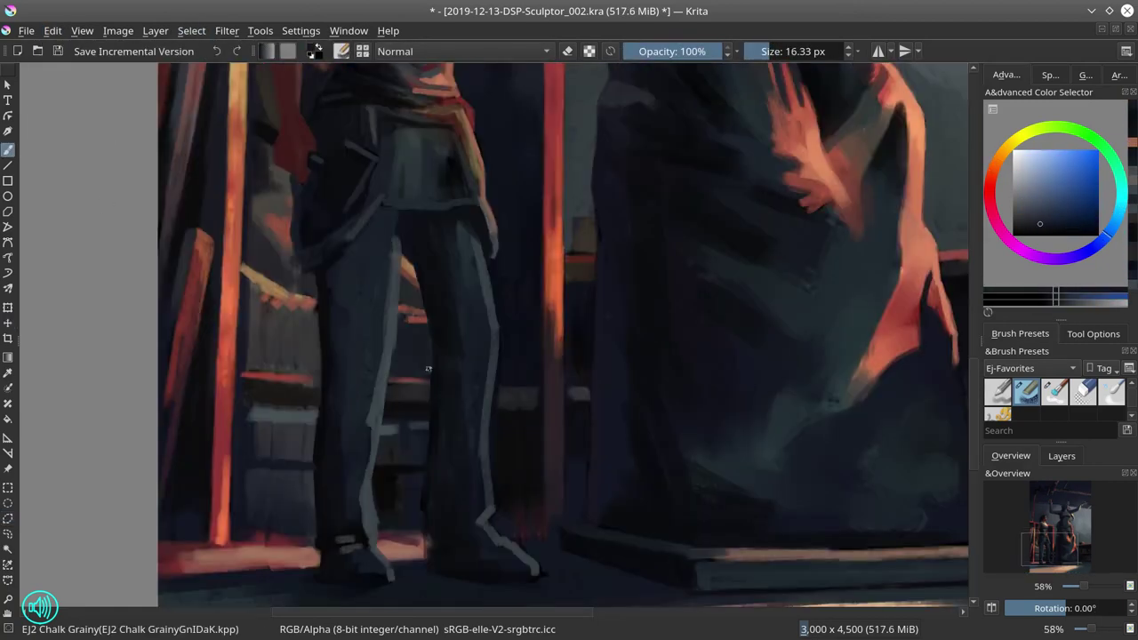
{"action": "left_click", "coordinate": [423, 503], "text": "ctrl"}
{"action": "key", "text": "bracketright"}
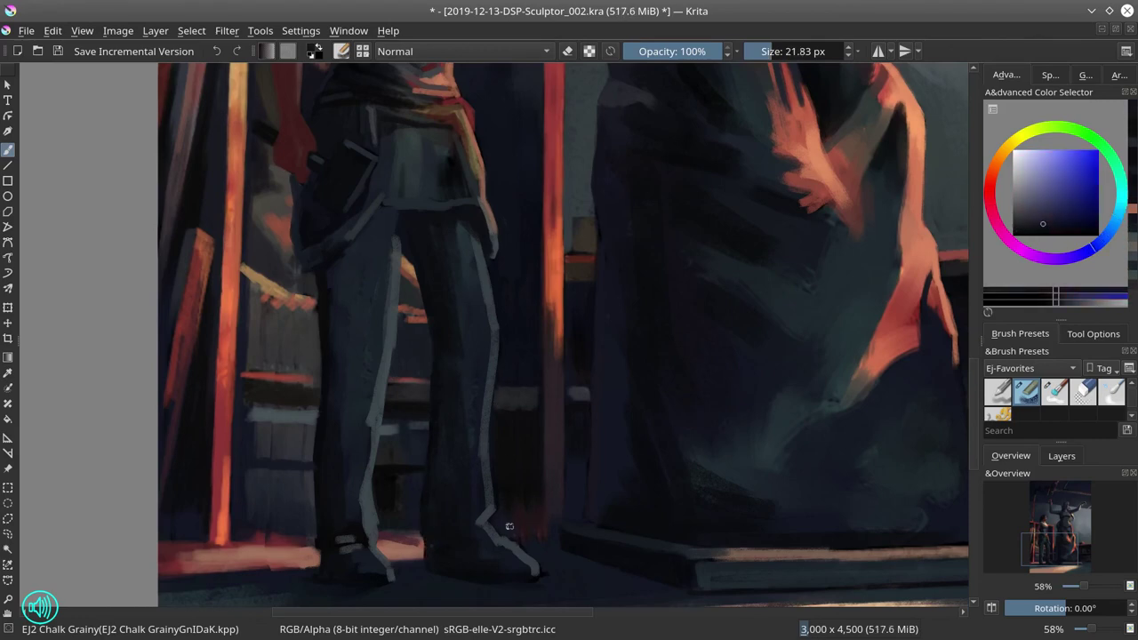
{"action": "left_click", "coordinate": [387, 276], "text": "ctrl"}
{"action": "scroll", "coordinate": [387, 277], "scroll_direction": "down", "scroll_amount": 4}
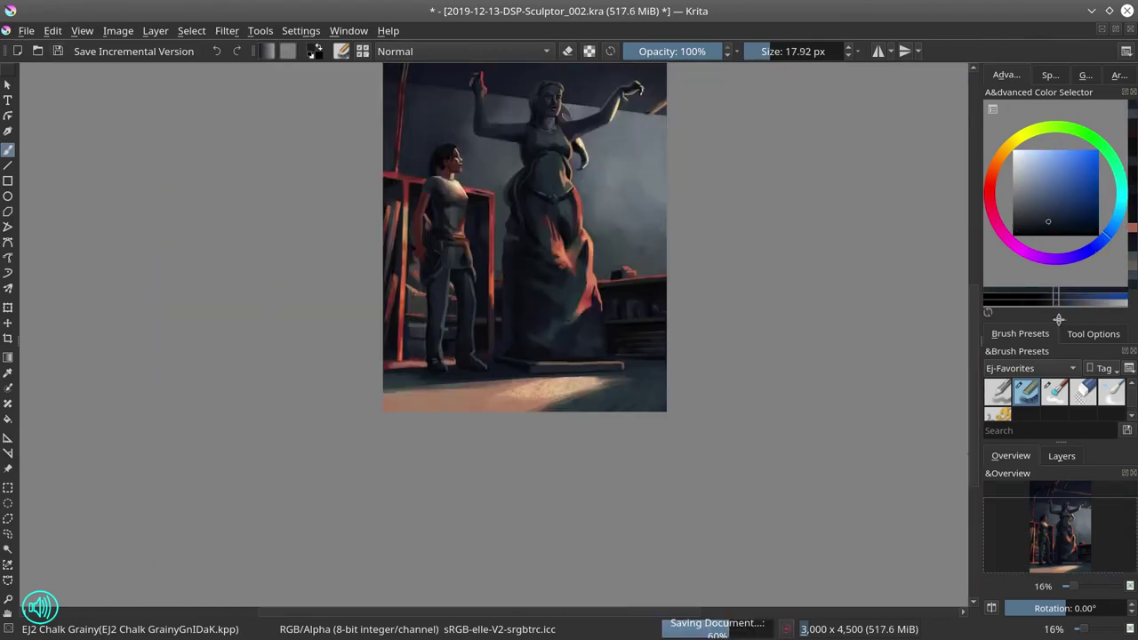
Turn the blur glow layer back on and check the mirrored composition
{"action": "key", "text": "m"}
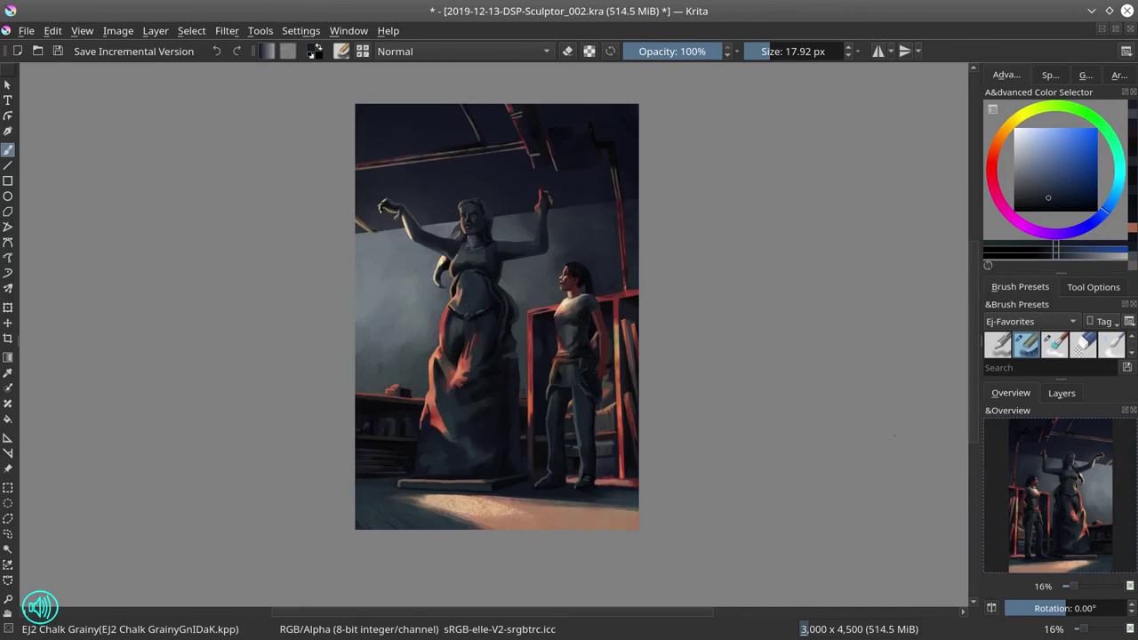
{"action": "left_click", "coordinate": [1061, 392]}
{"action": "left_click", "coordinate": [991, 495]}
{"action": "scroll", "coordinate": [849, 445], "scroll_direction": "down", "scroll_amount": 2}
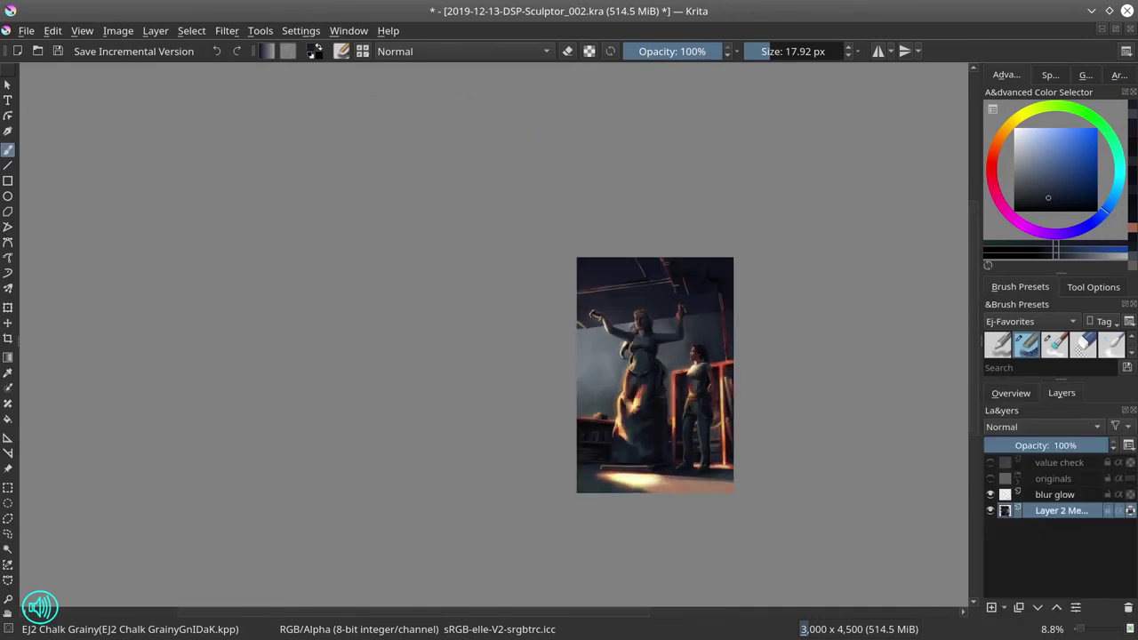
Hide and reshow the main painting layer to view the blur glow alone
{"action": "left_click", "coordinate": [1018, 393]}
{"action": "left_click", "coordinate": [1061, 393]}
{"action": "left_click", "coordinate": [990, 510]}
{"action": "scroll", "coordinate": [780, 485], "scroll_direction": "up", "scroll_amount": 4}
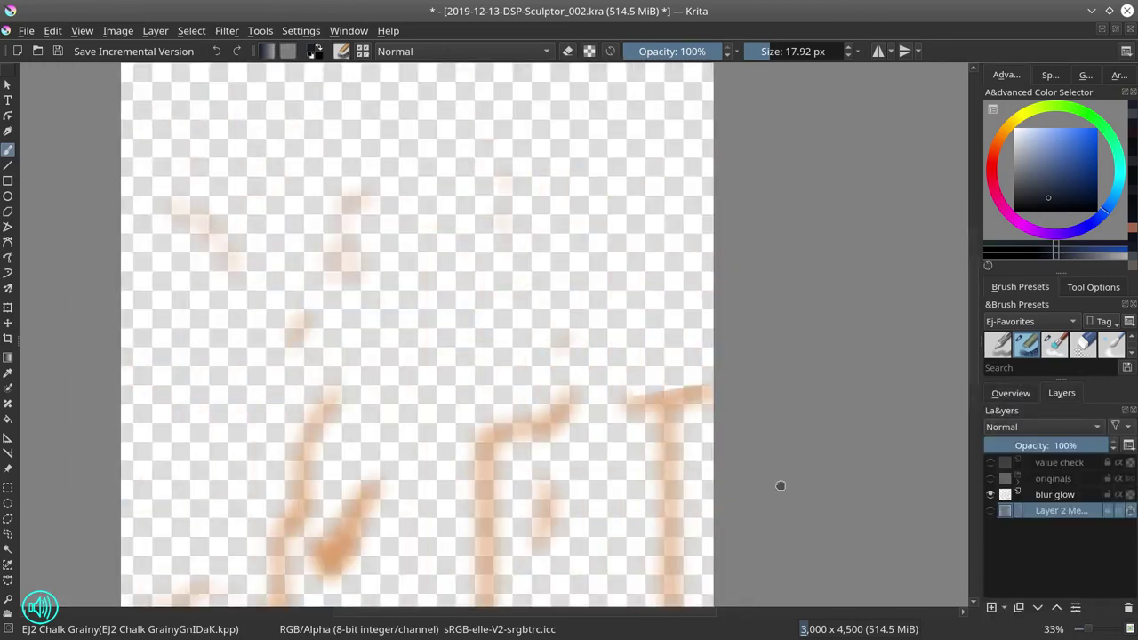
{"action": "left_click", "coordinate": [992, 512]}
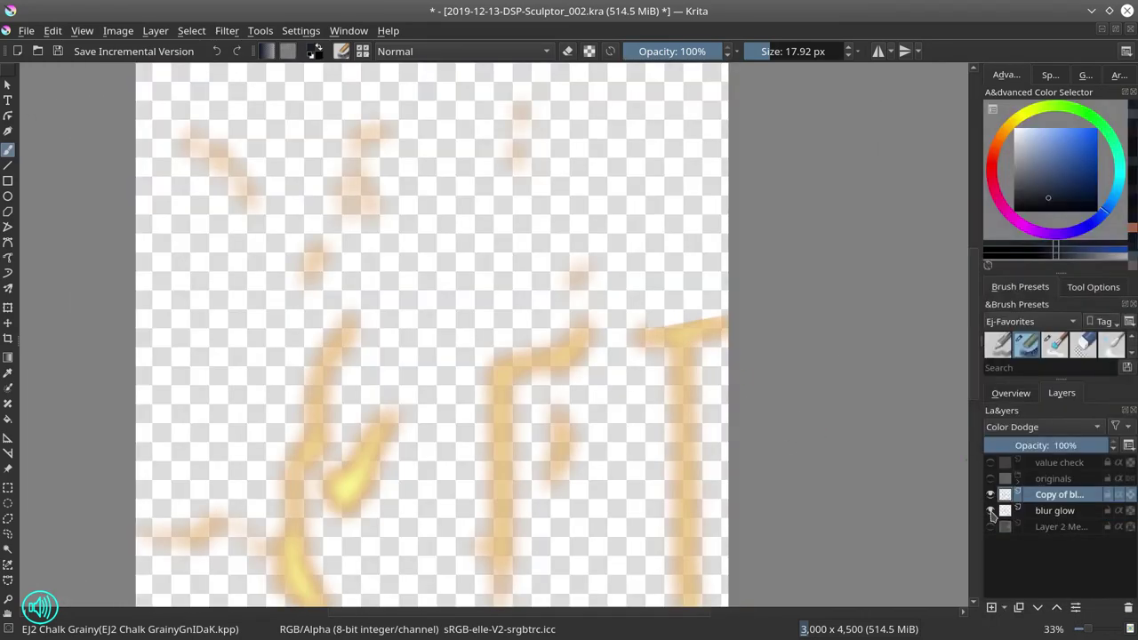
{"action": "scroll", "coordinate": [716, 302], "scroll_direction": "down", "scroll_amount": 2}
Outline an area of the glow with freehand selection and save the painting
{"action": "left_click", "coordinate": [8, 518]}
{"action": "mouse_move", "coordinate": [351, 391]}
{"action": "left_mouse_down"}
{"action": "mouse_move", "coordinate": [546, 287]}
{"action": "mouse_move", "coordinate": [313, 474]}
{"action": "left_mouse_up"}
{"action": "left_click", "coordinate": [58, 51]}
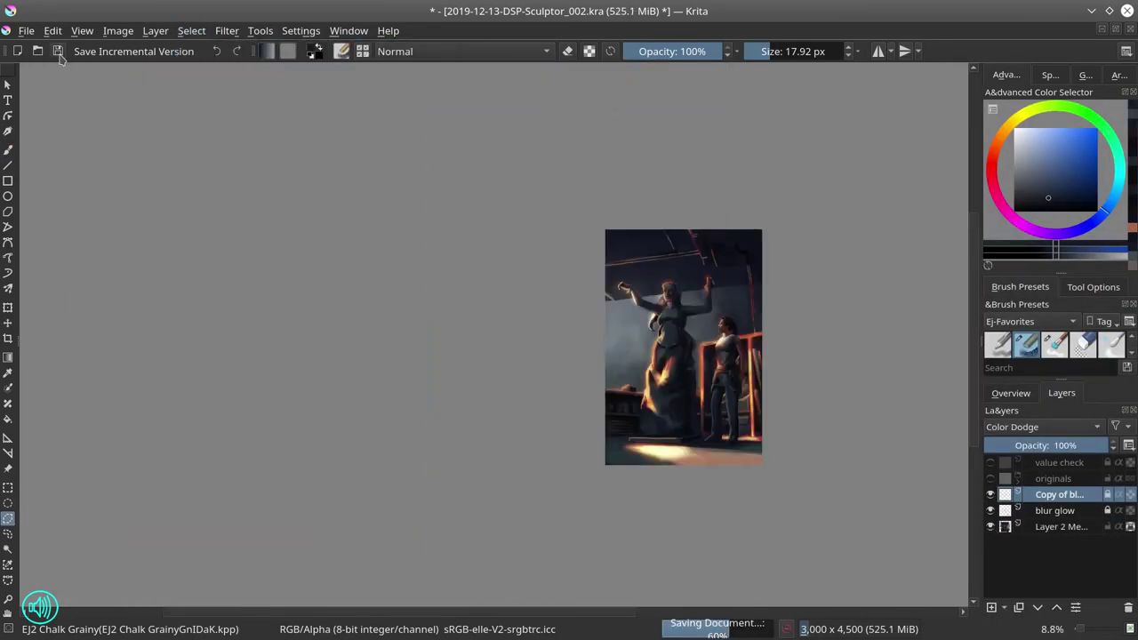
{"action": "left_click", "coordinate": [1011, 392]}
{"action": "key", "text": "m"}
{"action": "key", "text": "2"}
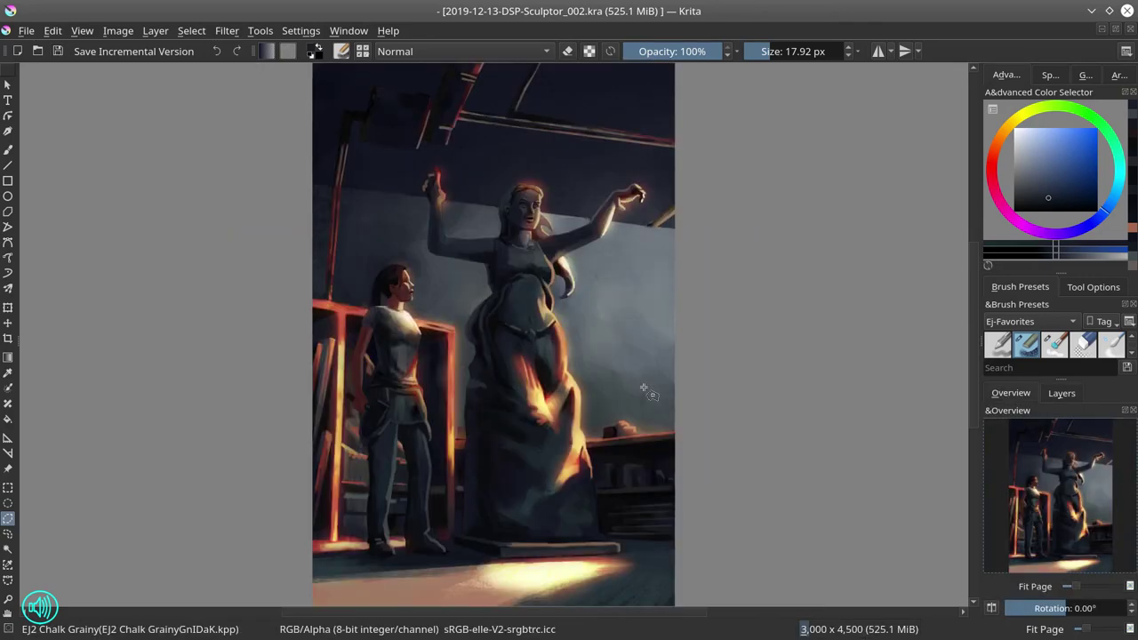